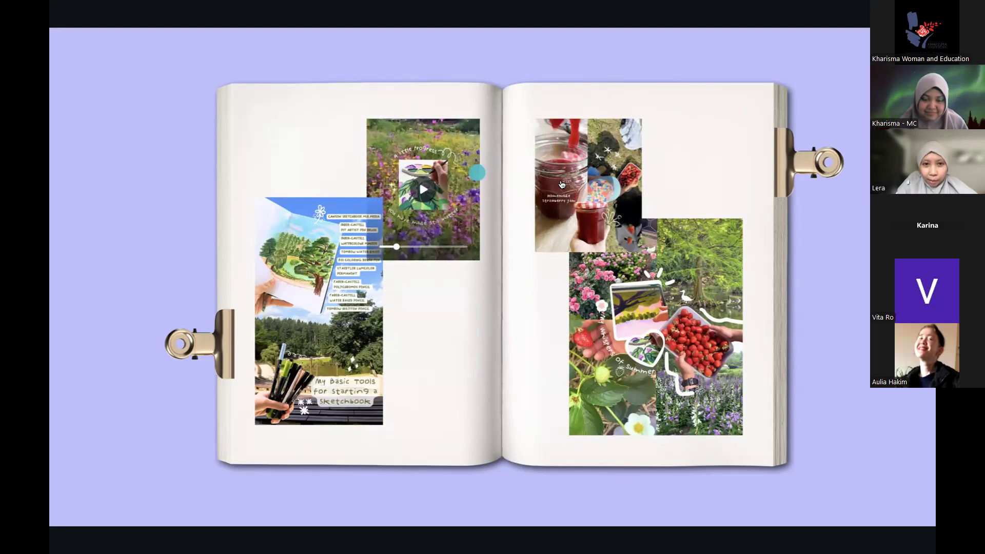
# Step: Show the strawberry jam video on the sketchbook slide, then exit the full-screen presentation
pyautogui.click(576, 221)
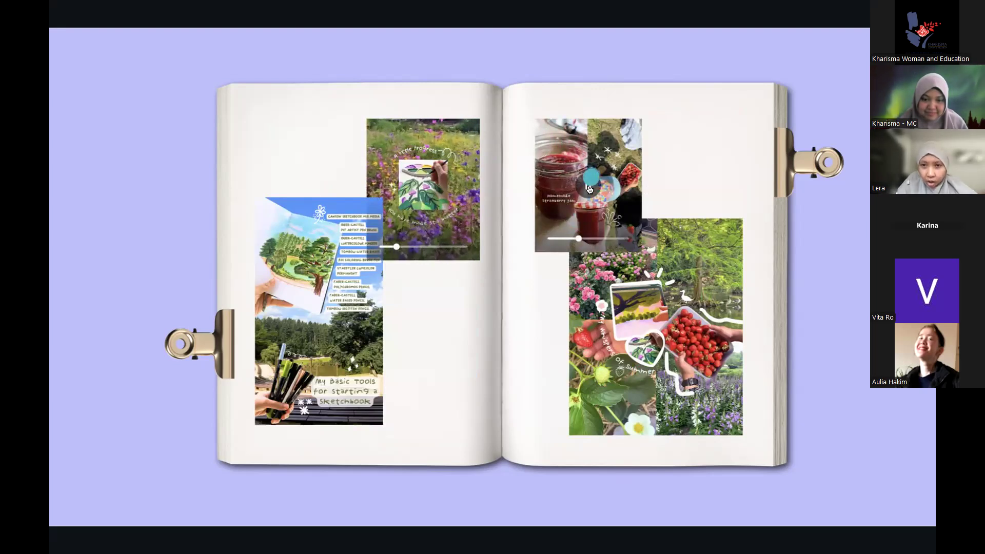
pyautogui.click(344, 402)
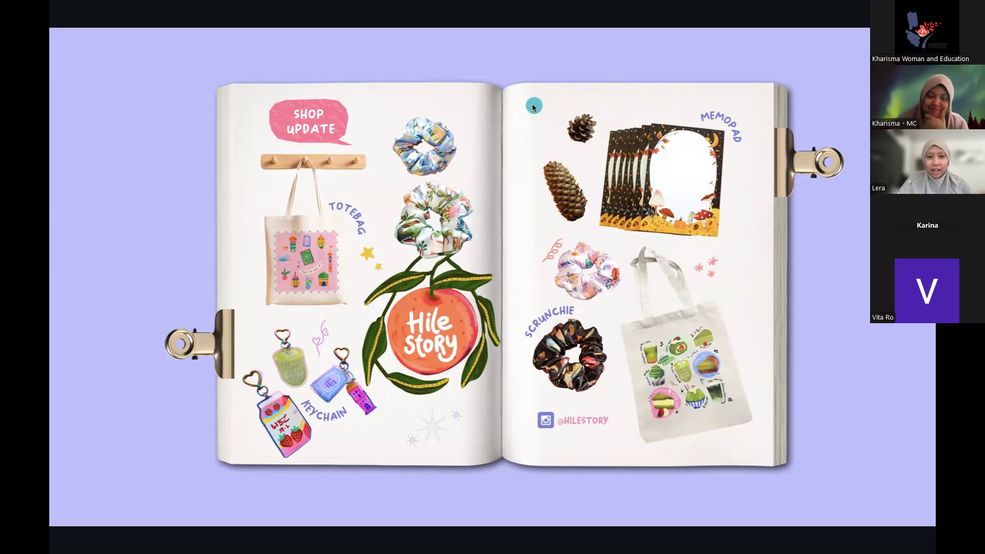
pyautogui.press('Escape')
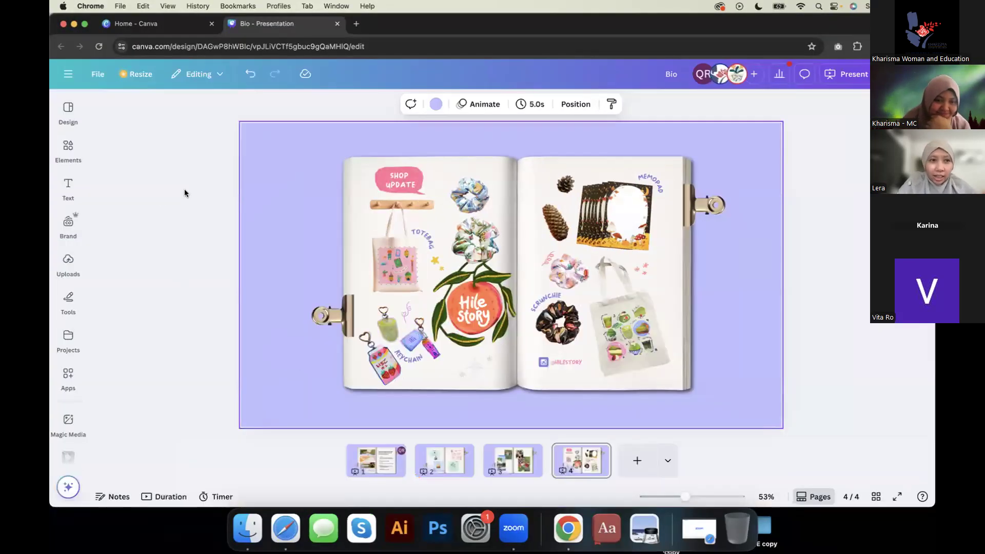
# Step: Return from the Bio design to the home page and look over the recent designs
pyautogui.click(66, 74)
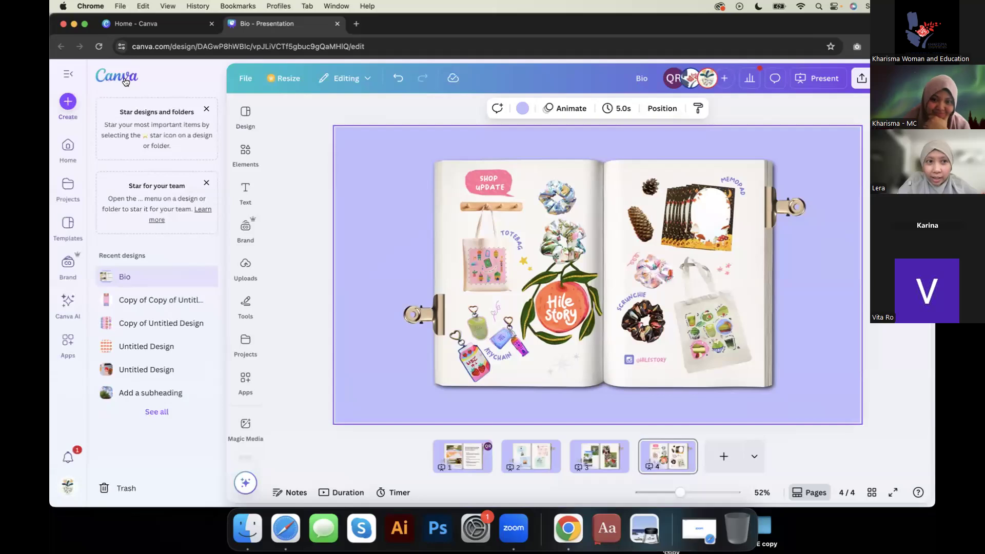
pyautogui.click(124, 80)
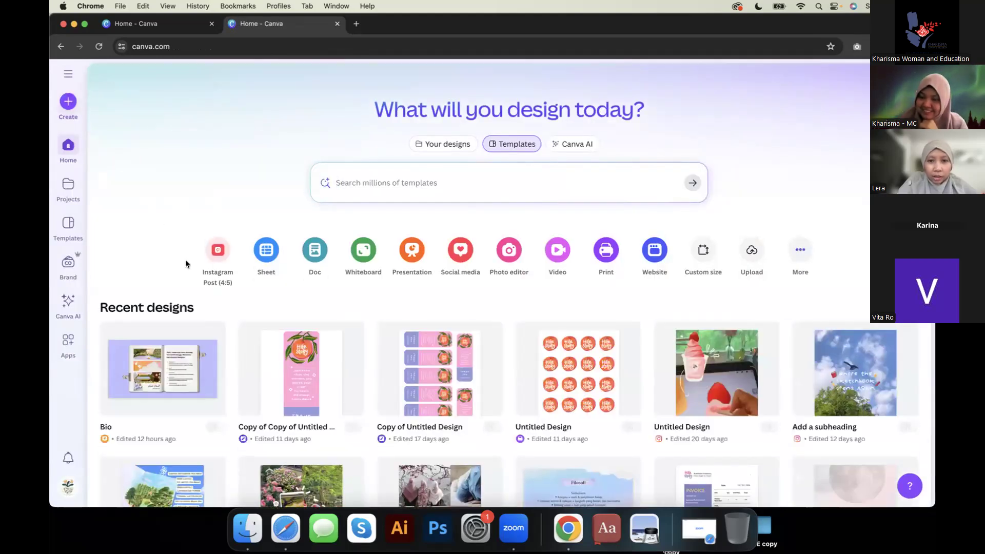
pyautogui.scroll(-2, 209, 310)
pyautogui.scroll(-2, 210, 315)
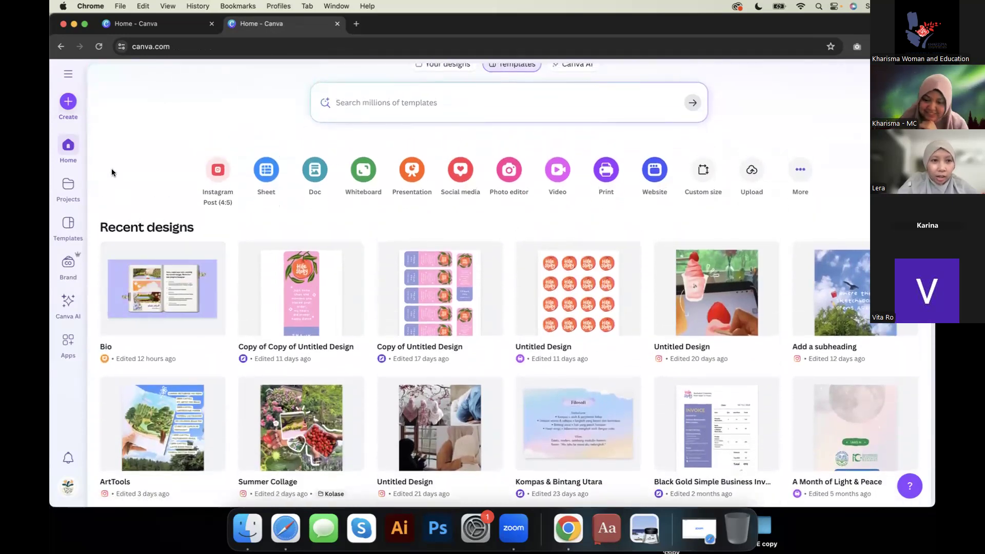
pyautogui.scroll(2, 111, 173)
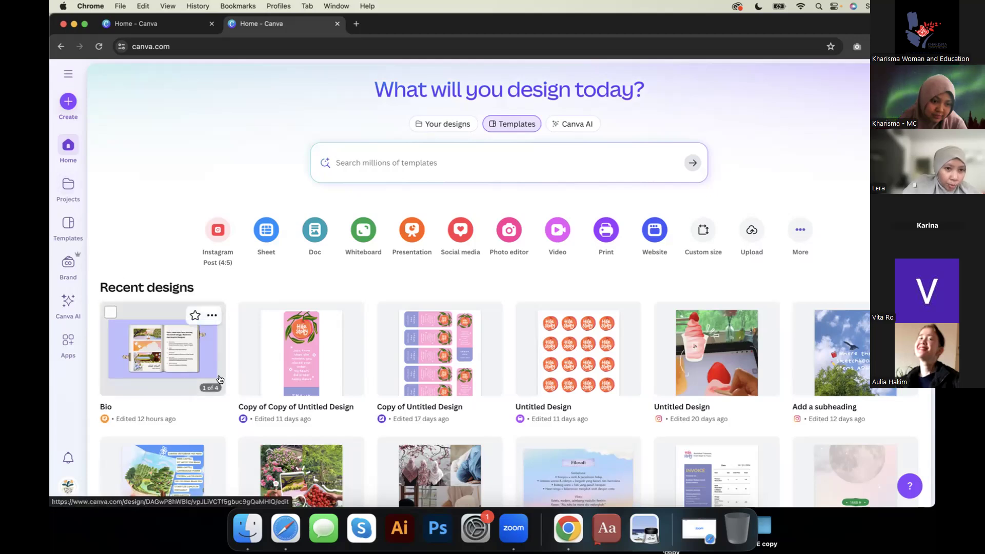
# Step: Open the Bio design from the recent designs and show all recently used elements
pyautogui.click(177, 351)
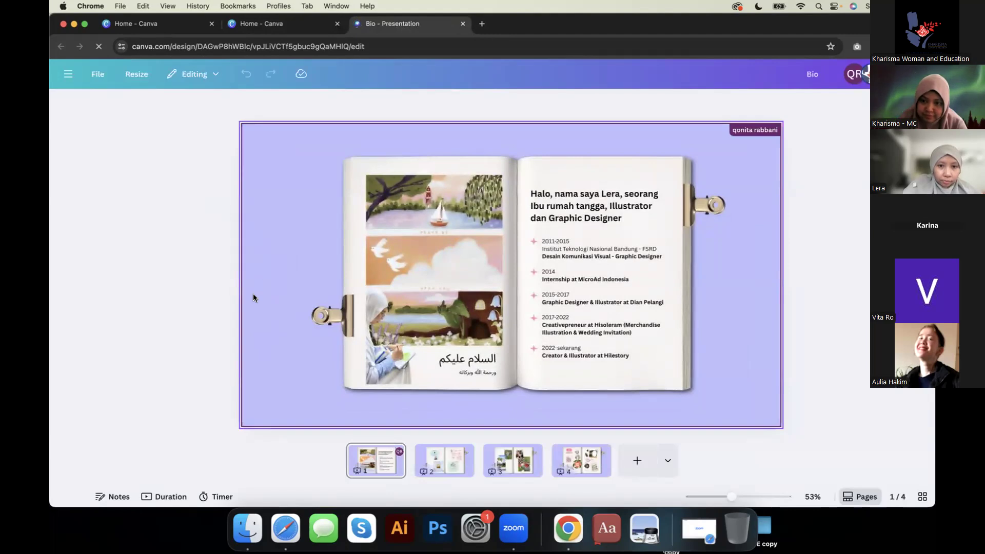
pyautogui.click(70, 187)
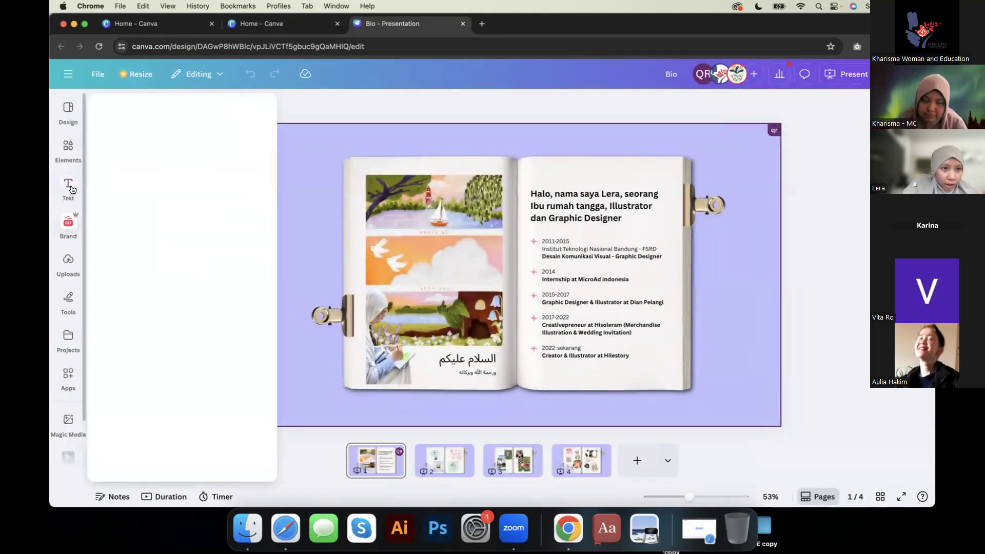
pyautogui.click(68, 149)
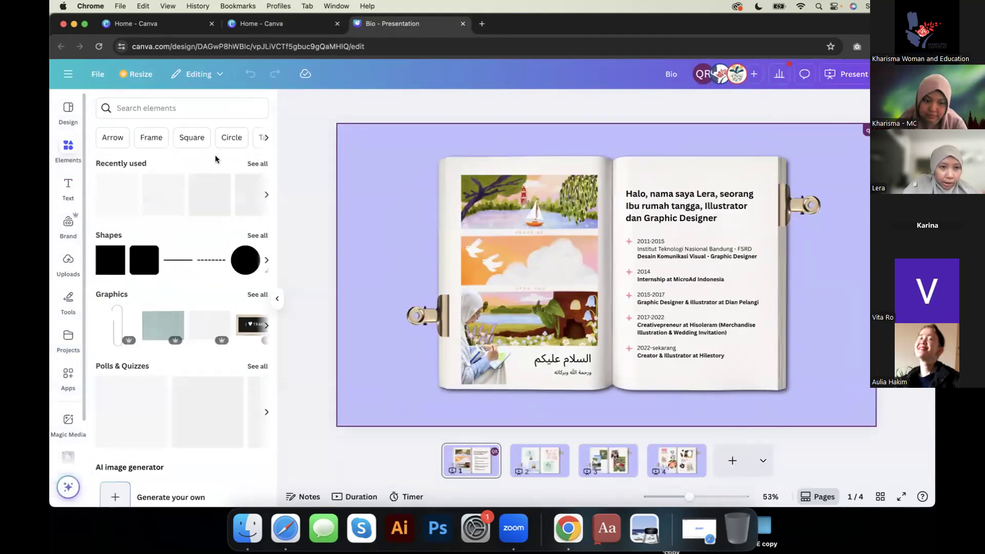
pyautogui.click(262, 166)
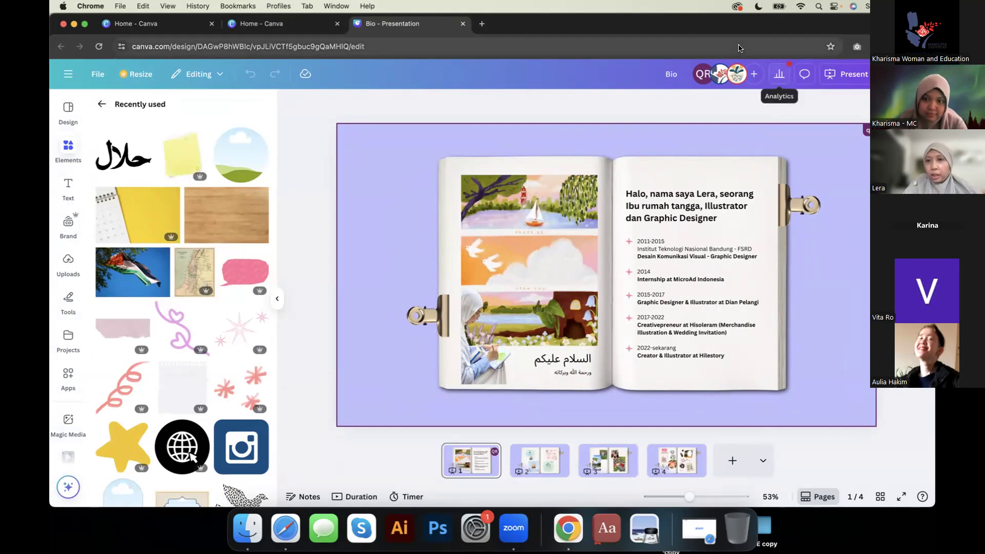
# Step: Bring the sharing options into view and set the design's download file type to GIF
pyautogui.moveTo(620, 27); pyautogui.dragTo(479, 64)
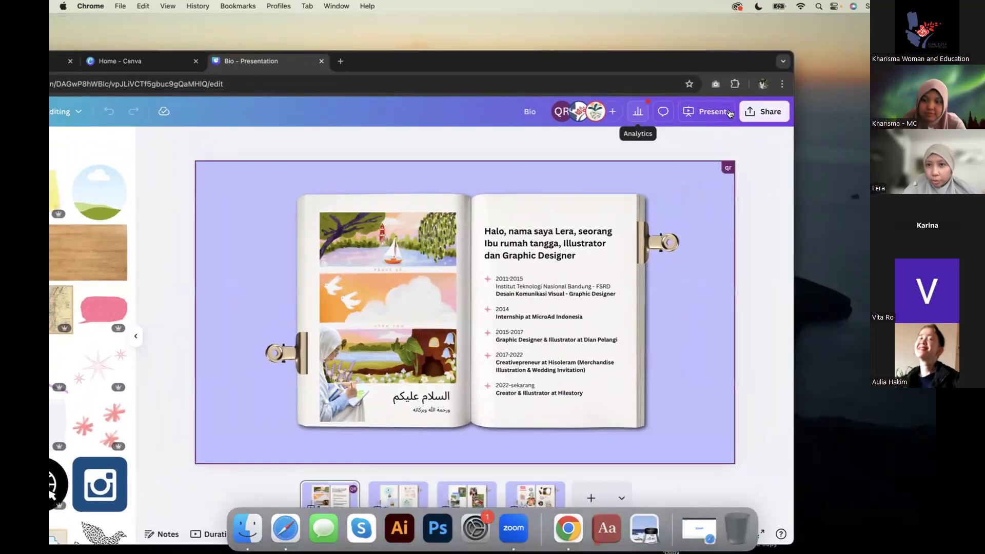
pyautogui.click(730, 114)
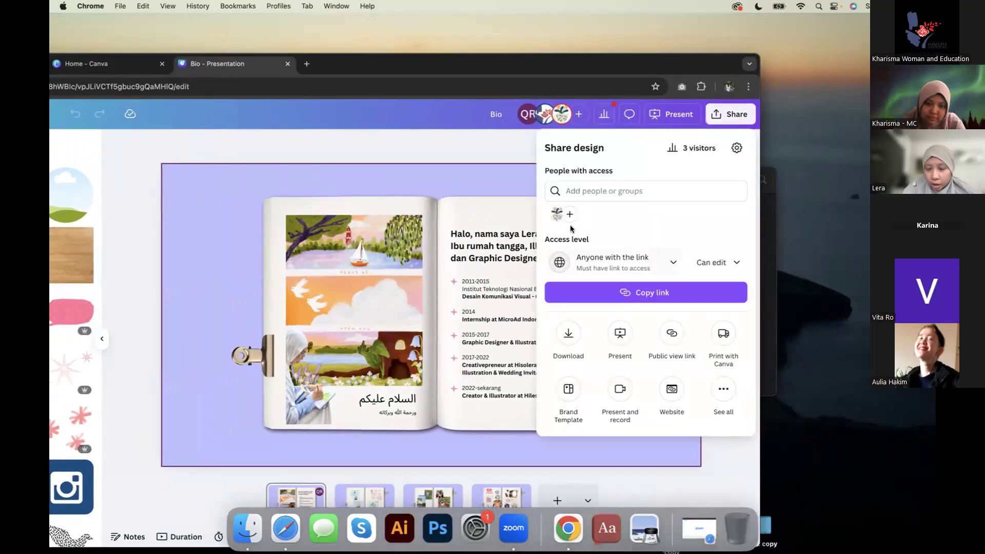
pyautogui.click(577, 335)
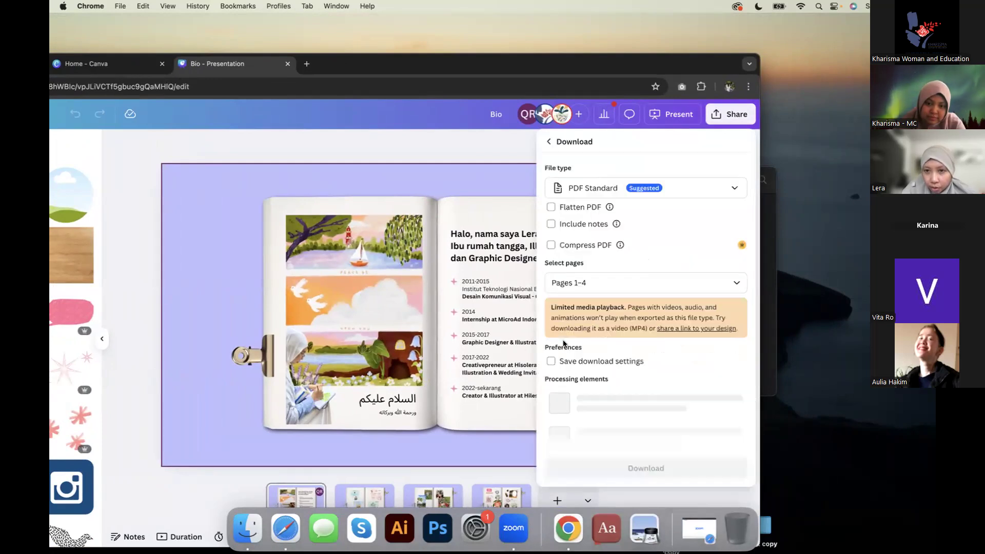
pyautogui.click(669, 190)
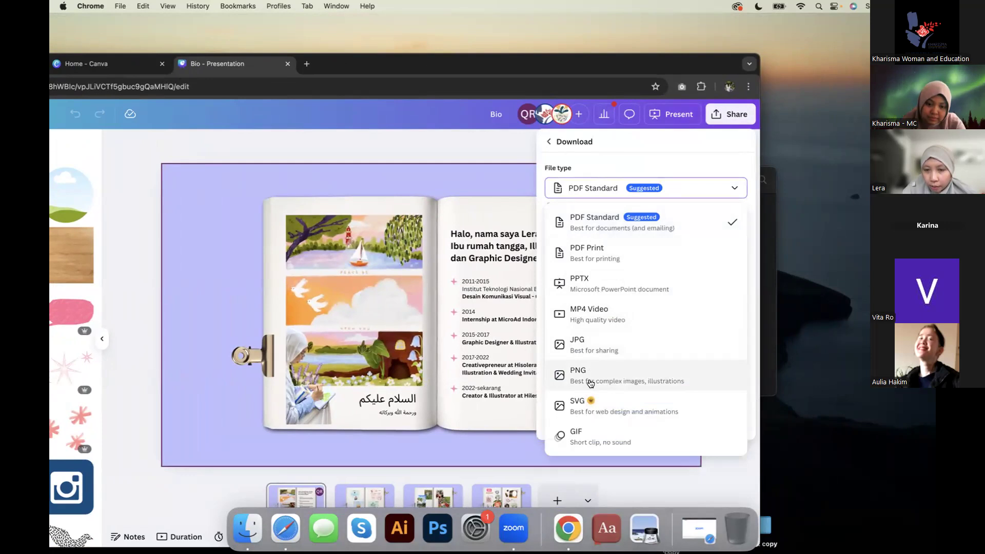
pyautogui.click(595, 436)
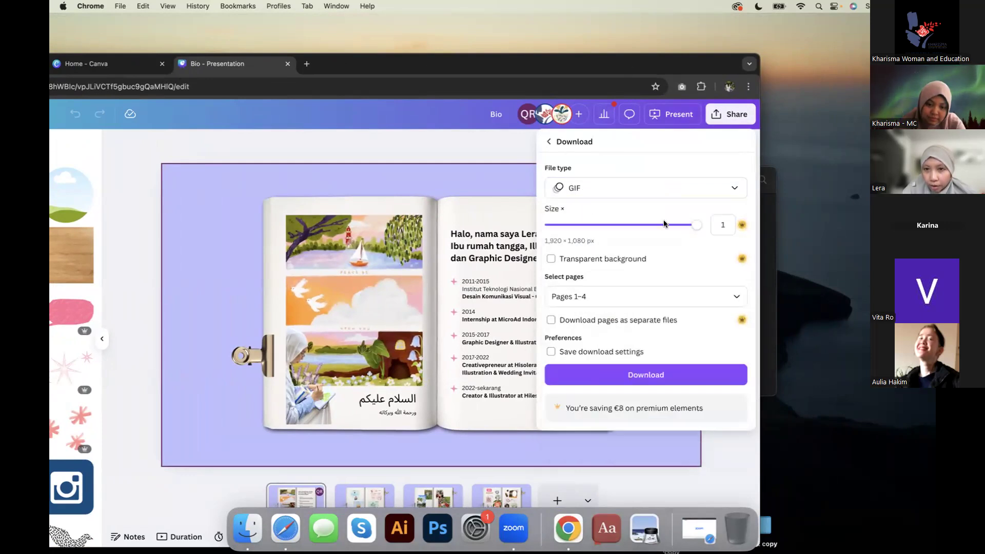
# Step: Try a GIF size of 0.4, restore it to 1, and close the download settings without downloading
pyautogui.moveTo(691, 225); pyautogui.dragTo(584, 226)
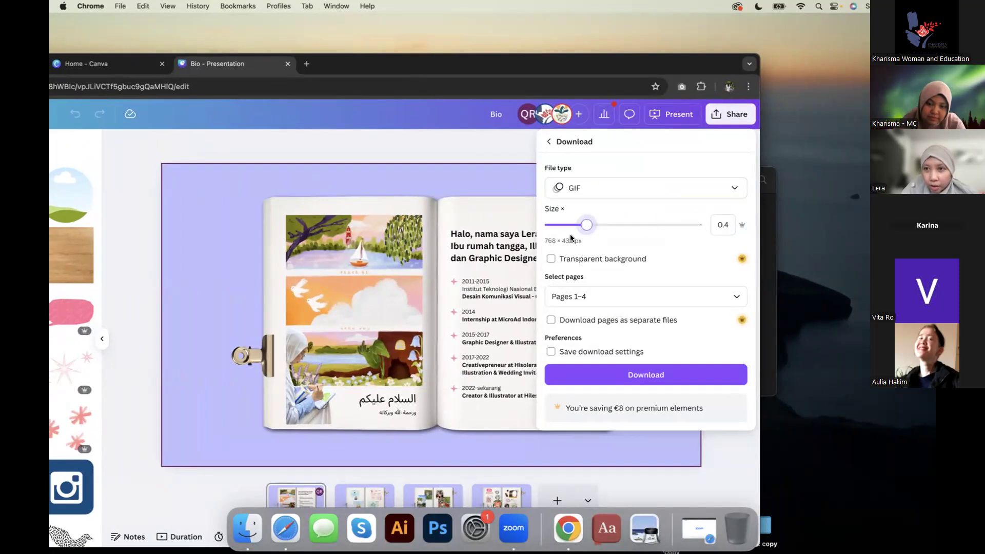
pyautogui.moveTo(591, 226); pyautogui.dragTo(703, 224)
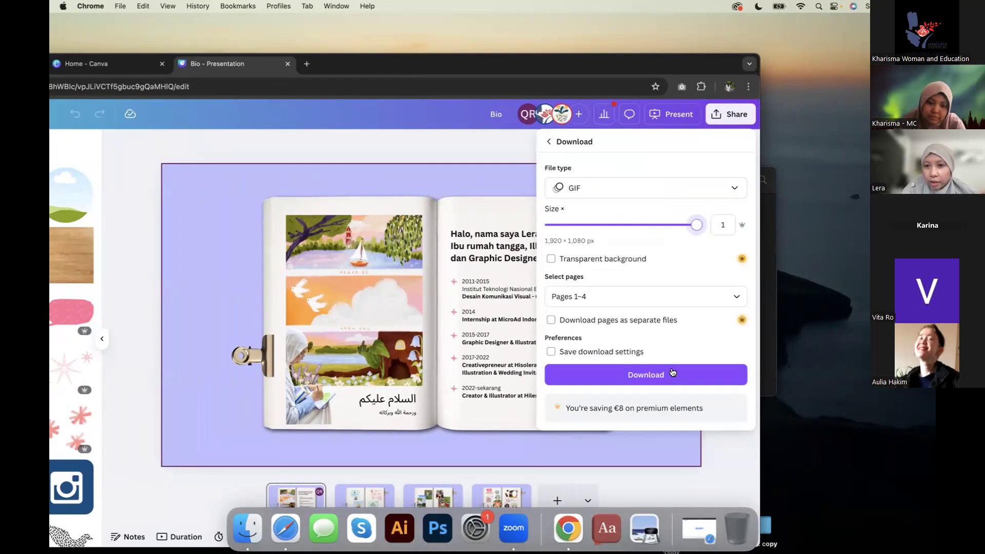
pyautogui.click(504, 154)
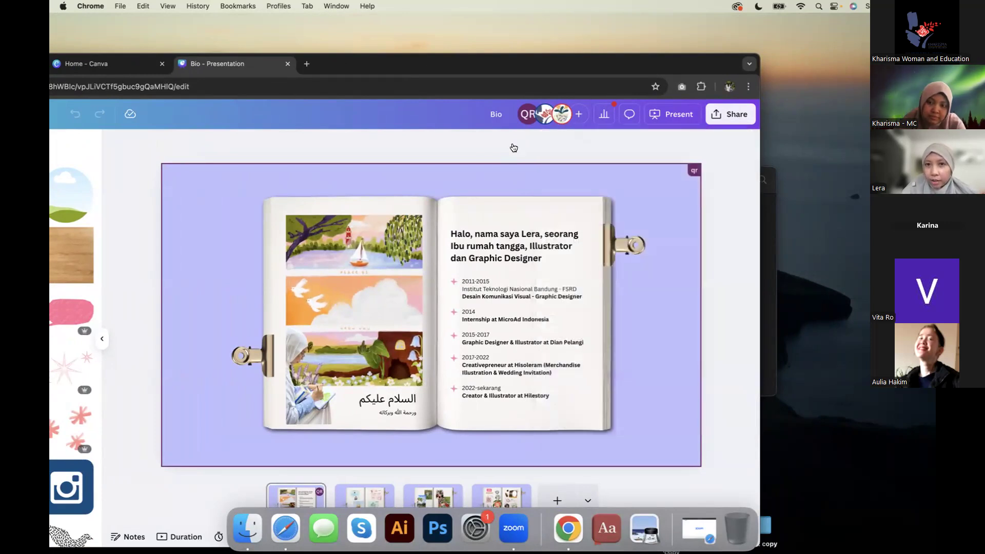
# Step: Enlarge the browser window again and return from the Bio design to the home page
pyautogui.doubleClick(367, 60)
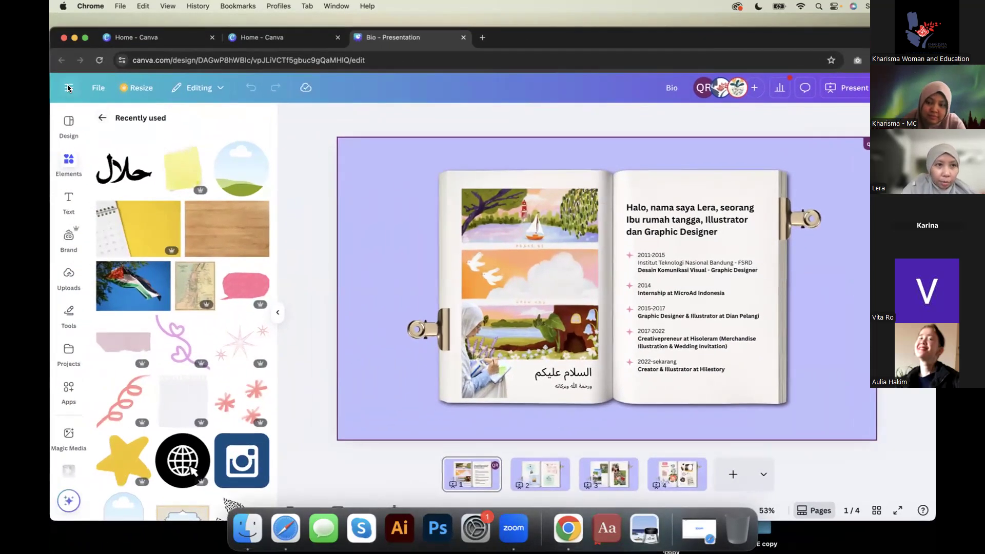
pyautogui.click(69, 89)
pyautogui.click(109, 96)
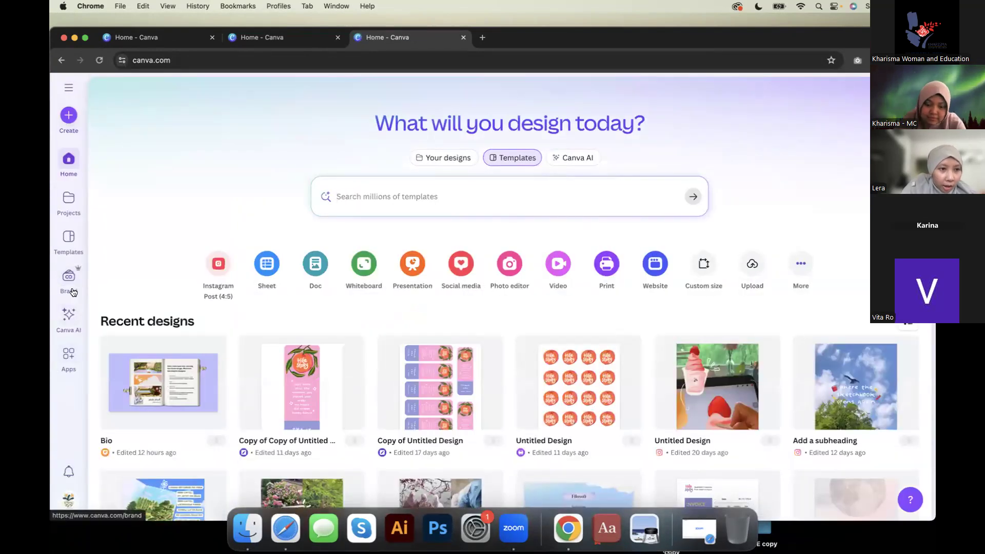
# Step: Open the Business Cards category within the Business templates and browse its designs
pyautogui.click(63, 242)
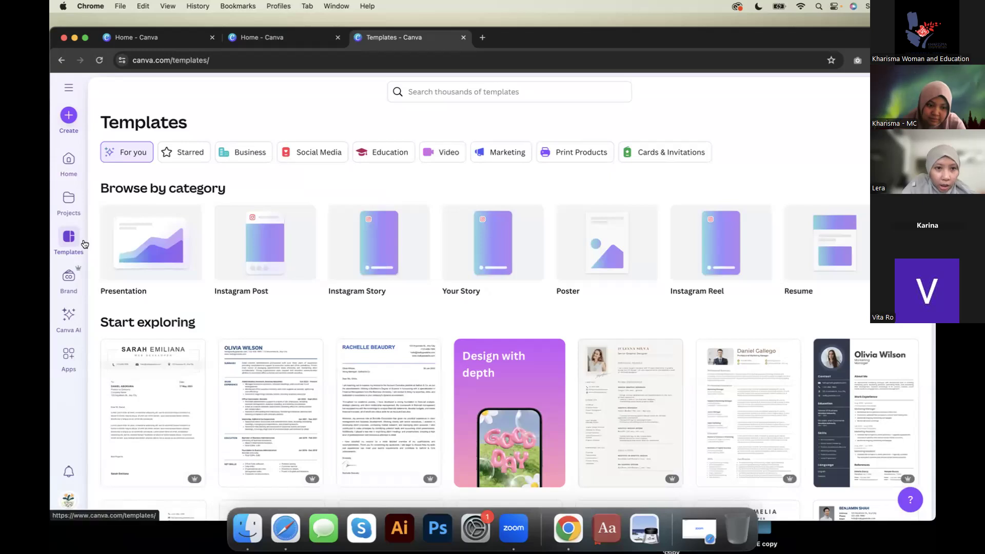
pyautogui.click(238, 153)
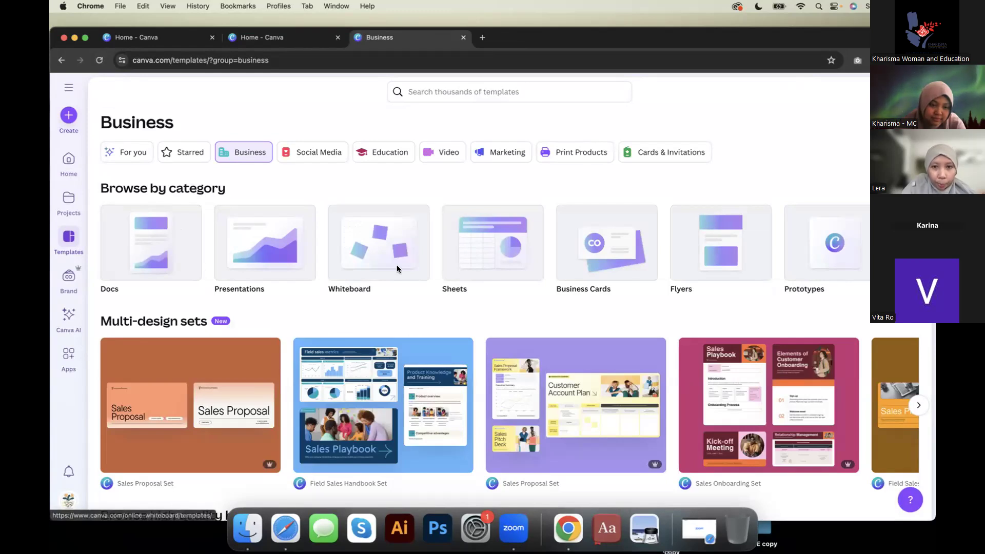
pyautogui.click(595, 252)
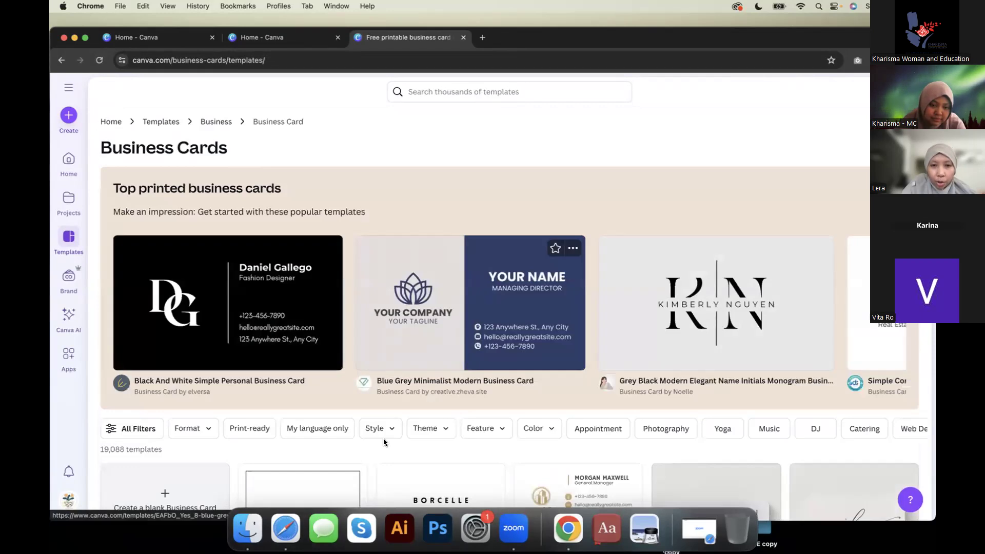
pyautogui.scroll(-3, 383, 438)
pyautogui.scroll(-3, 377, 465)
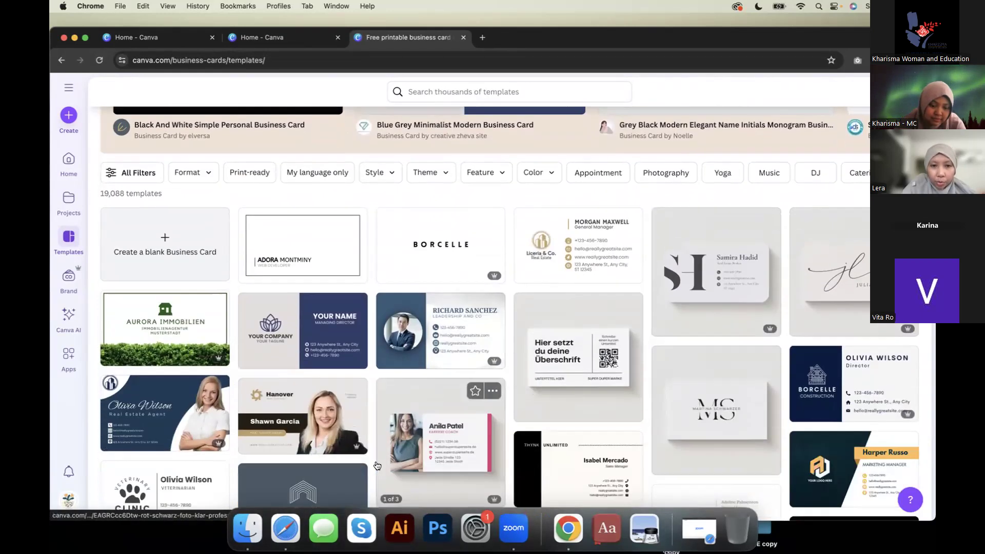
pyautogui.scroll(-2, 340, 365)
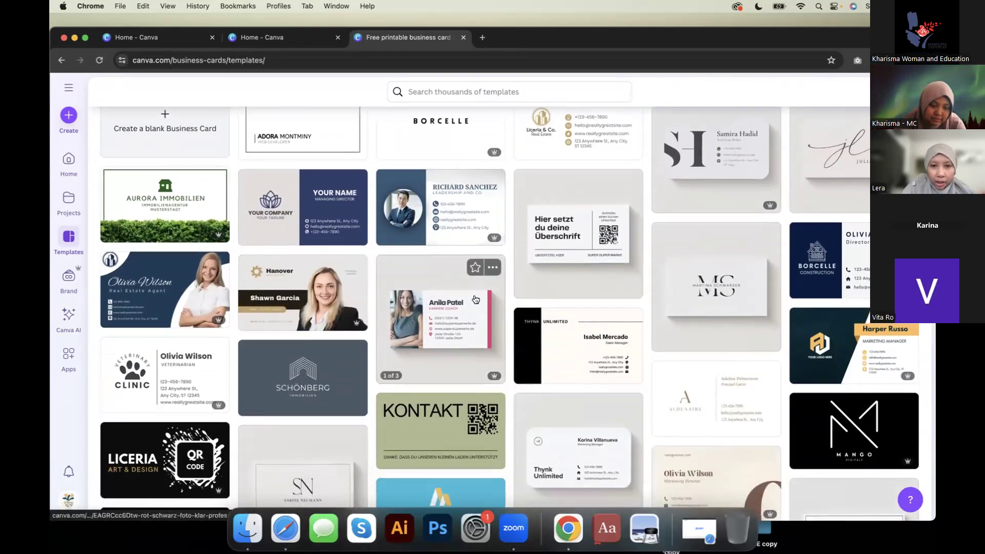
pyautogui.scroll(-3, 472, 302)
pyautogui.scroll(8, 476, 300)
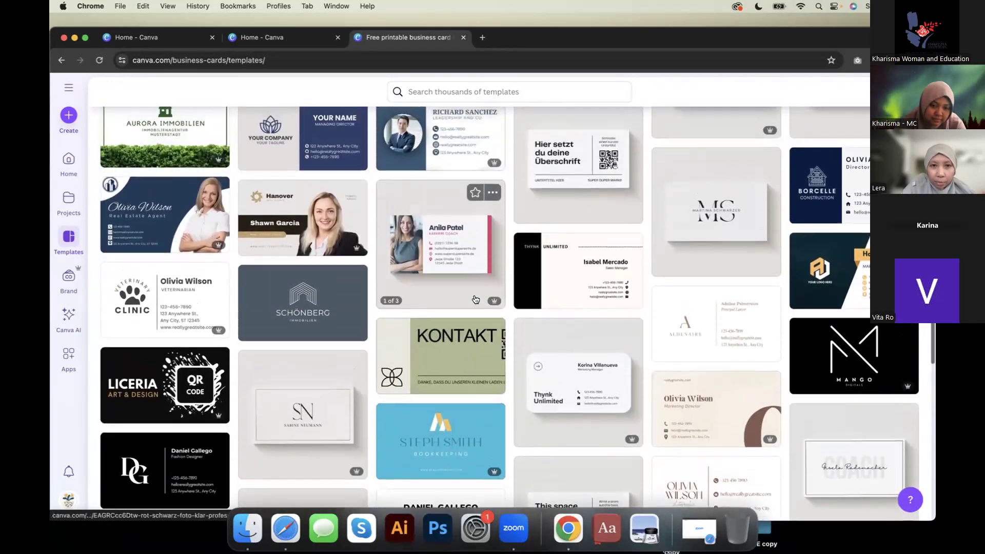
pyautogui.scroll(3, 476, 300)
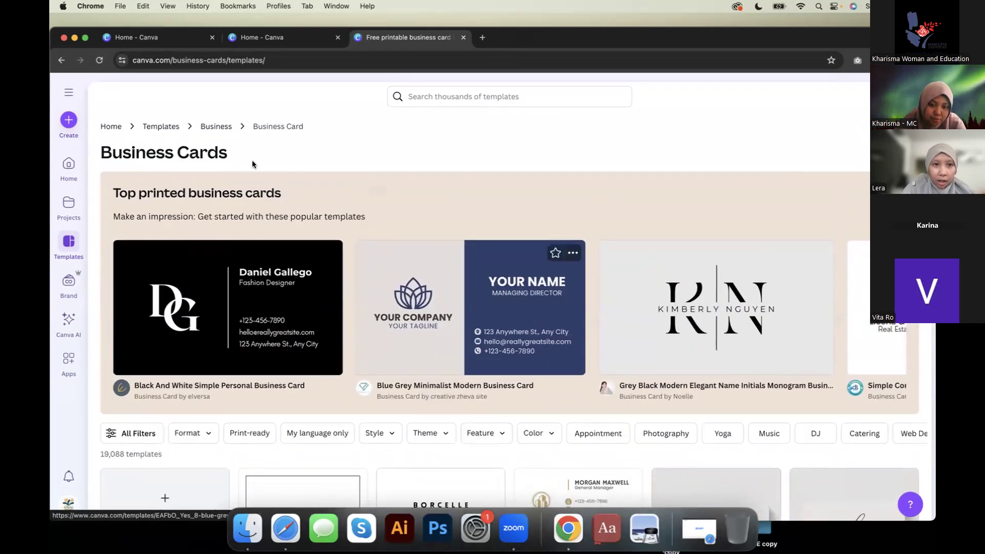
# Step: Return to the Business templates and look through the available template categories
pyautogui.click(217, 123)
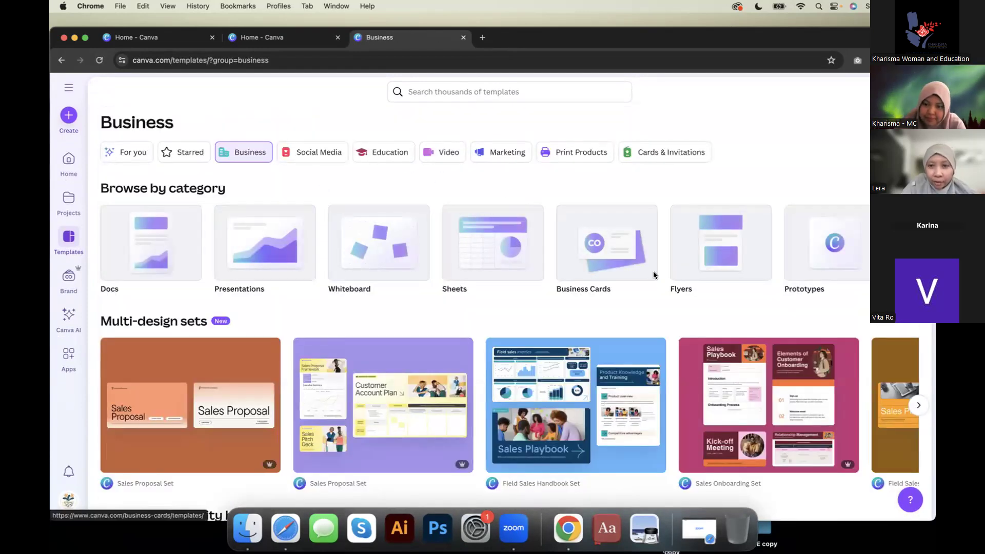
pyautogui.hscroll(5, 653, 272)
pyautogui.hscroll(7, 653, 276)
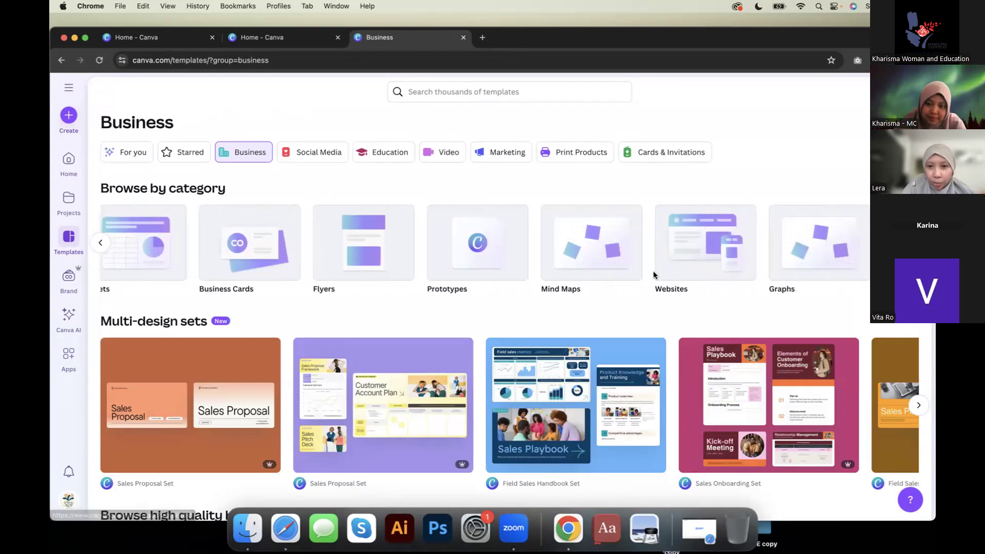
pyautogui.hscroll(4, 653, 276)
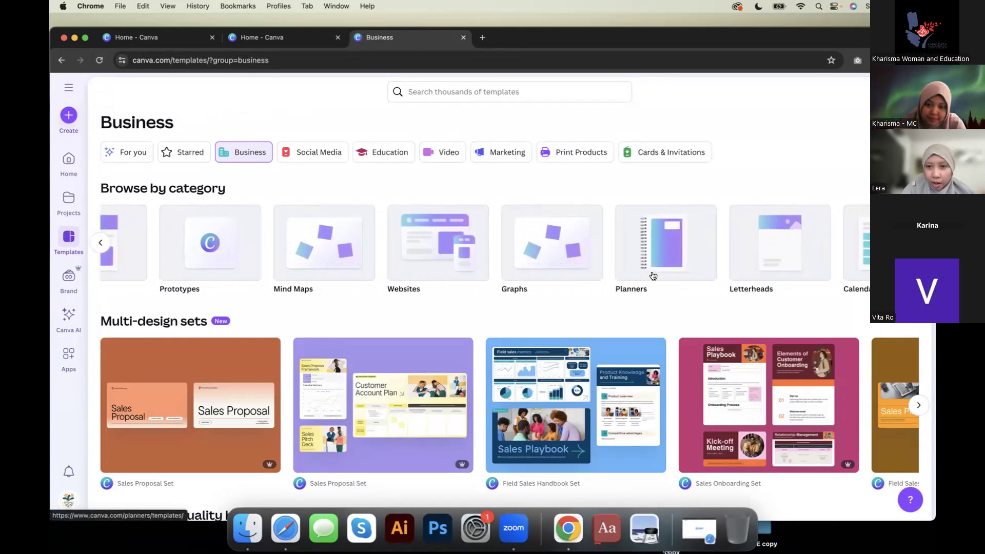
pyautogui.hscroll(-10, 653, 276)
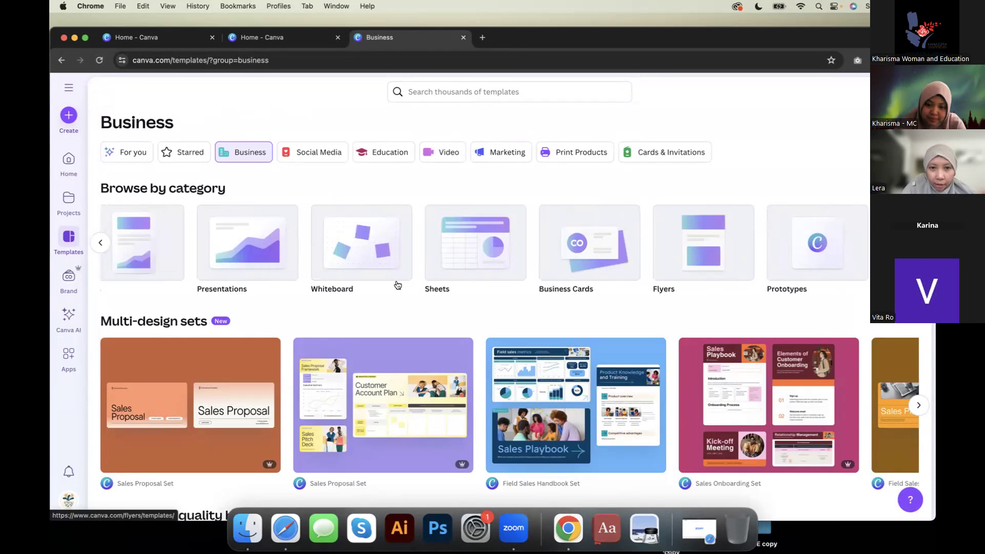
pyautogui.hscroll(-1, 398, 285)
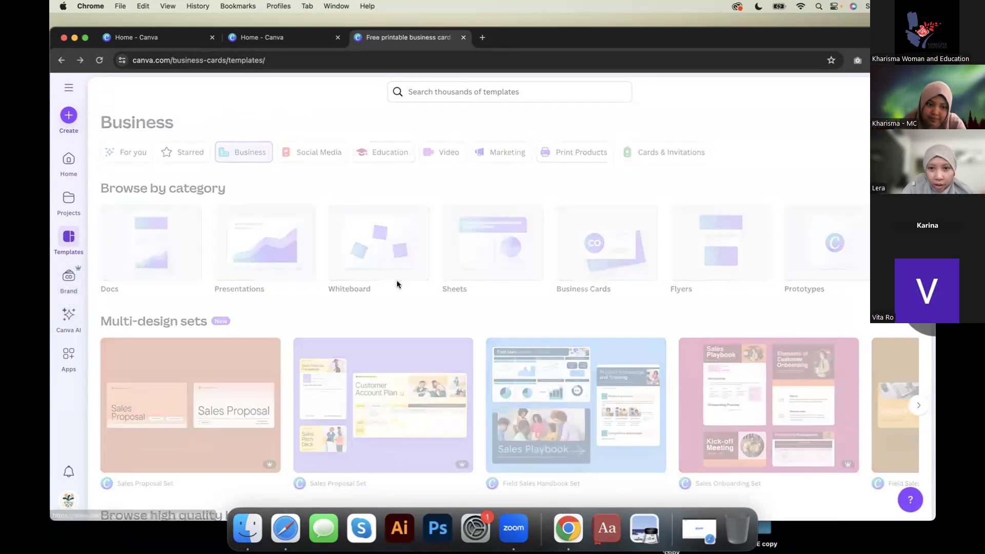
pyautogui.click(571, 282)
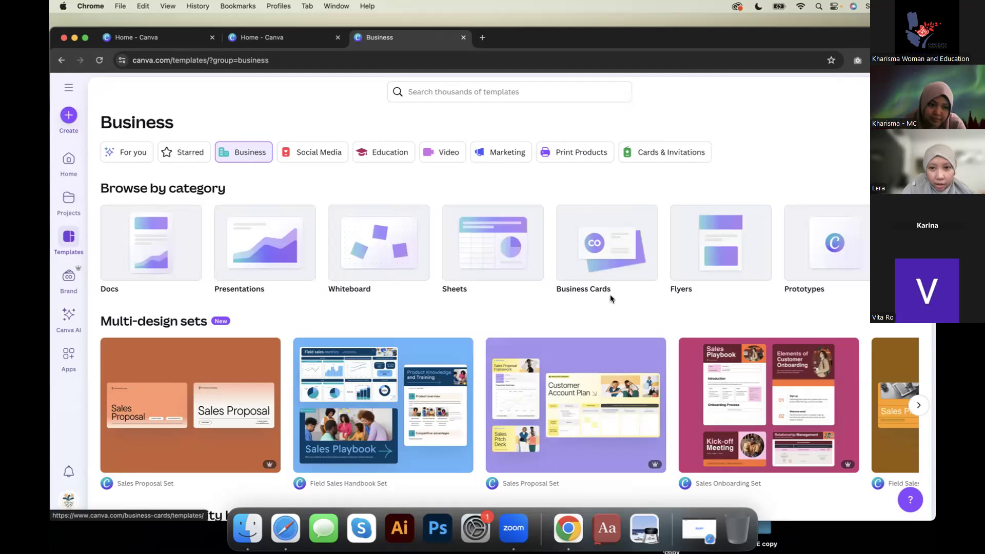
pyautogui.hscroll(8, 700, 256)
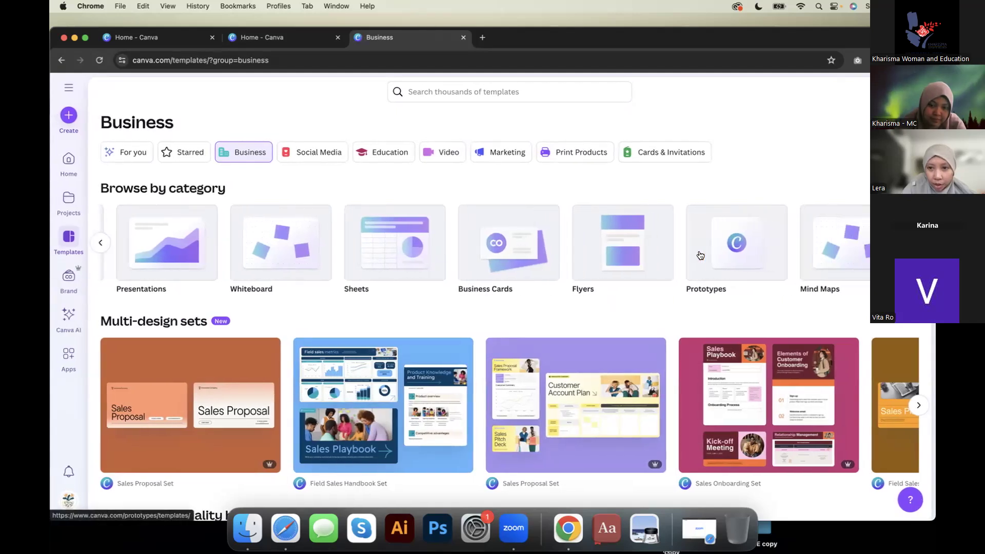
# Step: Look through the further Business template categories, from flyers and prototypes to calendars, invoices and proposals
pyautogui.hscroll(3, 700, 256)
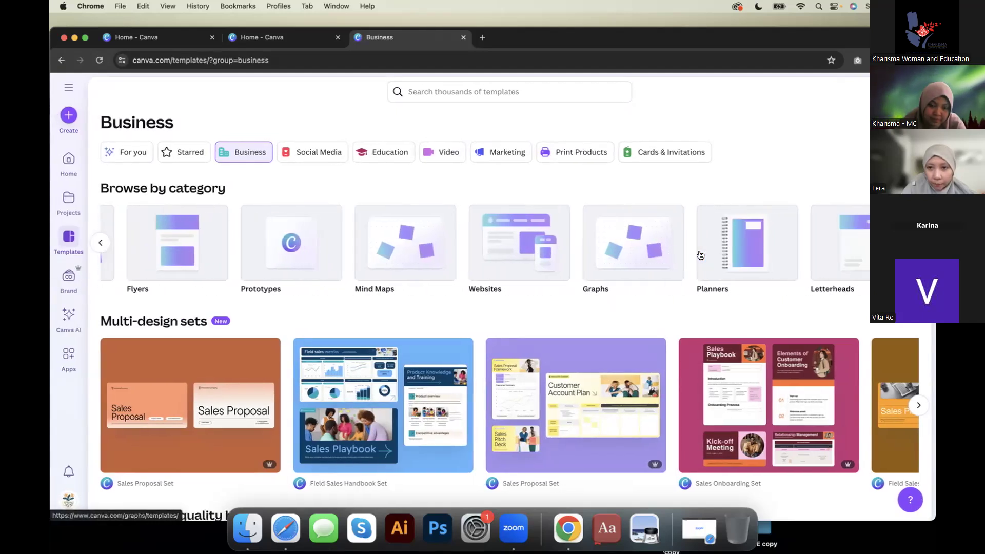
pyautogui.hscroll(10, 700, 256)
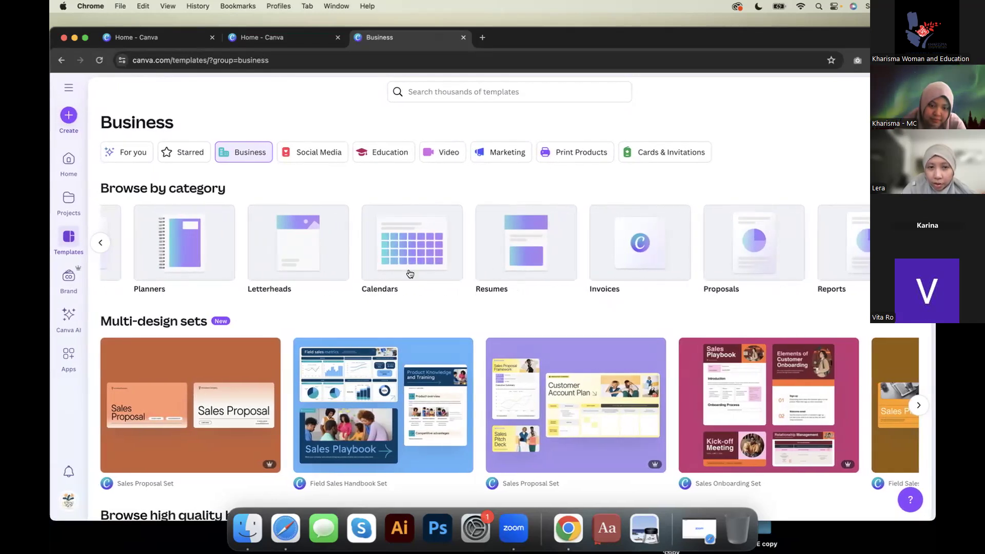
pyautogui.hscroll(-3, 408, 275)
pyautogui.hscroll(-3, 405, 275)
# Step: Browse the Marketing template categories and open the Posters templates
pyautogui.click(493, 153)
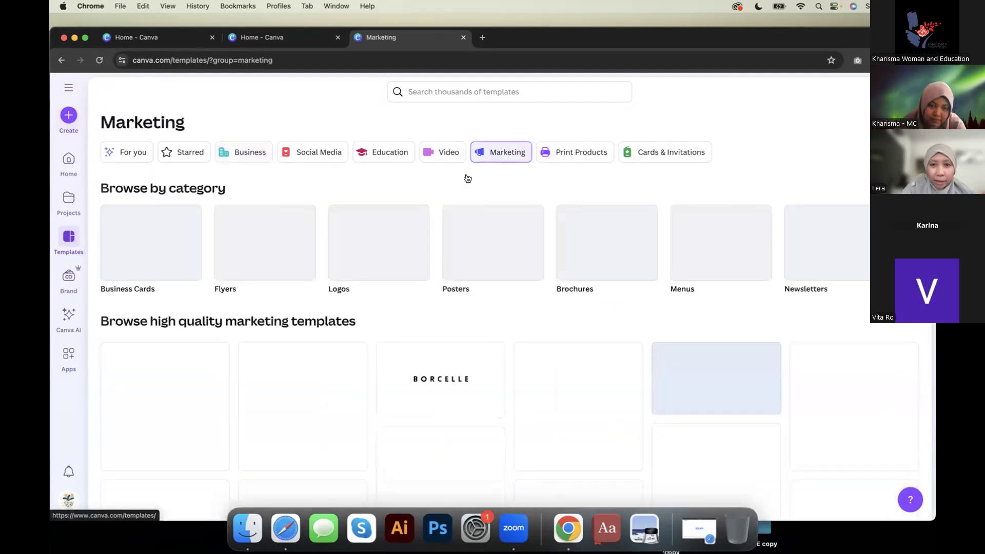
pyautogui.hscroll(2, 644, 242)
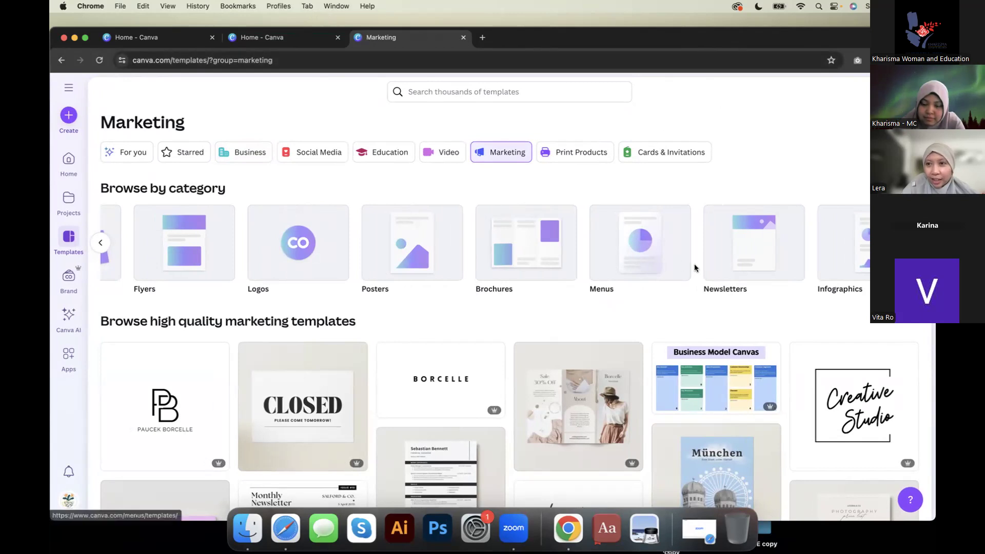
pyautogui.scroll(-2, 703, 273)
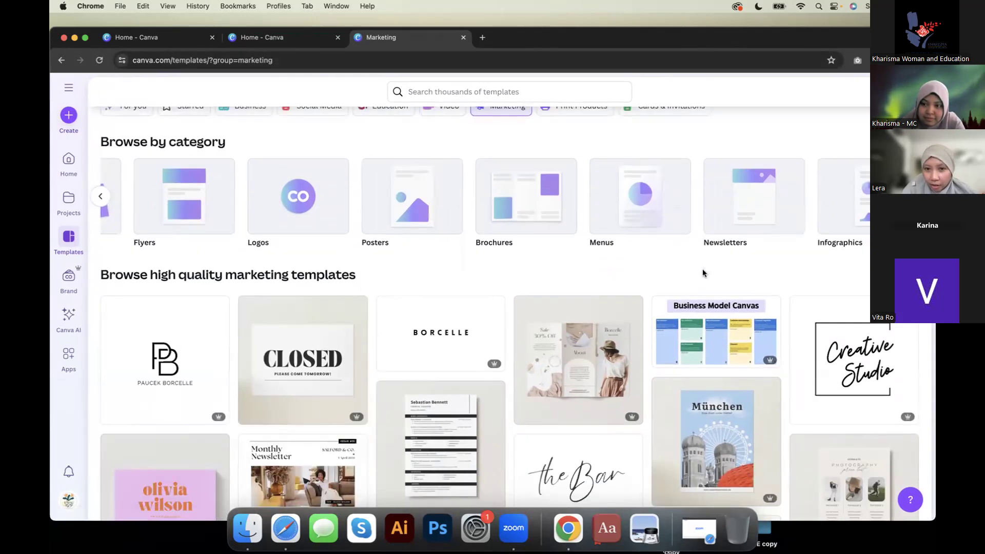
pyautogui.click(392, 222)
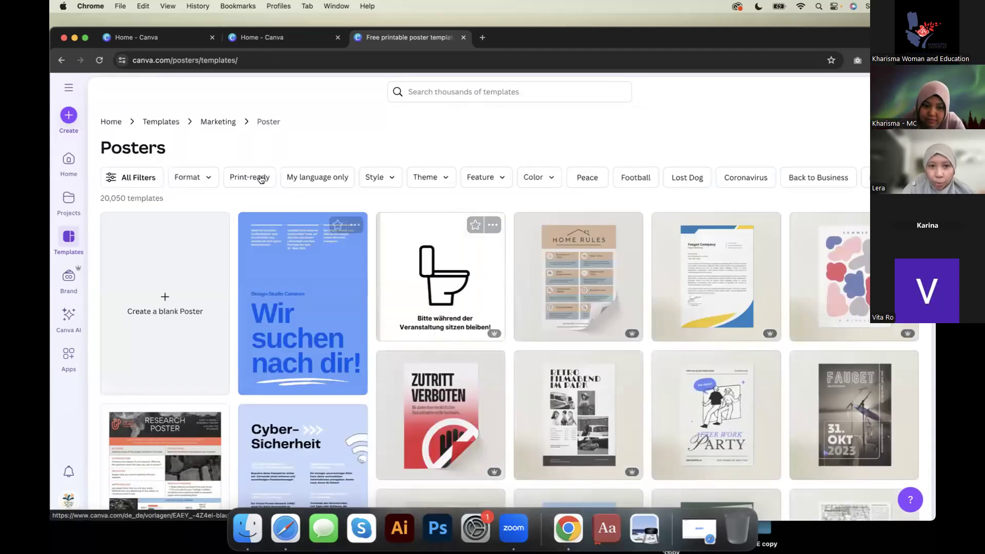
# Step: Visit the Projects page and examine the example ideas on the Canva AI page
pyautogui.click(69, 240)
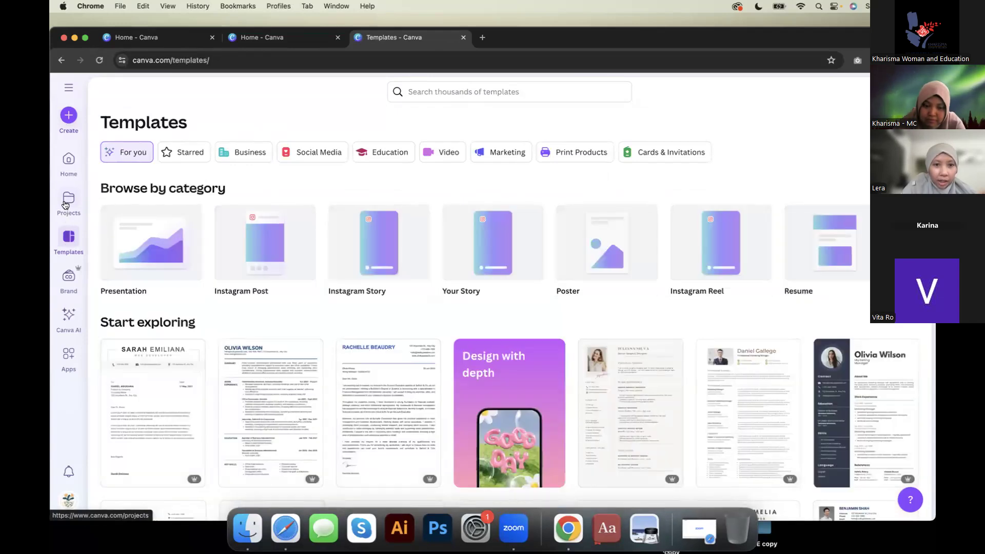
pyautogui.click(67, 200)
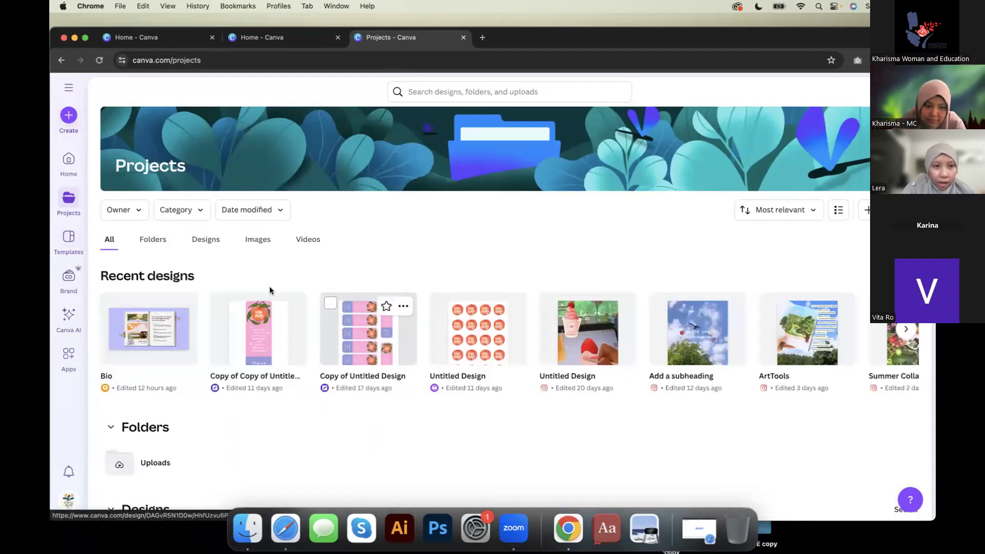
pyautogui.click(67, 317)
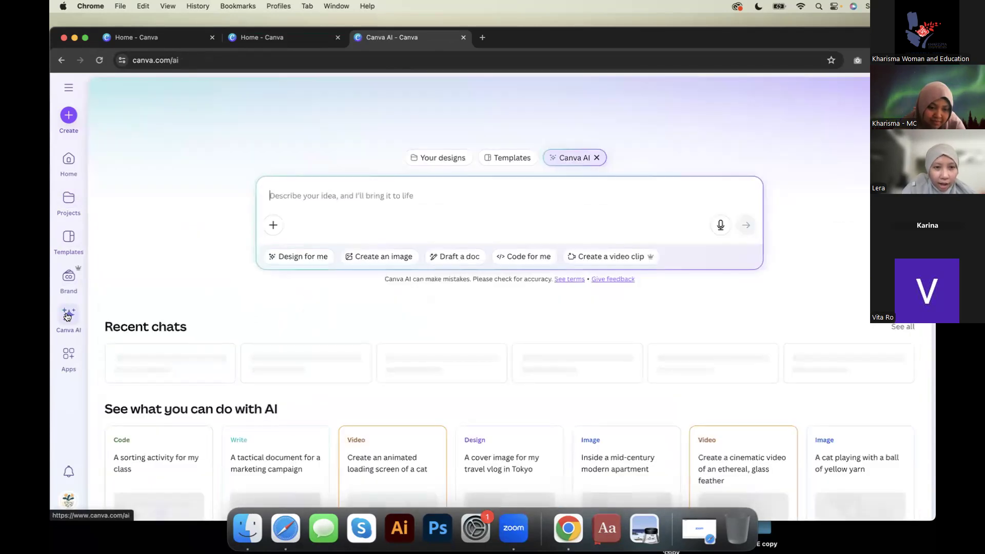
pyautogui.scroll(-2, 281, 312)
pyautogui.scroll(-2, 281, 311)
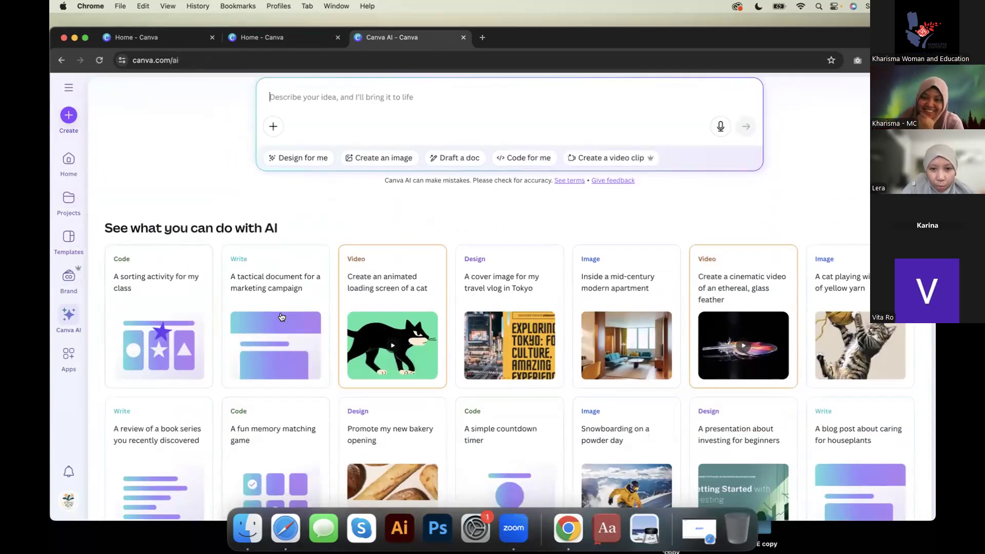
pyautogui.scroll(4, 277, 308)
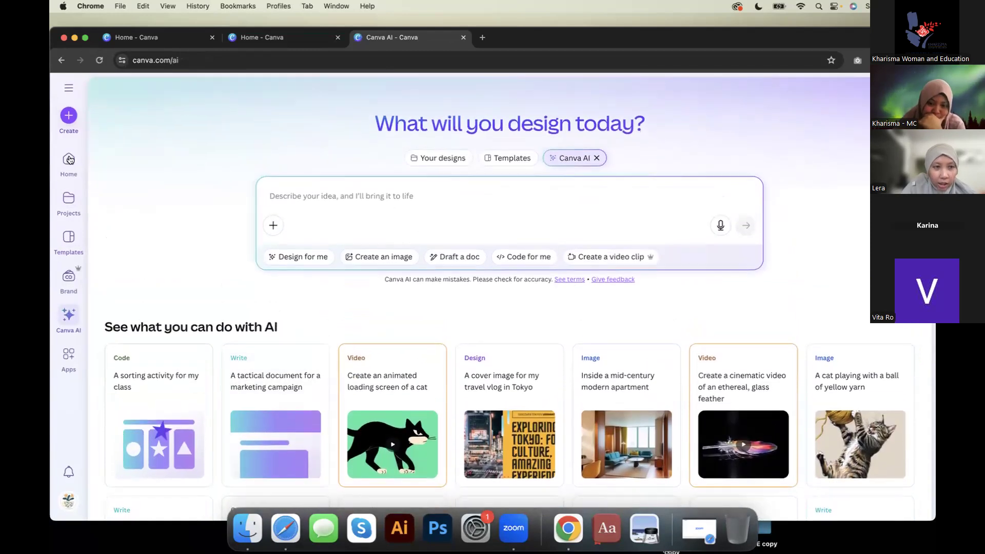
# Step: Return to the home page and view the Presentations formats for creating a new design
pyautogui.click(67, 163)
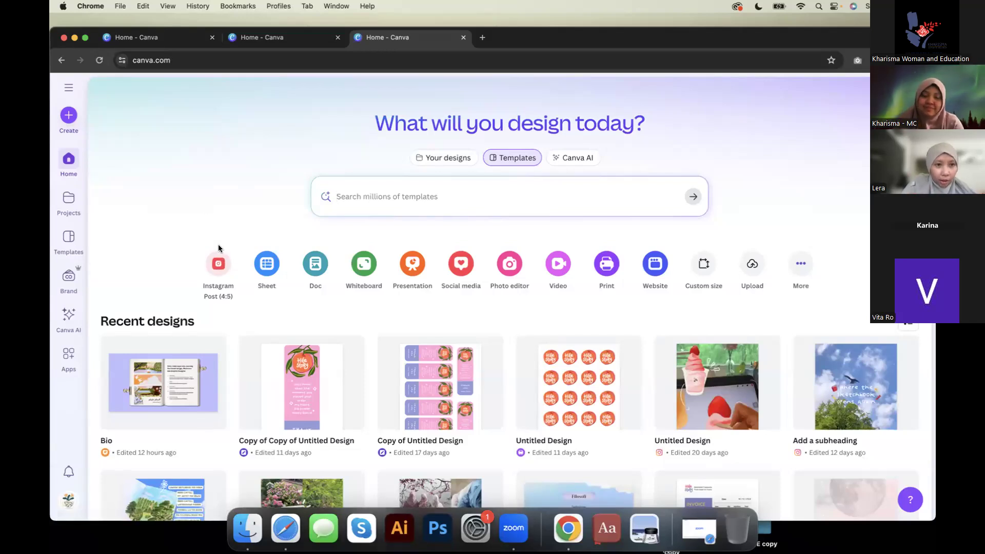
pyautogui.click(68, 116)
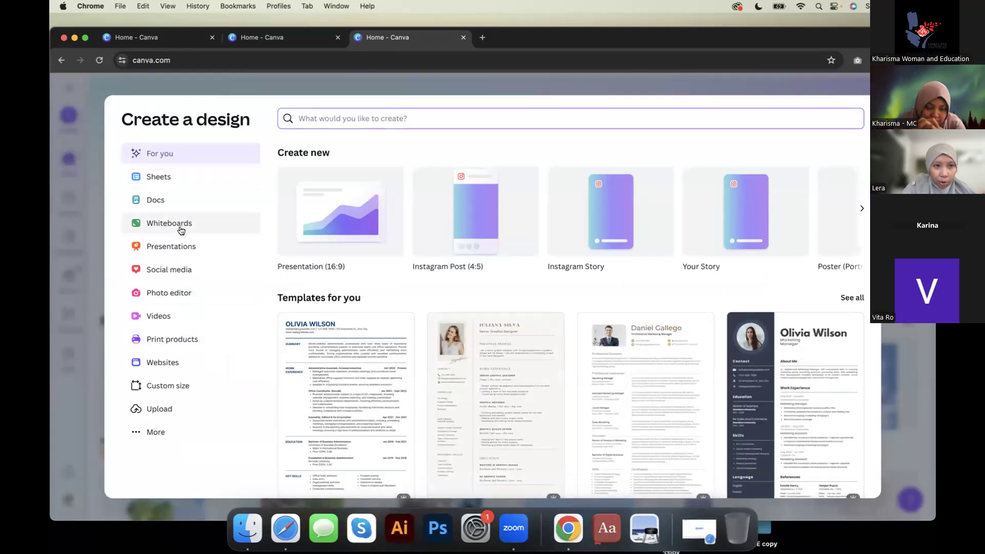
pyautogui.click(177, 247)
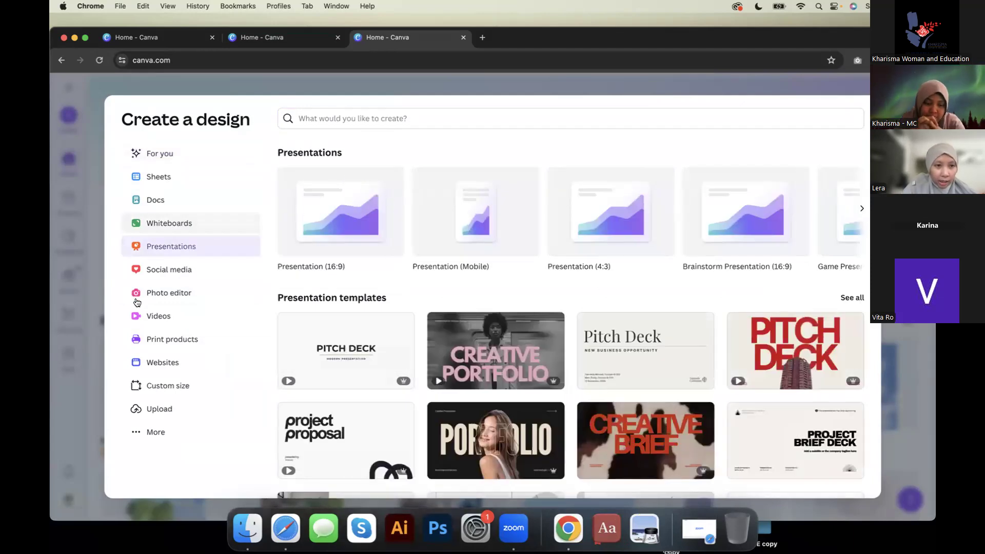
# Step: Look through the popular Social media formats and create a blank Instagram Post (4:5) design
pyautogui.click(183, 275)
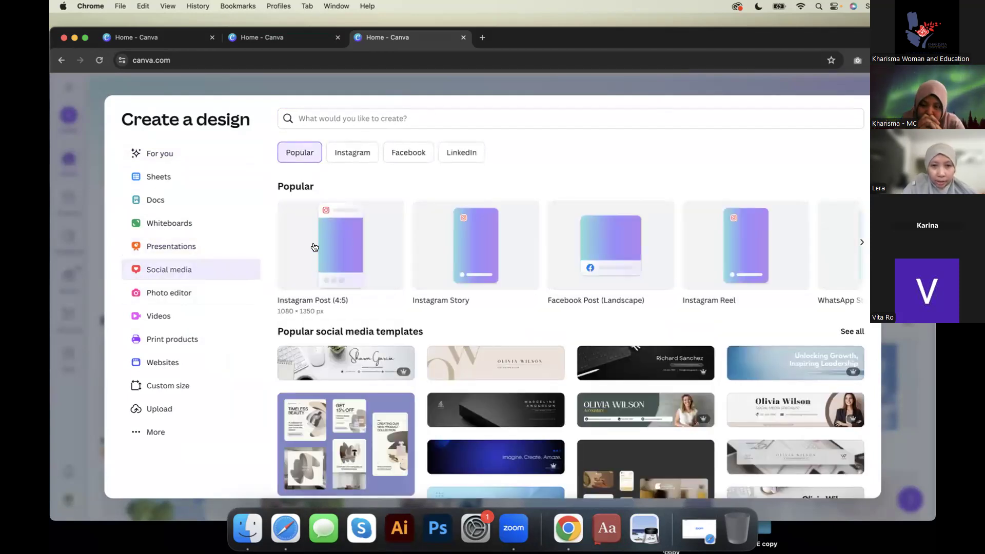
pyautogui.hscroll(5, 572, 291)
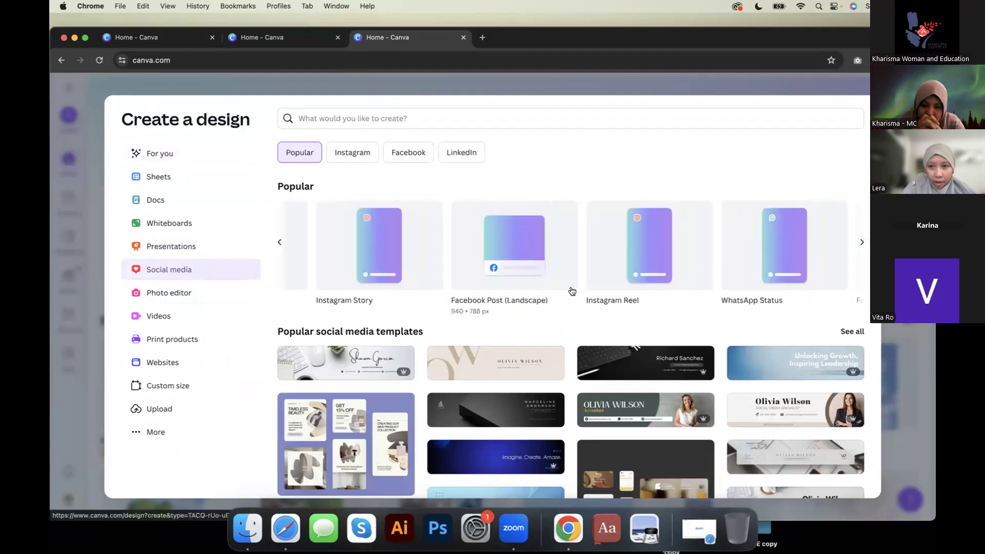
pyautogui.hscroll(5, 572, 291)
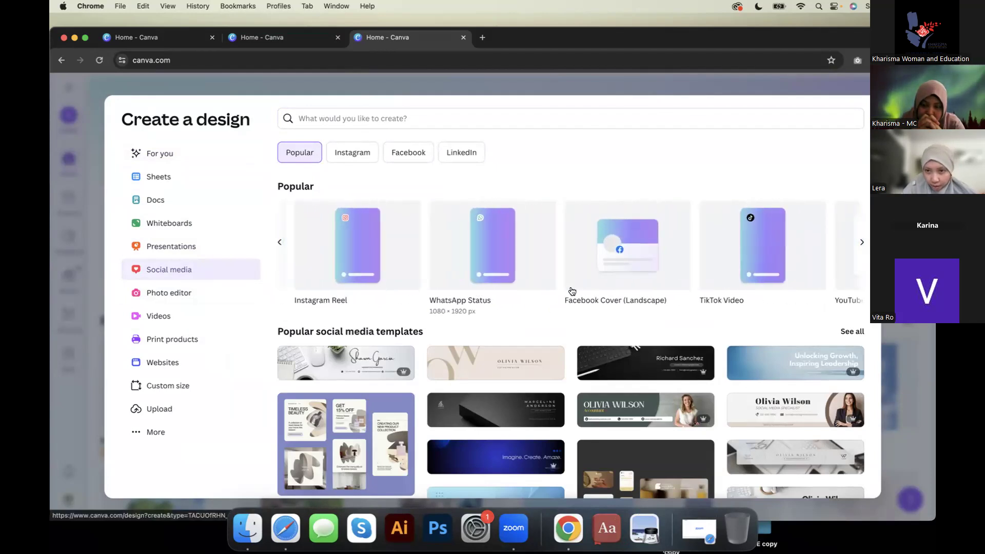
pyautogui.hscroll(-8, 572, 291)
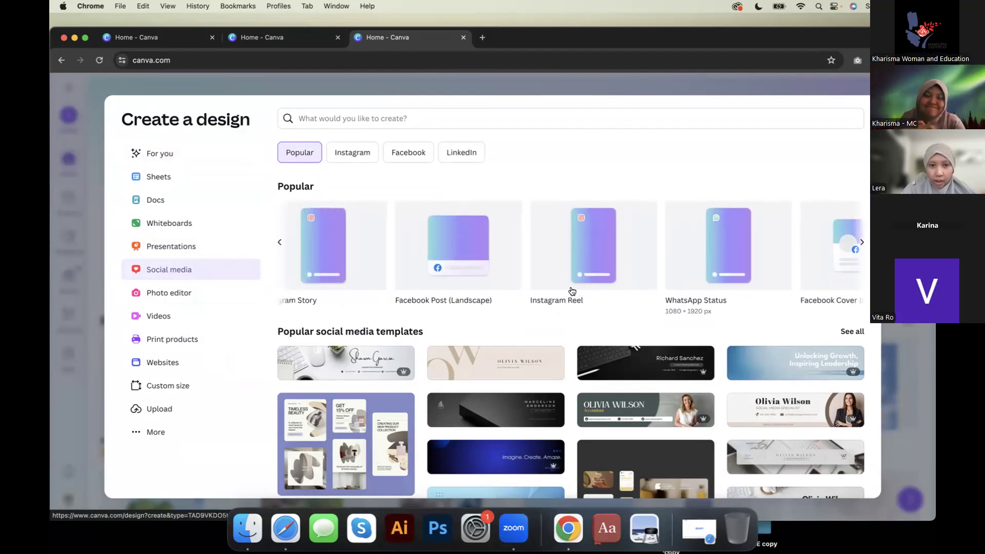
pyautogui.hscroll(-3, 572, 290)
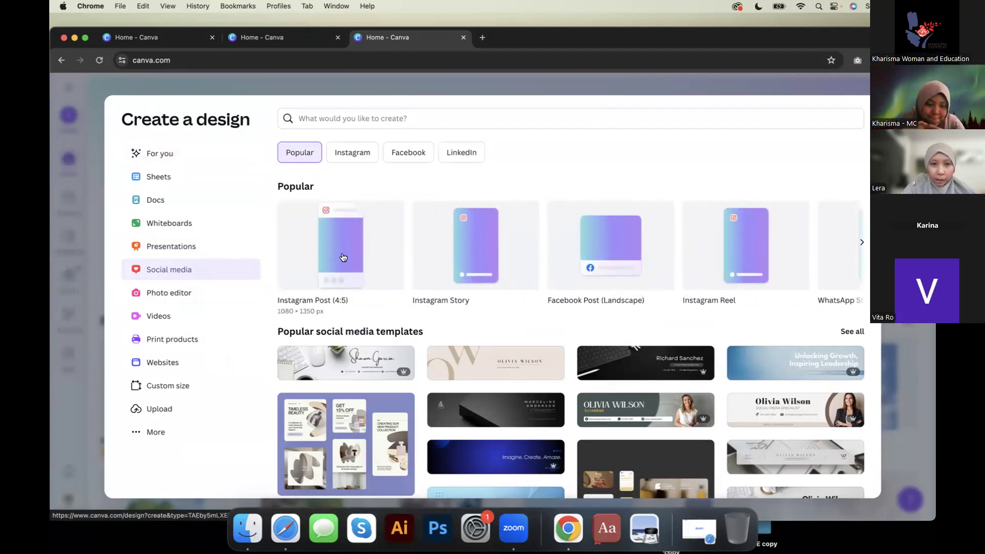
pyautogui.click(343, 255)
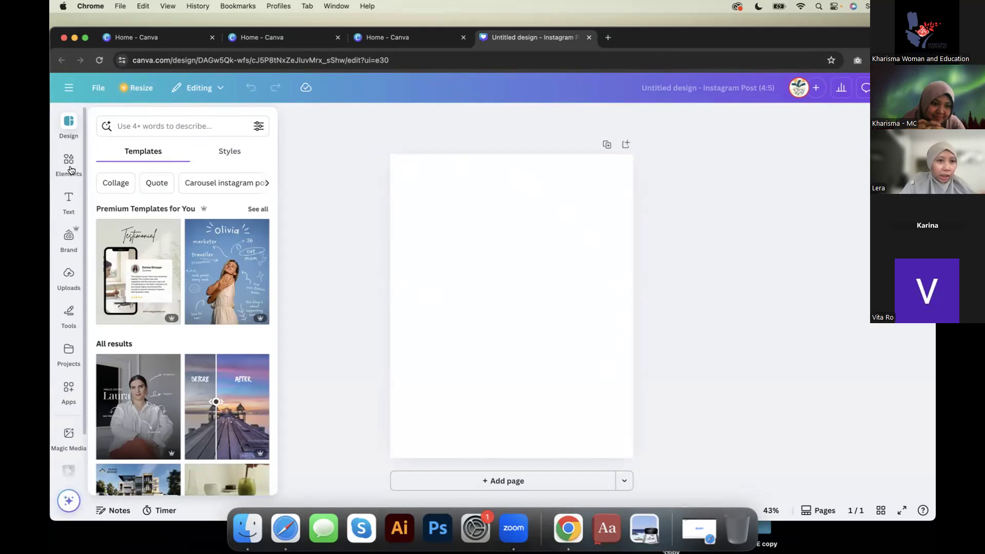
# Step: Search the elements library for "palestine map"
pyautogui.click(69, 168)
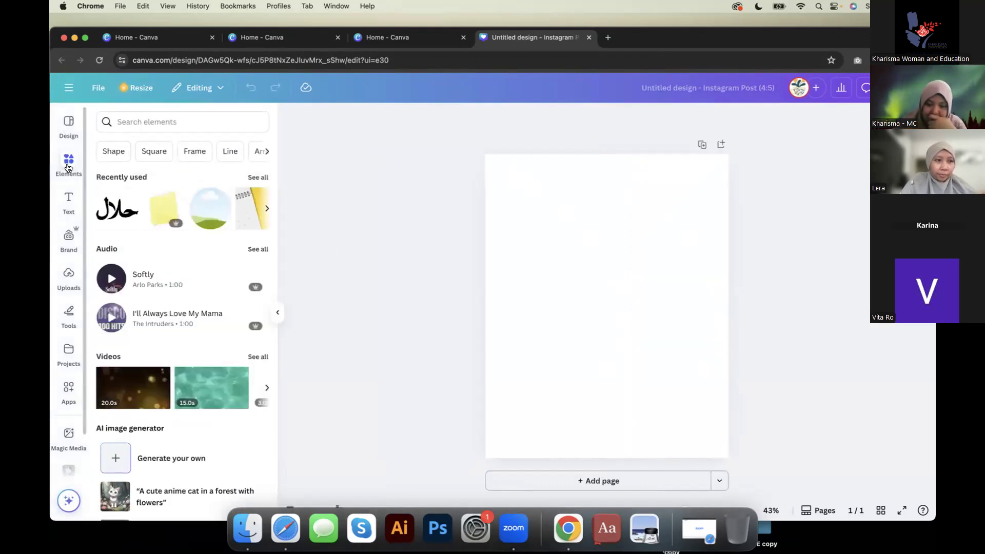
pyautogui.click(188, 123)
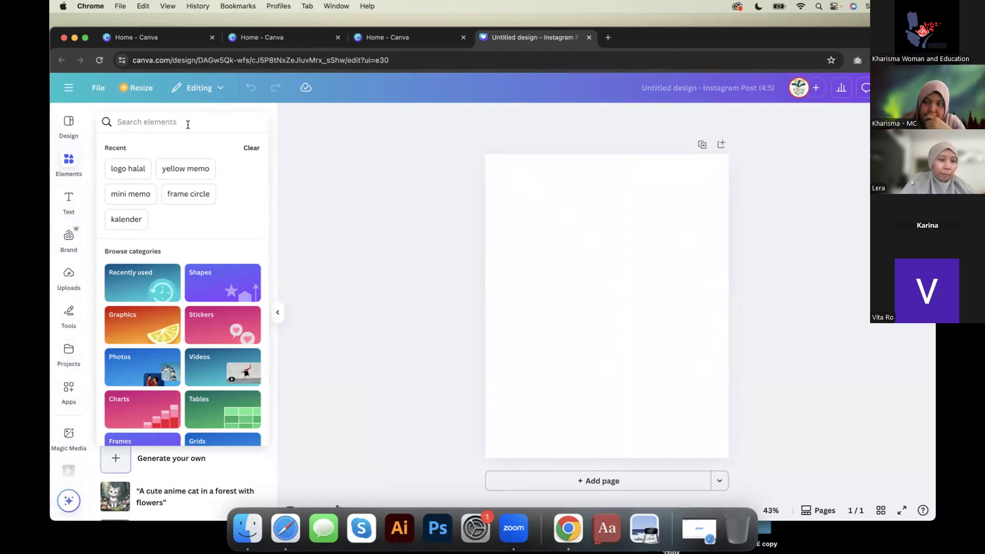
pyautogui.write('P')
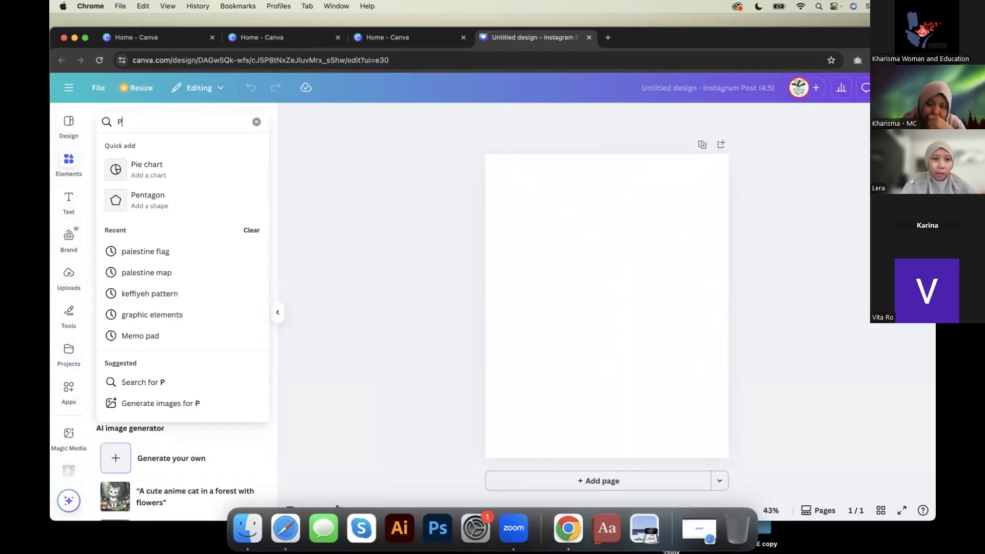
pyautogui.write('ALE')
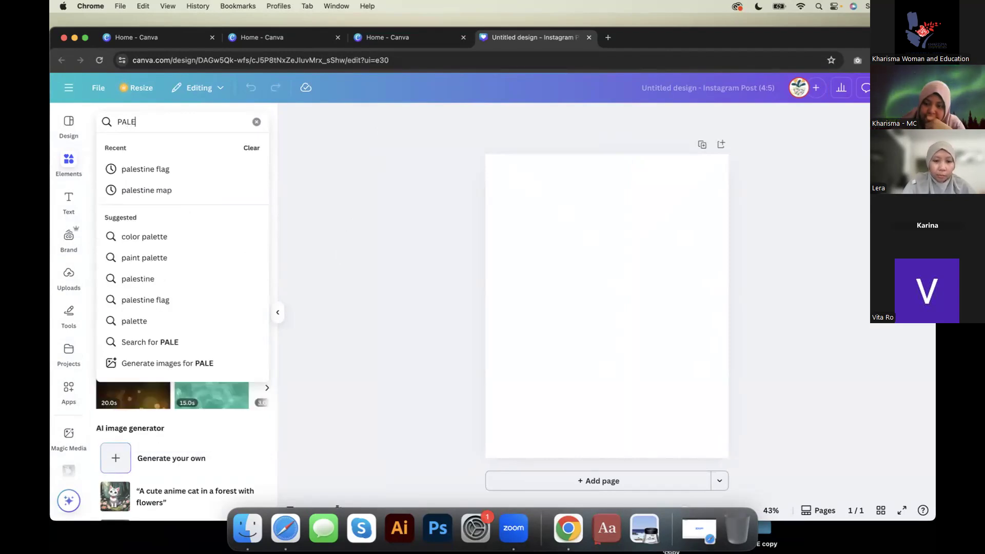
pyautogui.write('STINE MA')
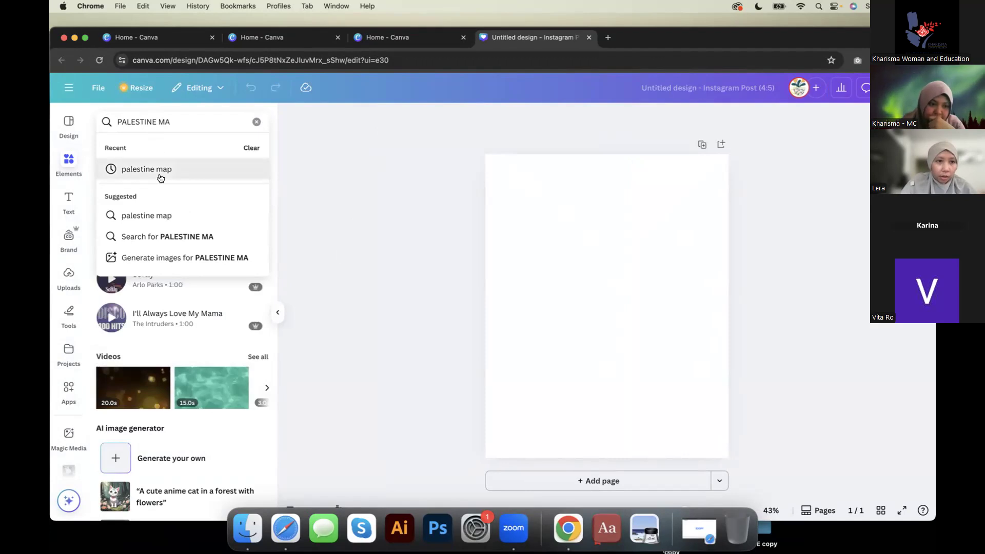
pyautogui.click(158, 169)
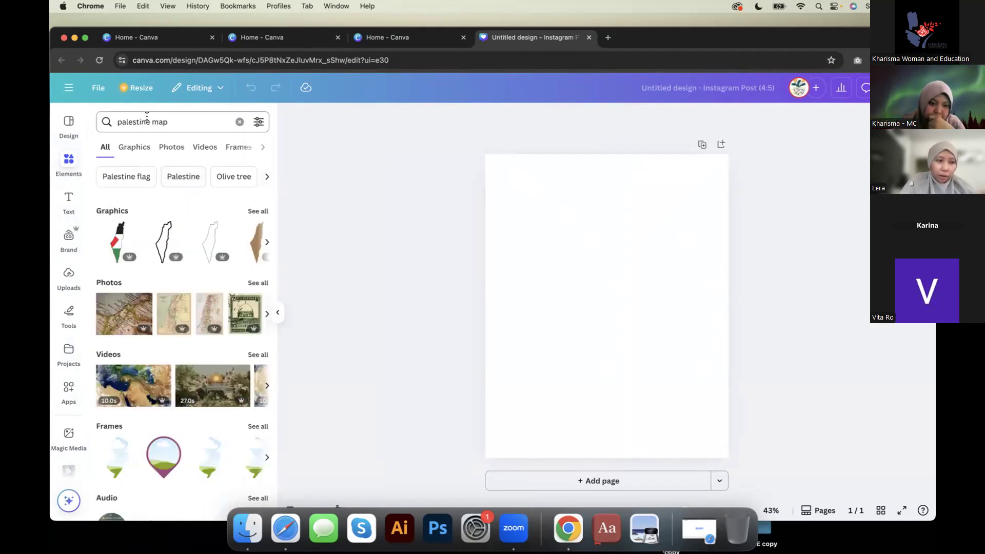
# Step: Look through all Graphics results for the Palestine map and switch to the Photos results
pyautogui.click(258, 211)
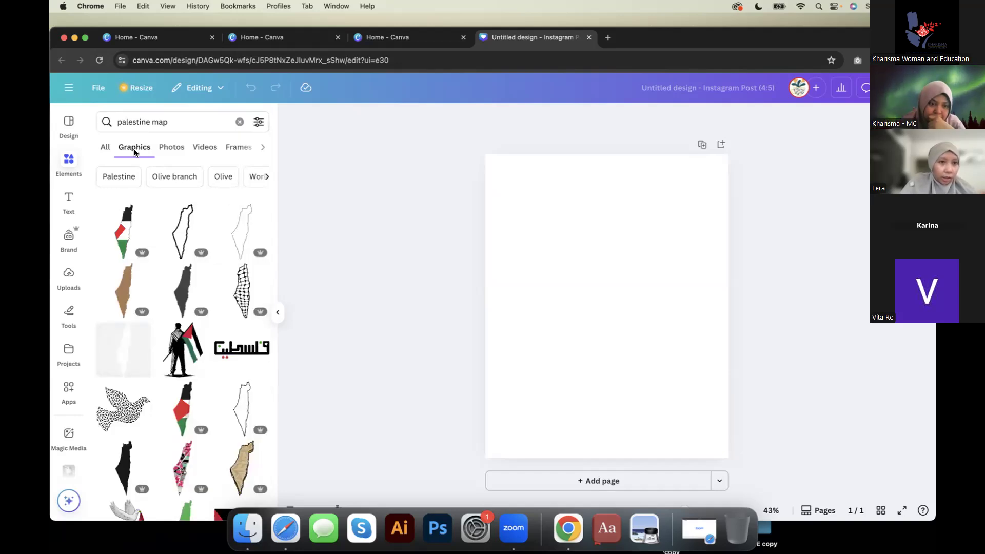
pyautogui.scroll(-1, 191, 335)
pyautogui.scroll(-5, 191, 334)
pyautogui.scroll(3, 191, 335)
pyautogui.scroll(4, 191, 335)
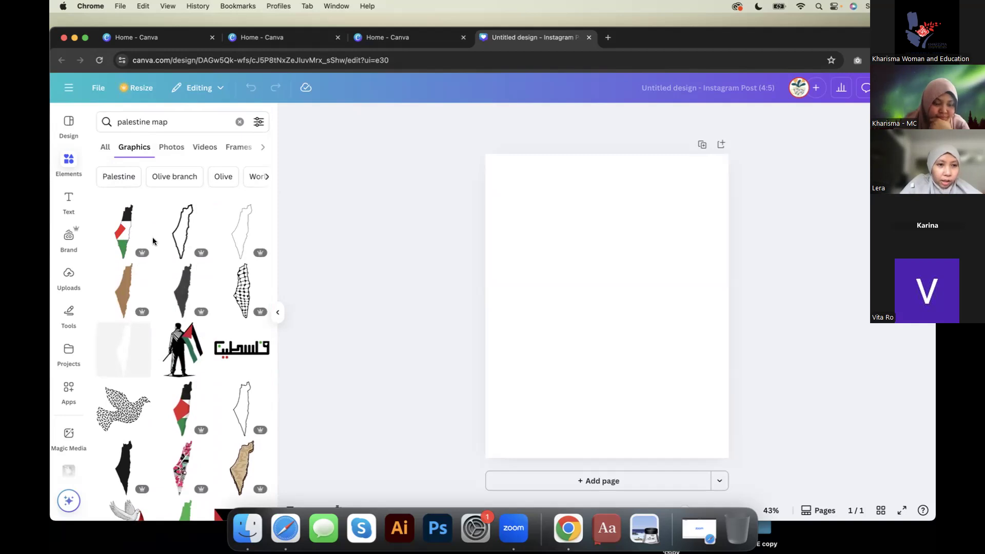
pyautogui.click(170, 149)
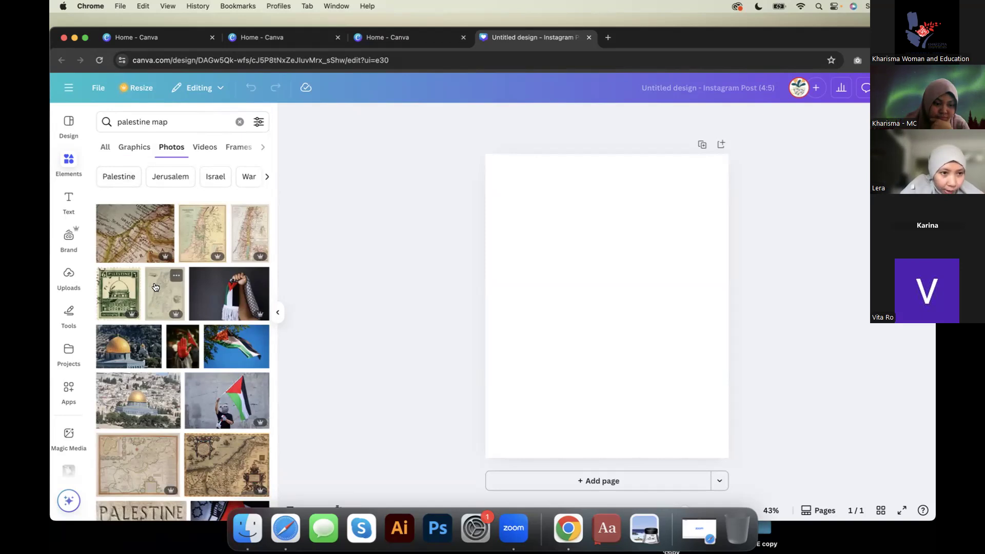
# Step: Try the pale antique map photo on the page and delete it
pyautogui.click(158, 287)
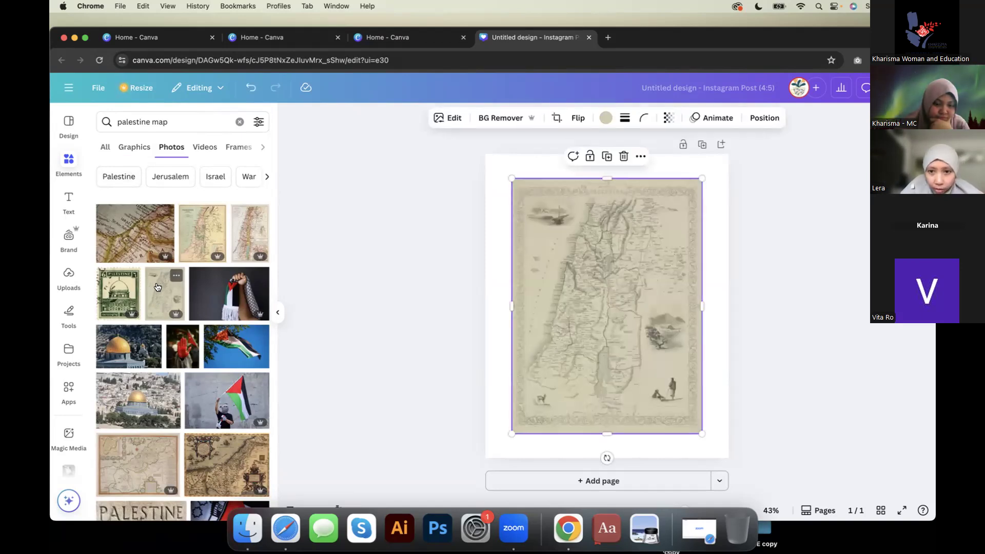
pyautogui.click(624, 157)
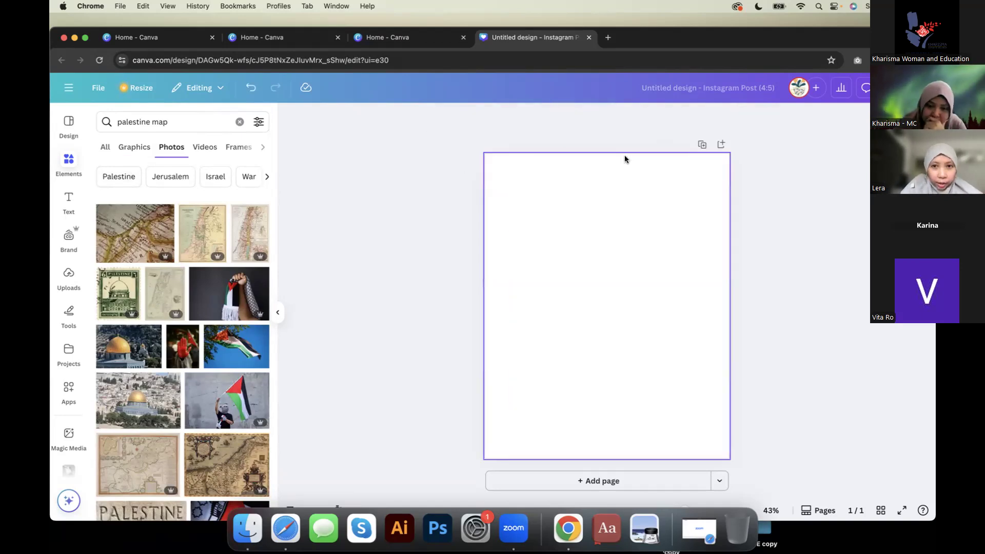
# Step: Insert the coloured Palestine map photo and resize it from the page's upper-left corner to cover the whole page
pyautogui.click(200, 223)
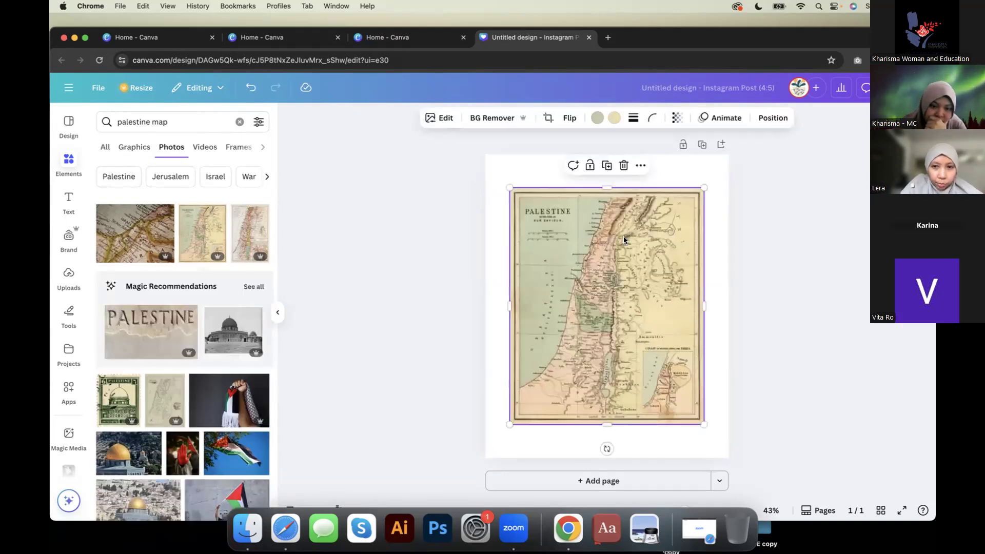
pyautogui.moveTo(503, 178); pyautogui.dragTo(484, 155)
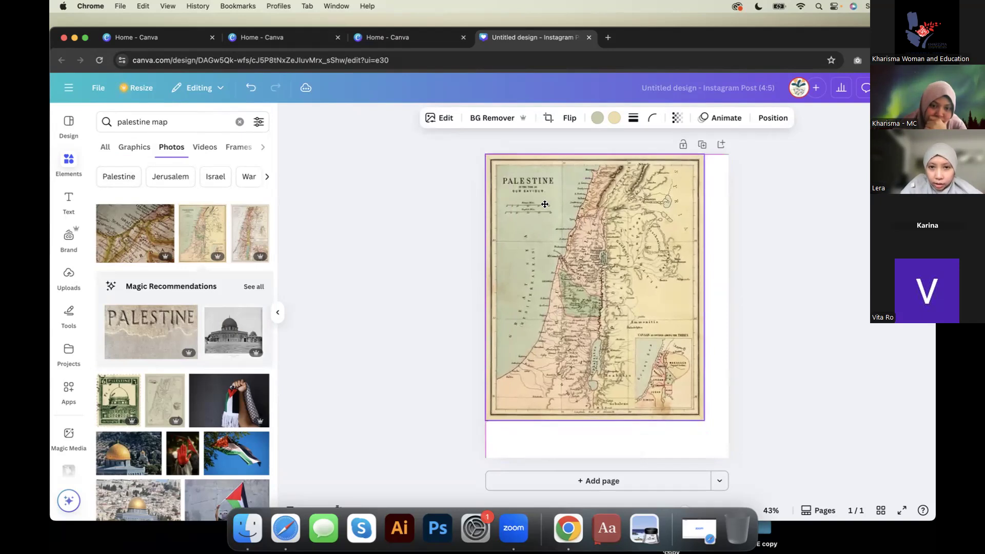
pyautogui.moveTo(704, 425); pyautogui.dragTo(731, 453)
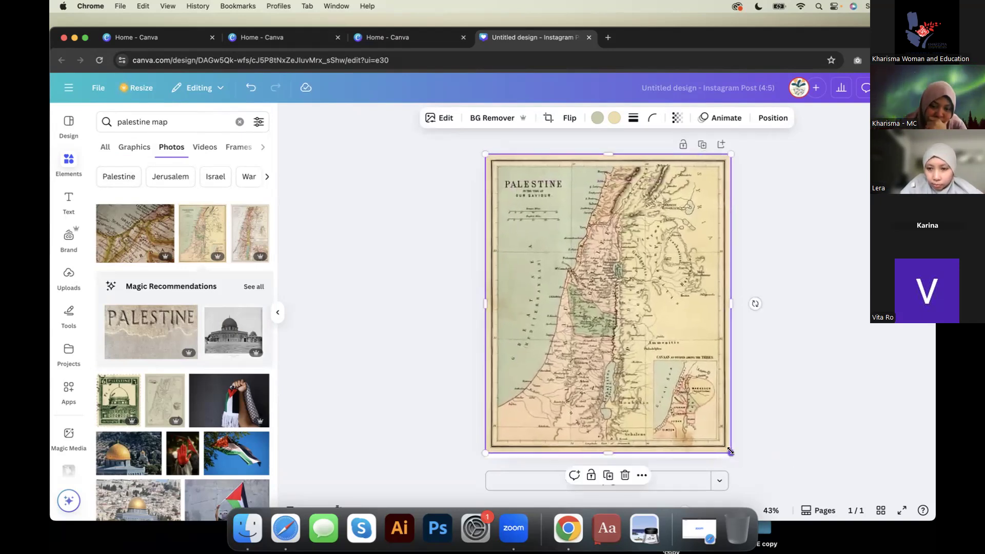
pyautogui.moveTo(485, 449); pyautogui.dragTo(481, 457)
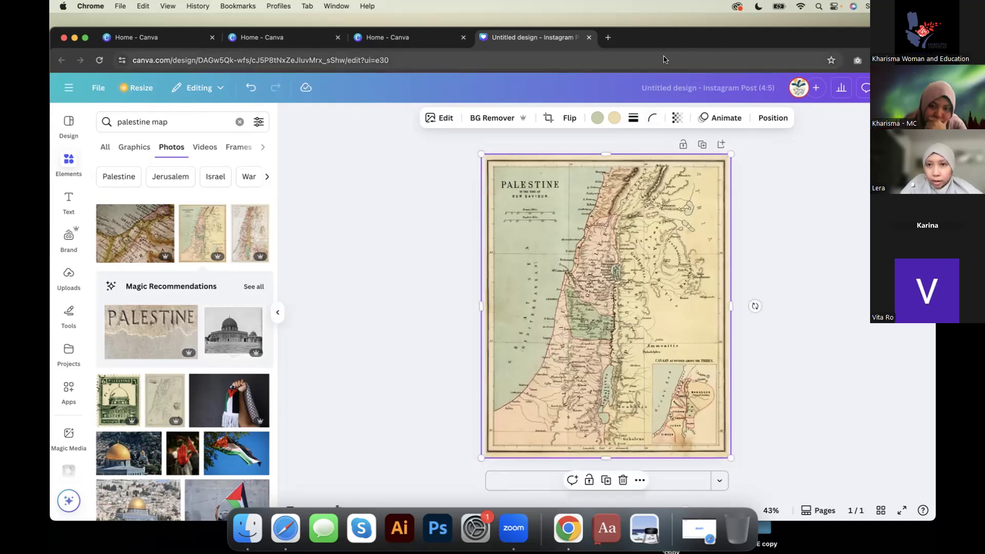
# Step: Fade the full-page Palestine map photo by setting its transparency to 26
pyautogui.click(647, 133)
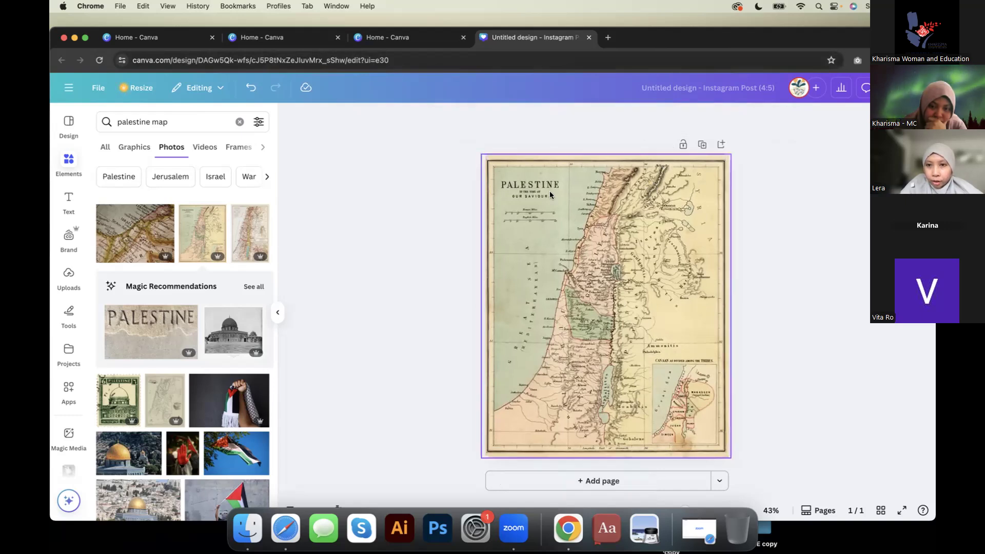
pyautogui.click(676, 197)
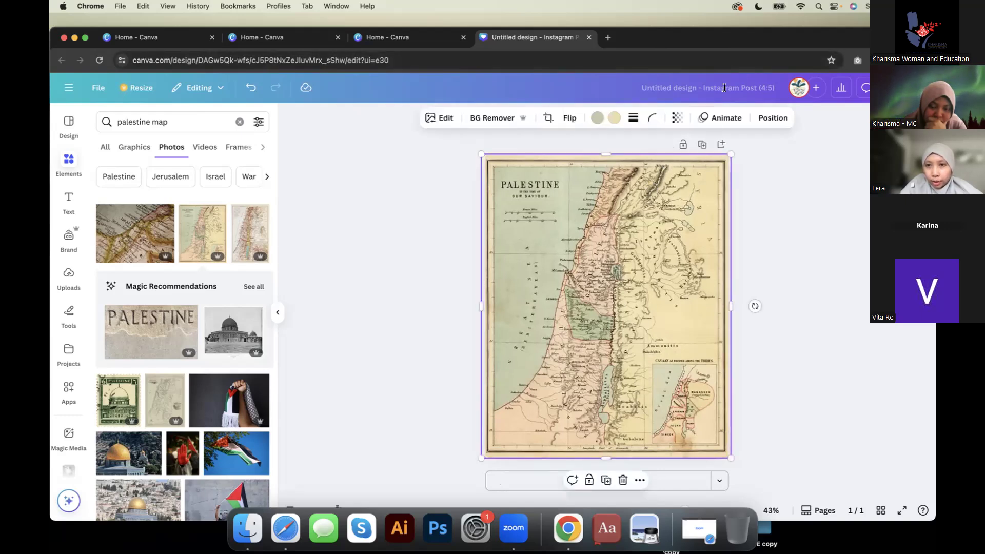
pyautogui.click(677, 123)
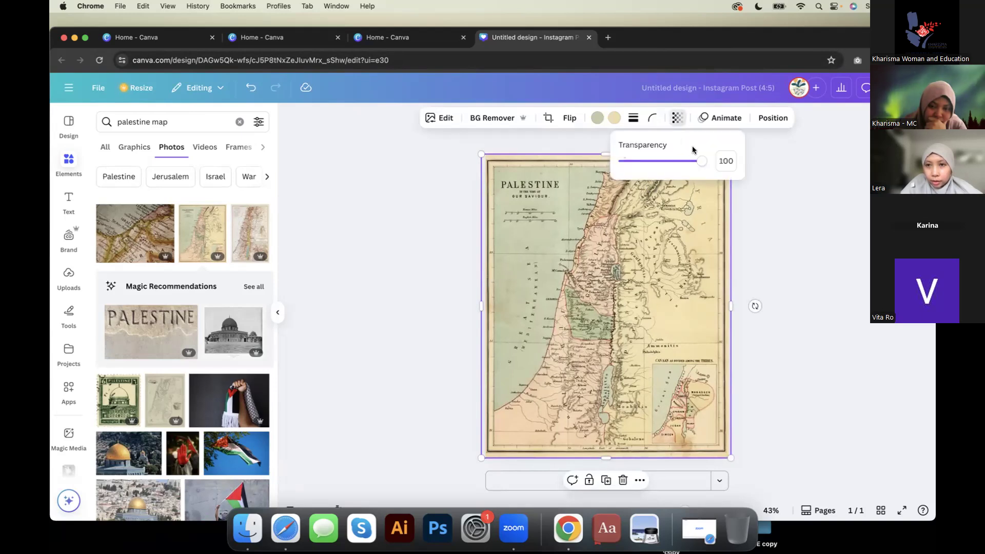
pyautogui.moveTo(700, 161); pyautogui.dragTo(644, 166)
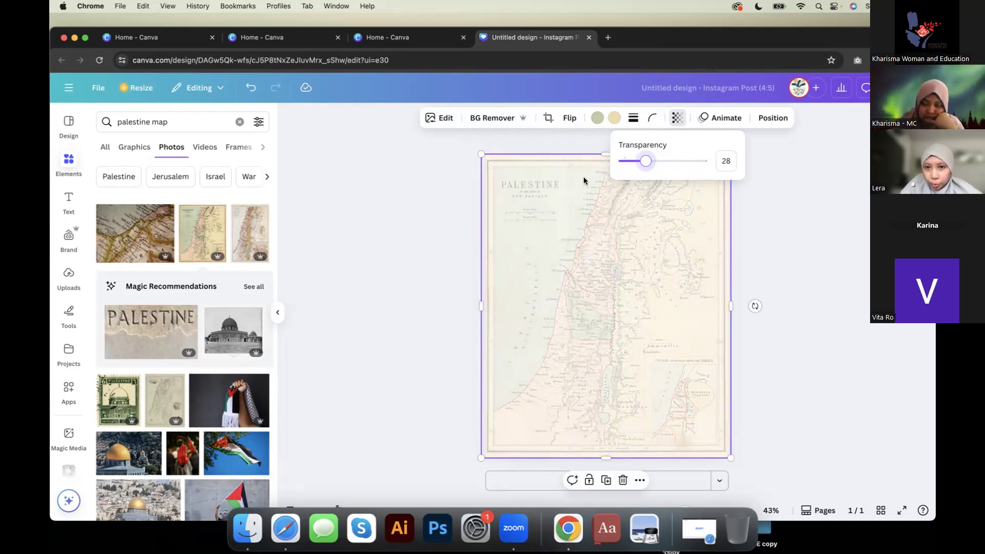
pyautogui.moveTo(647, 164); pyautogui.dragTo(645, 164)
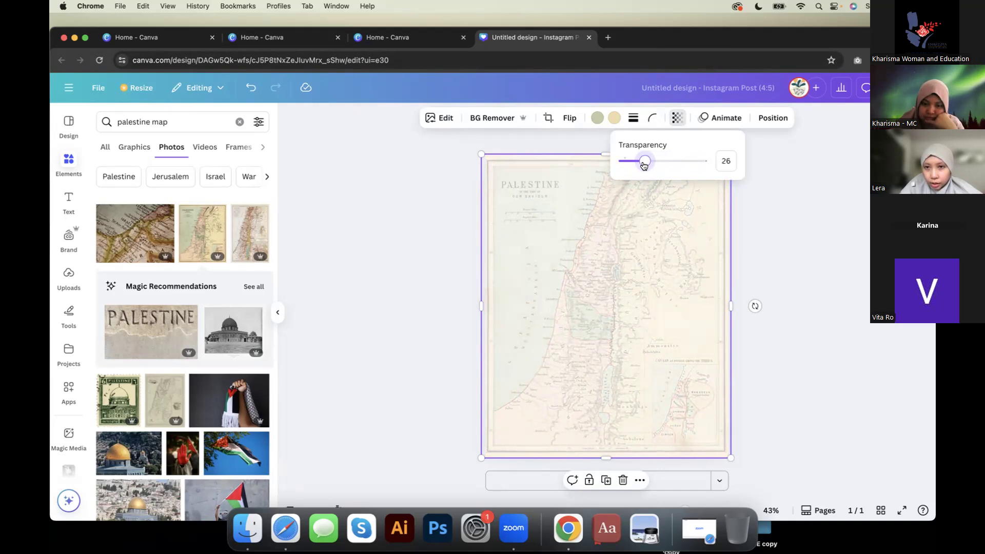
pyautogui.click(380, 256)
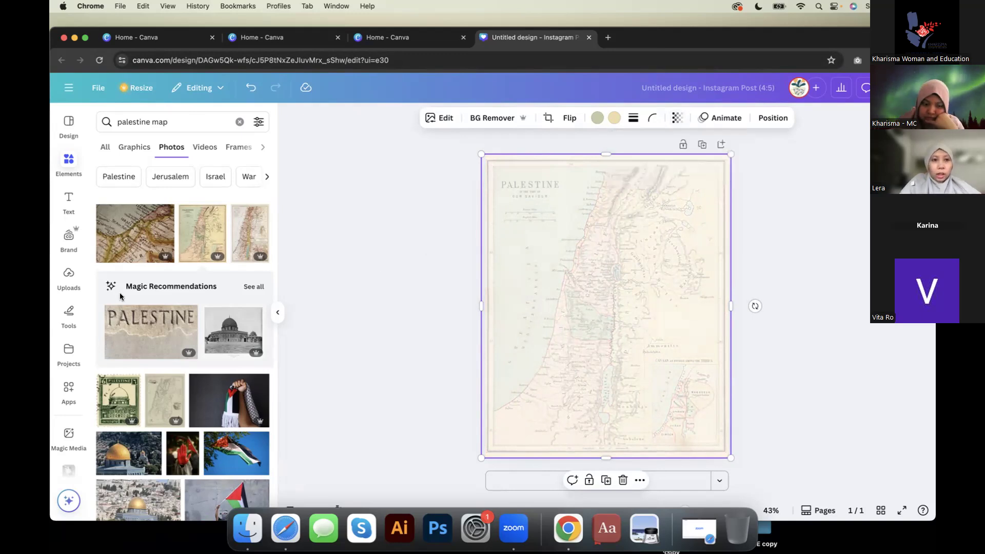
# Step: Upload all four images from the PLSTN folder inside CANVA ASET to the design's uploads
pyautogui.click(276, 312)
pyautogui.click(68, 282)
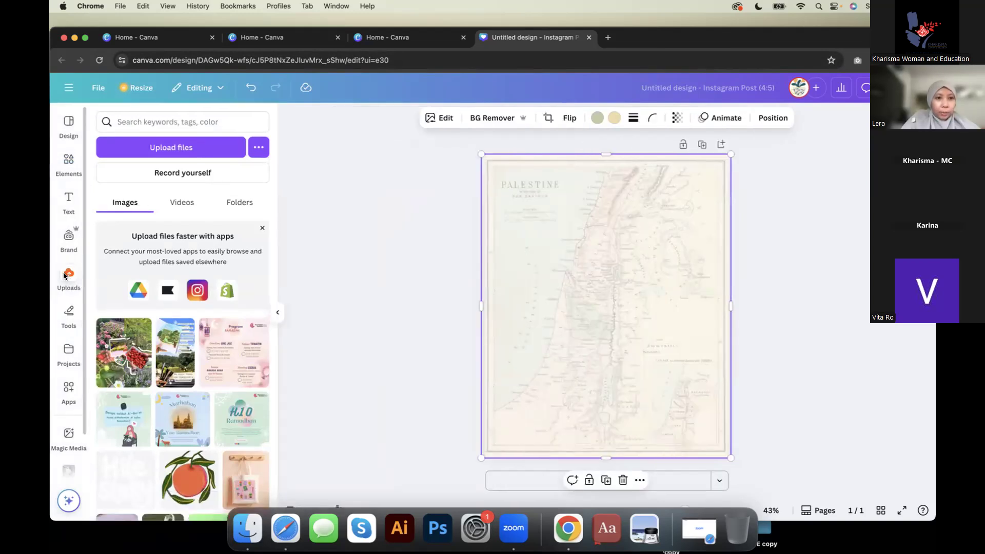
pyautogui.click(179, 152)
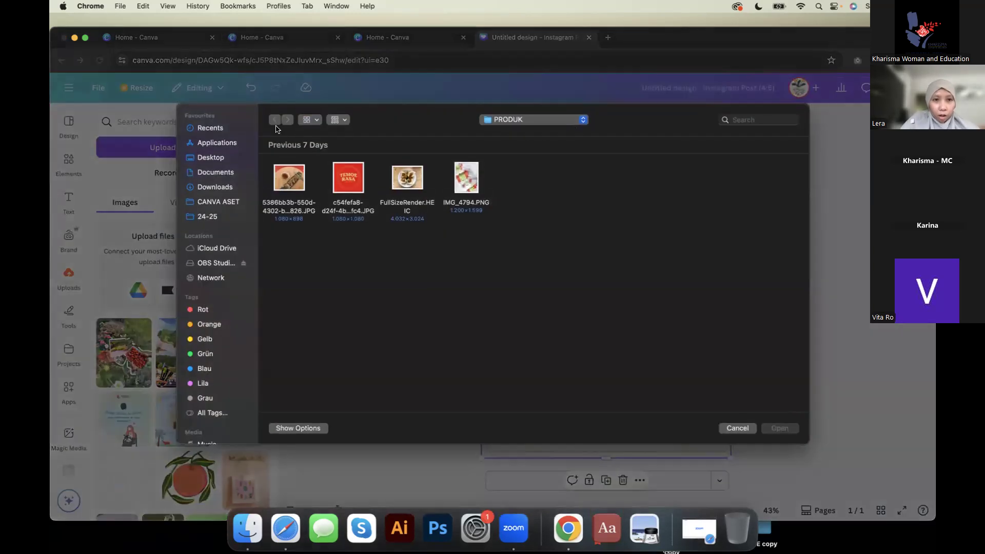
pyautogui.click(225, 204)
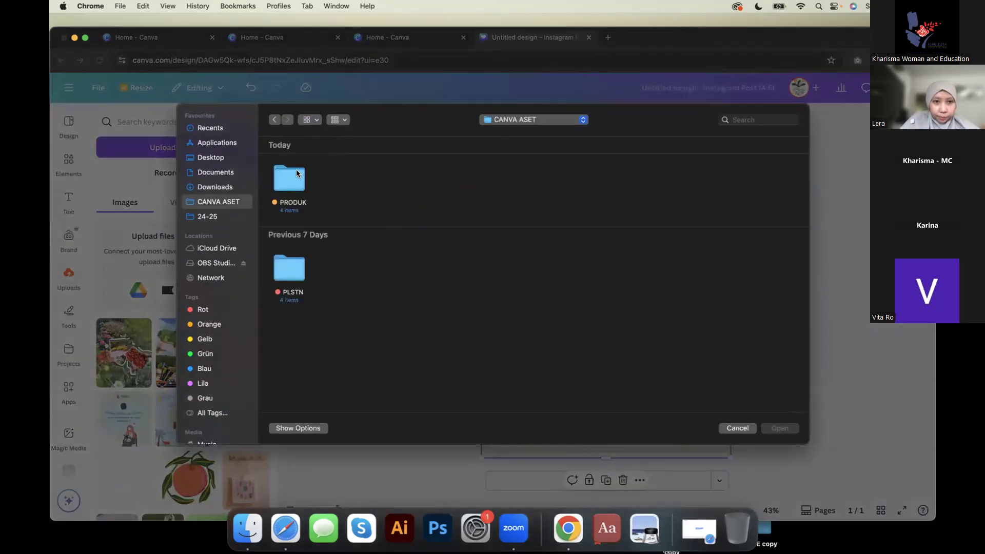
pyautogui.click(291, 280)
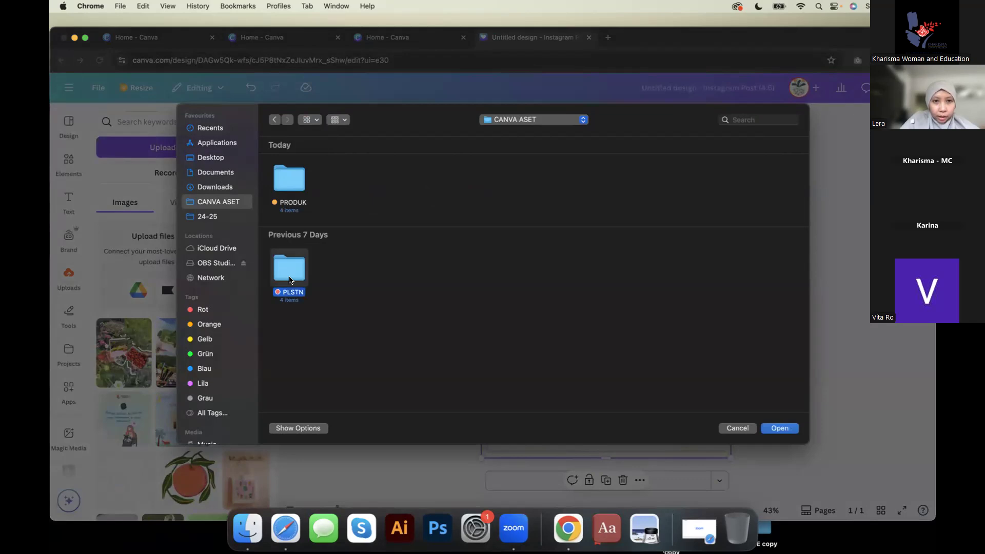
pyautogui.doubleClick(290, 280)
pyautogui.moveTo(264, 172); pyautogui.dragTo(364, 391)
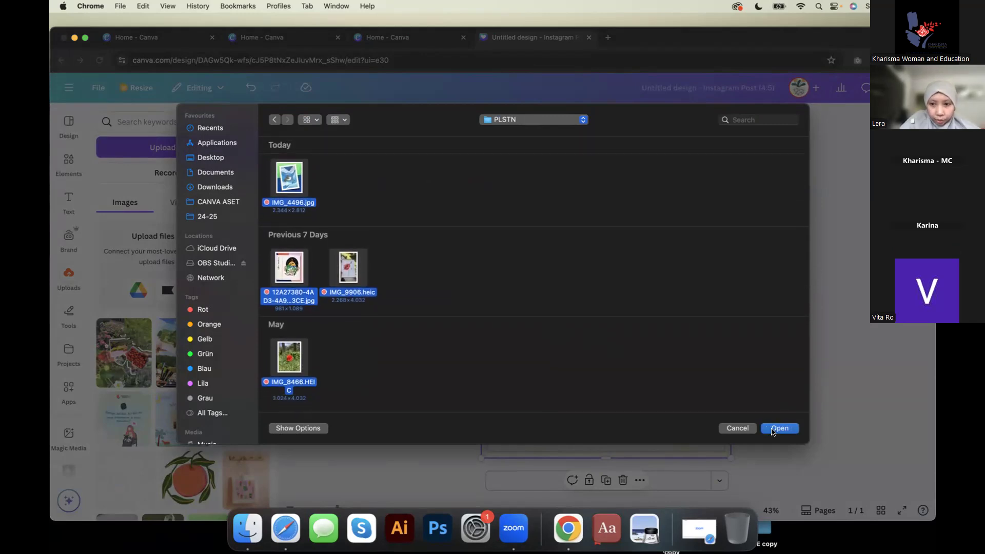
pyautogui.click(773, 430)
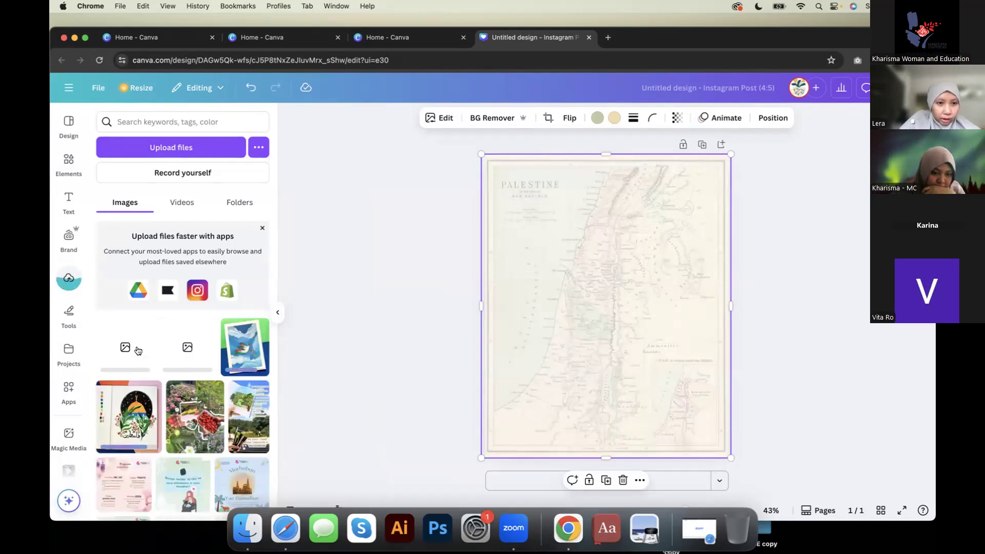
# Step: Insert the uploaded poppy sketchbook photo, remove its background and move it to the left half of the page
pyautogui.scroll(-2, 165, 380)
pyautogui.scroll(2, 166, 380)
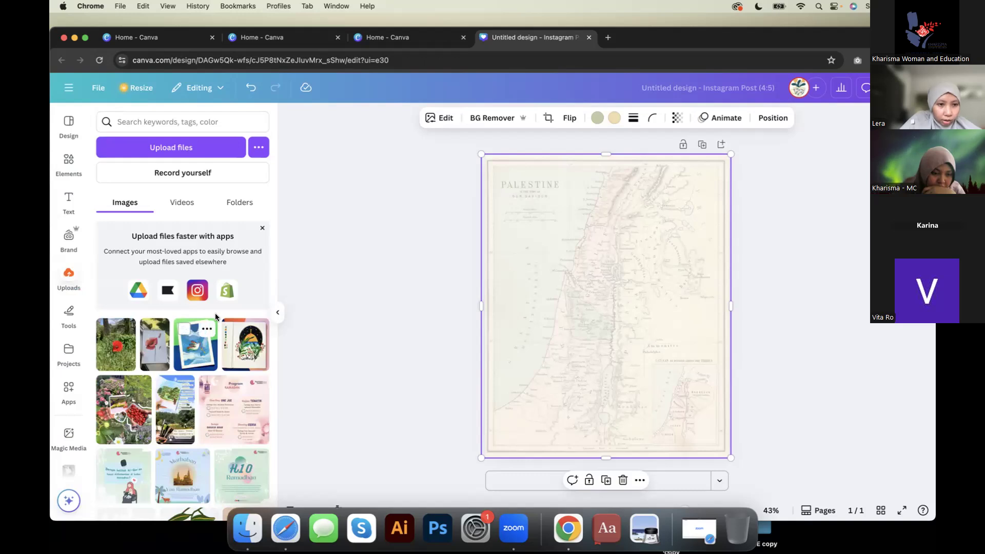
pyautogui.scroll(-1, 128, 353)
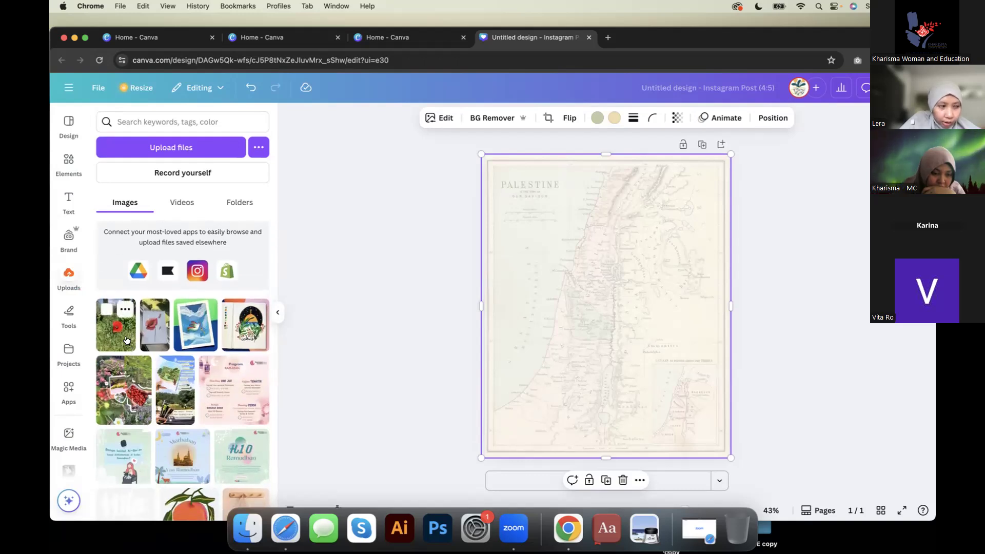
pyautogui.click(151, 335)
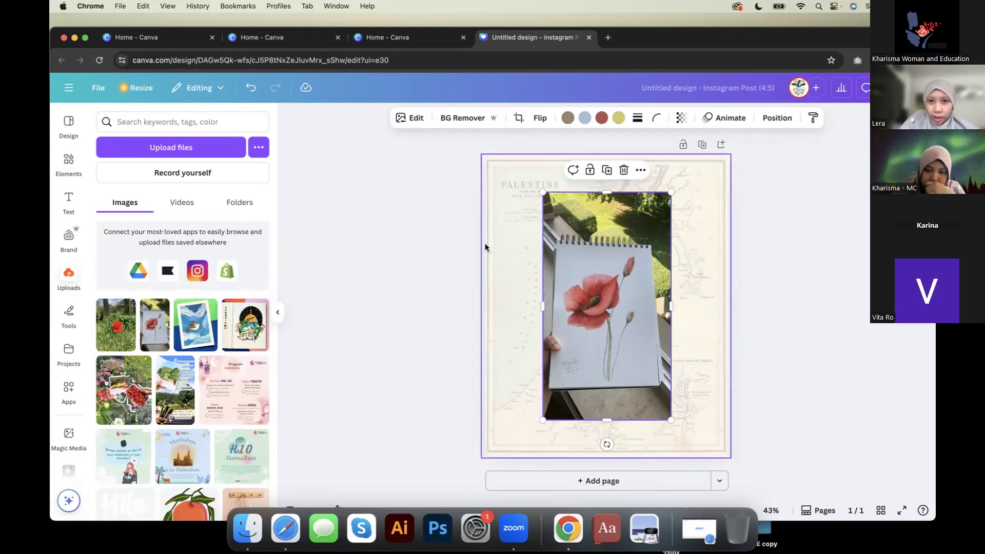
pyautogui.click(472, 119)
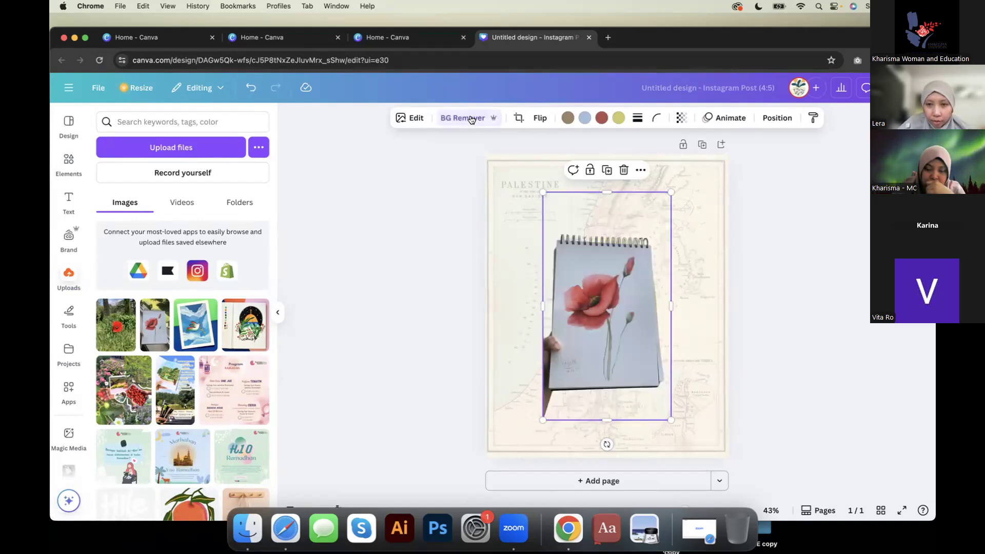
pyautogui.moveTo(629, 297); pyautogui.dragTo(586, 290)
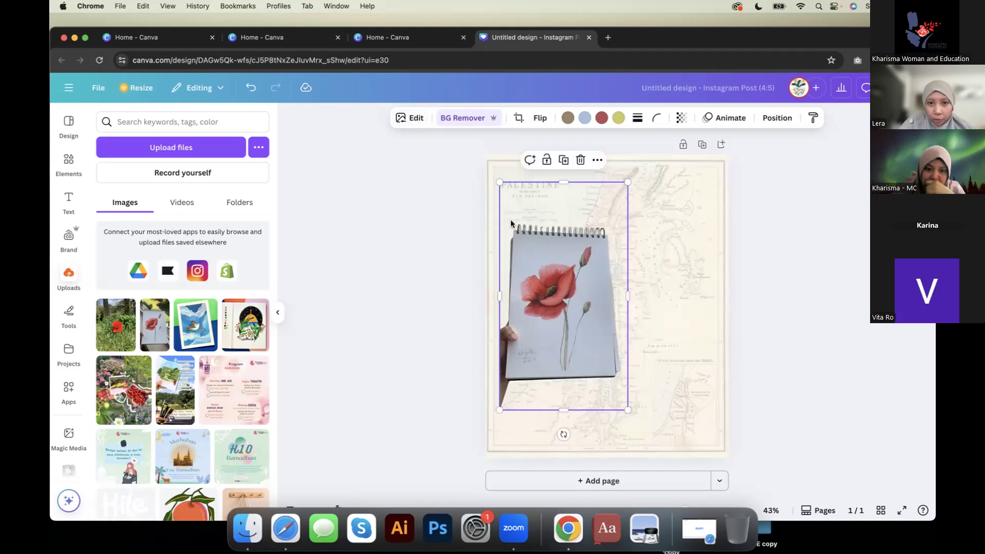
# Step: Adjust the poppy photo's light: brightness 27, contrast 15, highlights 20 and shadows 21
pyautogui.click(406, 119)
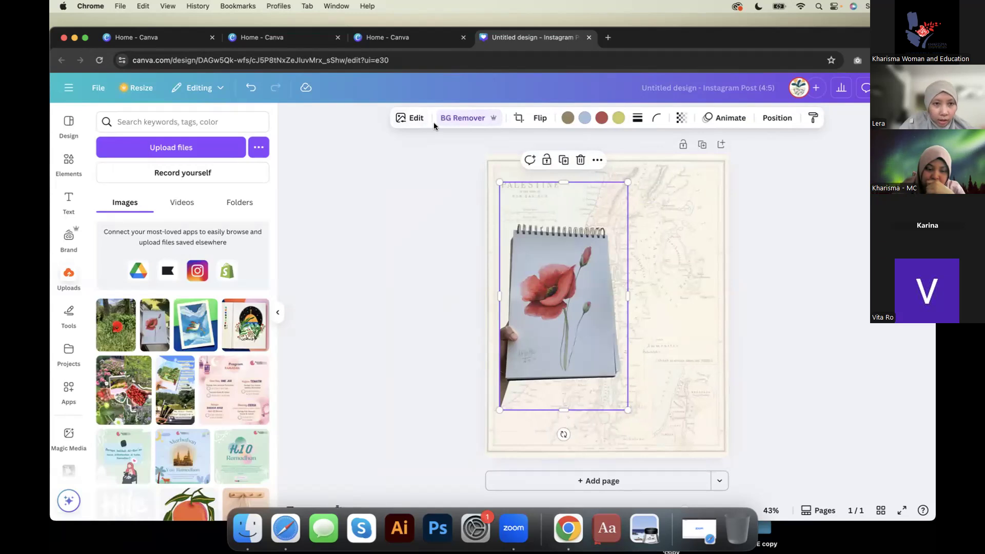
pyautogui.click(413, 118)
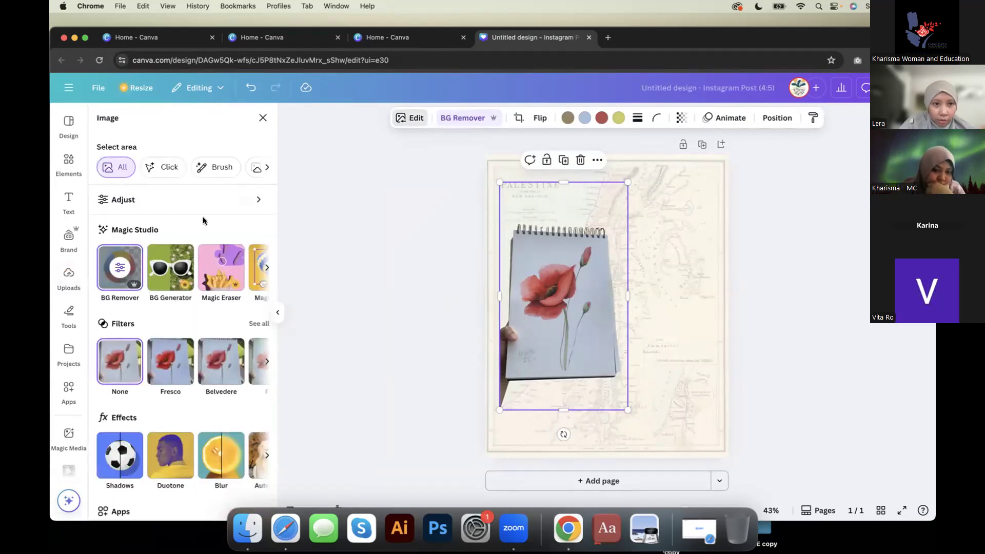
pyautogui.click(134, 204)
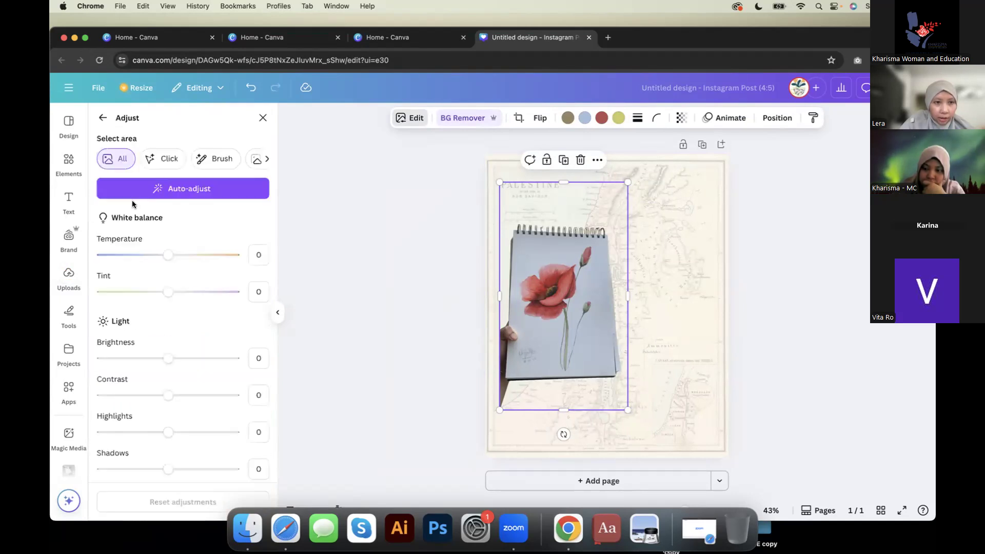
pyautogui.scroll(-2, 180, 363)
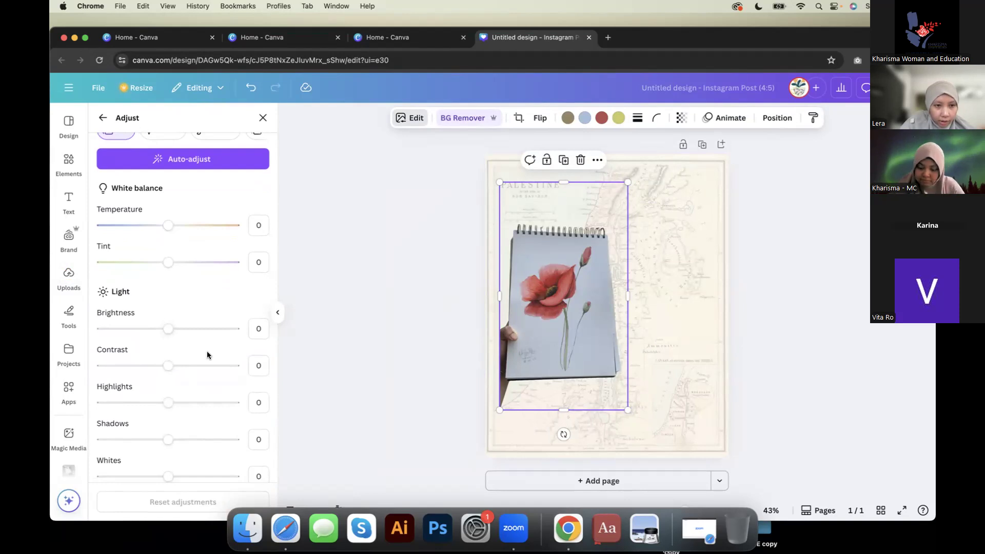
pyautogui.scroll(-4, 207, 352)
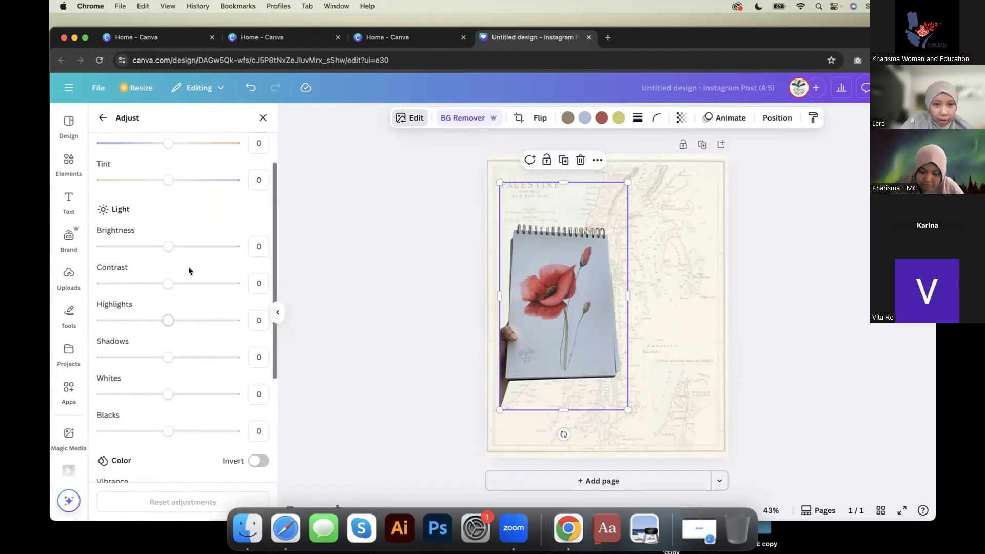
pyautogui.moveTo(168, 246); pyautogui.dragTo(186, 247)
pyautogui.moveTo(176, 285); pyautogui.dragTo(178, 284)
pyautogui.moveTo(167, 322); pyautogui.dragTo(181, 327)
pyautogui.moveTo(168, 359)
pyautogui.mouseDown()
pyautogui.moveTo(158, 365)
pyautogui.moveTo(183, 365)
pyautogui.mouseUp()
# Step: Set the poppy photo's whites to 22, blacks to 19 and saturation to 27, and collapse the adjustment options
pyautogui.scroll(-3, 181, 366)
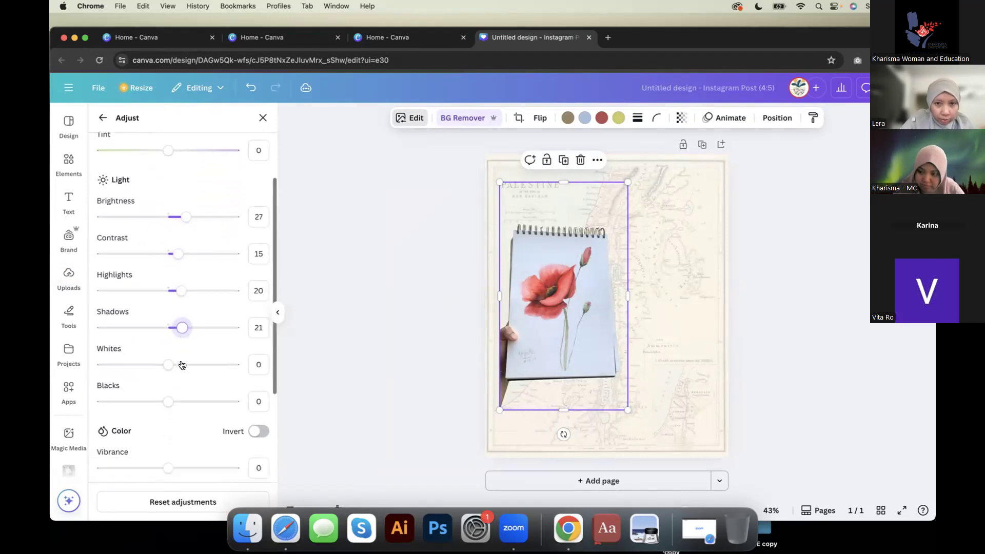
pyautogui.moveTo(173, 304); pyautogui.dragTo(183, 304)
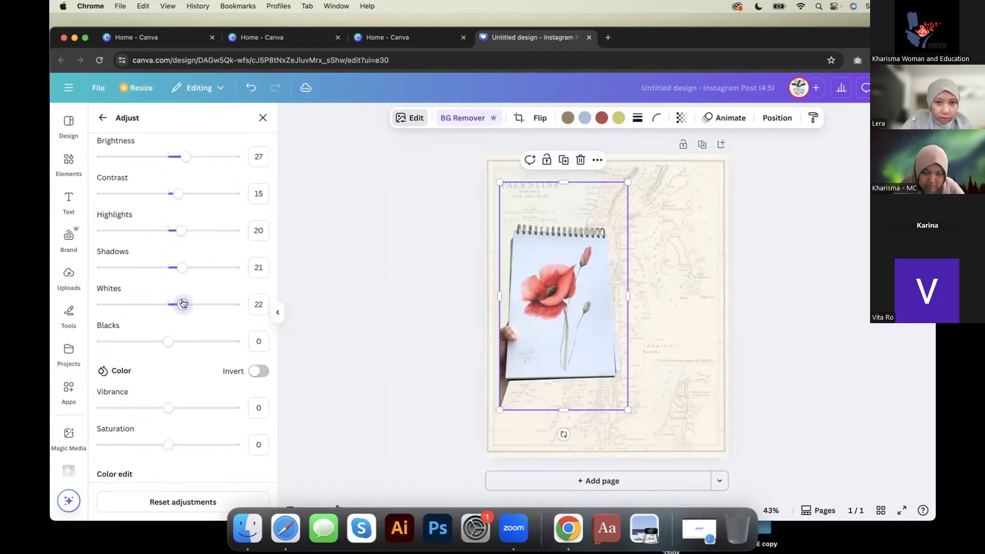
pyautogui.moveTo(169, 342); pyautogui.dragTo(181, 342)
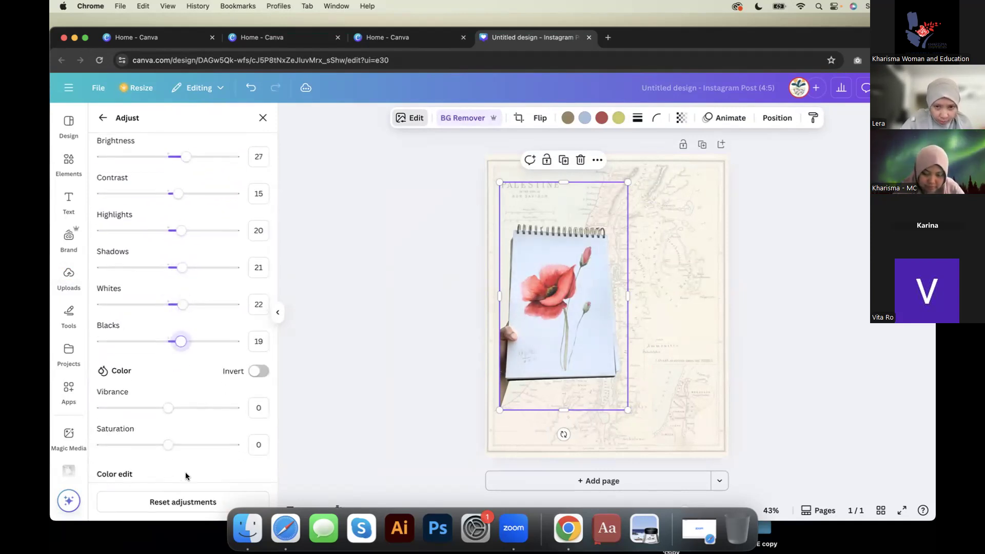
pyautogui.moveTo(168, 444); pyautogui.dragTo(186, 444)
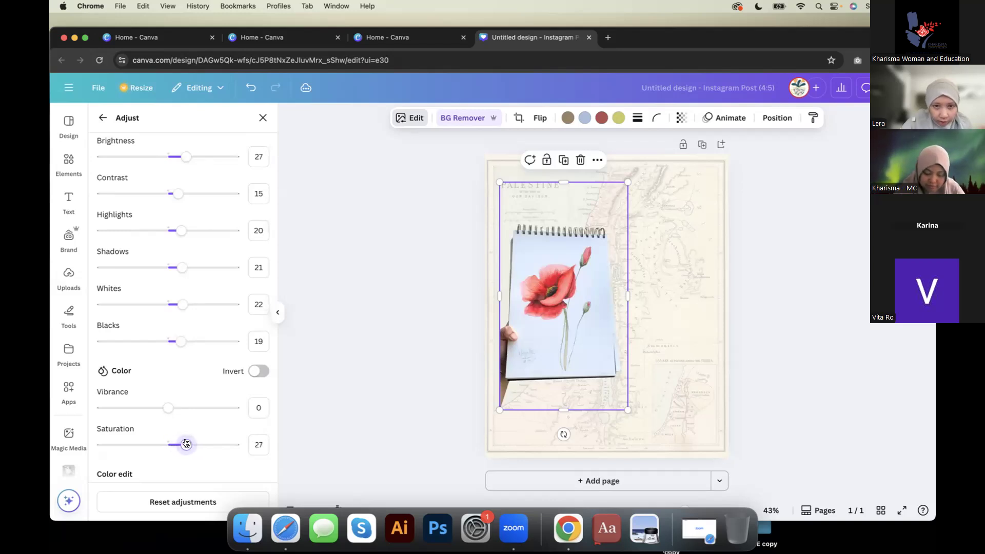
pyautogui.scroll(2, 189, 147)
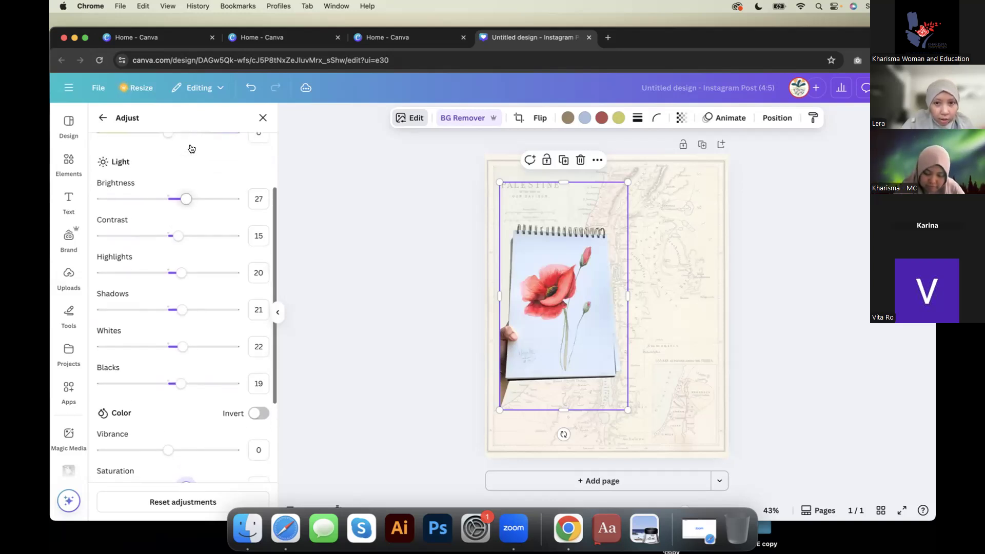
pyautogui.click(280, 317)
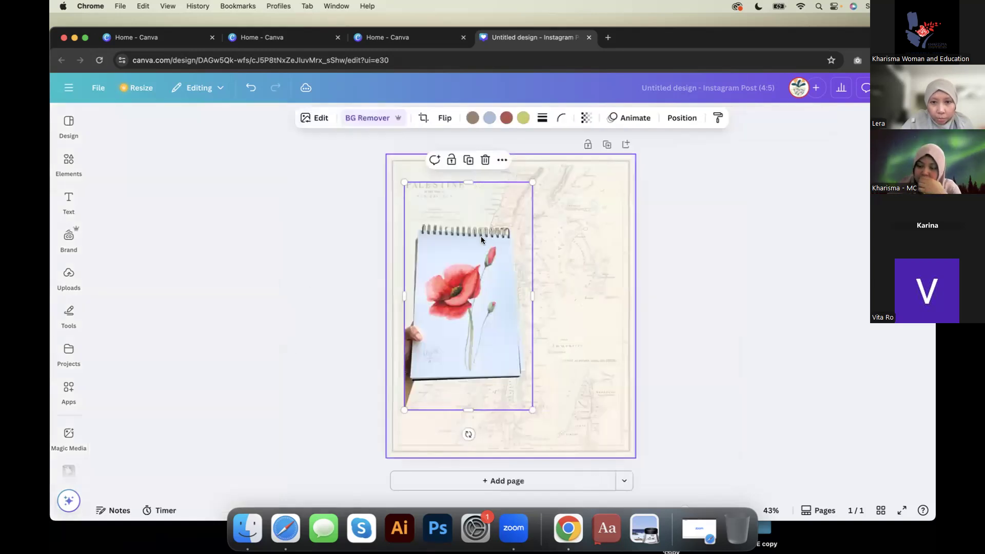
# Step: Move the poppy photo to the page's left edge, rotate it about 4° clockwise and shrink it from its upper-right corner
pyautogui.moveTo(494, 290); pyautogui.dragTo(469, 290)
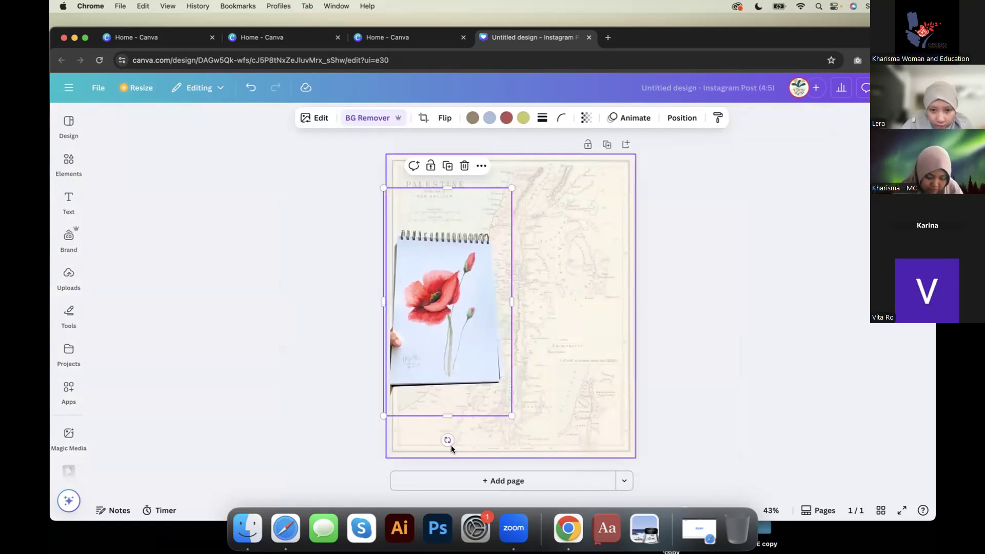
pyautogui.moveTo(447, 440); pyautogui.dragTo(436, 440)
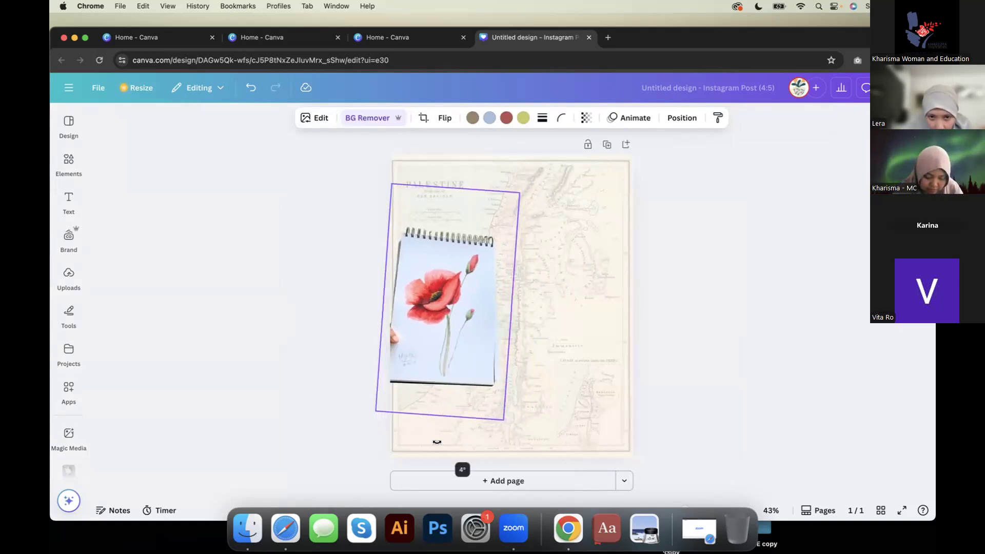
pyautogui.moveTo(517, 196); pyautogui.dragTo(500, 224)
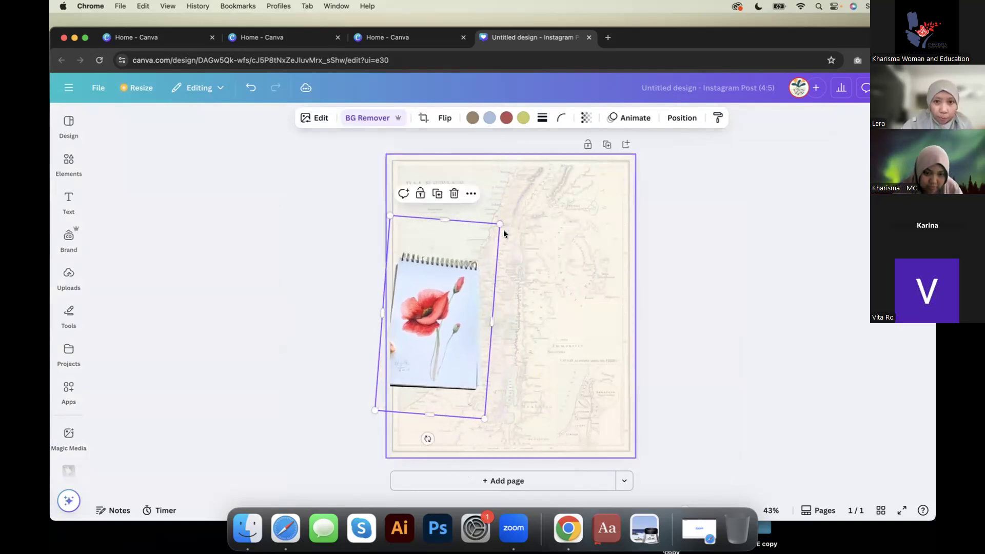
pyautogui.click(743, 238)
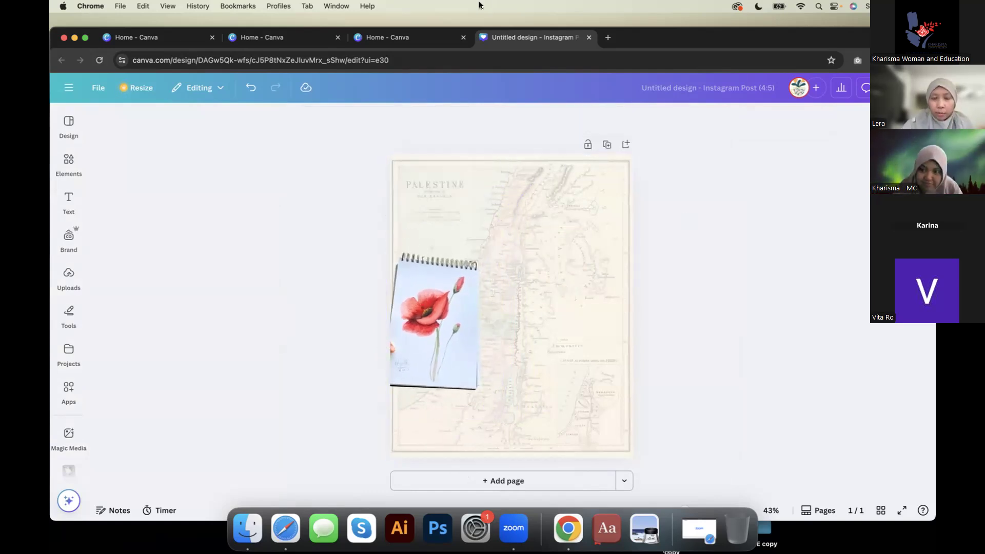
# Step: Turn on the rulers and guides for the design
pyautogui.click(99, 86)
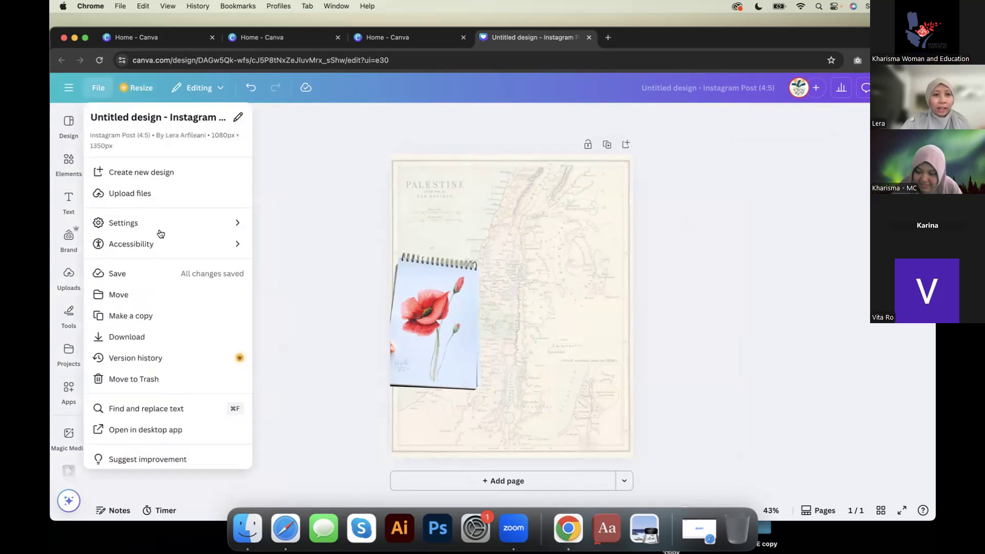
pyautogui.moveTo(164, 223)
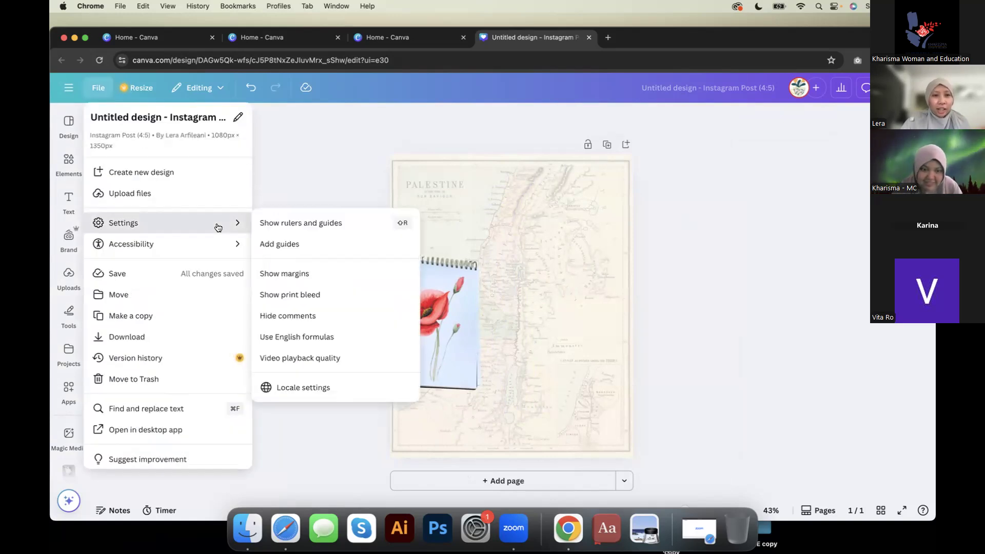
pyautogui.click(285, 233)
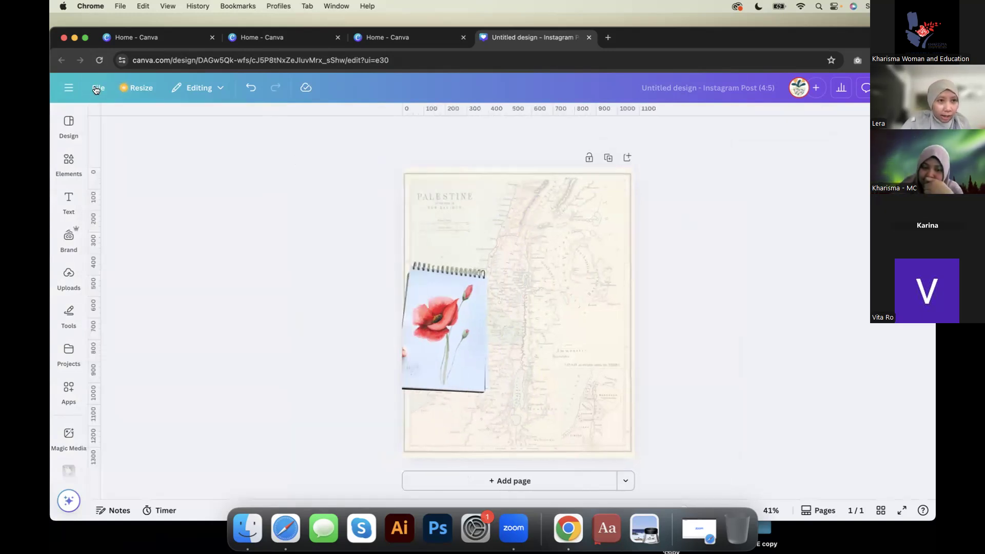
# Step: Preview the 12 Columns, 3 Columns and 3x3 Grid guide presets on the page
pyautogui.click(95, 90)
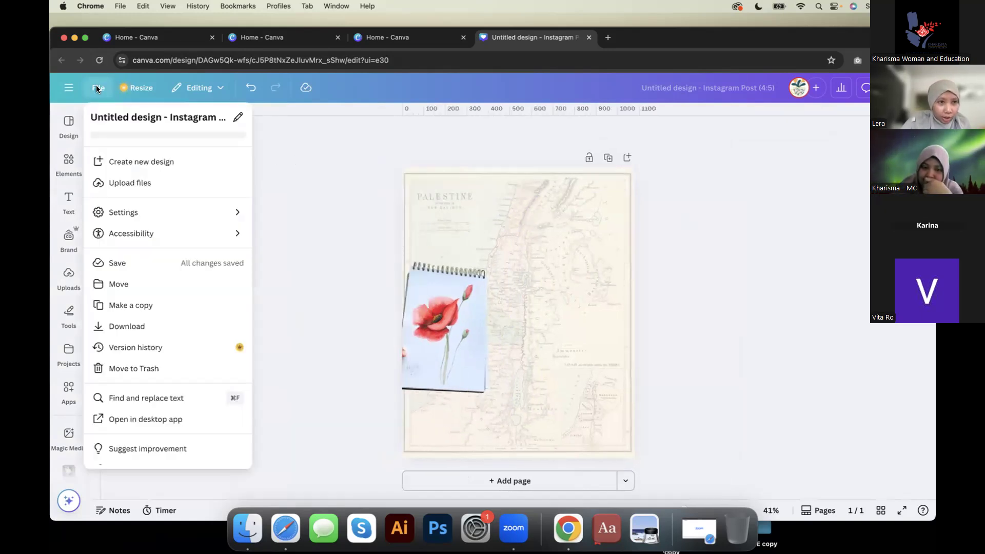
pyautogui.click(144, 220)
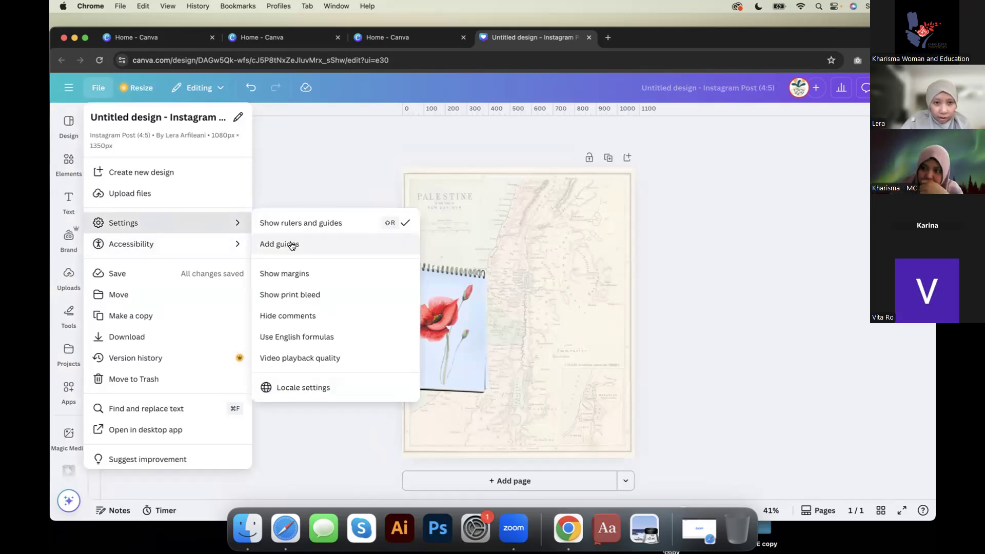
pyautogui.click(292, 245)
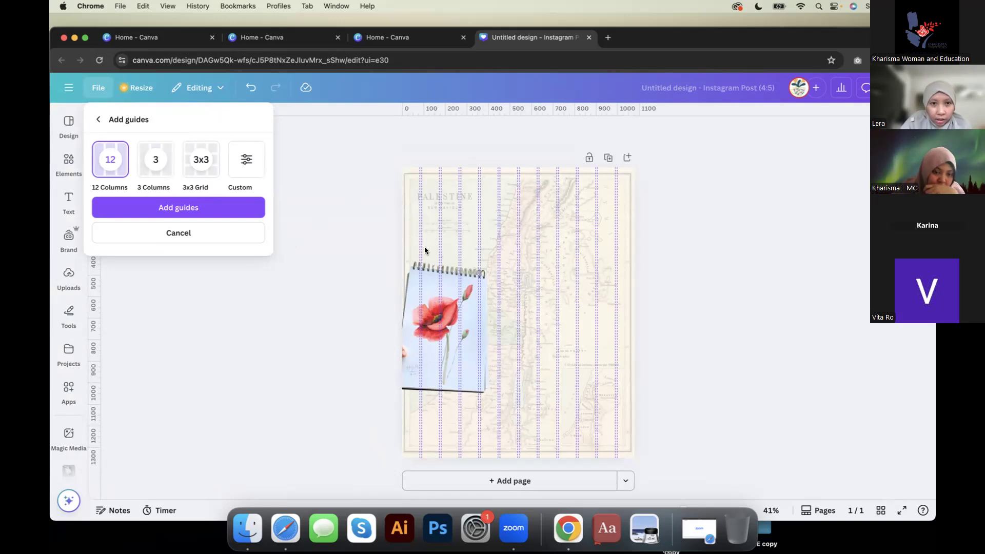
pyautogui.click(149, 167)
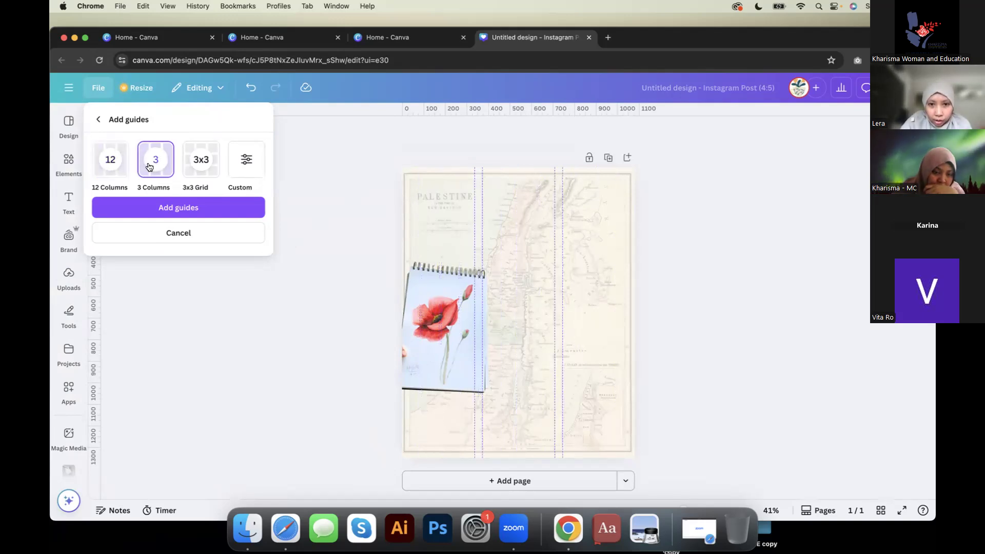
pyautogui.click(199, 168)
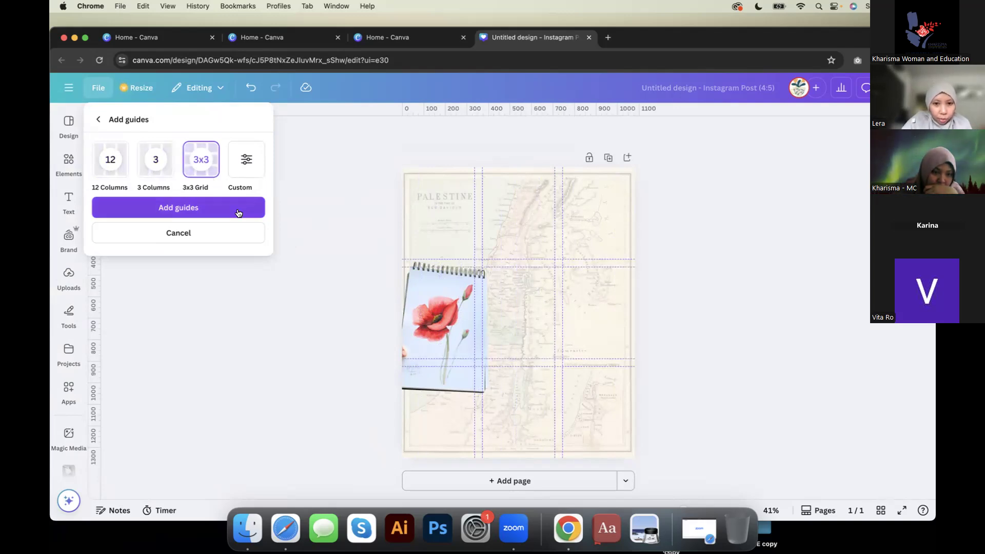
pyautogui.click(435, 319)
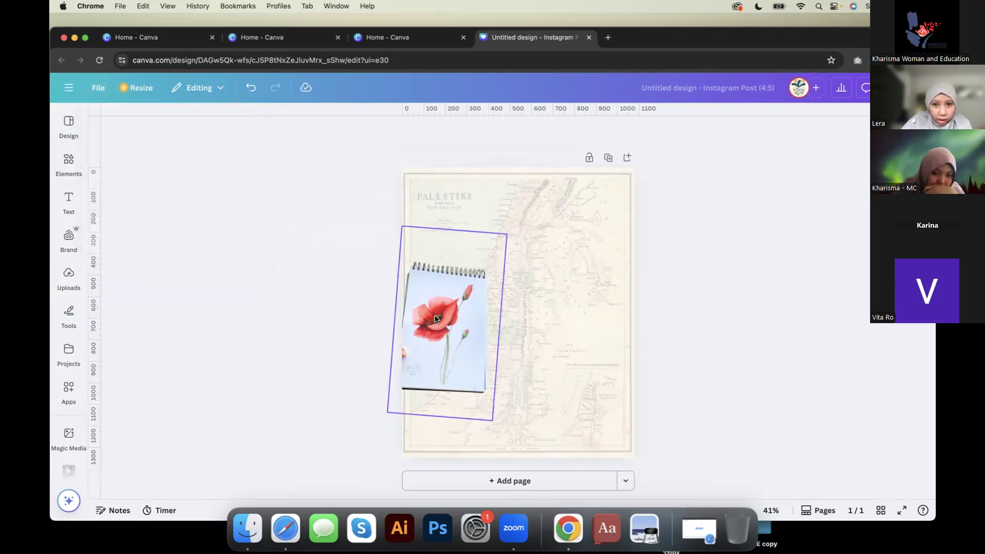
# Step: Add custom guides dividing the page into 2 columns and 2 rows, with no gap between the columns
pyautogui.click(99, 86)
pyautogui.moveTo(130, 222)
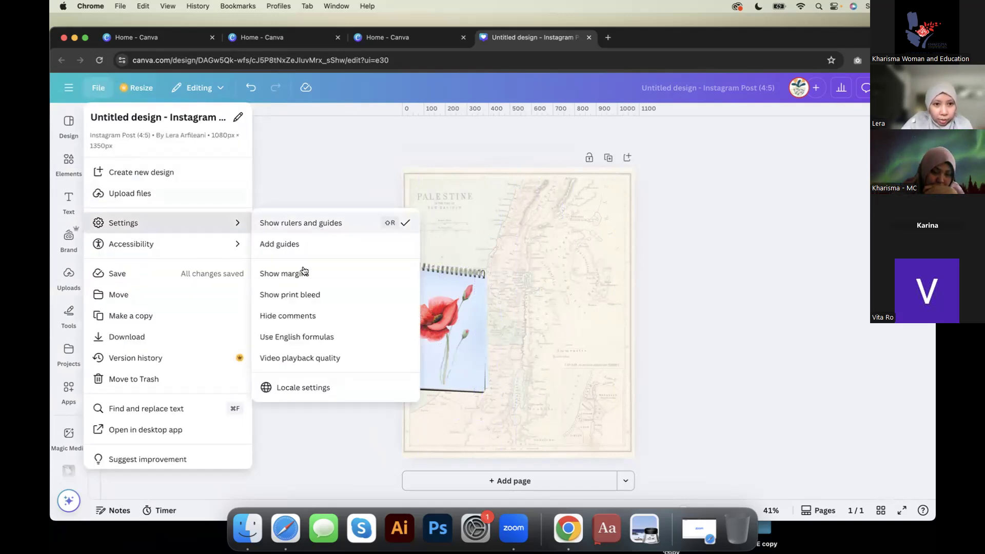
pyautogui.click(301, 244)
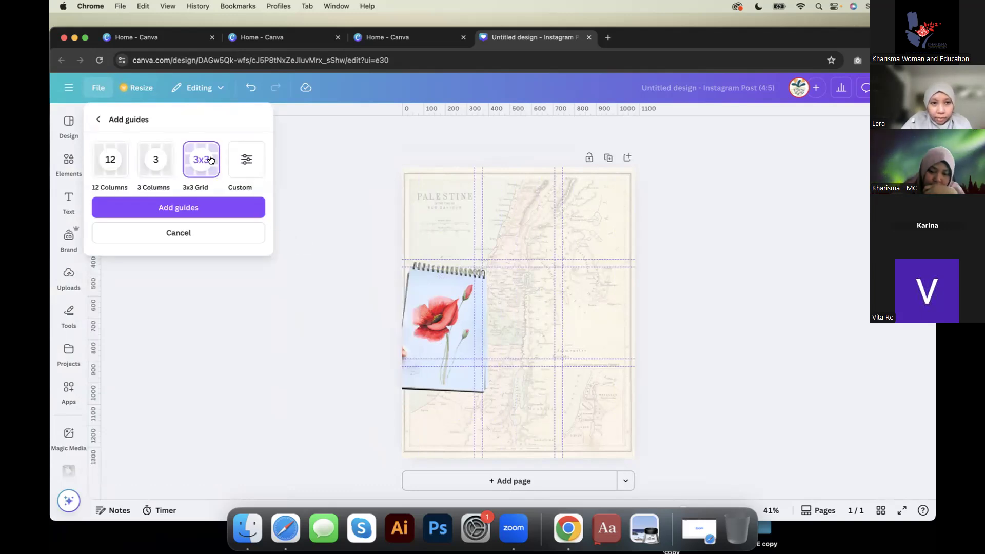
pyautogui.click(251, 162)
pyautogui.click(108, 222)
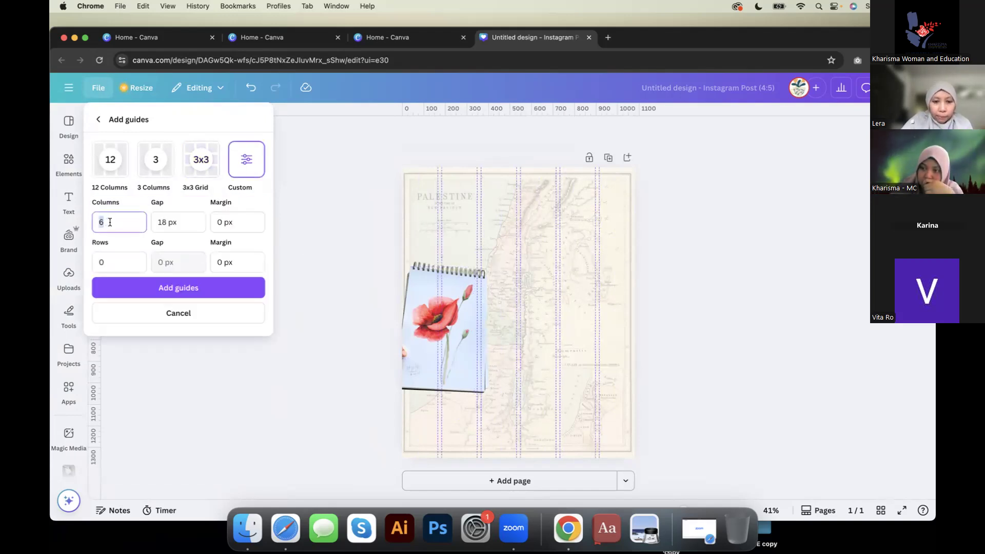
pyautogui.write('2')
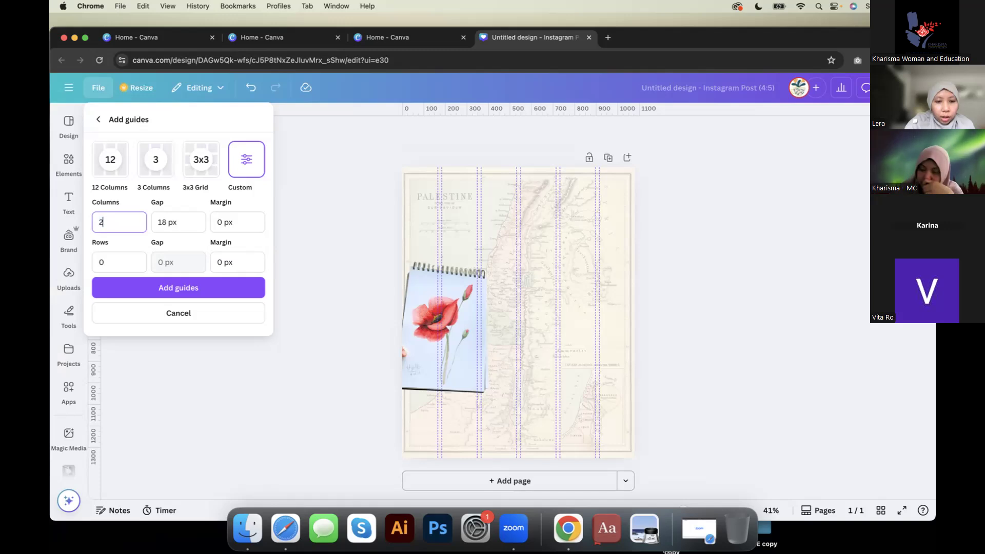
pyautogui.click(109, 262)
pyautogui.moveTo(110, 262); pyautogui.dragTo(99, 260)
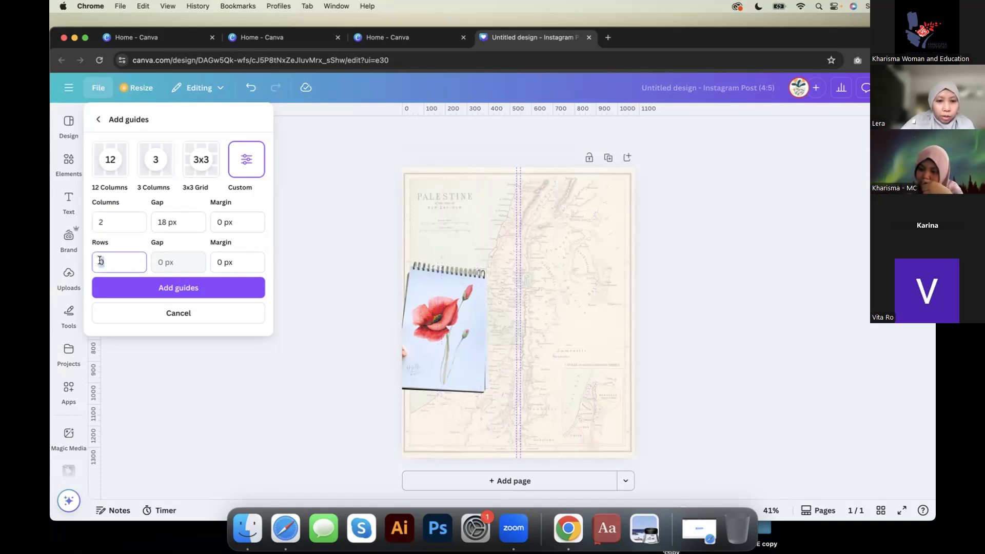
pyautogui.click(165, 222)
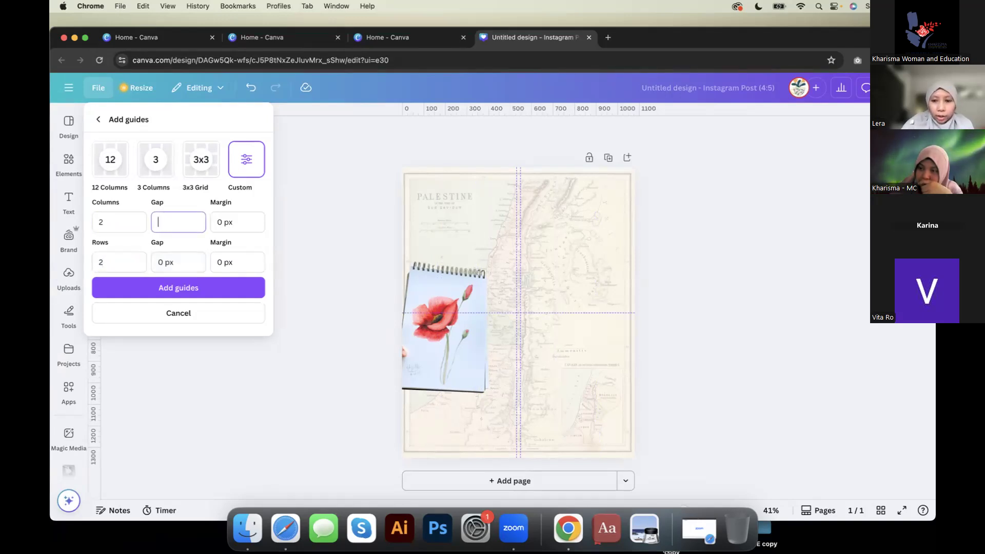
pyautogui.click(189, 288)
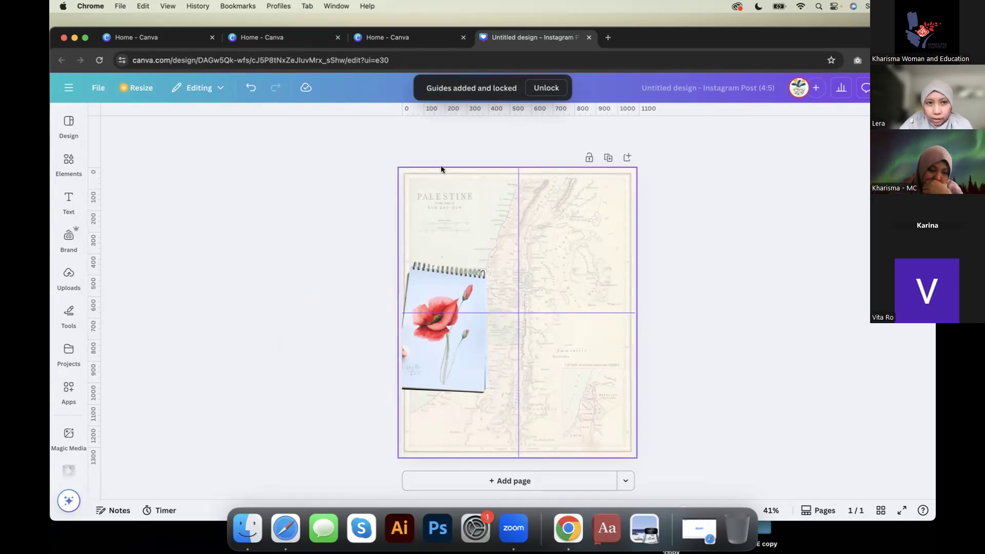
# Step: Replace the page's guides with the 3x3 Grid preset
pyautogui.click(98, 88)
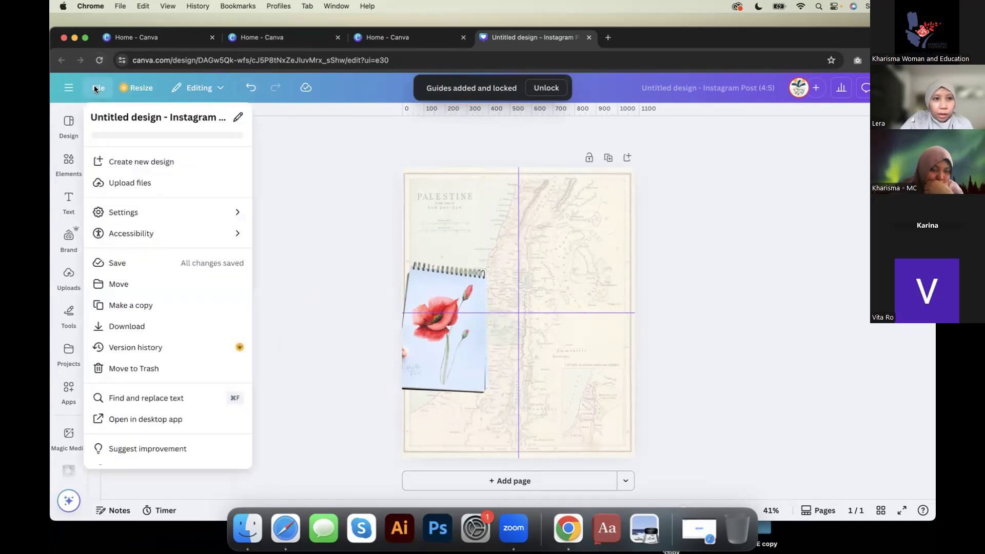
pyautogui.moveTo(205, 225)
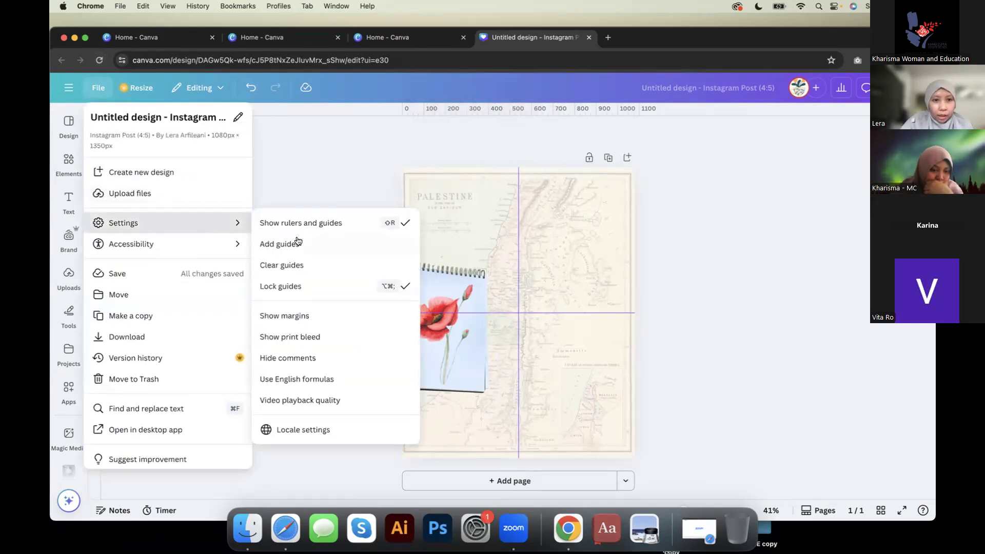
pyautogui.click(294, 245)
pyautogui.click(202, 160)
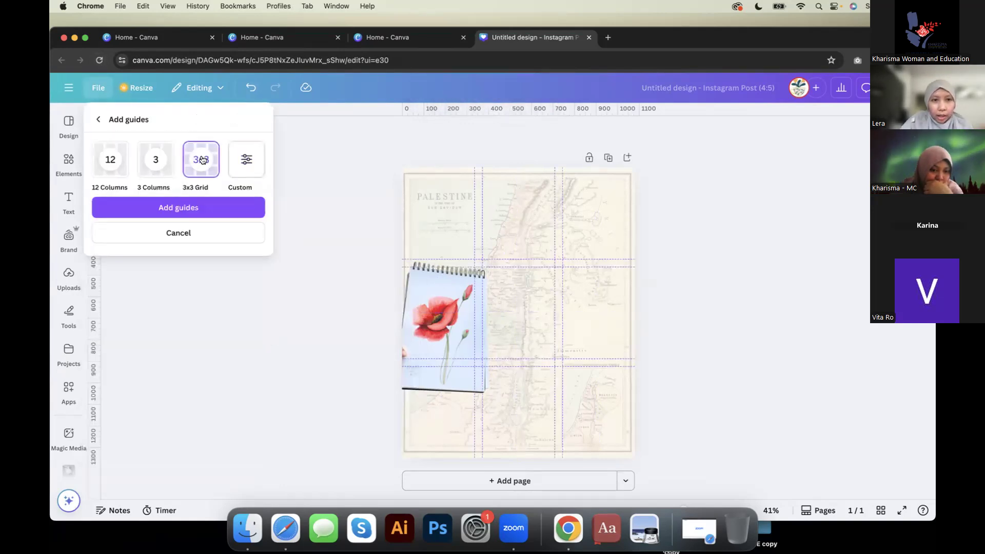
pyautogui.click(212, 212)
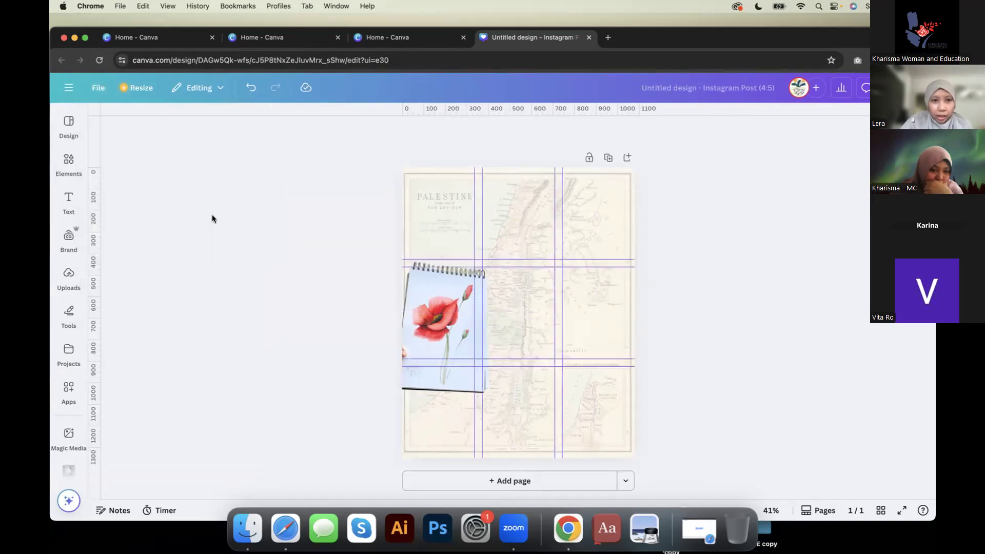
# Step: Shrink the sketchbook poppy photo, tilt it slightly further clockwise and fit it into the middle cell of the grid's left column
pyautogui.click(466, 315)
pyautogui.moveTo(505, 235); pyautogui.dragTo(494, 252)
pyautogui.moveTo(431, 439); pyautogui.dragTo(420, 441)
pyautogui.moveTo(462, 354); pyautogui.dragTo(459, 352)
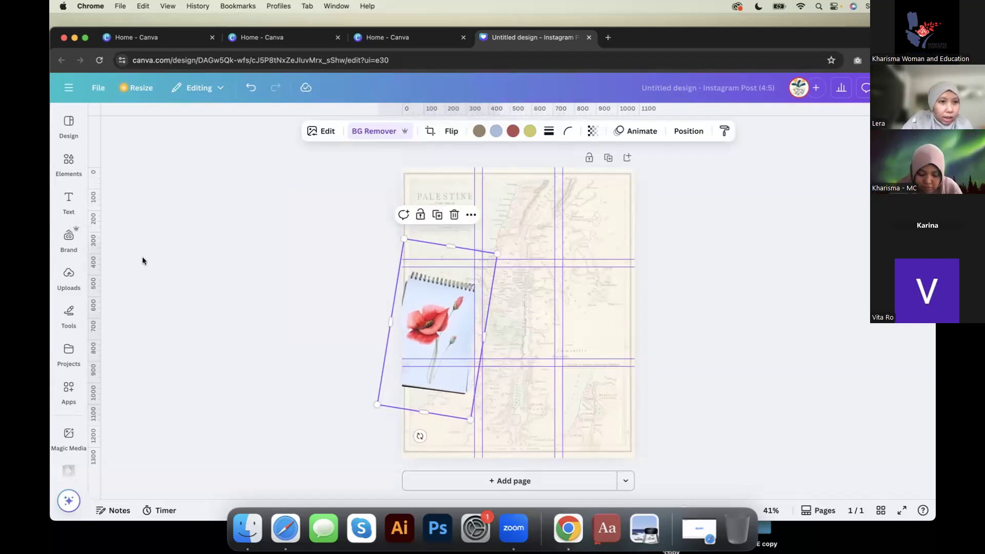
# Step: Add the uploaded photo of the red poppy bush with its background removed, placing it to the right of the sketchbook photo
pyautogui.click(69, 277)
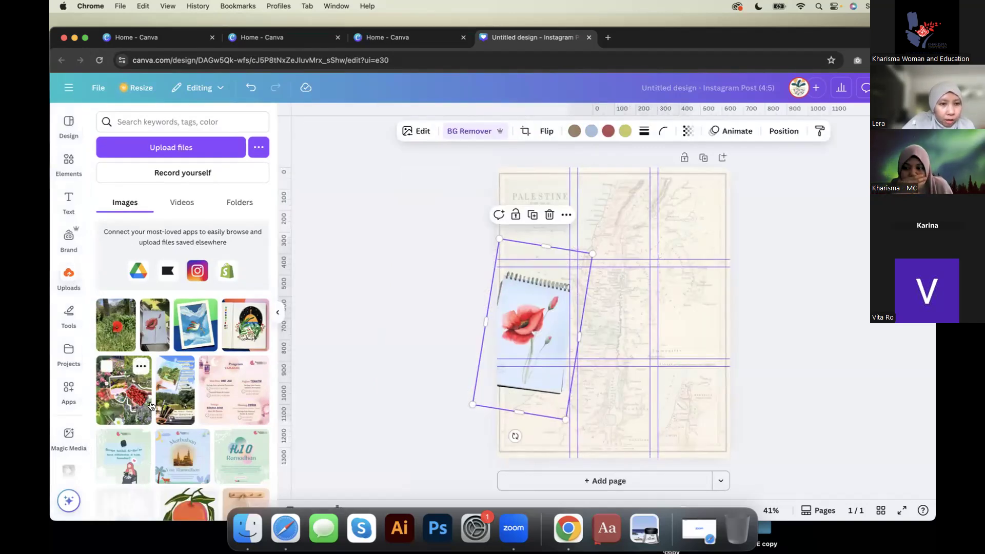
pyautogui.scroll(-5, 151, 406)
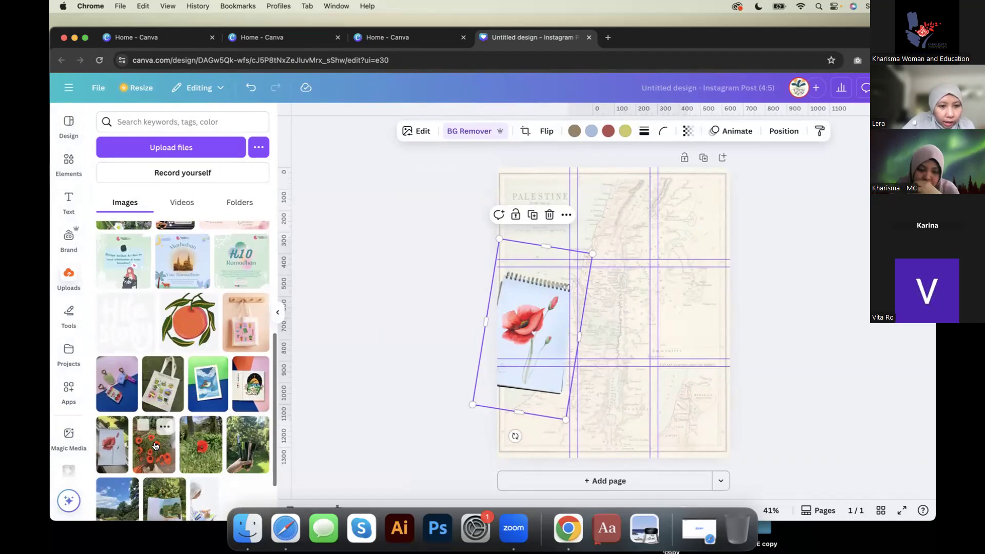
pyautogui.click(155, 445)
pyautogui.scroll(1, 210, 285)
pyautogui.scroll(5, 211, 286)
pyautogui.moveTo(630, 314); pyautogui.dragTo(615, 321)
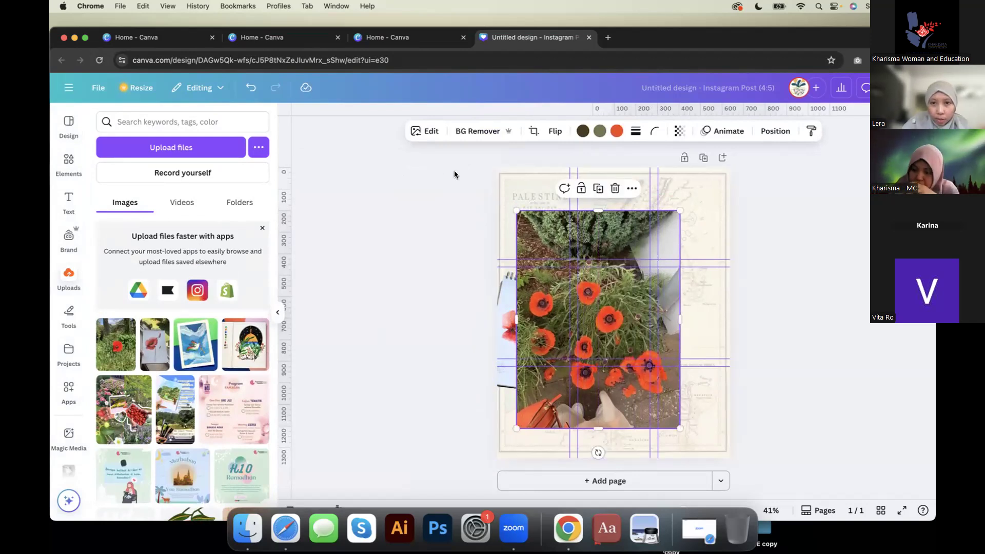
pyautogui.click(477, 133)
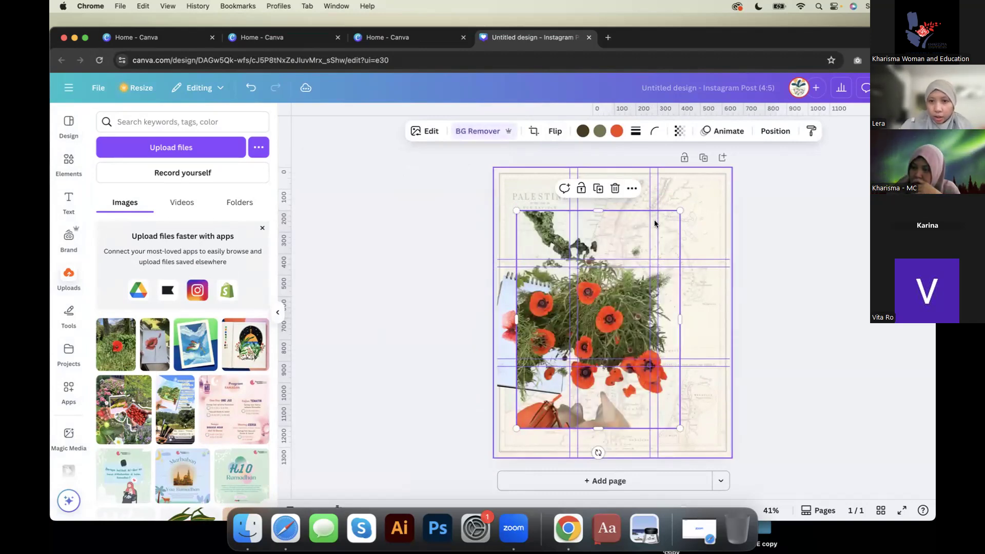
pyautogui.moveTo(633, 324); pyautogui.dragTo(675, 321)
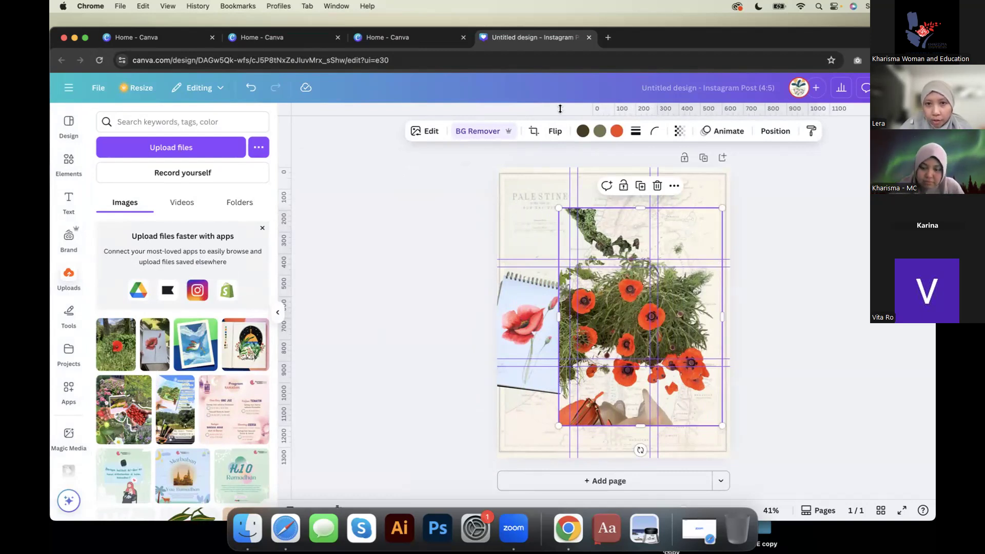
# Step: Erase the leftover foliage above the poppy bush and the bag and hand below it, enlarging the eraser brush to 59
pyautogui.click(472, 133)
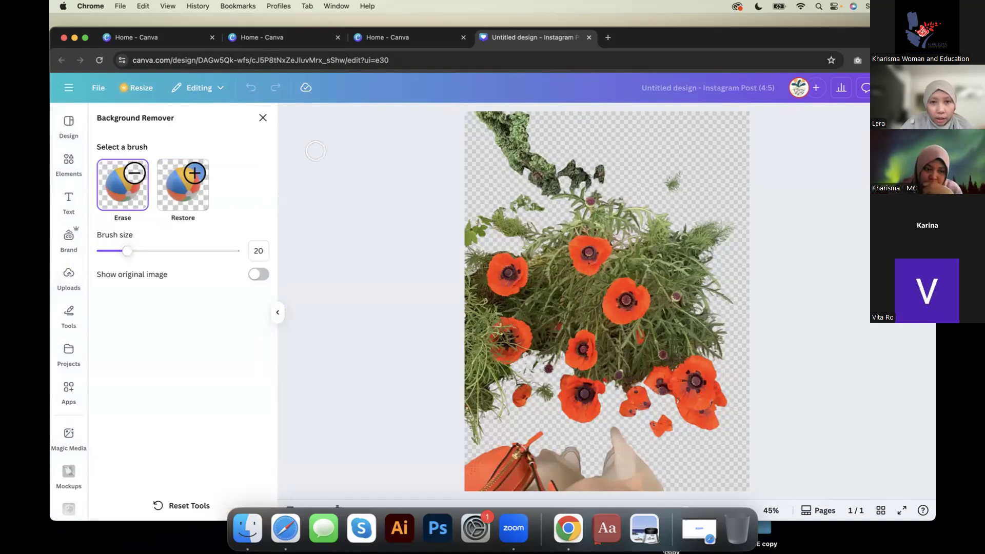
pyautogui.moveTo(494, 170)
pyautogui.mouseDown()
pyautogui.moveTo(541, 152)
pyautogui.moveTo(531, 149)
pyautogui.mouseUp()
pyautogui.moveTo(129, 249); pyautogui.dragTo(179, 251)
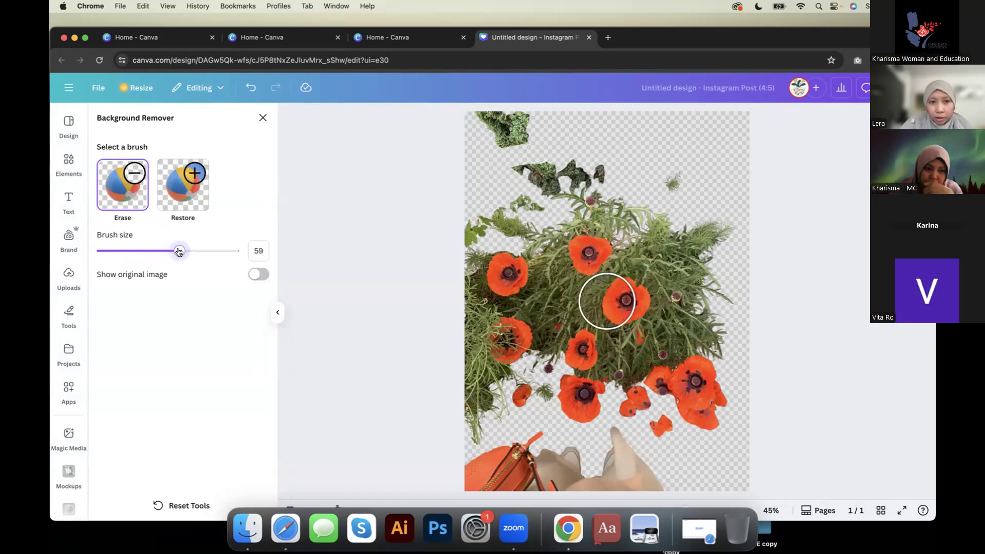
pyautogui.moveTo(464, 117)
pyautogui.mouseDown()
pyautogui.moveTo(516, 141)
pyautogui.moveTo(522, 134)
pyautogui.moveTo(519, 157)
pyautogui.moveTo(539, 169)
pyautogui.moveTo(554, 160)
pyautogui.moveTo(672, 167)
pyautogui.mouseUp()
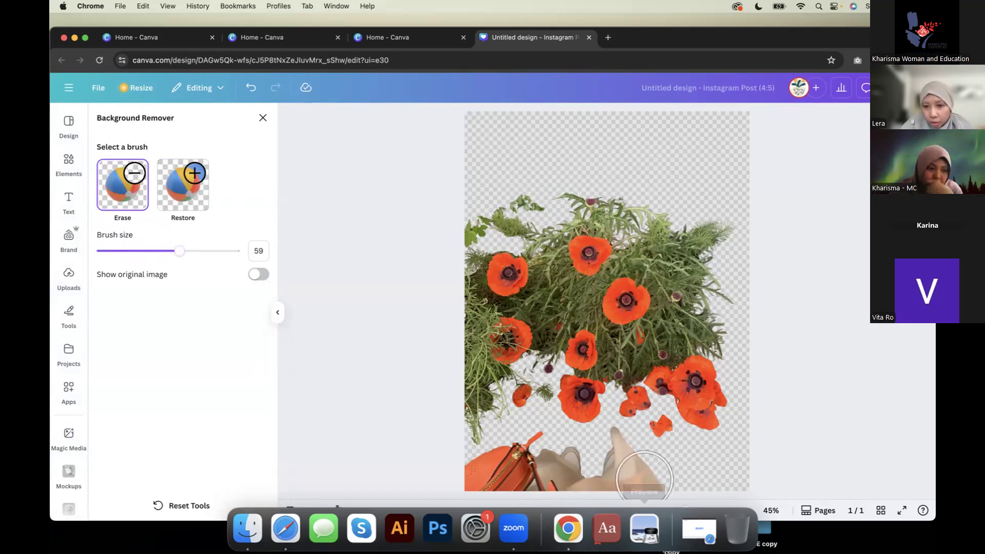
pyautogui.moveTo(662, 490)
pyautogui.mouseDown()
pyautogui.moveTo(655, 473)
pyautogui.moveTo(614, 456)
pyautogui.moveTo(572, 483)
pyautogui.moveTo(536, 470)
pyautogui.moveTo(533, 451)
pyautogui.moveTo(485, 474)
pyautogui.mouseUp()
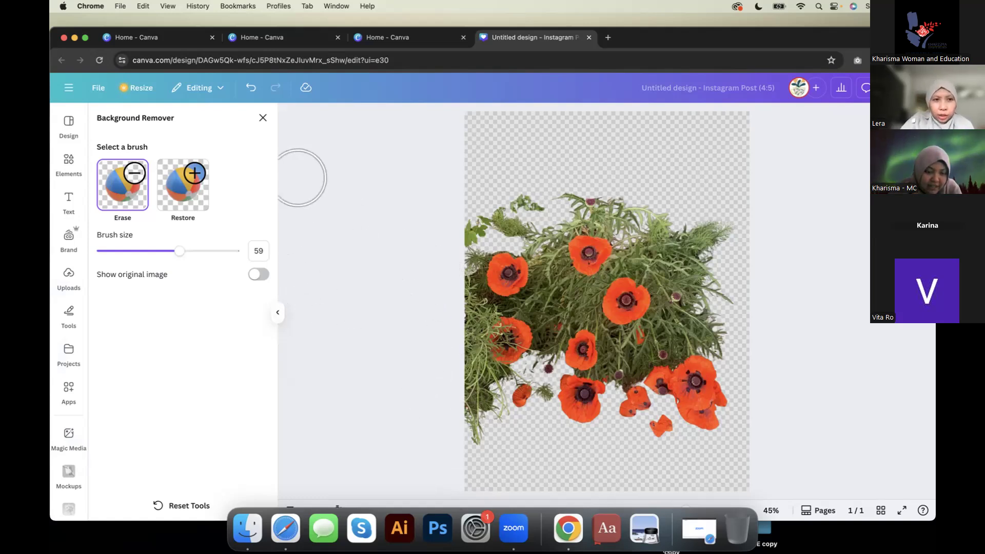
pyautogui.click(263, 120)
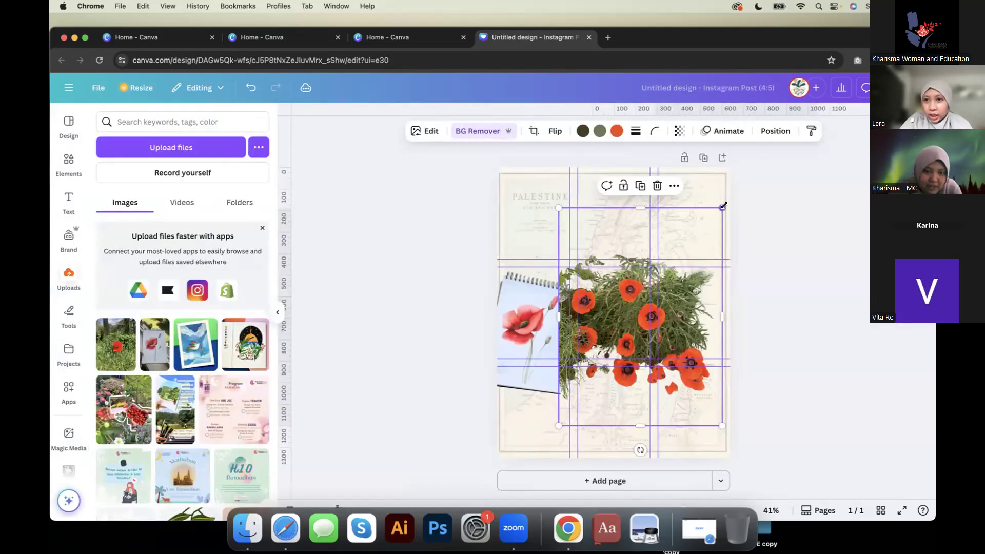
# Step: Shrink the poppy bush cutout and place it in the page's lower-left corner, overlapping the sketchbook photo
pyautogui.moveTo(723, 206); pyautogui.dragTo(660, 290)
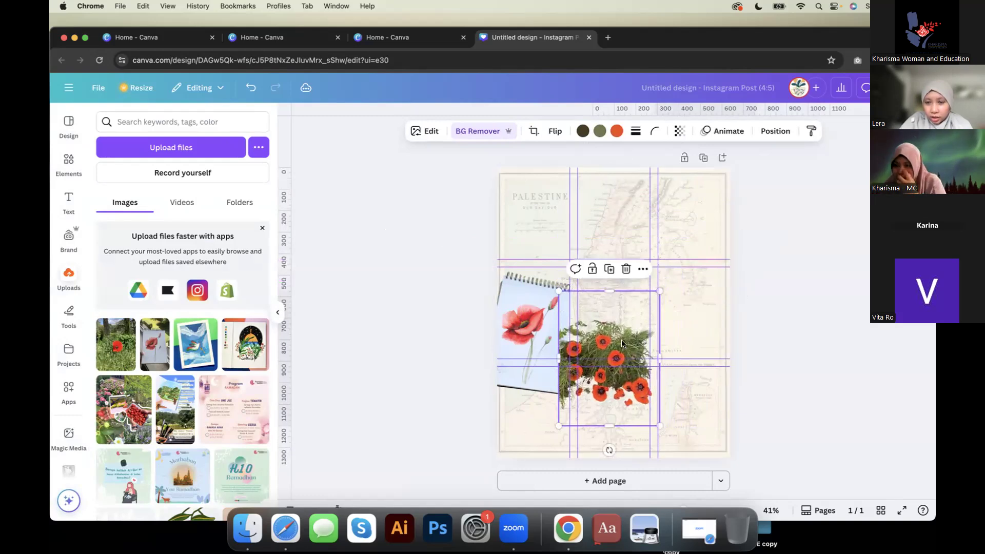
pyautogui.moveTo(620, 347); pyautogui.dragTo(560, 384)
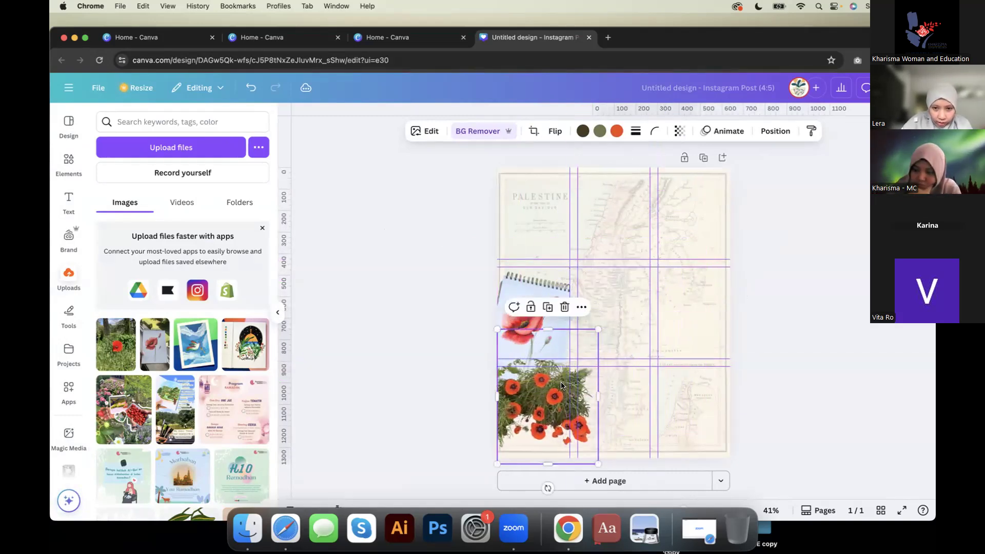
pyautogui.moveTo(599, 326); pyautogui.dragTo(605, 318)
pyautogui.moveTo(555, 383); pyautogui.dragTo(555, 388)
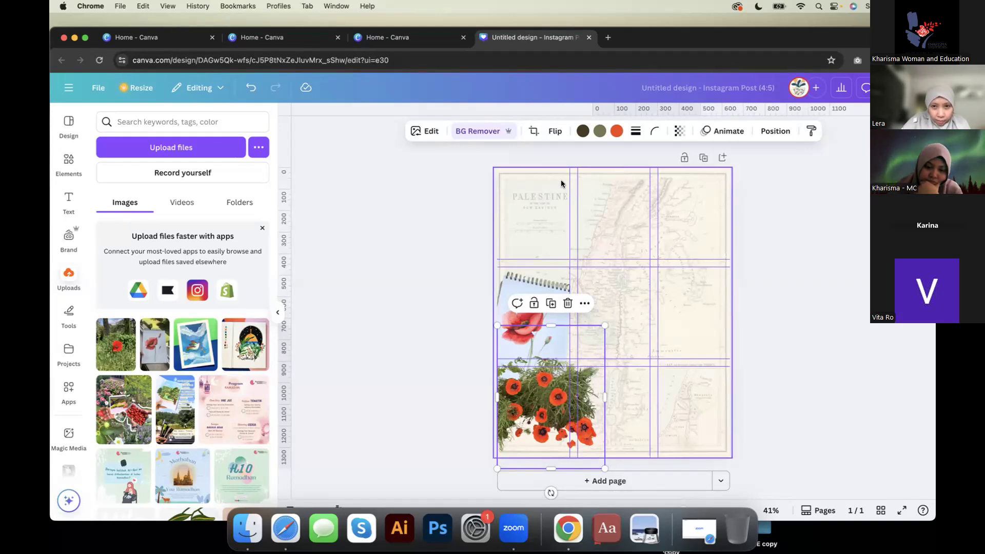
# Step: Flip the poppy bush cutout horizontally and back, and flip it vertically
pyautogui.click(557, 134)
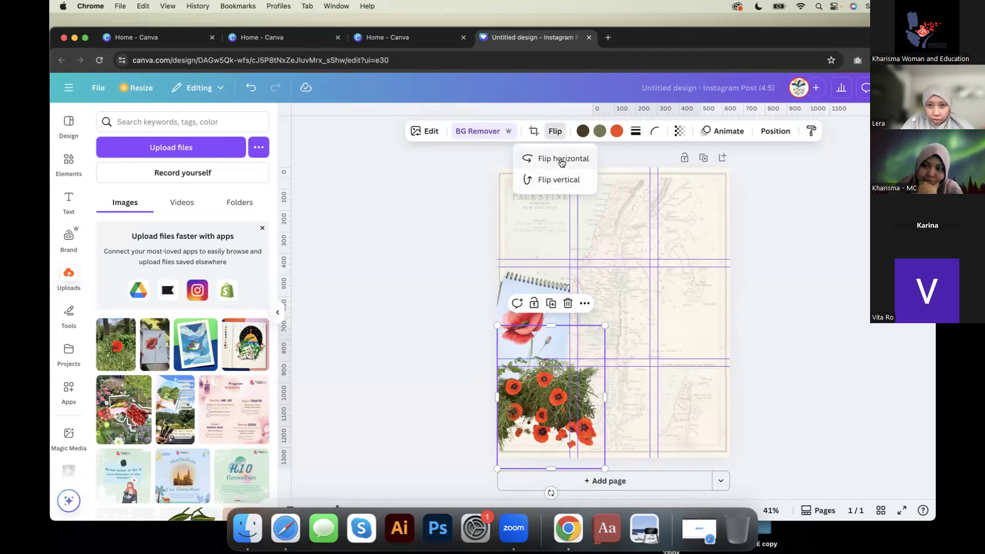
pyautogui.click(561, 159)
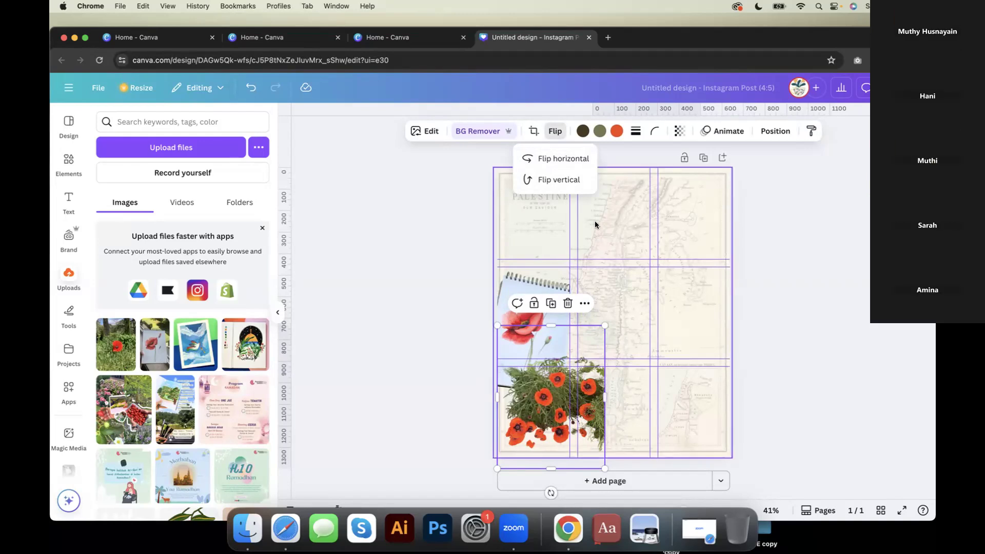
pyautogui.click(577, 163)
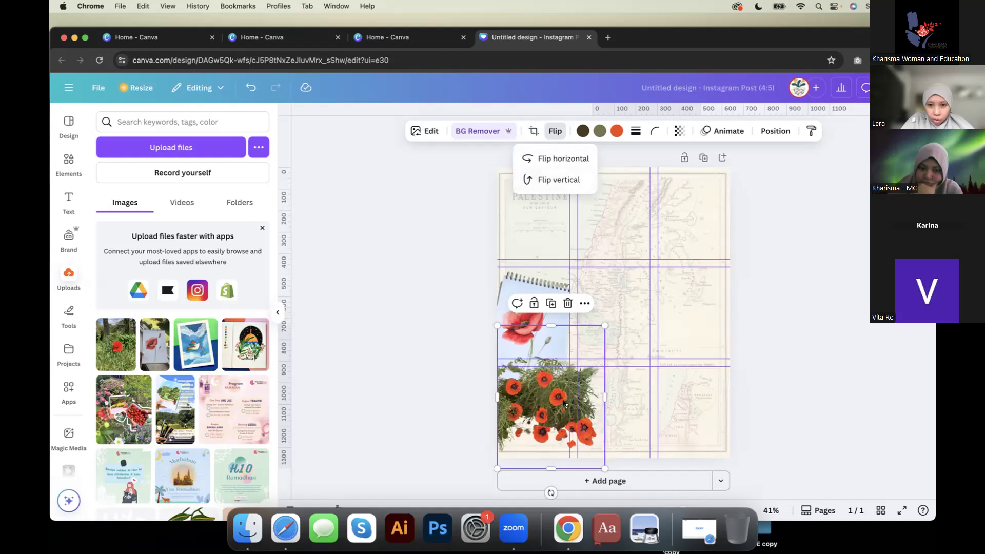
pyautogui.click(571, 179)
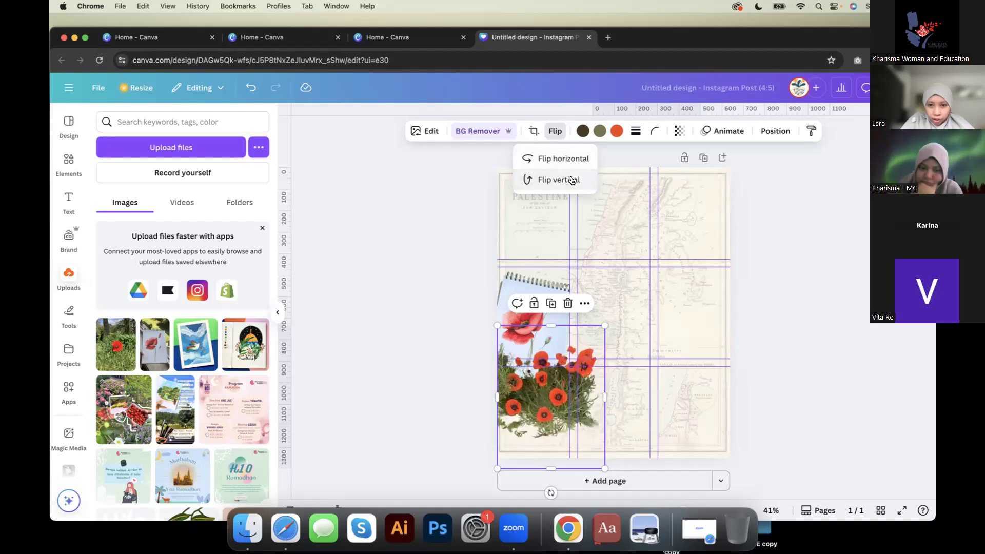
# Step: Enlarge the poppy bush cutout slightly and fit it snugly into the page's lower-left corner, below the sketchbook poppy
pyautogui.moveTo(580, 411); pyautogui.dragTo(579, 419)
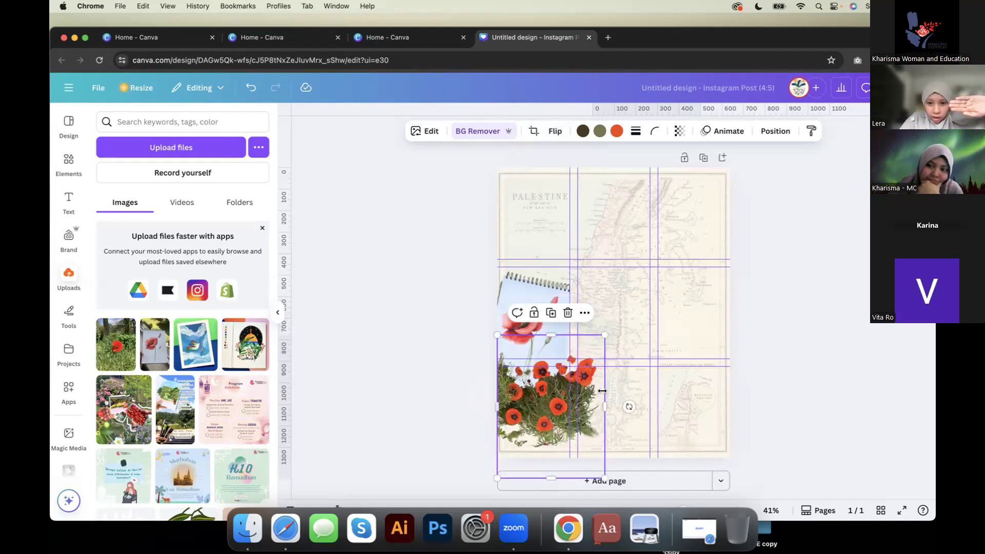
pyautogui.moveTo(606, 335); pyautogui.dragTo(616, 328)
pyautogui.moveTo(563, 364); pyautogui.dragTo(566, 377)
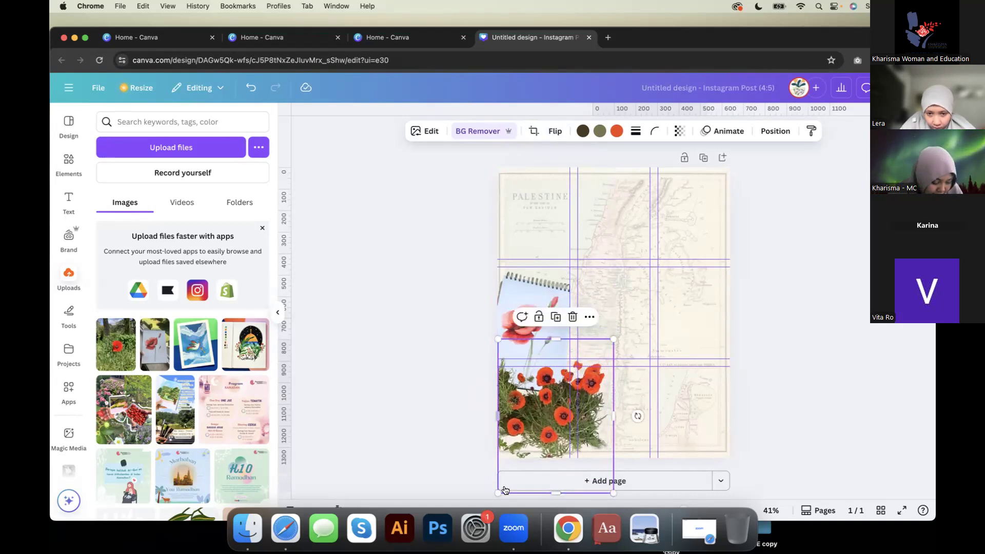
pyautogui.moveTo(498, 492); pyautogui.dragTo(500, 488)
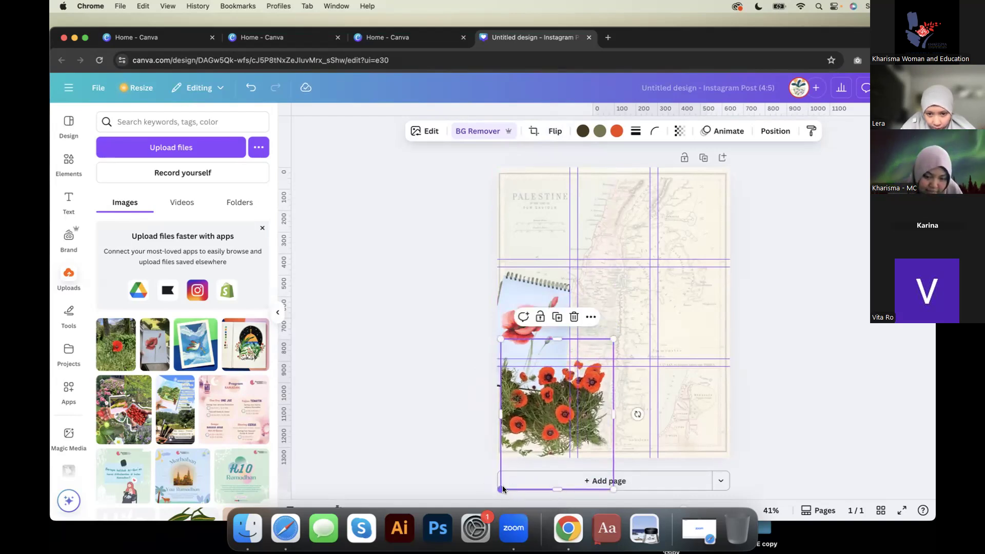
pyautogui.moveTo(541, 421); pyautogui.dragTo(537, 421)
pyautogui.moveTo(496, 488); pyautogui.dragTo(500, 486)
pyautogui.scroll(4, 562, 379)
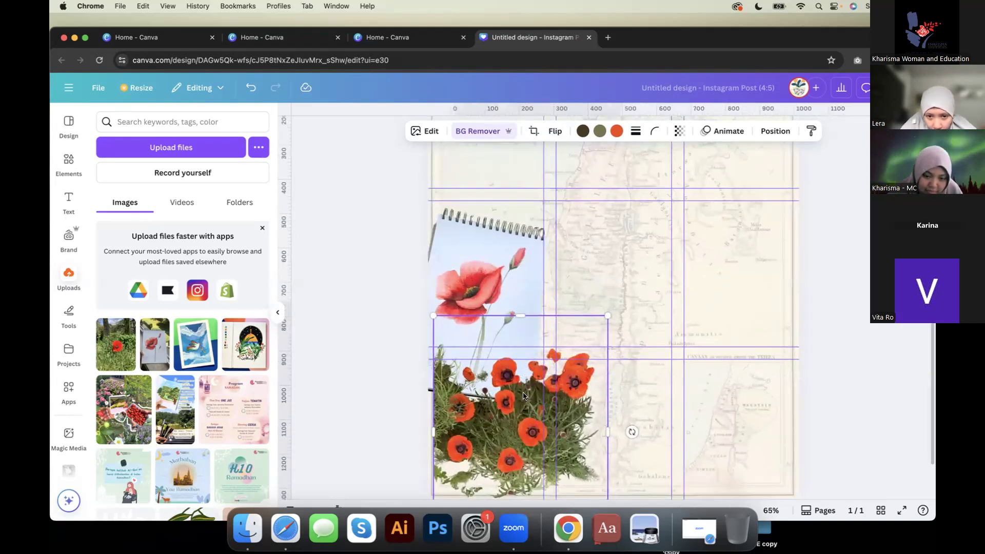
pyautogui.scroll(2, 562, 379)
pyautogui.moveTo(518, 394); pyautogui.dragTo(521, 397)
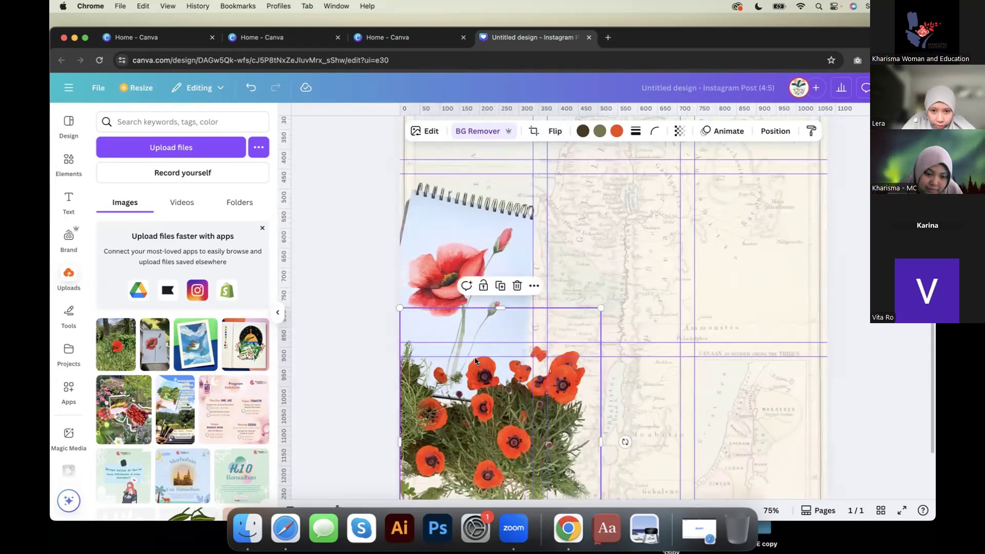
pyautogui.scroll(-3, 503, 356)
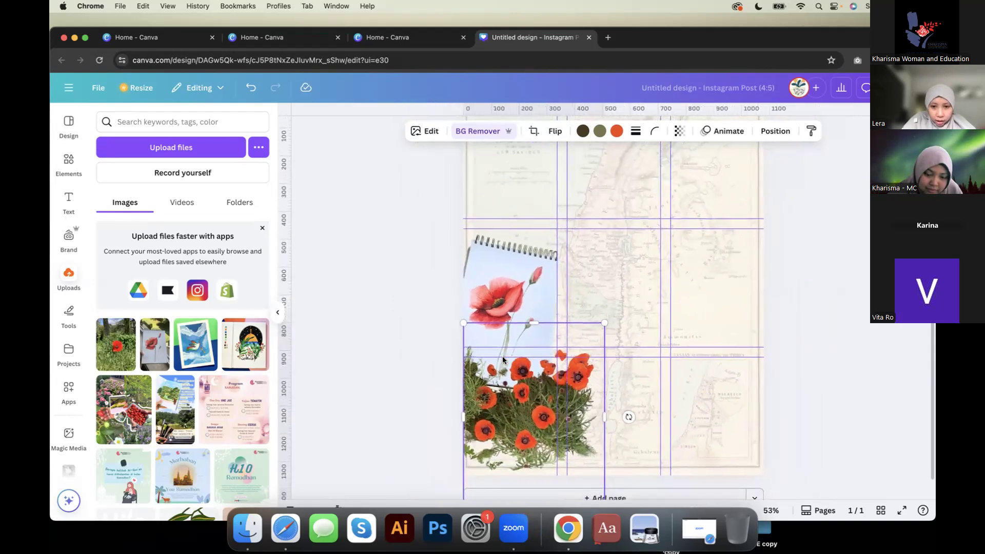
pyautogui.click(664, 302)
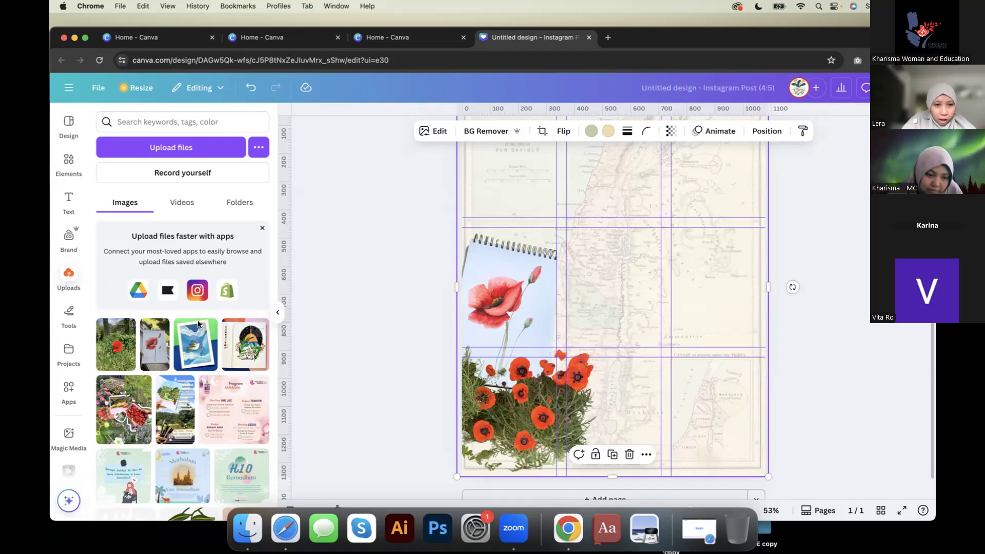
# Step: Add the uploaded photo of the golden dome sketchbook painting, remove its background, and enlarge it in the page's lower-right area
pyautogui.click(238, 357)
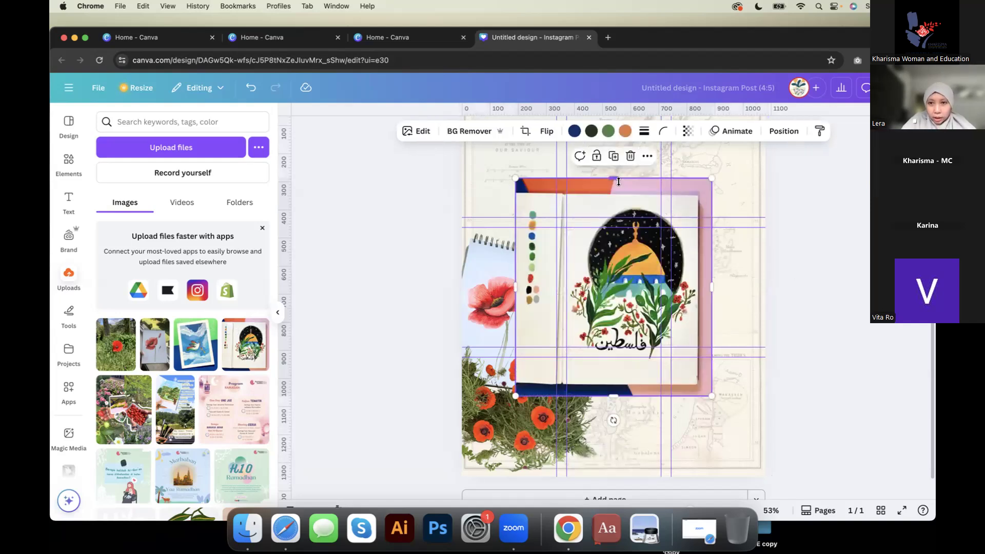
pyautogui.moveTo(593, 259); pyautogui.dragTo(596, 316)
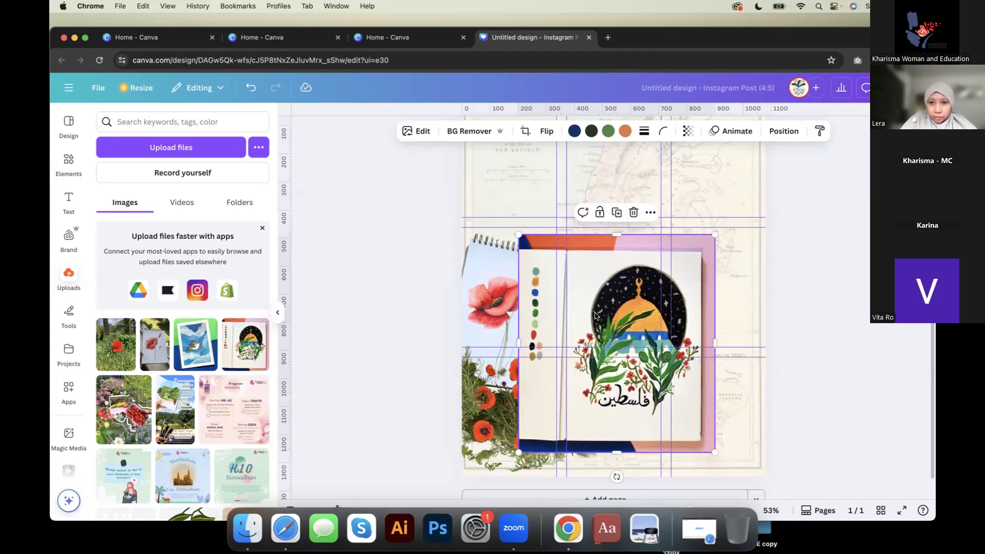
pyautogui.click(470, 132)
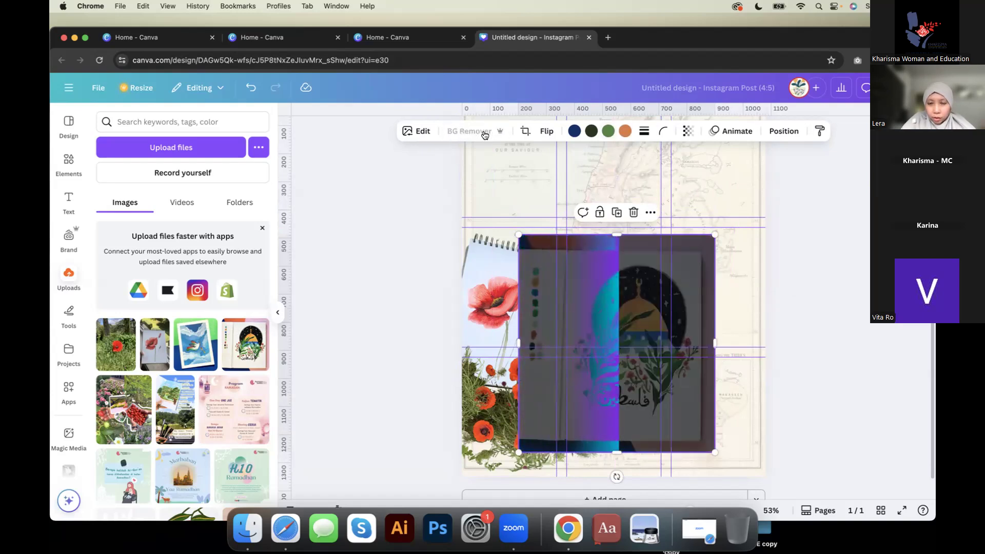
pyautogui.moveTo(638, 353); pyautogui.dragTo(681, 374)
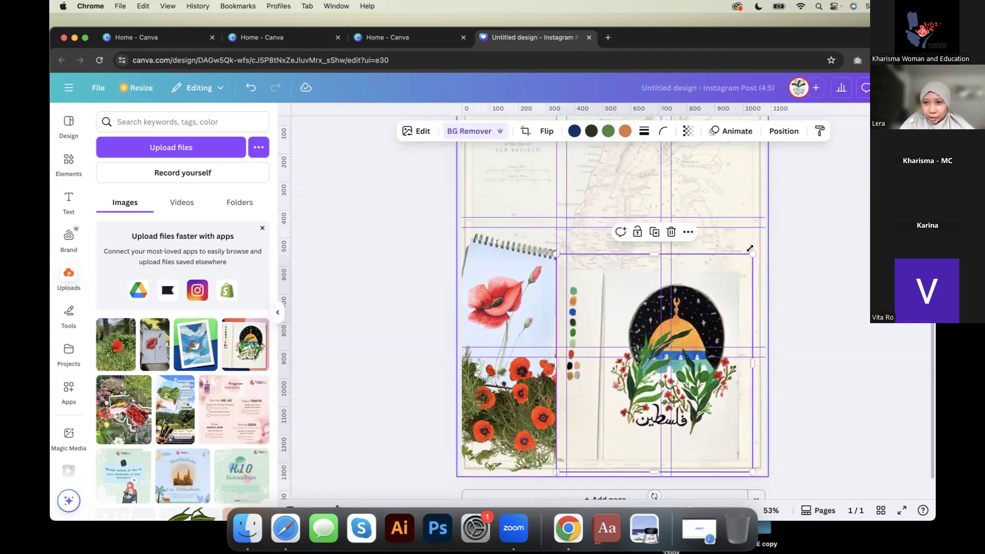
pyautogui.moveTo(751, 247); pyautogui.dragTo(764, 233)
pyautogui.moveTo(659, 296); pyautogui.dragTo(659, 299)
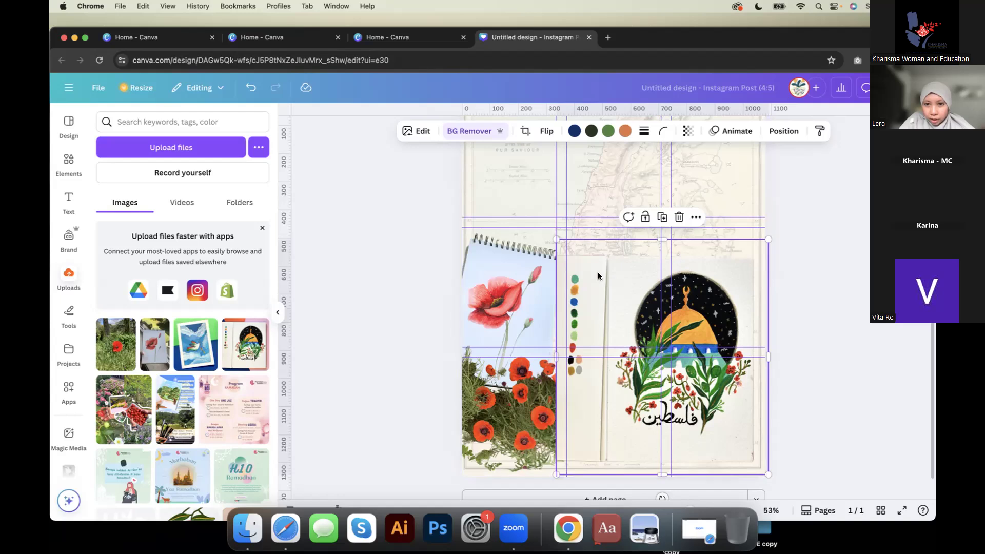
# Step: Move the dome painting up and crop it freeform to the sketchbook's right-hand page, cutting off the paint swatches
pyautogui.moveTo(620, 300); pyautogui.dragTo(619, 229)
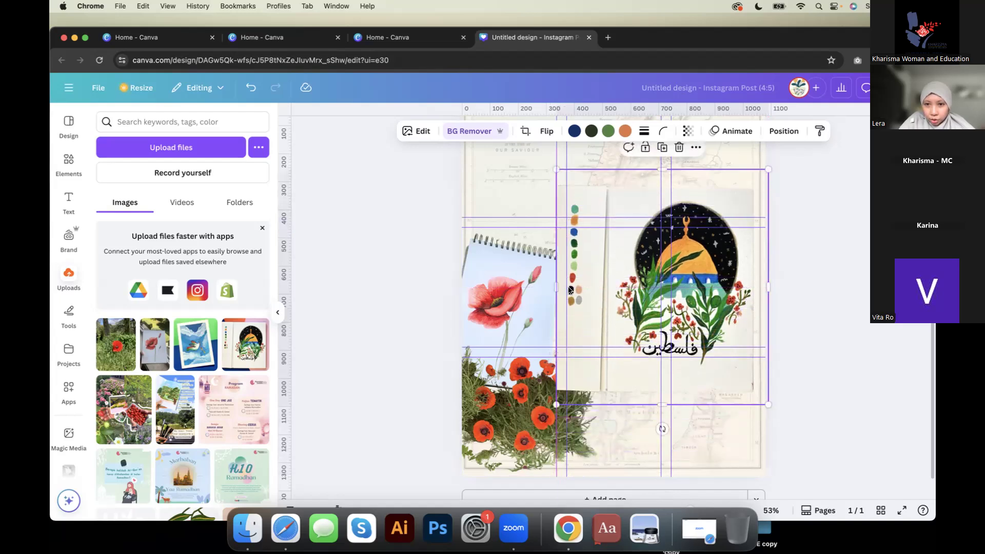
pyautogui.click(524, 133)
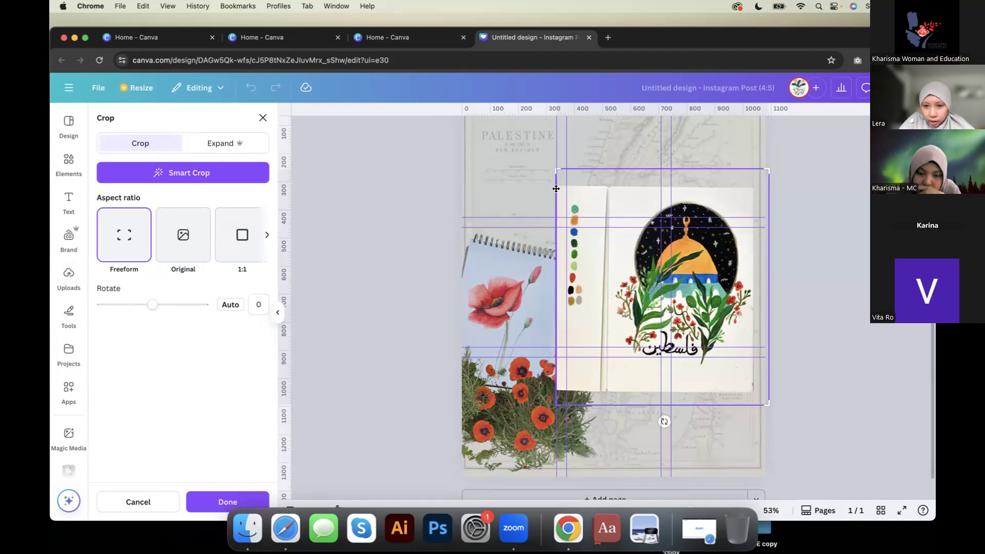
pyautogui.moveTo(566, 169); pyautogui.dragTo(615, 190)
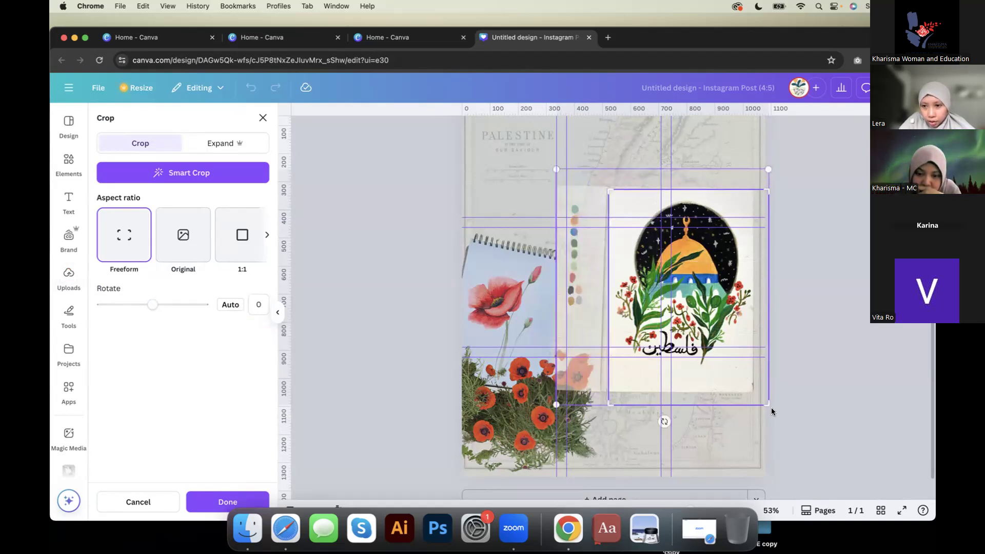
pyautogui.moveTo(768, 402); pyautogui.dragTo(751, 387)
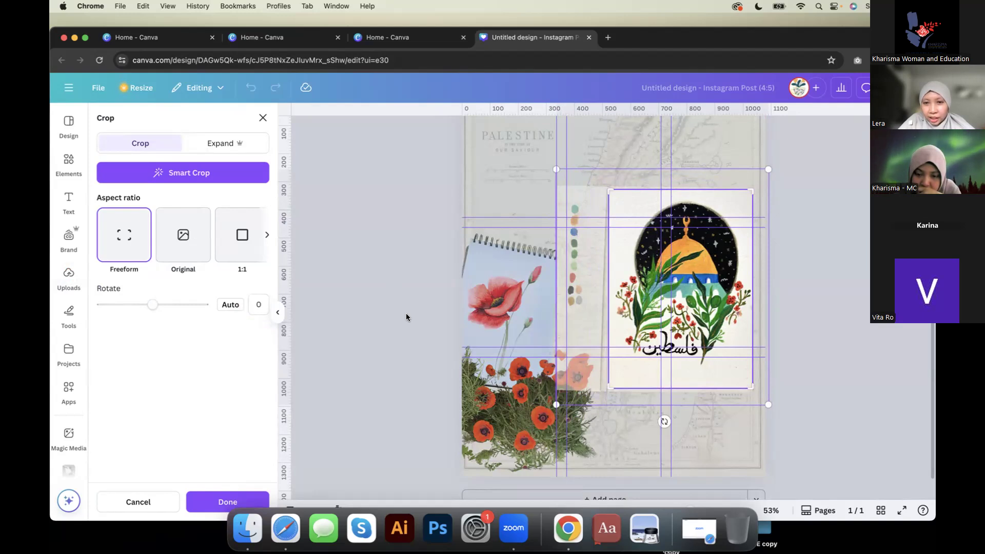
pyautogui.click(423, 253)
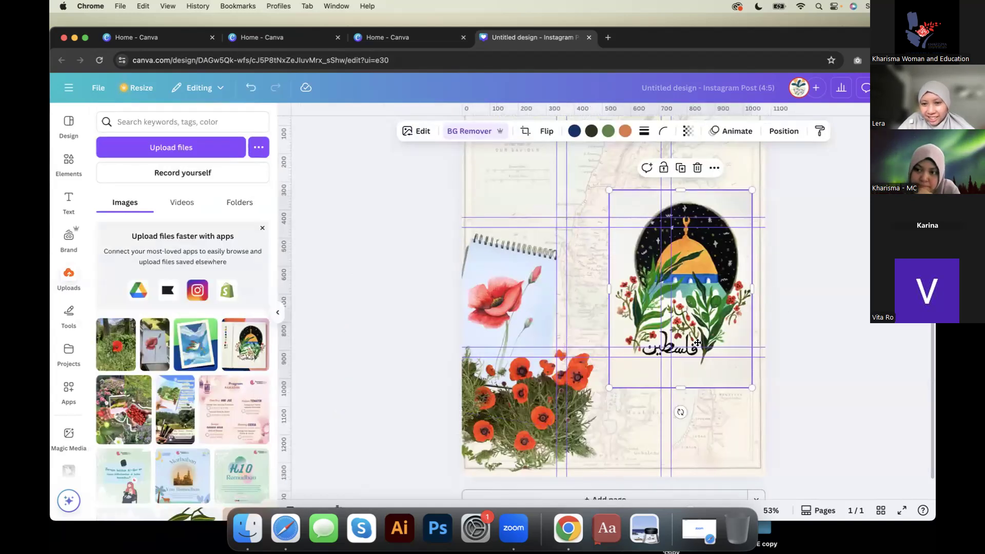
# Step: Enlarge the cropped dome painting and place it in the page's lower-right corner, overlapping the poppy bush
pyautogui.moveTo(683, 356); pyautogui.dragTo(710, 402)
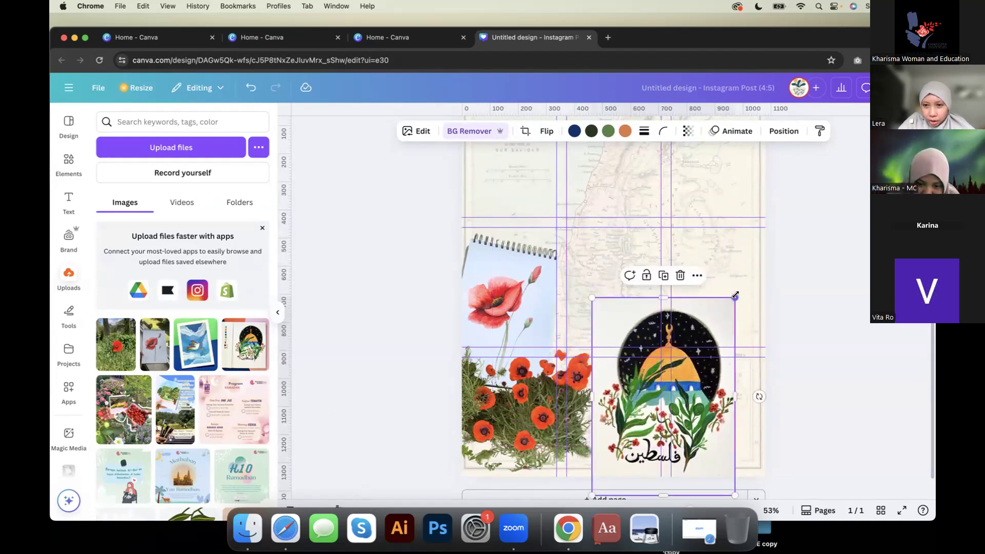
pyautogui.moveTo(735, 295); pyautogui.dragTo(777, 220)
pyautogui.moveTo(707, 322); pyautogui.dragTo(695, 321)
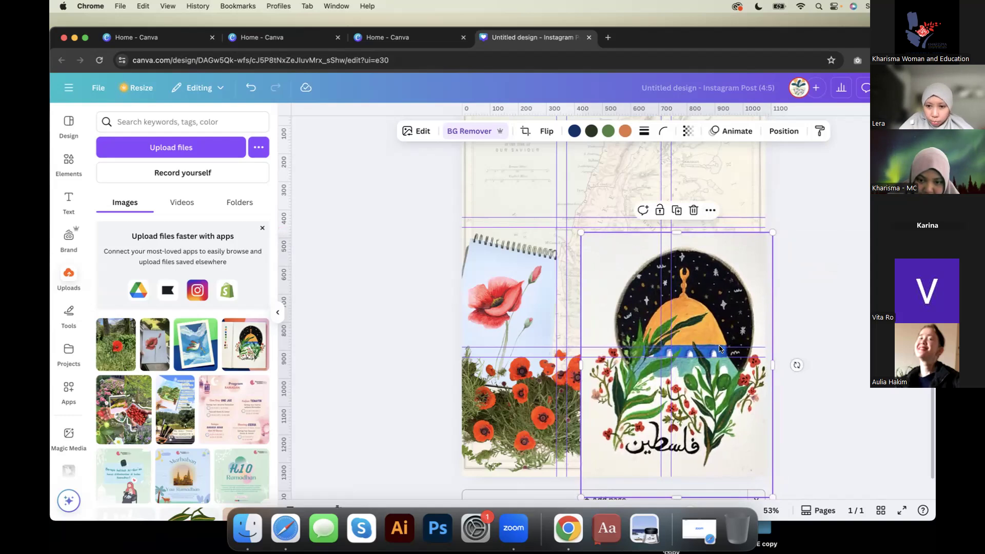
# Step: Tilt the dome painting slightly clockwise and nudge it a little to the left in the lower-right corner
pyautogui.scroll(-2, 719, 348)
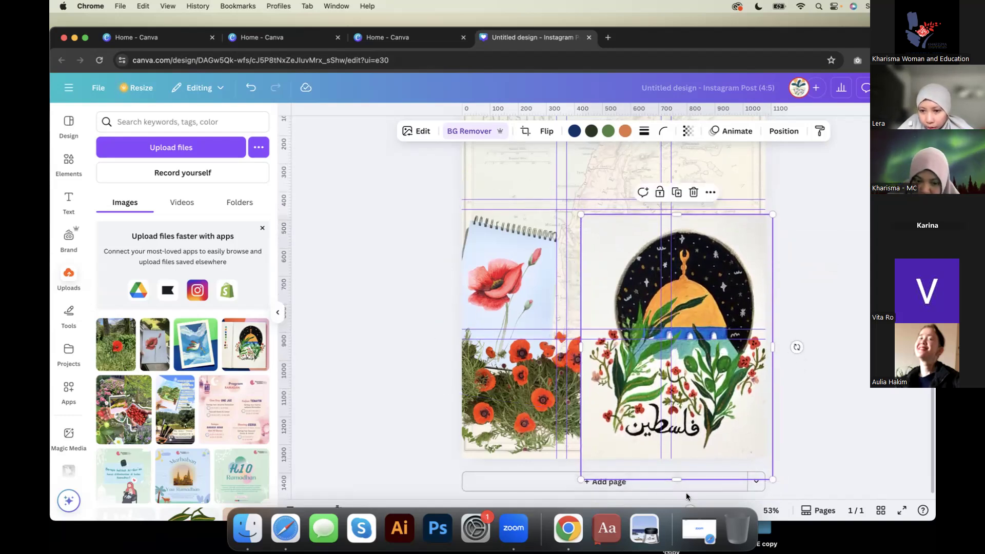
pyautogui.scroll(-1, 687, 494)
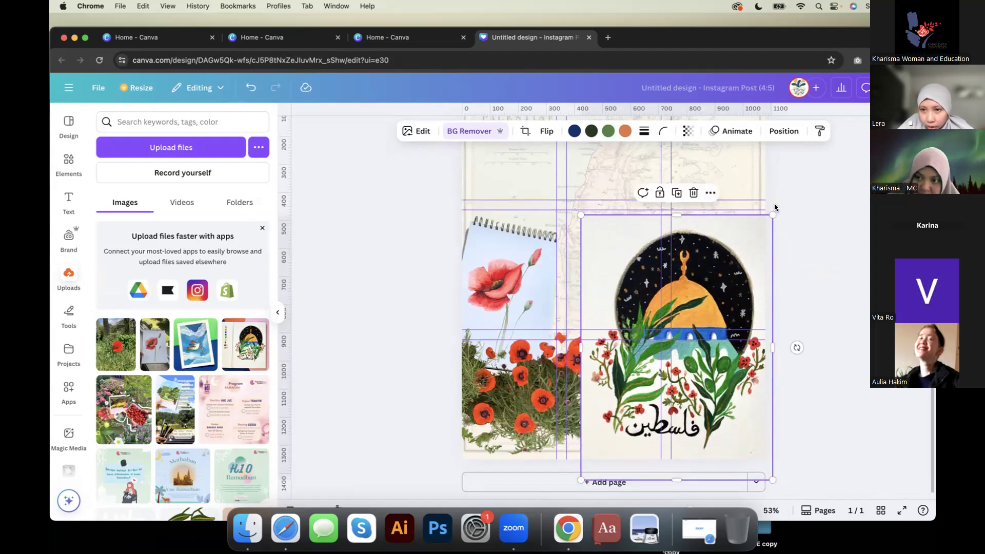
pyautogui.scroll(-2, 775, 203)
pyautogui.scroll(-2, 747, 385)
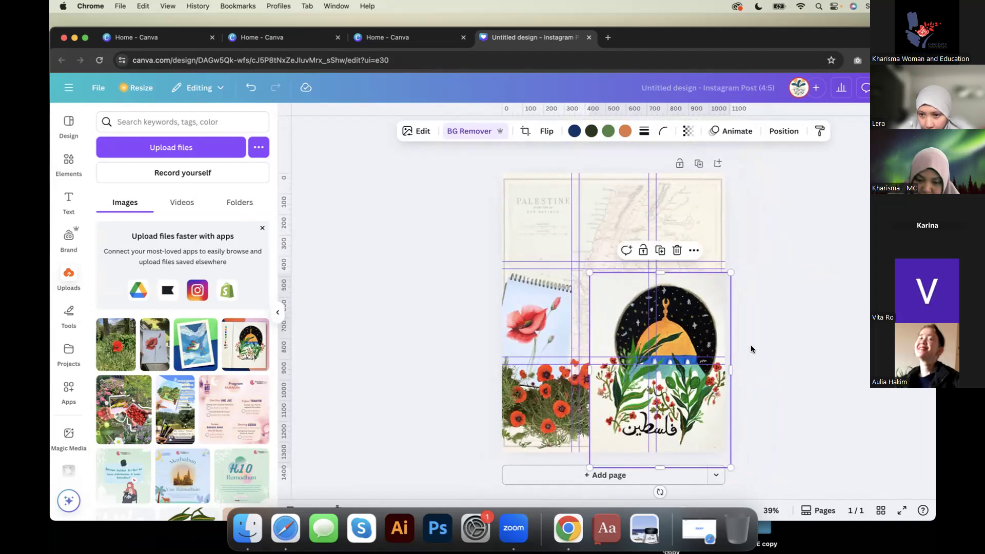
pyautogui.moveTo(660, 492); pyautogui.dragTo(648, 493)
pyautogui.click(756, 403)
pyautogui.click(682, 369)
pyautogui.moveTo(681, 370); pyautogui.dragTo(678, 370)
pyautogui.click(744, 369)
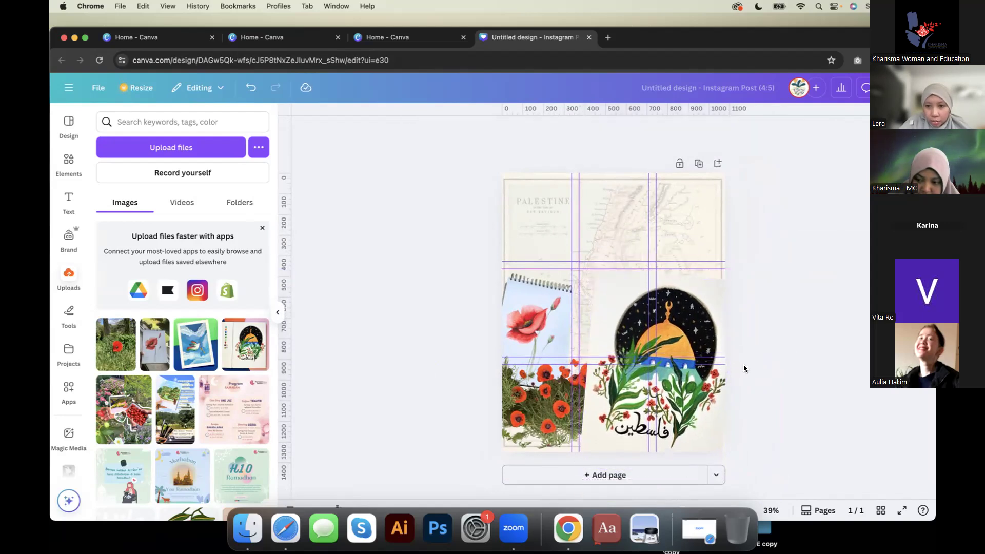
# Step: Try bringing the poppy bush cutout forward over the dome painting twice, undoing the change each time
pyautogui.click(542, 414)
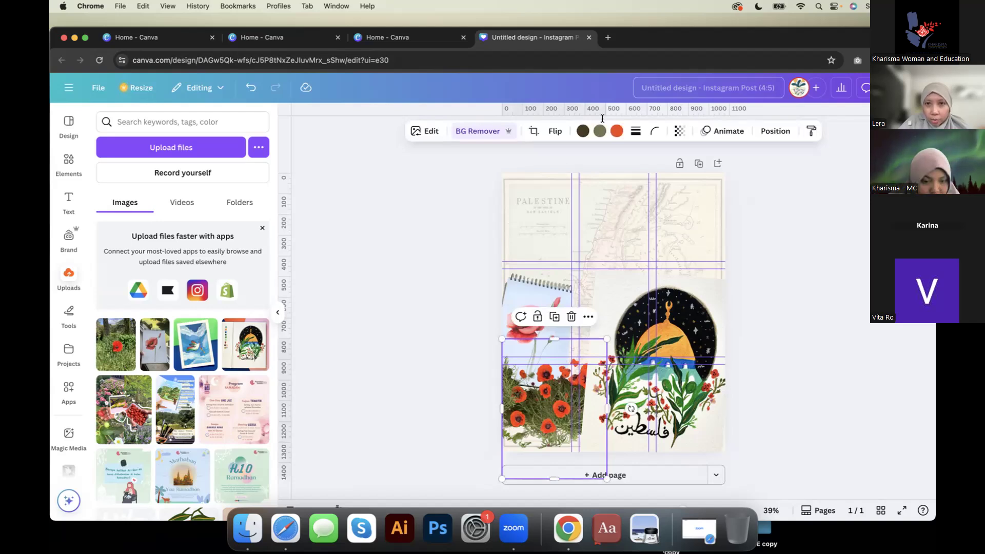
pyautogui.click(772, 136)
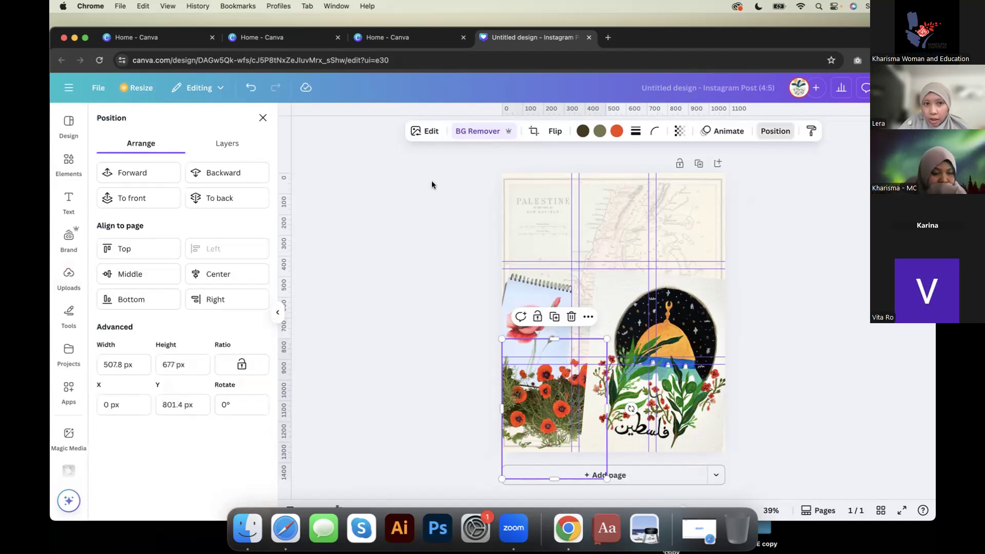
pyautogui.click(146, 176)
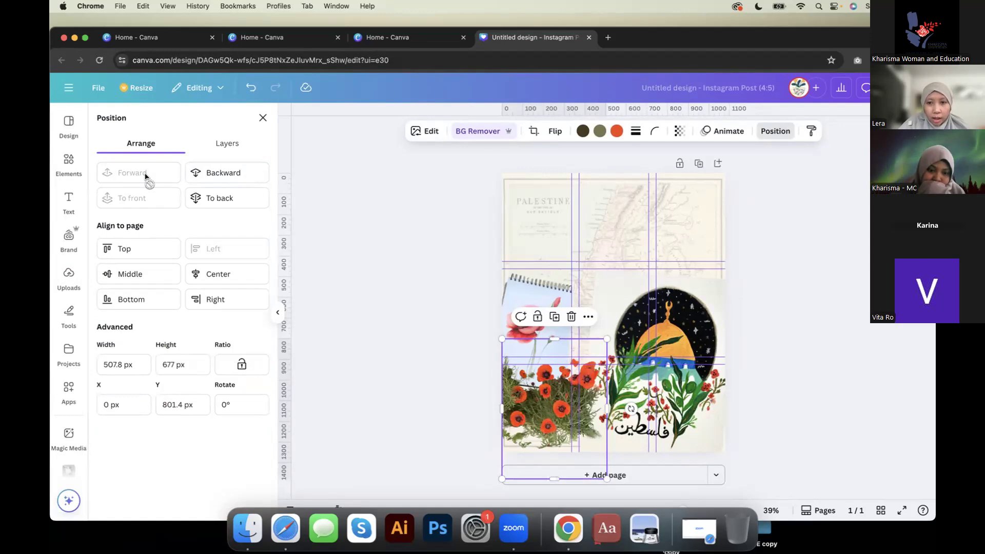
pyautogui.click(248, 88)
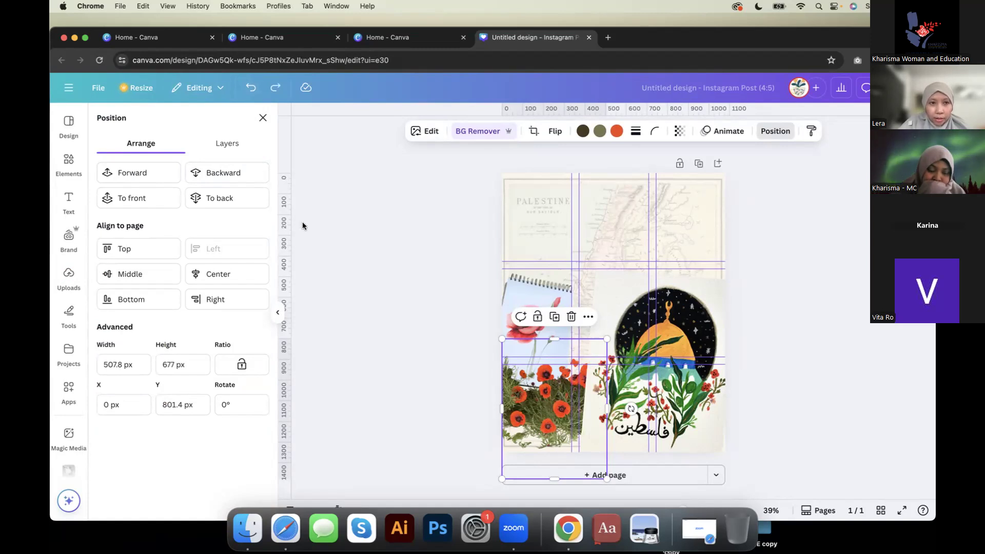
pyautogui.click(226, 143)
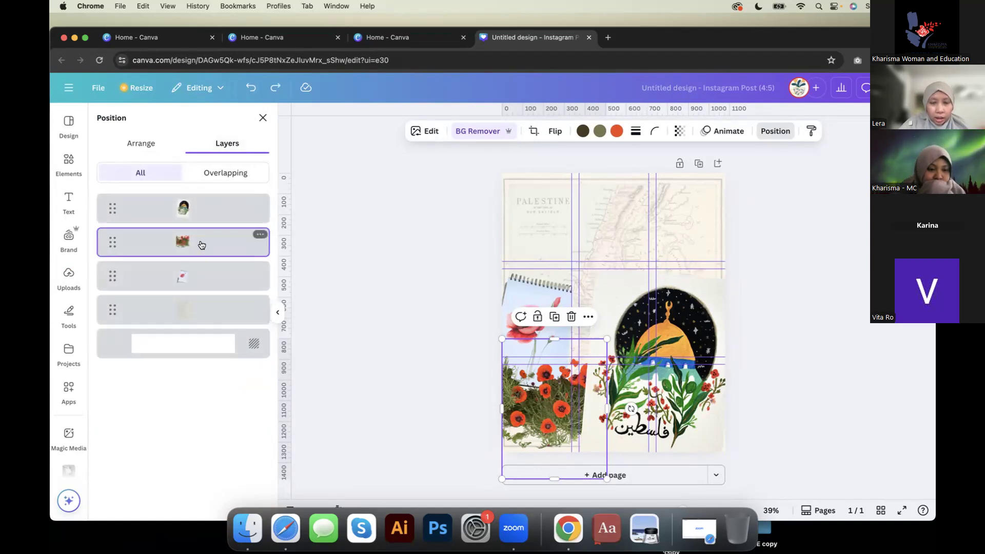
pyautogui.click(141, 143)
pyautogui.click(147, 173)
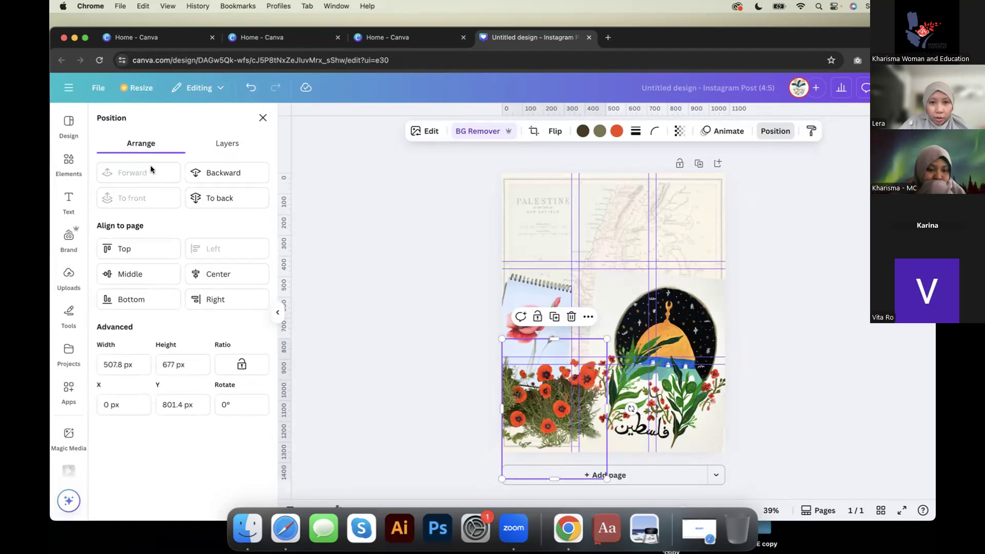
pyautogui.click(257, 90)
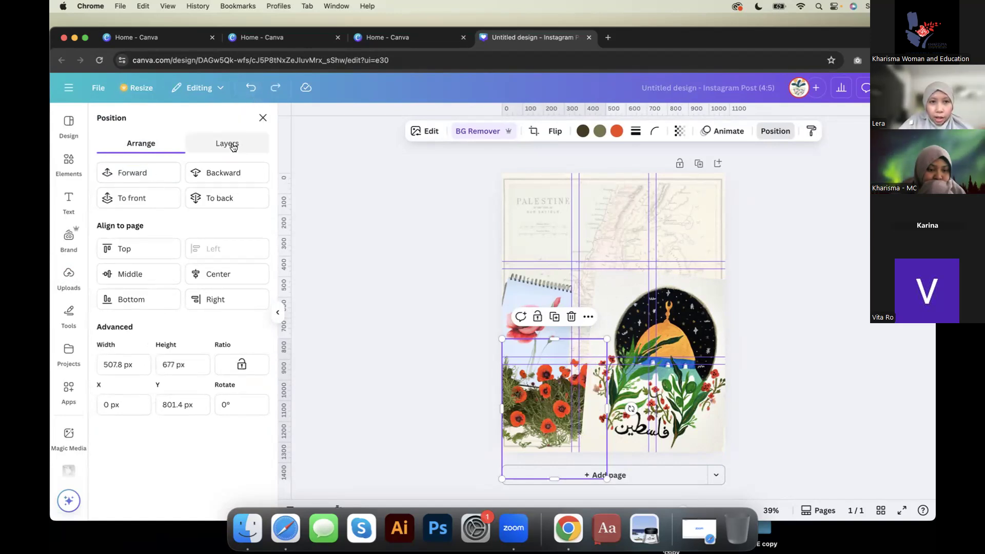
# Step: Reorder the layers so the poppy bush cutout lies above the dome painting, and shrink the cutout marginally
pyautogui.click(232, 145)
pyautogui.moveTo(204, 244); pyautogui.dragTo(208, 194)
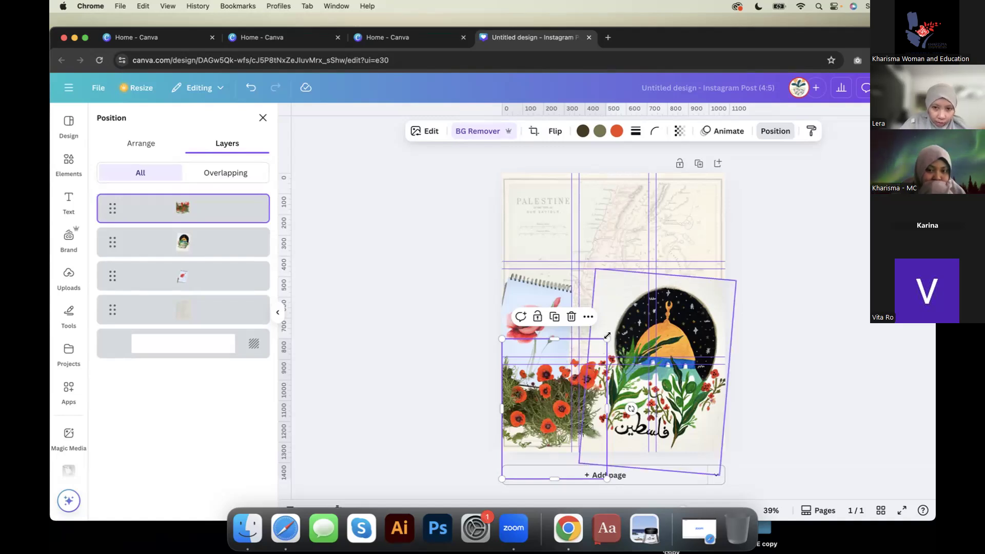
pyautogui.moveTo(604, 338); pyautogui.dragTo(606, 340)
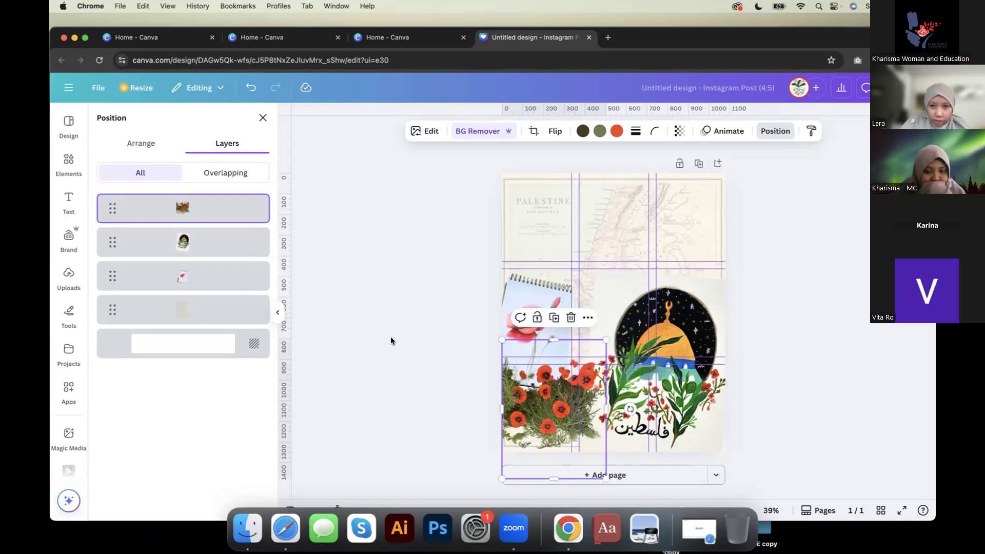
pyautogui.press('Escape')
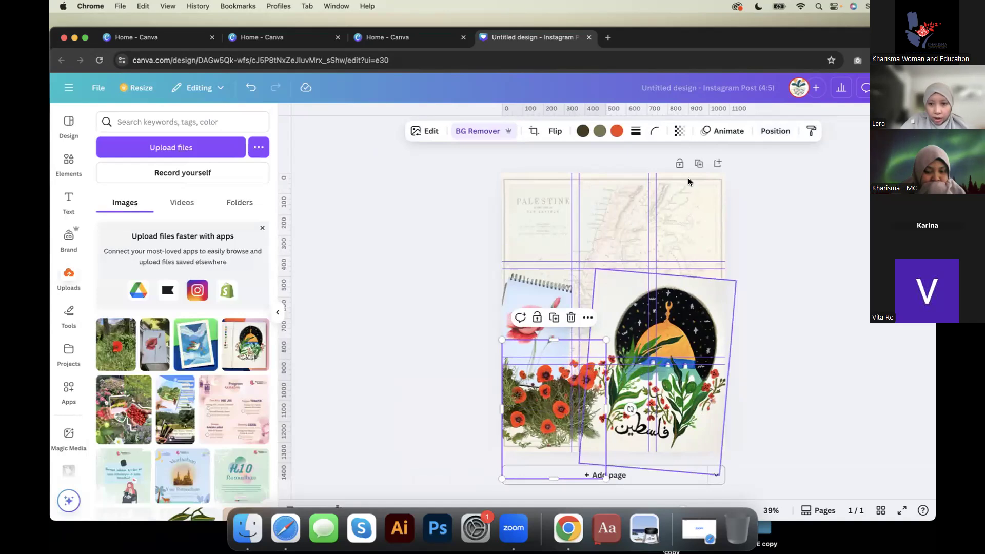
# Step: Add the uploaded photo of the framed dove-in-the-clouds painting and remove its background
pyautogui.click(194, 354)
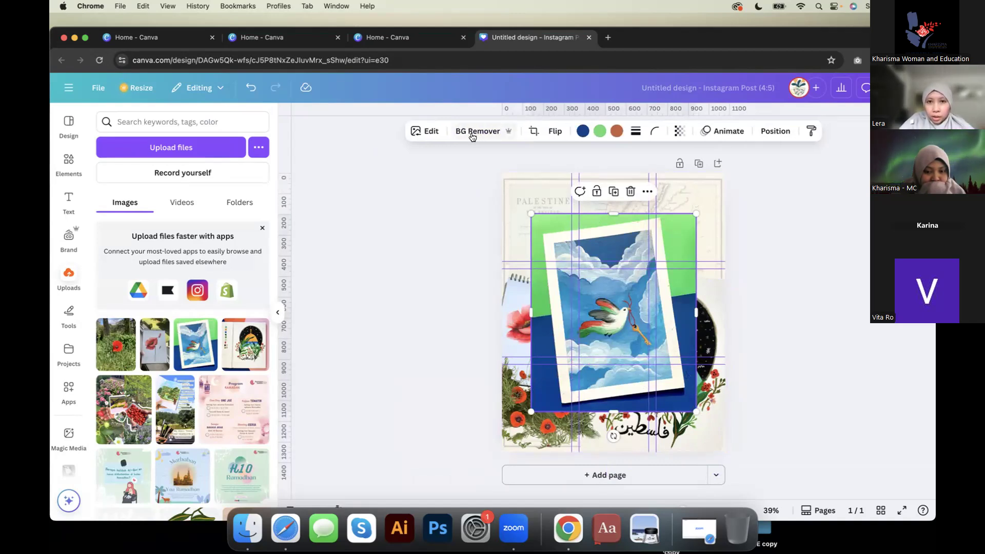
pyautogui.click(473, 135)
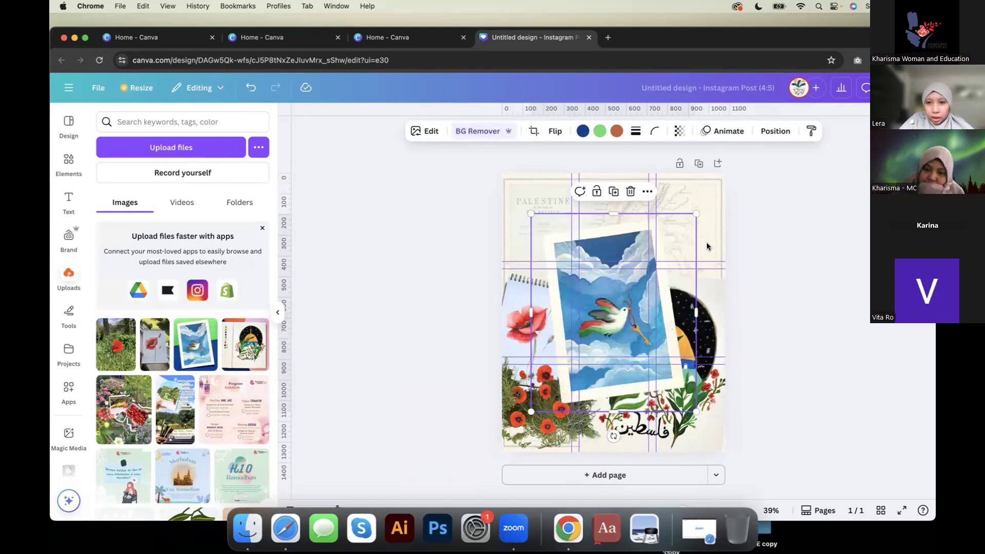
# Step: Shrink the dove painting to roughly half its size, tilt it slightly clockwise and place it between the poppy sketchbook and the dome painting
pyautogui.moveTo(680, 236); pyautogui.dragTo(600, 292)
pyautogui.moveTo(639, 256); pyautogui.dragTo(638, 263)
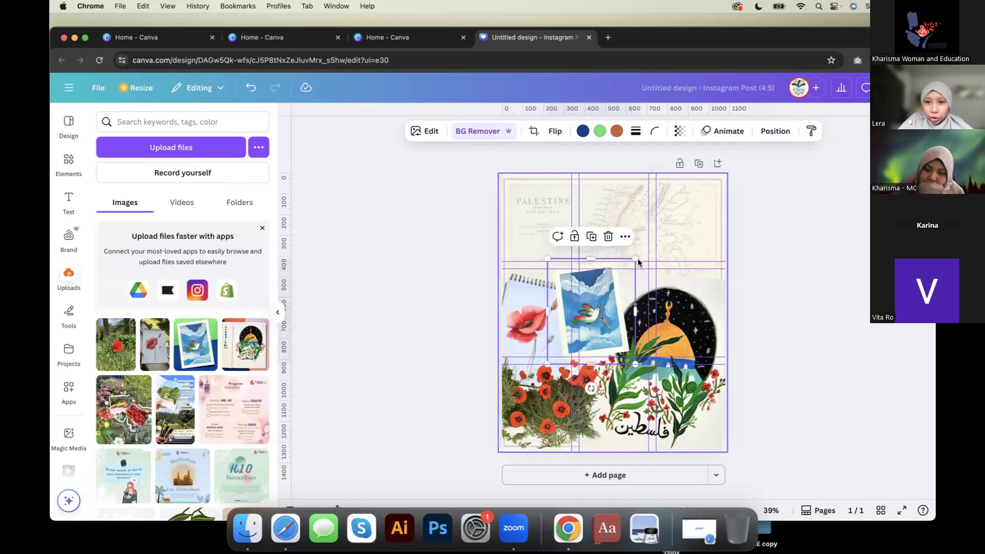
pyautogui.moveTo(591, 388); pyautogui.dragTo(583, 396)
pyautogui.moveTo(605, 297); pyautogui.dragTo(609, 294)
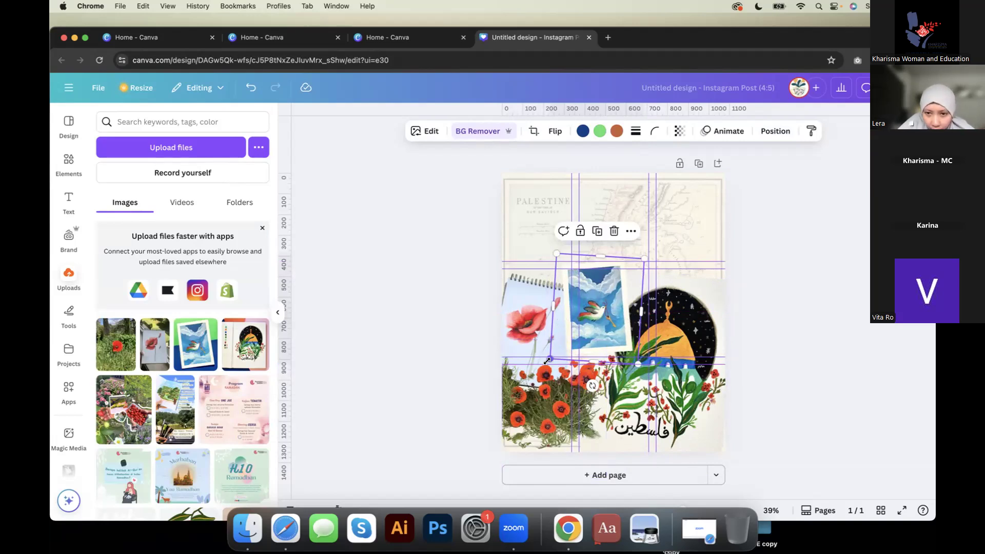
# Step: Nudge the dove painting slightly right toward the dome painting and reduce its size marginally
pyautogui.scroll(5, 601, 286)
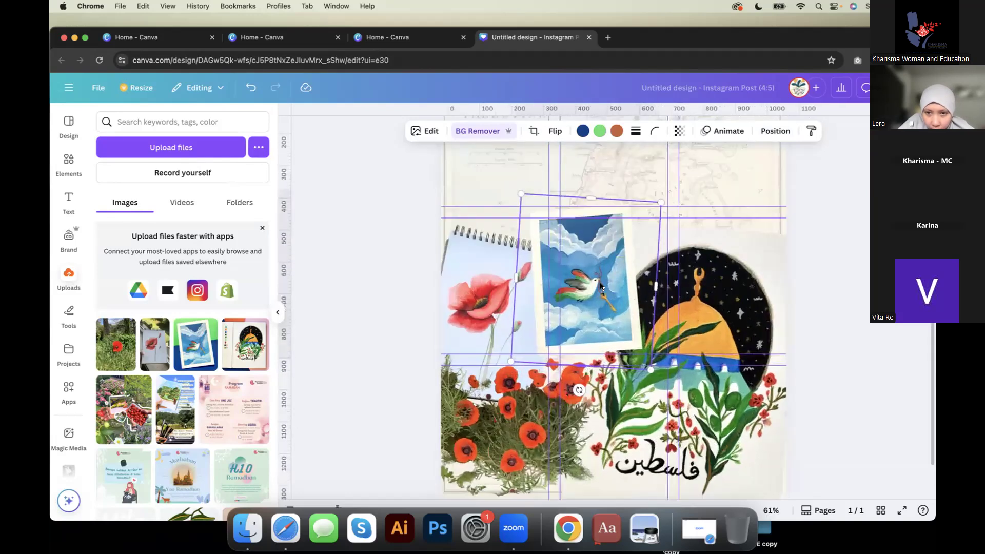
pyautogui.moveTo(601, 286); pyautogui.dragTo(602, 290)
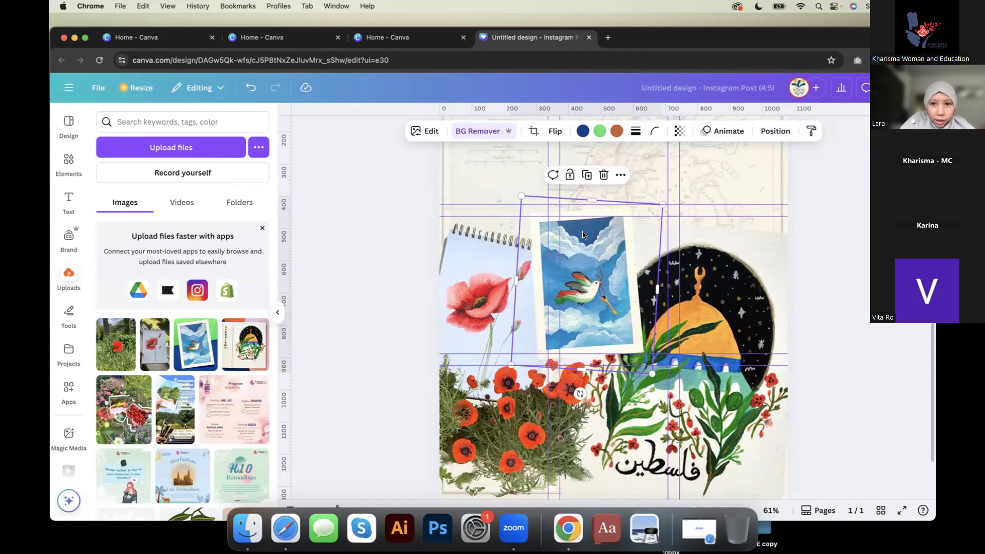
pyautogui.moveTo(589, 233); pyautogui.dragTo(599, 230)
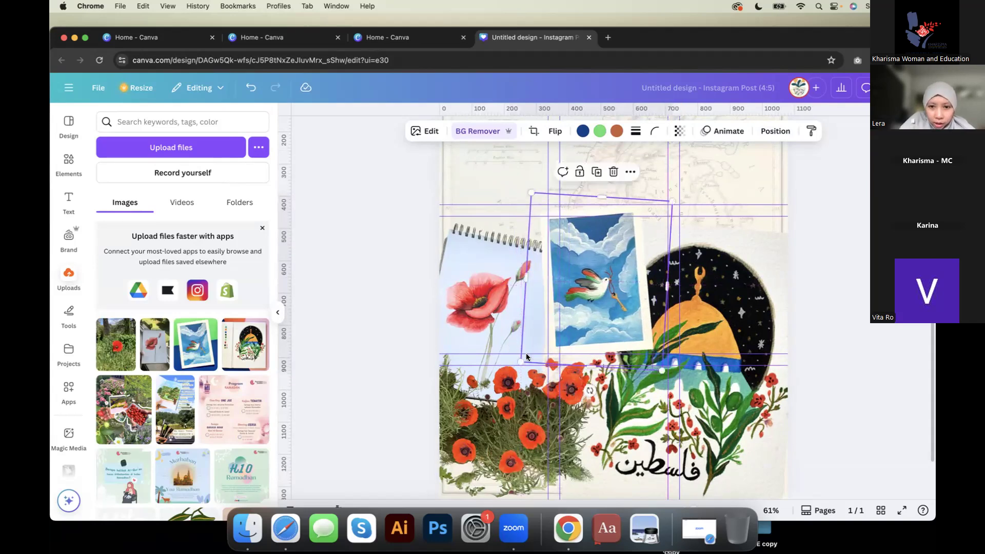
pyautogui.moveTo(518, 362); pyautogui.dragTo(525, 359)
# Step: Move the poppy sketchbook to the top of the layer order, above the dove painting and the poppy bush cutout
pyautogui.click(491, 287)
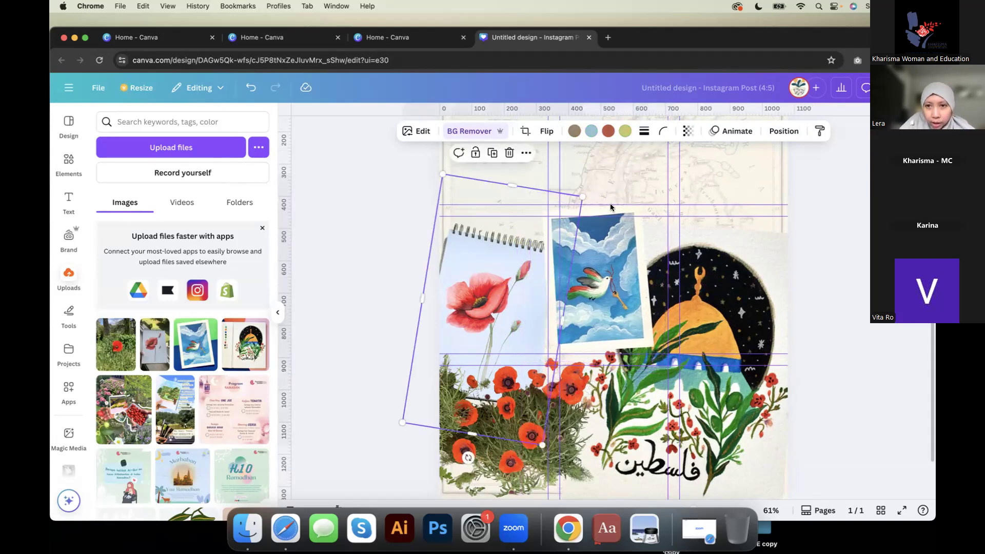
pyautogui.click(780, 132)
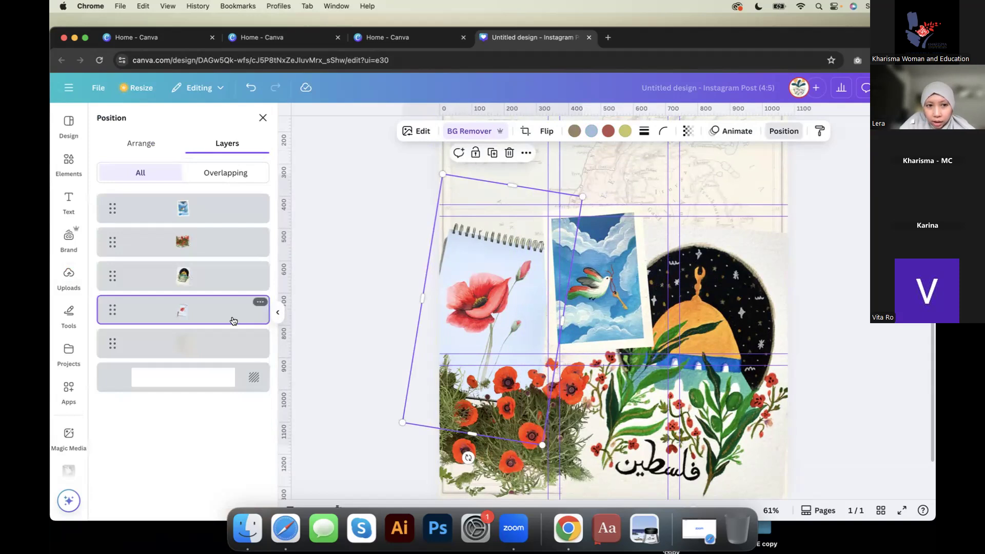
pyautogui.moveTo(232, 307); pyautogui.dragTo(235, 205)
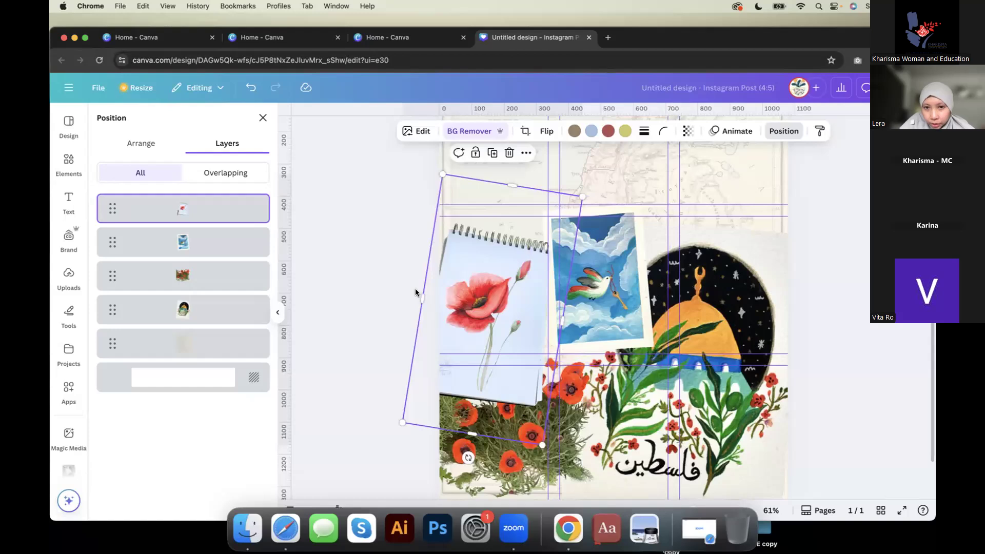
pyautogui.press('Escape')
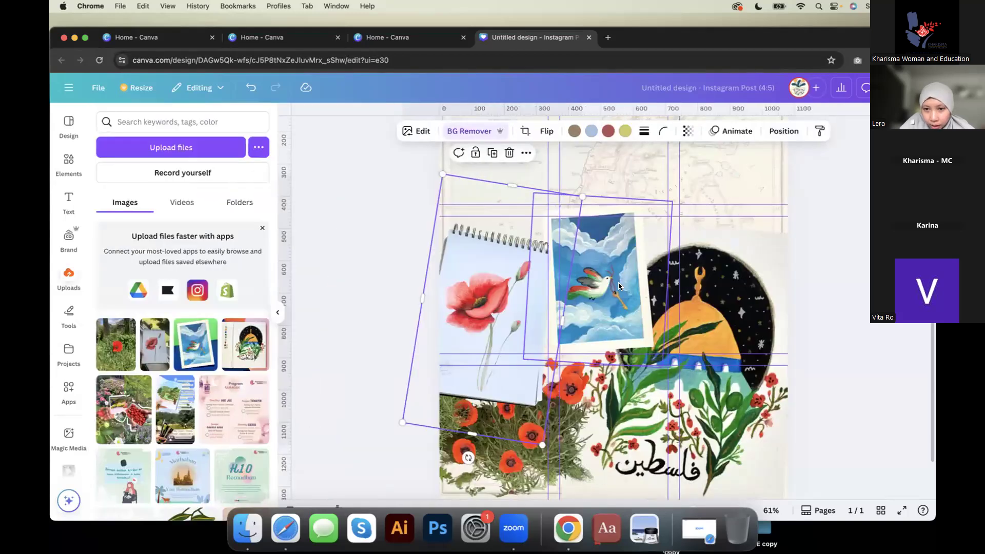
# Step: Lower the dove painting slightly, shrink it a little more and fine-tune its tilt beside the sketchbook
pyautogui.click(617, 283)
pyautogui.moveTo(618, 282); pyautogui.dragTo(617, 288)
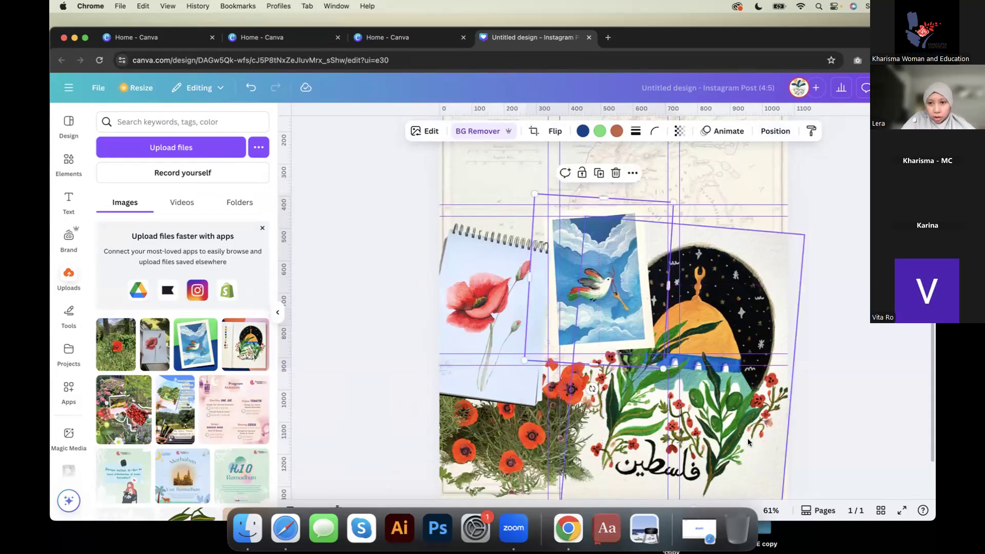
pyautogui.moveTo(665, 368); pyautogui.dragTo(654, 353)
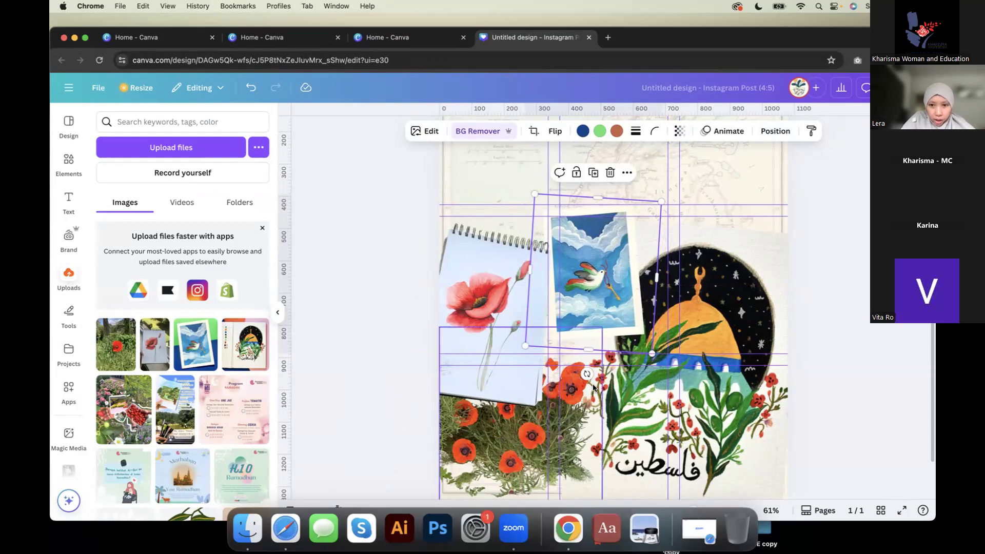
pyautogui.moveTo(585, 374); pyautogui.dragTo(586, 374)
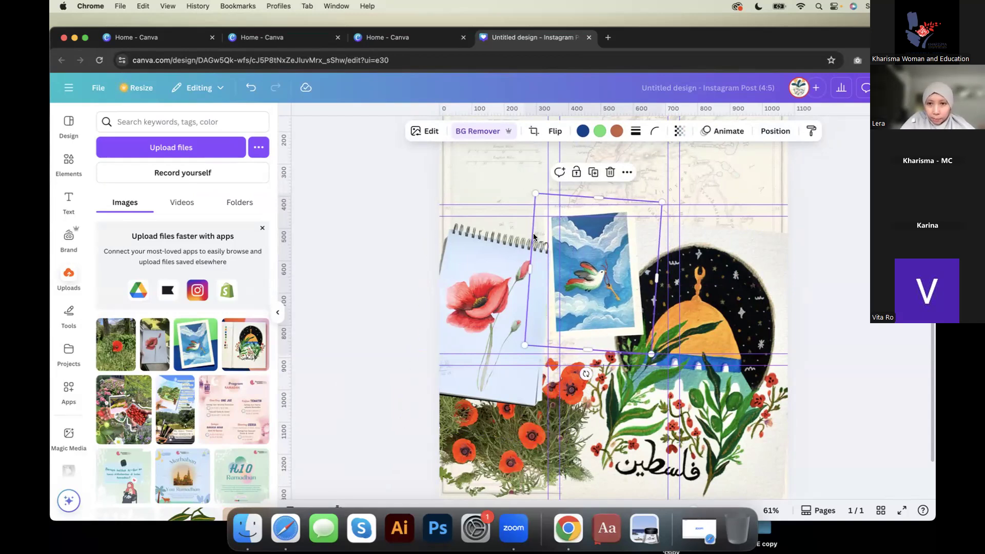
# Step: Examine the cut-out edges of the dove painting and its overlap with the neighbouring pictures at close range
pyautogui.scroll(5, 612, 236)
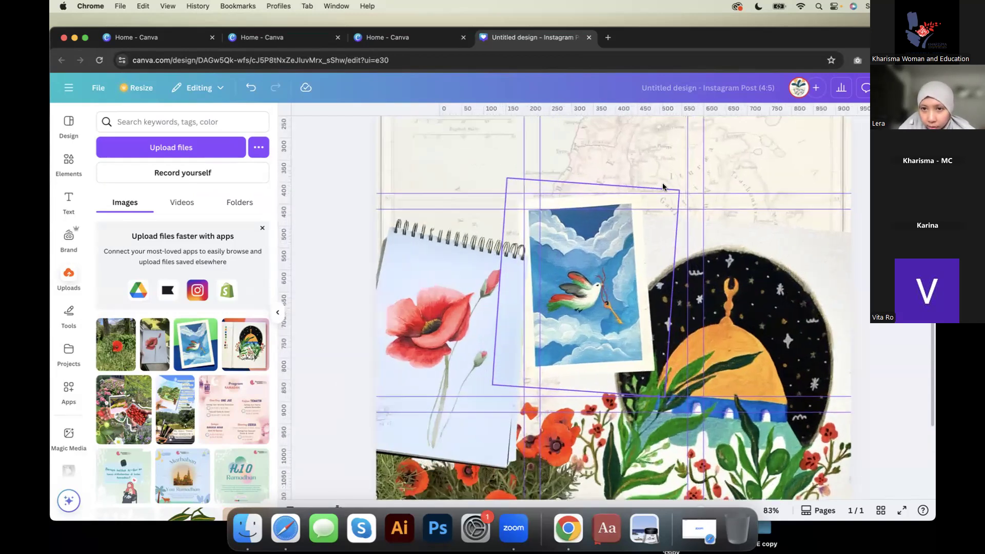
pyautogui.scroll(4, 663, 186)
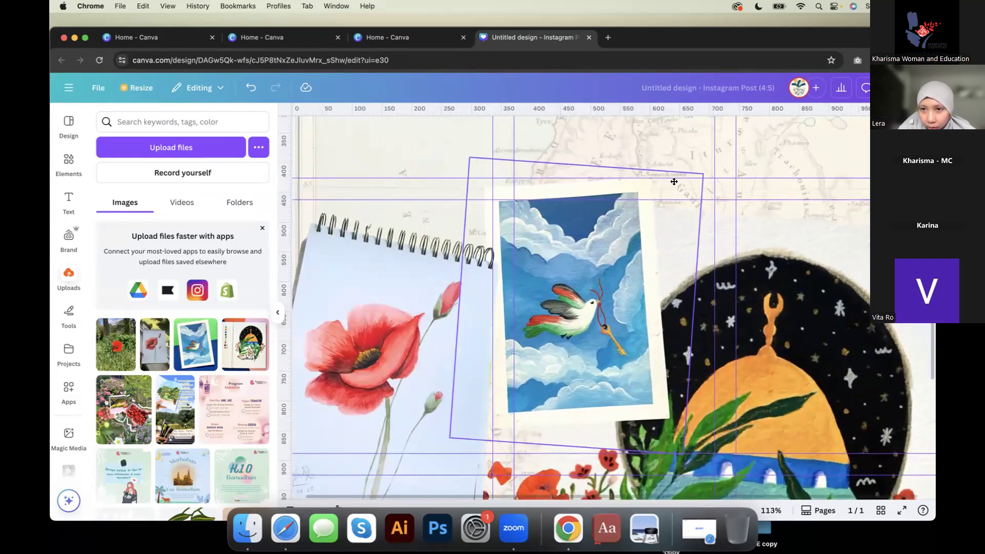
pyautogui.scroll(5, 674, 182)
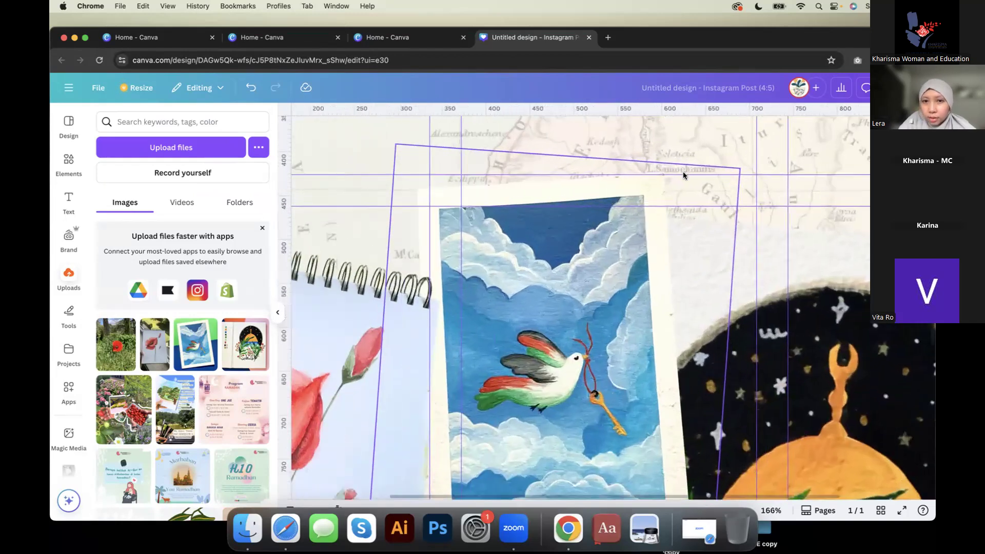
pyautogui.scroll(4, 684, 175)
pyautogui.scroll(-4, 683, 175)
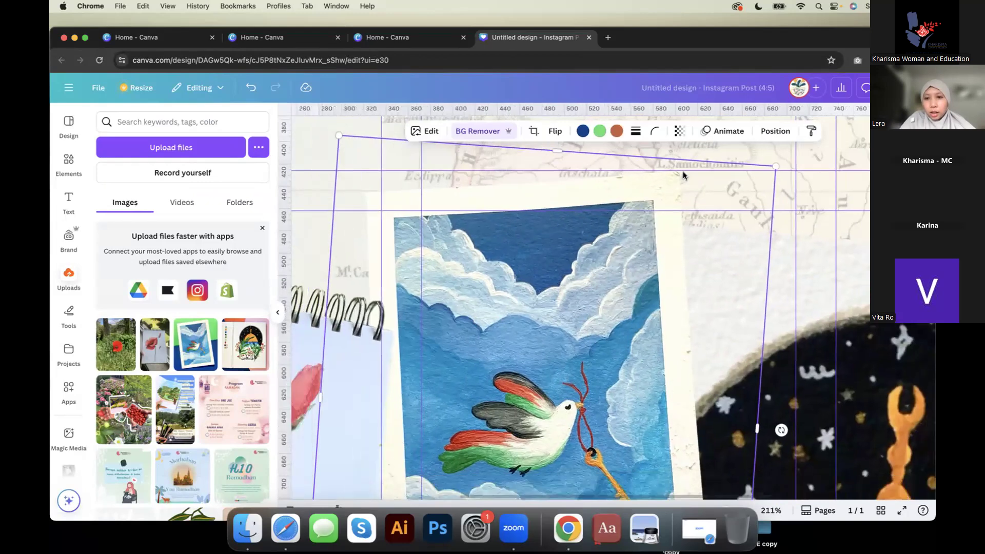
pyautogui.scroll(-4, 657, 242)
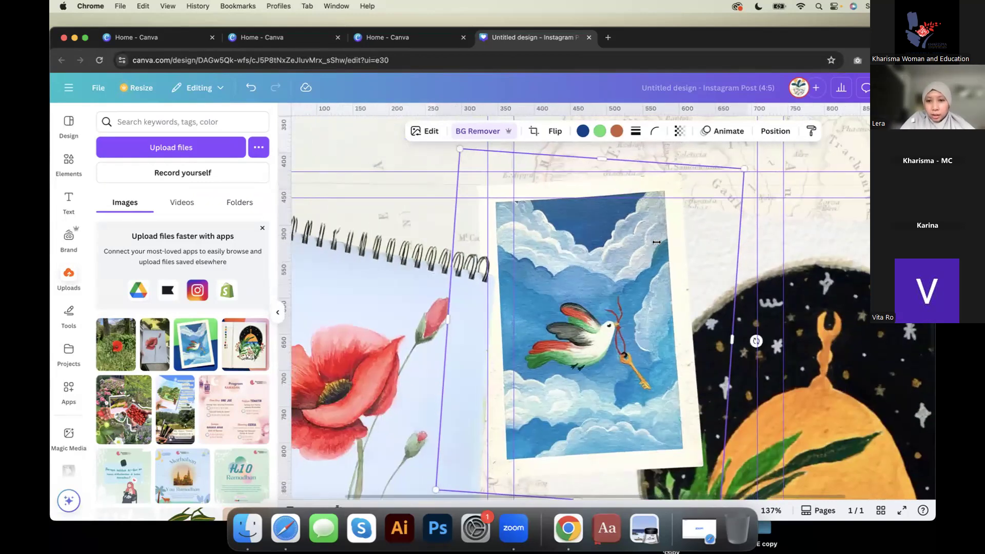
pyautogui.scroll(-1, 346, 345)
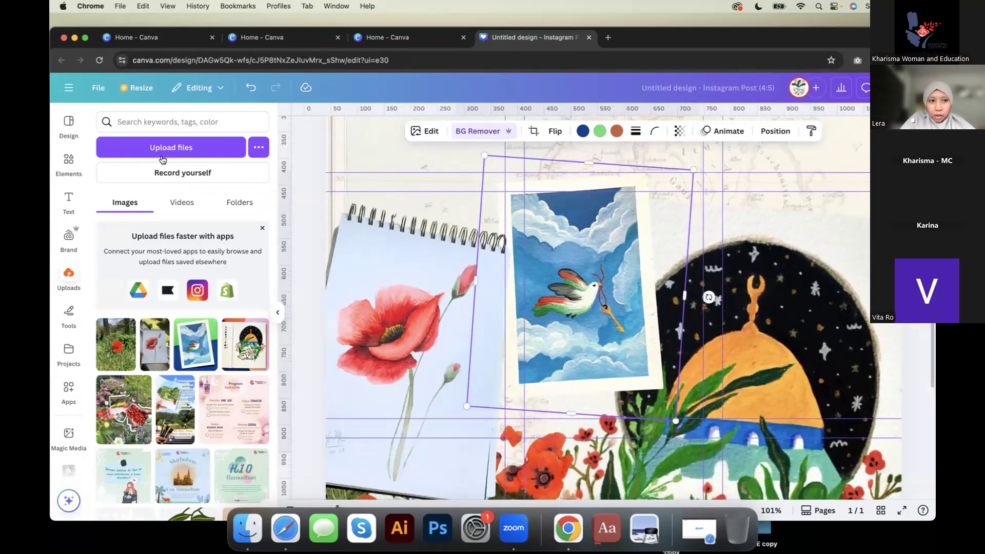
pyautogui.scroll(-2, 68, 200)
pyautogui.scroll(-2, 69, 161)
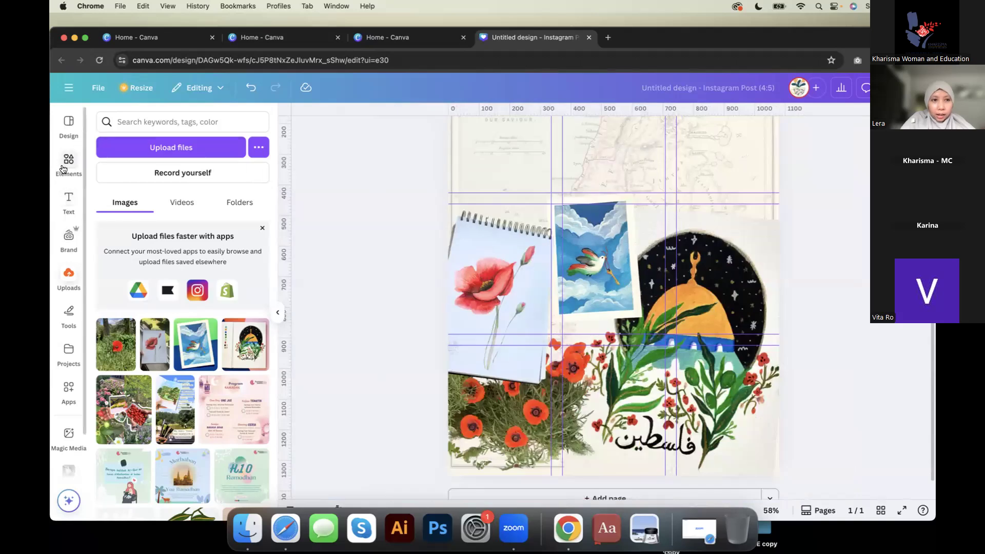
# Step: Search the photo elements for "palestine flag"
pyautogui.click(67, 162)
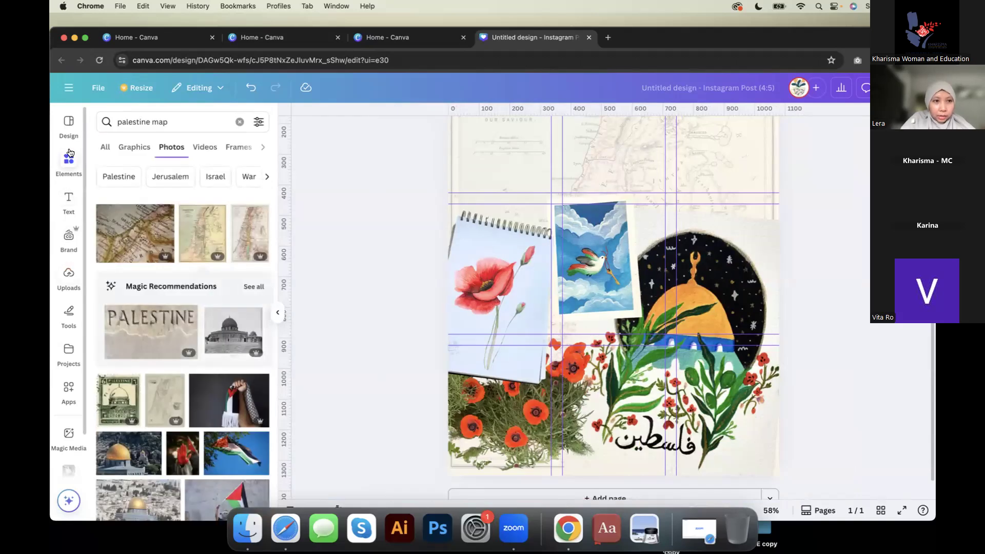
pyautogui.click(144, 148)
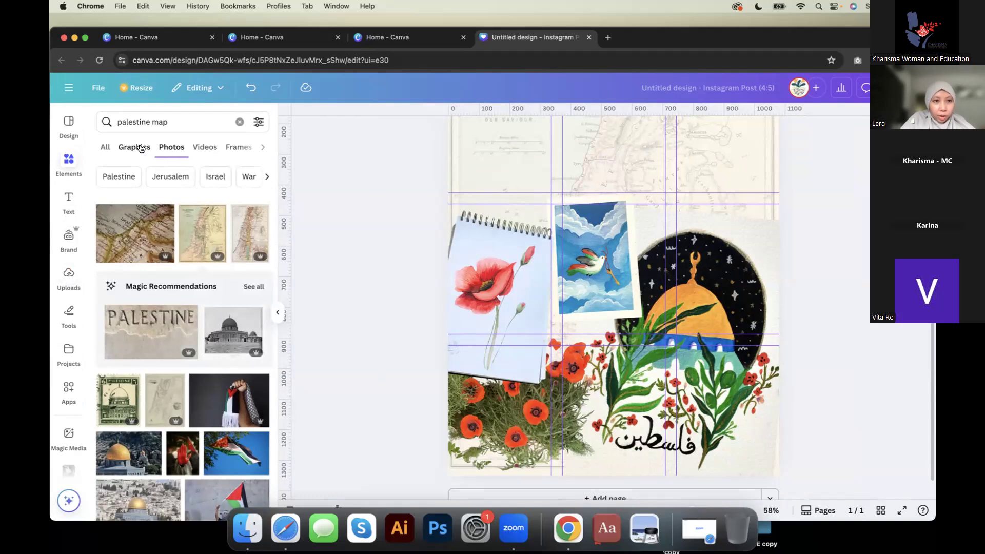
pyautogui.click(175, 149)
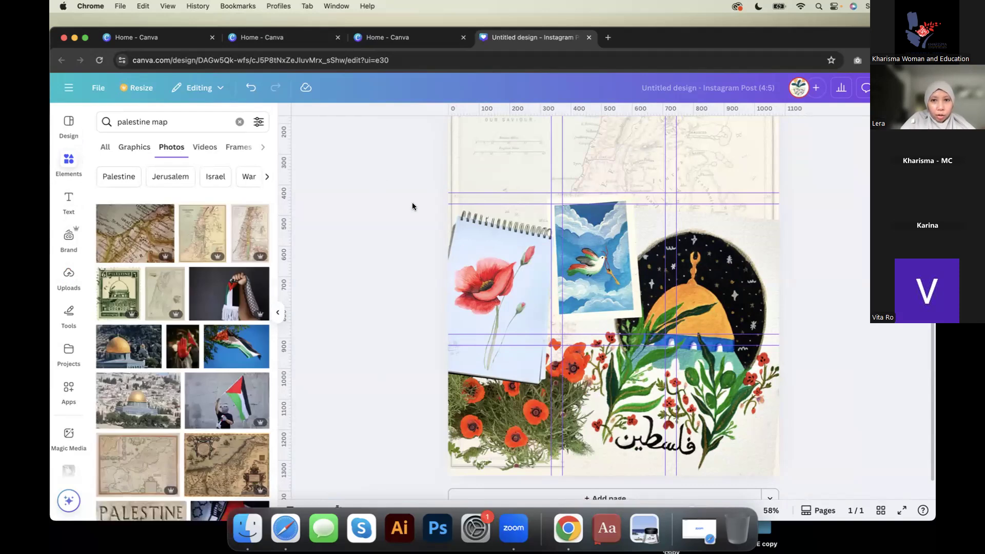
pyautogui.scroll(-3, 412, 202)
pyautogui.click(163, 123)
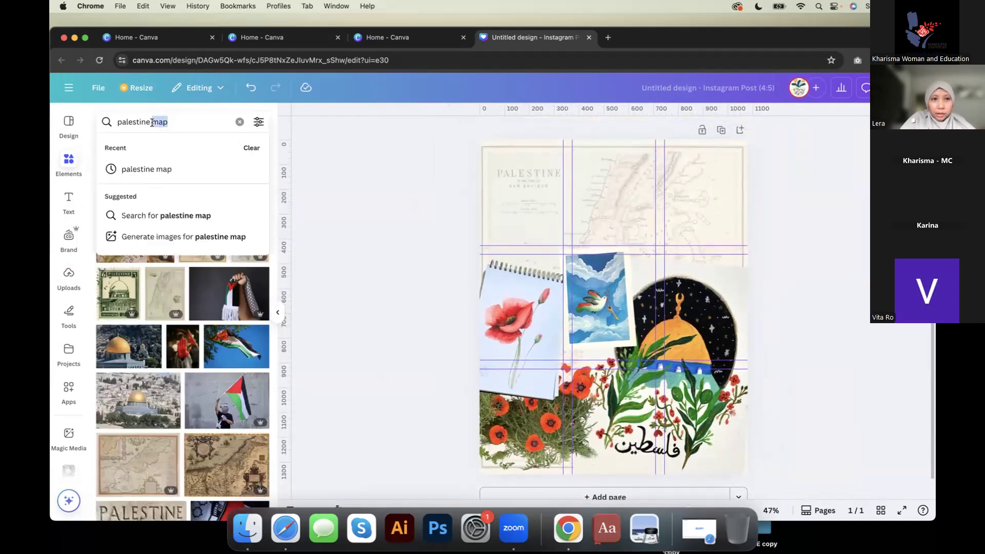
pyautogui.write('FLAG')
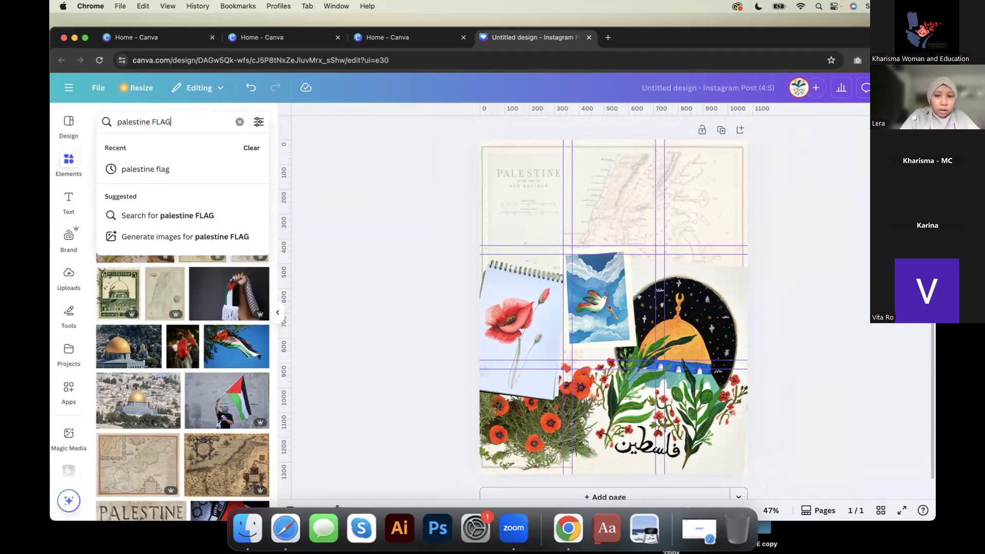
pyautogui.click(134, 172)
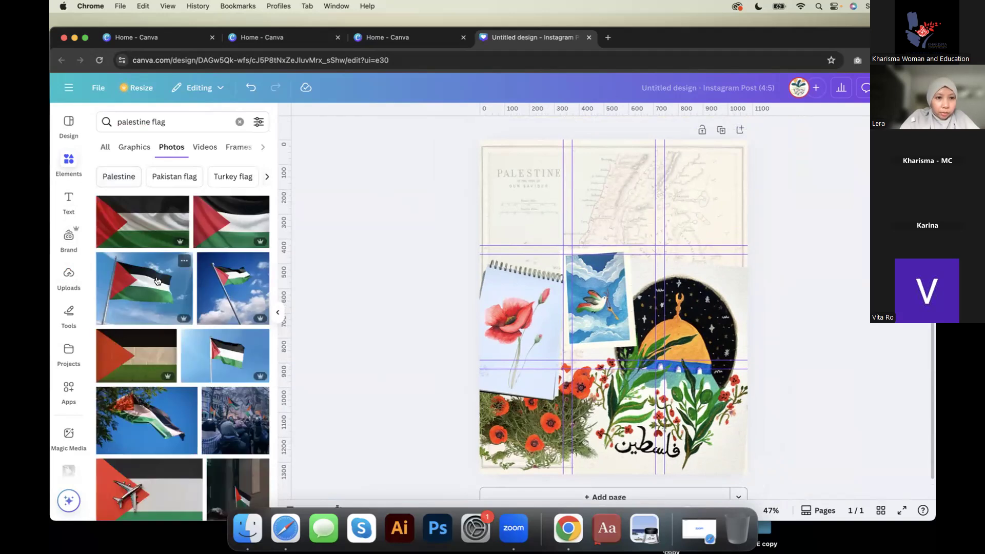
# Step: Browse the flag photos and add the one of the Palestinian flag waving beside tree branches against a blue sky
pyautogui.scroll(-2, 158, 280)
pyautogui.scroll(-2, 157, 281)
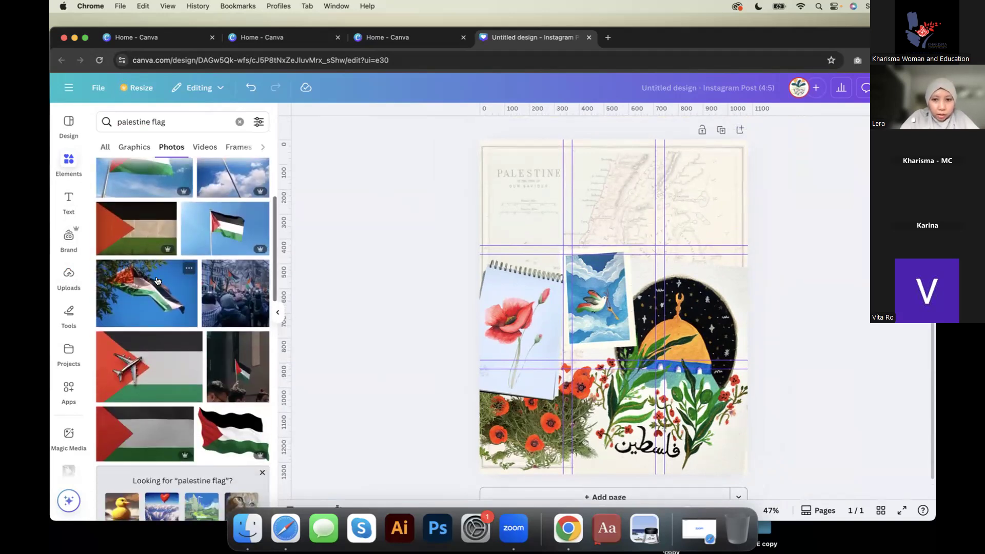
pyautogui.scroll(-3, 157, 281)
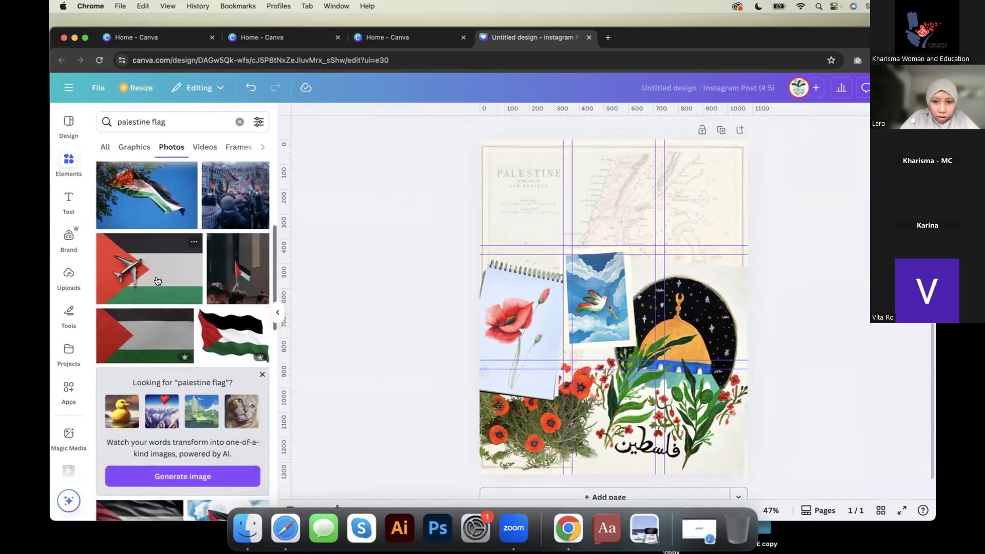
pyautogui.scroll(-3, 158, 280)
pyautogui.scroll(-5, 158, 281)
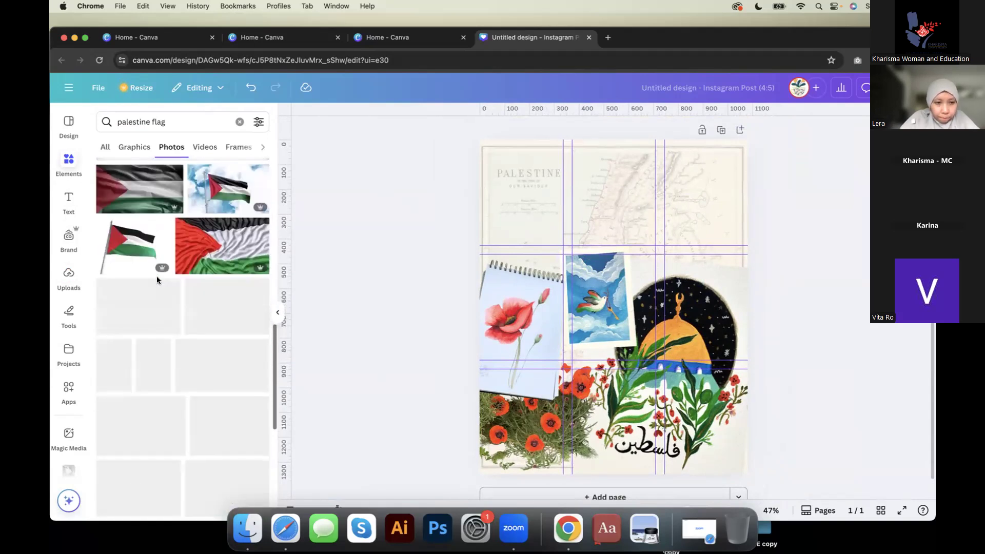
pyautogui.scroll(6, 157, 281)
pyautogui.scroll(10, 157, 280)
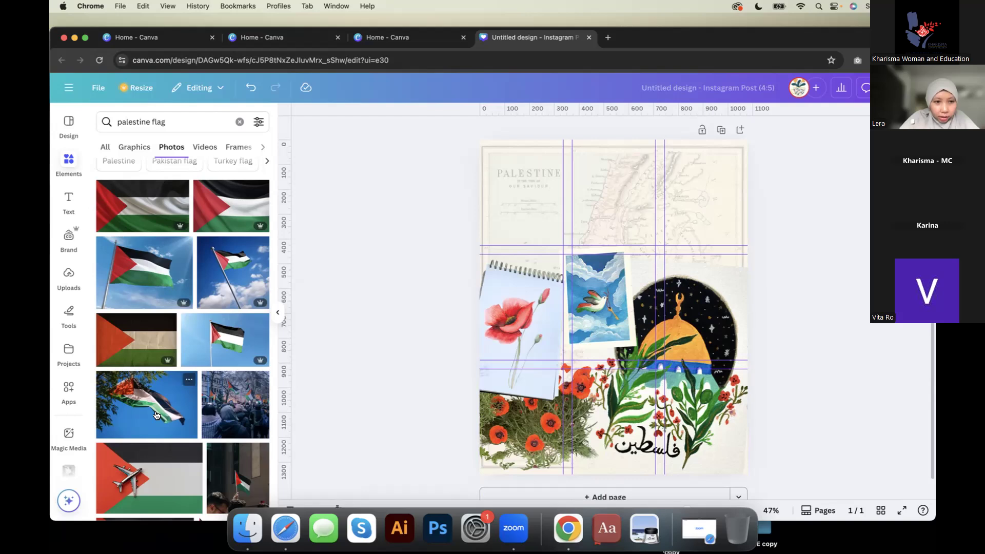
pyautogui.click(132, 402)
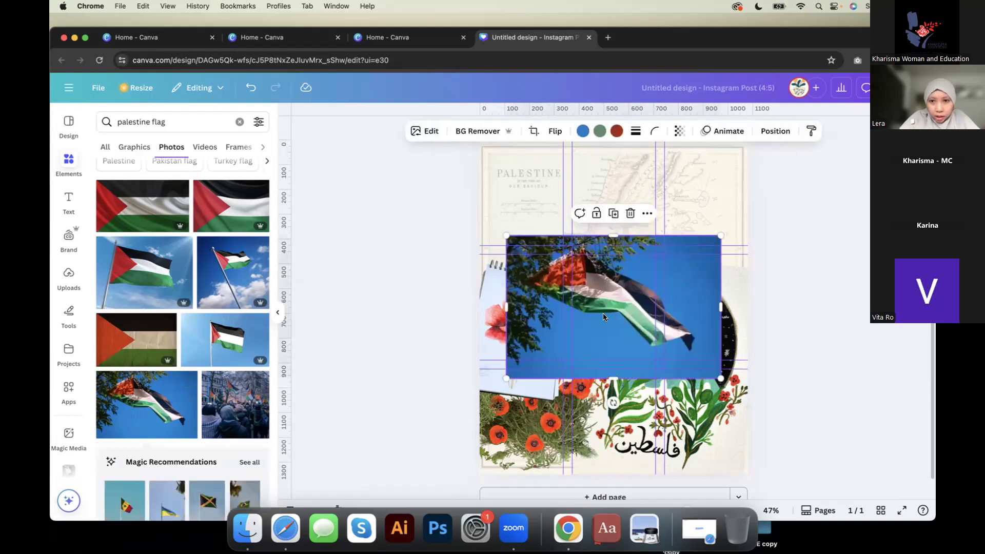
# Step: Remove the flag photo's background and place the cutout over the upper middle of the collage, overlapping the dove and dome paintings
pyautogui.moveTo(604, 313); pyautogui.dragTo(604, 244)
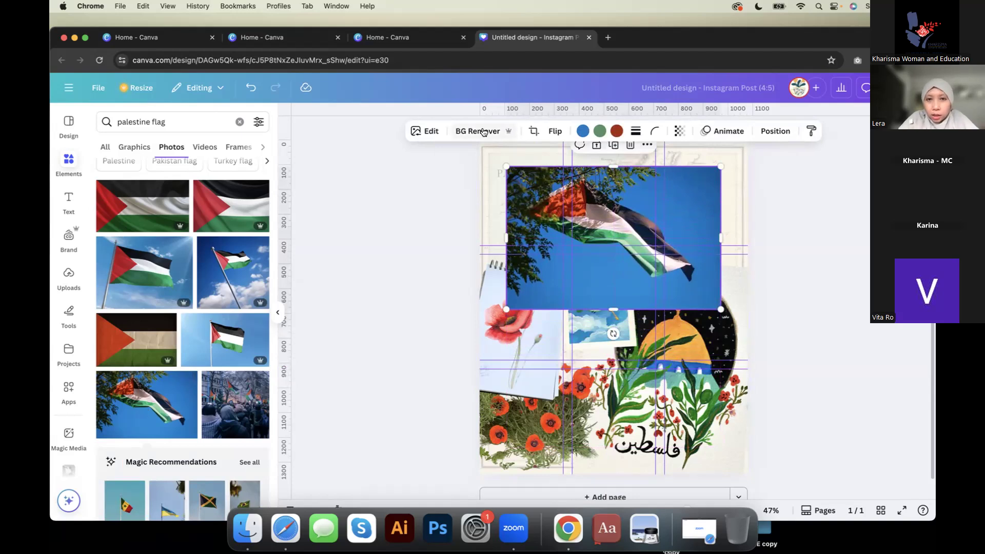
pyautogui.click(477, 131)
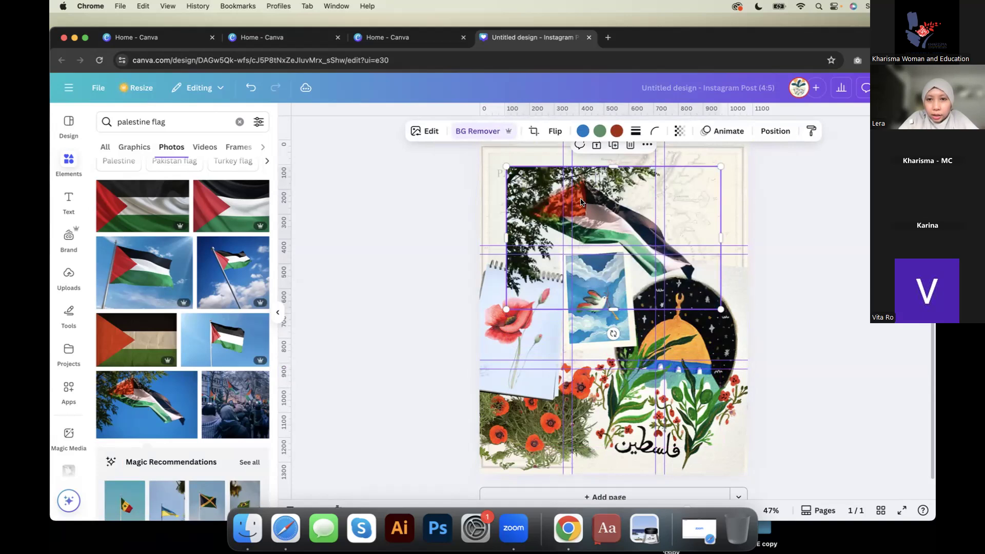
pyautogui.scroll(1, 582, 205)
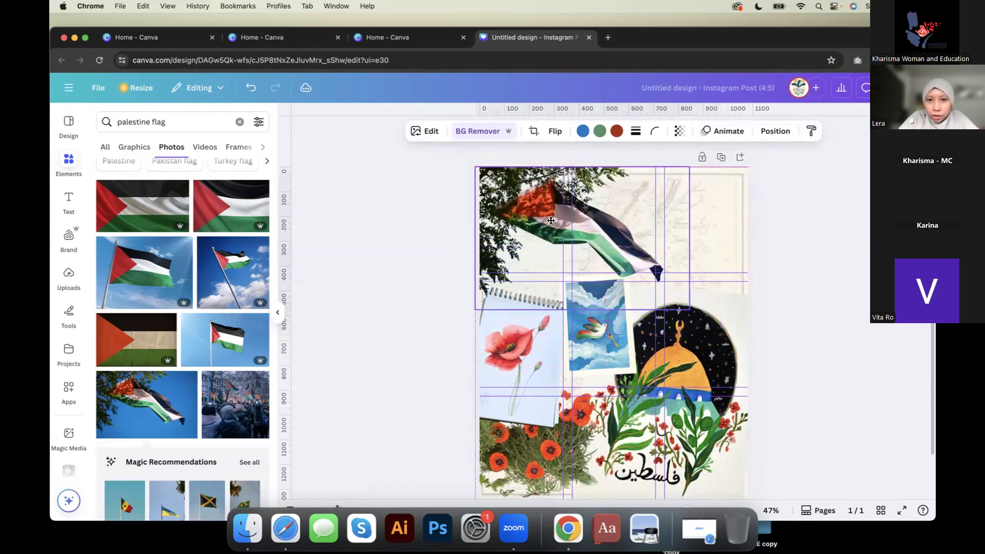
pyautogui.moveTo(562, 229); pyautogui.dragTo(603, 269)
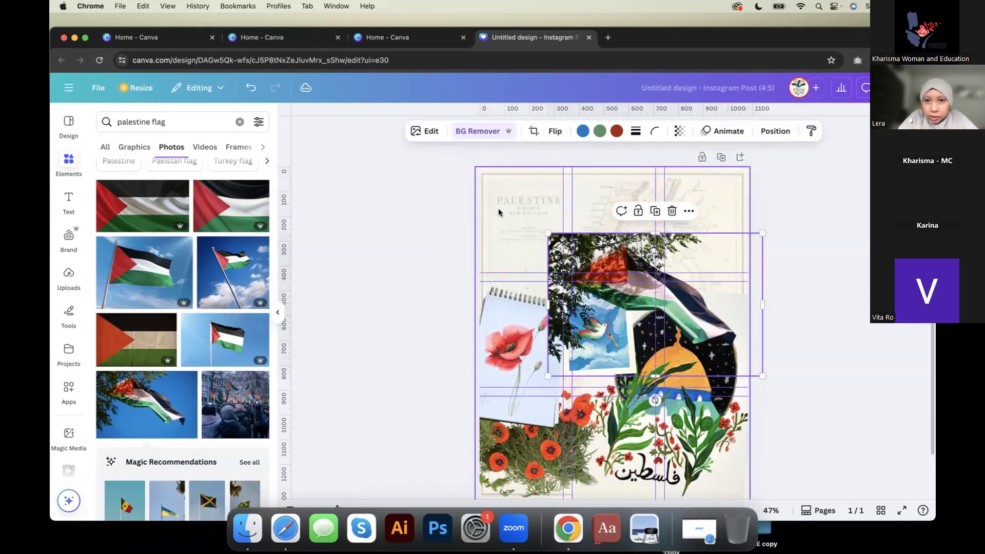
pyautogui.moveTo(609, 313); pyautogui.dragTo(587, 290)
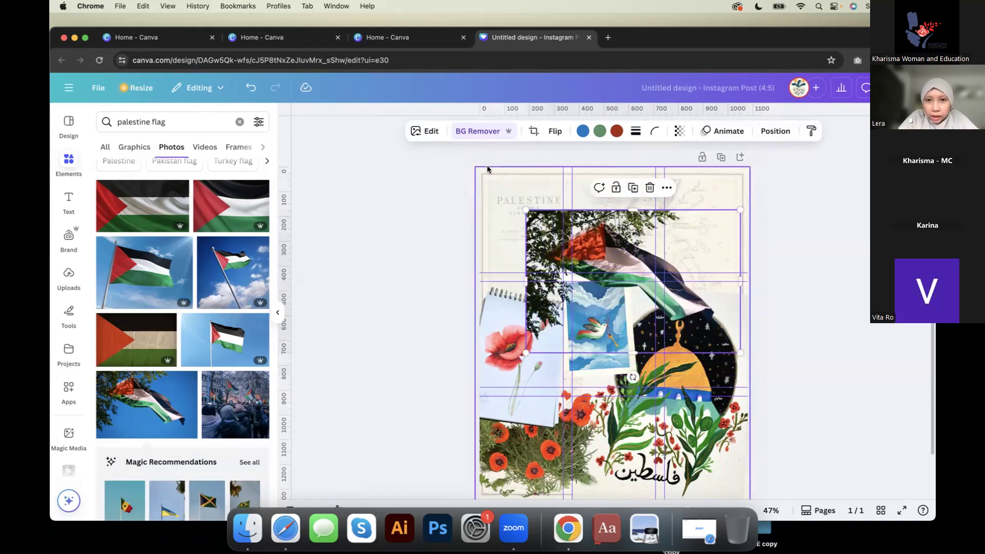
# Step: Flip the flag cutout horizontally, move it into the page's upper right corner and scale it down slightly
pyautogui.click(553, 132)
pyautogui.click(549, 159)
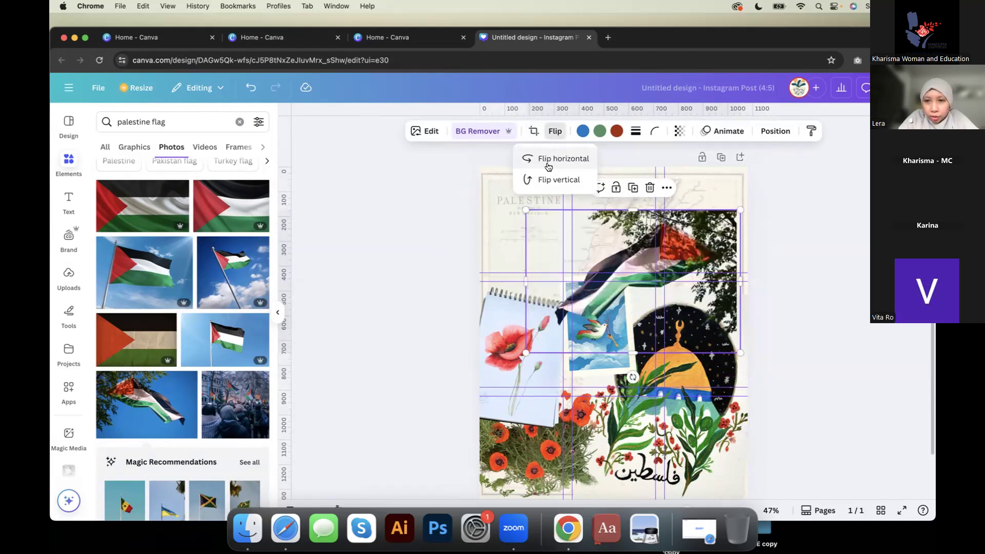
pyautogui.moveTo(658, 247); pyautogui.dragTo(658, 235)
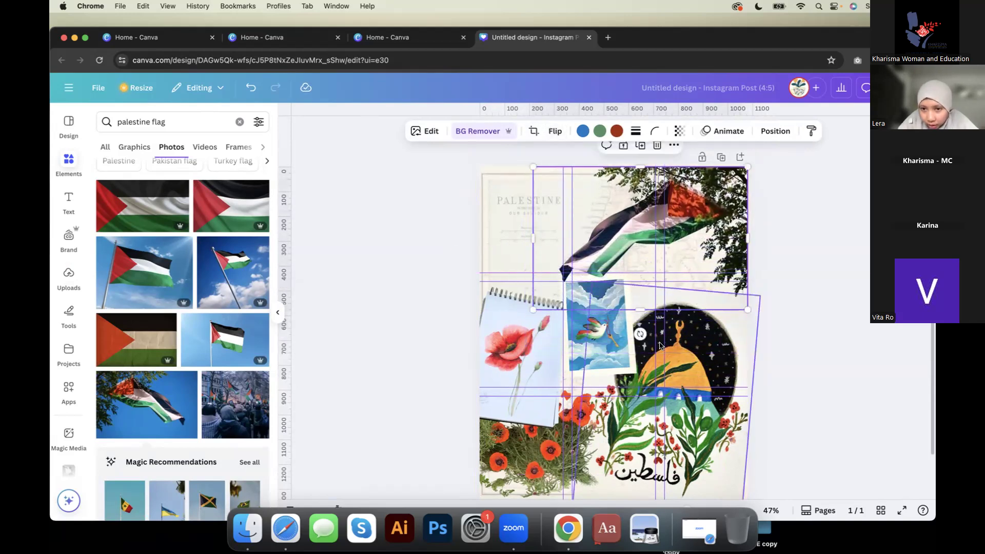
pyautogui.moveTo(534, 310); pyautogui.dragTo(547, 299)
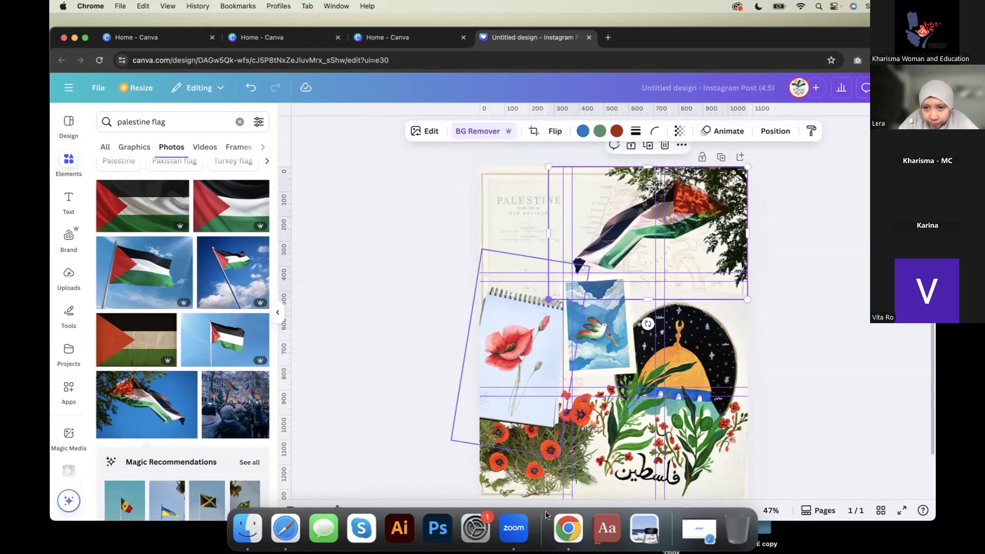
# Step: Rotate the dome painting slightly counterclockwise so that it stands straighter on the page
pyautogui.scroll(-2, 603, 273)
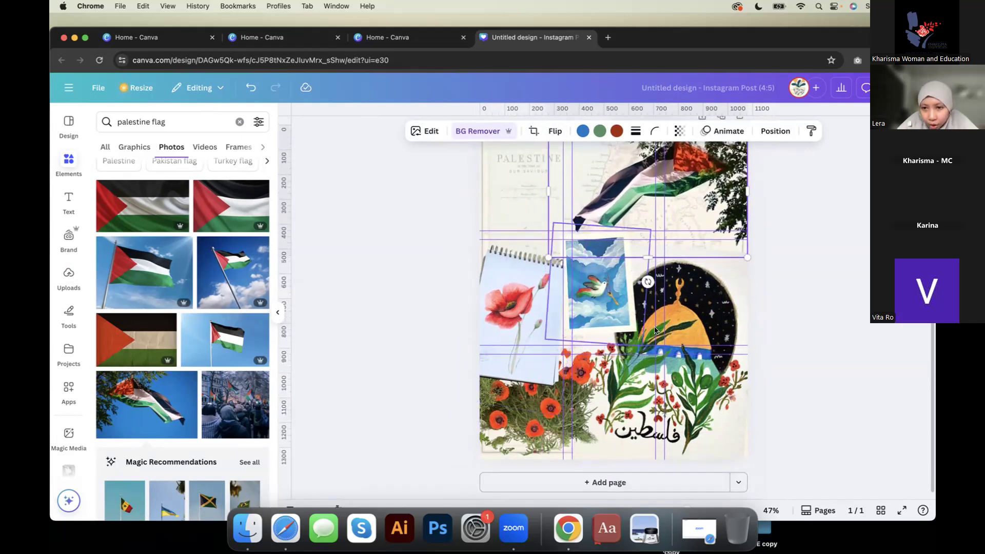
pyautogui.click(728, 426)
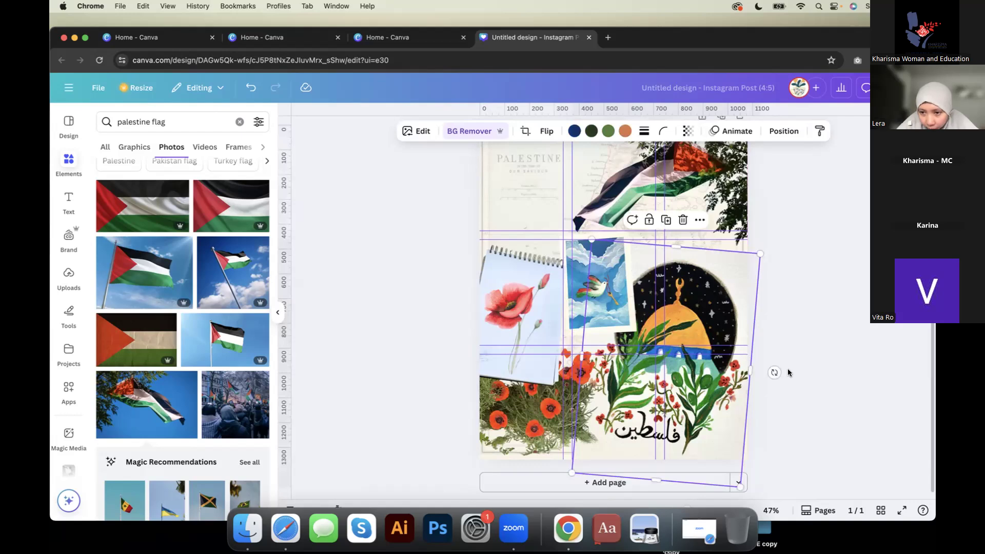
pyautogui.moveTo(775, 373); pyautogui.dragTo(776, 370)
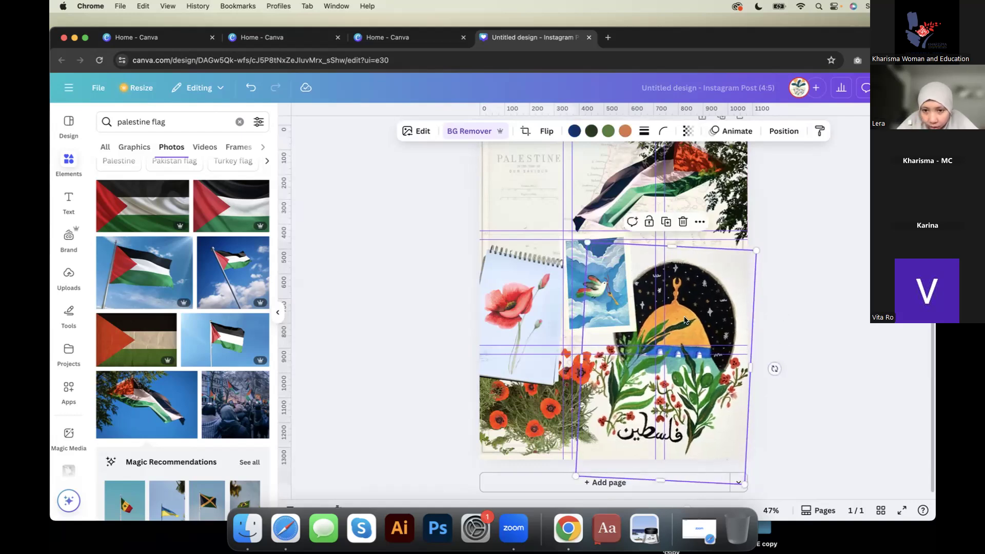
pyautogui.click(457, 385)
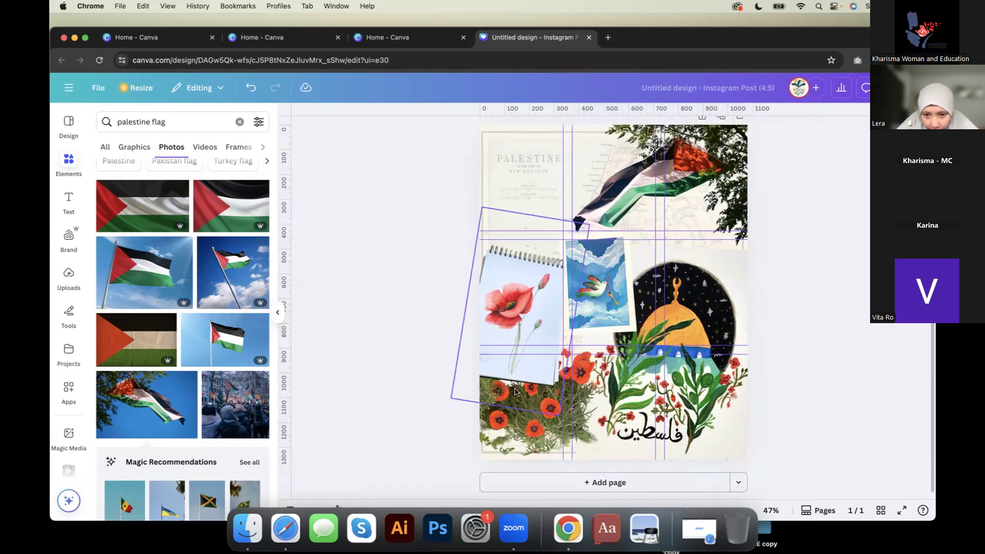
# Step: Move the red poppy field cutout to the top of the layer order, in front of the spiral notebook painting
pyautogui.click(527, 427)
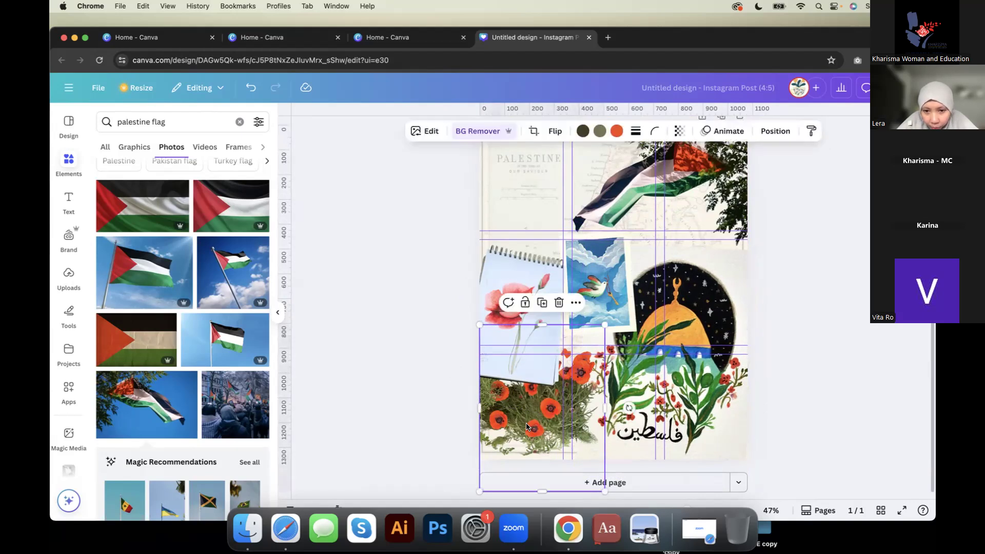
pyautogui.click(776, 131)
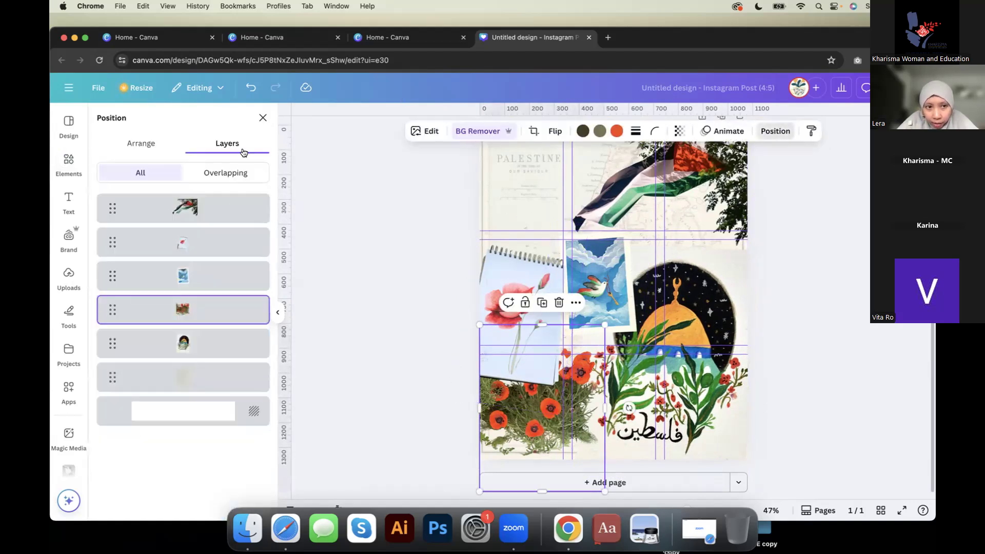
pyautogui.moveTo(210, 307); pyautogui.dragTo(210, 204)
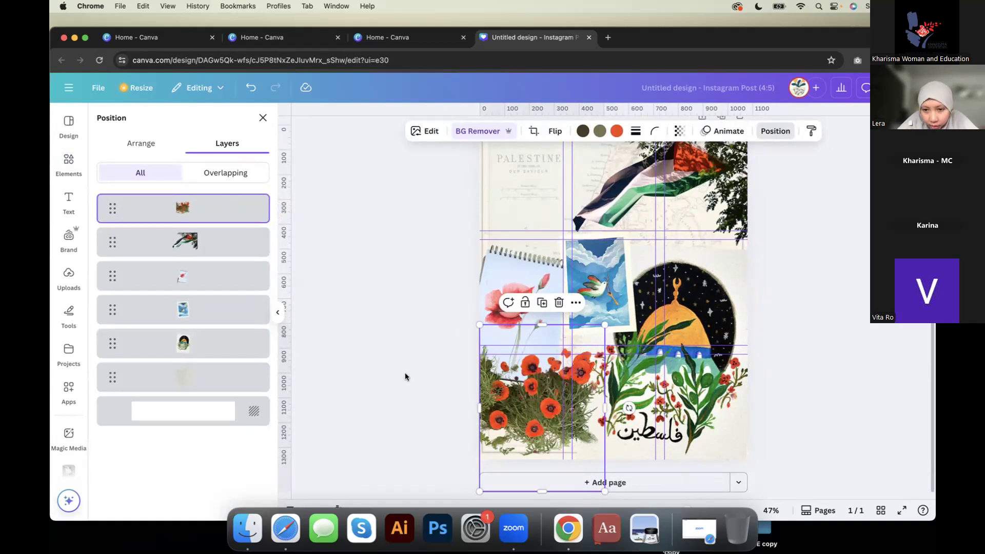
pyautogui.press('Escape')
pyautogui.click(412, 352)
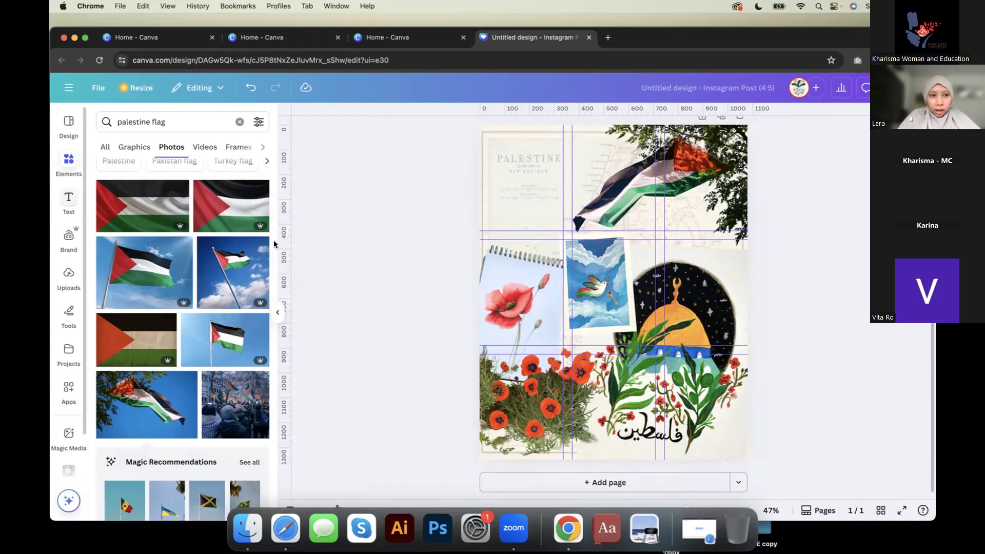
pyautogui.click(278, 312)
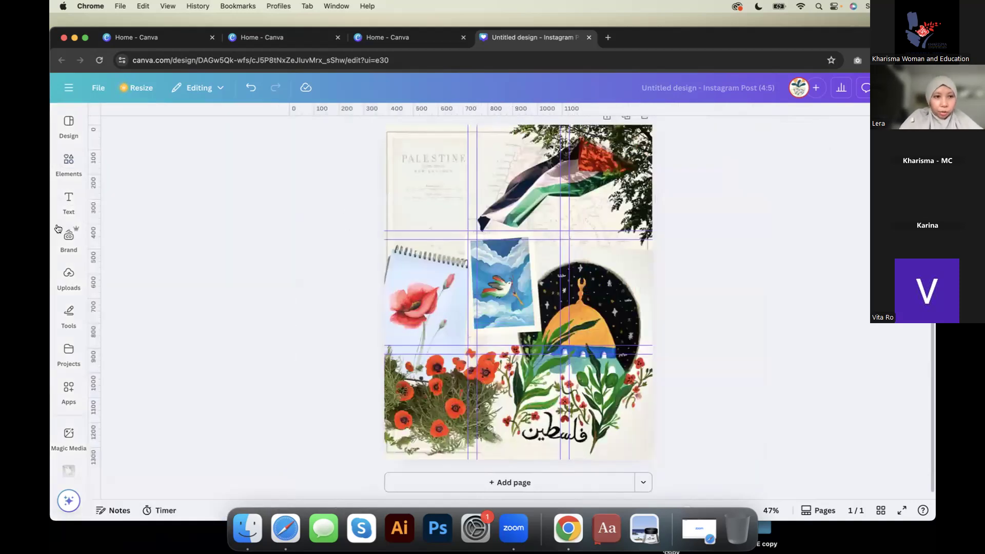
# Step: Browse the default text styles and the font combinations for lettering to use on the collage
pyautogui.moveTo(66, 207)
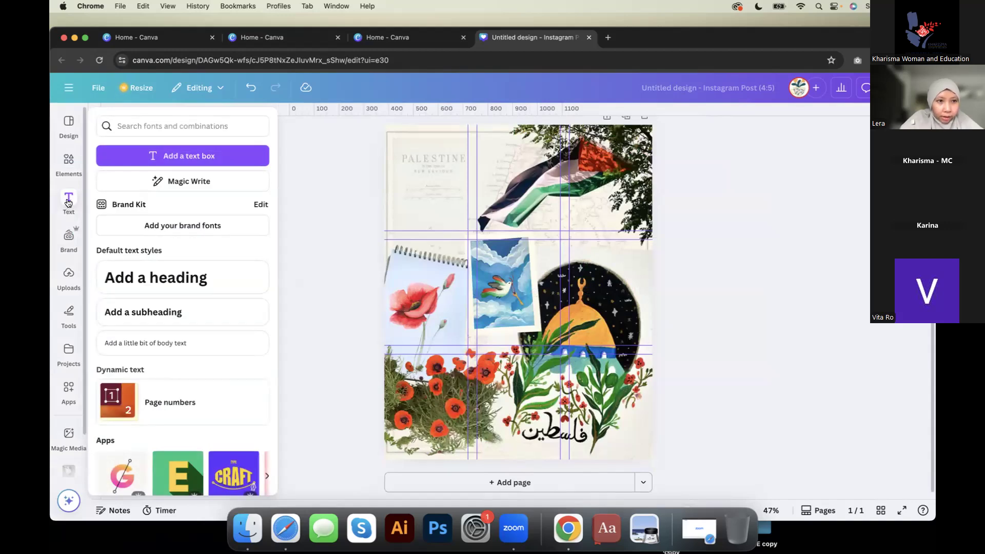
pyautogui.click(68, 203)
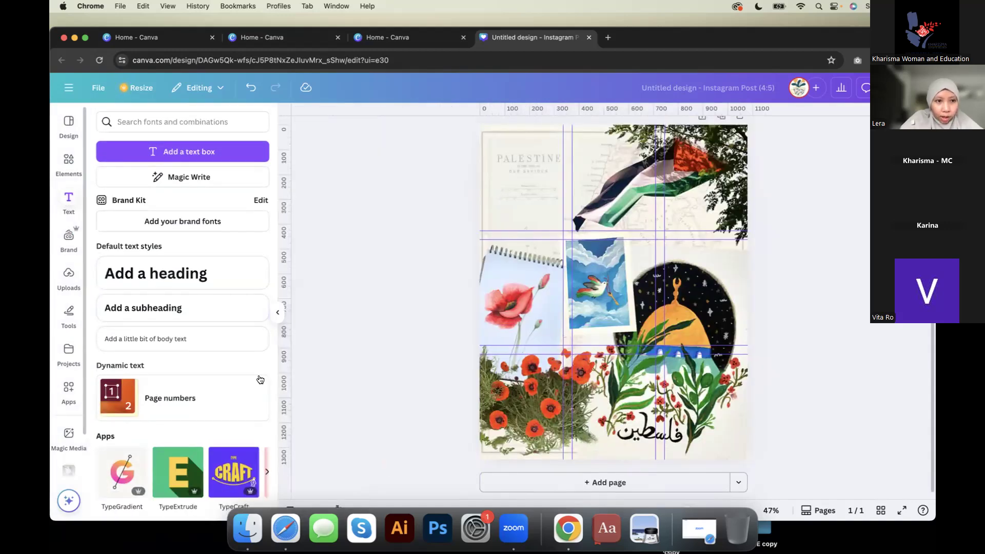
pyautogui.scroll(-2, 260, 379)
pyautogui.scroll(2, 260, 379)
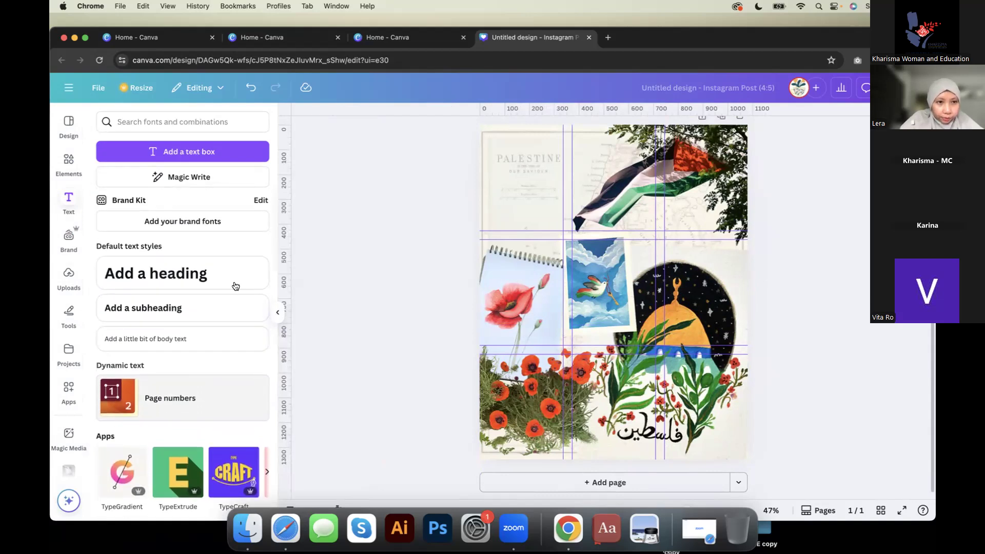
pyautogui.scroll(-2, 236, 286)
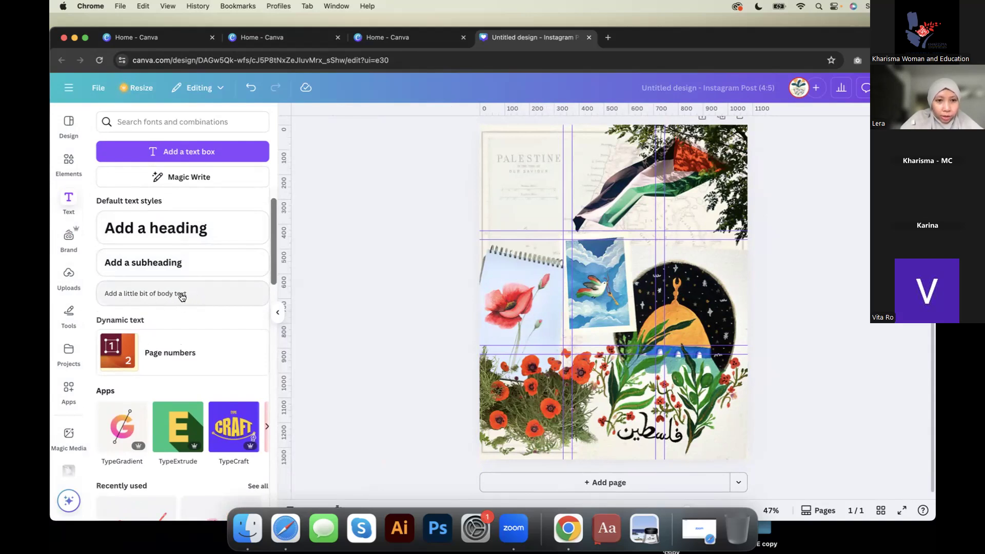
pyautogui.scroll(-1, 214, 294)
pyautogui.scroll(-5, 214, 299)
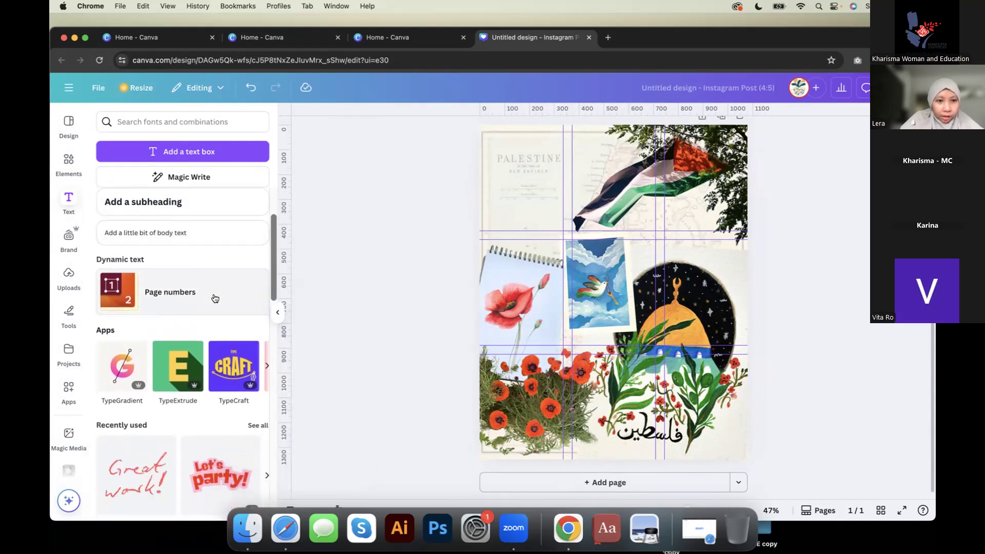
pyautogui.scroll(-8, 215, 299)
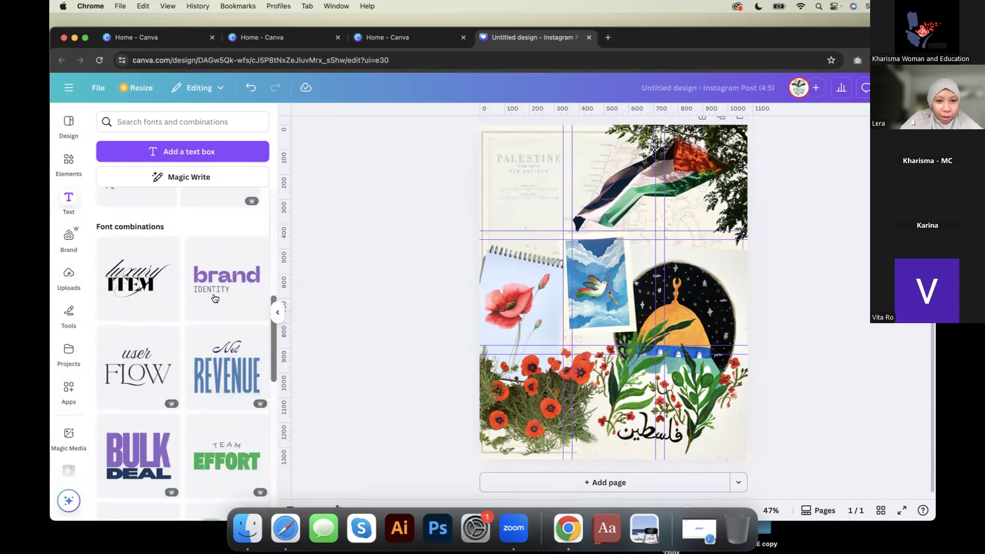
pyautogui.scroll(-10, 215, 299)
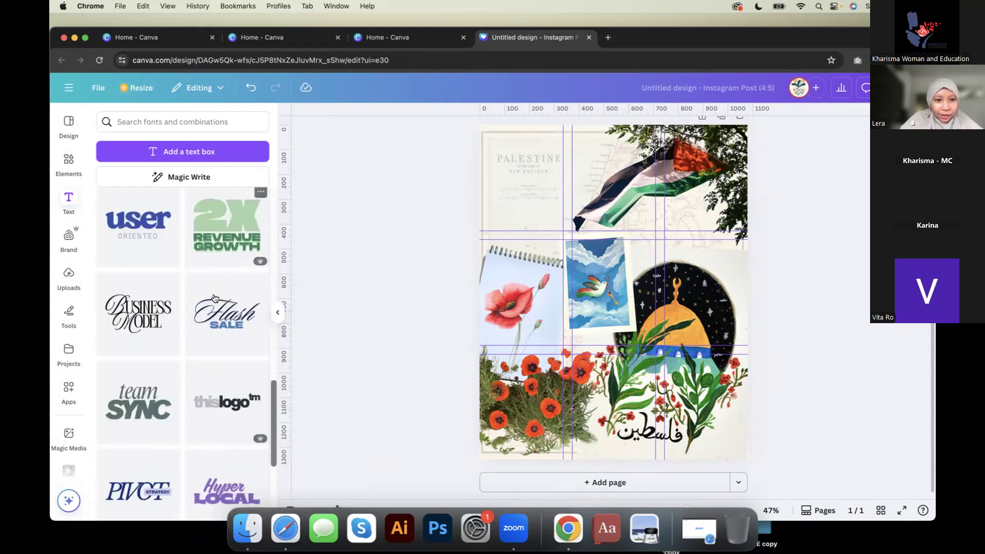
pyautogui.scroll(-7, 214, 296)
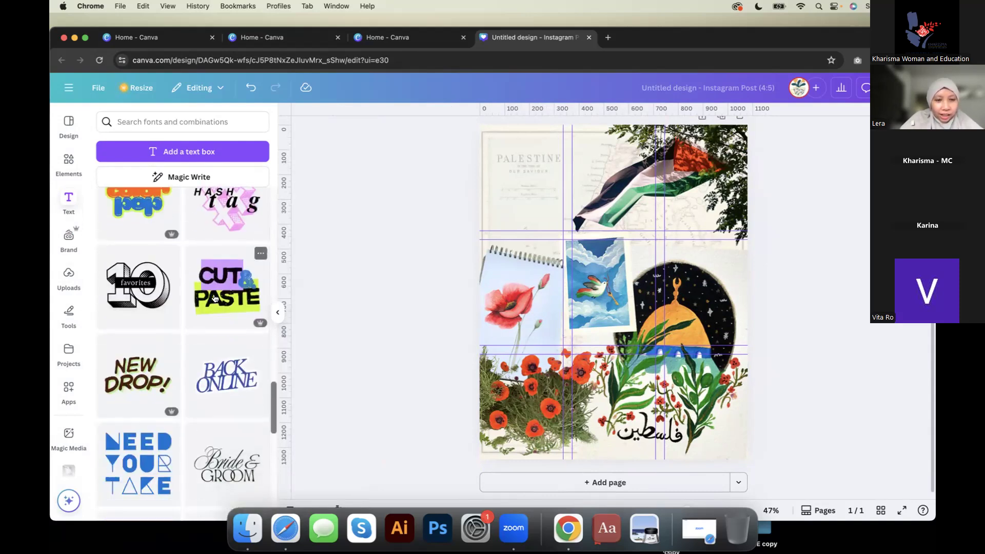
pyautogui.scroll(-5, 215, 299)
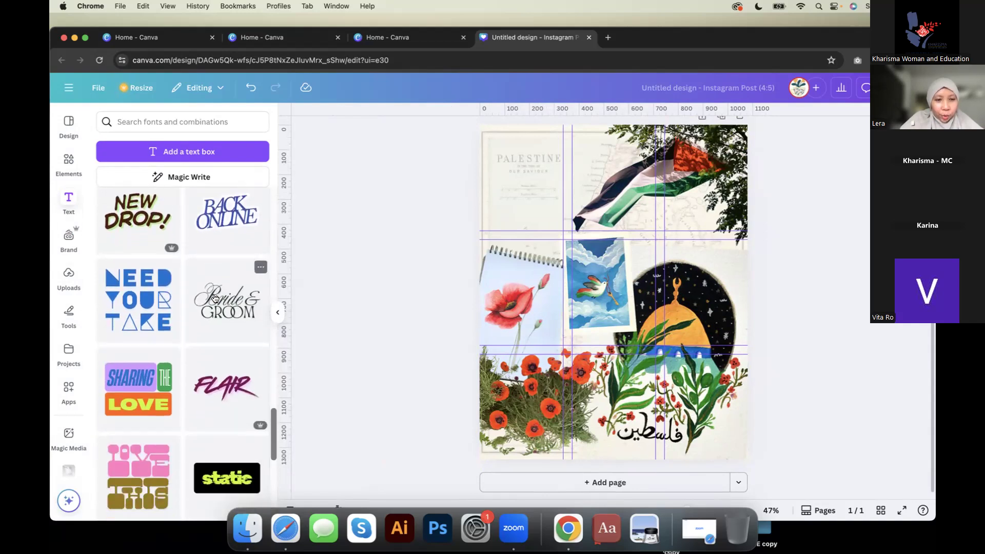
pyautogui.scroll(-1, 215, 299)
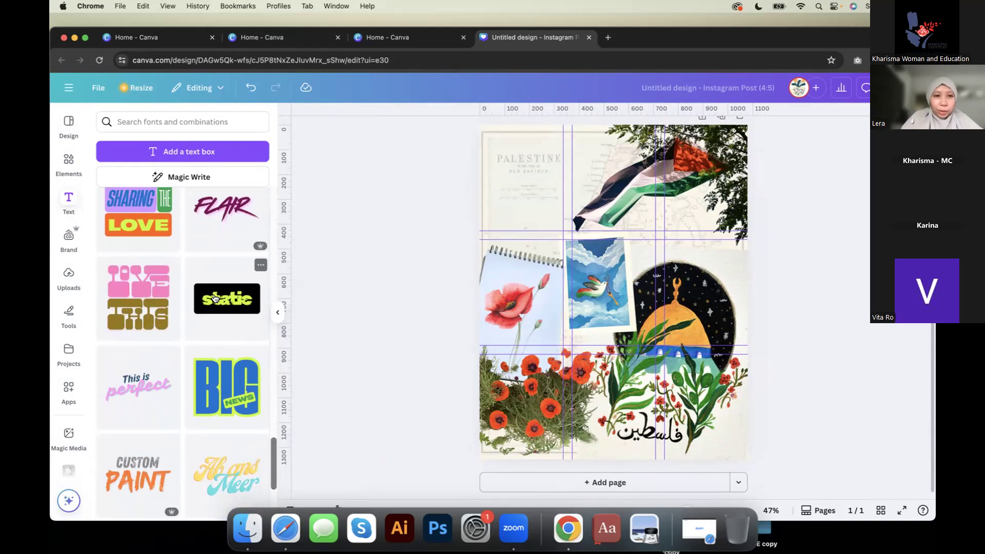
pyautogui.scroll(-5, 215, 298)
pyautogui.scroll(-13, 215, 299)
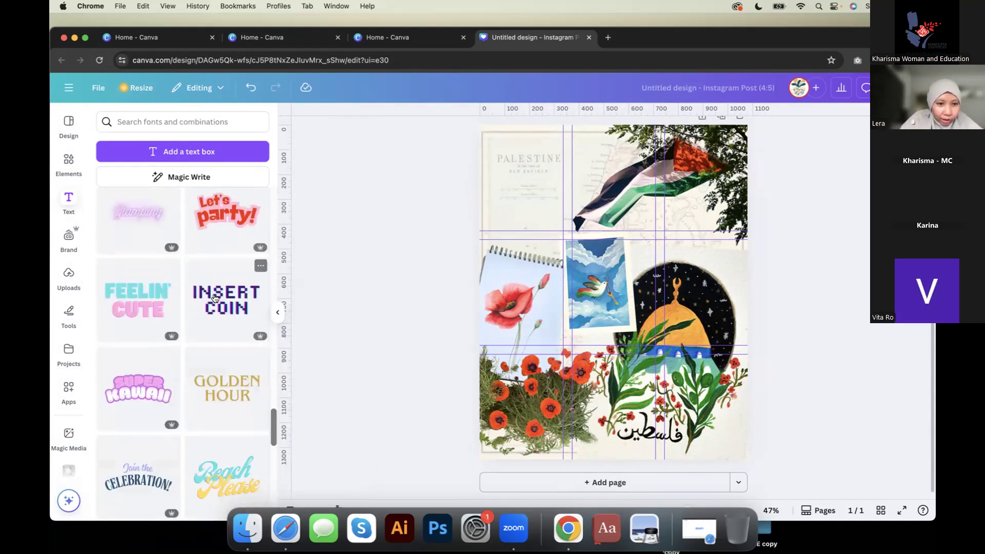
pyautogui.scroll(-20, 215, 299)
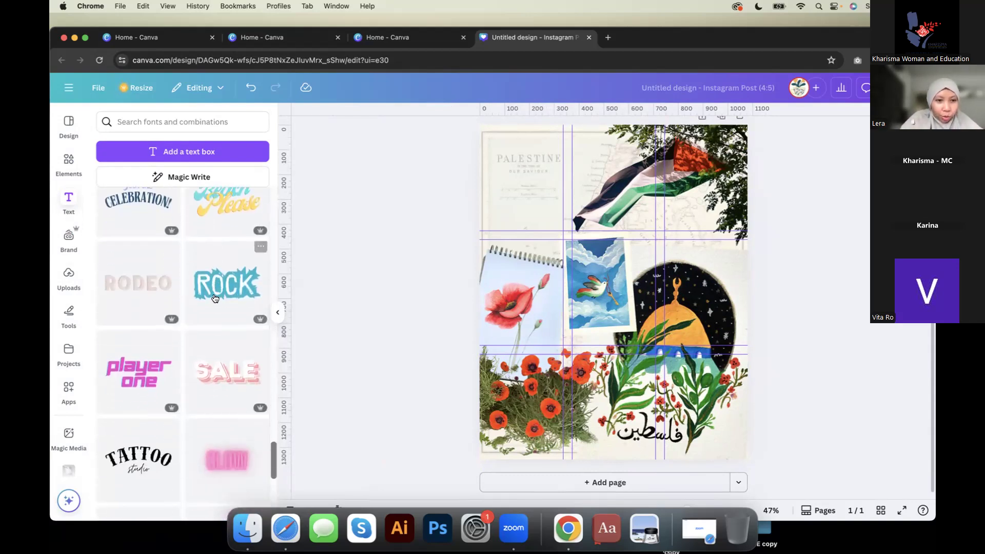
pyautogui.scroll(-6, 215, 299)
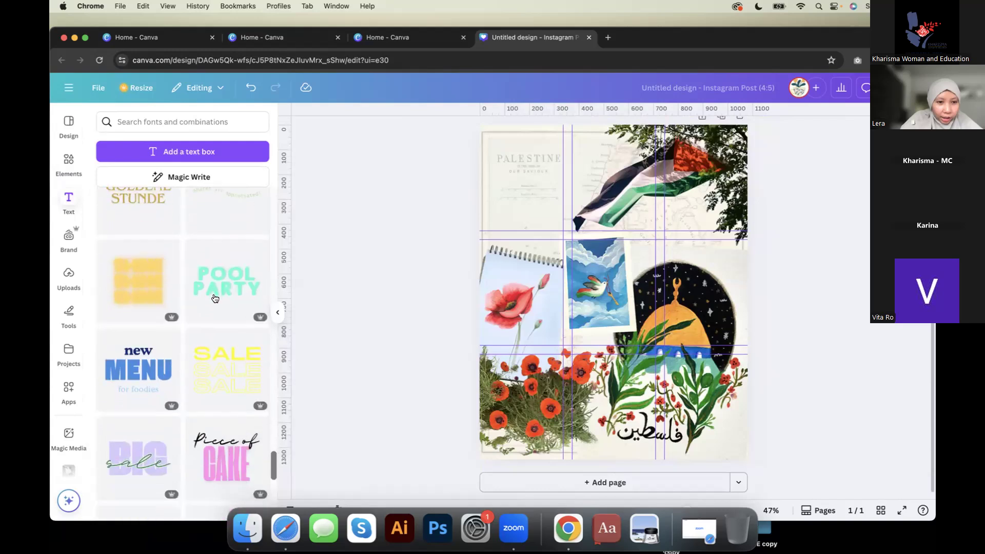
pyautogui.scroll(11, 215, 299)
pyautogui.scroll(20, 215, 298)
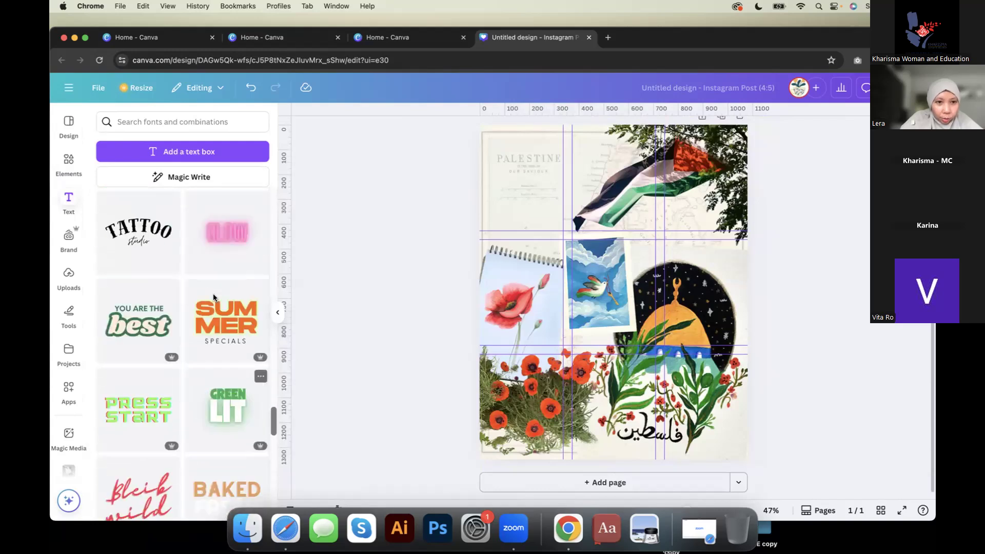
pyautogui.scroll(15, 215, 299)
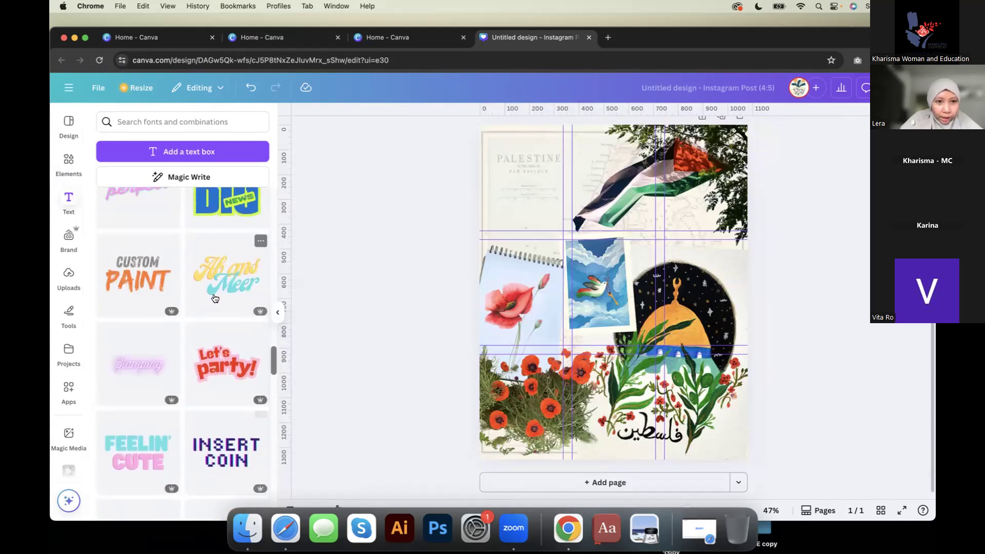
pyautogui.scroll(10, 215, 299)
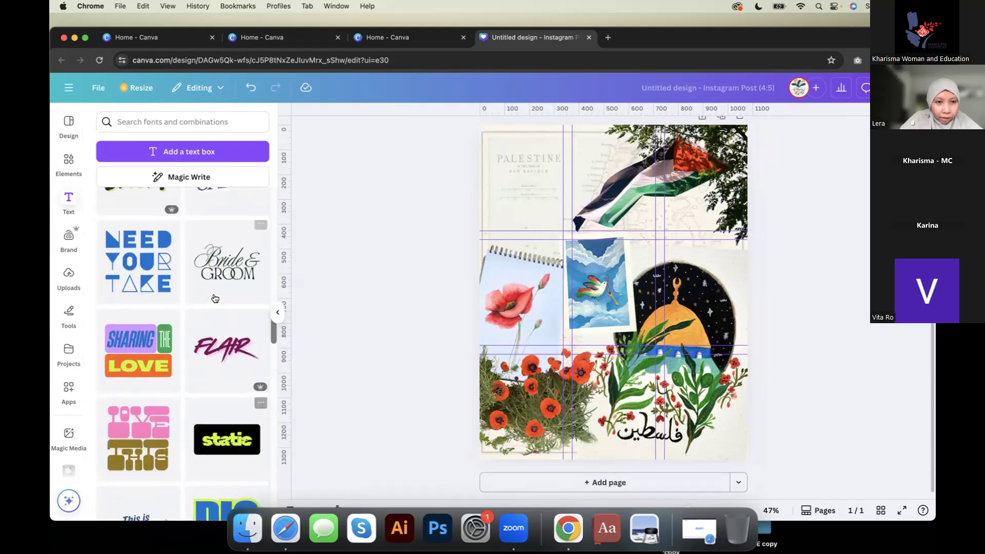
pyautogui.scroll(15, 215, 299)
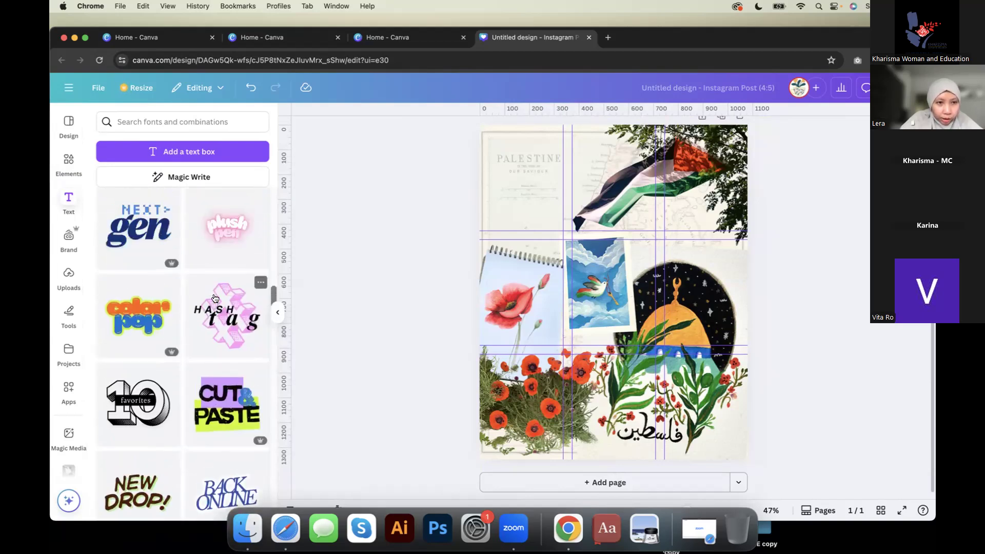
pyautogui.scroll(8, 215, 299)
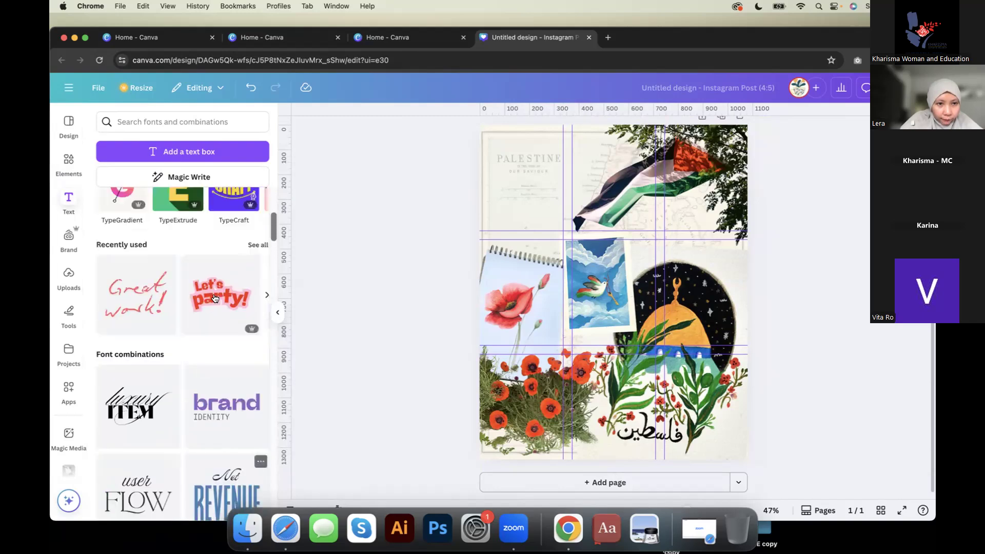
# Step: Add the recently used red handwritten "Great work!" text and place it in the page's upper left area beside the flag
pyautogui.click(148, 312)
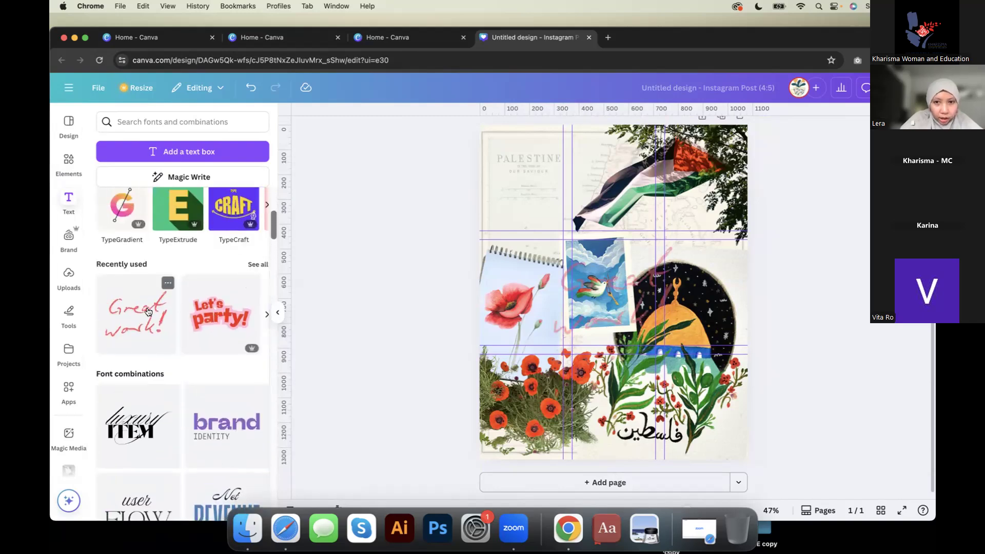
pyautogui.click(276, 311)
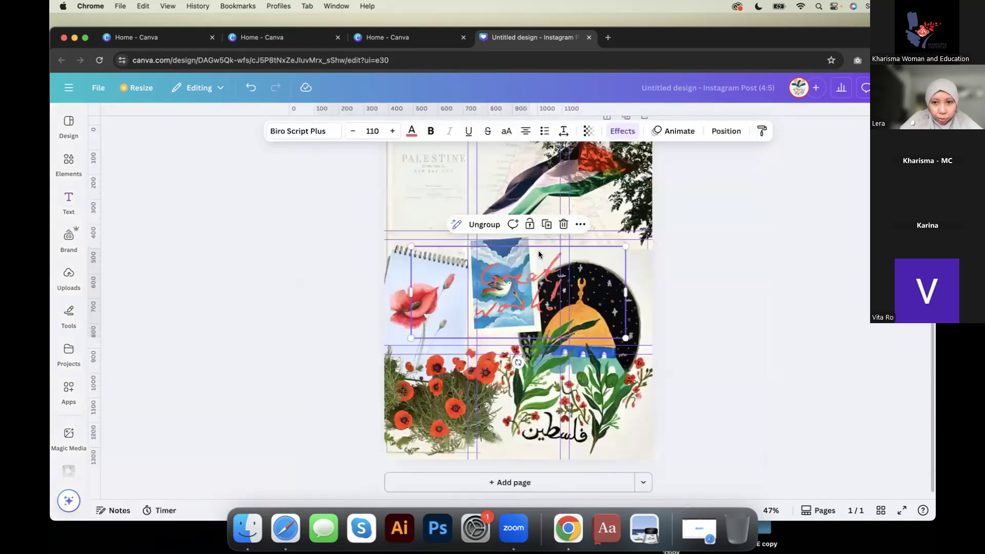
pyautogui.moveTo(533, 283); pyautogui.dragTo(457, 237)
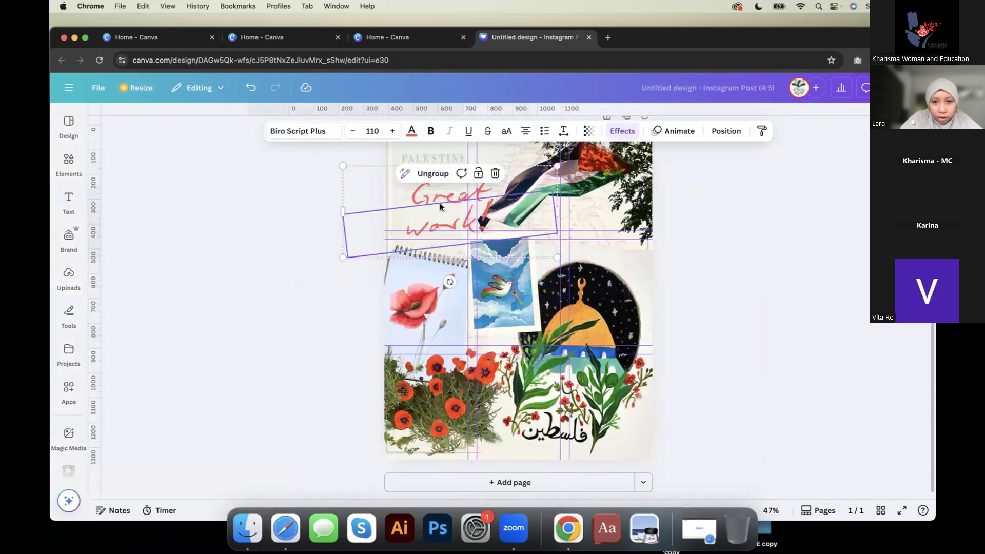
pyautogui.click(311, 210)
pyautogui.moveTo(454, 205)
pyautogui.mouseDown()
pyautogui.moveTo(457, 195)
pyautogui.moveTo(444, 194)
pyautogui.mouseUp()
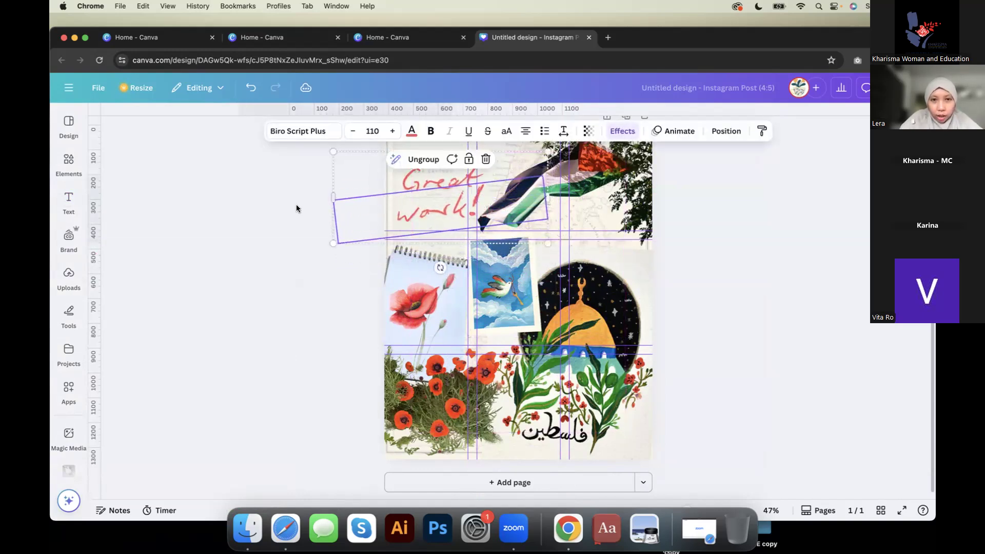
pyautogui.click(305, 204)
pyautogui.click(448, 180)
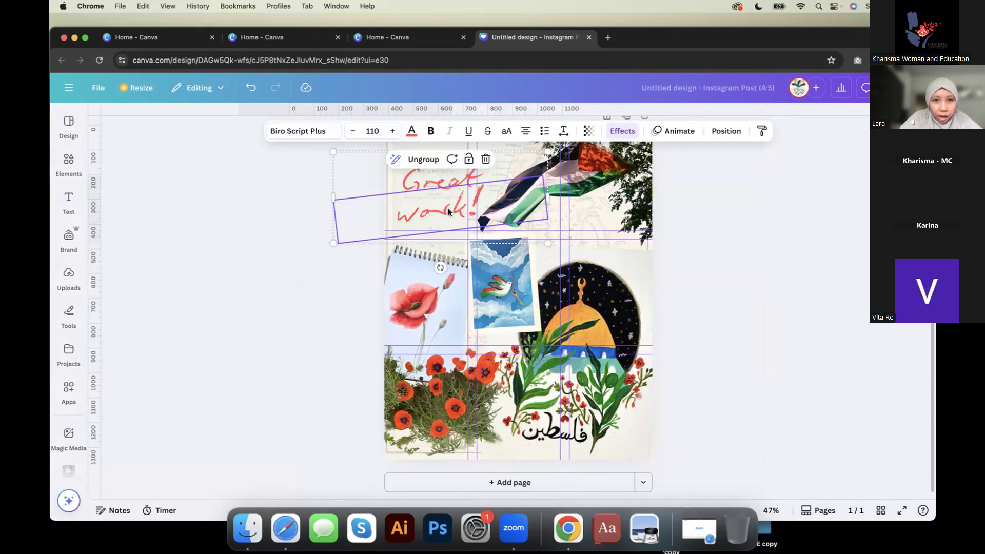
# Step: Ungroup the "Great work!" lettering, remove the "work!" line and move "Great" slightly down beside the flag
pyautogui.click(423, 160)
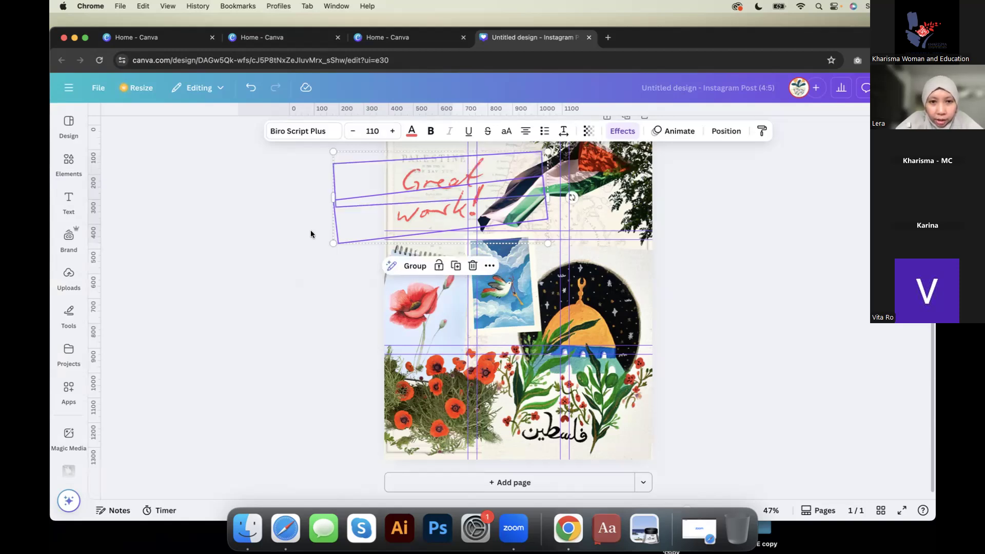
pyautogui.click(454, 208)
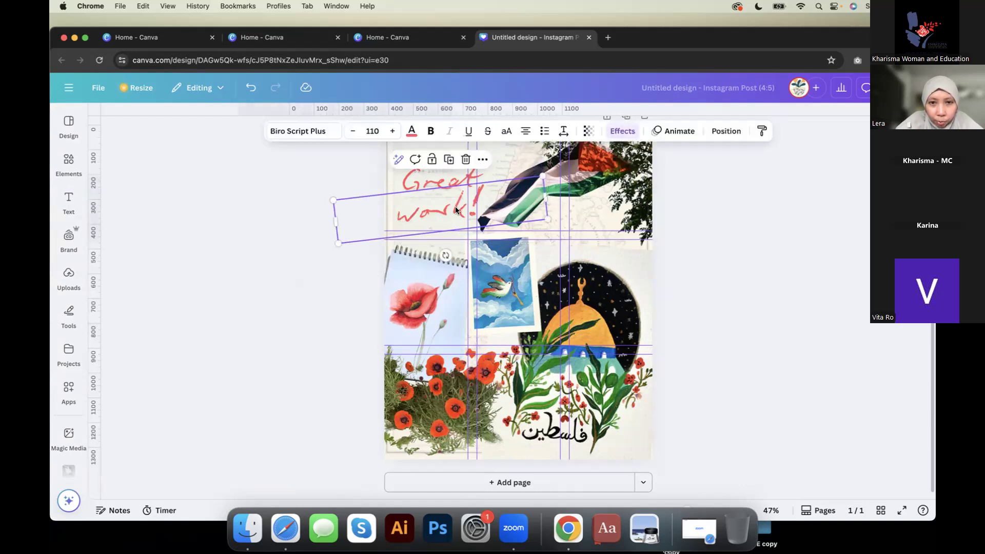
pyautogui.moveTo(459, 207); pyautogui.dragTo(472, 232)
pyautogui.click(478, 184)
pyautogui.moveTo(463, 175); pyautogui.dragTo(458, 204)
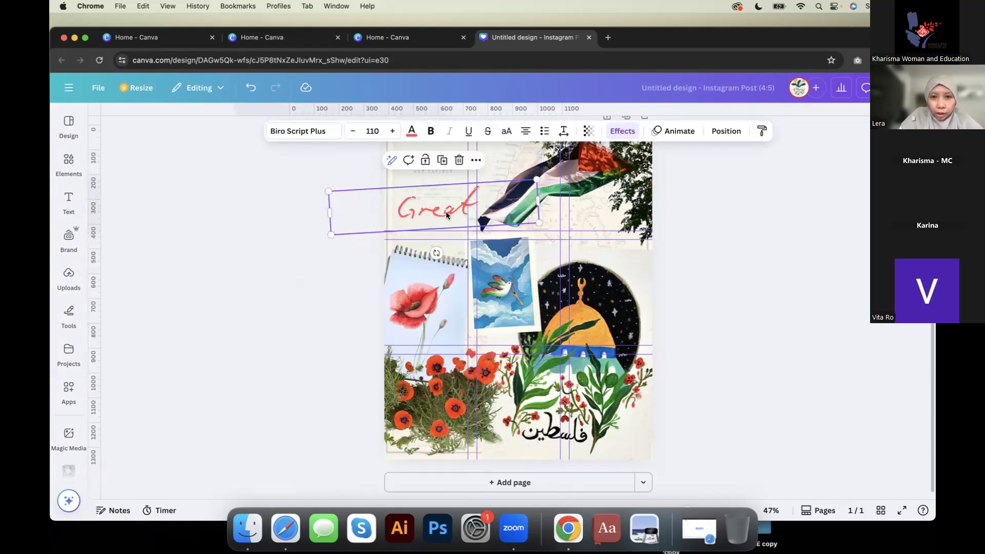
# Step: Reduce the font size of the "Great" text to 104 and then to 28
pyautogui.doubleClick(445, 210)
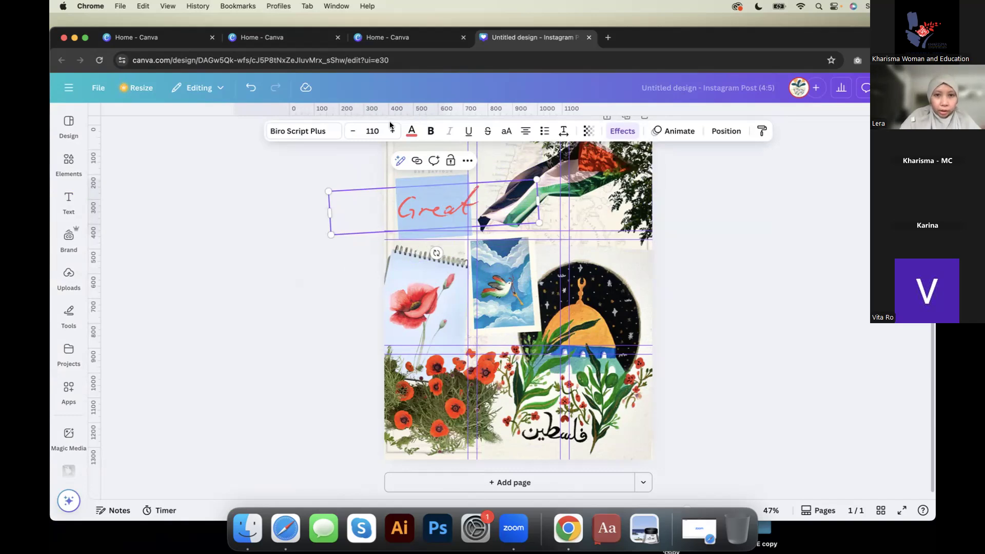
pyautogui.click(353, 131)
pyautogui.click(352, 131)
pyautogui.click(352, 131)
pyautogui.click(353, 131)
pyautogui.click(353, 131)
pyautogui.click(353, 132)
pyautogui.click(372, 131)
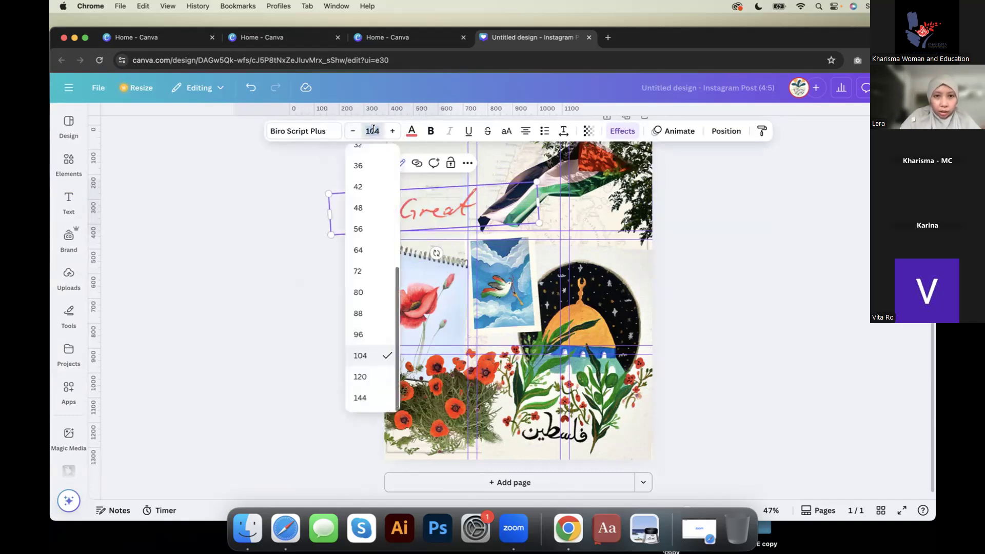
pyautogui.scroll(3, 363, 195)
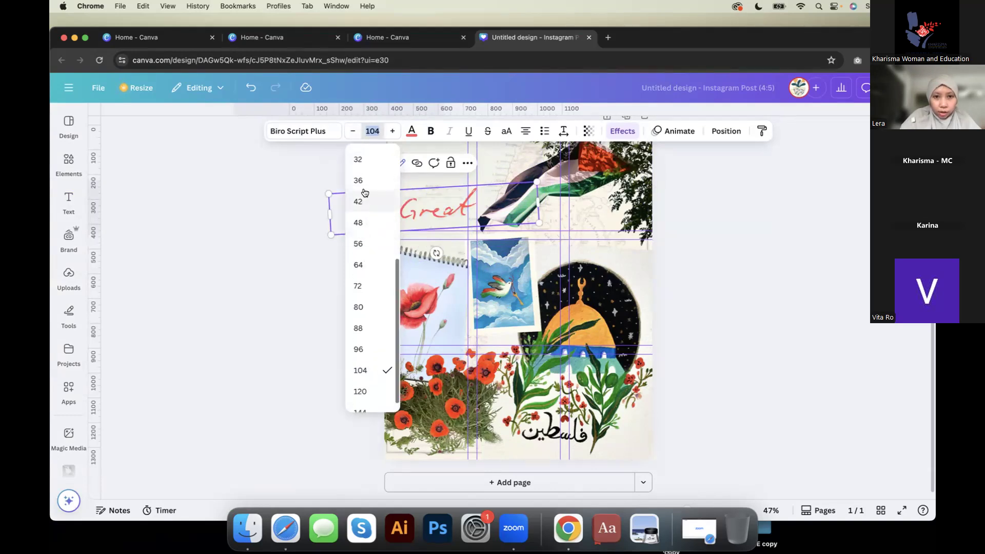
pyautogui.click(363, 208)
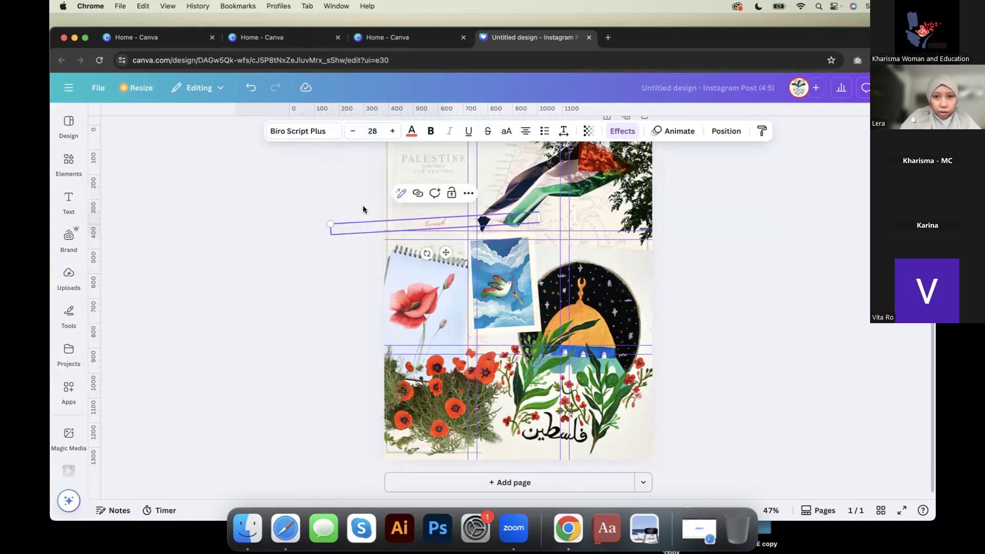
# Step: Set the font size of the "Great" text to 41
pyautogui.click(372, 131)
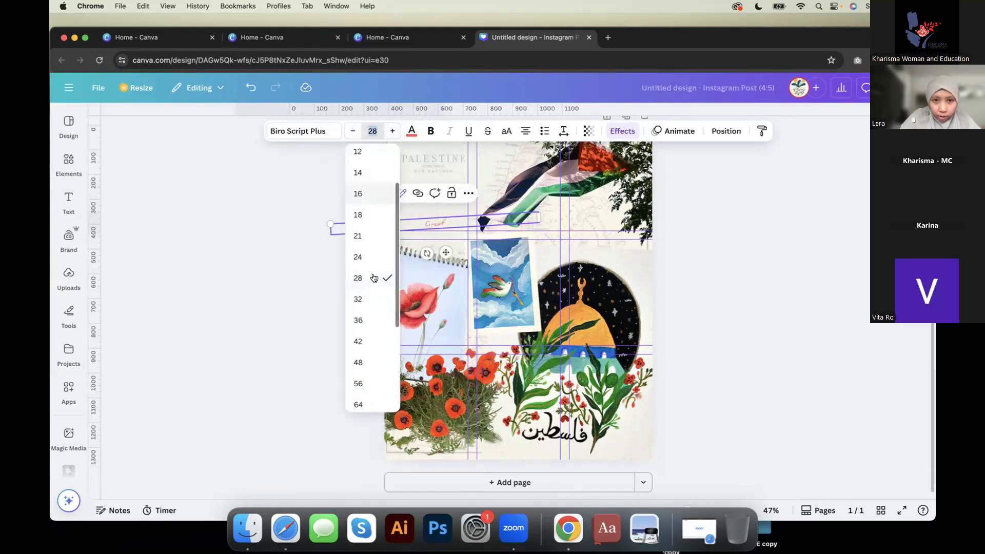
pyautogui.click(366, 320)
pyautogui.scroll(1, 423, 179)
pyautogui.scroll(5, 424, 178)
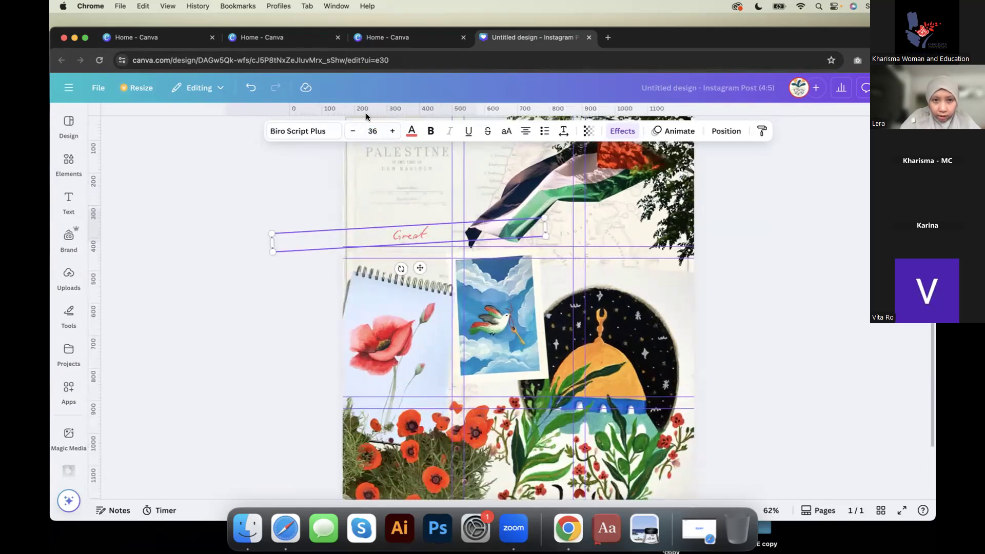
pyautogui.click(394, 132)
pyautogui.click(394, 132)
pyautogui.click(394, 132)
pyautogui.click(394, 132)
pyautogui.click(393, 132)
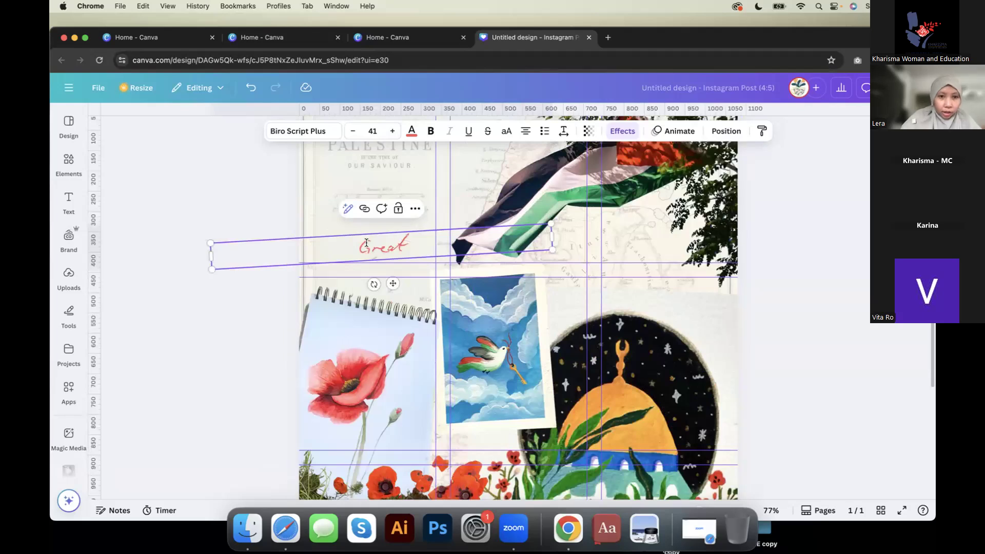
# Step: Replace "Great" with "Every child deserves to Live", broken into three lines after "child" and "deserves"
pyautogui.moveTo(403, 247); pyautogui.dragTo(357, 247)
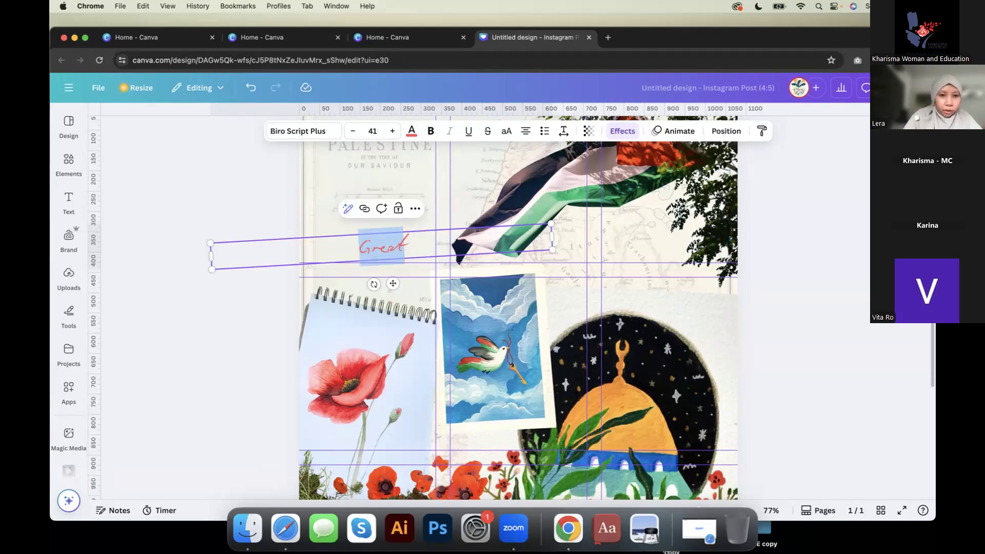
pyautogui.write('Ever')
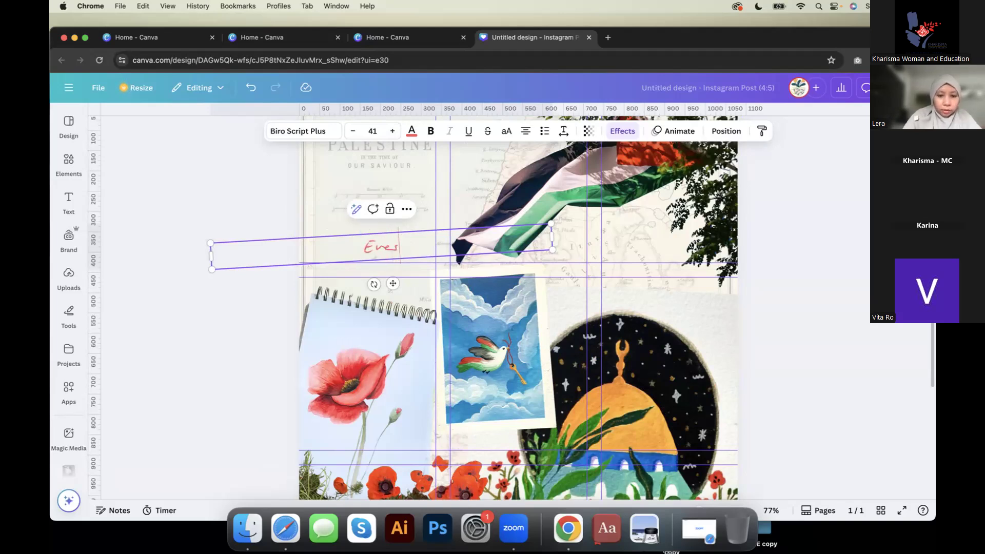
pyautogui.write('y child deserves')
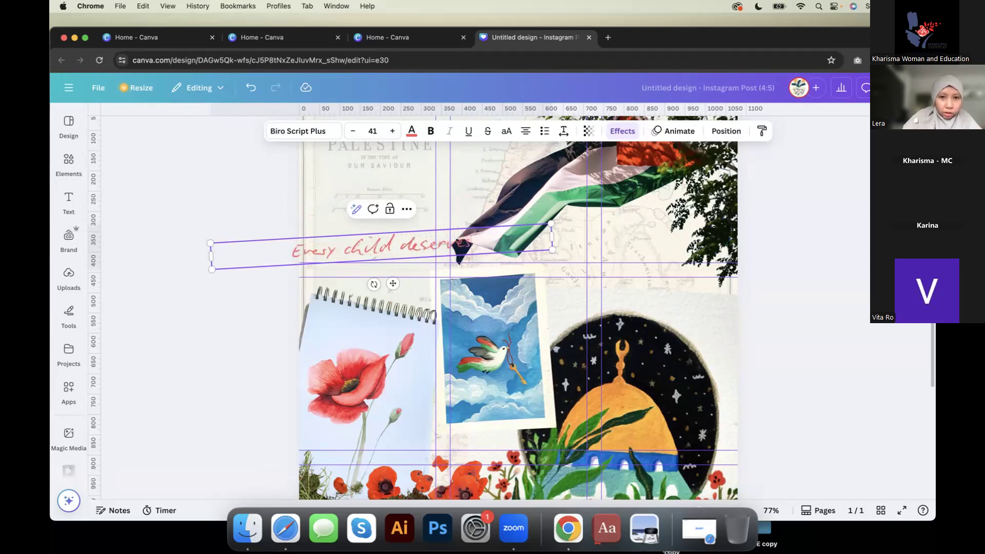
pyautogui.write(' to l')
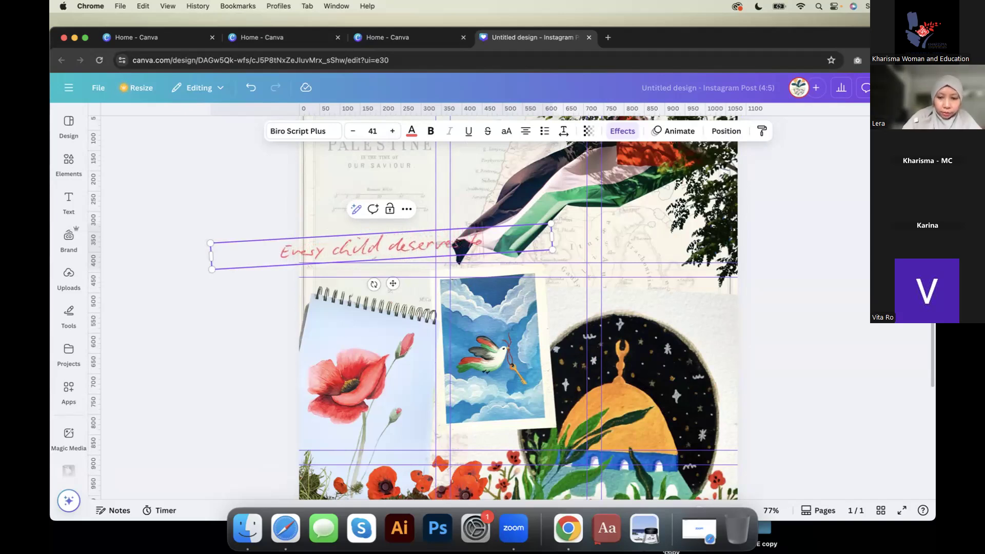
pyautogui.write('ive')
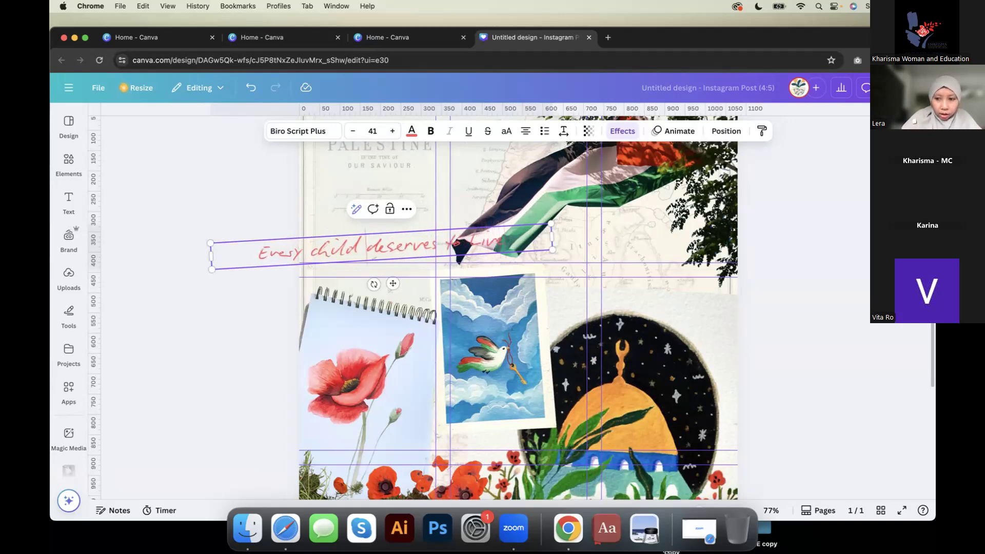
pyautogui.press('Return')
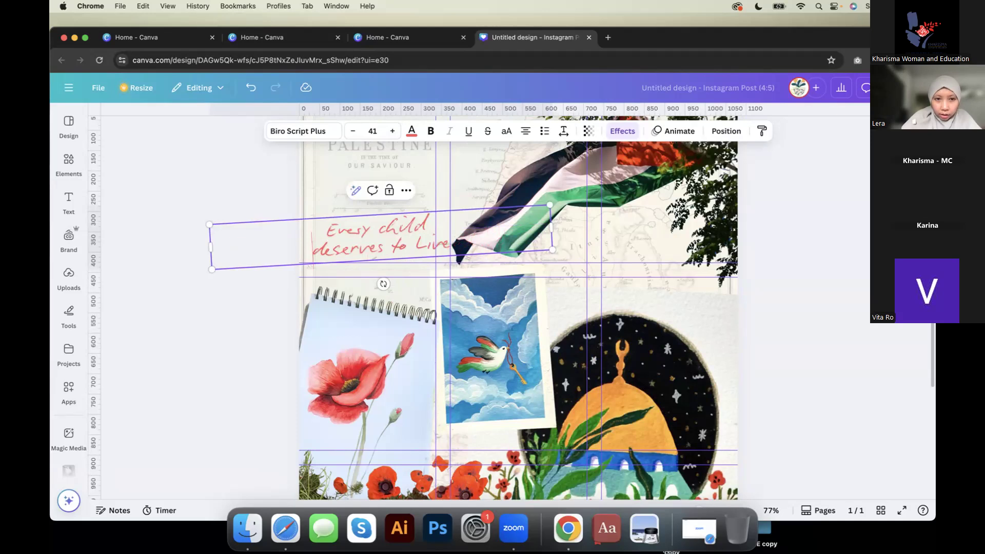
pyautogui.click(388, 246)
pyautogui.press('Return')
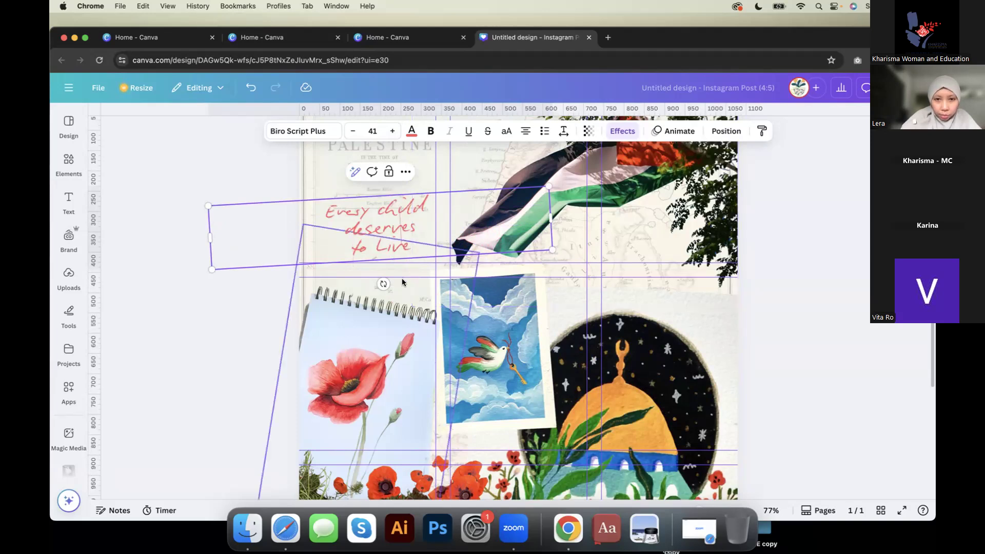
# Step: Straighten the handwritten text to 0° and narrow its text box to fit the three lines closely
pyautogui.moveTo(383, 283); pyautogui.dragTo(381, 283)
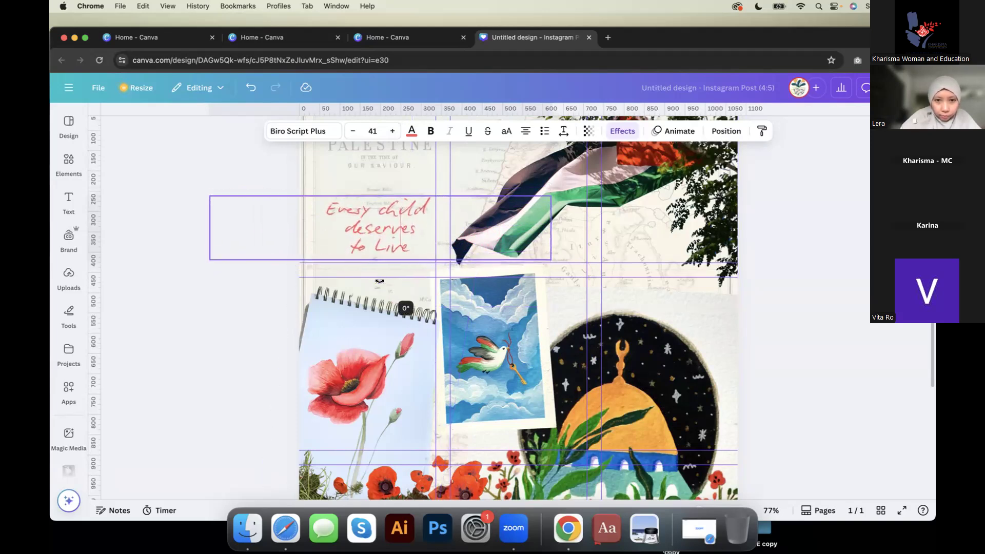
pyautogui.moveTo(550, 227); pyautogui.dragTo(328, 218)
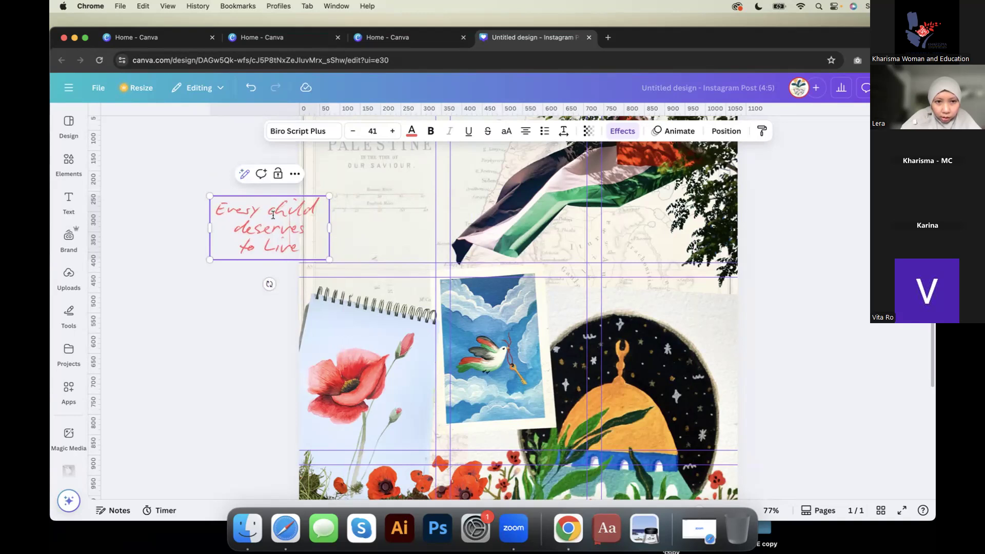
pyautogui.click(233, 313)
# Step: Scale the handwritten text down to size 30.6 and place it on the map just above the spiral notebook painting
pyautogui.moveTo(308, 208); pyautogui.dragTo(411, 252)
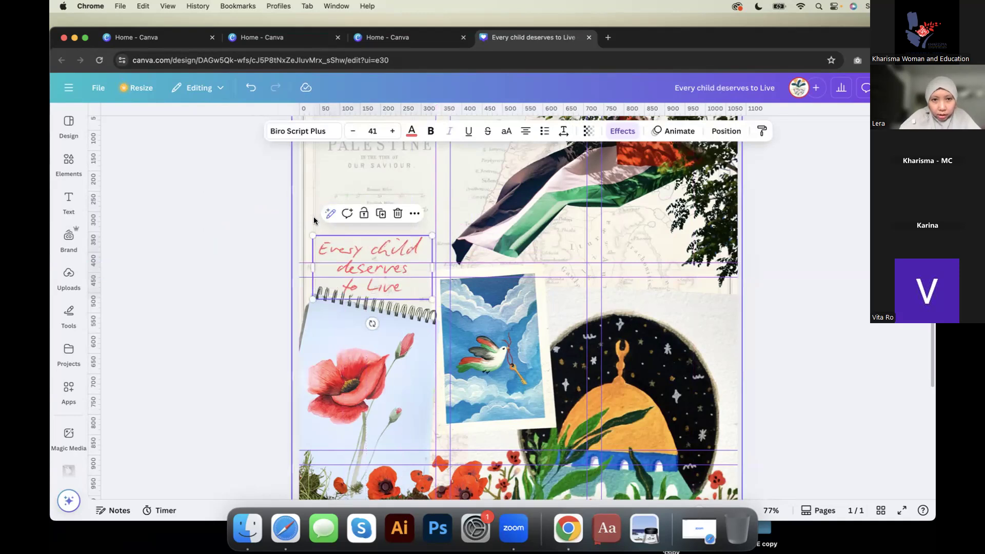
pyautogui.moveTo(312, 235); pyautogui.dragTo(343, 251)
pyautogui.moveTo(393, 281); pyautogui.dragTo(381, 267)
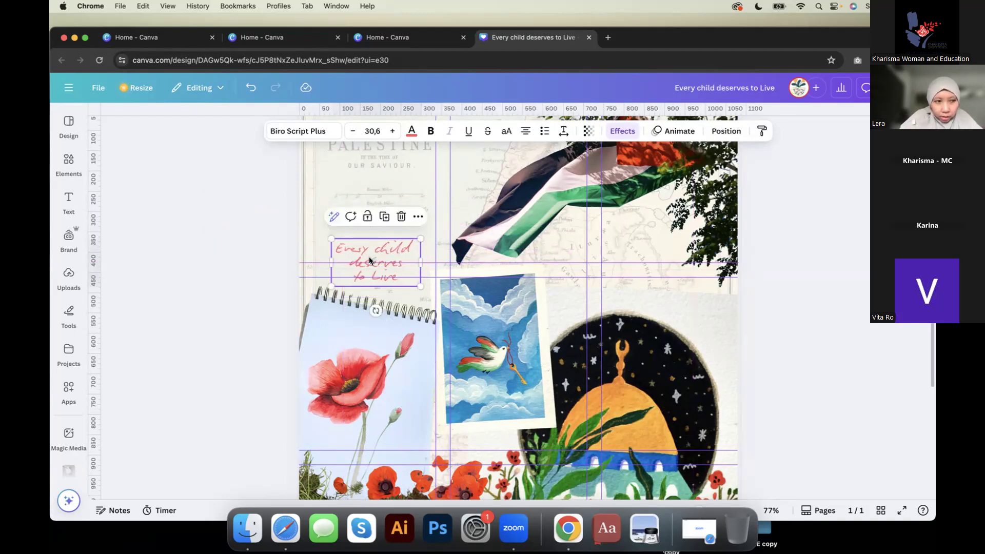
pyautogui.moveTo(377, 263); pyautogui.dragTo(374, 259)
pyautogui.scroll(5, 374, 259)
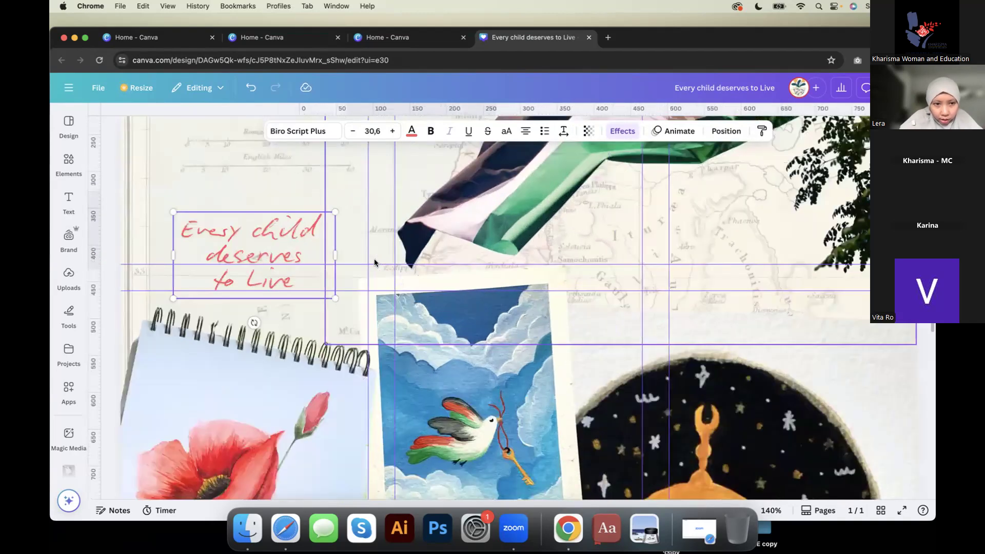
pyautogui.scroll(2, 348, 279)
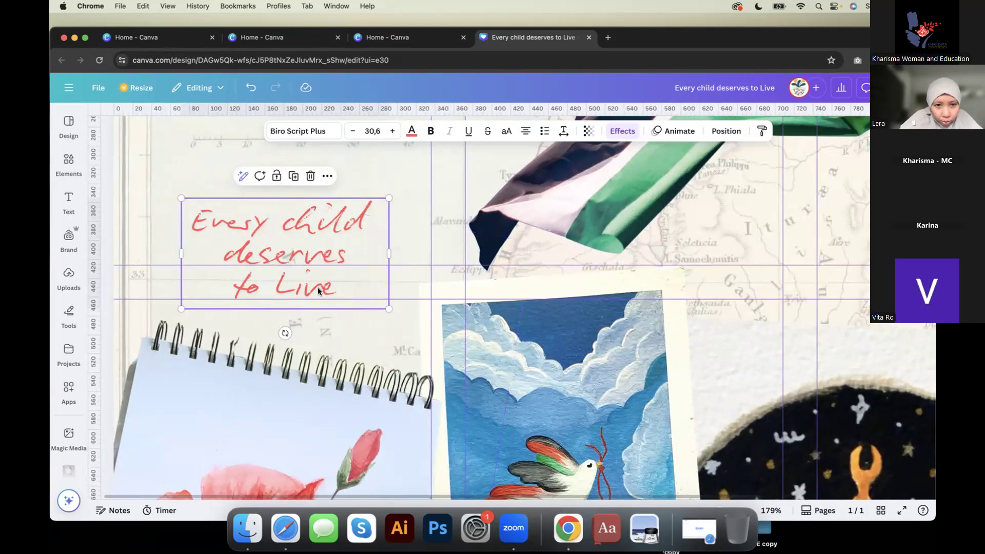
pyautogui.moveTo(321, 290); pyautogui.dragTo(322, 290)
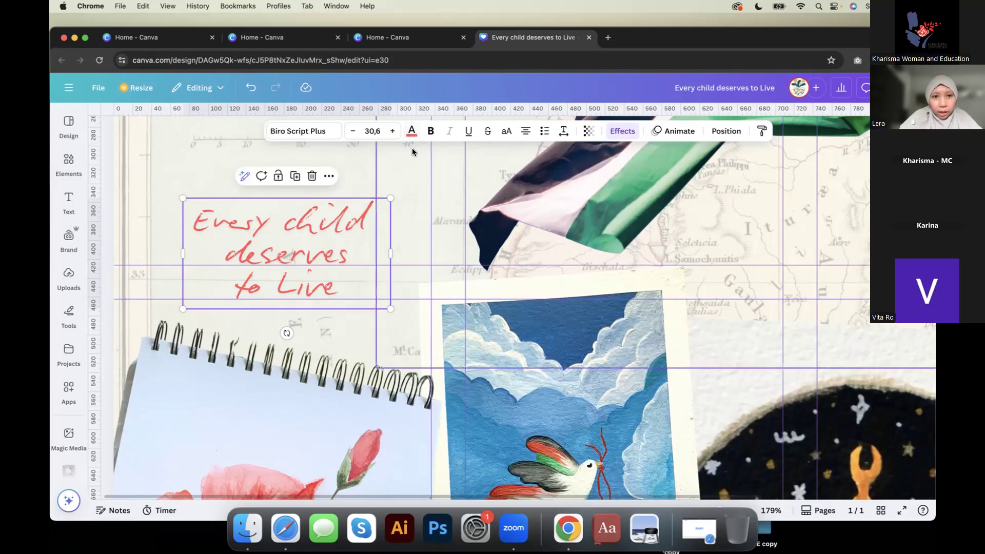
# Step: Change the color of the "Every child deserves to Live" text to dark gray #444444
pyautogui.scroll(-1, 413, 153)
pyautogui.scroll(-2, 413, 154)
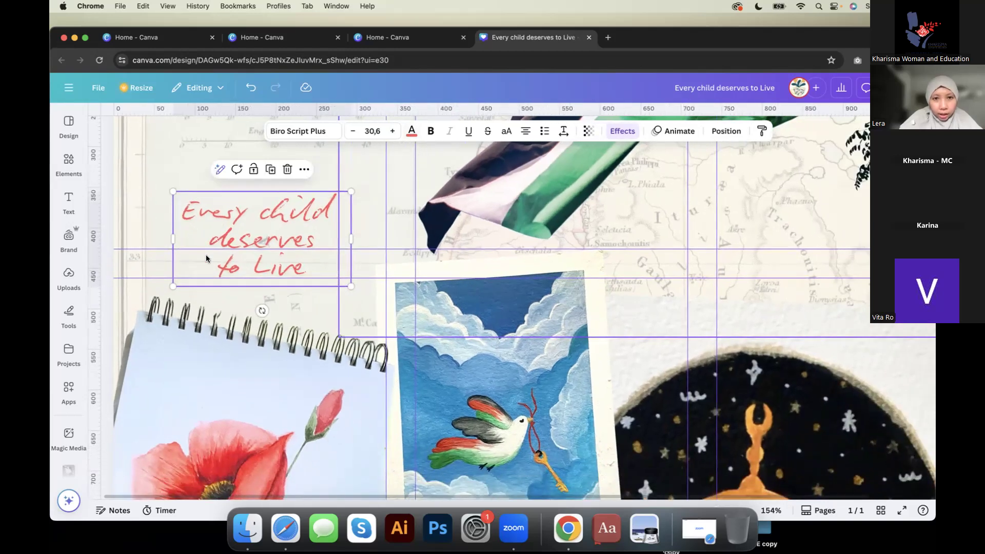
pyautogui.scroll(-5, 207, 258)
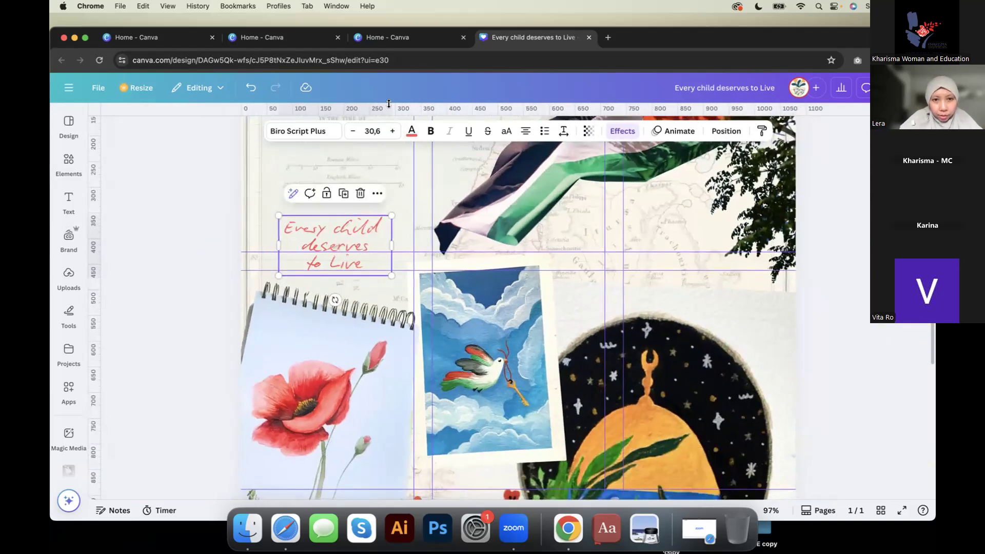
pyautogui.click(410, 130)
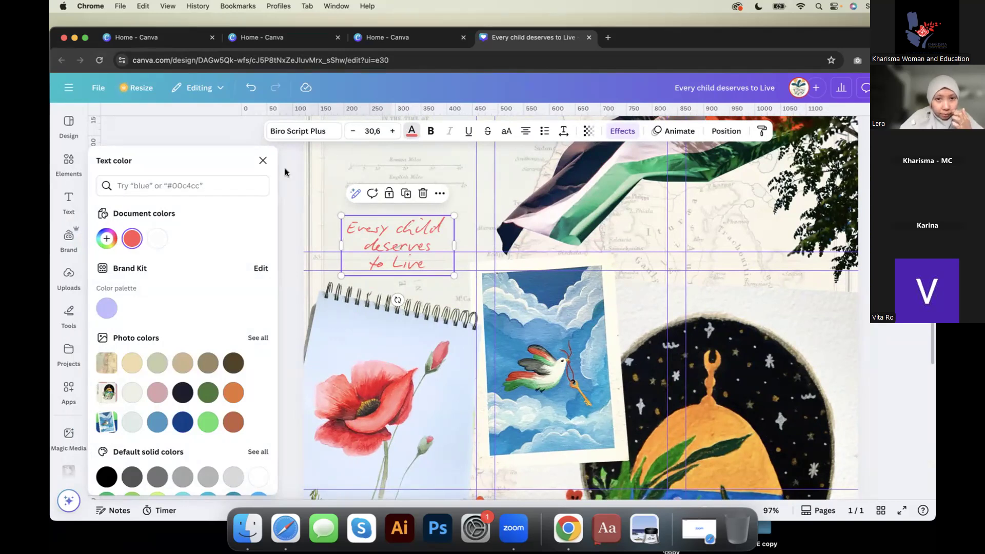
pyautogui.click(106, 240)
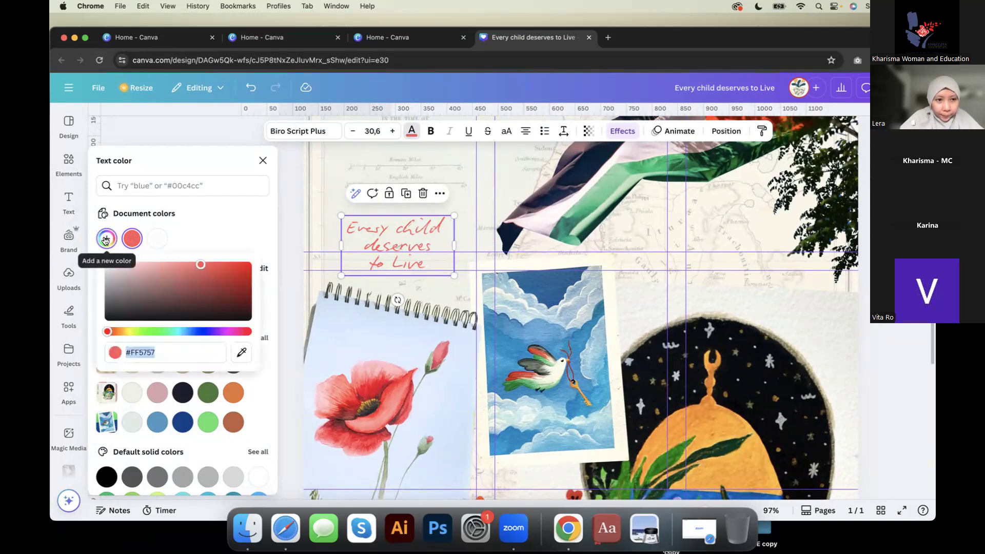
pyautogui.moveTo(200, 267); pyautogui.dragTo(100, 305)
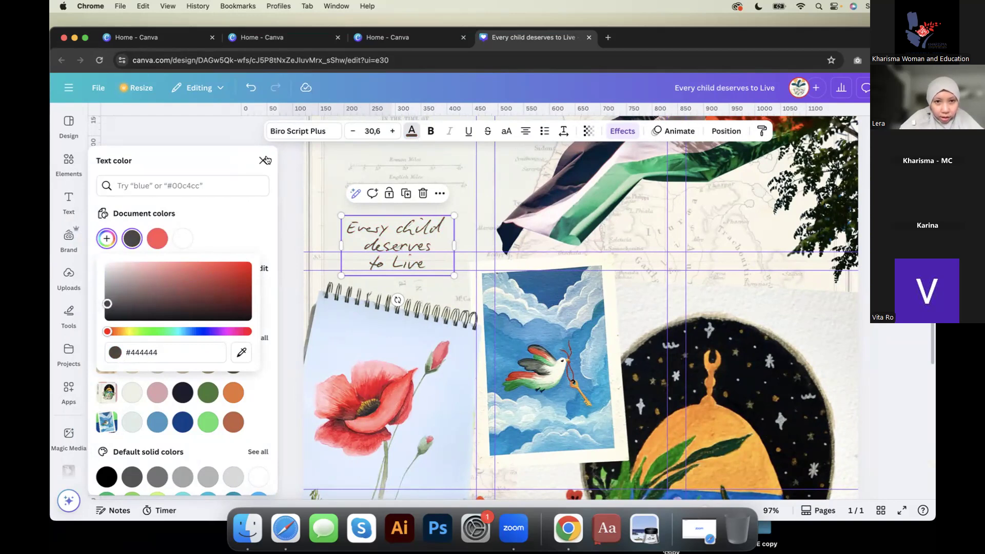
pyautogui.click(262, 160)
pyautogui.click(216, 277)
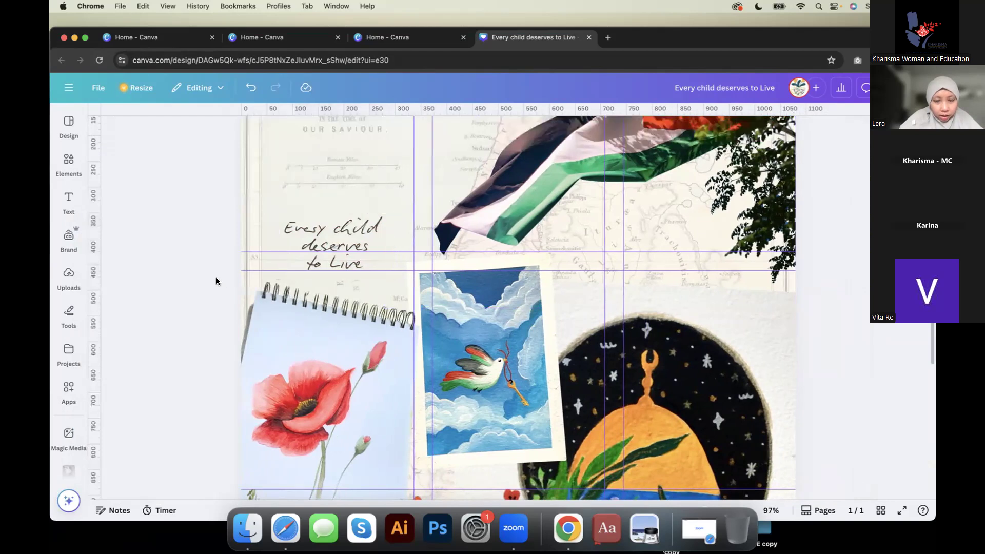
pyautogui.scroll(-5, 207, 294)
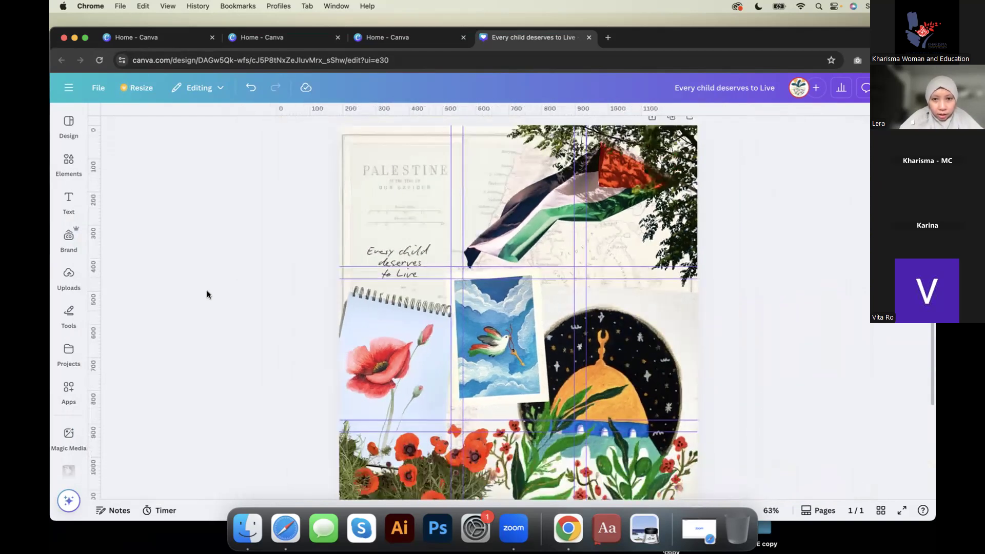
pyautogui.scroll(-1, 260, 287)
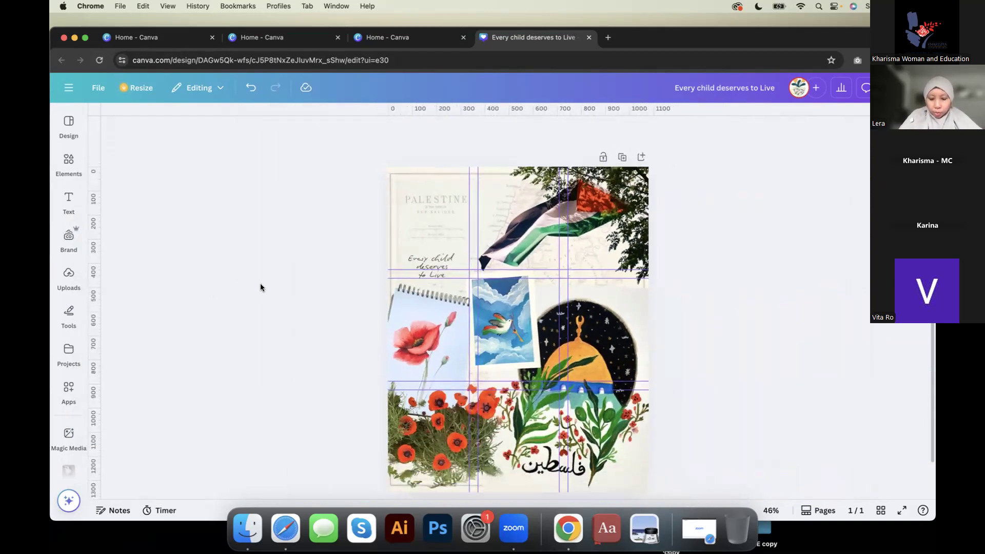
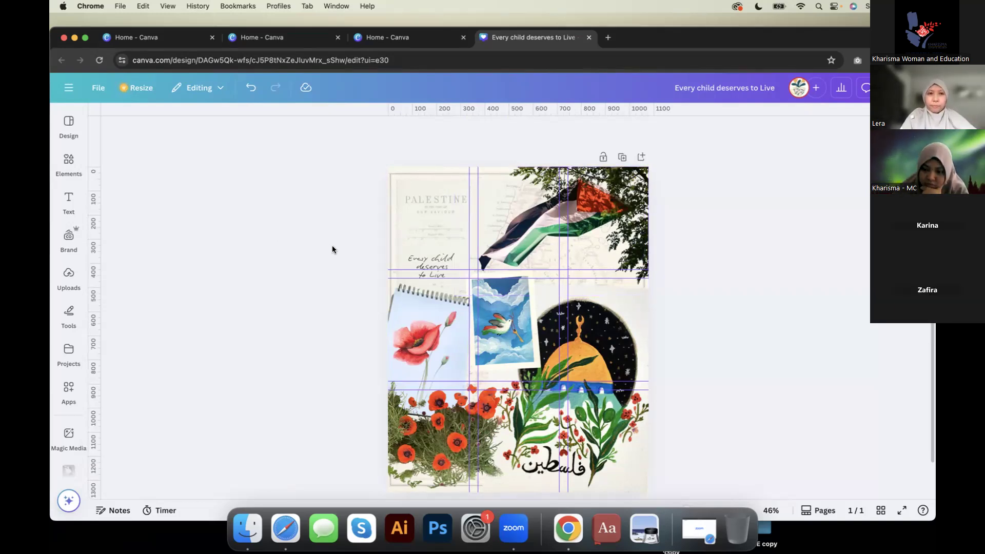
# Step: Add a default heading text to the collage and replace its placeholder with "LET GAZA LIVE!"
pyautogui.click(68, 201)
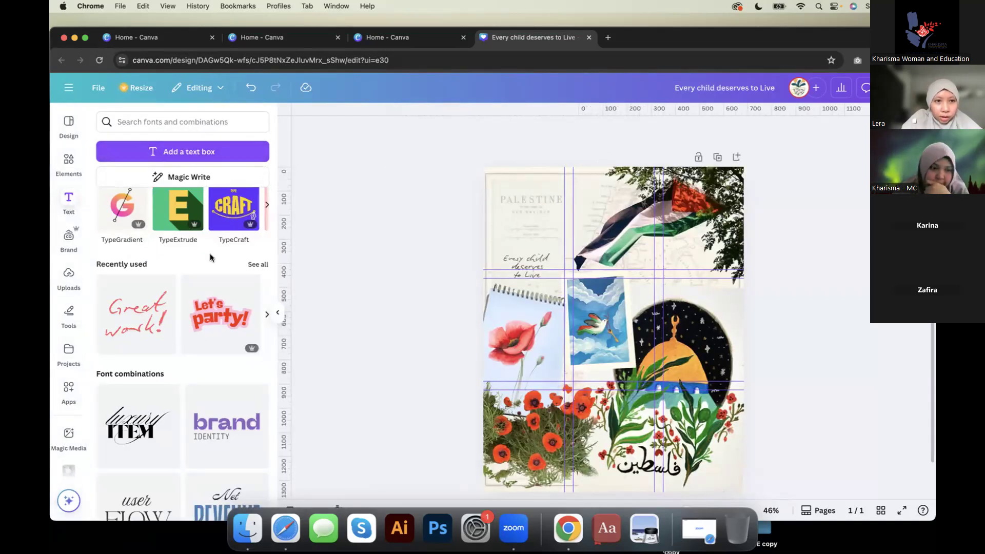
pyautogui.scroll(2, 210, 257)
pyautogui.scroll(-3, 161, 379)
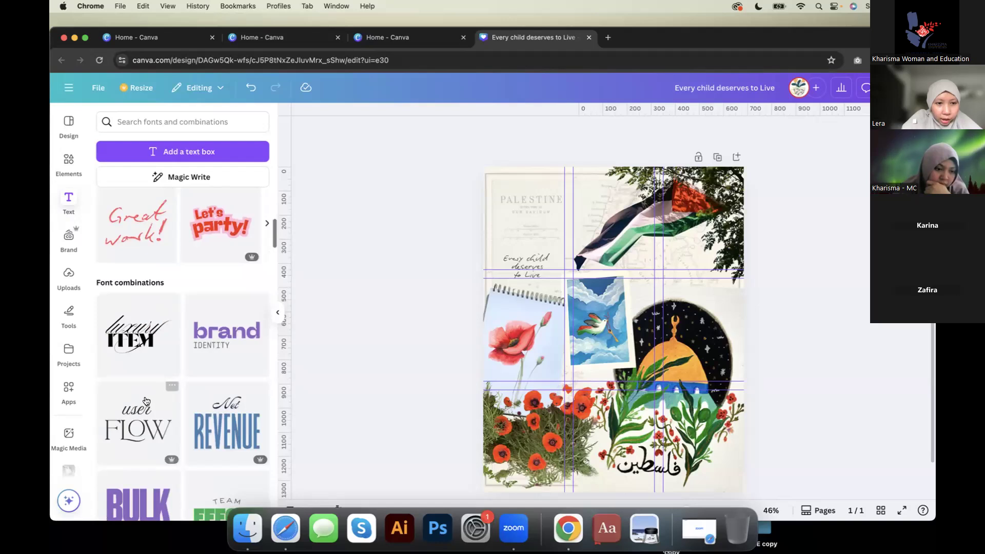
pyautogui.scroll(5, 146, 402)
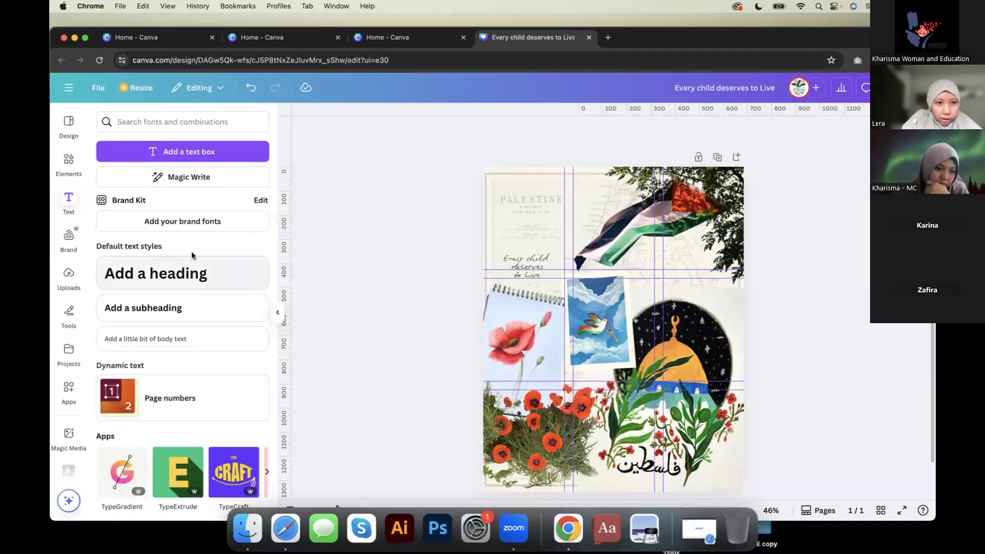
pyautogui.click(179, 272)
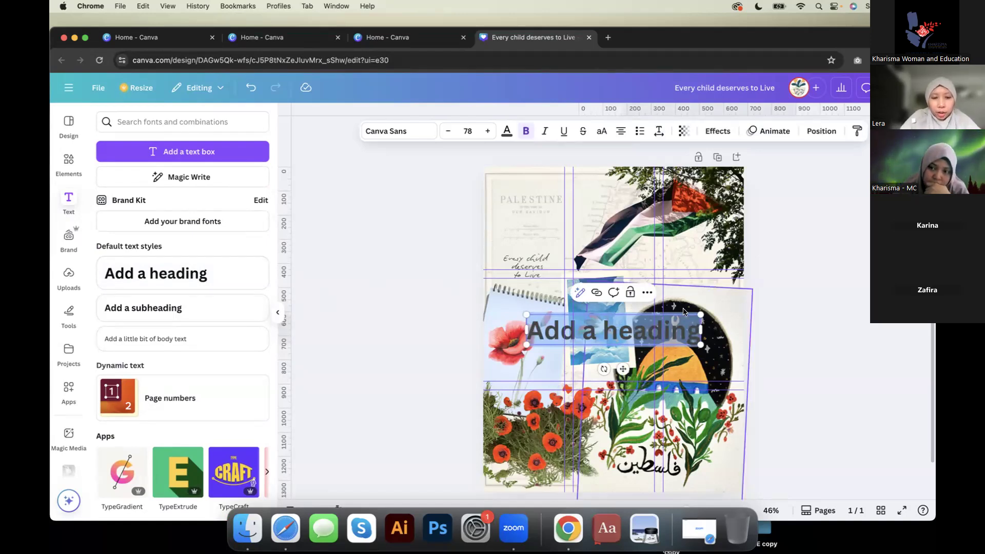
pyautogui.press('BackSpace')
pyautogui.write('L')
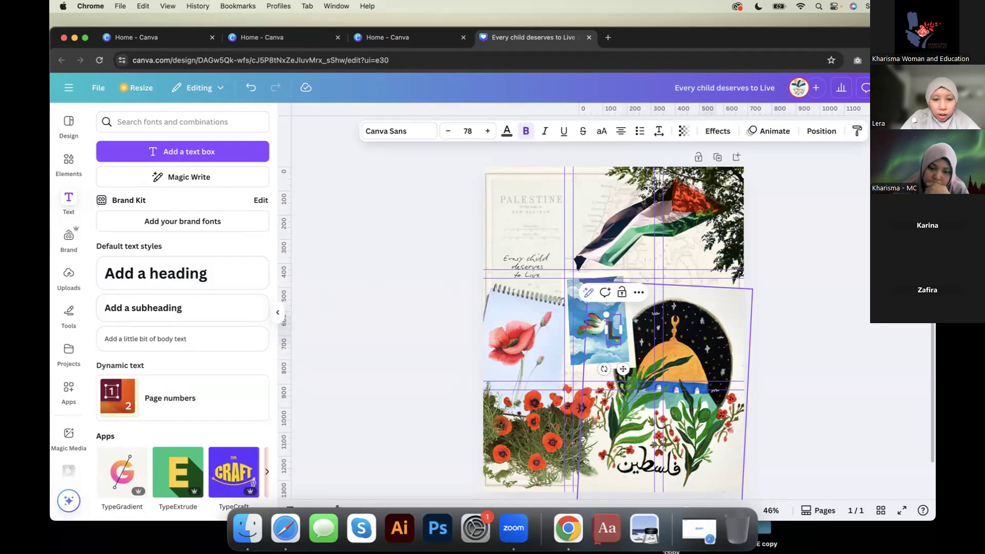
pyautogui.write('ET GA')
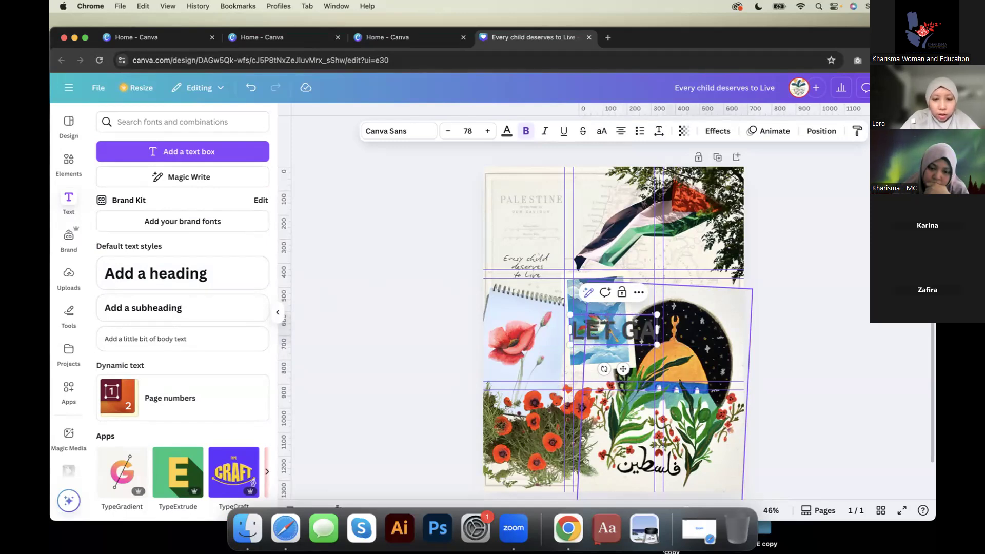
pyautogui.write('ZA L')
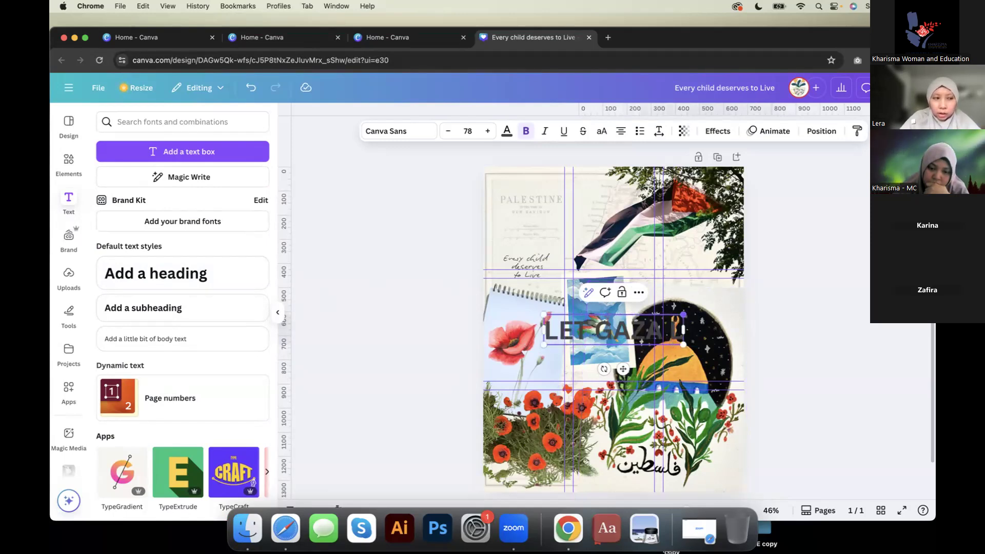
pyautogui.write('IVE')
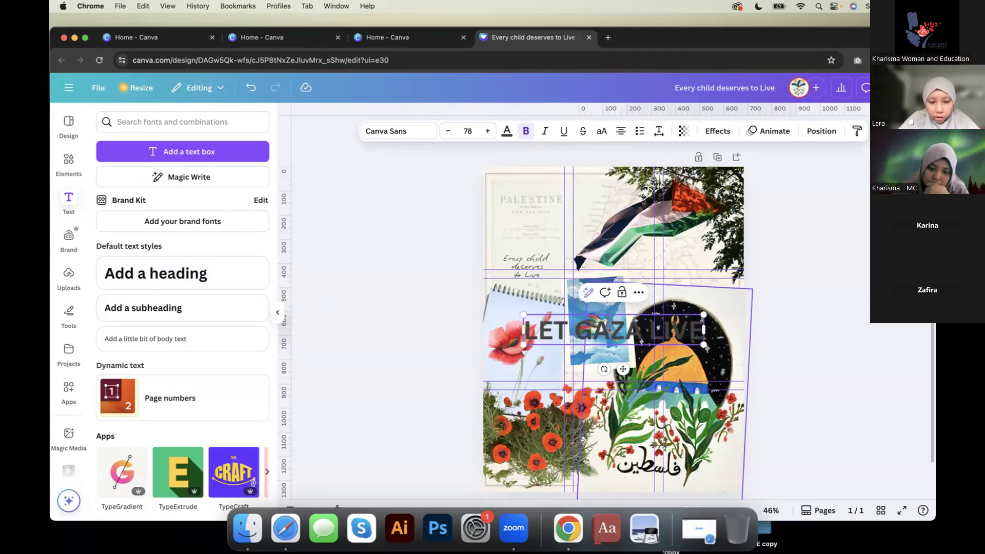
pyautogui.write('!')
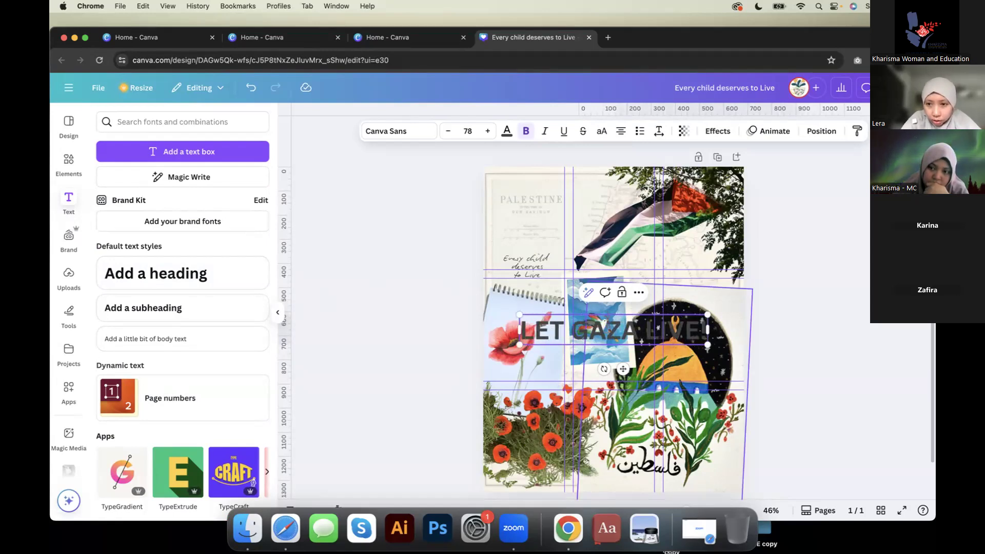
# Step: Scale the "LET GAZA LIVE!" heading down to size 37.5 and place it below the flag, just above the dome painting
pyautogui.moveTo(622, 369); pyautogui.dragTo(602, 258)
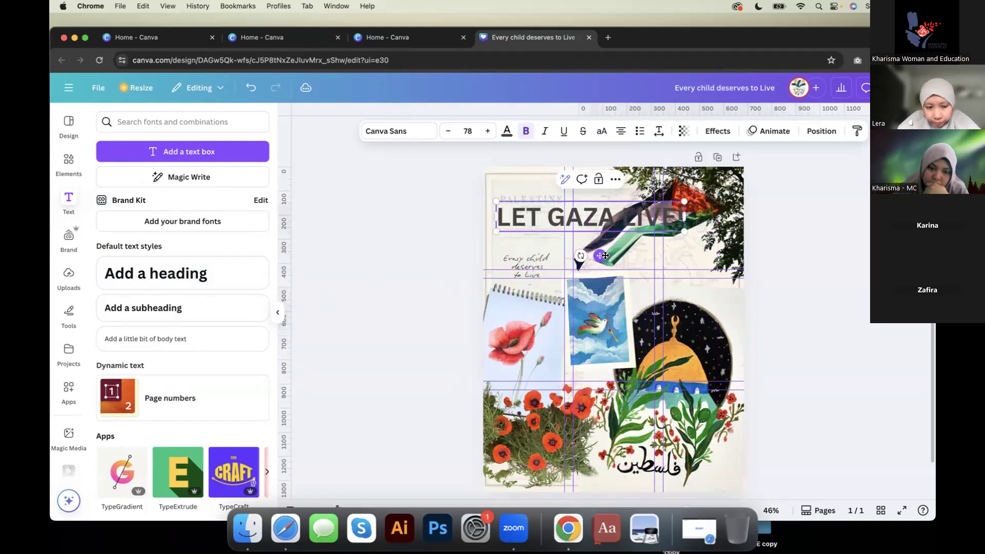
pyautogui.moveTo(684, 231); pyautogui.dragTo(598, 217)
pyautogui.moveTo(556, 241); pyautogui.dragTo(676, 298)
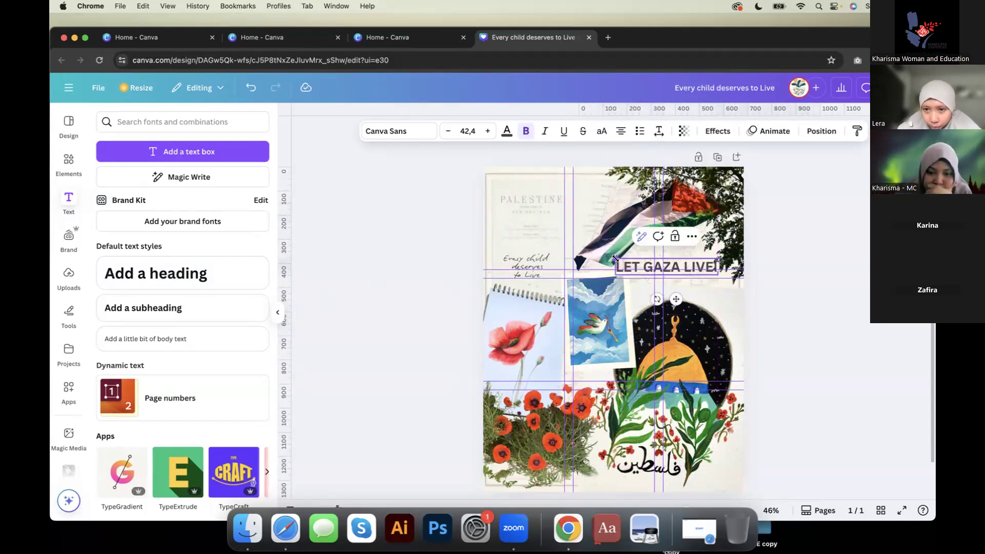
pyautogui.moveTo(628, 258); pyautogui.dragTo(640, 262)
pyautogui.moveTo(683, 297); pyautogui.dragTo(678, 298)
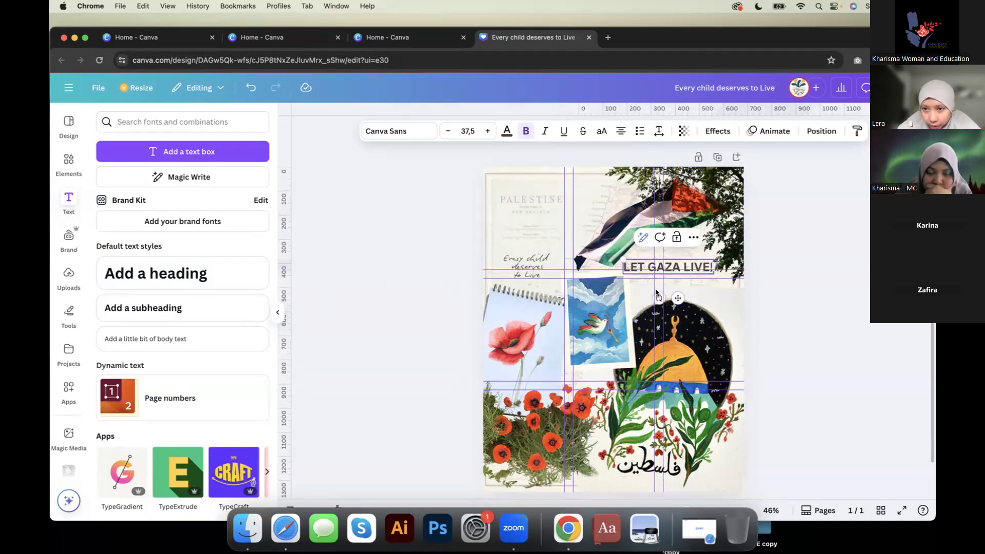
pyautogui.scroll(5, 655, 292)
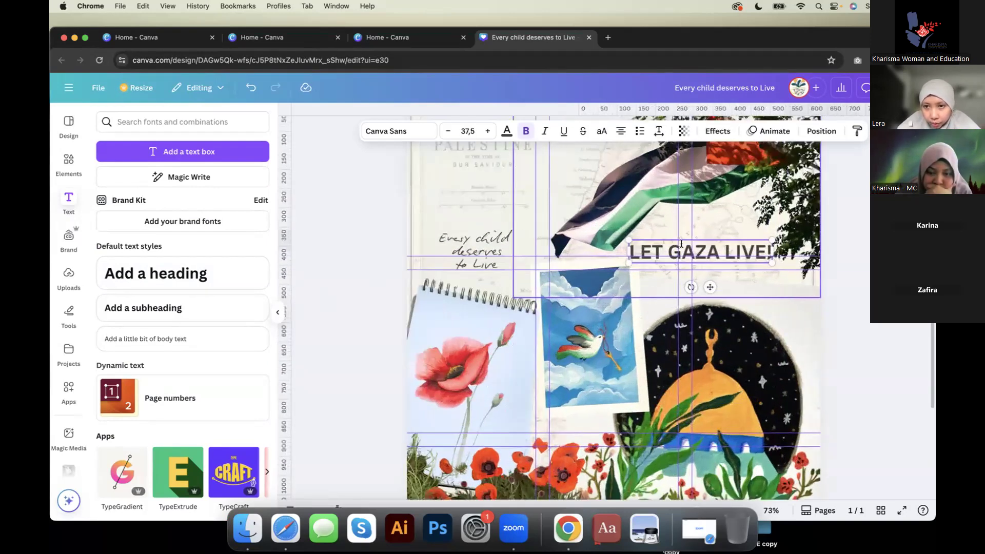
pyautogui.scroll(2, 654, 234)
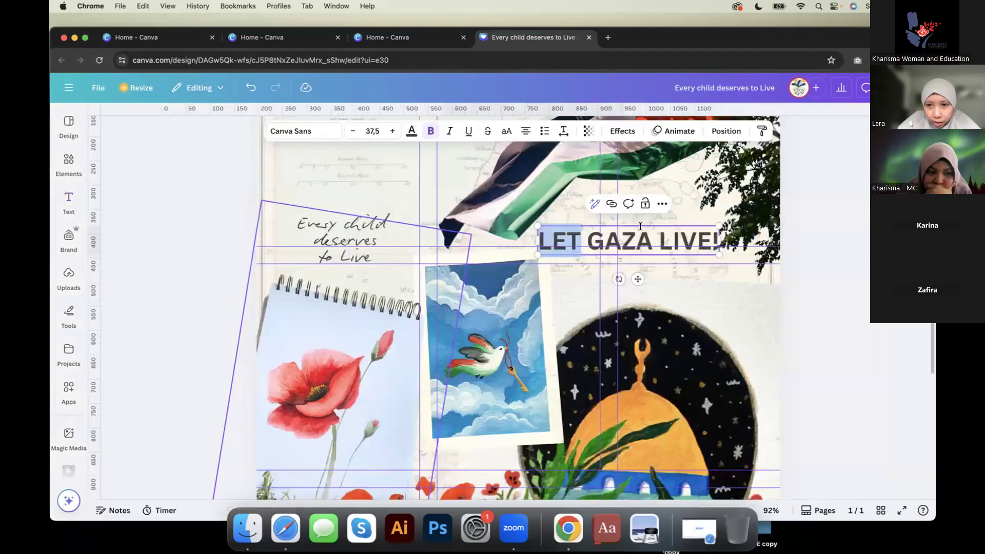
pyautogui.click(277, 312)
pyautogui.click(543, 241)
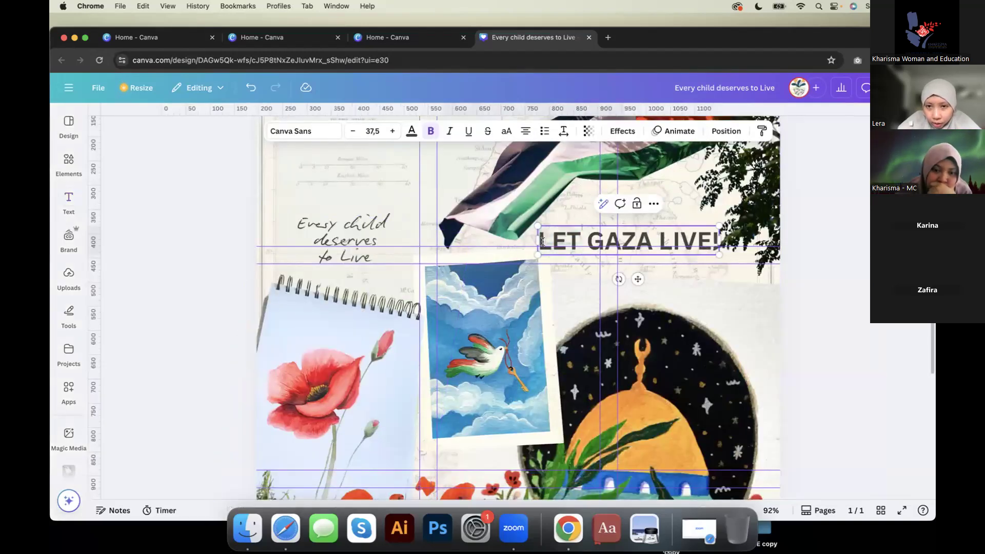
pyautogui.click(664, 247)
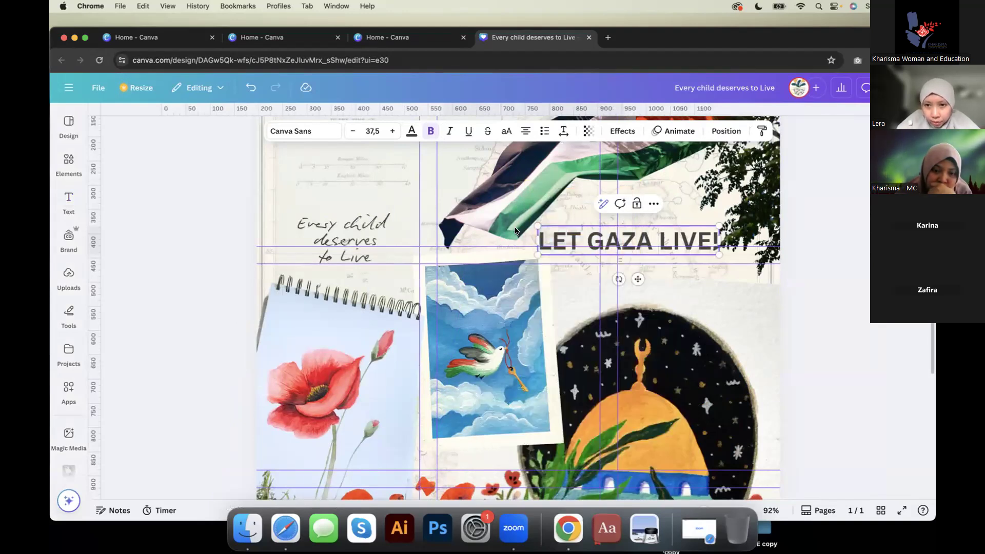
pyautogui.moveTo(546, 242); pyautogui.dragTo(717, 241)
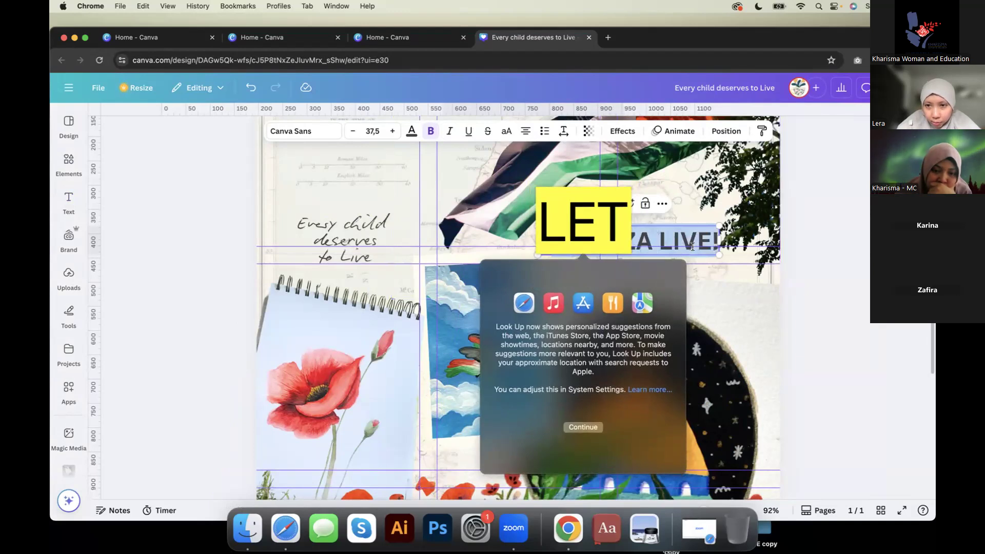
pyautogui.click(717, 241)
pyautogui.moveTo(715, 242); pyautogui.dragTo(662, 233)
pyautogui.click(540, 239)
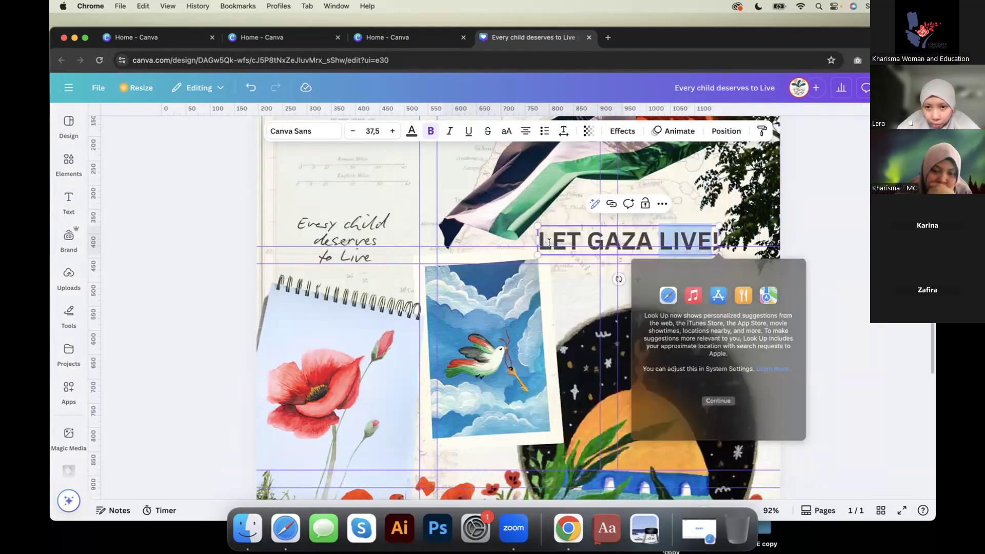
pyautogui.click(544, 241)
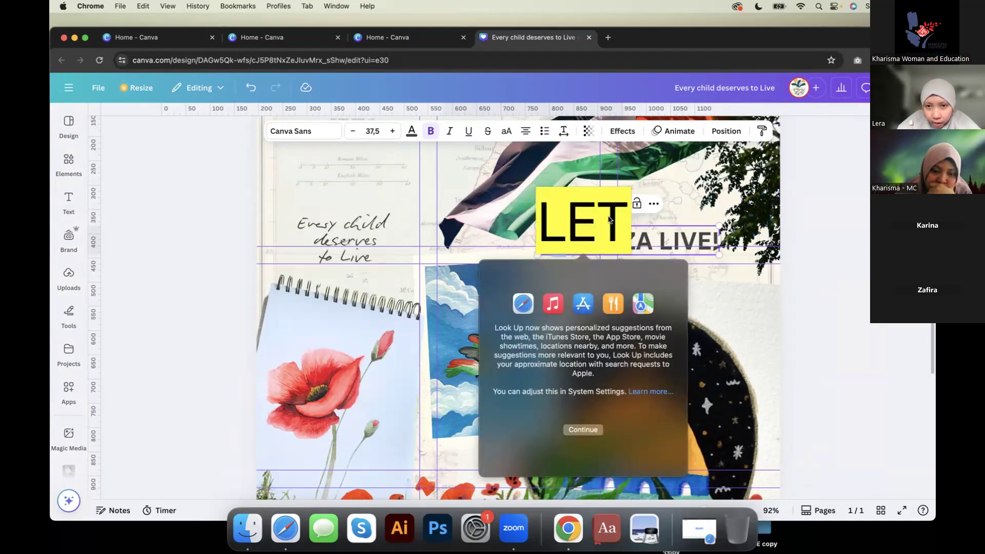
pyautogui.click(694, 234)
pyautogui.doubleClick(694, 235)
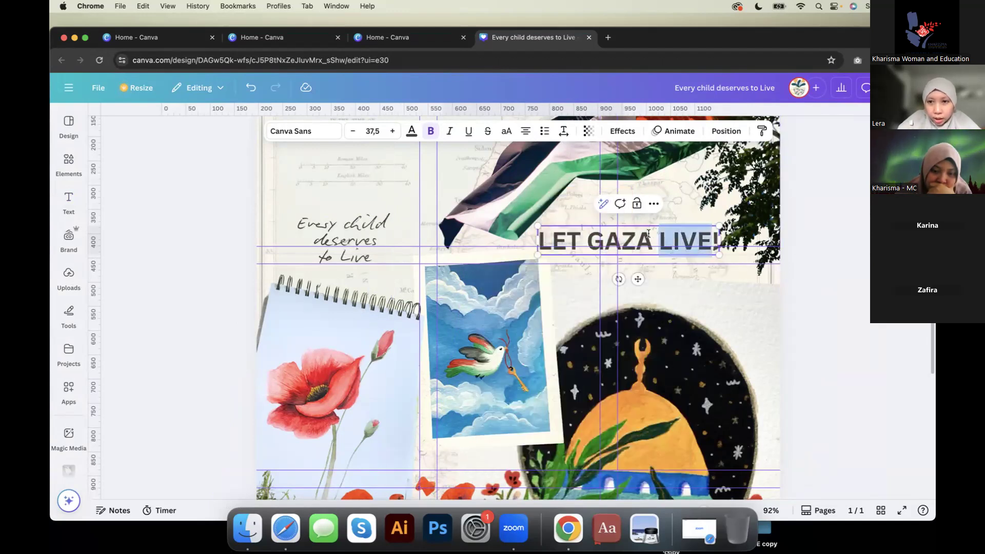
pyautogui.click(693, 247)
# Step: Select the whole "LET GAZA LIVE!" heading text and change its font to Norwester
pyautogui.moveTo(719, 239); pyautogui.dragTo(546, 240)
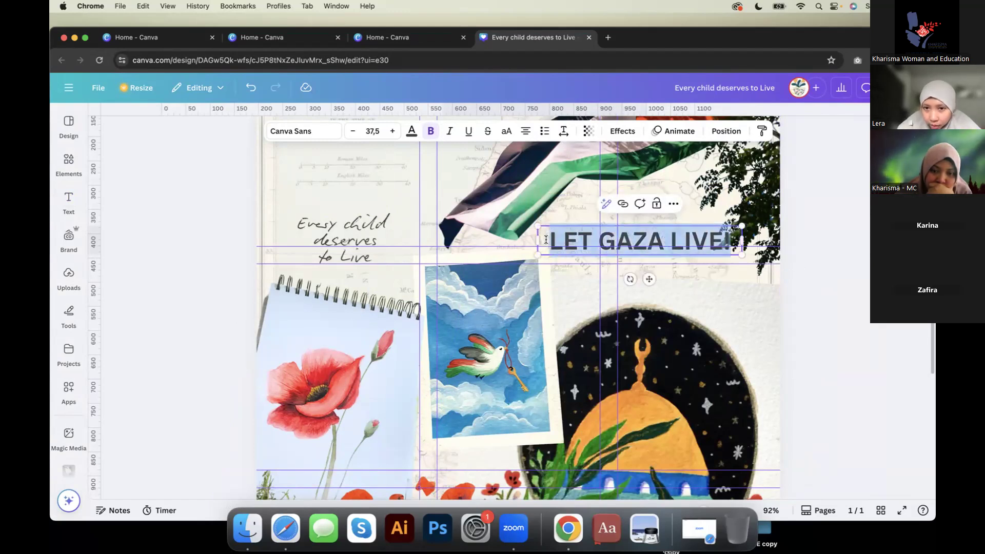
pyautogui.click(302, 132)
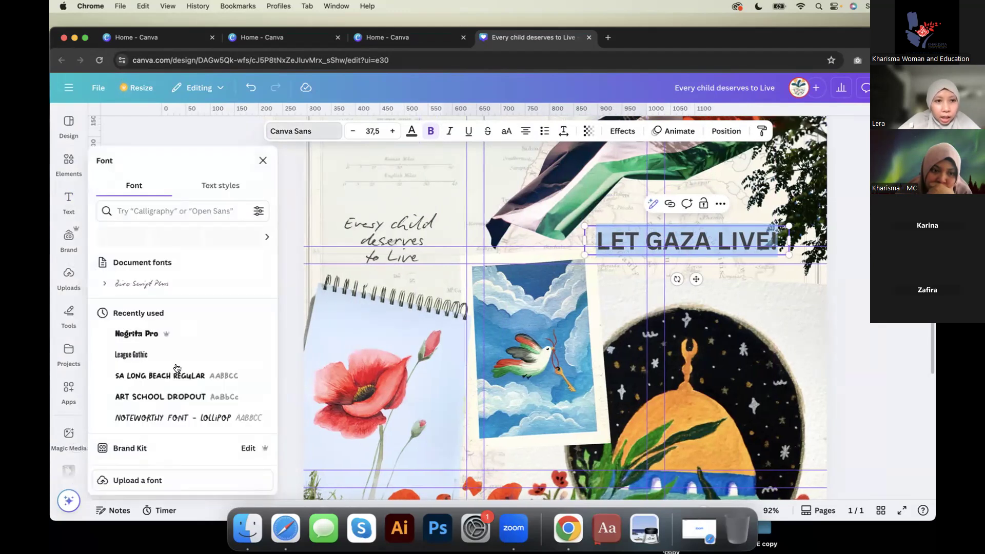
pyautogui.scroll(-10, 177, 369)
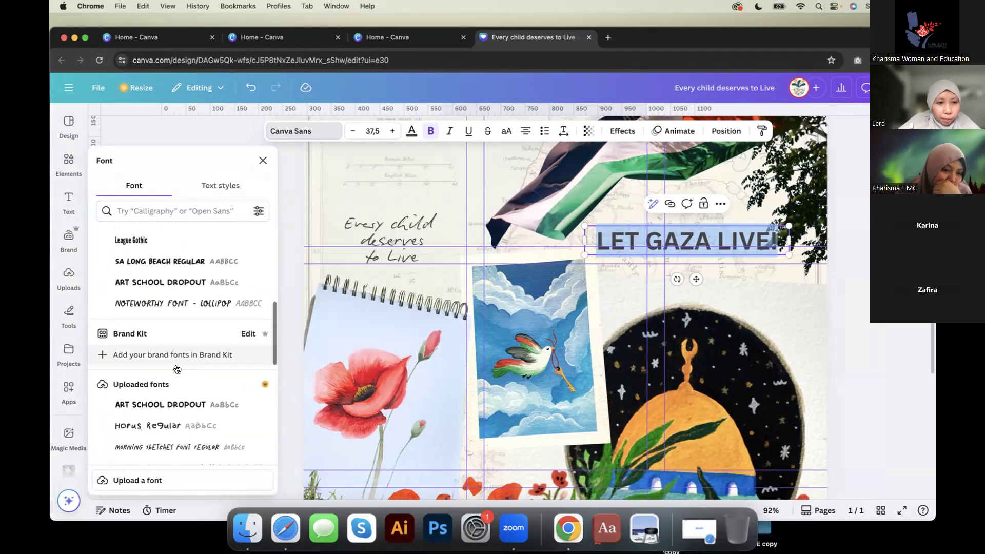
pyautogui.scroll(-8, 175, 368)
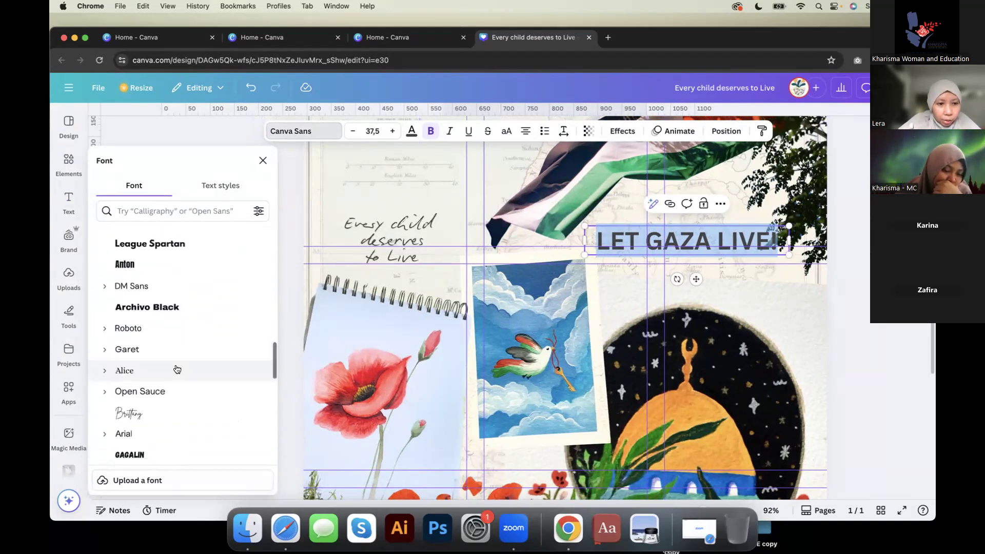
pyautogui.scroll(-10, 177, 369)
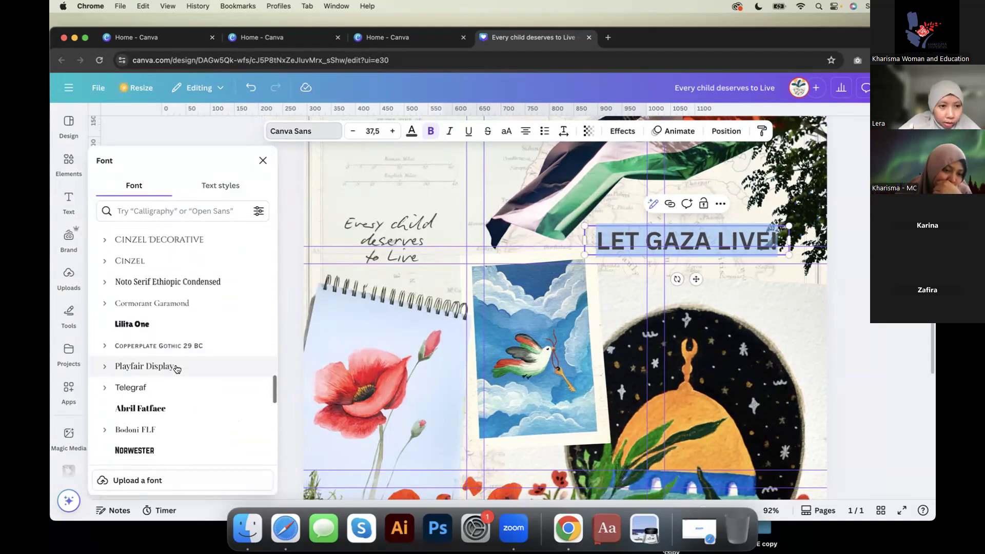
pyautogui.scroll(-10, 177, 369)
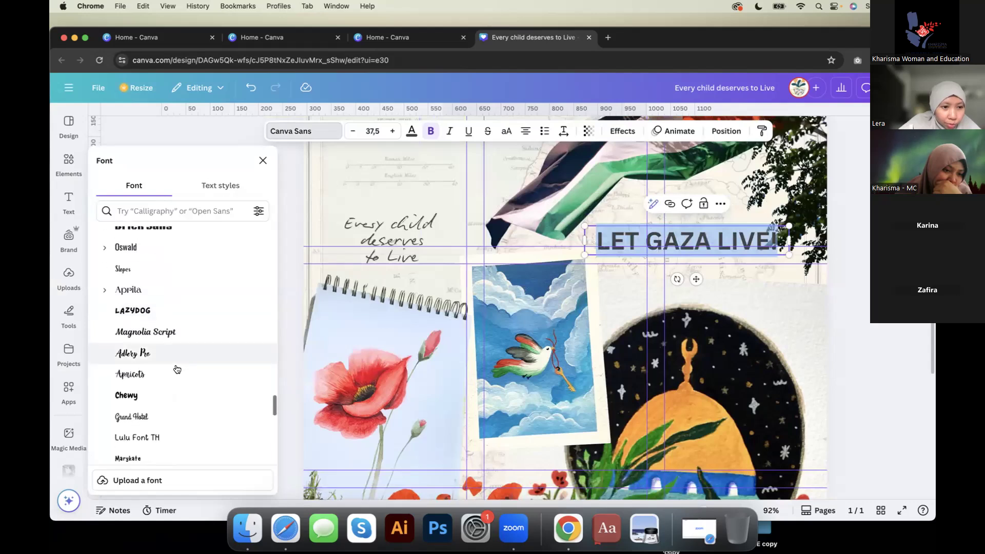
pyautogui.scroll(-6, 177, 370)
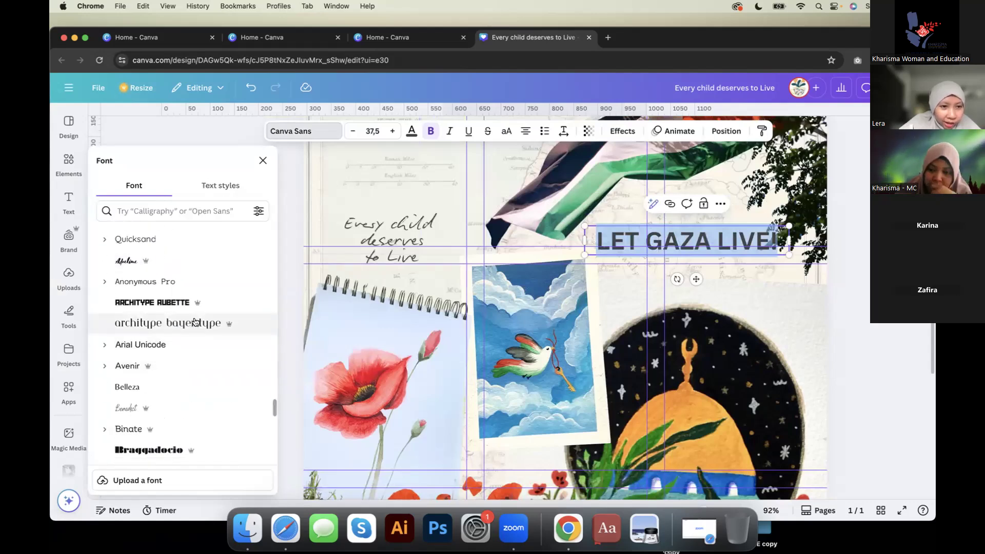
pyautogui.scroll(-2, 154, 400)
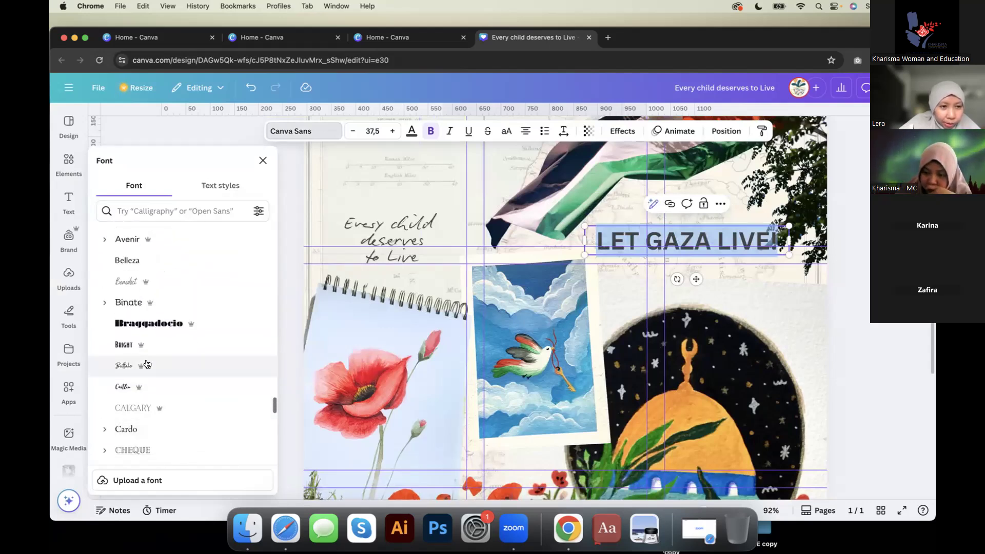
pyautogui.scroll(8, 146, 365)
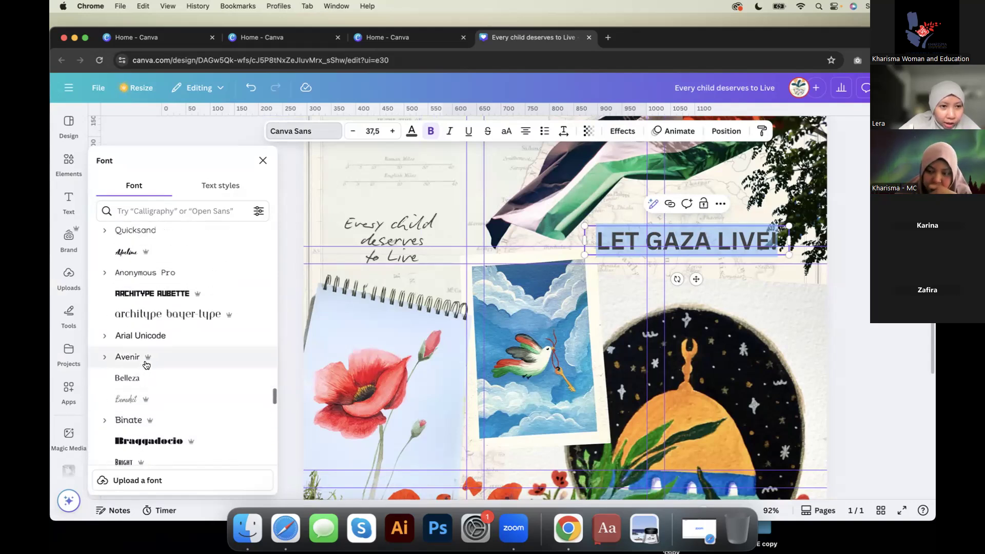
pyautogui.scroll(10, 146, 365)
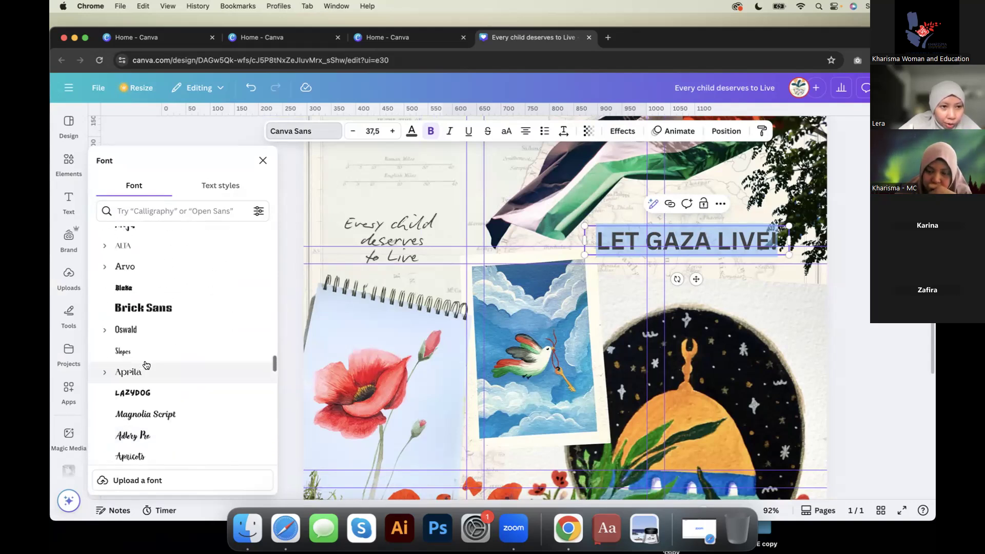
pyautogui.scroll(3, 147, 366)
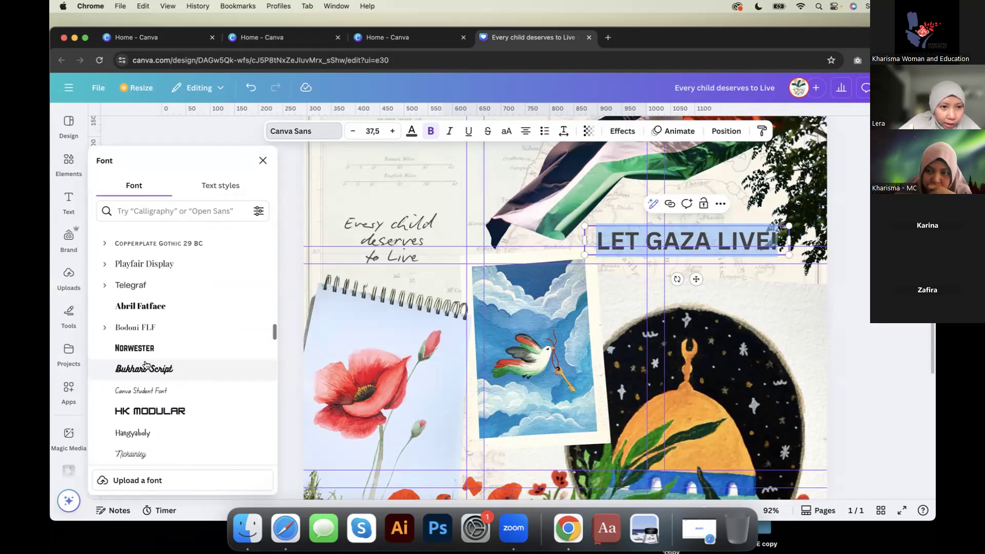
pyautogui.click(143, 349)
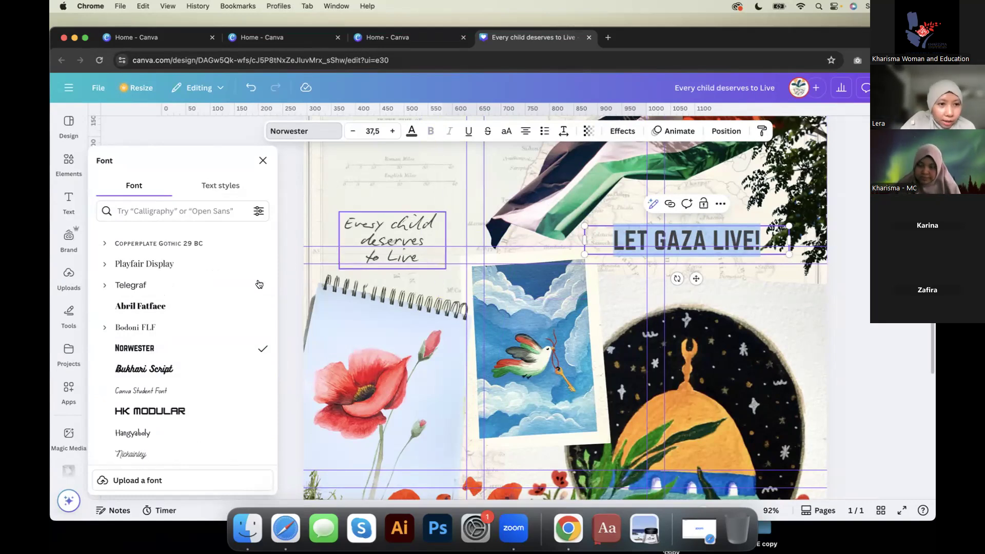
# Step: Change the font of the "LET GAZA LIVE!" heading to League Gothic
pyautogui.click(176, 273)
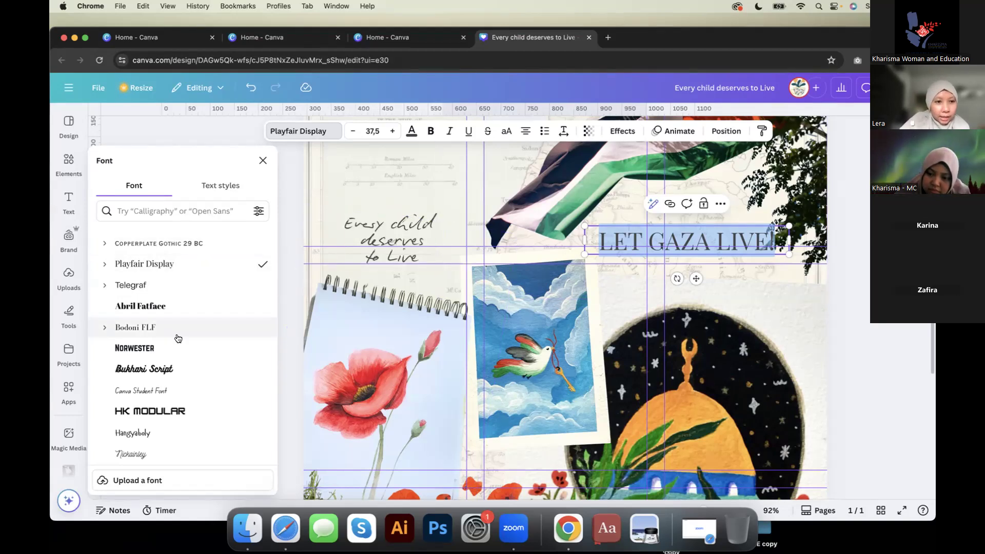
pyautogui.scroll(5, 161, 277)
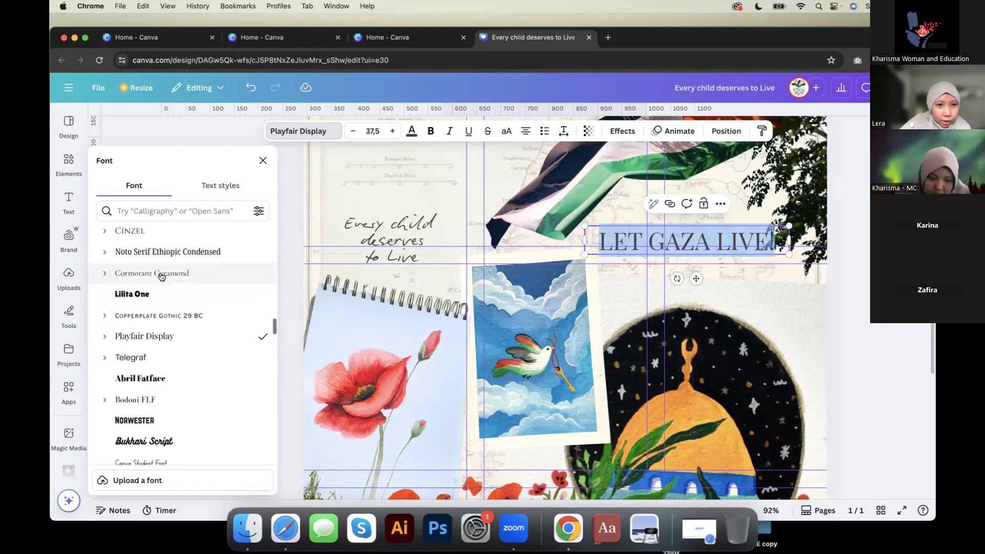
pyautogui.scroll(10, 162, 277)
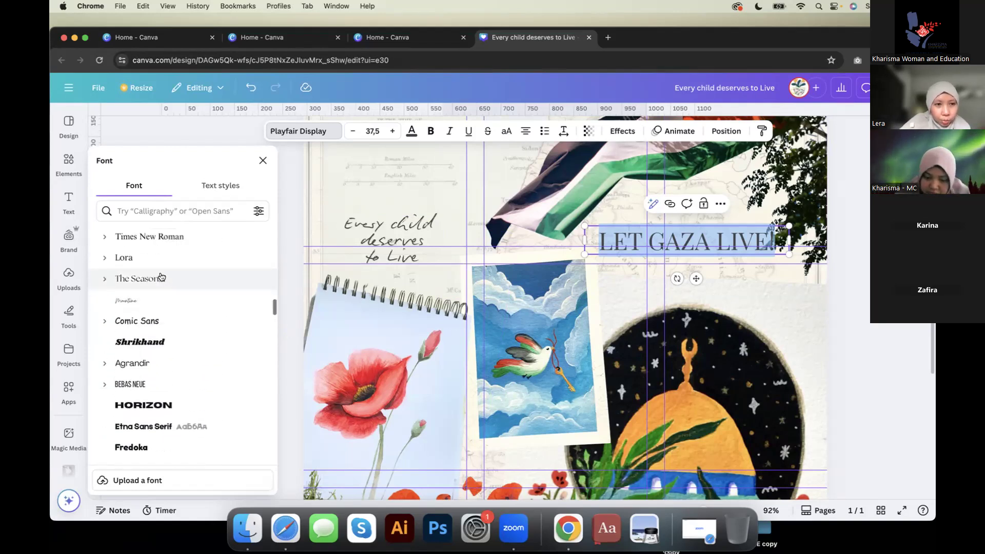
pyautogui.scroll(12, 161, 277)
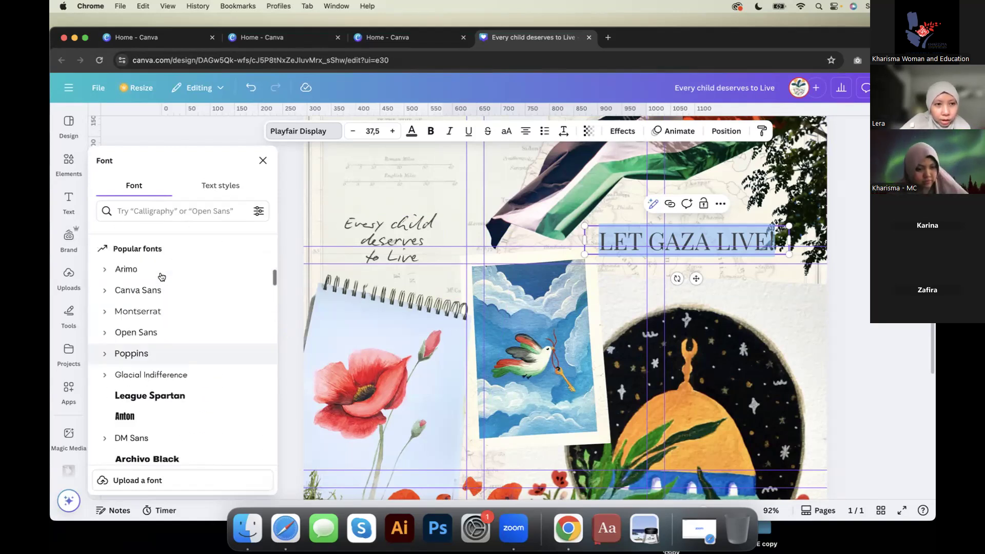
pyautogui.scroll(12, 161, 277)
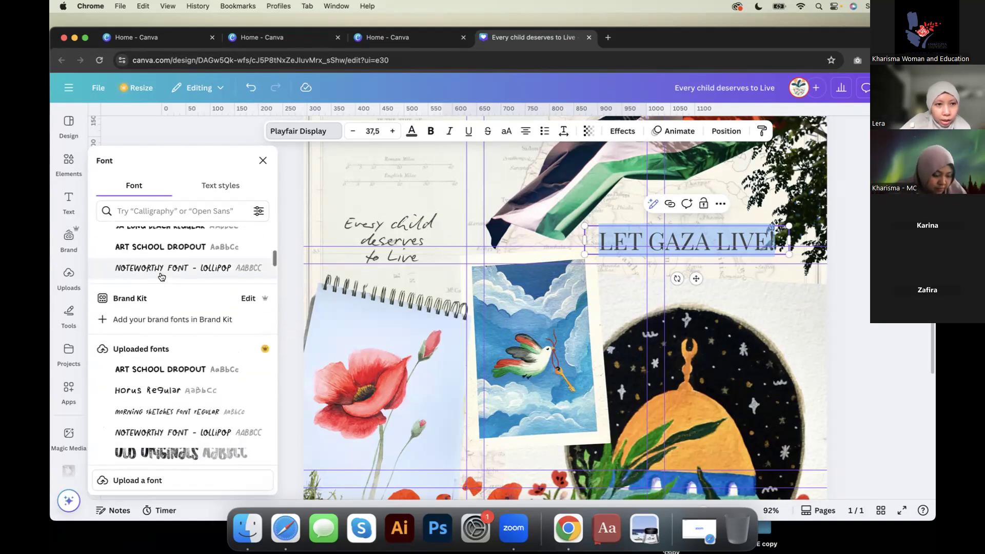
pyautogui.scroll(6, 161, 277)
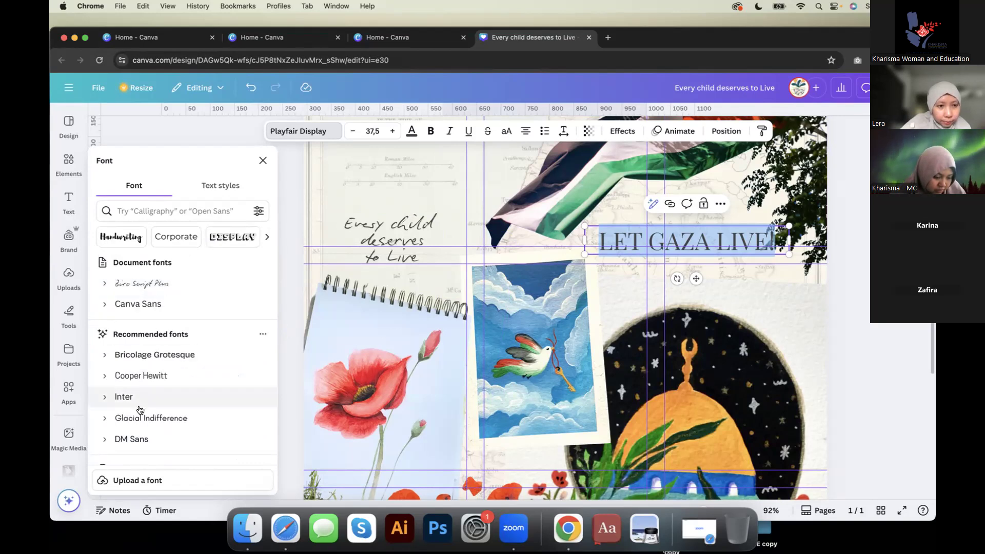
pyautogui.scroll(-1, 143, 435)
pyautogui.scroll(-2, 144, 435)
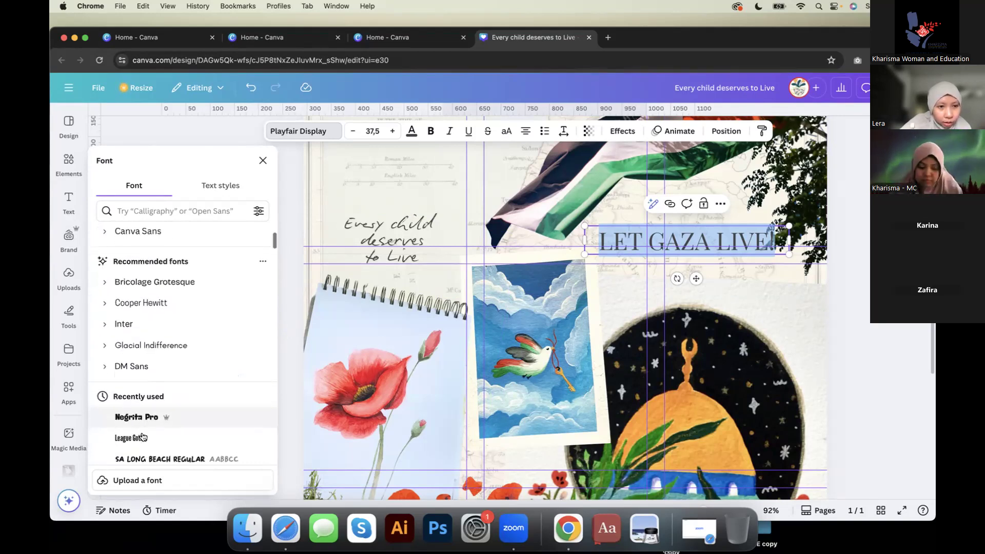
pyautogui.click(137, 434)
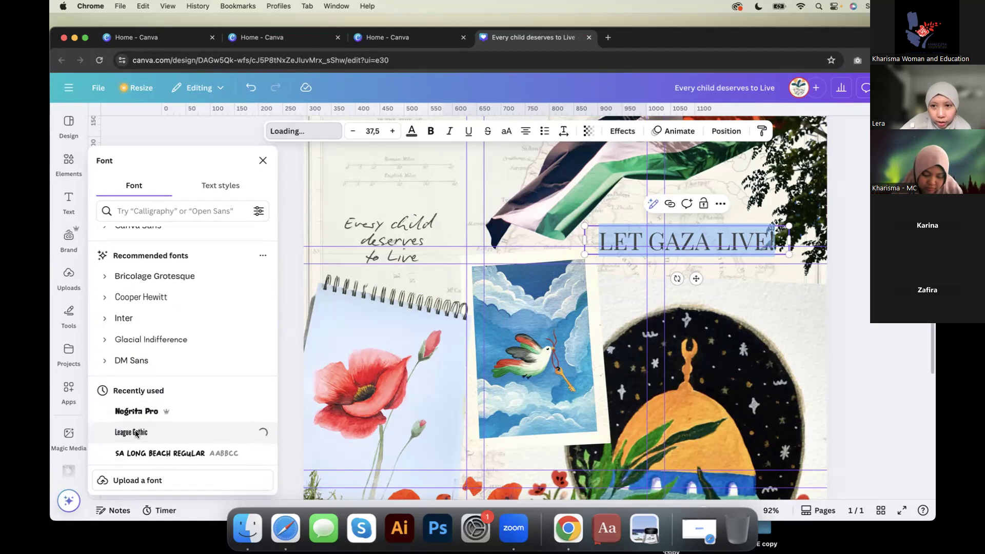
pyautogui.click(263, 160)
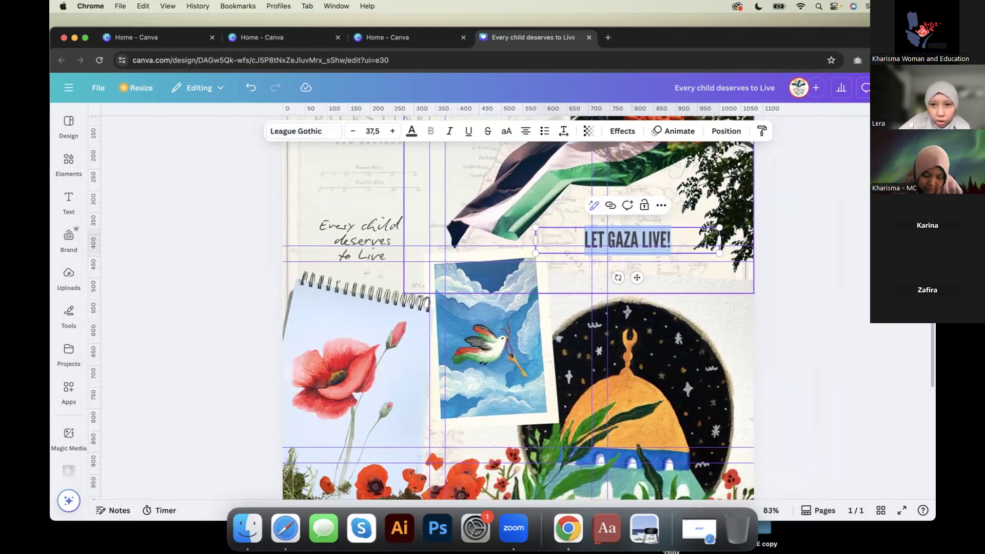
# Step: Narrow the "LET GAZA LIVE!" text box by pulling its left edge in toward the lettering
pyautogui.scroll(5, 684, 237)
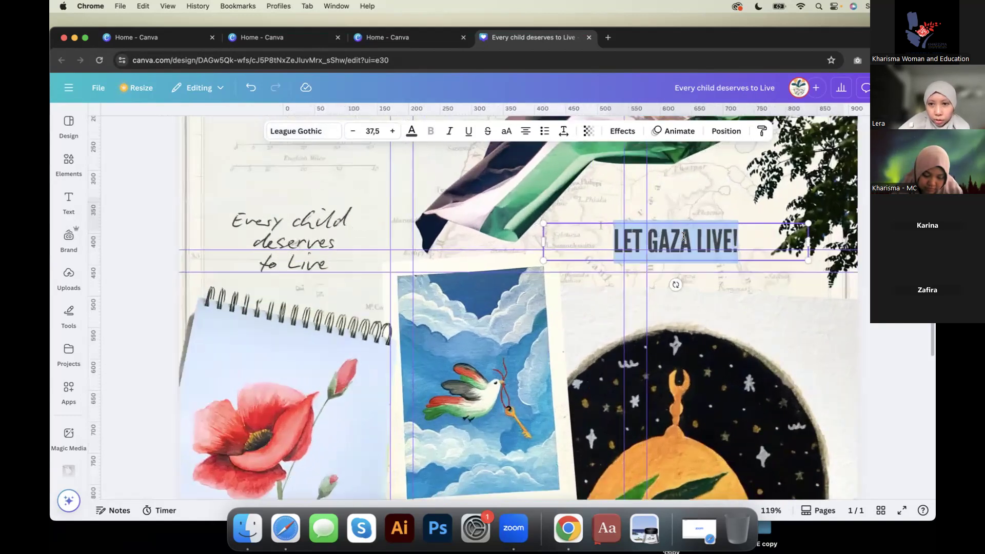
pyautogui.scroll(5, 684, 237)
pyautogui.hscroll(3, 658, 255)
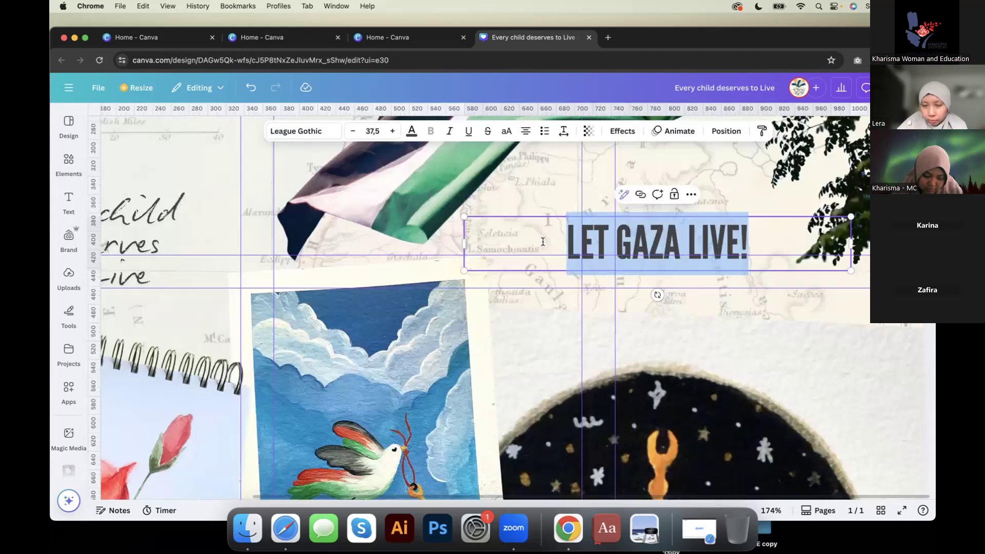
pyautogui.scroll(-5, 559, 242)
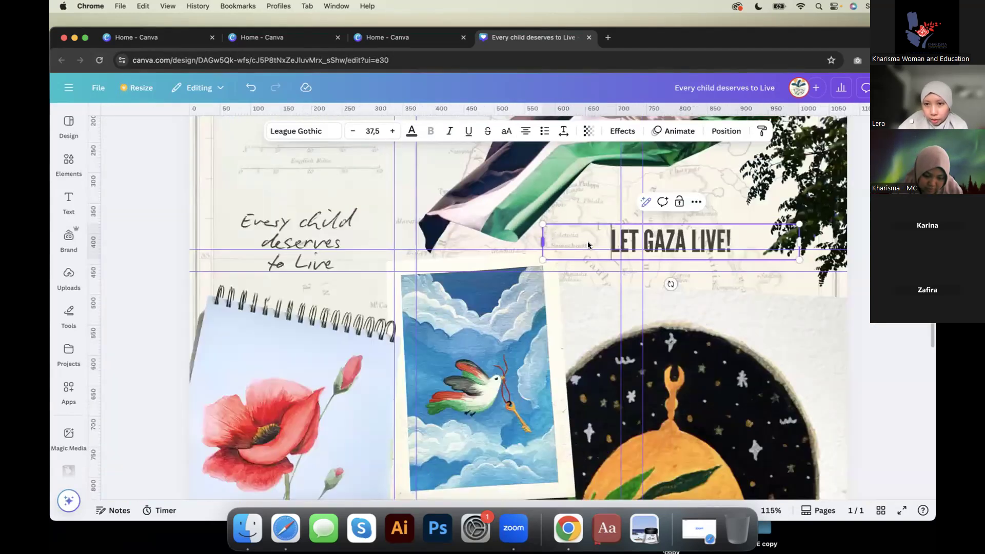
pyautogui.moveTo(588, 245); pyautogui.dragTo(592, 241)
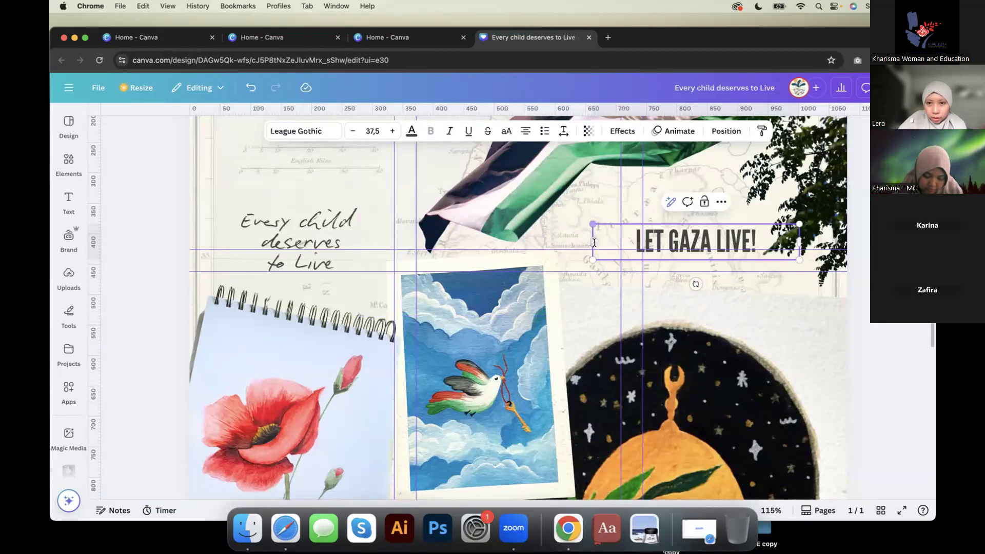
# Step: Scale the "LET GAZA LIVE!" heading to size 38.3 and lower it slightly toward the dome painting
pyautogui.moveTo(590, 240); pyautogui.dragTo(610, 217)
pyautogui.moveTo(608, 45); pyautogui.dragTo(532, 46)
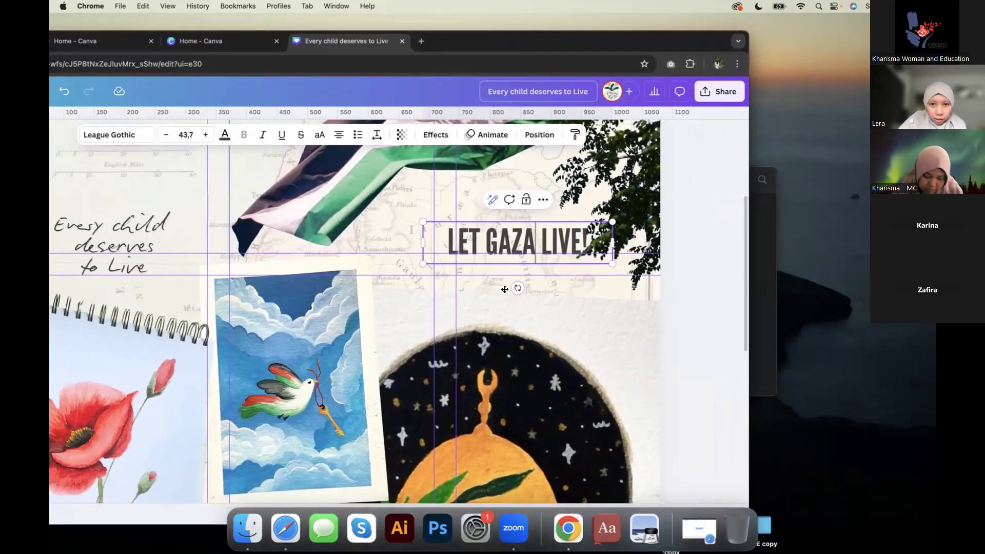
pyautogui.moveTo(613, 221); pyautogui.dragTo(570, 231)
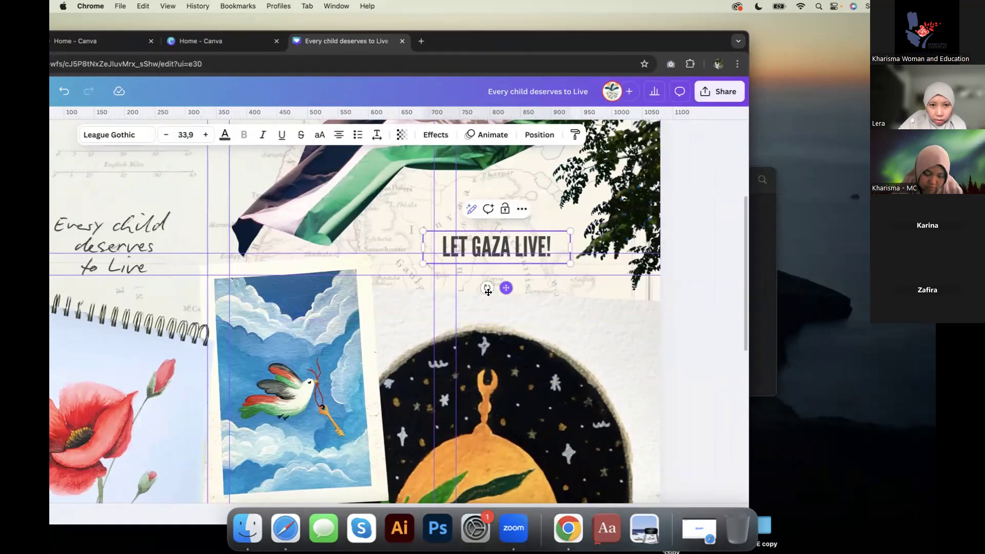
pyautogui.moveTo(488, 291); pyautogui.dragTo(485, 306)
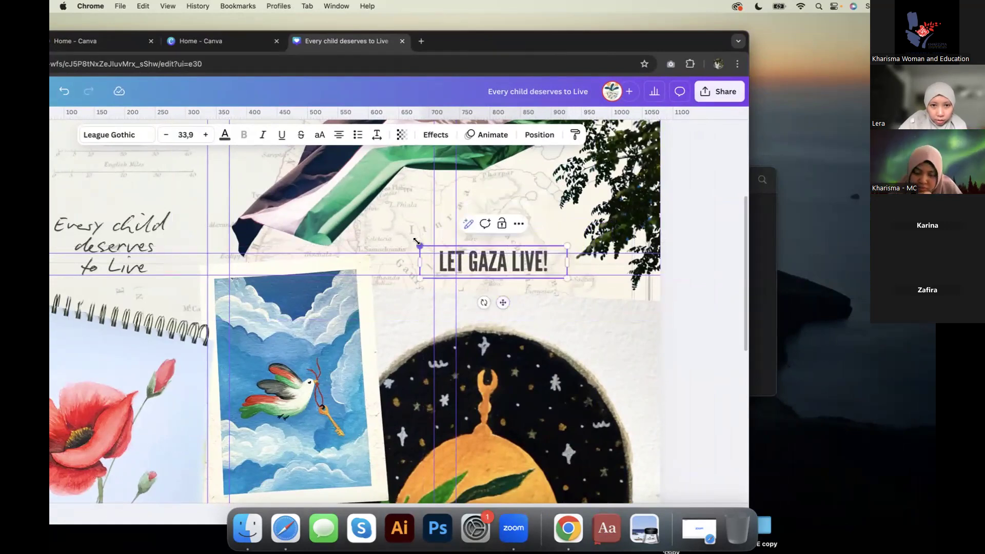
pyautogui.moveTo(412, 238); pyautogui.dragTo(404, 235)
pyautogui.moveTo(570, 242); pyautogui.dragTo(577, 241)
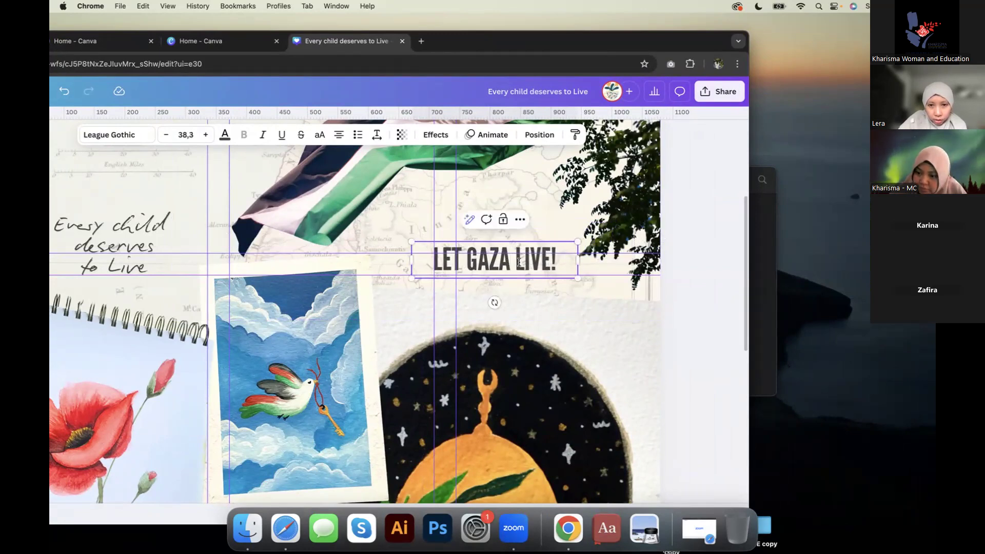
# Step: Fine-position the "LET GAZA LIVE!" heading above the dome so its first letter lines up with the vertical guide near 700
pyautogui.click(544, 252)
pyautogui.click(641, 274)
pyautogui.click(525, 267)
pyautogui.moveTo(524, 269); pyautogui.dragTo(525, 272)
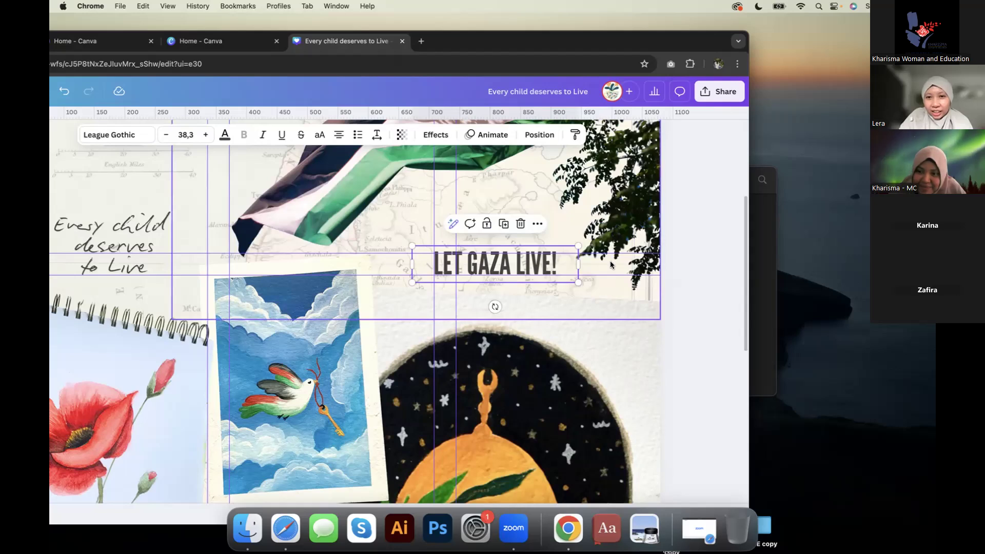
pyautogui.moveTo(580, 245); pyautogui.dragTo(578, 246)
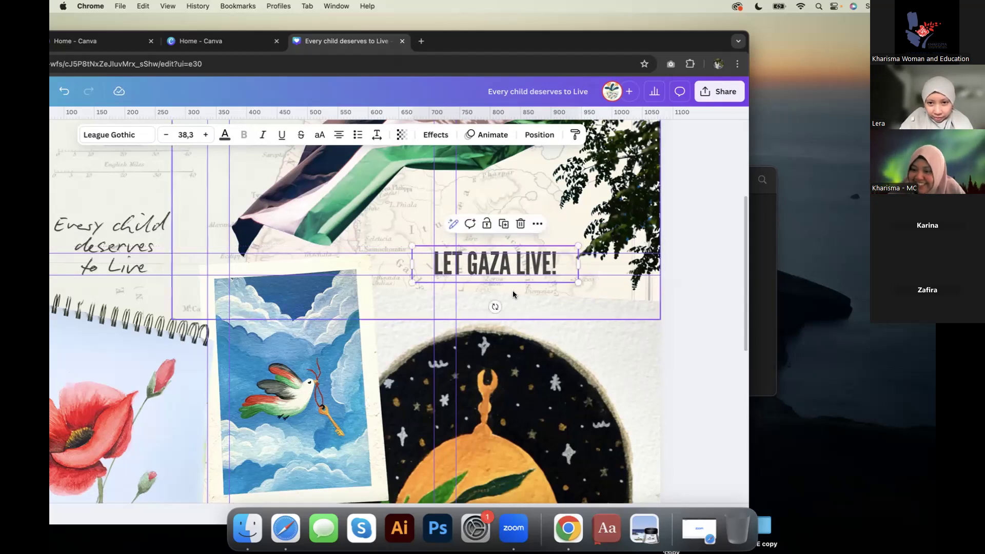
pyautogui.moveTo(533, 269); pyautogui.dragTo(530, 268)
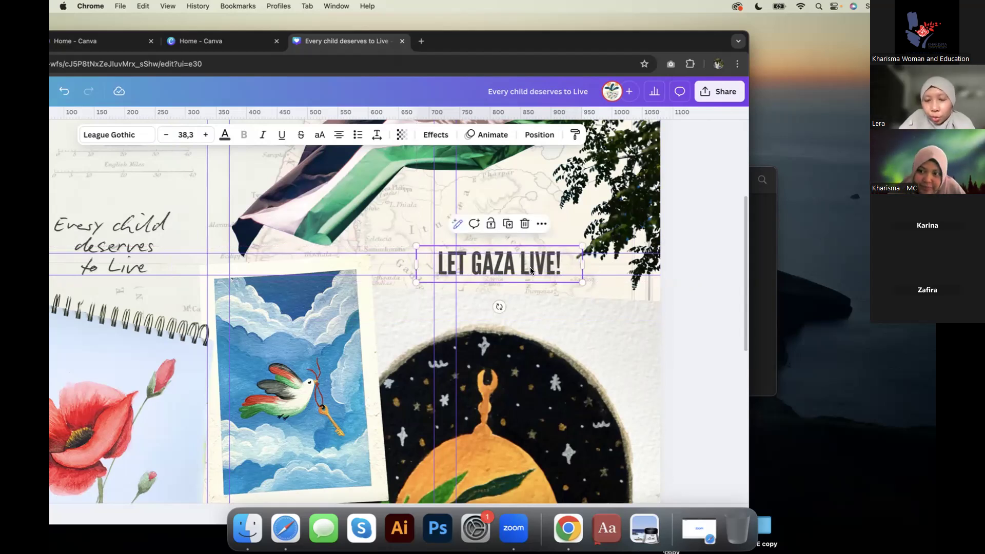
pyautogui.moveTo(530, 270); pyautogui.dragTo(527, 271)
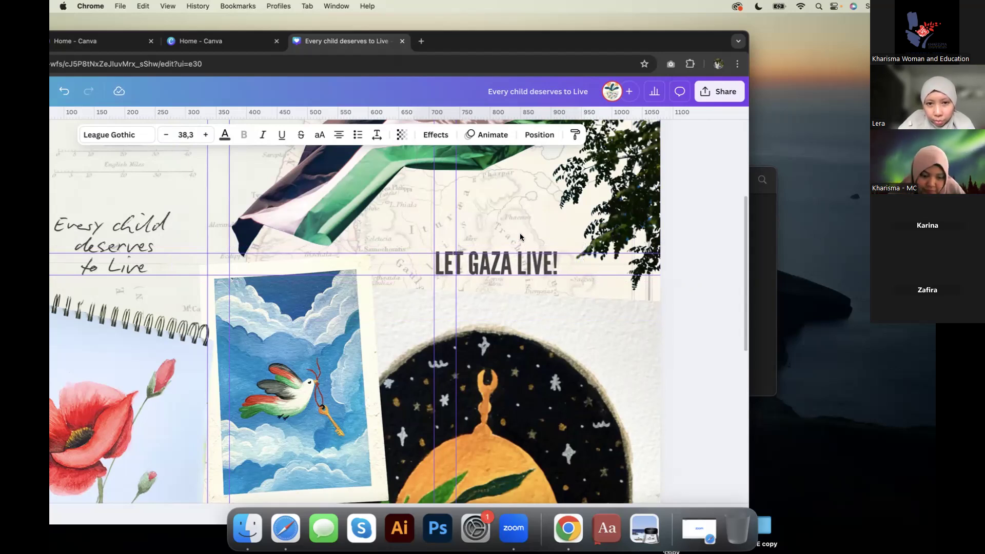
pyautogui.scroll(3, 514, 253)
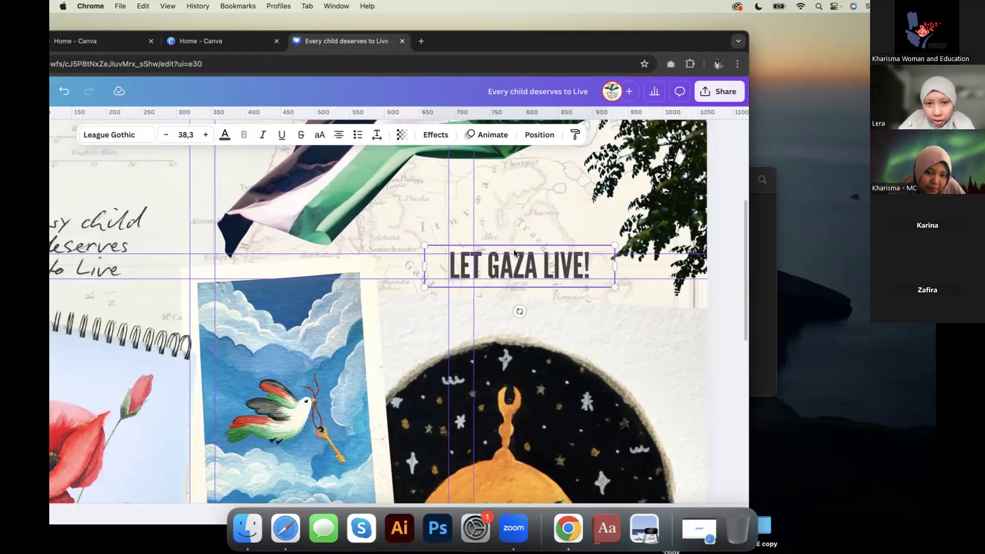
pyautogui.scroll(3, 515, 254)
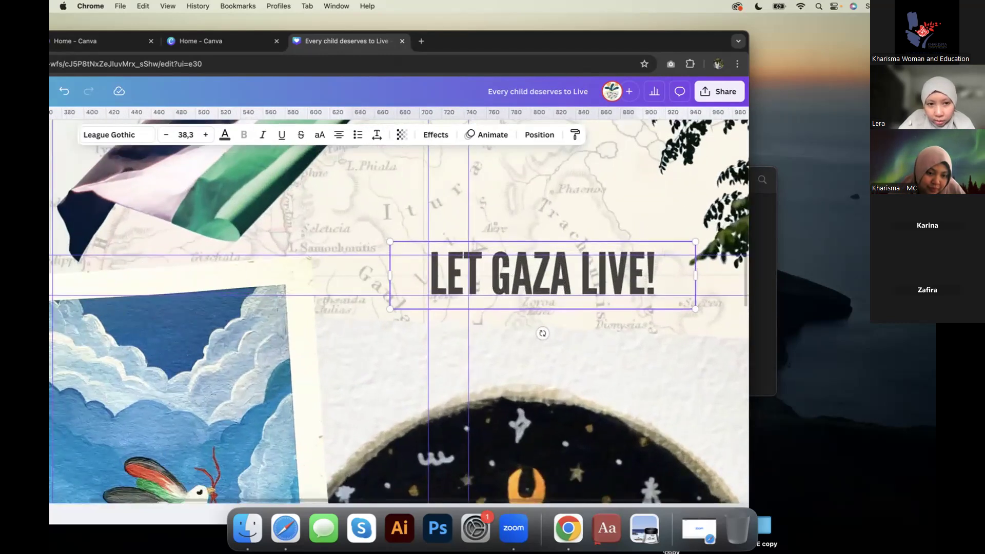
pyautogui.scroll(3, 514, 253)
pyautogui.press('Left')
pyautogui.press('Left')
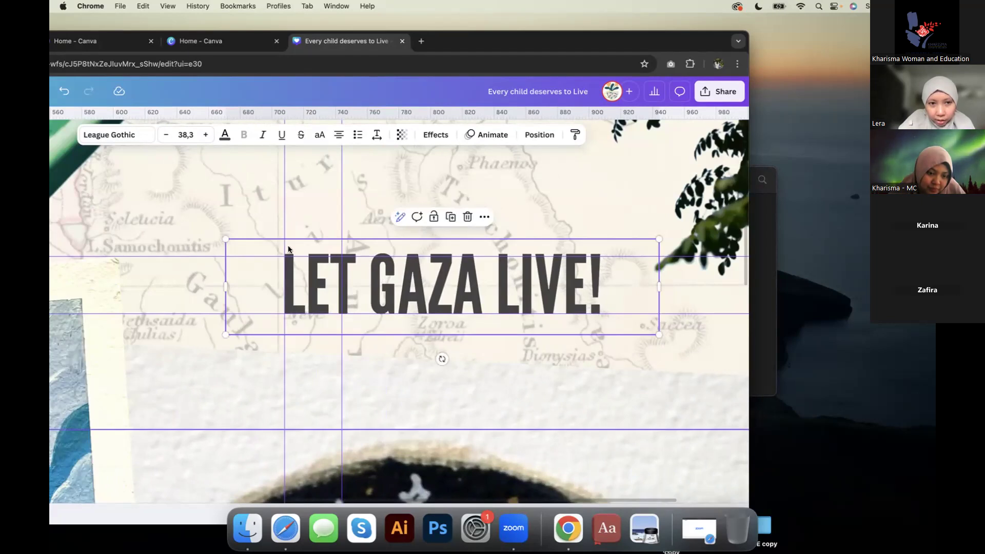
# Step: Shift the dome painting slightly to the right beneath the heading and deselect it
pyautogui.scroll(-2, 618, 252)
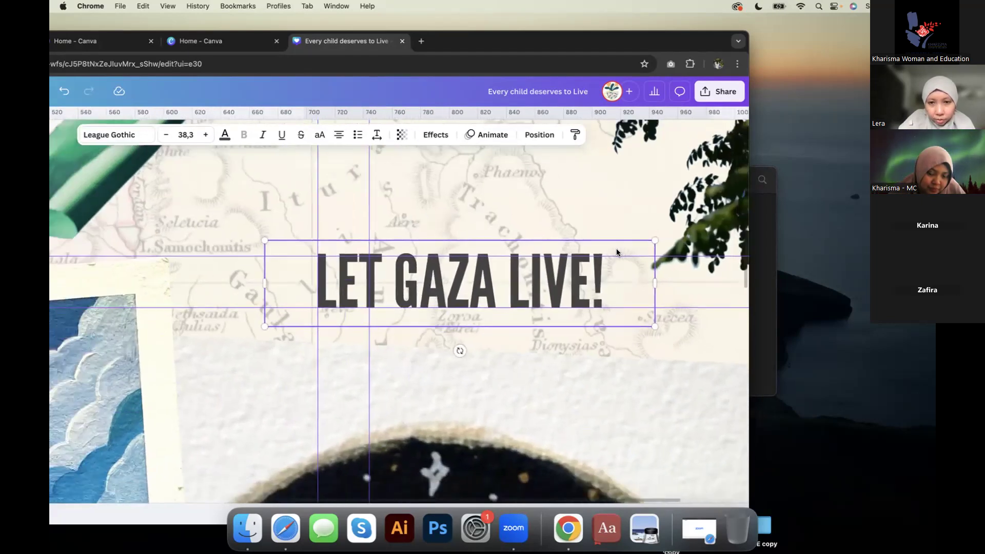
pyautogui.scroll(-5, 616, 253)
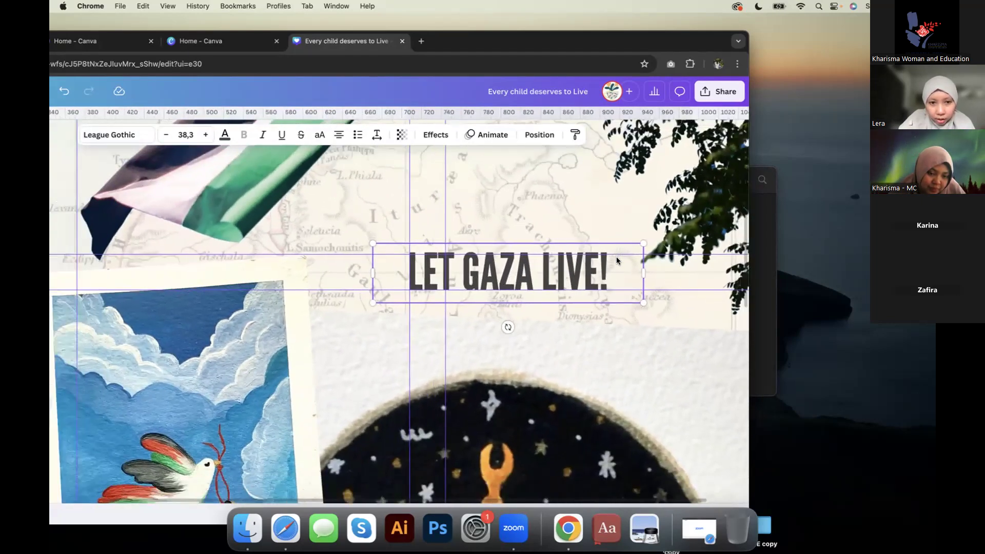
pyautogui.scroll(-6, 436, 322)
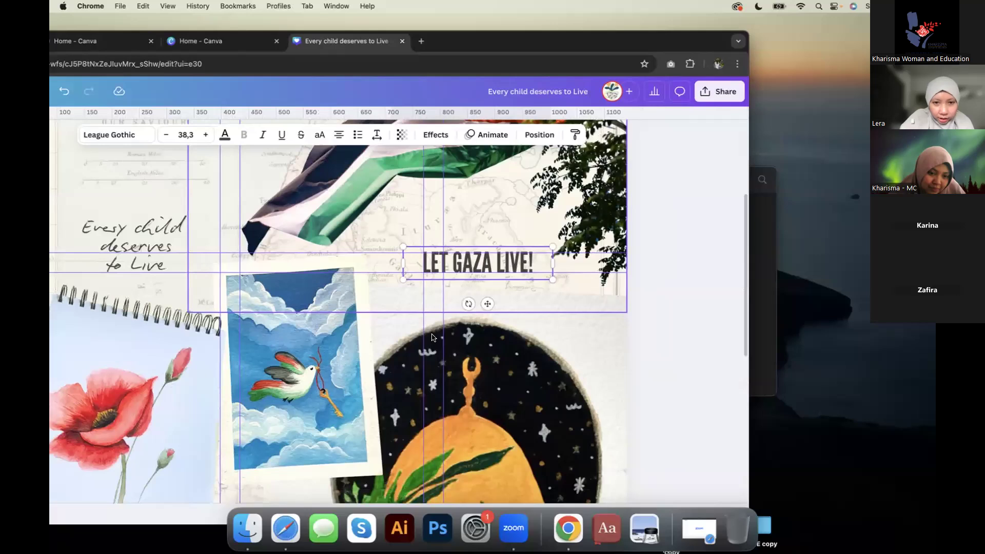
pyautogui.scroll(-6, 432, 337)
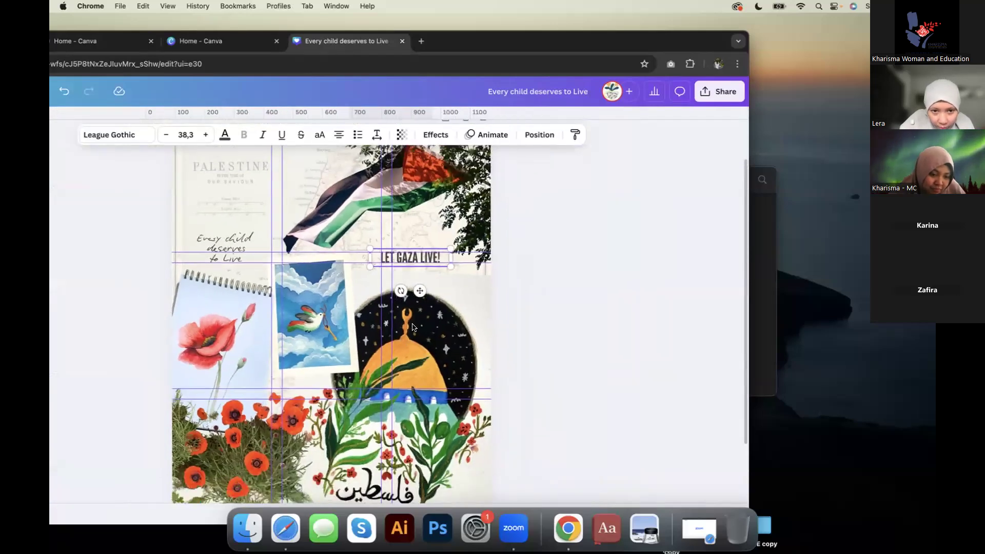
pyautogui.scroll(-3, 413, 329)
pyautogui.click(415, 328)
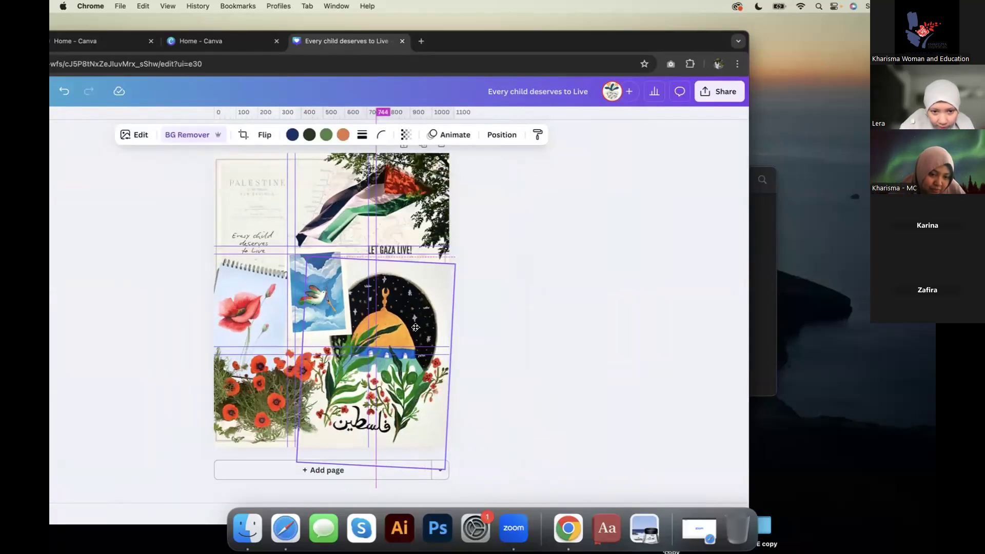
pyautogui.moveTo(416, 329); pyautogui.dragTo(417, 327)
pyautogui.click(615, 289)
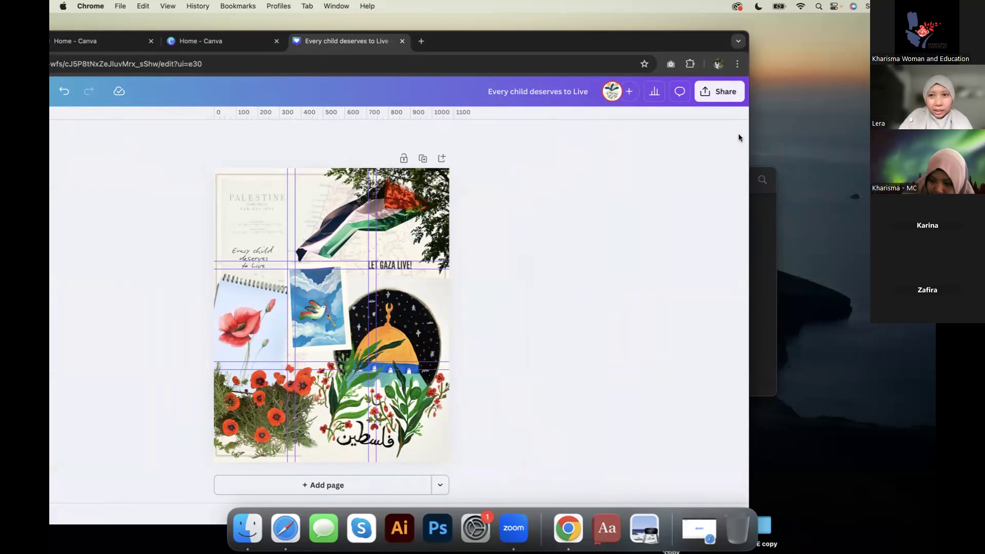
# Step: Hide the rulers and guides to show the finished collage without guide lines
pyautogui.moveTo(727, 48); pyautogui.dragTo(856, 31)
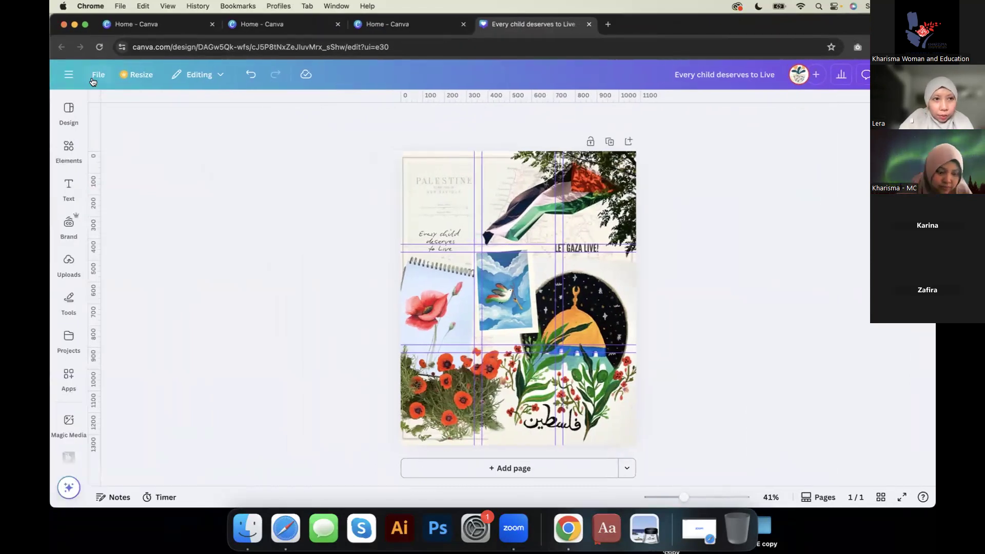
pyautogui.click(98, 75)
pyautogui.moveTo(177, 212)
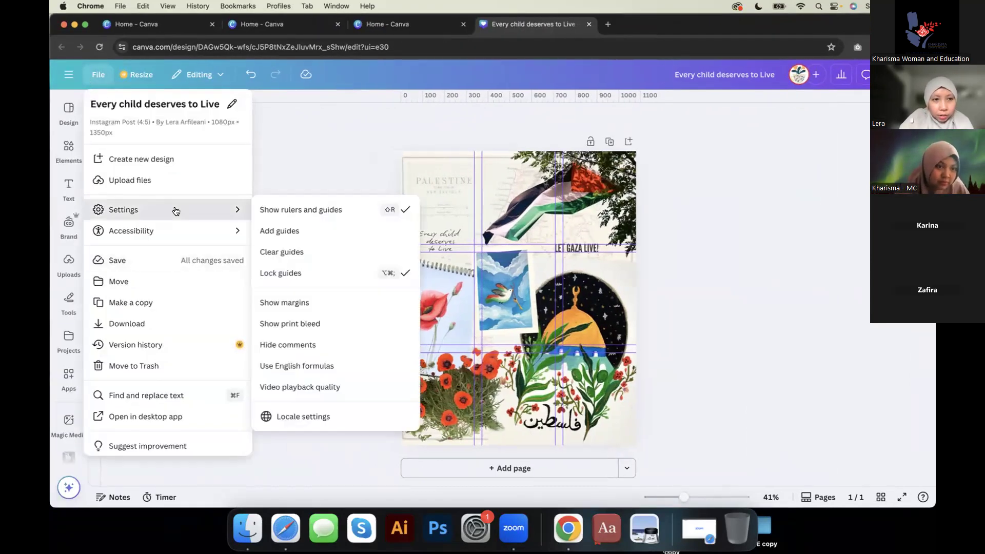
pyautogui.click(343, 212)
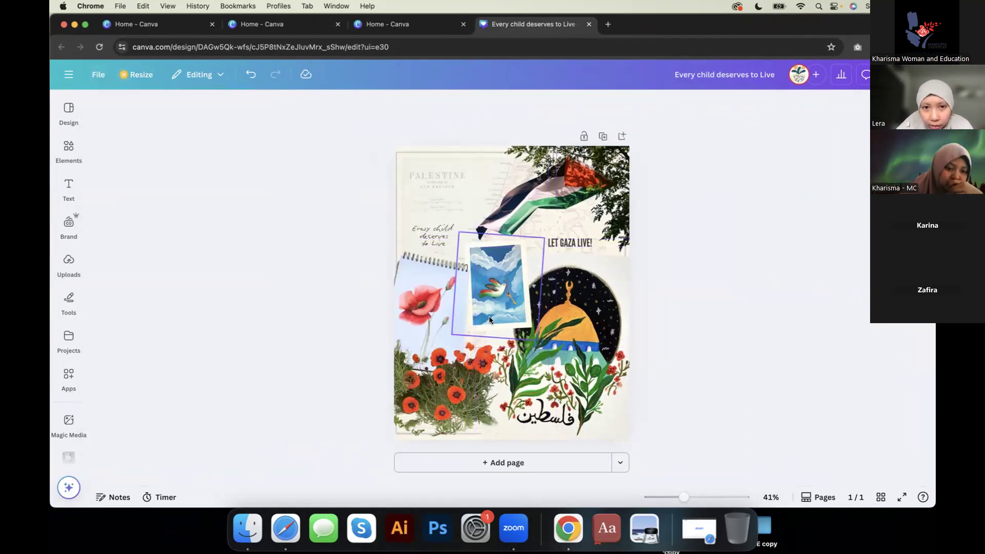
pyautogui.scroll(2, 745, 253)
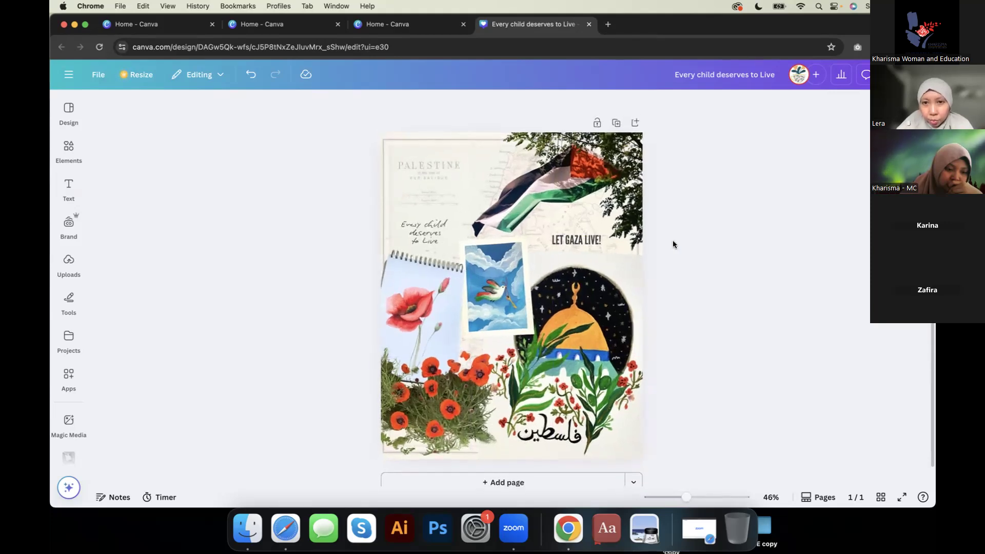
pyautogui.scroll(1, 673, 244)
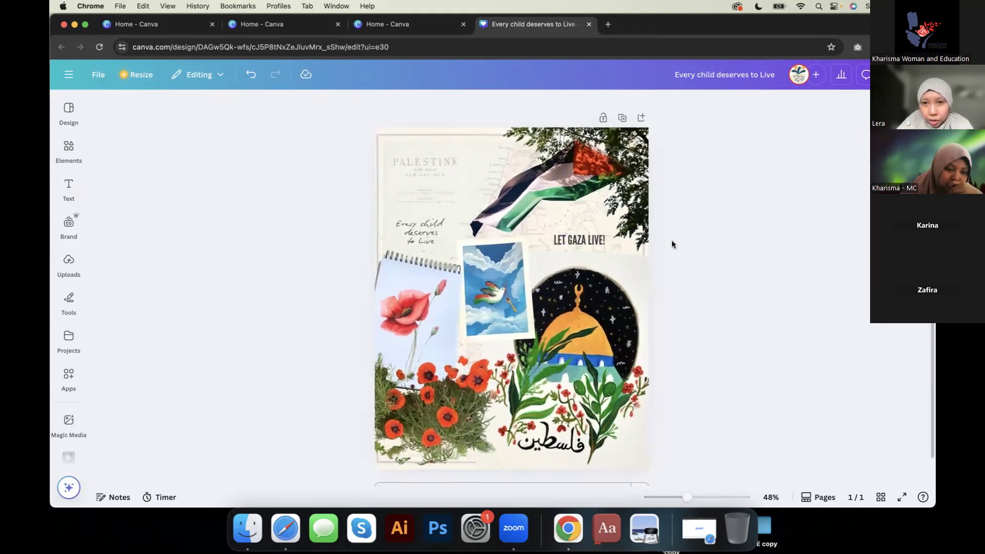
# Step: Nudge the handwritten "Every child deserves to Live" message slightly right and enlarge the "LET GAZA LIVE!" heading
pyautogui.click(420, 233)
pyautogui.moveTo(429, 232); pyautogui.dragTo(432, 232)
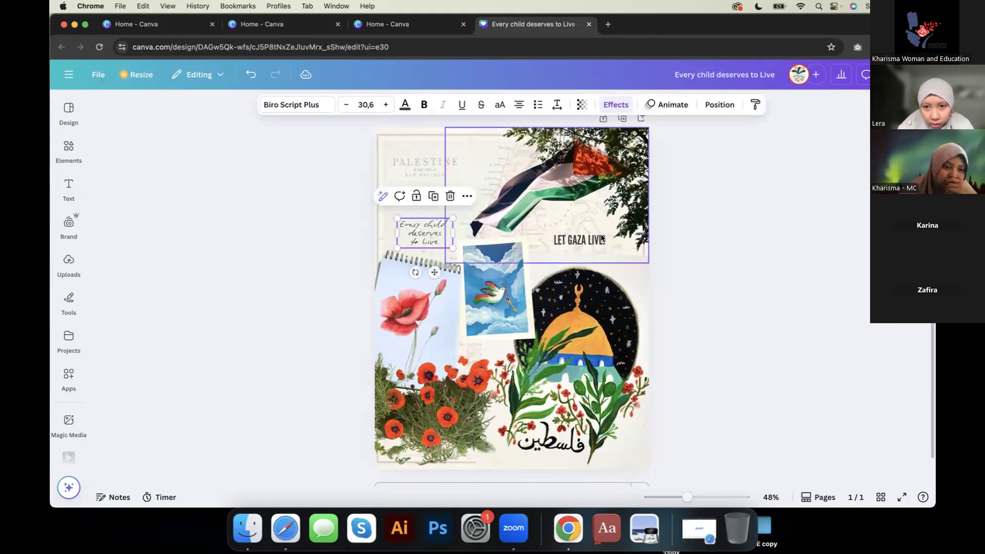
pyautogui.click(548, 238)
pyautogui.moveTo(543, 234); pyautogui.dragTo(532, 227)
# Step: Scale the handwritten message down to size 29 and the "LET GAZA LIVE!" heading up to size 47.5
pyautogui.click(447, 222)
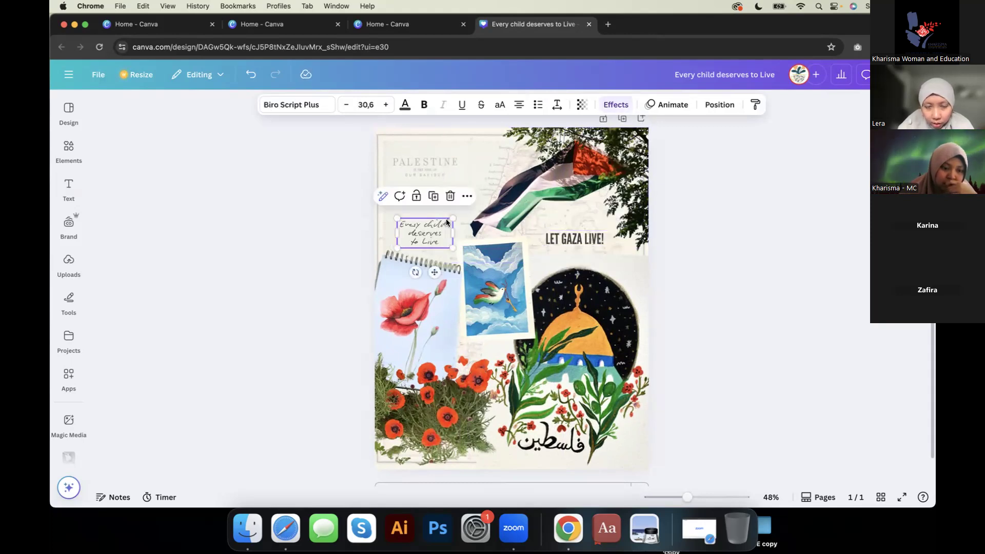
pyautogui.moveTo(452, 218); pyautogui.dragTo(450, 220)
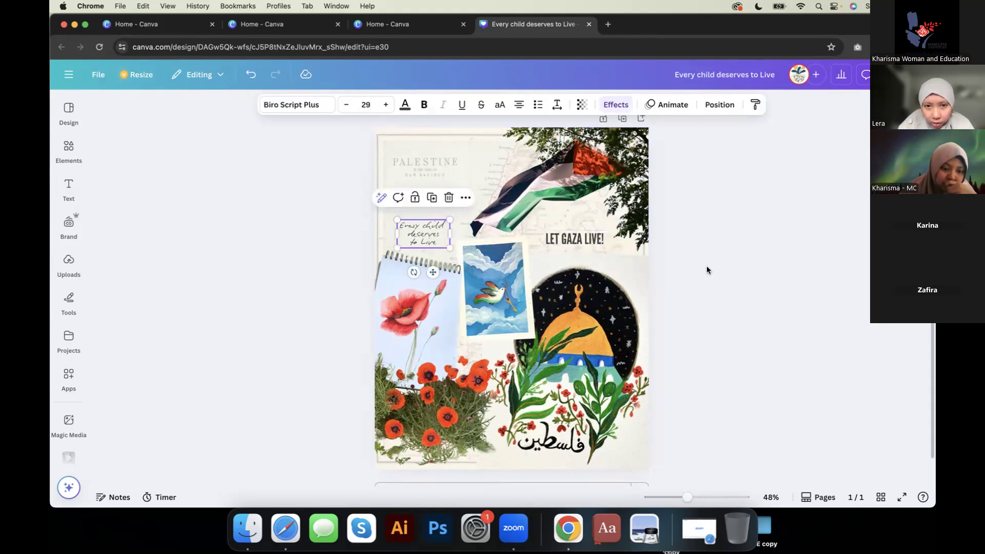
pyautogui.click(598, 239)
pyautogui.moveTo(616, 227); pyautogui.dragTo(621, 228)
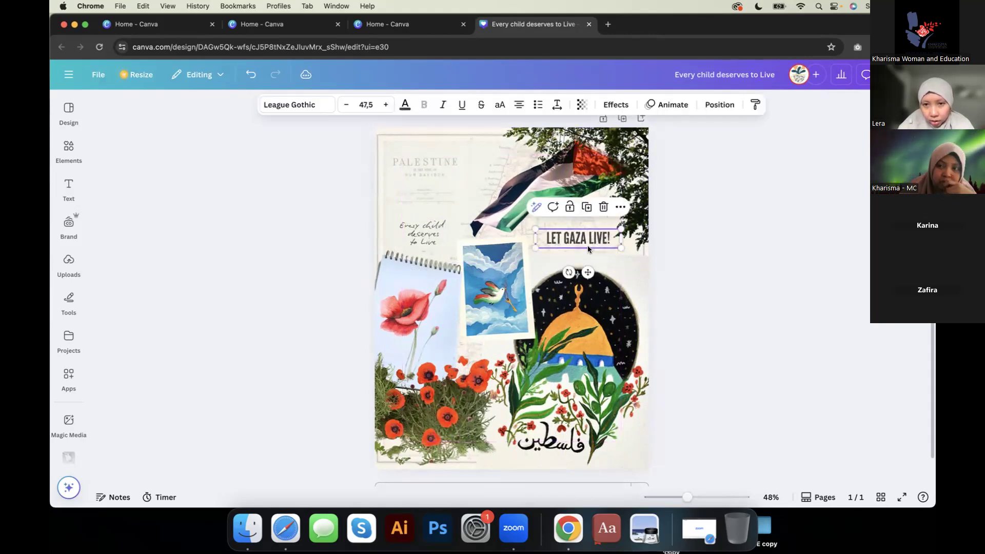
pyautogui.click(588, 279)
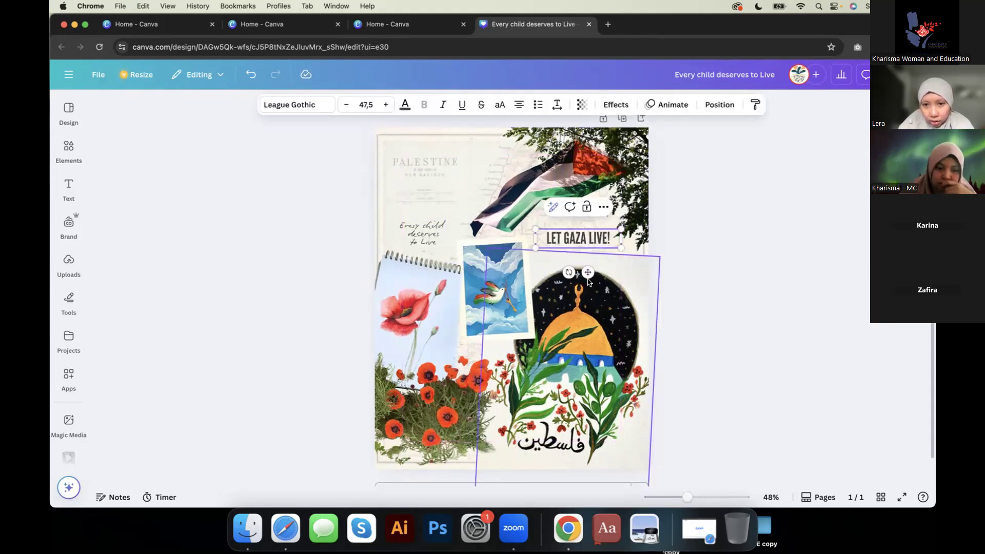
pyautogui.click(706, 238)
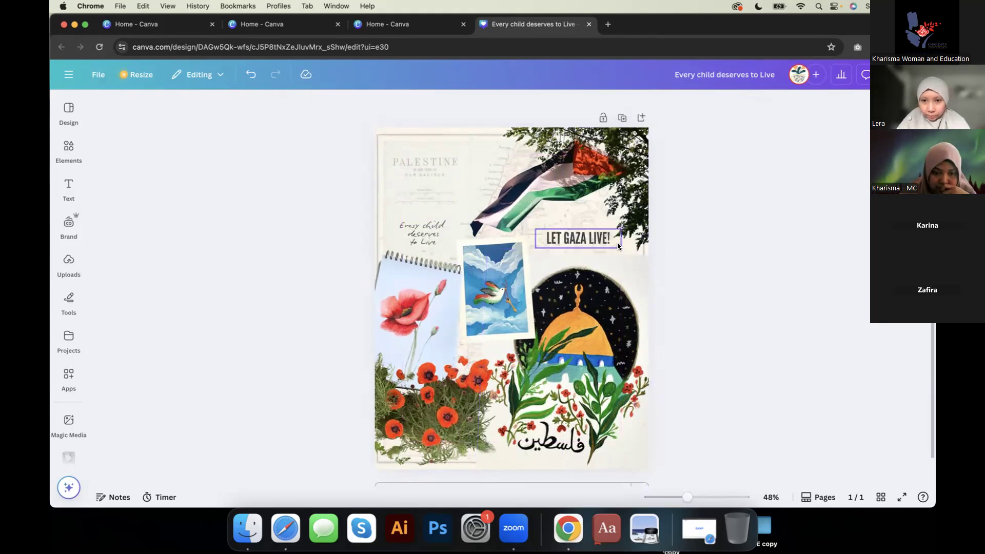
pyautogui.click(599, 238)
pyautogui.click(696, 233)
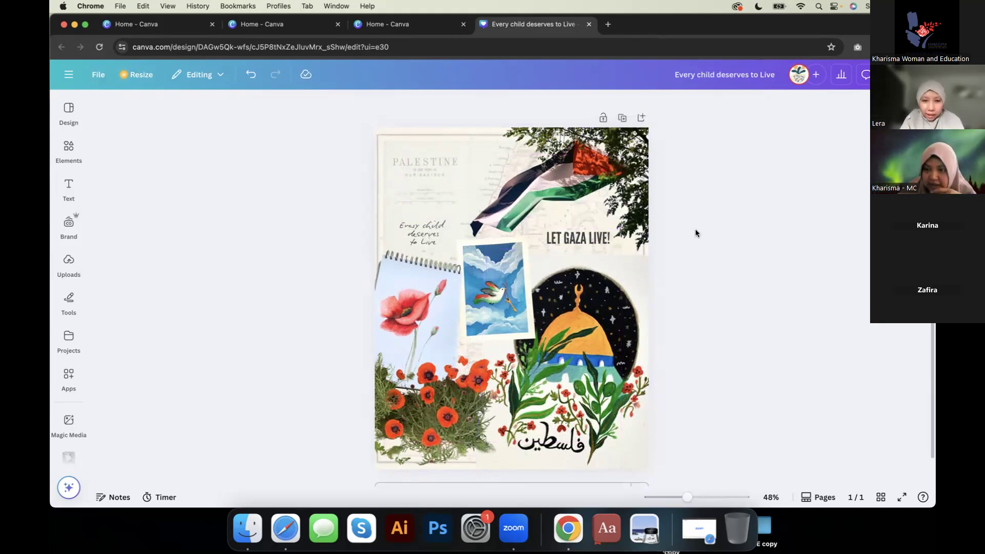
# Step: Slightly enlarge the poppy sketchbook image beneath the handwritten message and deselect it
pyautogui.click(414, 306)
pyautogui.moveTo(454, 424); pyautogui.dragTo(457, 428)
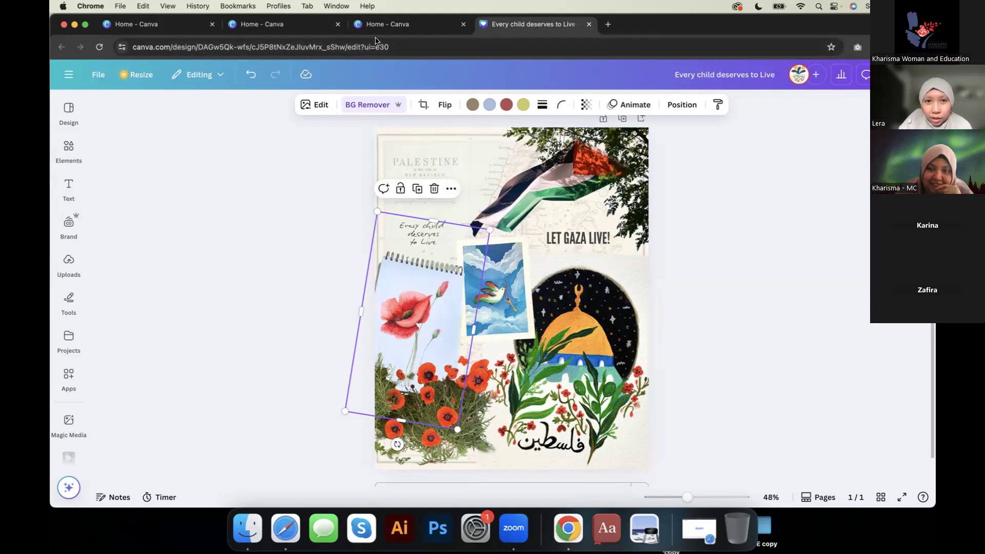
pyautogui.click(722, 258)
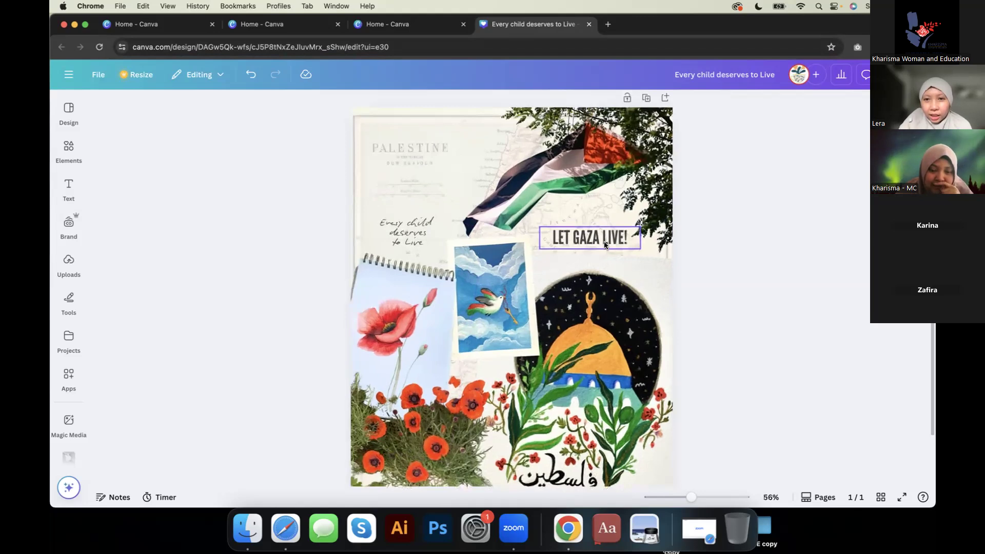
# Step: Open the text effects for the "LET GAZA LIVE!" heading and look through the available styles and shapes
pyautogui.scroll(2, 605, 245)
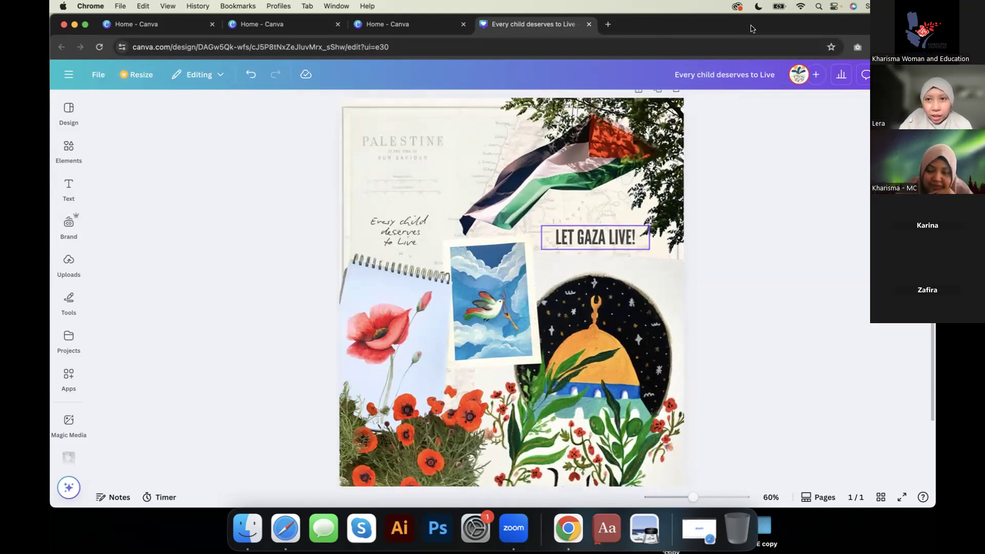
pyautogui.scroll(1, 595, 241)
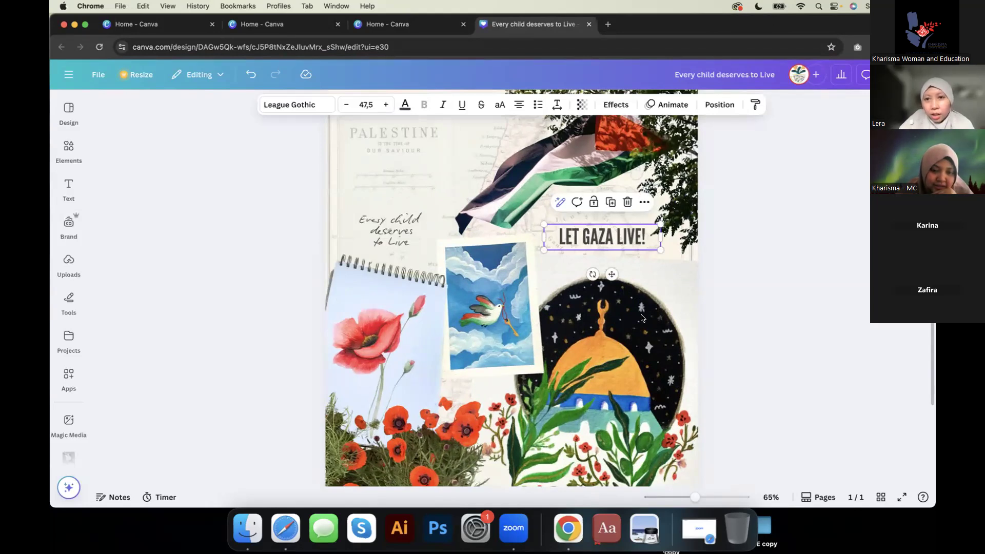
pyautogui.click(603, 105)
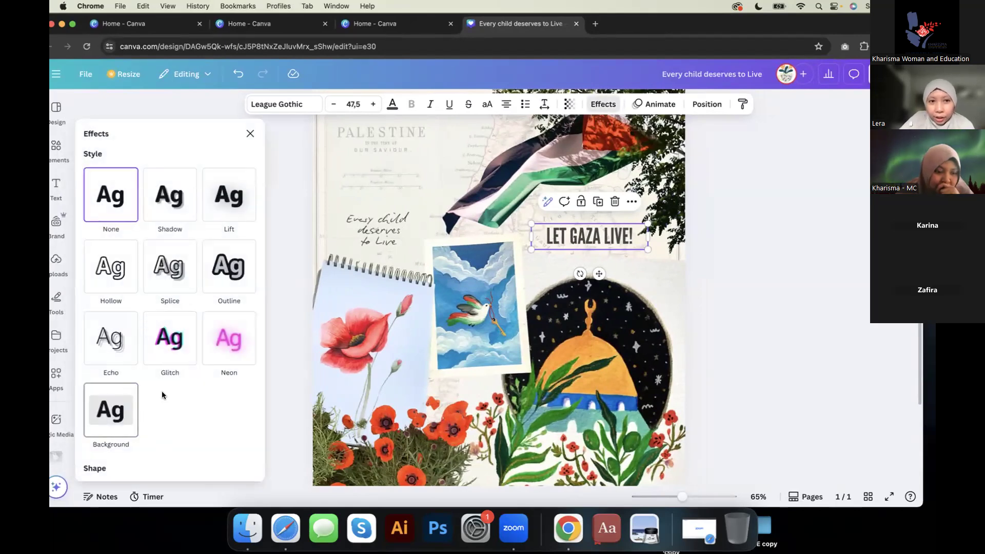
pyautogui.scroll(-3, 161, 398)
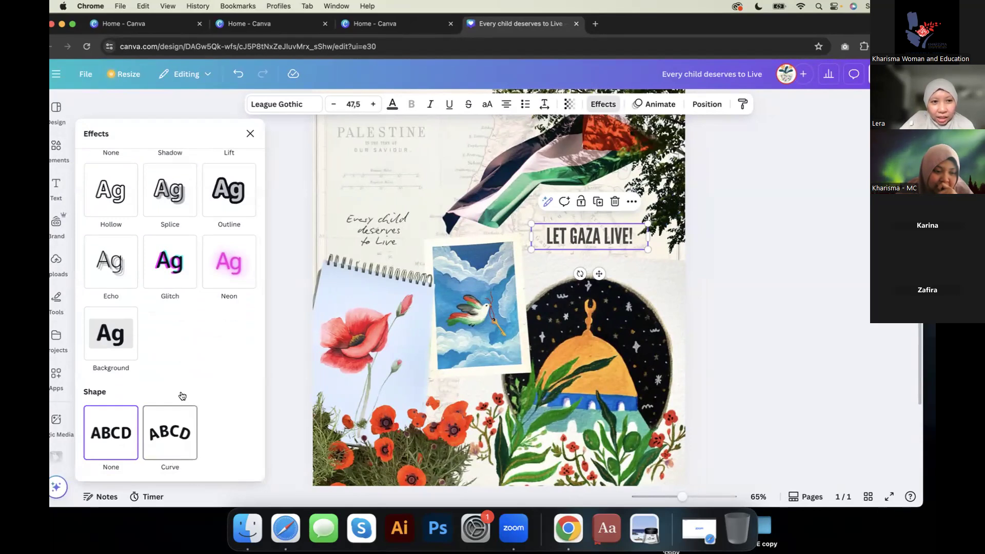
pyautogui.scroll(2, 183, 396)
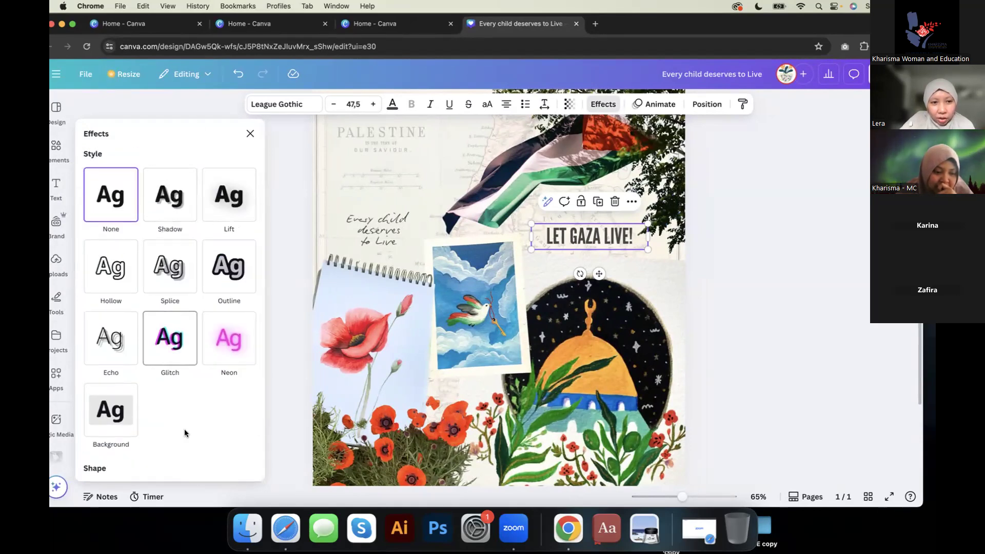
pyautogui.scroll(-2, 184, 433)
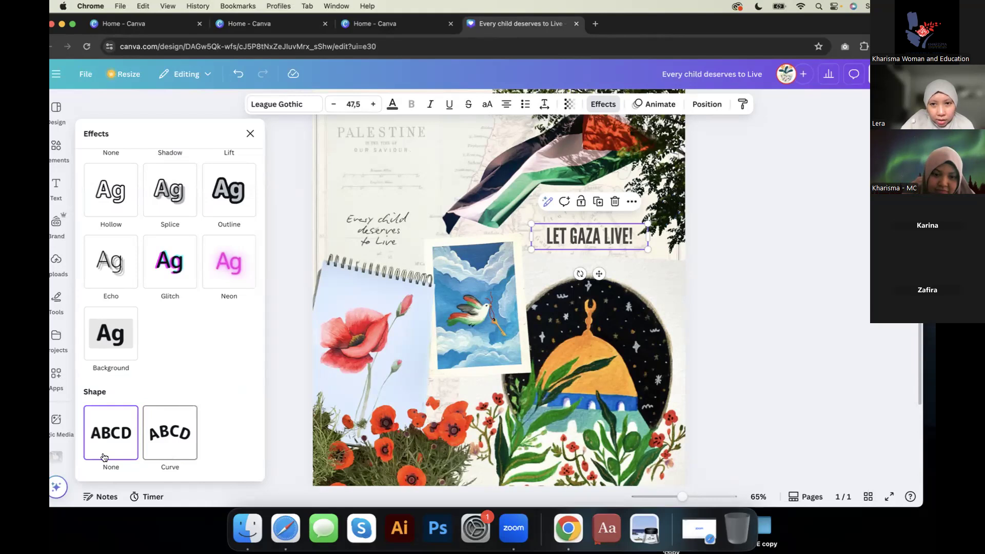
# Step: Apply the Curve shape effect to the "LET GAZA LIVE!" text and set its curve to 0
pyautogui.click(153, 459)
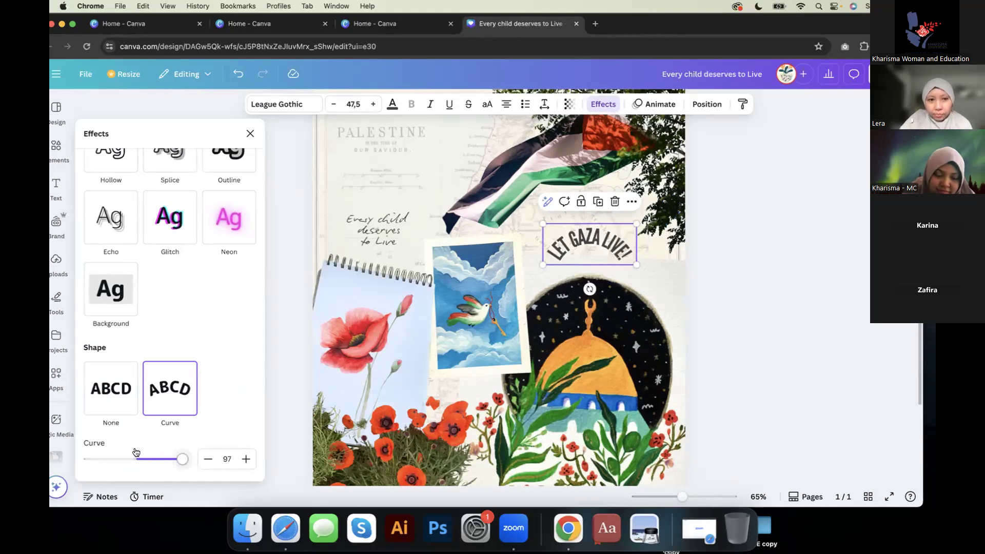
pyautogui.moveTo(182, 459); pyautogui.dragTo(174, 458)
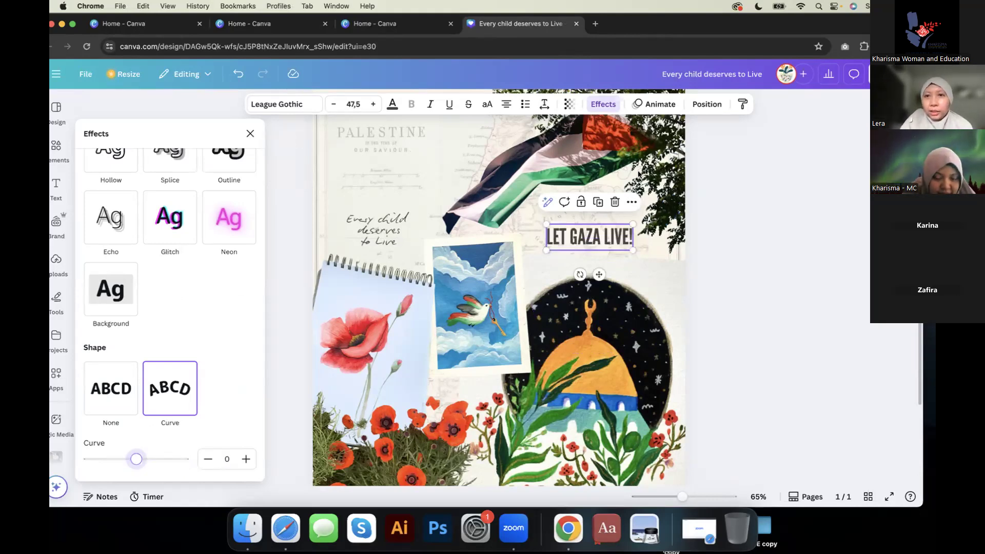
# Step: Try out the text animations on "LET GAZA LIVE!" and apply Ascend, playing on enter
pyautogui.click(665, 106)
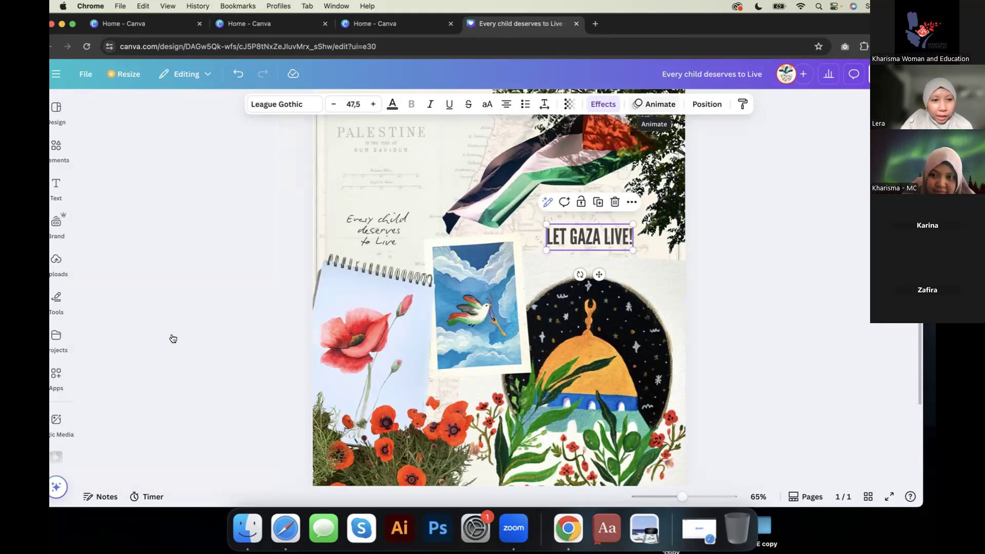
pyautogui.click(117, 343)
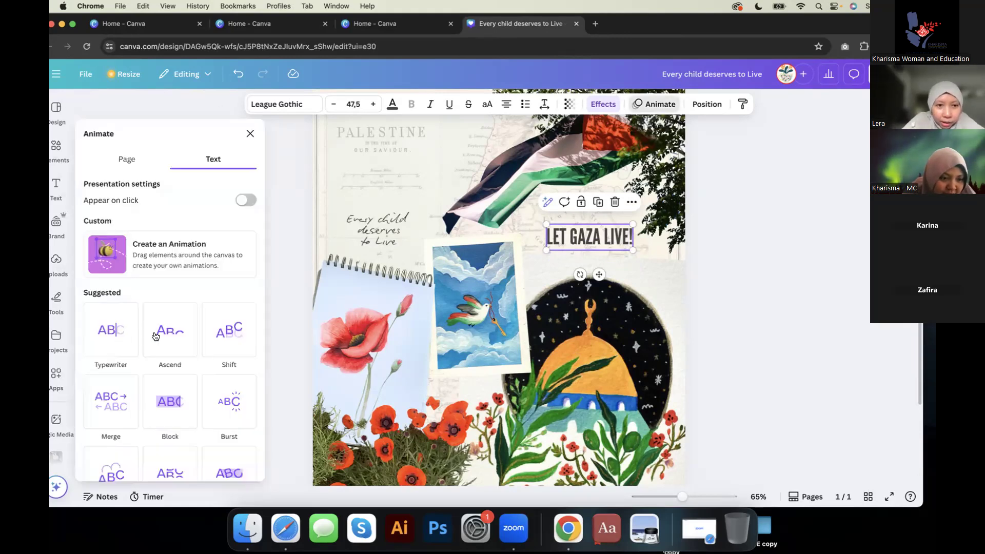
pyautogui.click(222, 332)
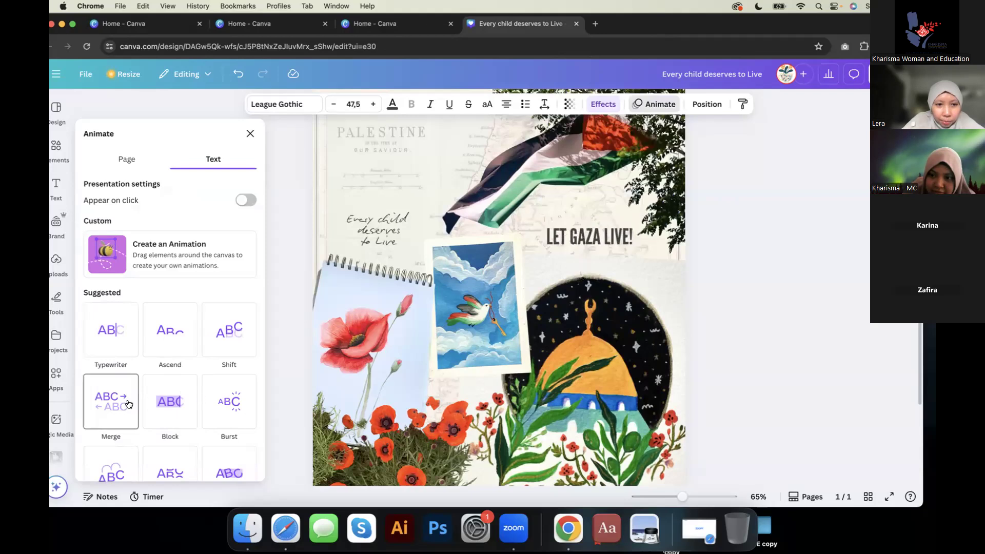
pyautogui.scroll(-2, 110, 401)
pyautogui.click(110, 400)
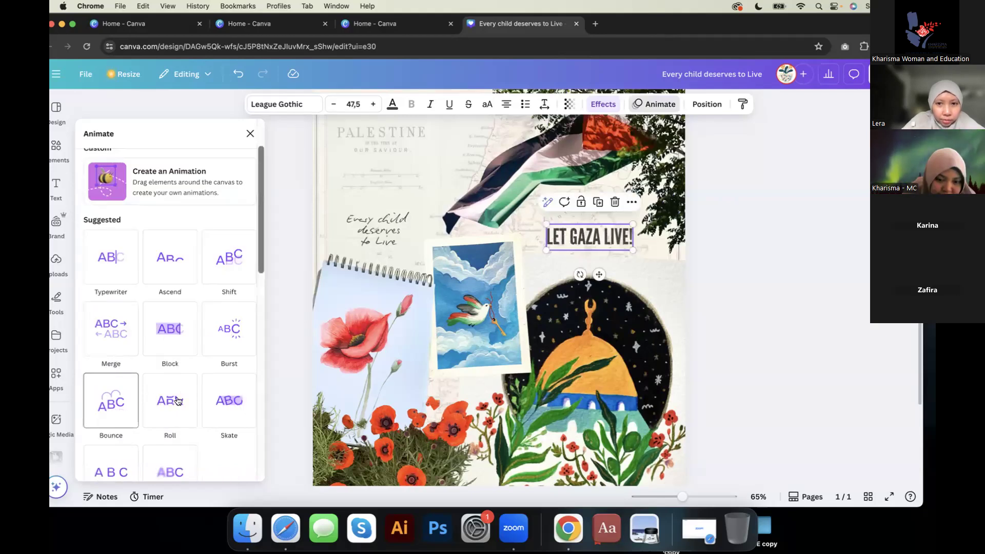
pyautogui.click(165, 401)
pyautogui.click(220, 402)
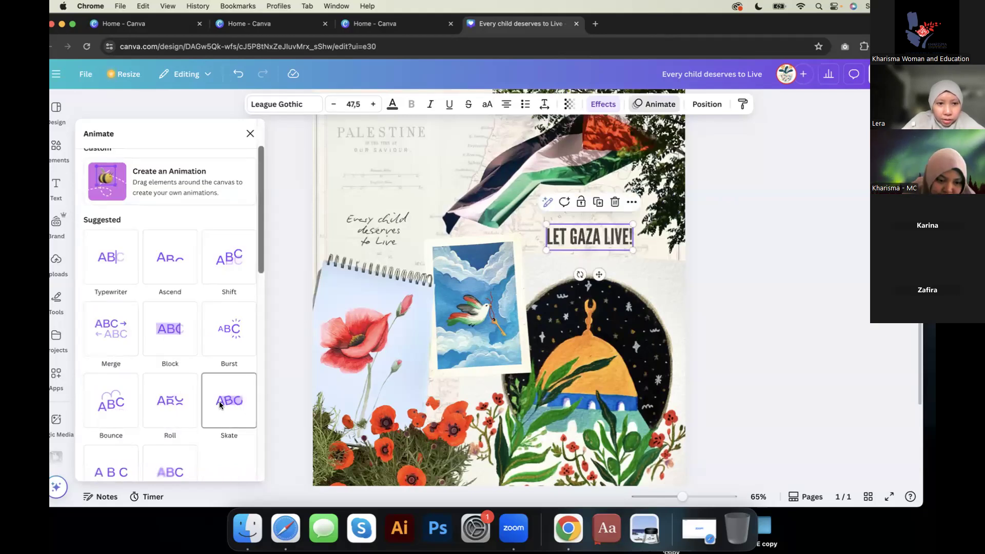
pyautogui.scroll(-2, 189, 397)
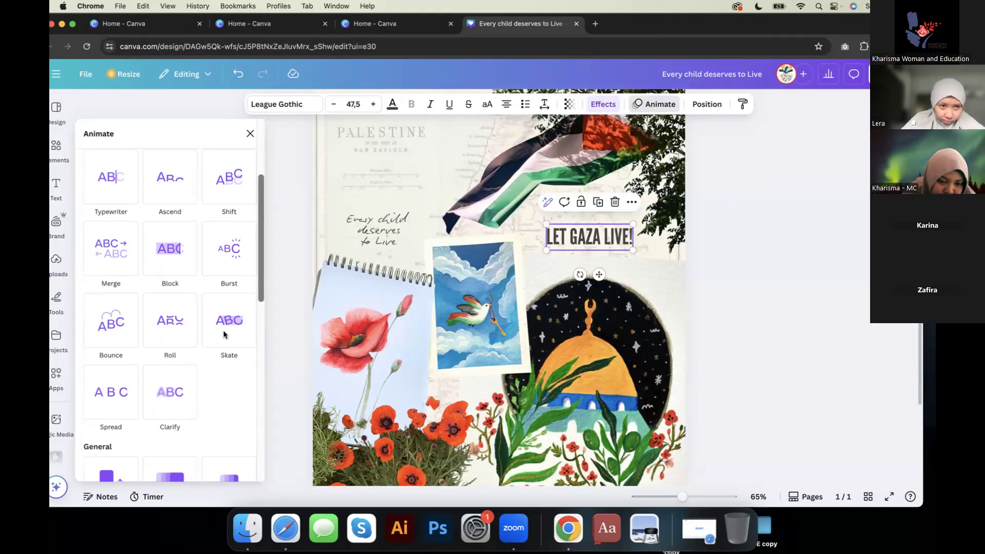
pyautogui.scroll(-4, 223, 331)
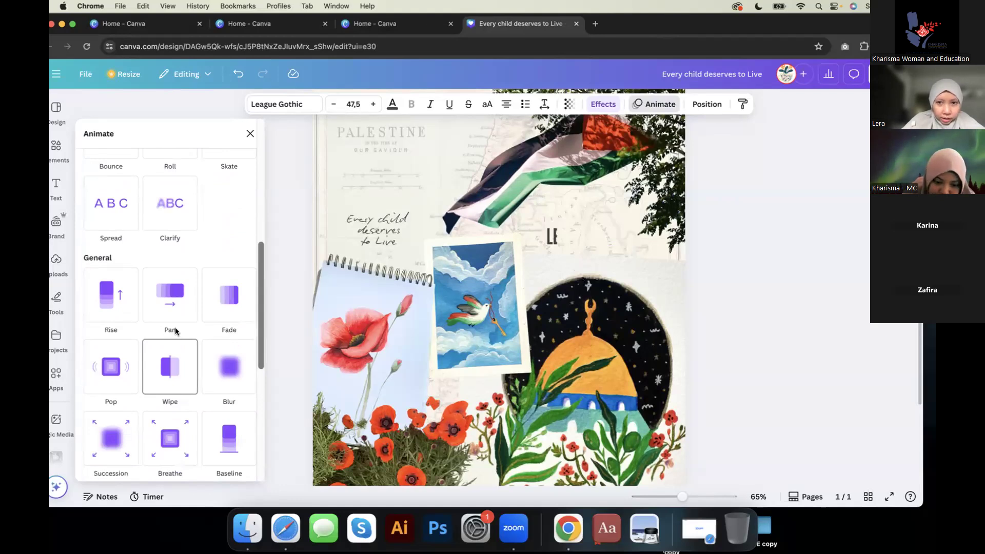
pyautogui.scroll(5, 226, 329)
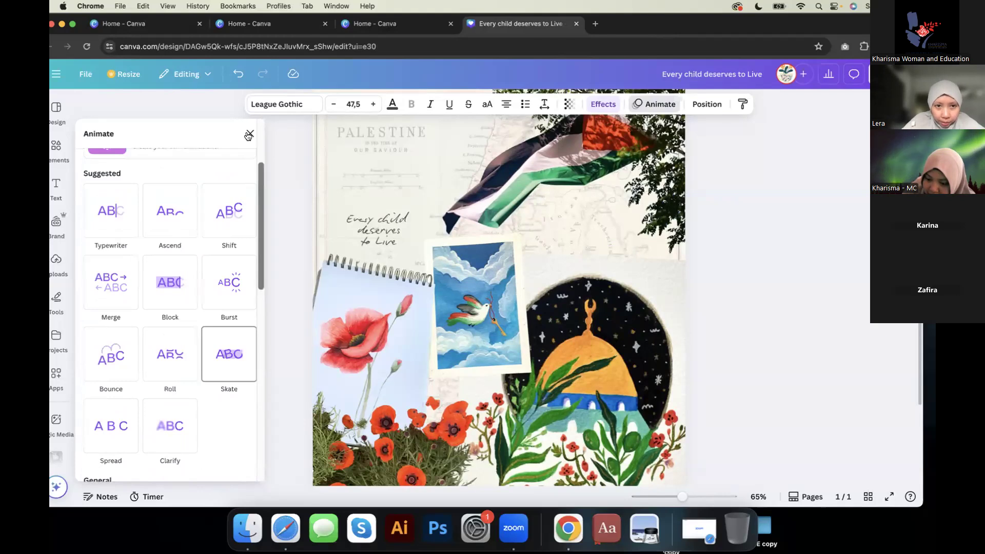
pyautogui.click(372, 221)
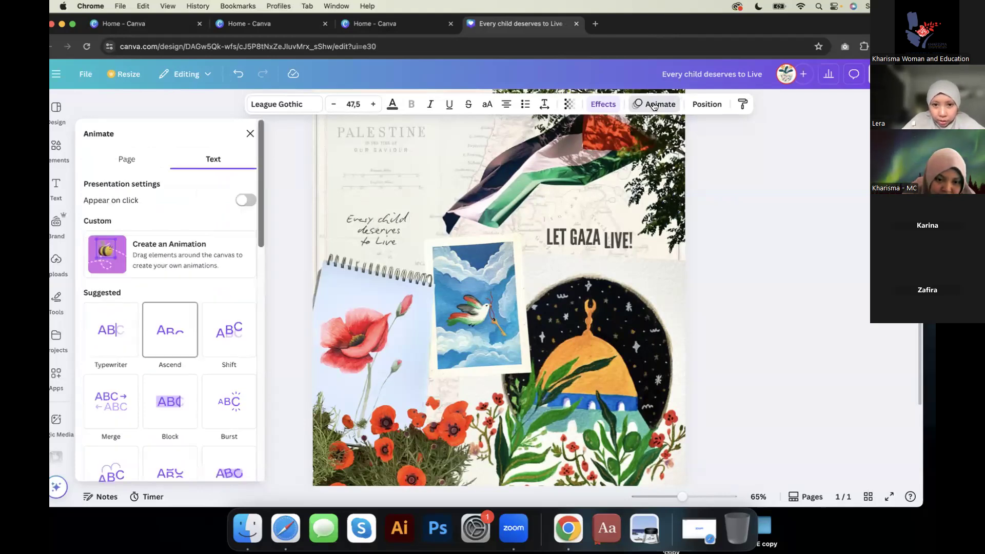
pyautogui.click(176, 355)
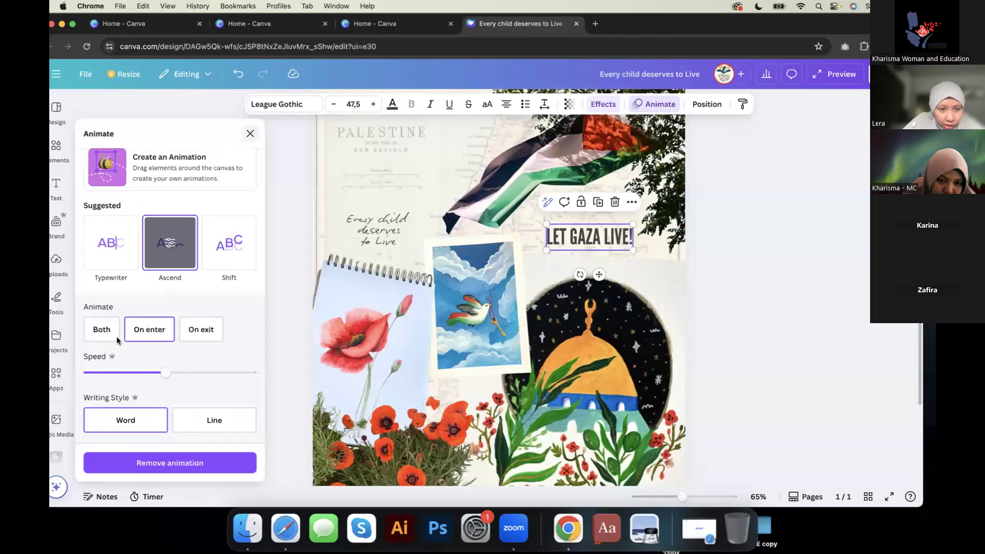
# Step: Animate the "Every child deserves to Live" text with Typewriter on enter and raise the animation speed
pyautogui.click(377, 230)
pyautogui.click(117, 341)
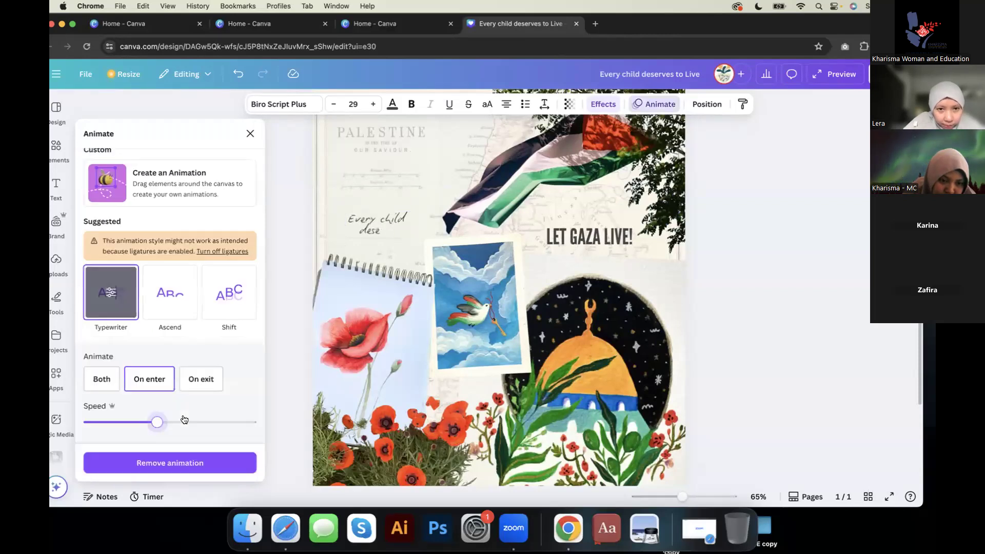
pyautogui.click(185, 421)
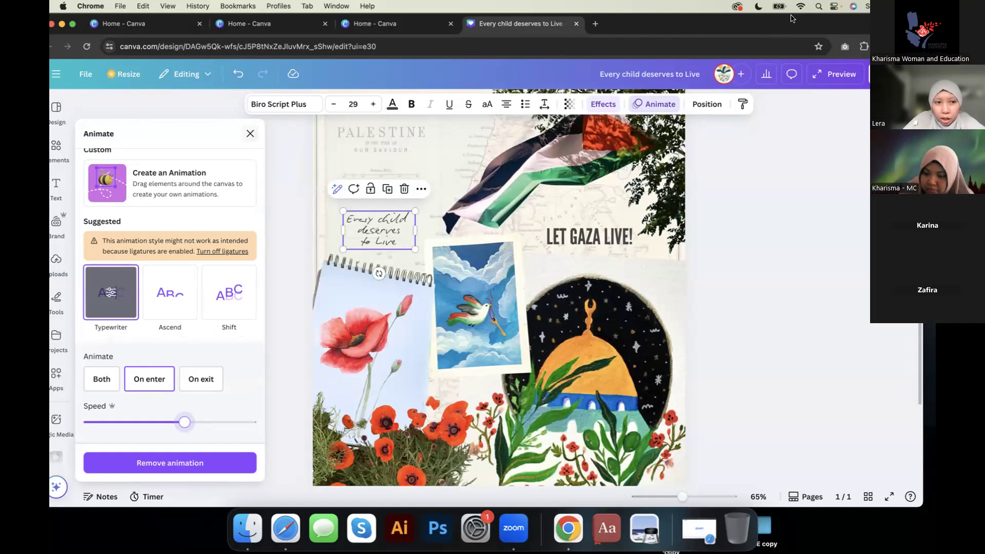
# Step: Add the uploaded red poppy cutout to the page and crop its frame closely around the flower
pyautogui.click(68, 261)
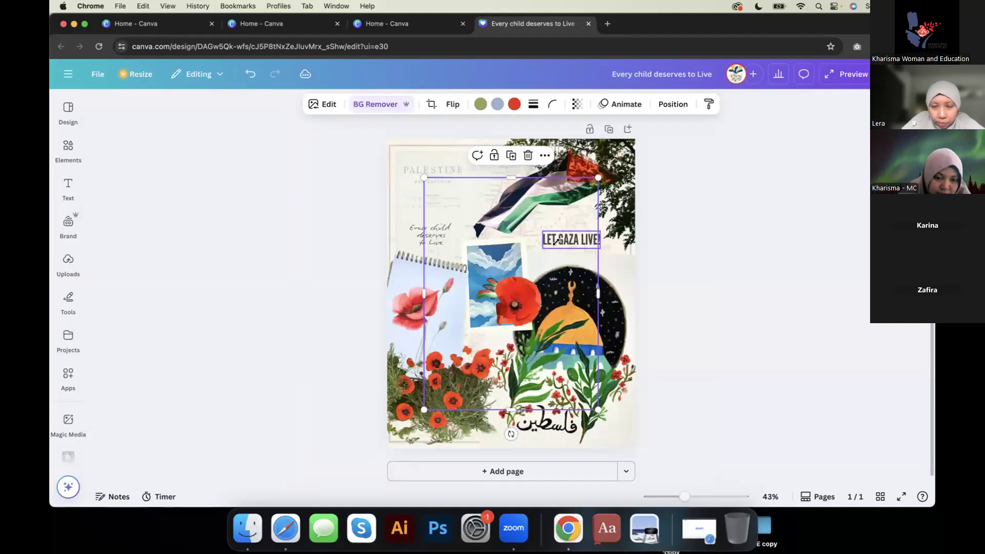
pyautogui.doubleClick(423, 410)
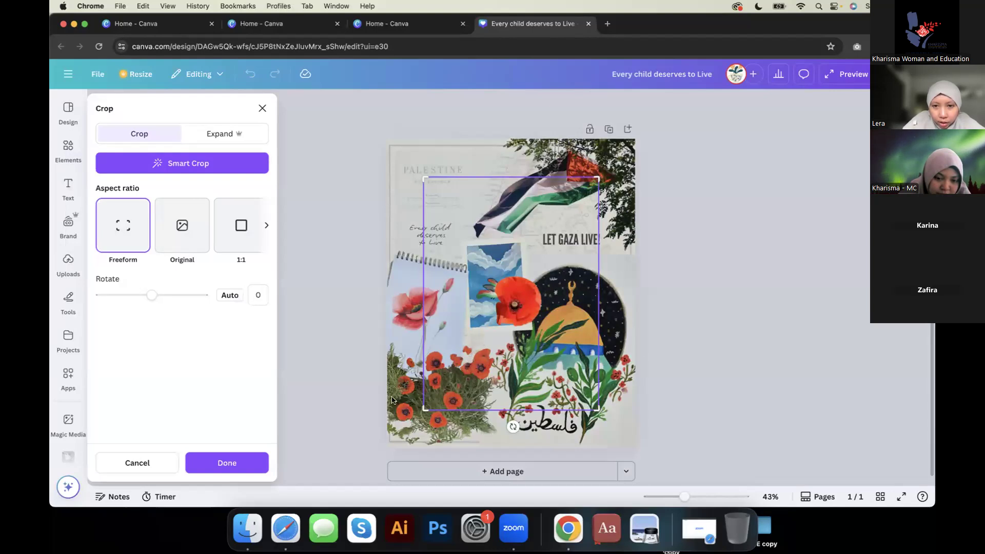
pyautogui.click(252, 461)
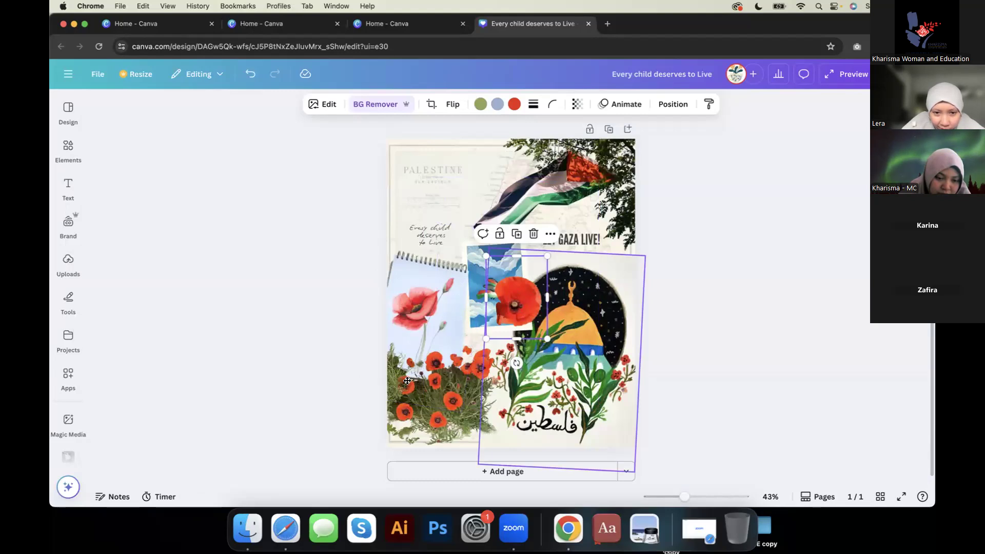
# Step: Move the cropped poppy onto the upper edge of the poppy bush, below the dove picture
pyautogui.scroll(5, 407, 375)
pyautogui.moveTo(481, 251); pyautogui.dragTo(435, 314)
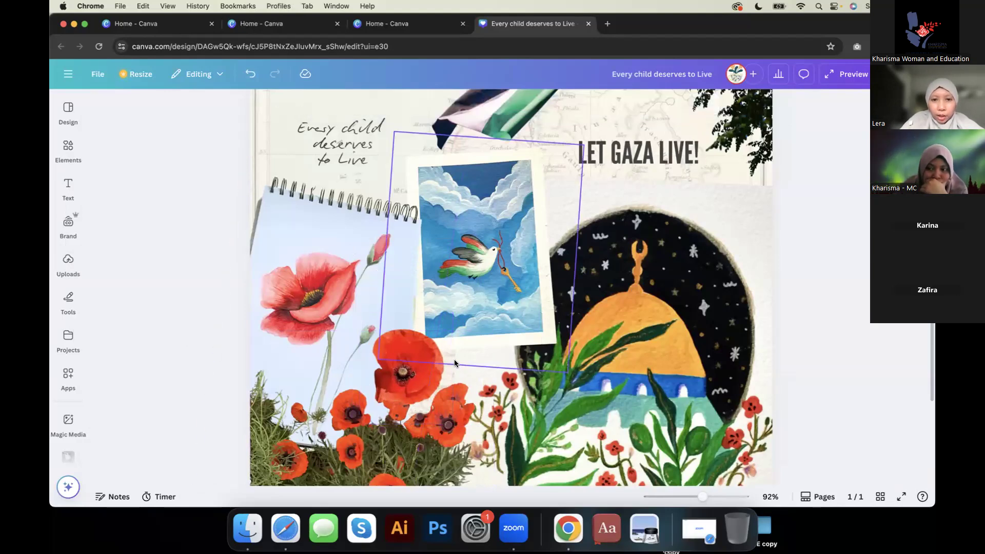
# Step: Apply the Rotate add-on animation effect to the cropped poppy
pyautogui.scroll(-3, 600, 98)
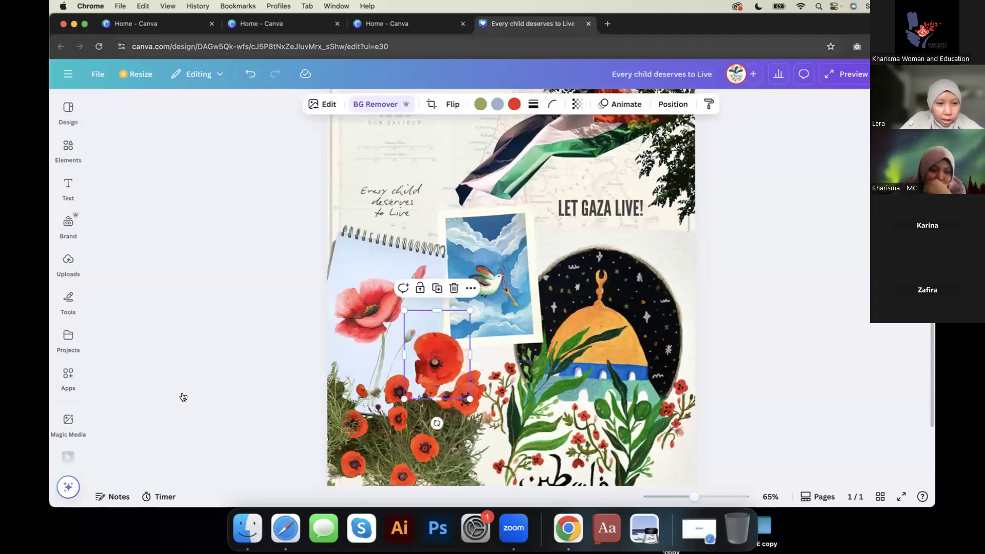
pyautogui.scroll(-1, 183, 397)
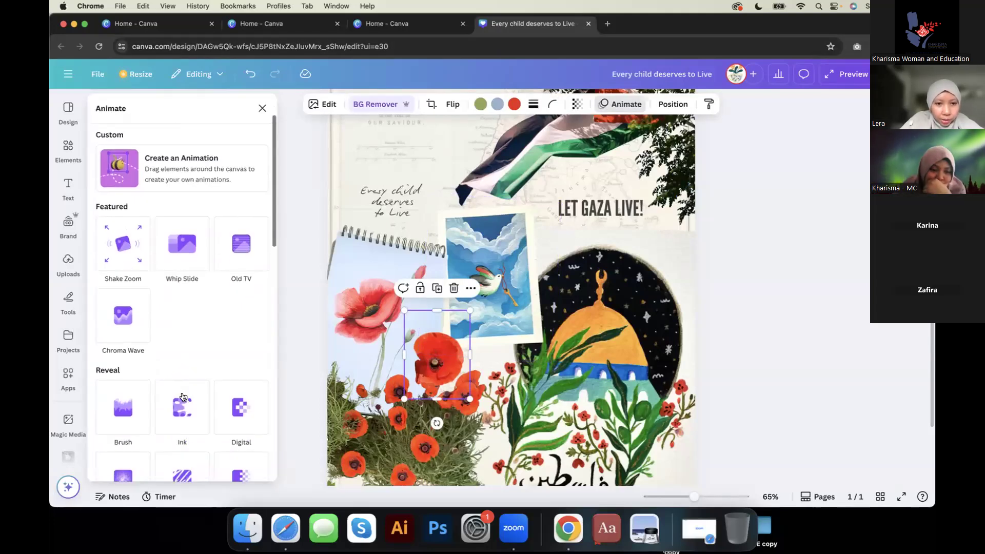
pyautogui.scroll(-5, 183, 395)
pyautogui.scroll(-3, 126, 366)
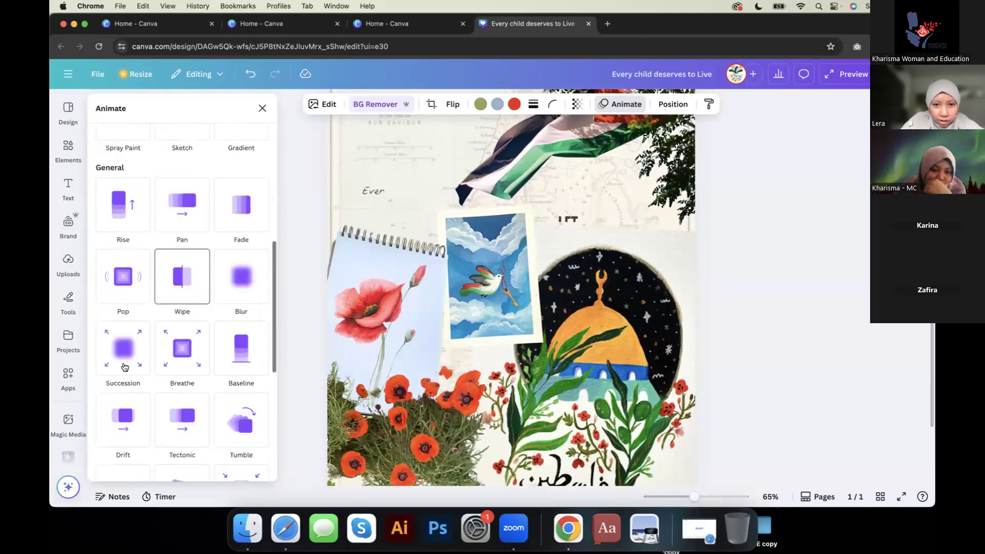
pyautogui.scroll(-10, 124, 366)
pyautogui.click(124, 367)
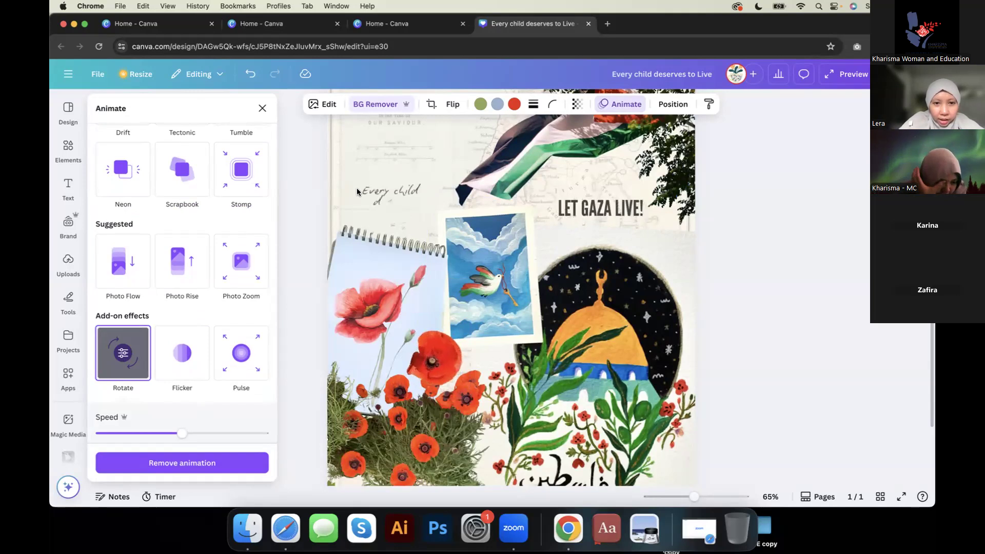
pyautogui.click(262, 108)
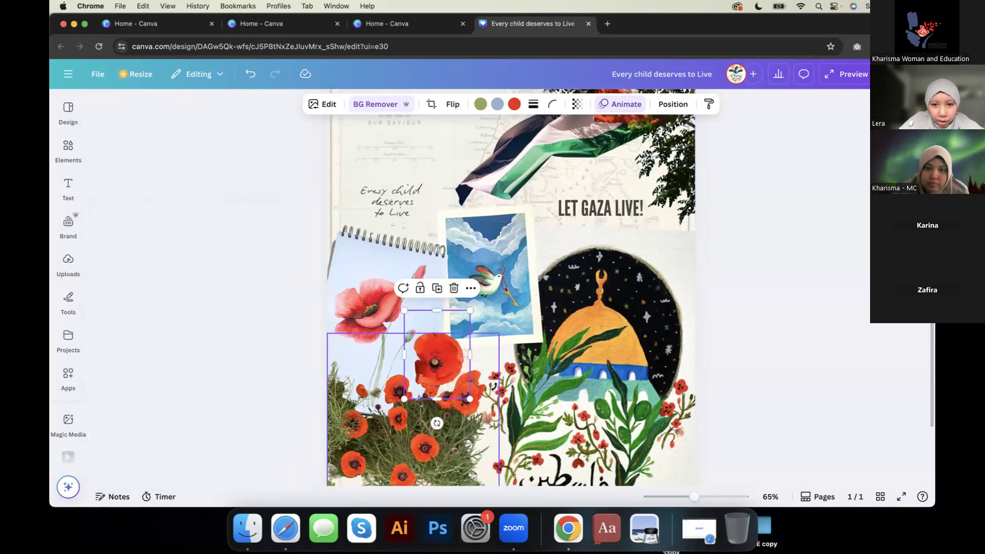
# Step: Tilt the cropped poppy slightly clockwise and nudge it into place above the bush
pyautogui.moveTo(494, 386); pyautogui.dragTo(426, 393)
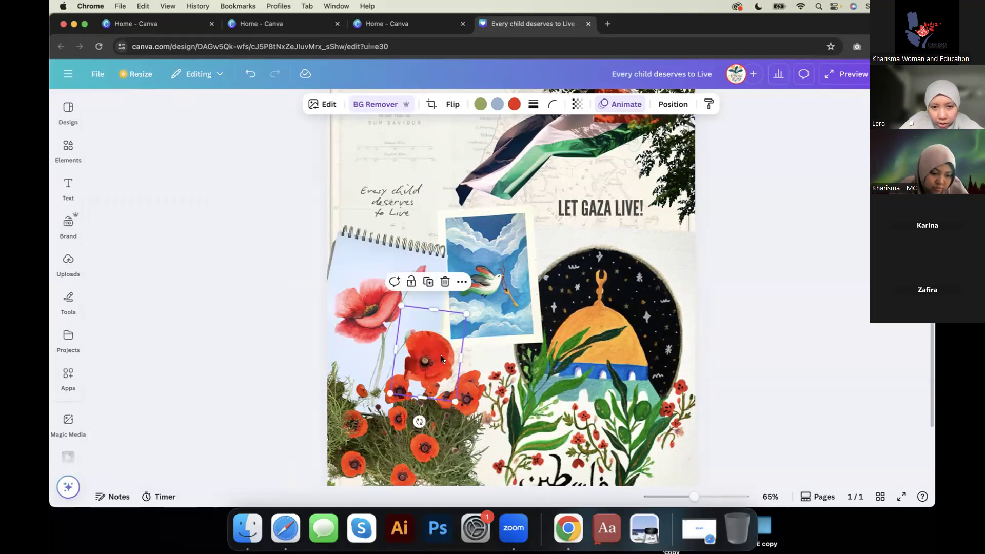
pyautogui.moveTo(448, 355); pyautogui.dragTo(449, 353)
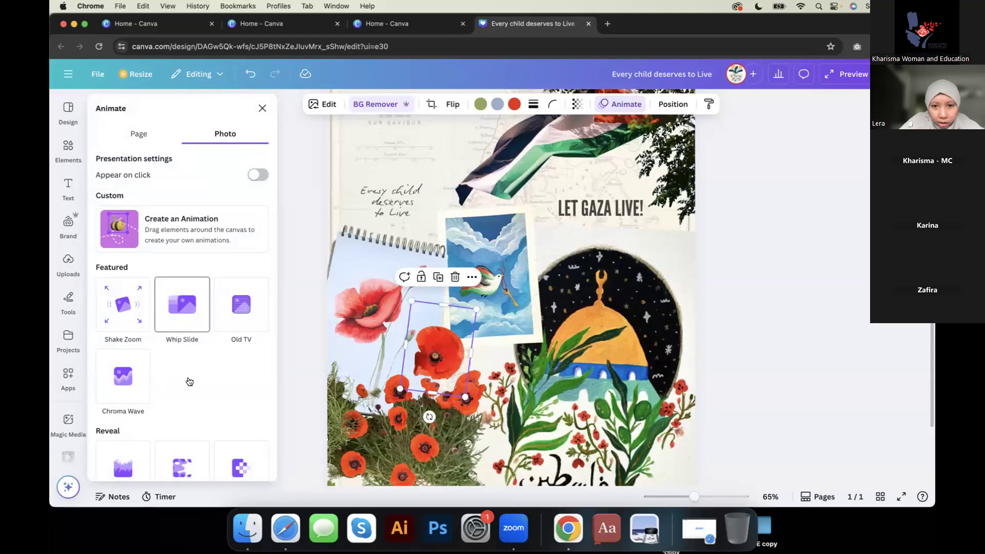
pyautogui.scroll(-10, 195, 385)
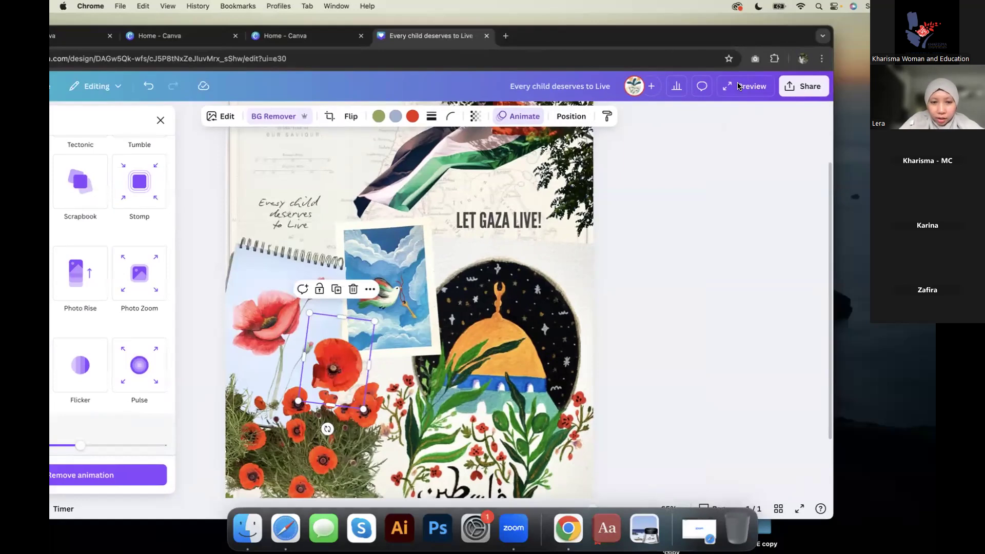
# Step: Play the full-screen preview of the animated collage, then exit it
pyautogui.scroll(-2, 414, 329)
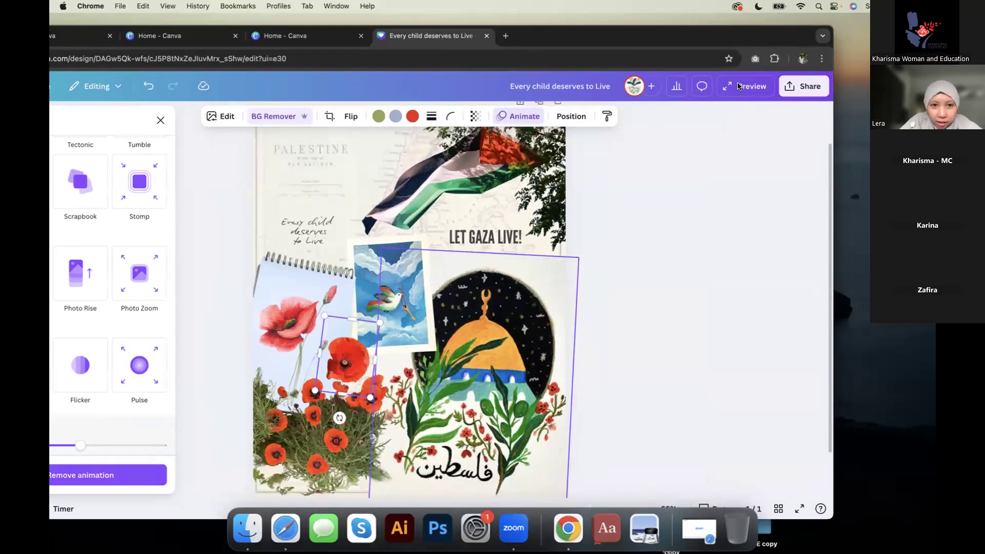
pyautogui.click(739, 86)
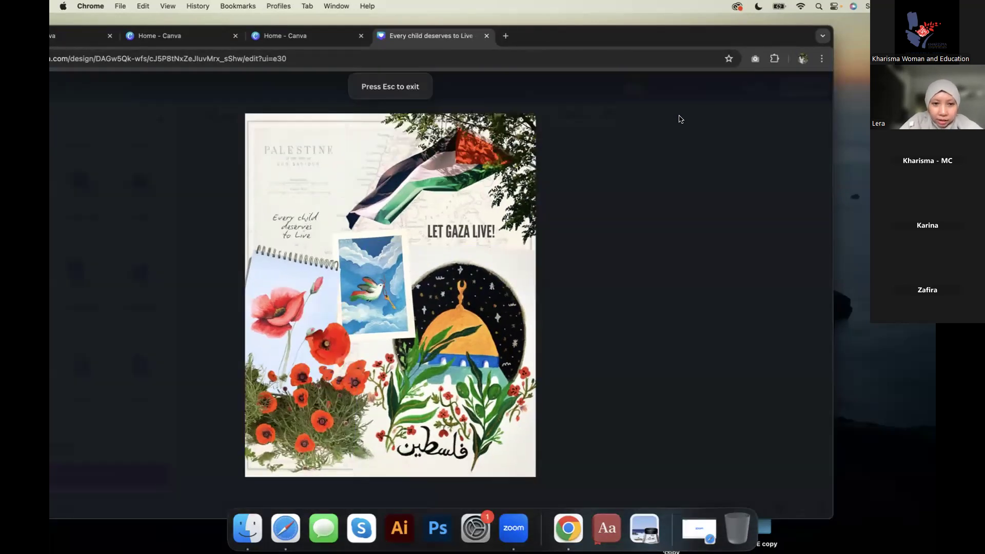
pyautogui.moveTo(400, 317)
pyautogui.click(391, 298)
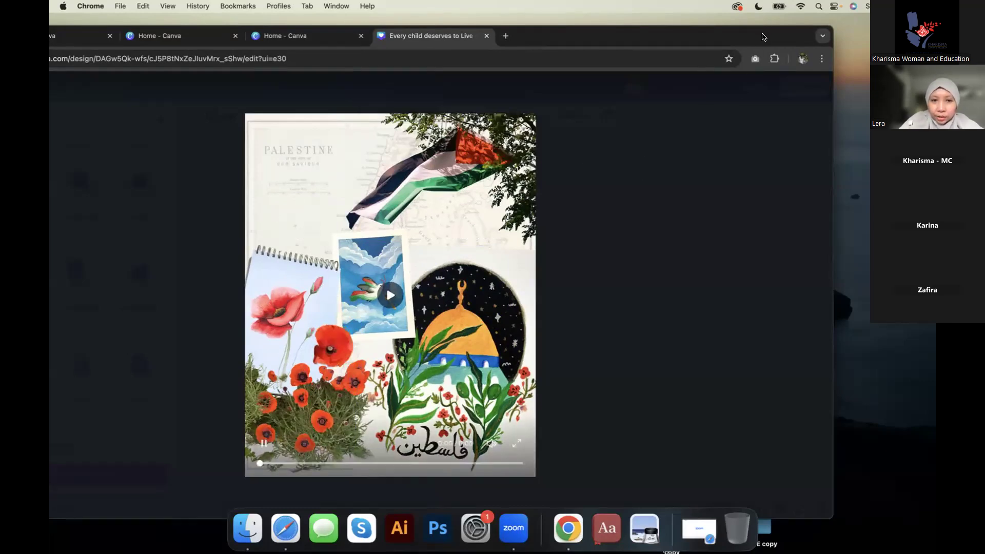
pyautogui.moveTo(763, 37); pyautogui.dragTo(919, 43)
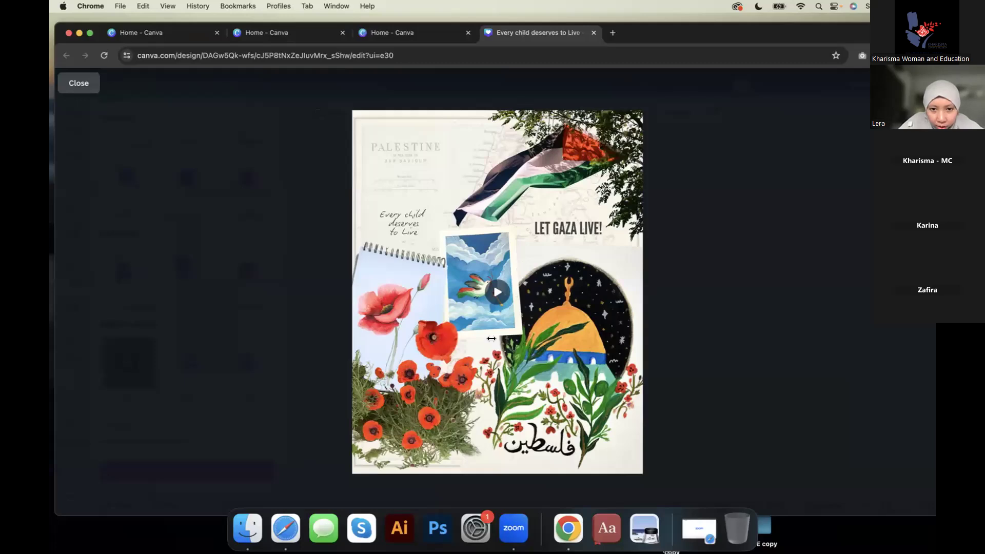
pyautogui.press('Escape')
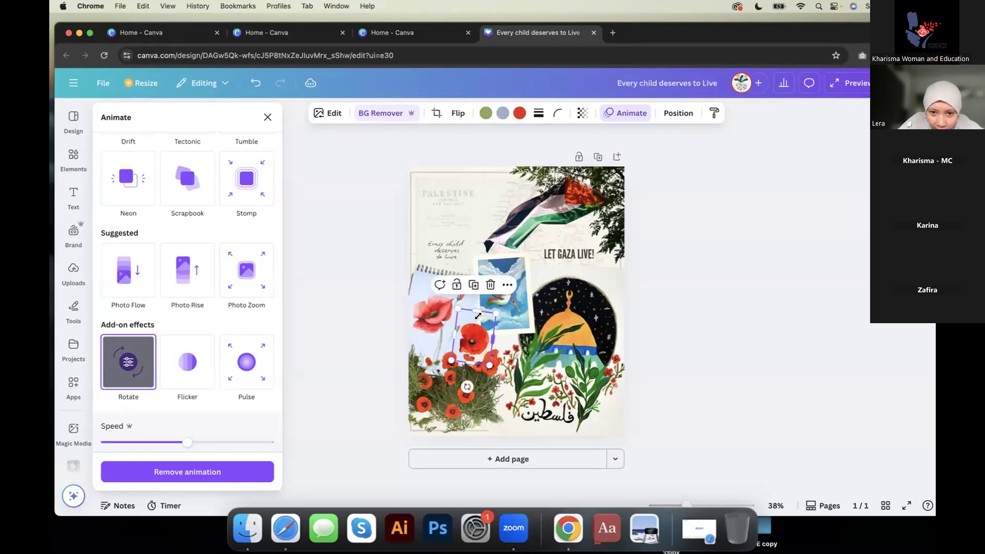
# Step: Check the poppy's placement within the collage and close the animation settings
pyautogui.scroll(5, 477, 318)
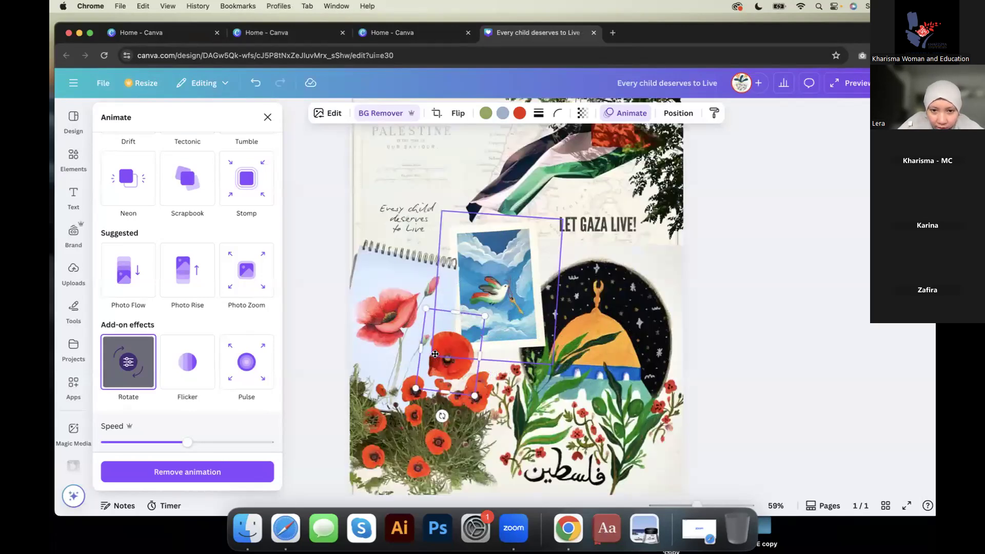
pyautogui.scroll(2, 435, 353)
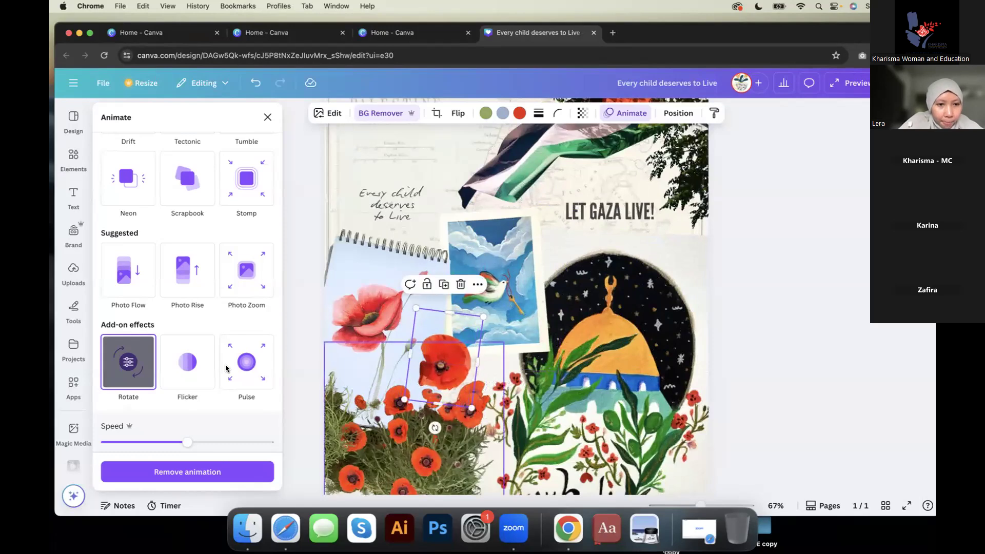
pyautogui.click(267, 117)
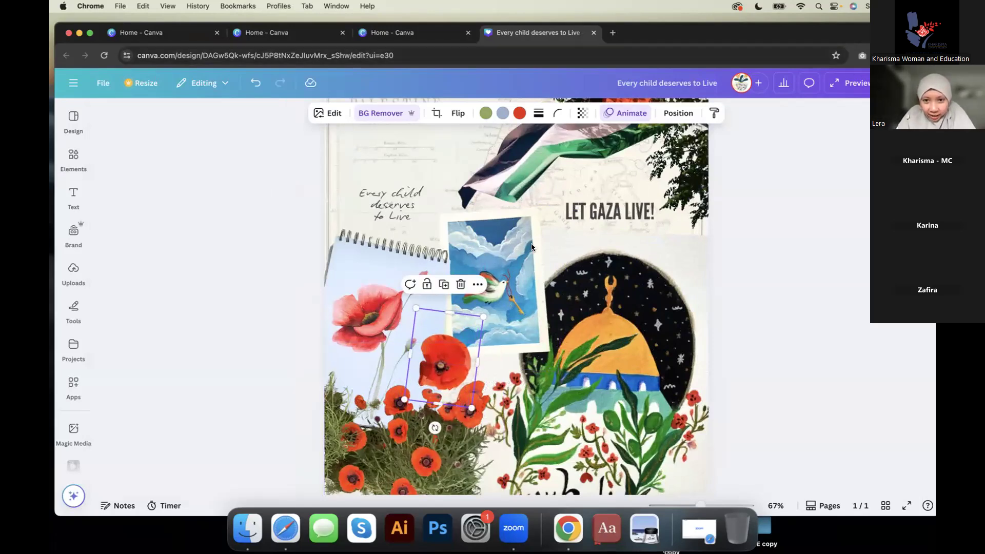
pyautogui.press('super+minus')
pyautogui.press('super+minus')
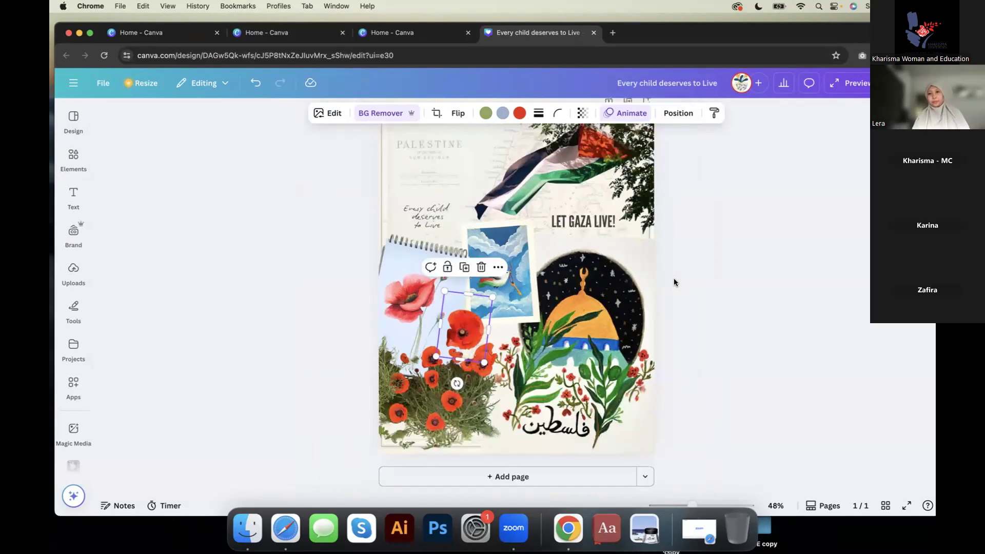
# Step: Reduce the tilt of the notebook poppy drawing slightly, setting its rotation to 7°
pyautogui.press('super+minus')
pyautogui.click(544, 237)
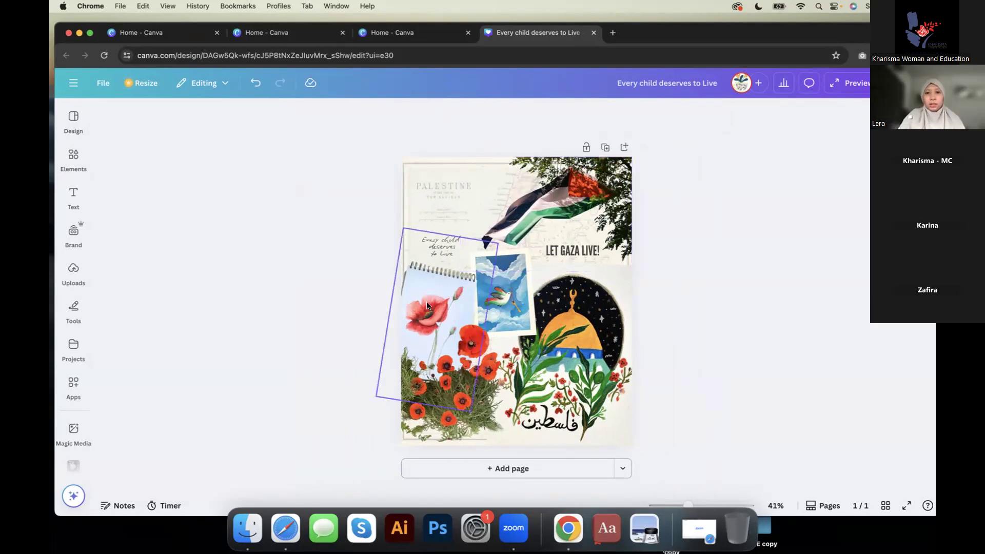
pyautogui.click(444, 284)
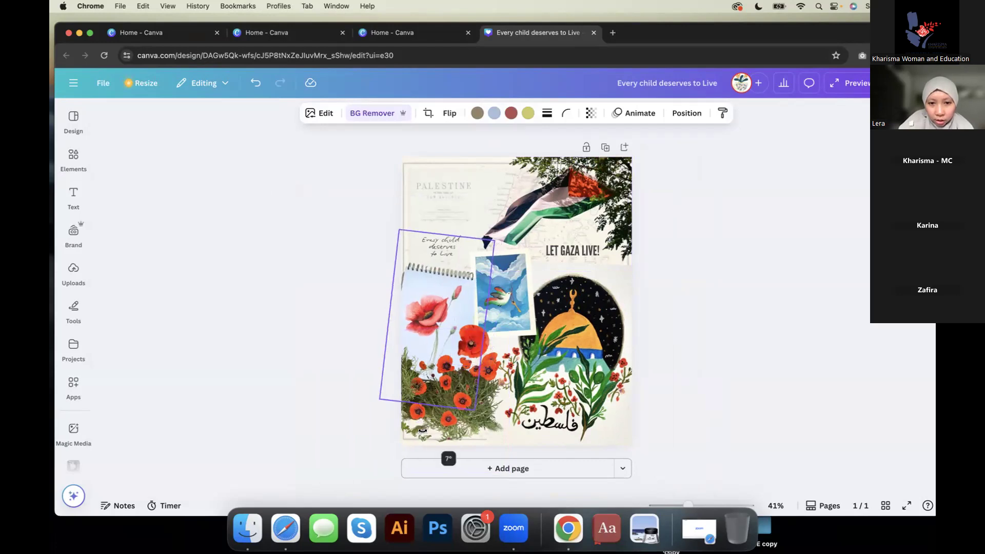
pyautogui.click(730, 344)
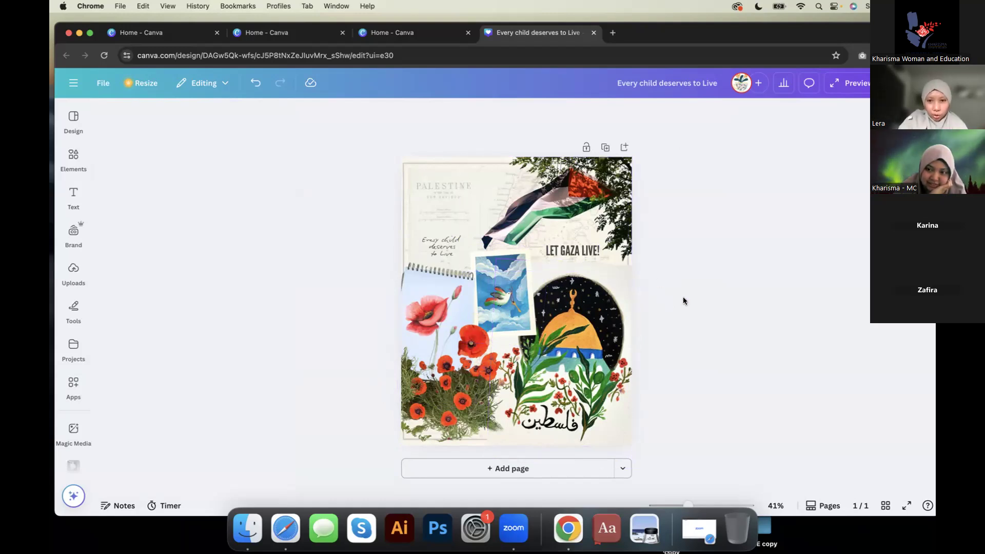
# Step: Enlarge the golden-dome mosque illustration slightly, extending it outward from its lower-left corner
pyautogui.click(615, 361)
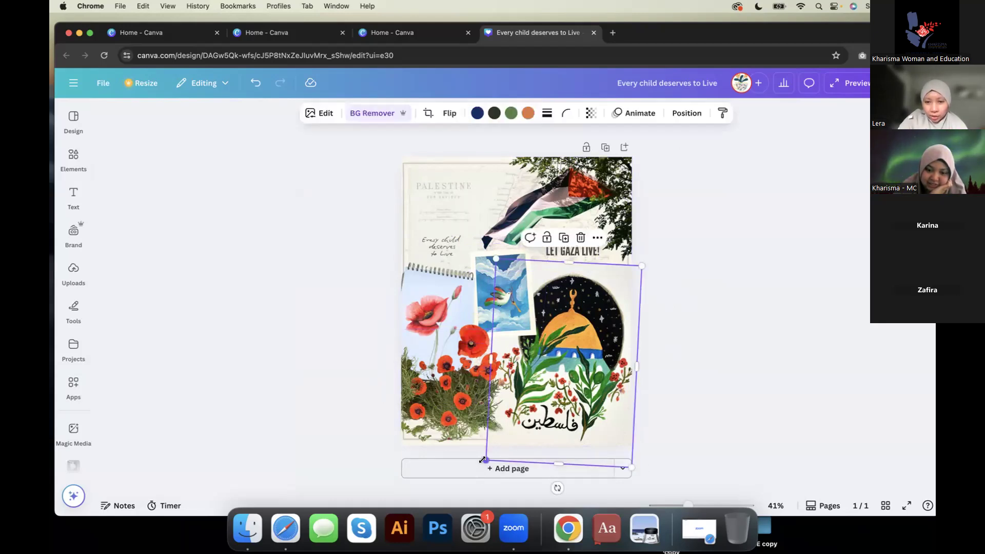
pyautogui.moveTo(476, 464); pyautogui.dragTo(480, 466)
pyautogui.click(686, 370)
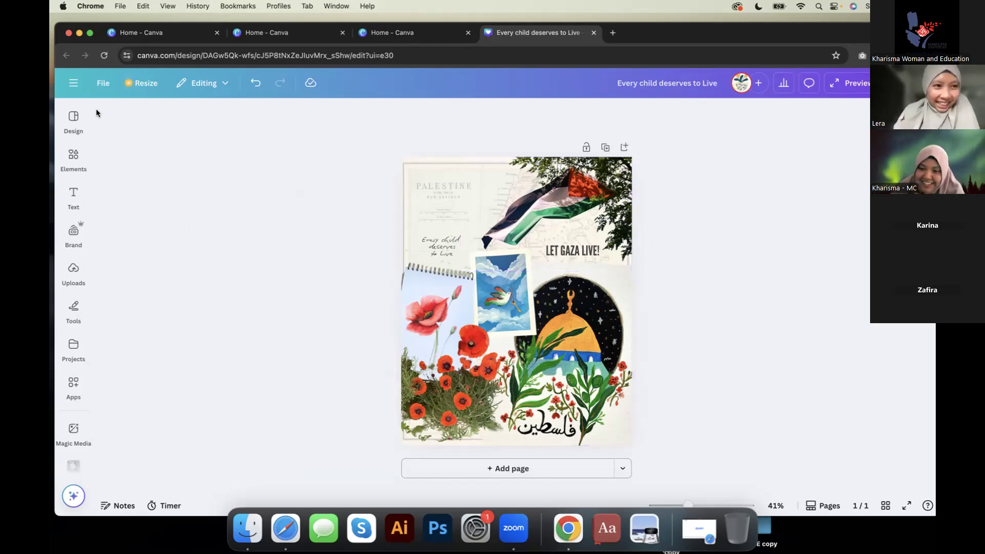
# Step: Return to the home page and create a new blank Instagram Post (4:5) design
pyautogui.click(74, 84)
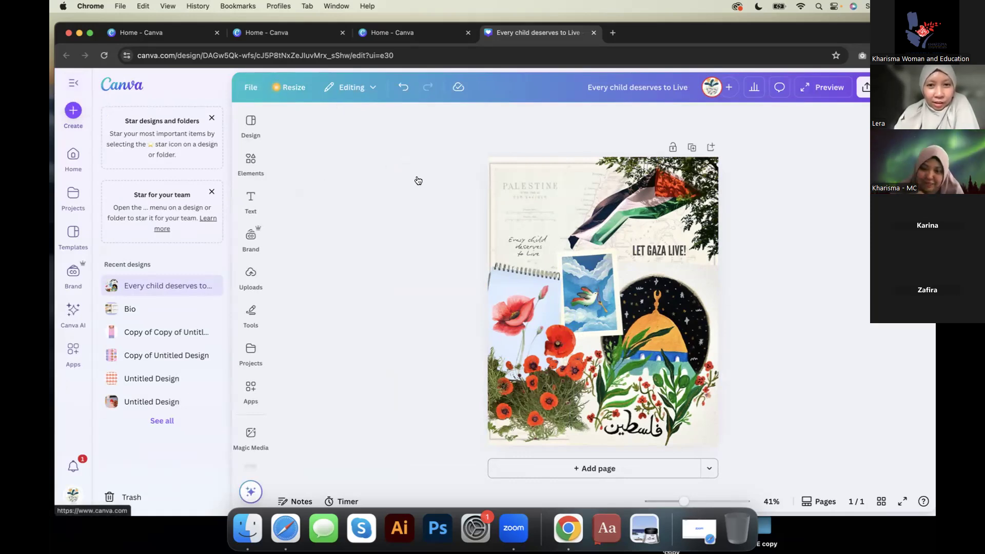
pyautogui.click(130, 89)
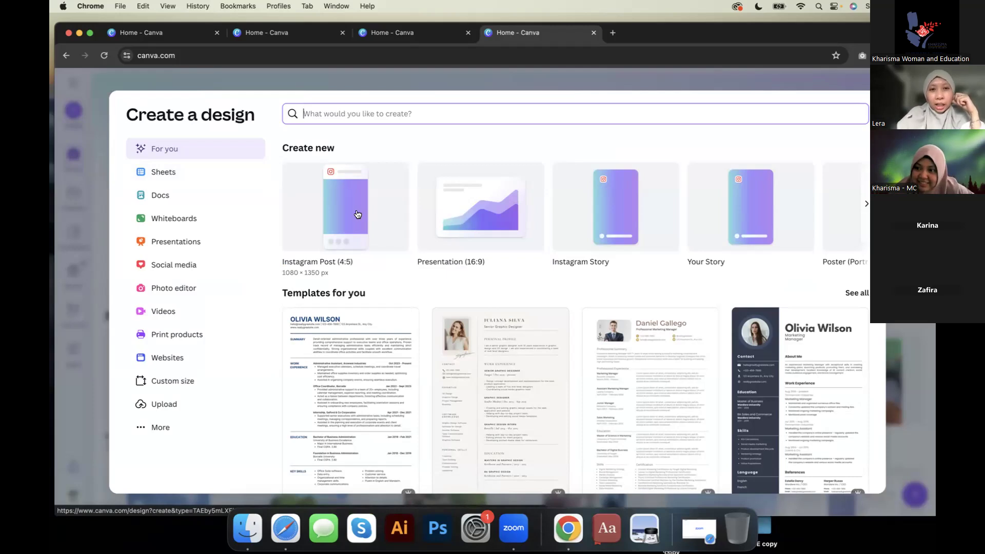
pyautogui.click(346, 242)
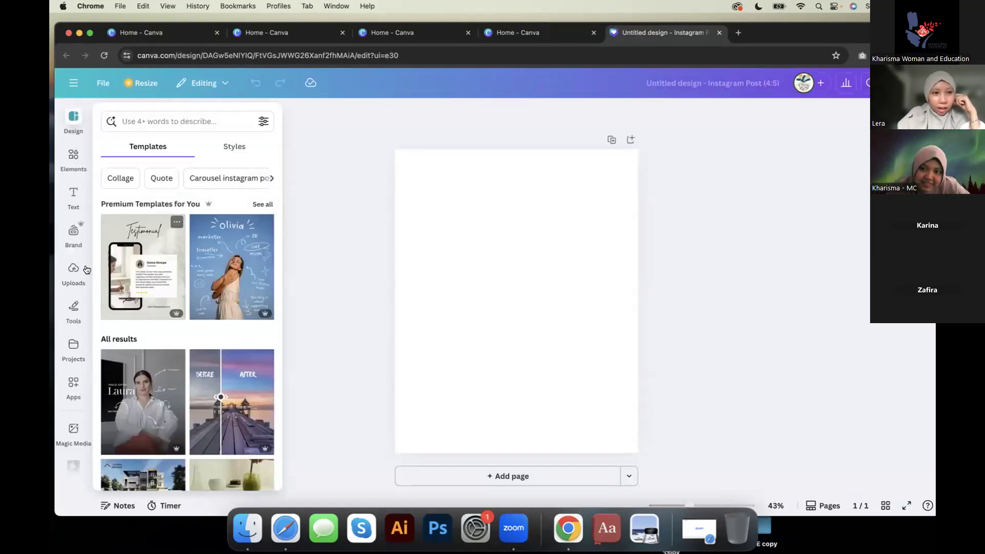
# Step: Upload all four product images from the PRODUK folder inside CANVA ASET
pyautogui.click(73, 160)
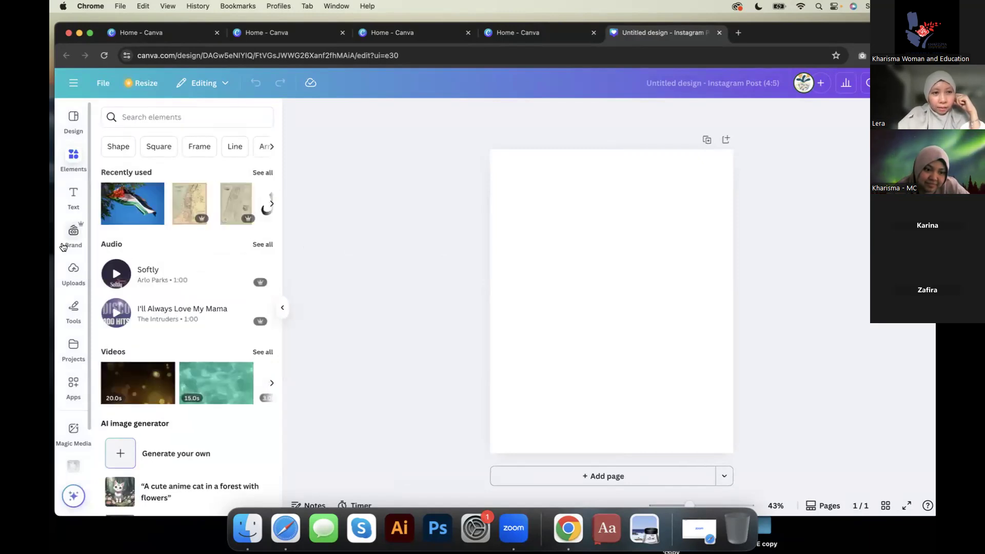
pyautogui.click(74, 274)
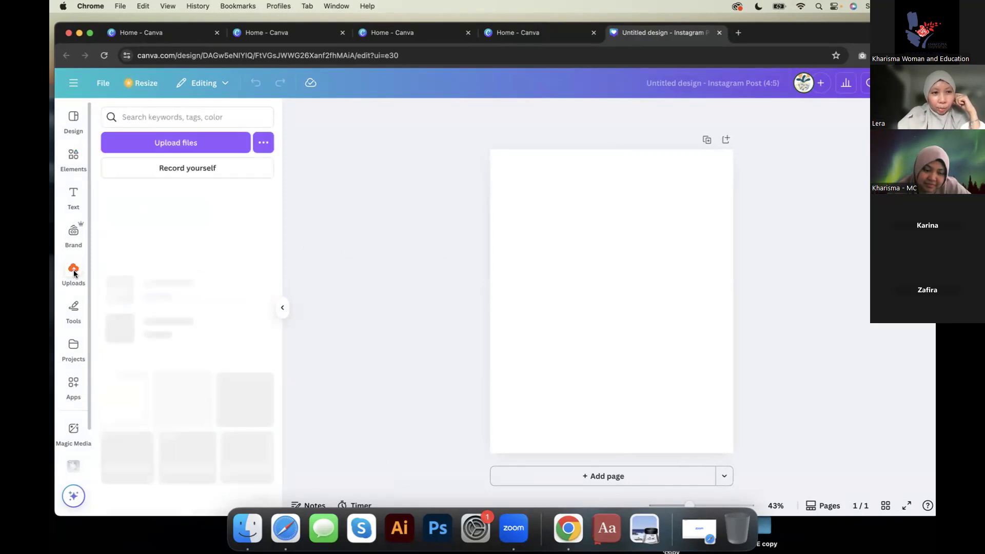
pyautogui.click(198, 144)
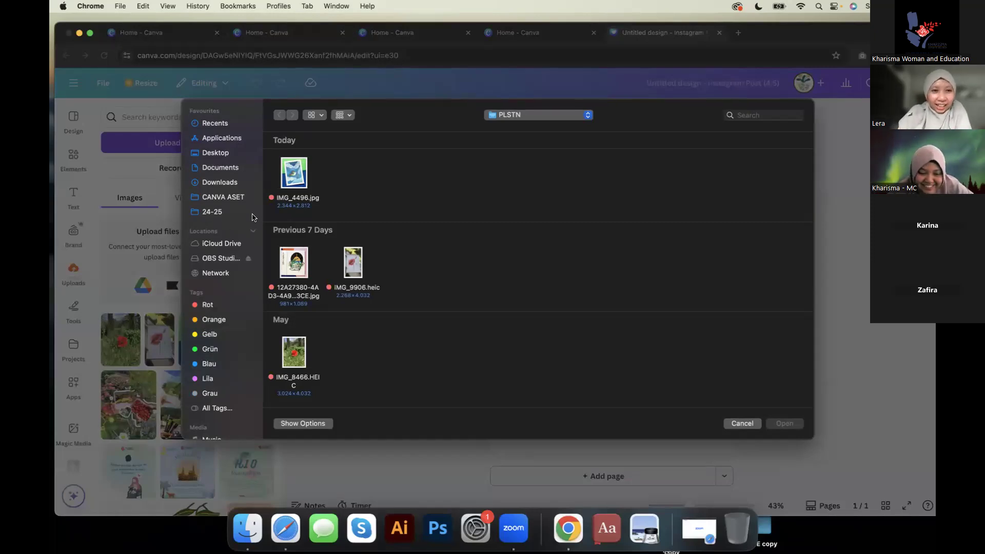
pyautogui.click(235, 199)
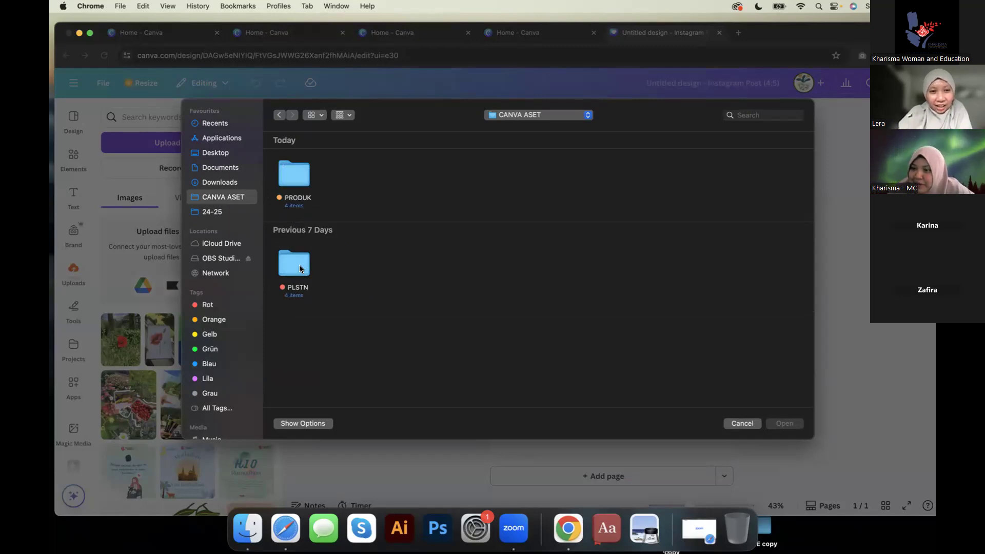
pyautogui.click(286, 184)
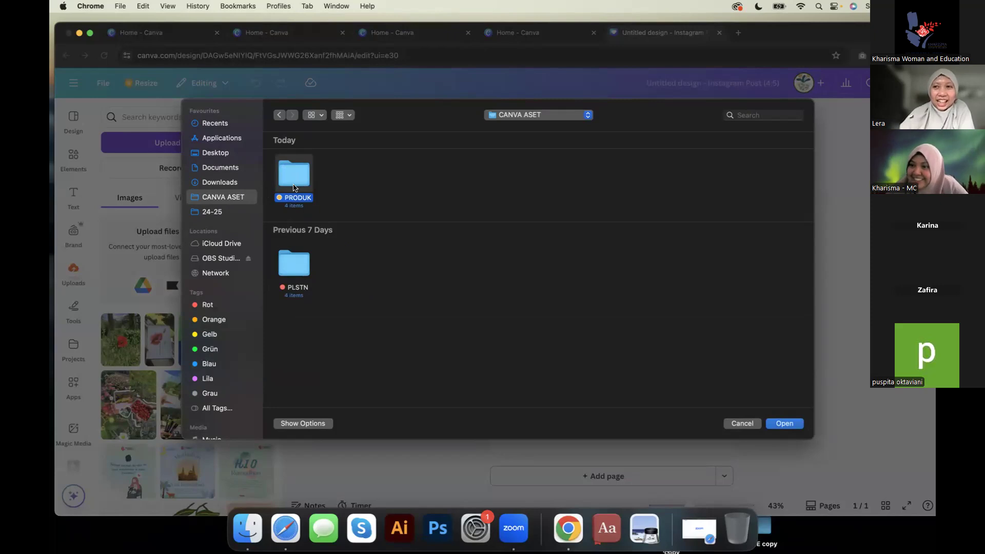
pyautogui.doubleClick(294, 188)
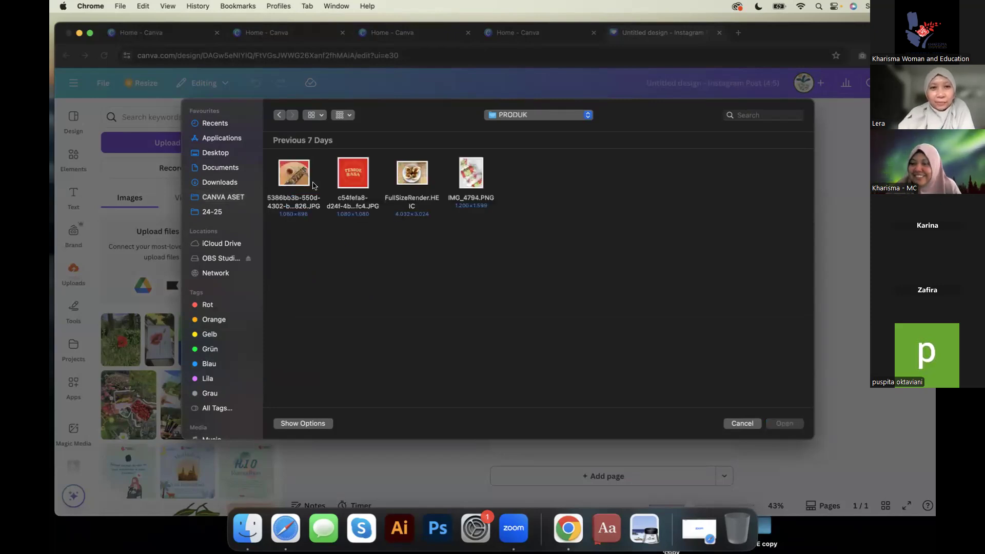
pyautogui.moveTo(484, 170); pyautogui.dragTo(287, 183)
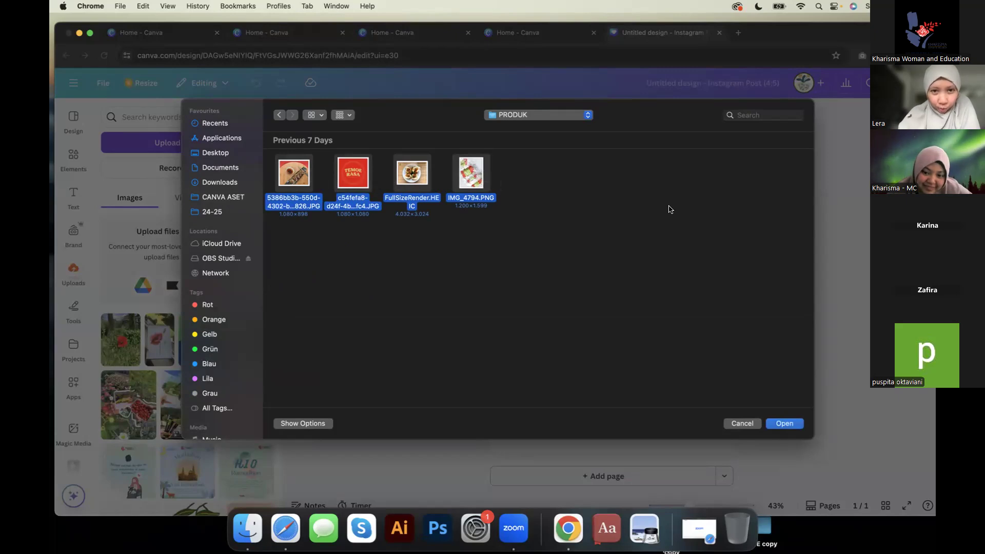
pyautogui.click(782, 424)
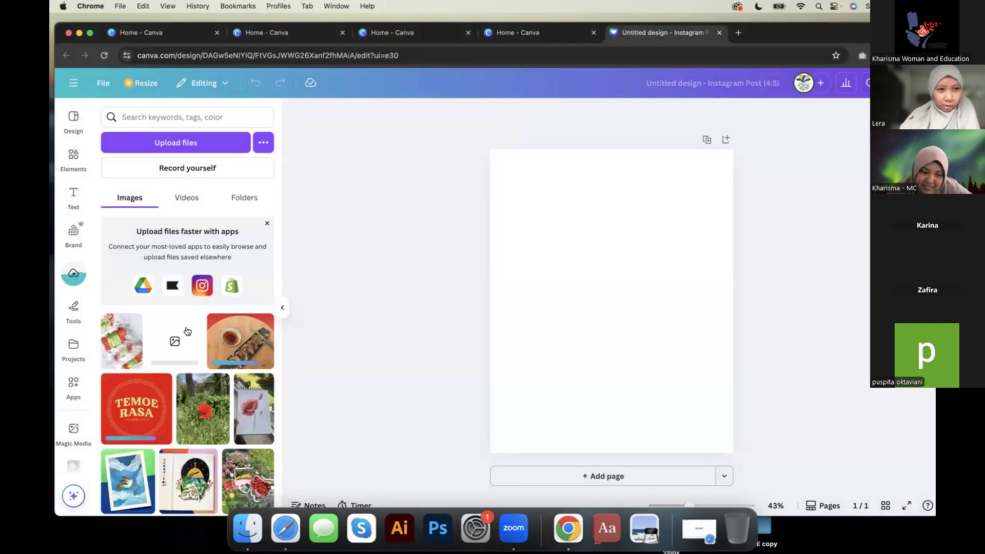
# Step: Search the elements for "wood background" and browse the full list of photo results
pyautogui.click(72, 160)
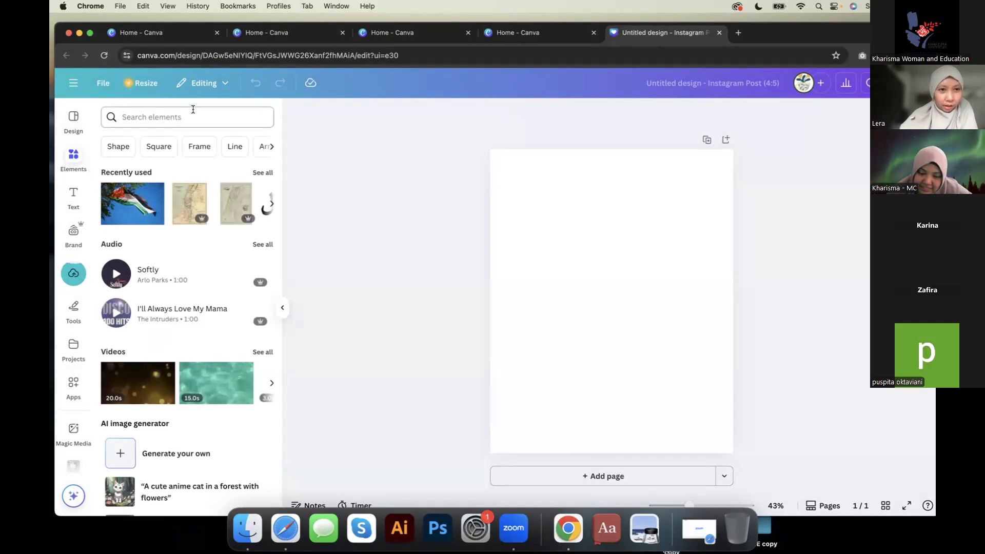
pyautogui.click(193, 113)
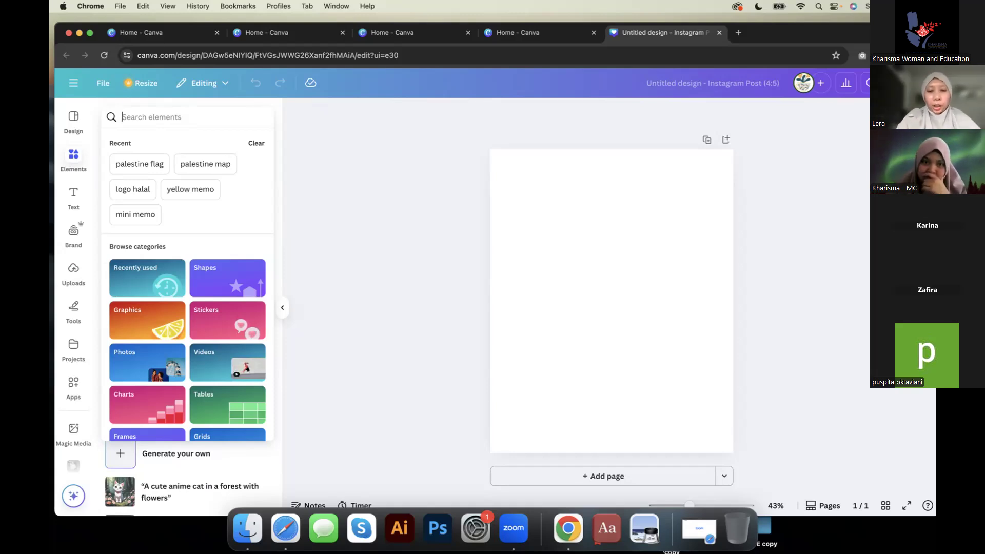
pyautogui.write('woo')
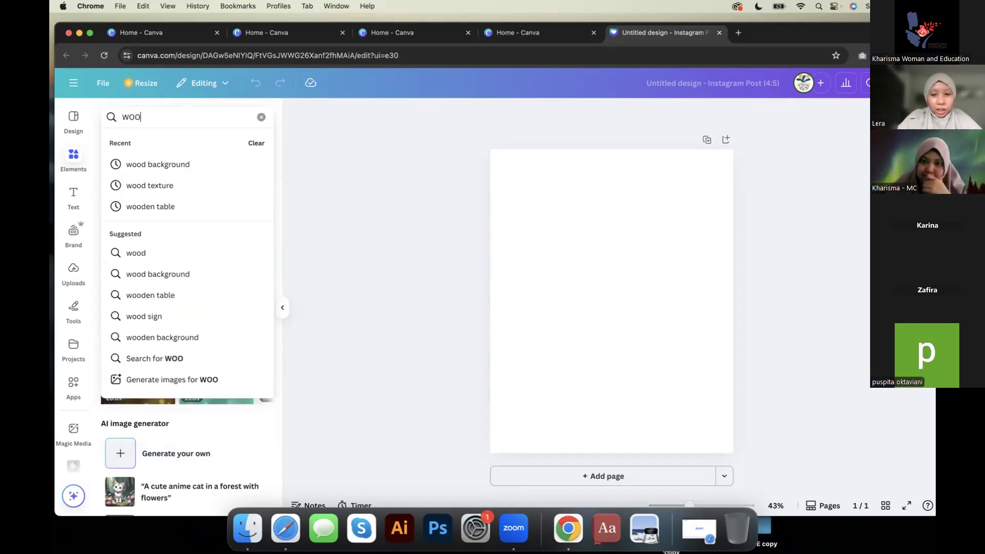
pyautogui.write('d')
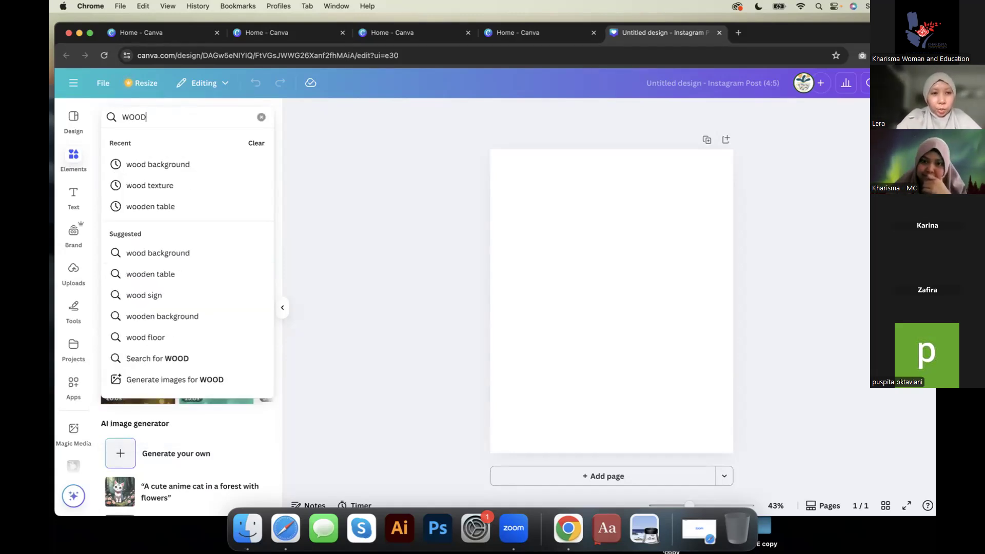
pyautogui.click(142, 162)
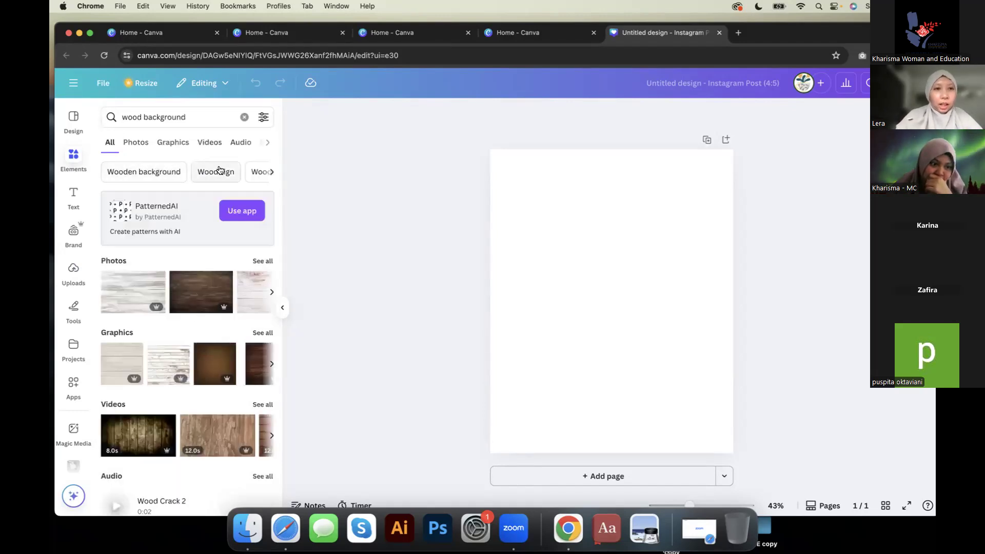
pyautogui.click(265, 261)
pyautogui.scroll(-2, 204, 329)
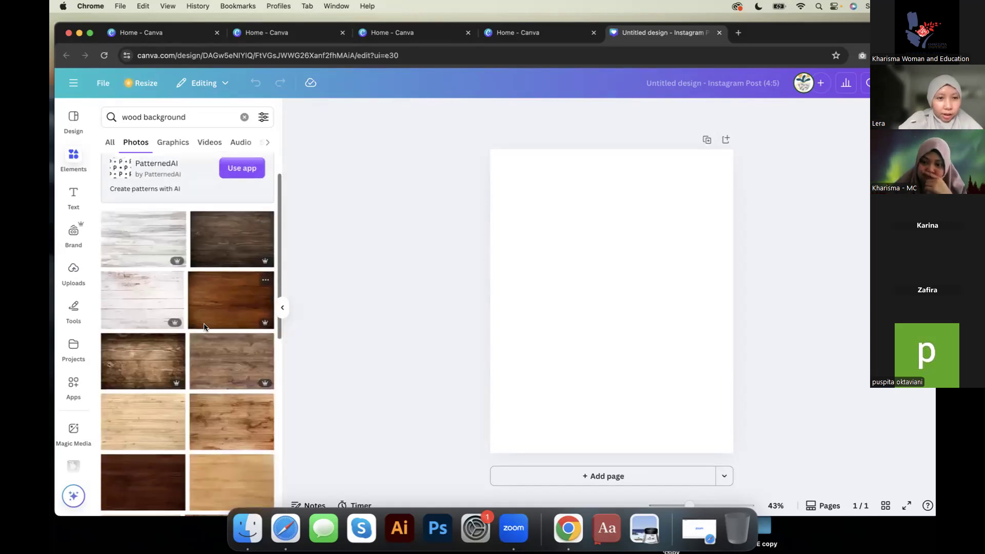
pyautogui.scroll(-5, 203, 329)
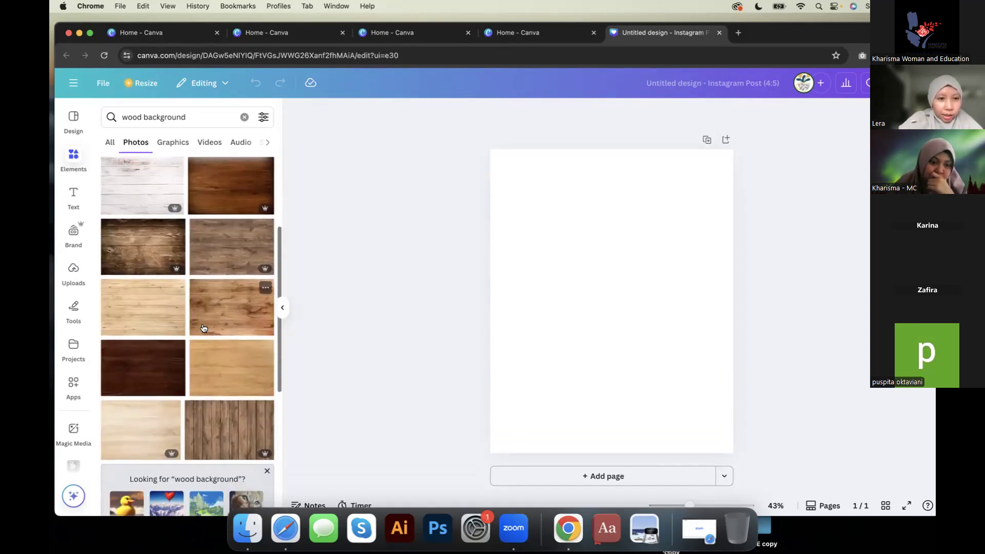
pyautogui.scroll(-1, 203, 327)
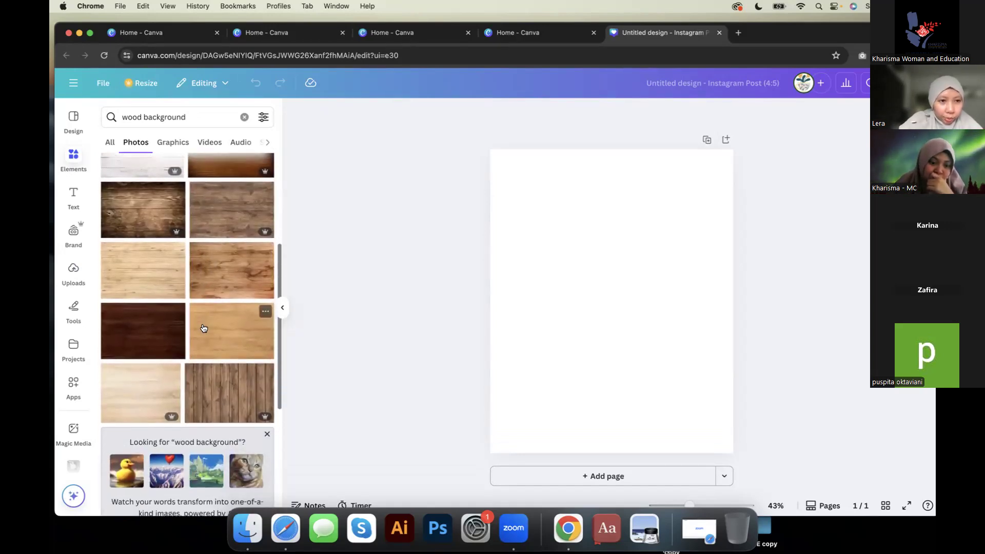
# Step: Try the pale horizontal-plank wood photo on the page, compare the other wood photos, and delete it
pyautogui.click(162, 267)
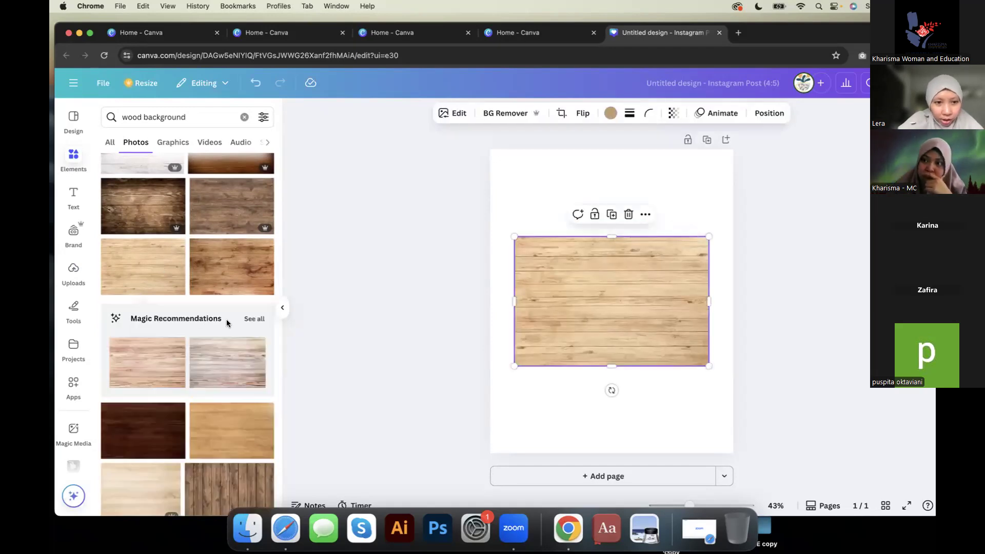
pyautogui.scroll(6, 224, 267)
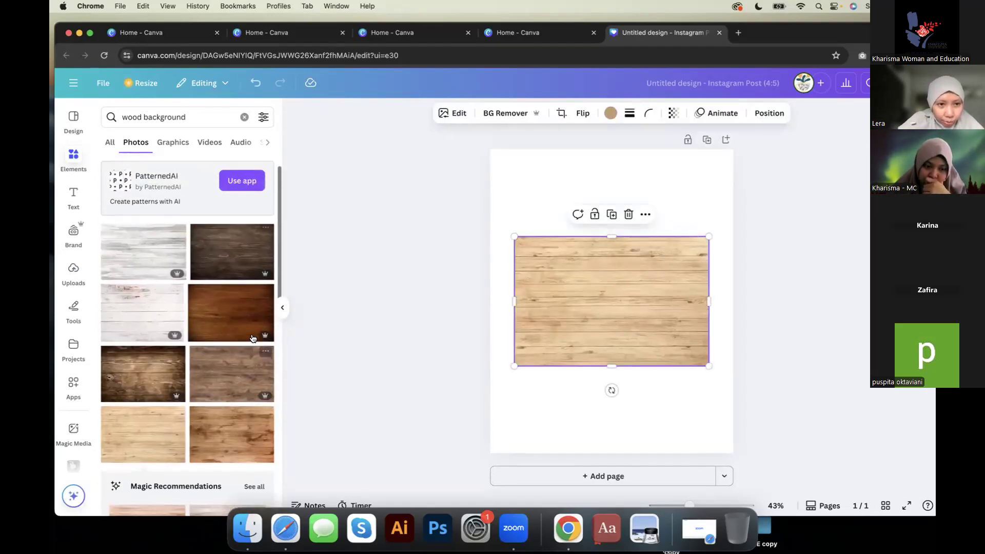
pyautogui.scroll(-6, 229, 401)
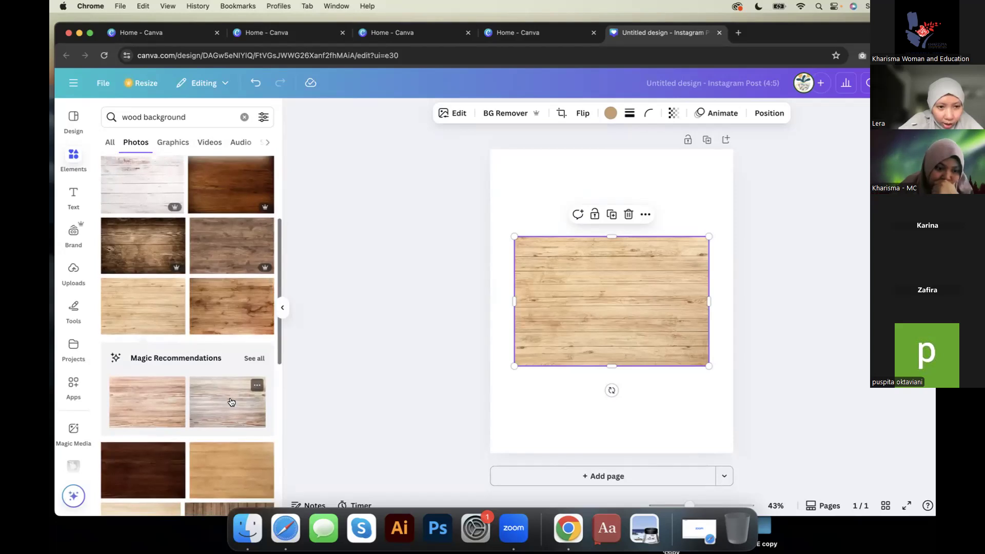
pyautogui.scroll(-2, 229, 399)
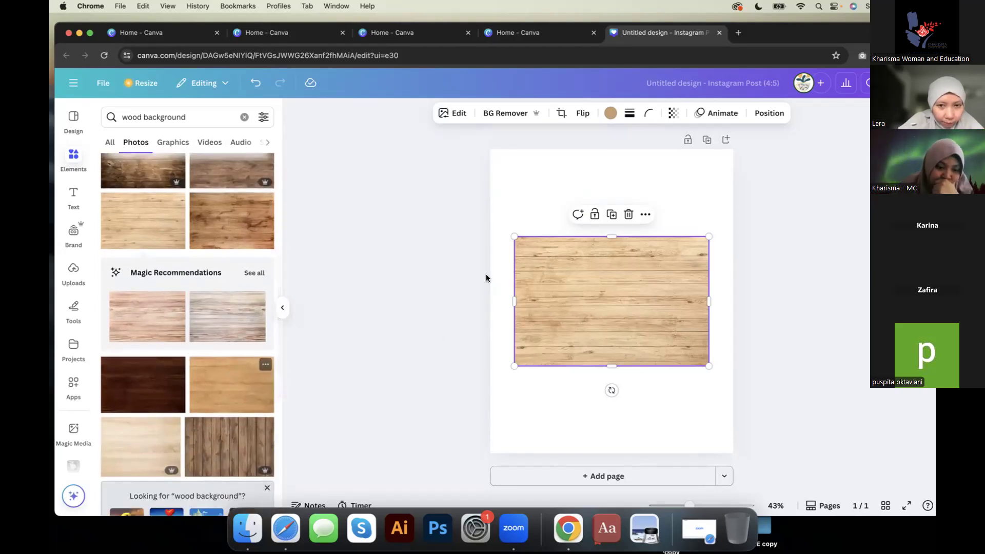
pyautogui.click(628, 212)
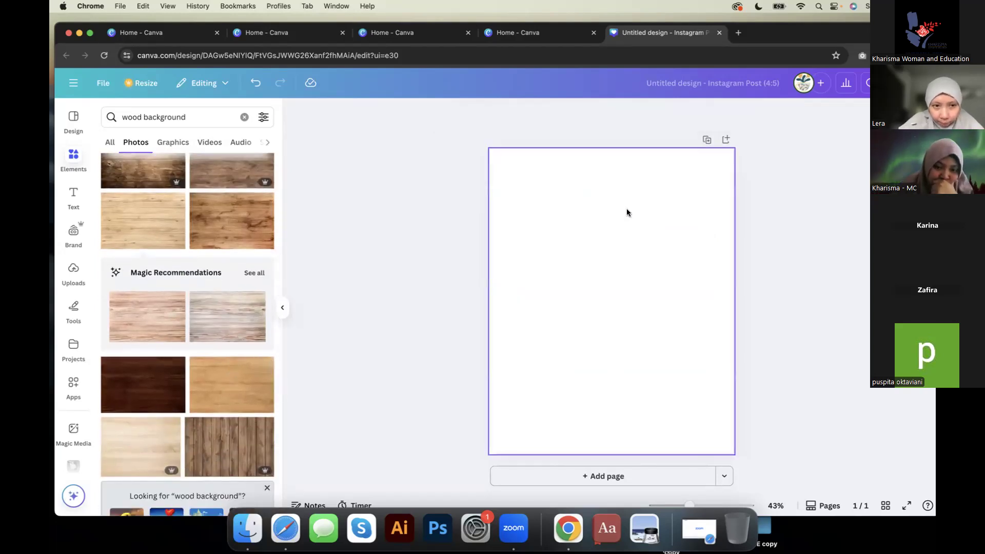
# Step: Add the smooth light-brown wood photo to the page and rotate it 90° so the grain runs vertically
pyautogui.click(232, 405)
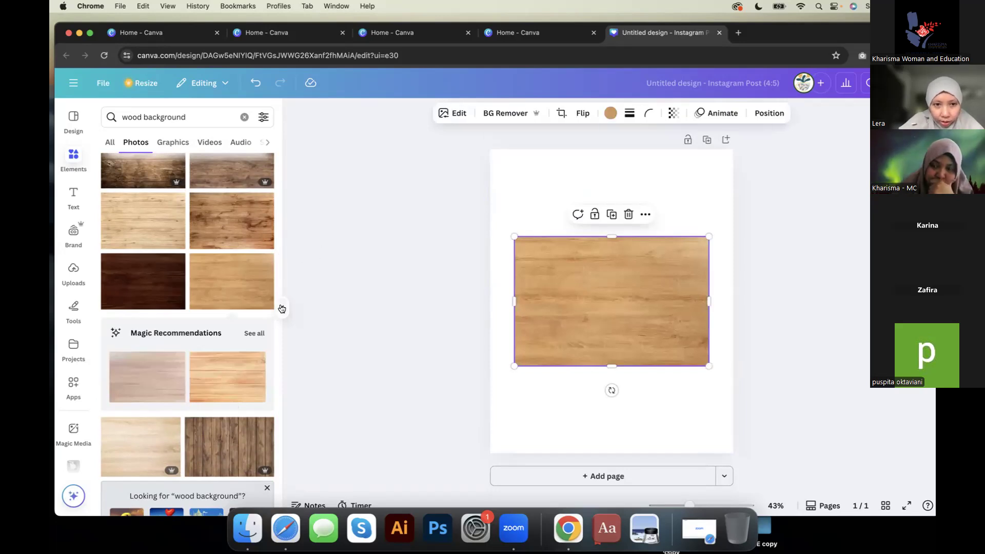
pyautogui.click(282, 308)
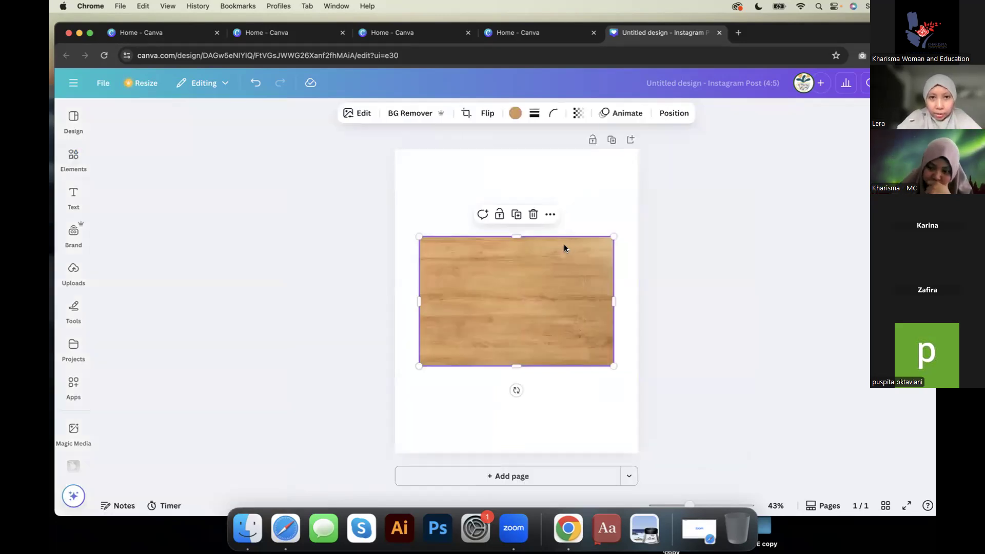
pyautogui.moveTo(461, 363); pyautogui.dragTo(464, 302)
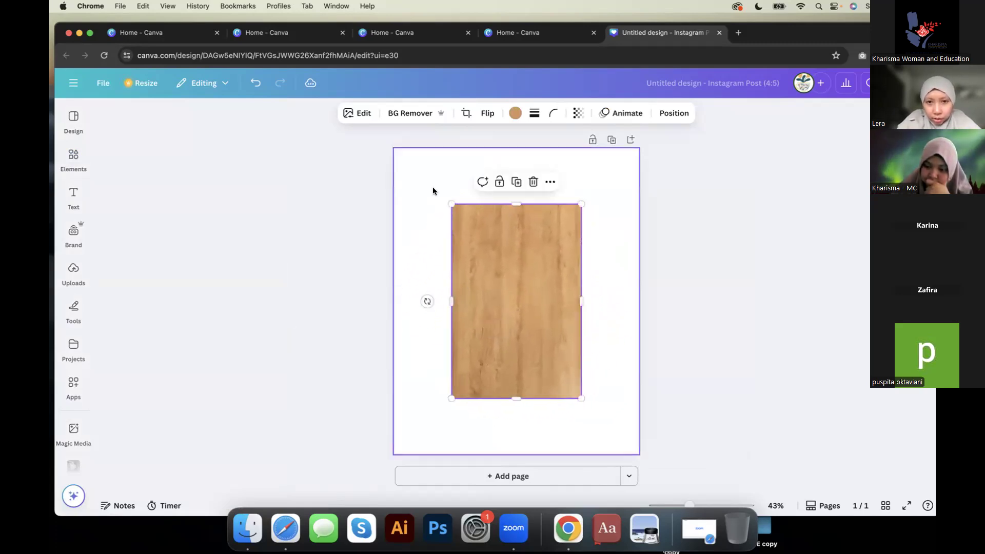
# Step: Enlarge and align the rotated wood photo so that it covers the whole page as a background
pyautogui.moveTo(451, 204); pyautogui.dragTo(392, 160)
pyautogui.moveTo(488, 194); pyautogui.dragTo(469, 195)
pyautogui.moveTo(599, 408); pyautogui.dragTo(651, 455)
pyautogui.moveTo(613, 312); pyautogui.dragTo(640, 310)
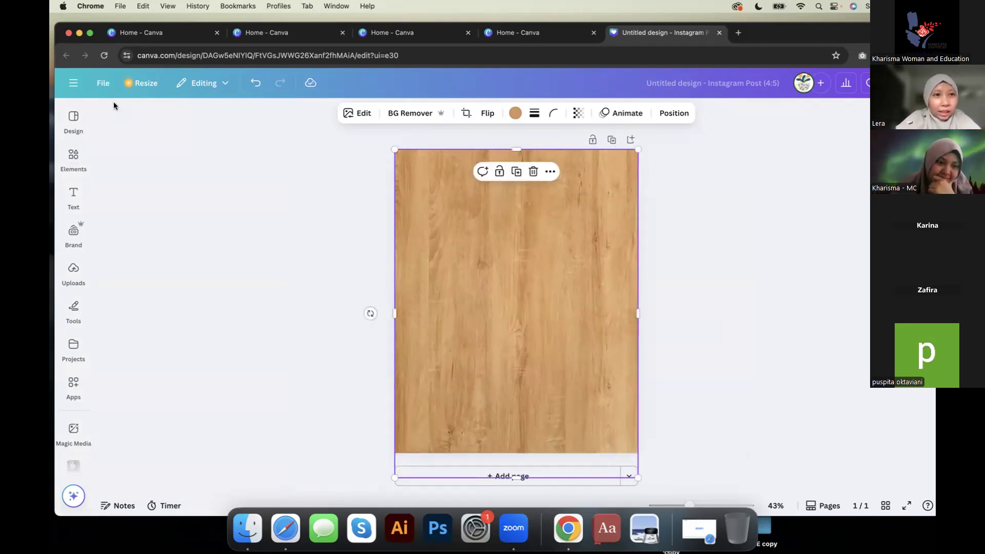
pyautogui.click(212, 219)
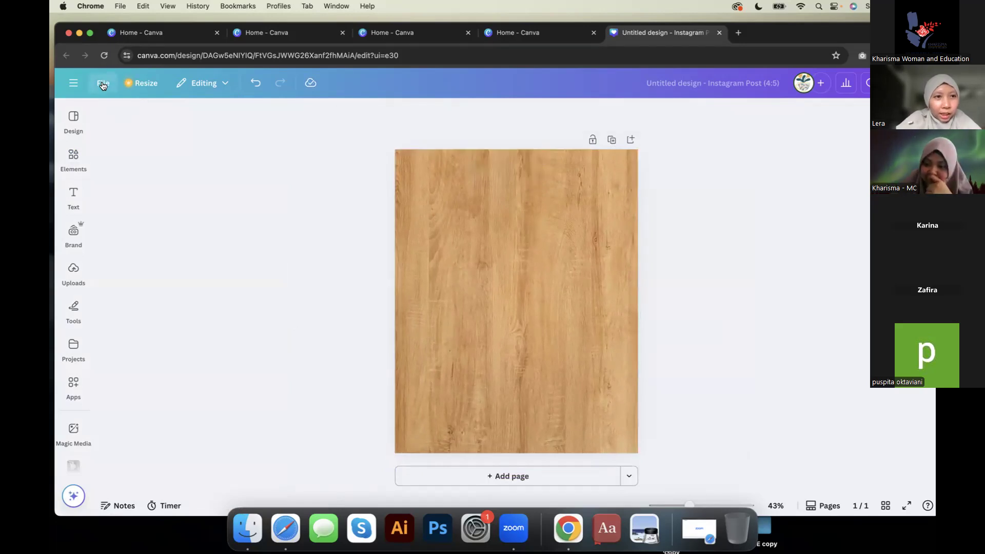
# Step: Add a 3x3 grid of guides to the page
pyautogui.click(104, 82)
pyautogui.moveTo(170, 212)
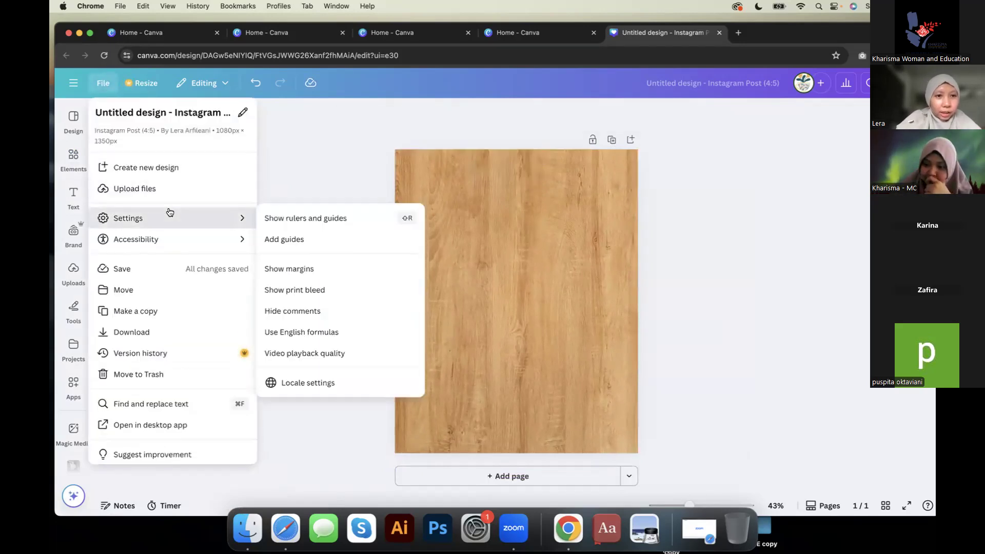
pyautogui.click(276, 239)
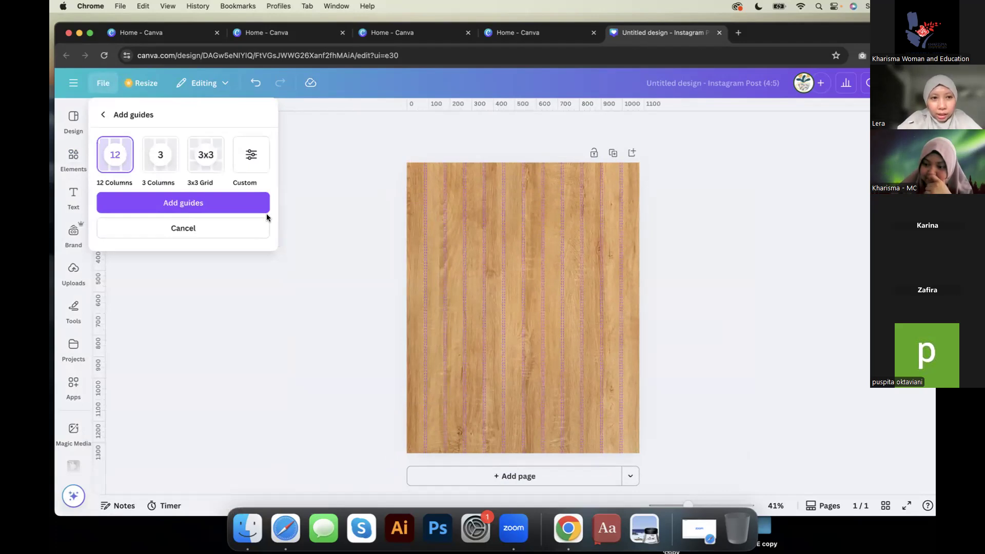
pyautogui.click(206, 155)
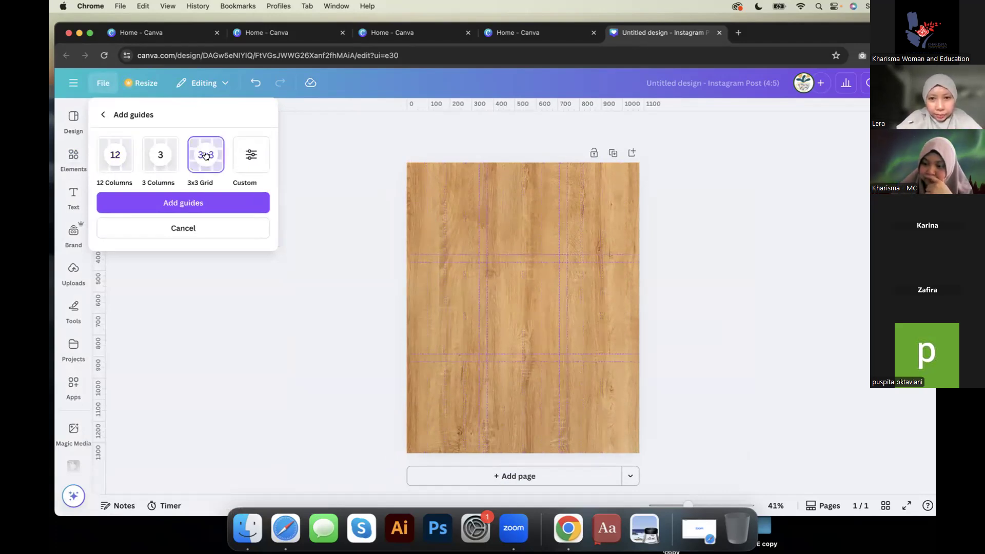
pyautogui.click(211, 203)
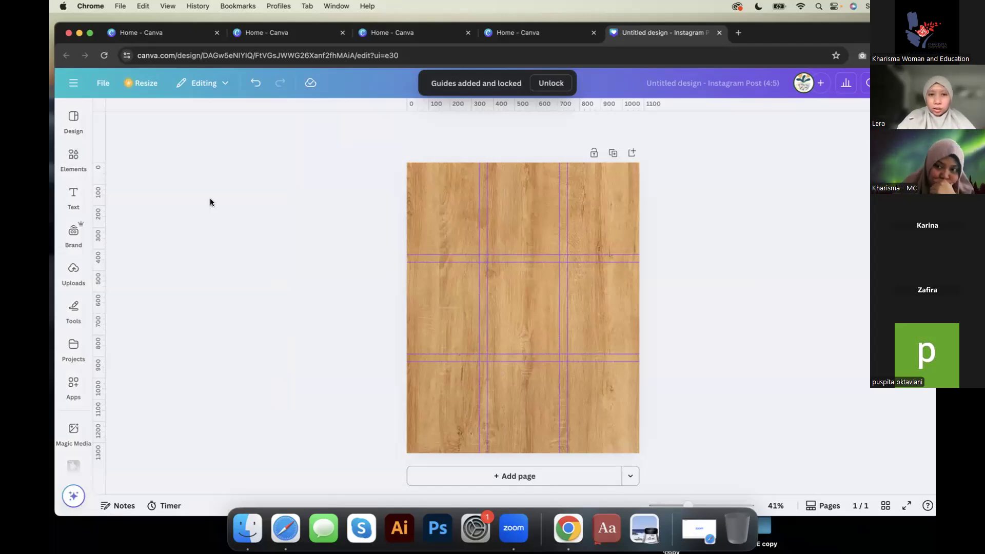
# Step: Replace the previous elements search with a search for "kalender"
pyautogui.click(74, 197)
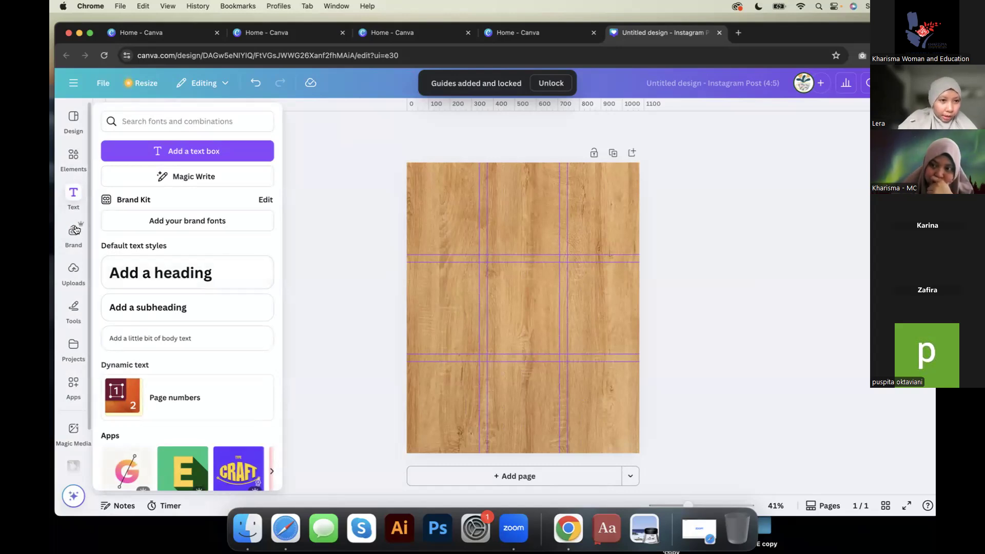
pyautogui.click(74, 268)
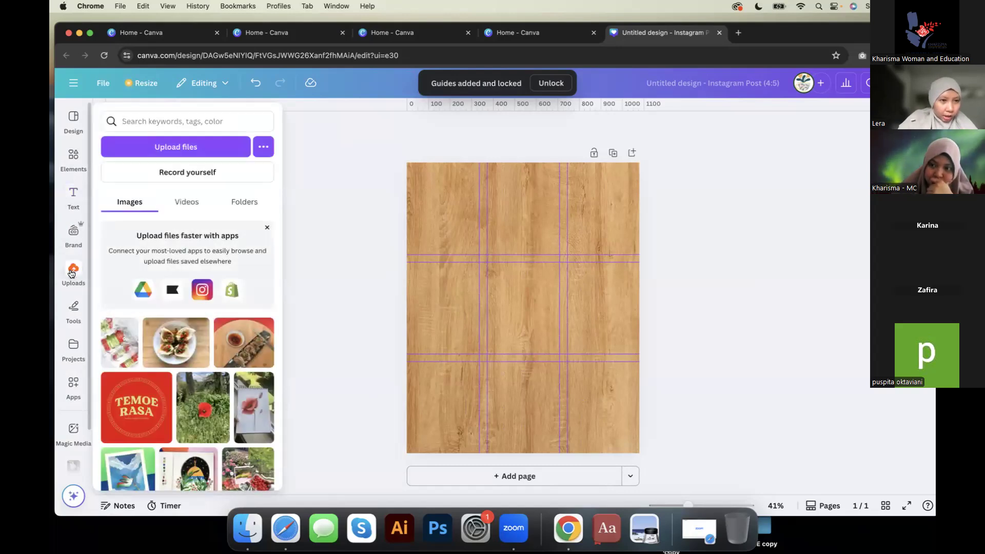
pyautogui.click(74, 156)
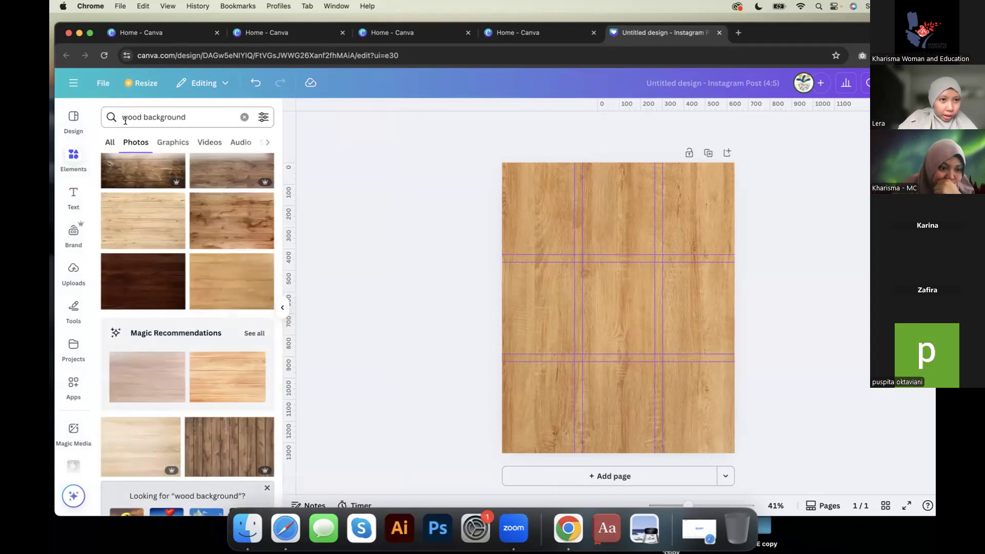
pyautogui.click(244, 117)
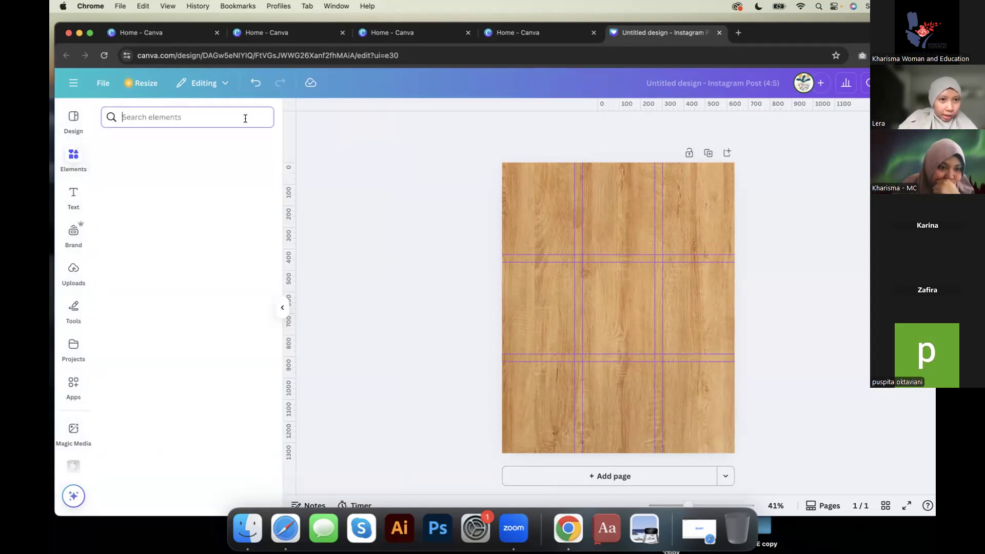
pyautogui.write('KAL')
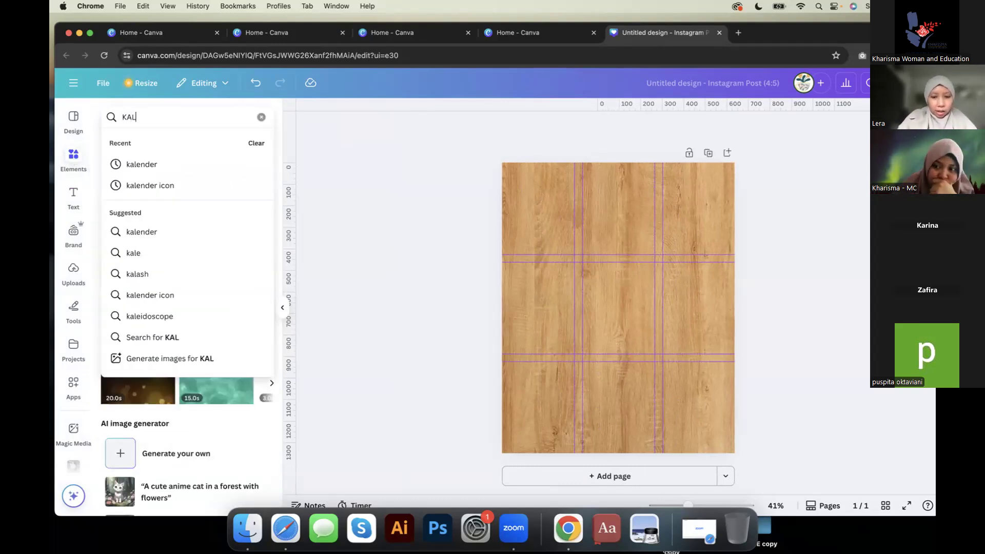
pyautogui.write('ENDER')
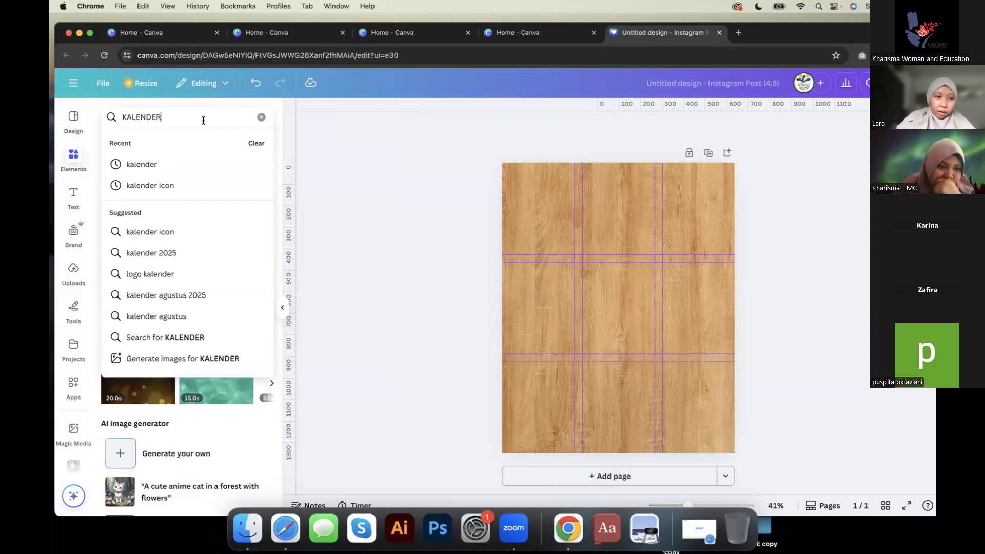
pyautogui.click(150, 164)
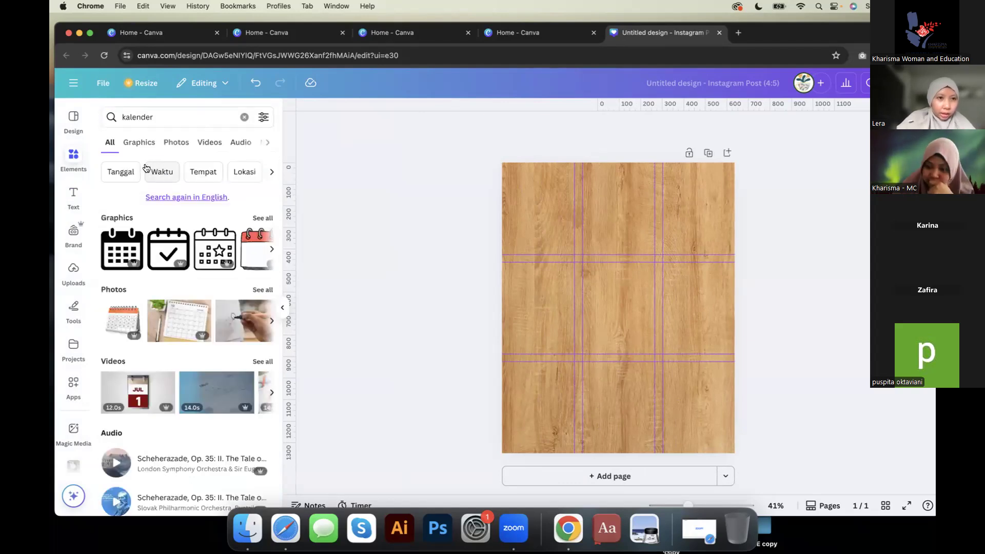
# Step: Look through the result types of the calendar search and limit the results to photos
pyautogui.click(139, 143)
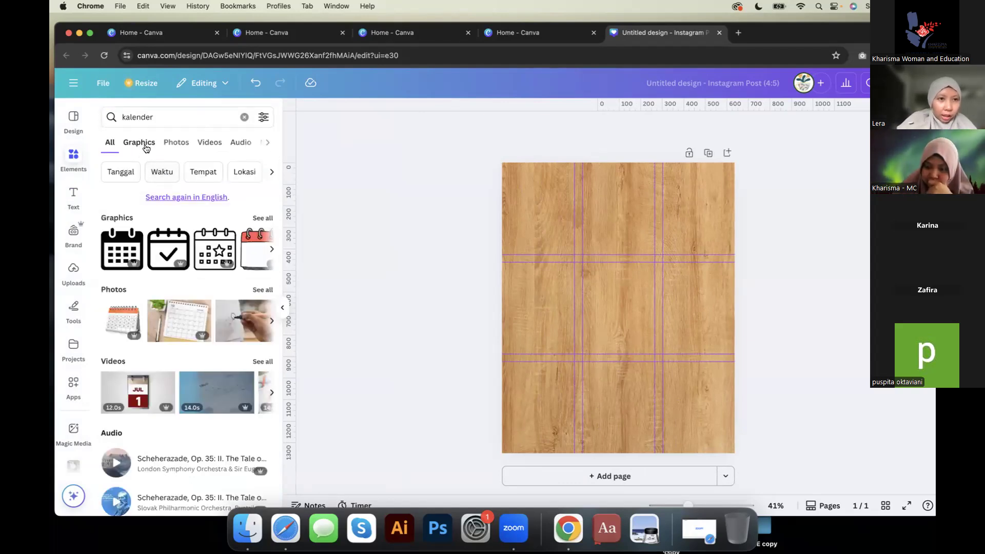
pyautogui.click(177, 143)
pyautogui.click(209, 142)
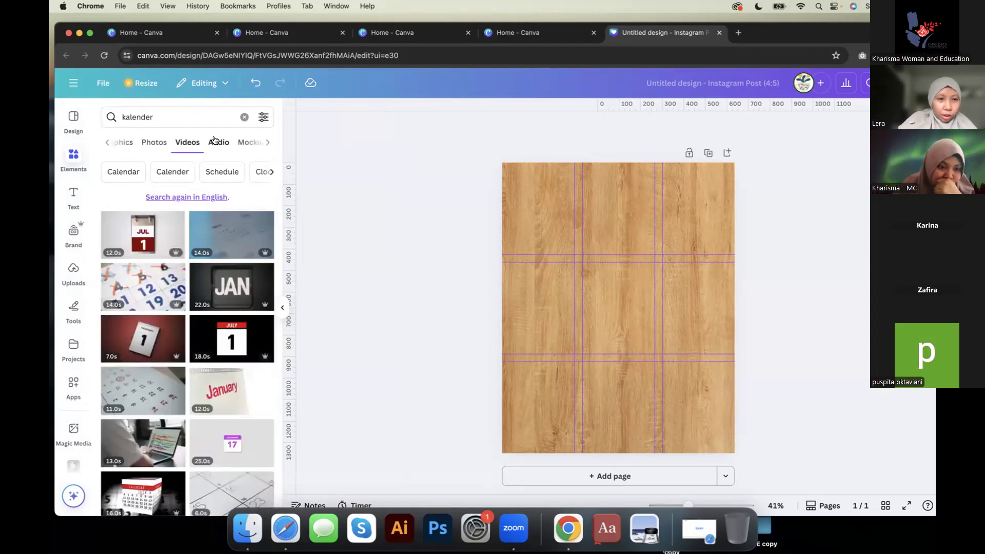
pyautogui.click(215, 142)
pyautogui.click(162, 143)
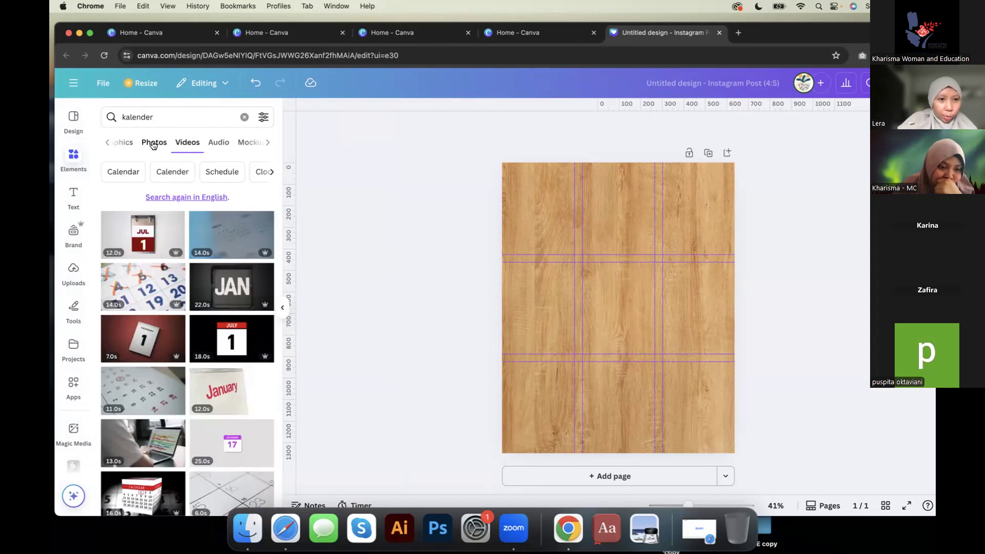
pyautogui.click(153, 144)
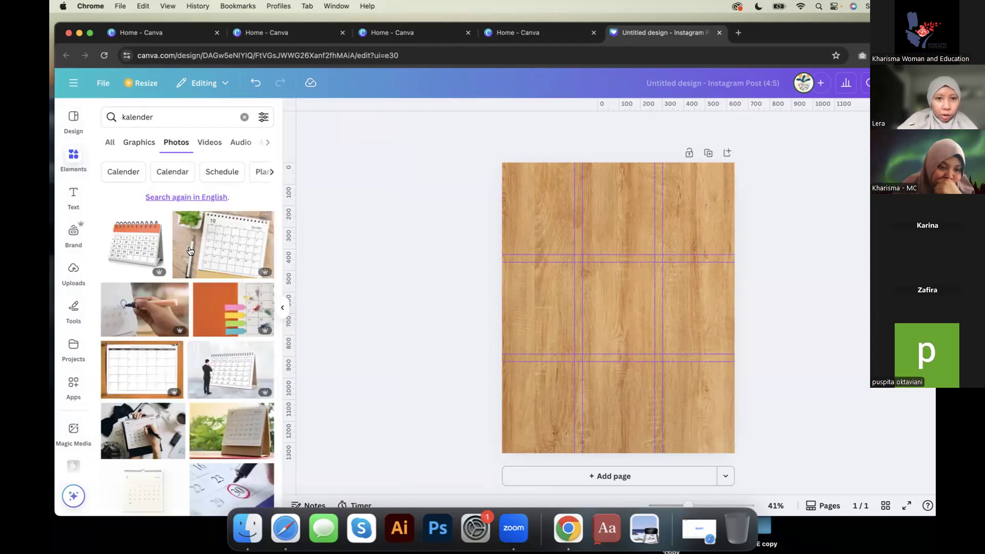
# Step: Find the spiral calendar photo with the calendar along the left of a yellow background, add it to the page and remove its background
pyautogui.scroll(-5, 220, 397)
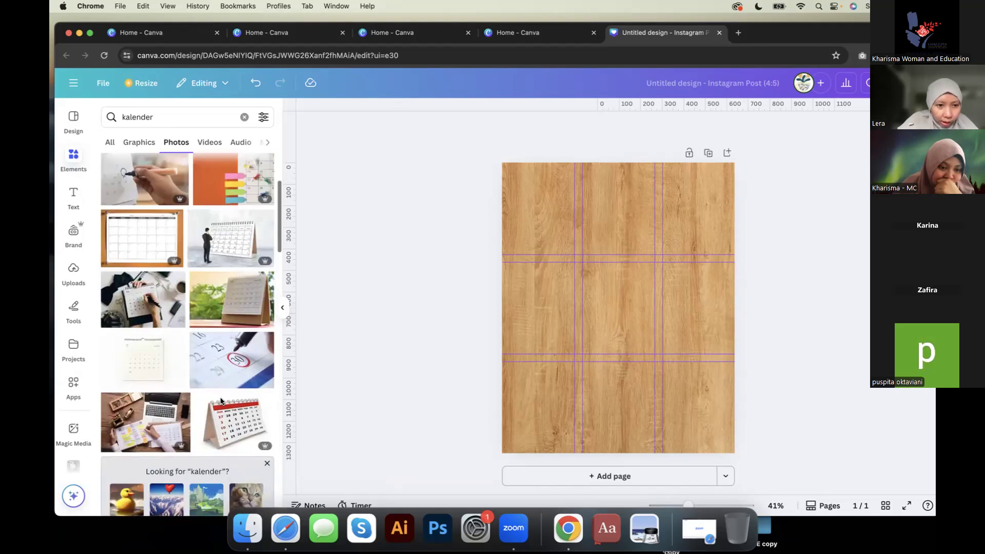
pyautogui.scroll(5, 221, 397)
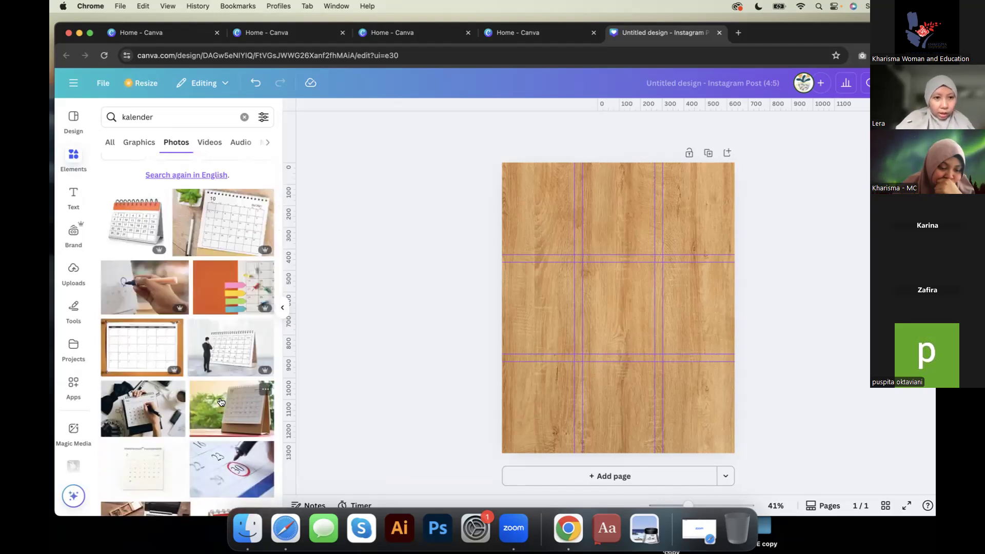
pyautogui.scroll(-5, 220, 401)
pyautogui.scroll(-5, 221, 401)
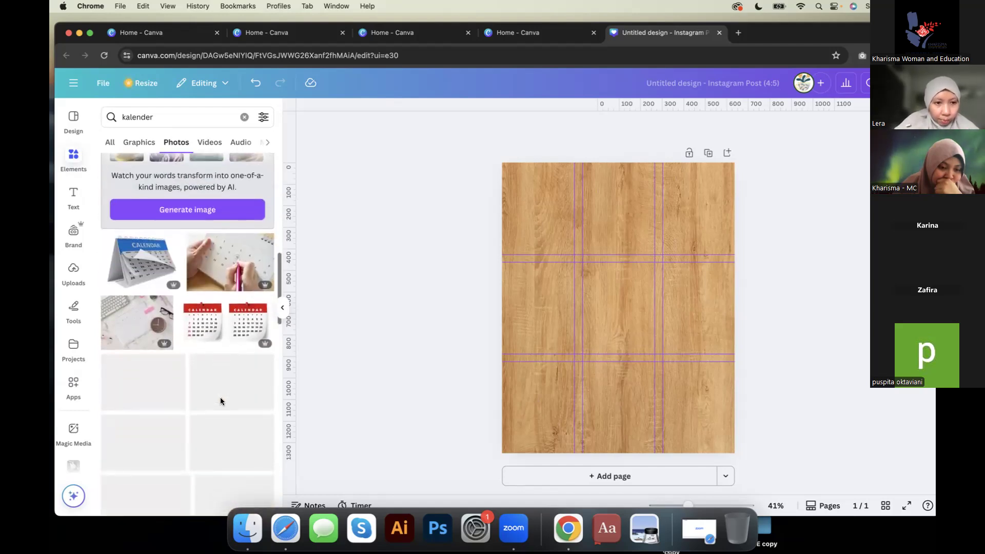
pyautogui.scroll(-3, 220, 401)
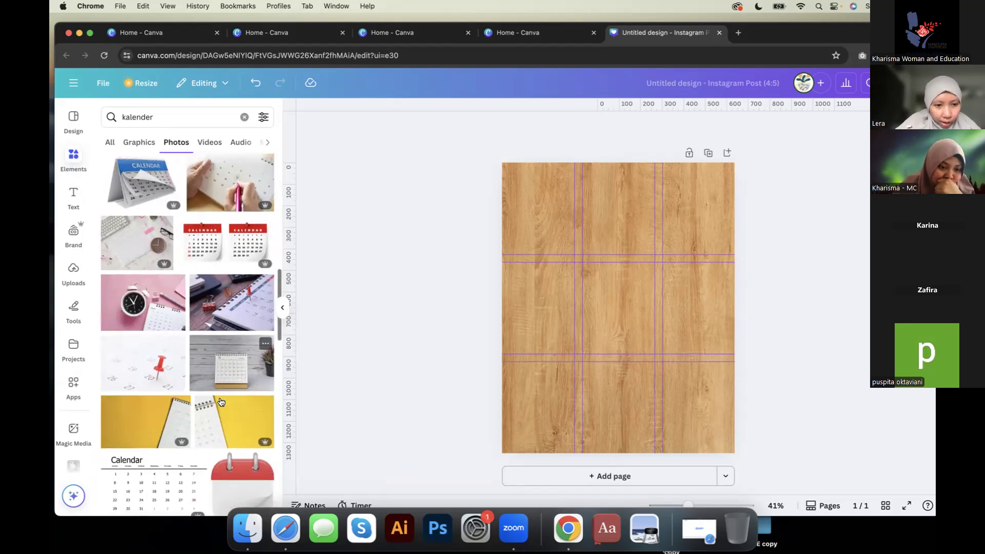
pyautogui.scroll(-4, 222, 401)
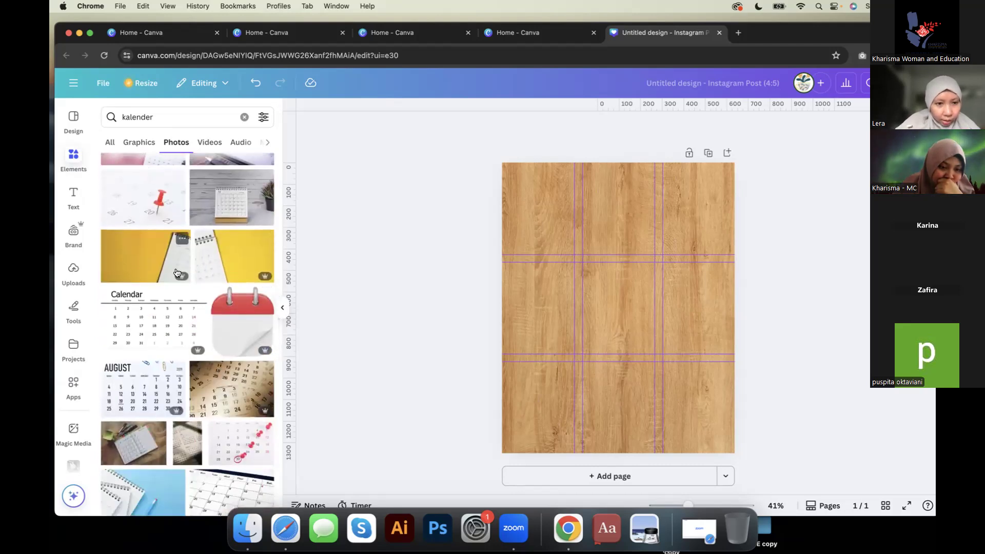
pyautogui.scroll(-3, 208, 344)
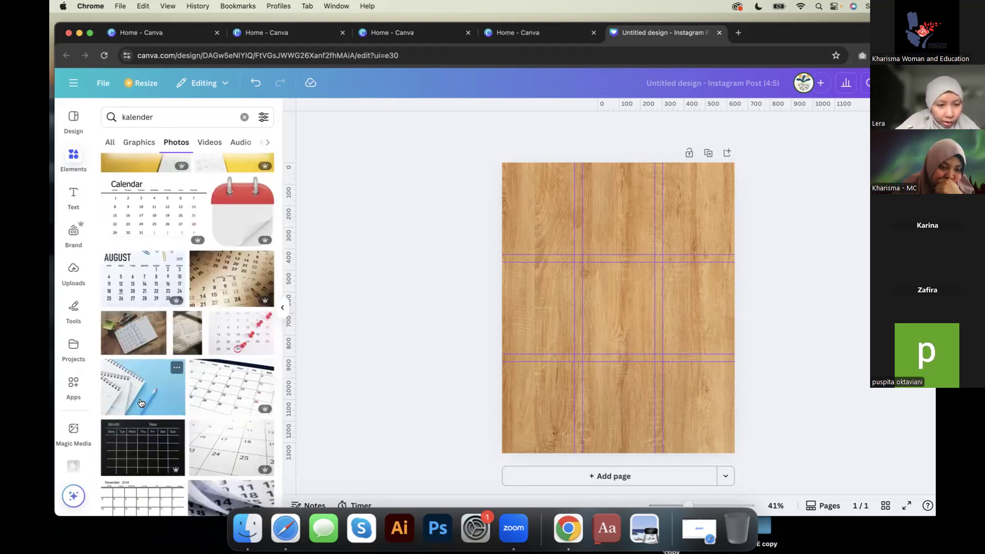
pyautogui.scroll(-8, 141, 403)
pyautogui.scroll(8, 140, 398)
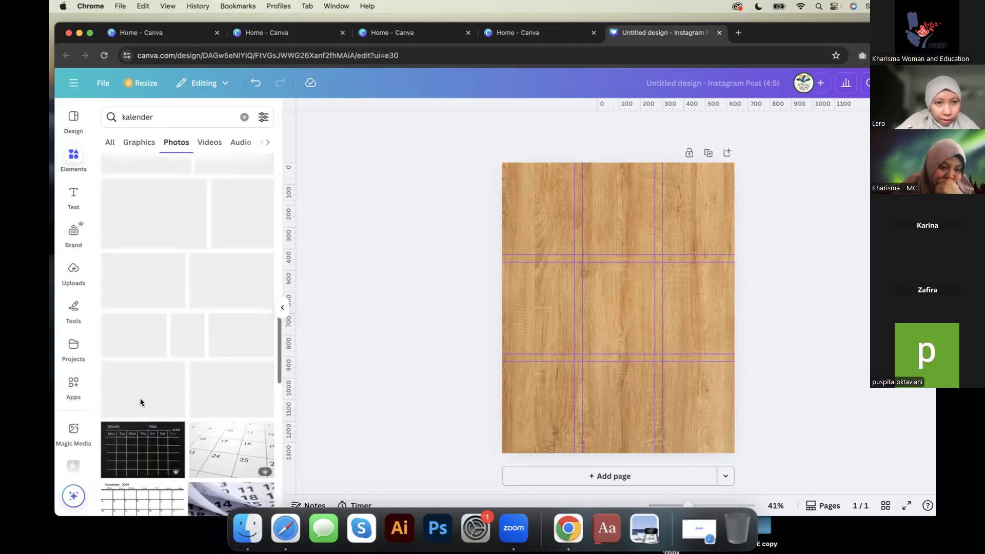
pyautogui.scroll(3, 196, 266)
pyautogui.scroll(1, 195, 266)
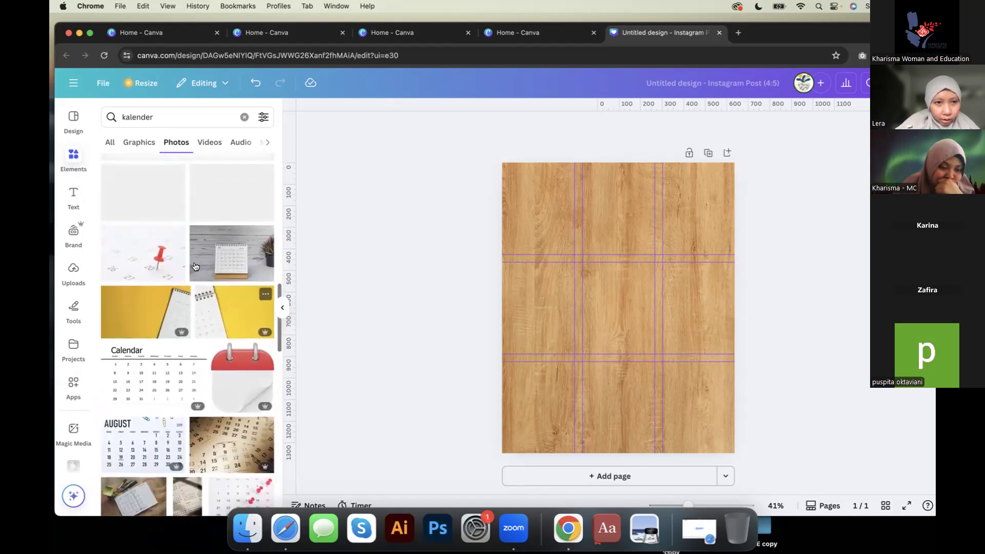
pyautogui.click(222, 329)
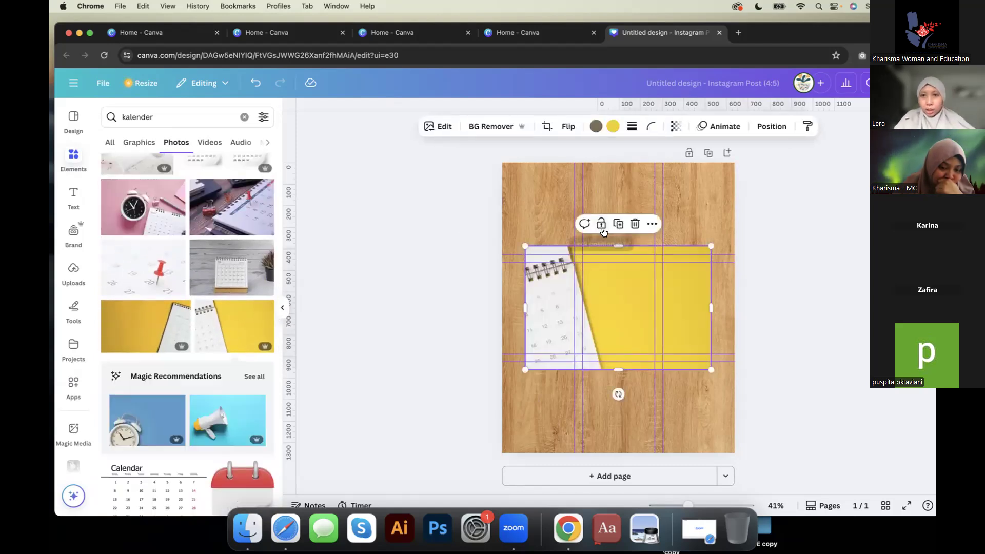
pyautogui.click(491, 128)
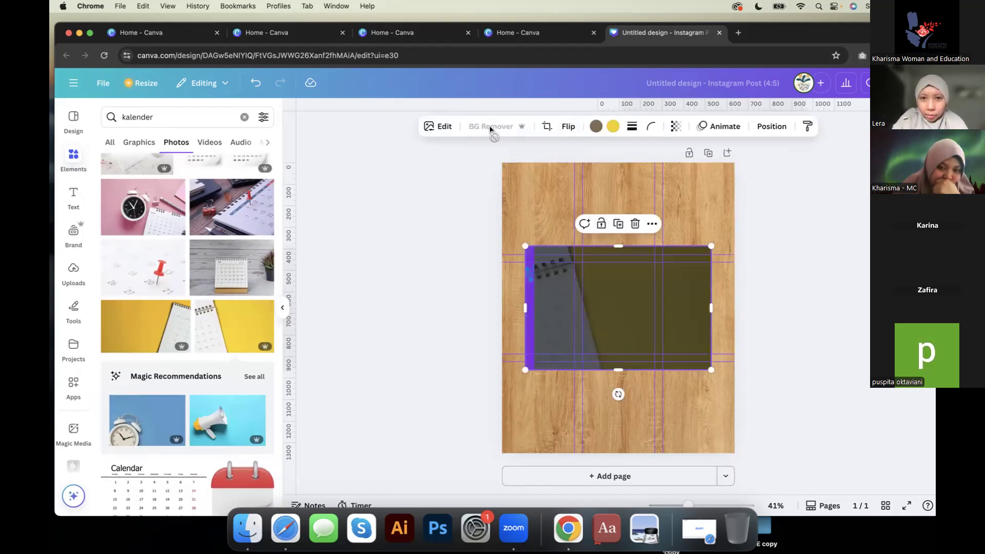
pyautogui.click(280, 310)
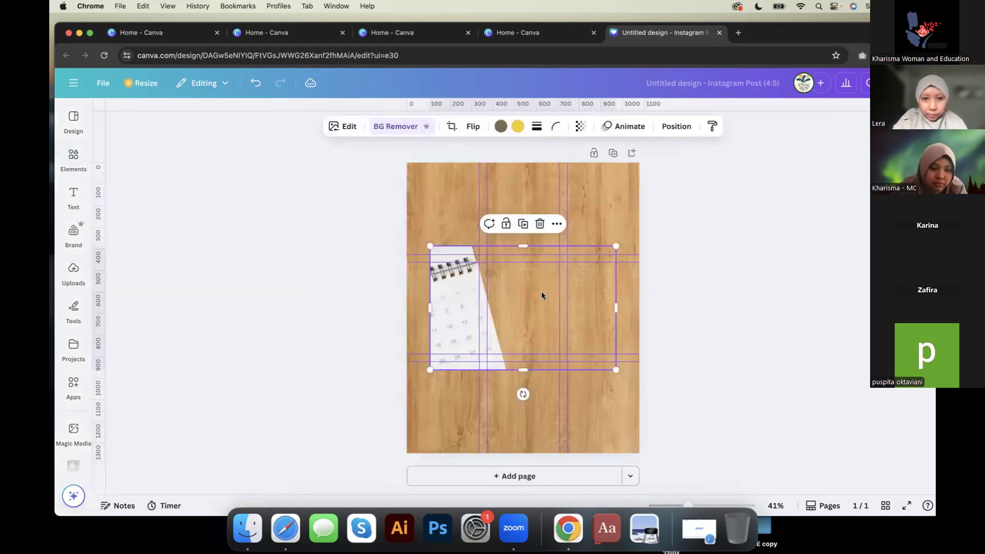
# Step: Move the calendar cutout to the page's left edge and enlarge it until it runs off the upper edge and reaches the lower edge
pyautogui.moveTo(452, 276); pyautogui.dragTo(429, 188)
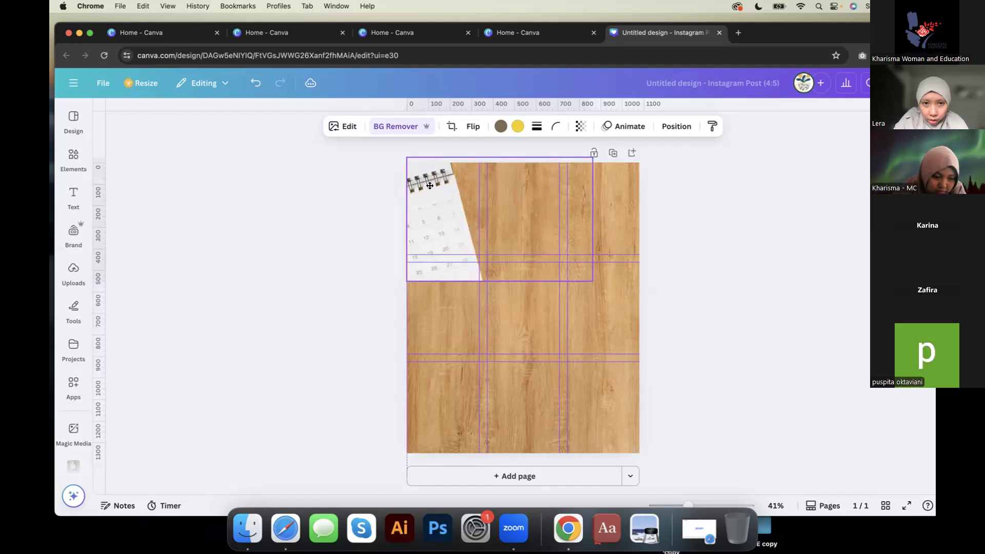
pyautogui.moveTo(593, 281); pyautogui.dragTo(844, 468)
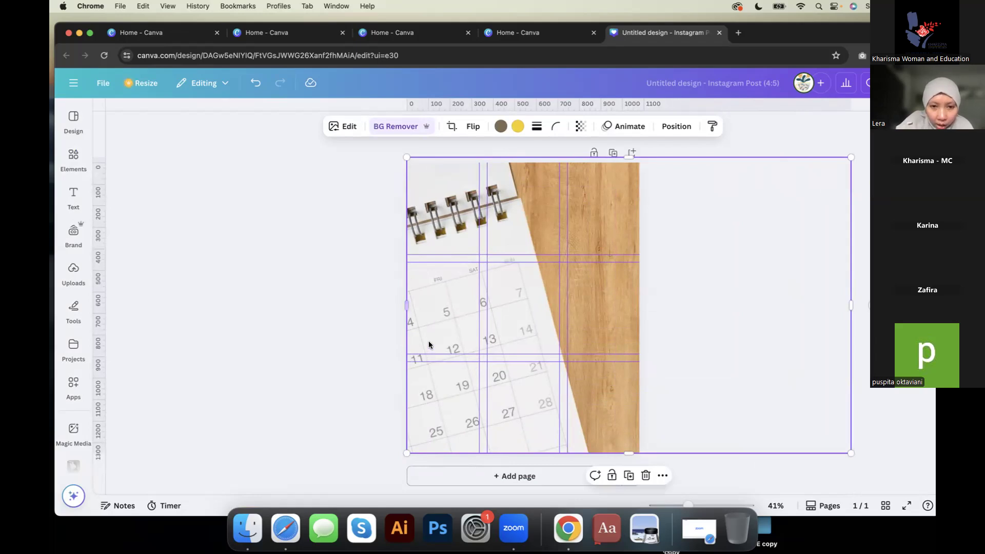
pyautogui.moveTo(423, 343); pyautogui.dragTo(424, 333)
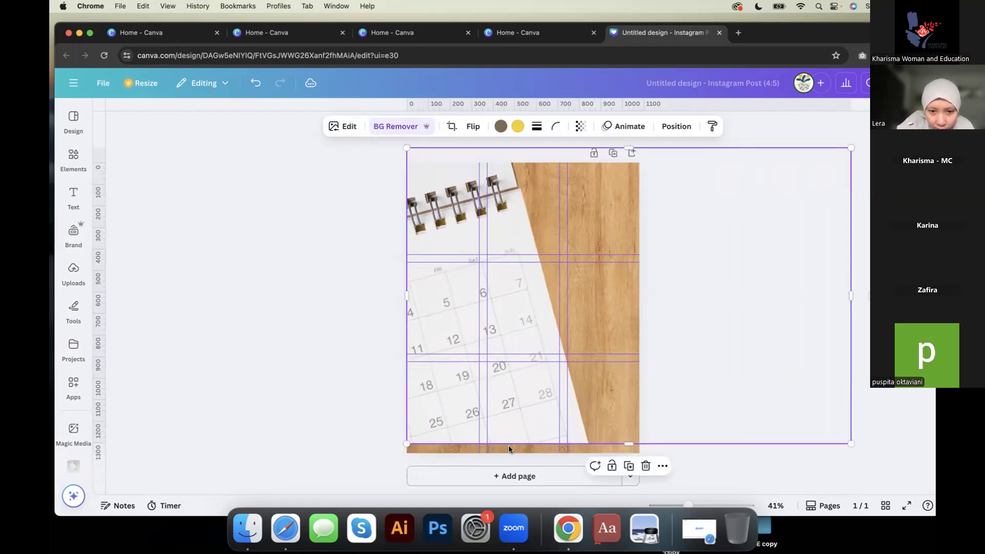
pyautogui.moveTo(402, 443); pyautogui.dragTo(392, 454)
pyautogui.moveTo(496, 327); pyautogui.dragTo(512, 322)
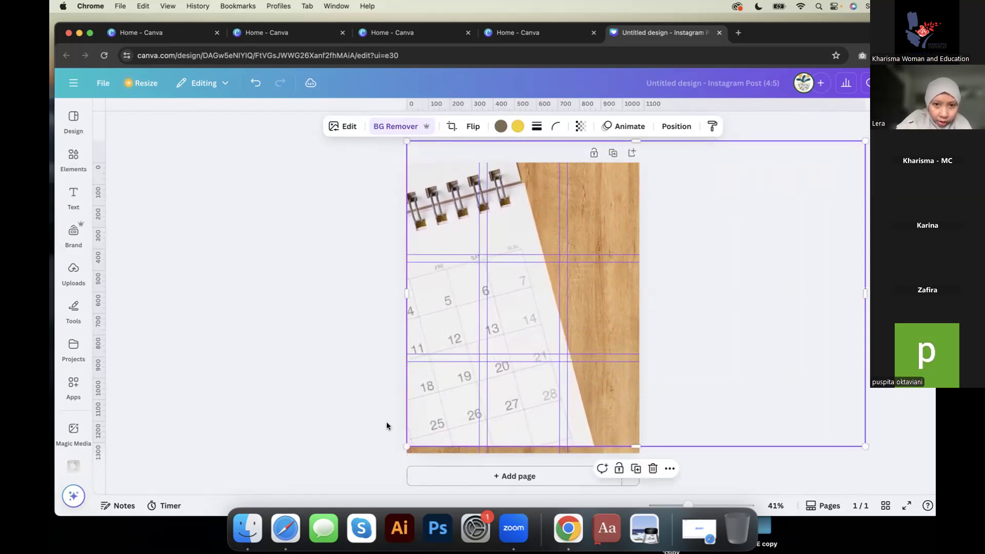
pyautogui.moveTo(406, 447); pyautogui.dragTo(382, 463)
pyautogui.moveTo(497, 318); pyautogui.dragTo(522, 311)
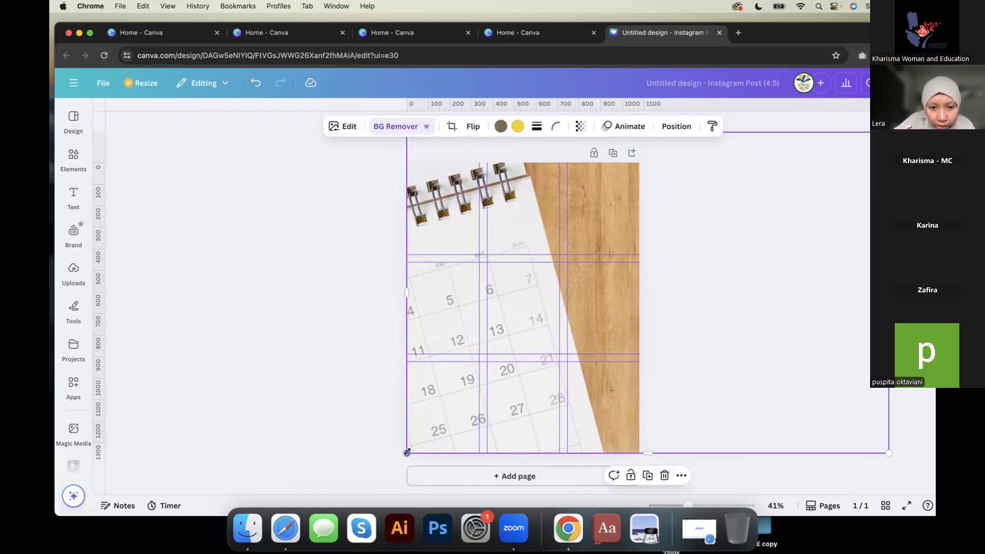
pyautogui.moveTo(407, 452); pyautogui.dragTo(405, 454)
pyautogui.moveTo(400, 459); pyautogui.dragTo(401, 459)
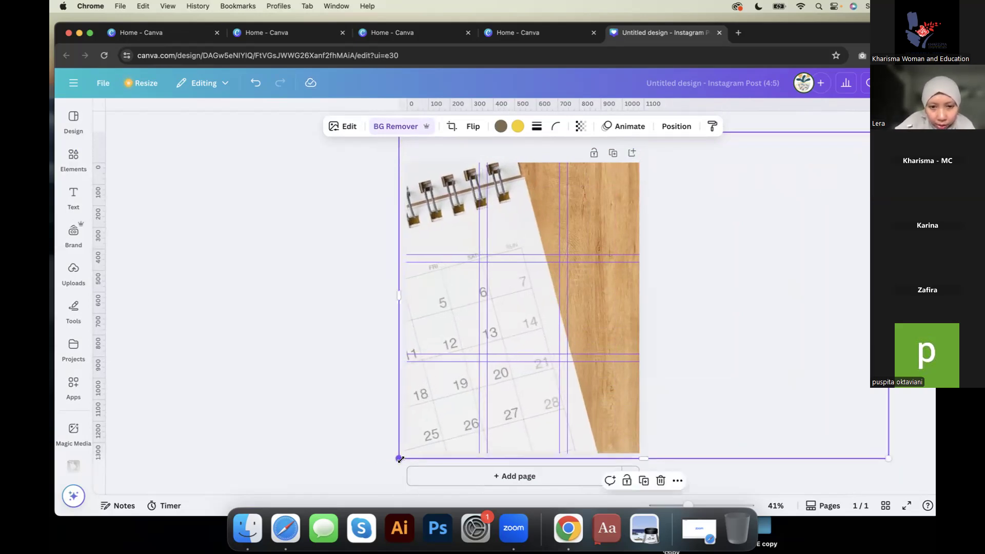
pyautogui.moveTo(461, 394); pyautogui.dragTo(466, 392)
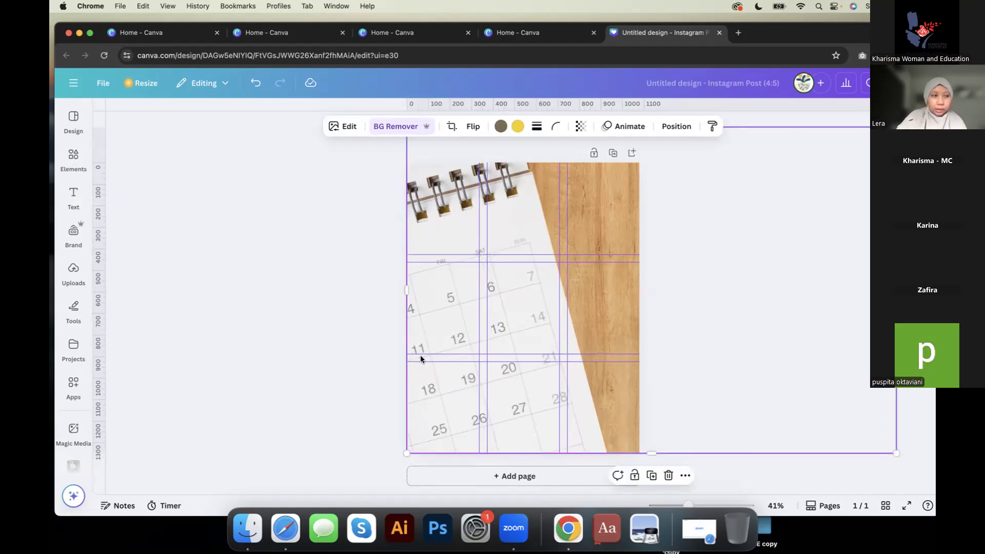
pyautogui.click(313, 327)
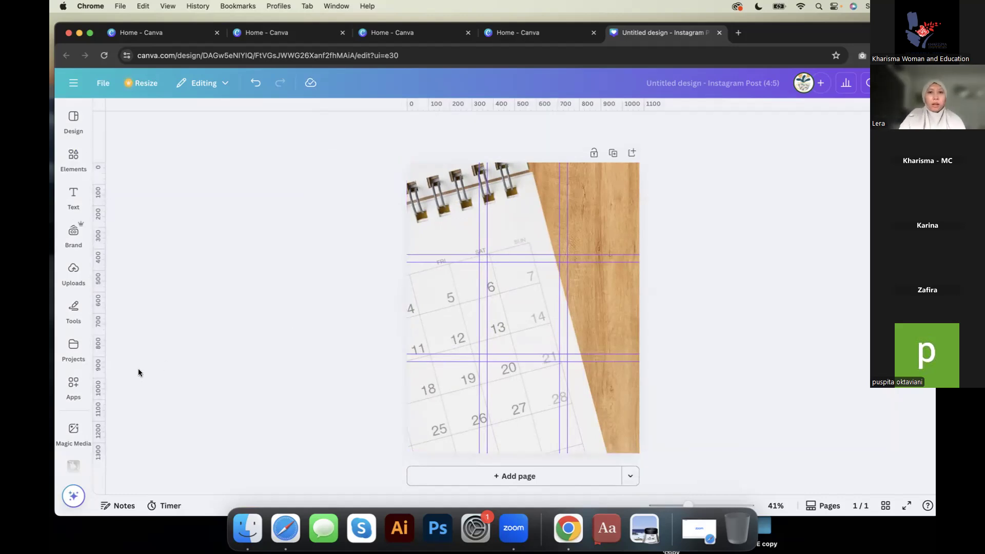
# Step: Add the uploaded red TEMOE RASA logo image to the page
pyautogui.click(73, 348)
pyautogui.click(73, 308)
pyautogui.click(73, 270)
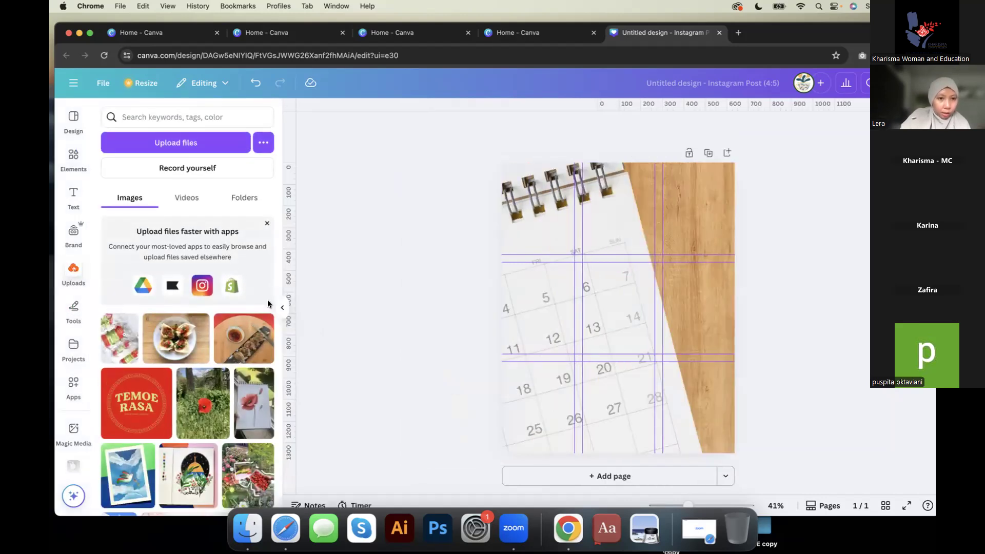
pyautogui.click(130, 412)
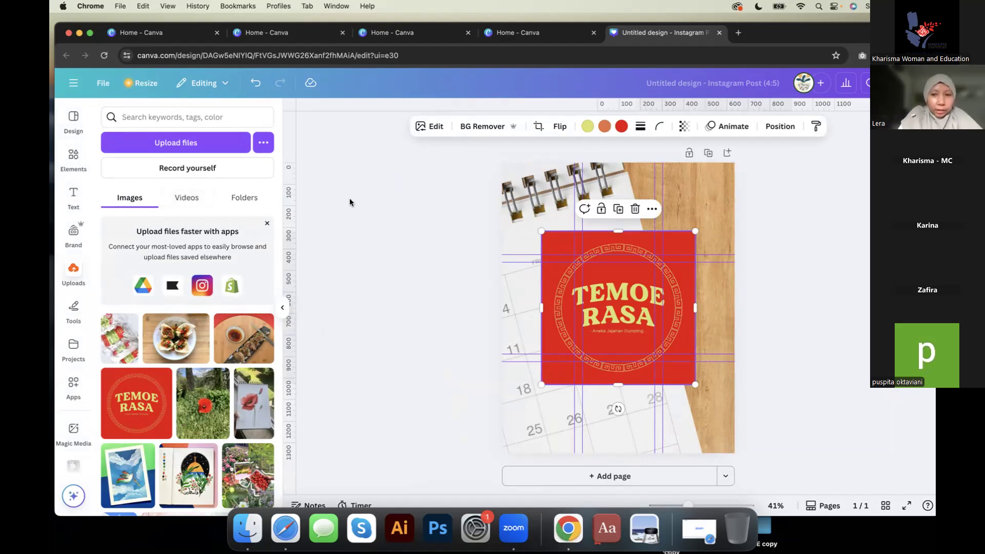
pyautogui.click(283, 307)
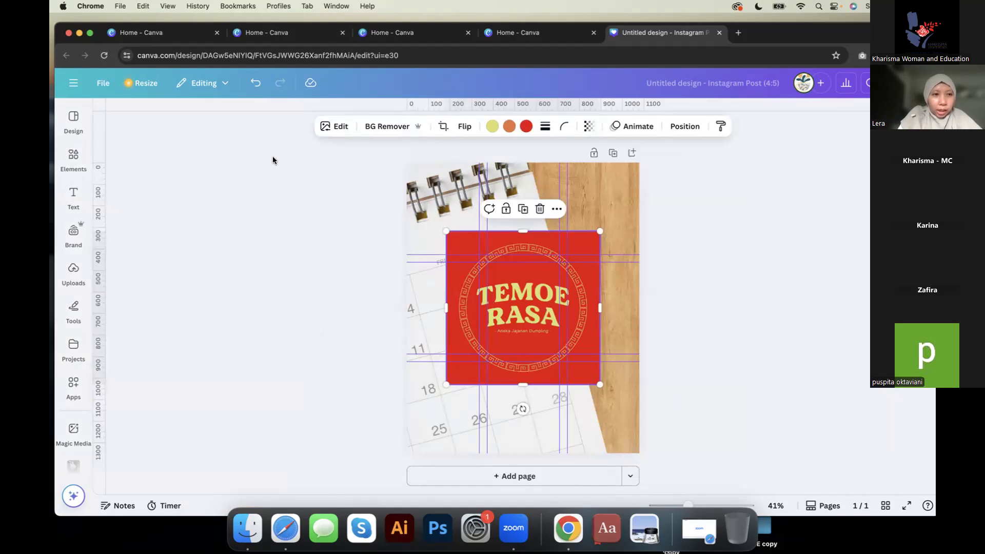
# Step: Replace the calendar elements search with "circle frame" and add the first plain round frame to the page
pyautogui.click(73, 159)
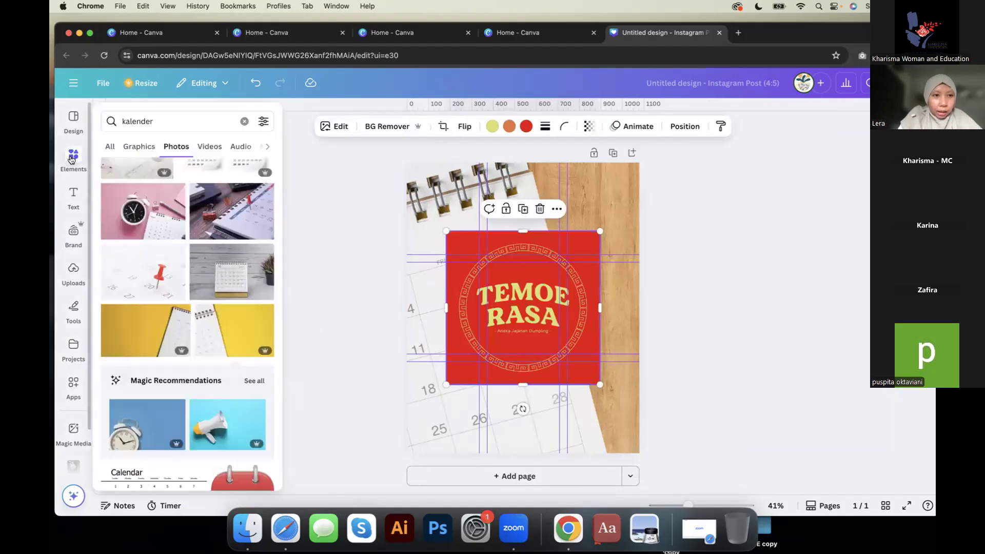
pyautogui.click(245, 120)
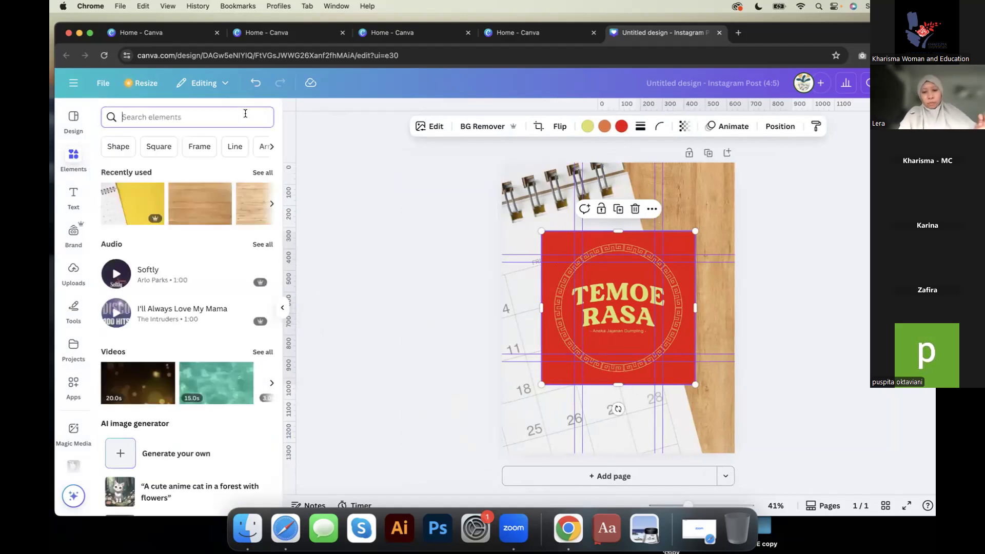
pyautogui.write('FRAME')
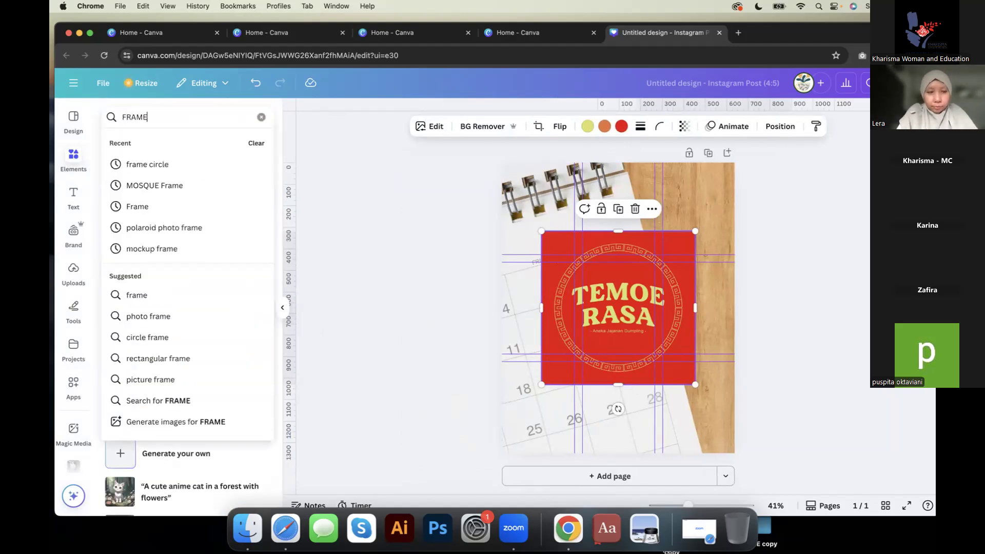
pyautogui.write(' C')
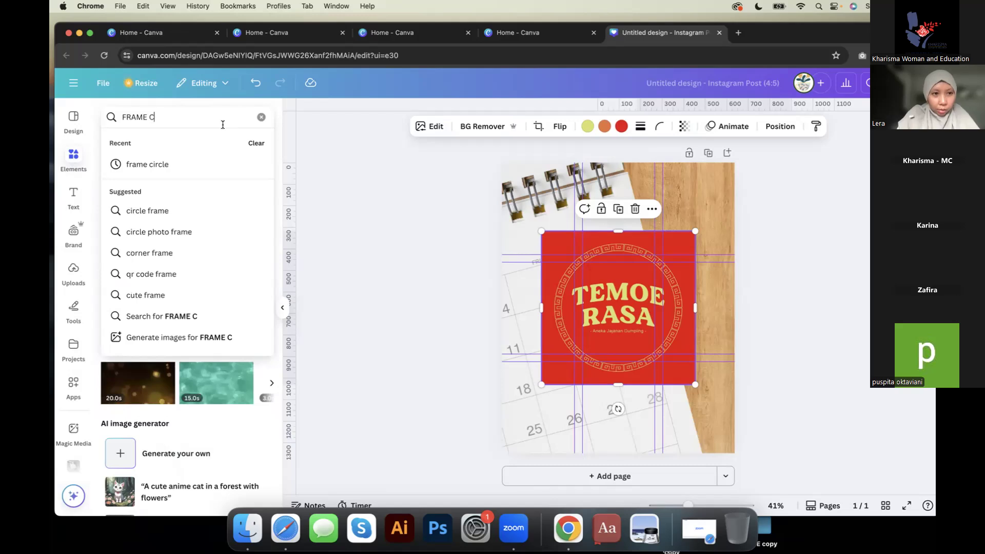
pyautogui.click(143, 218)
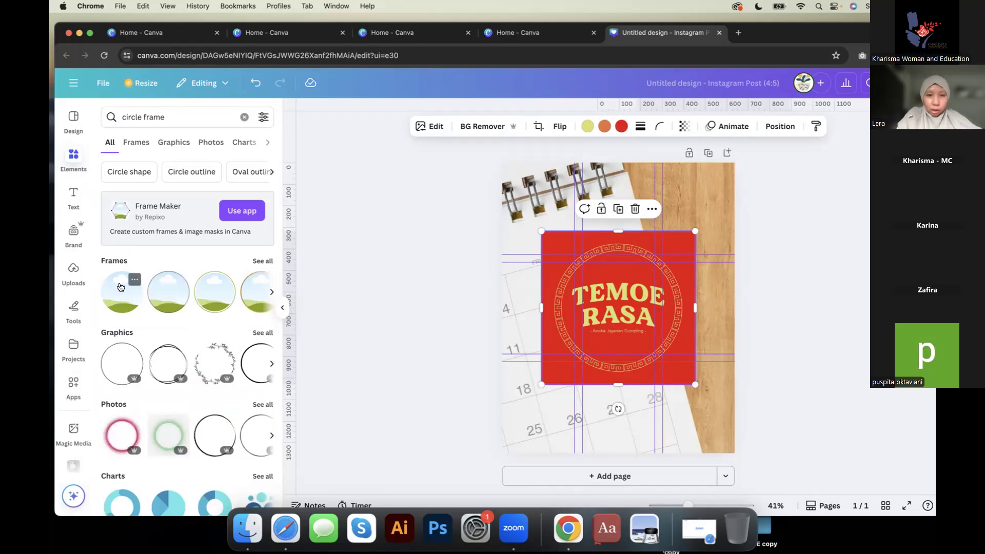
pyautogui.click(120, 287)
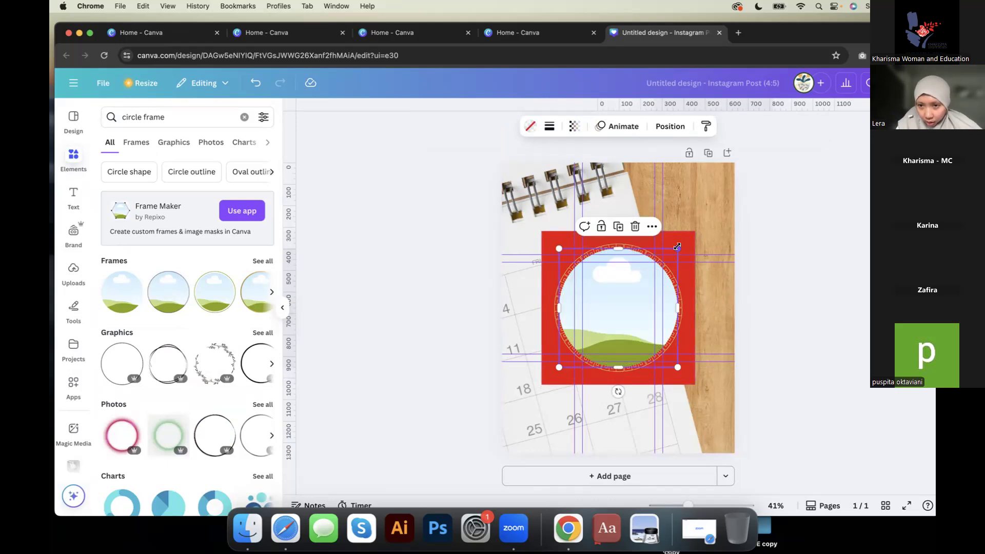
# Step: Enlarge the circle frame from opposite corners to about 687 px wide so it nearly covers the red logo square
pyautogui.moveTo(677, 245); pyautogui.dragTo(693, 234)
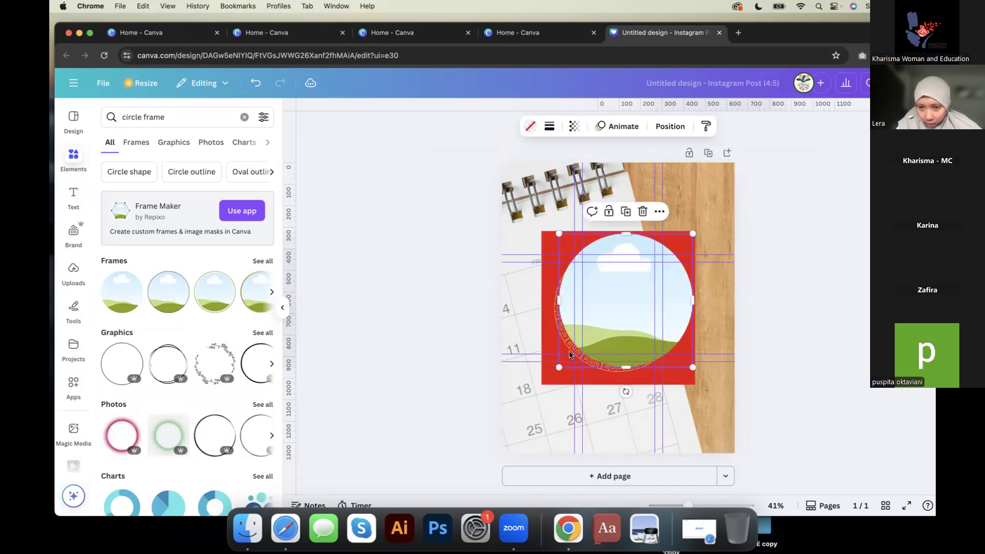
pyautogui.moveTo(558, 365); pyautogui.dragTo(543, 380)
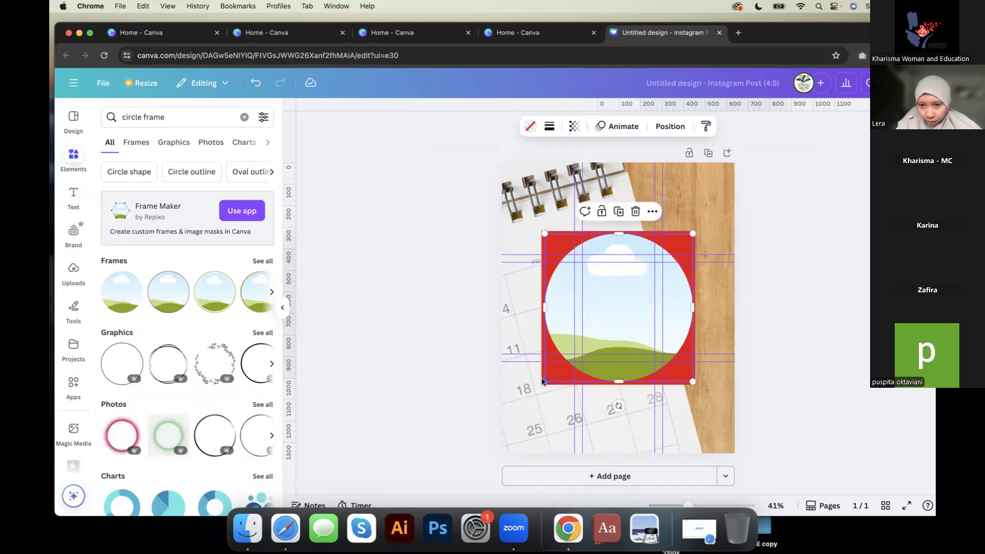
pyautogui.click(282, 307)
pyautogui.click(716, 299)
pyautogui.click(552, 325)
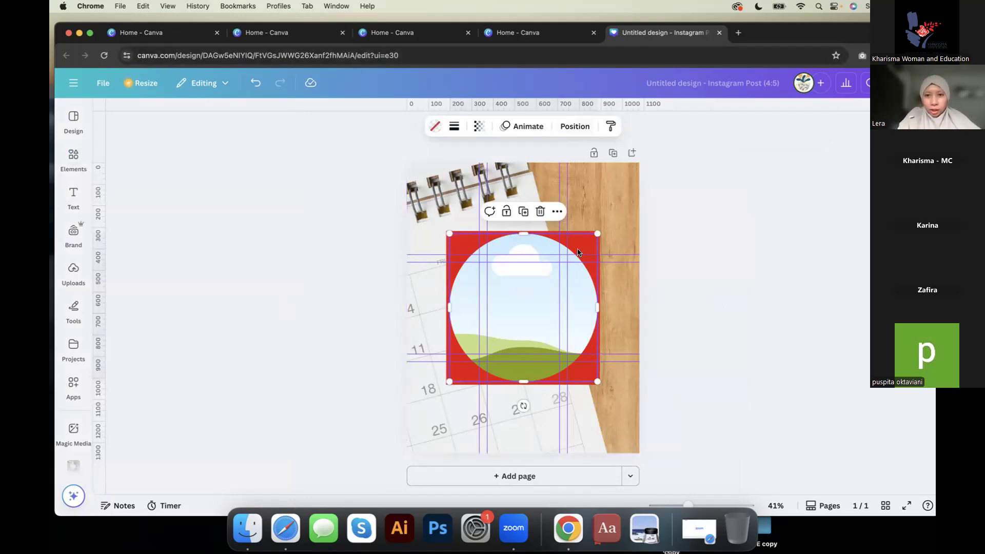
# Step: Move the circle frame one layer down beneath the logo, and leave the logo's crop mode without changes
pyautogui.click(575, 127)
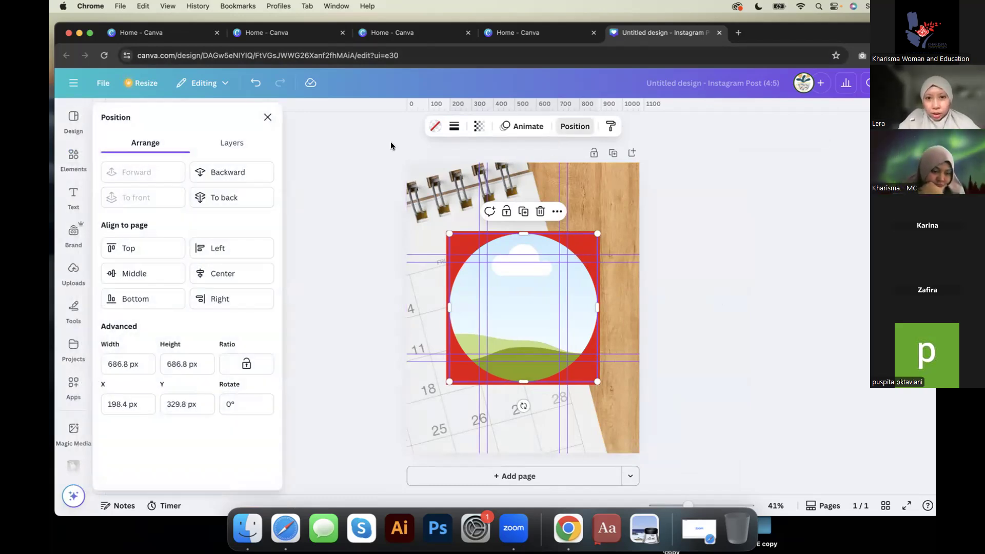
pyautogui.click(231, 144)
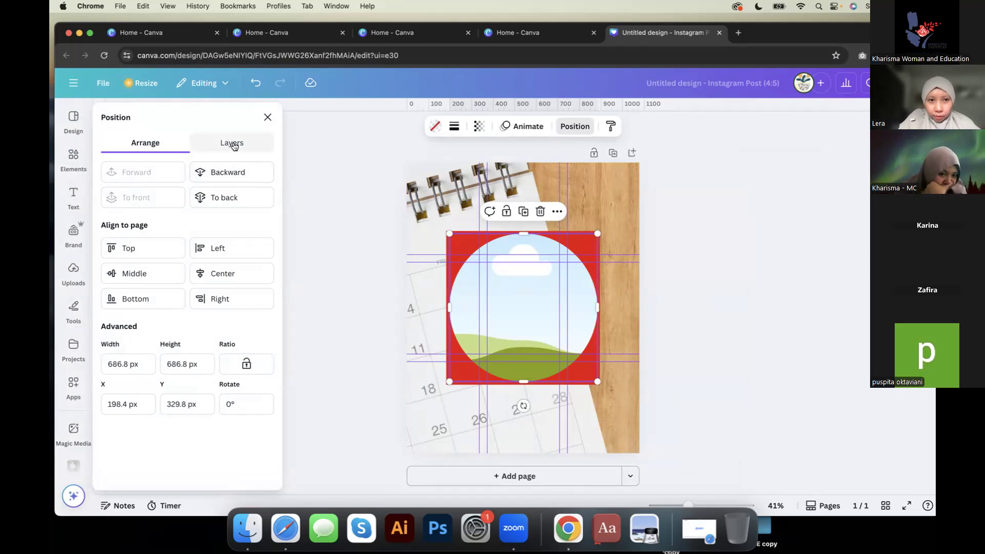
pyautogui.moveTo(220, 216); pyautogui.dragTo(216, 257)
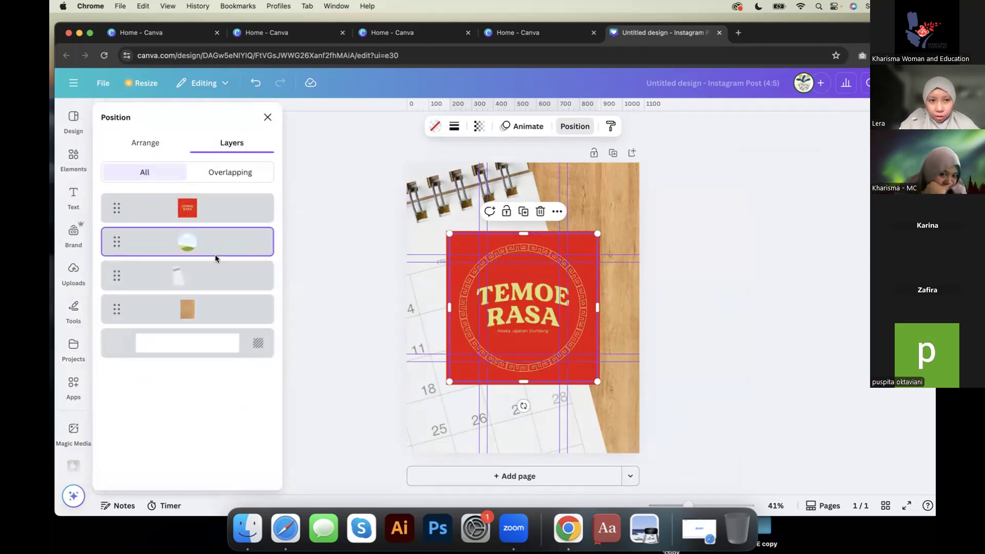
pyautogui.click(553, 297)
pyautogui.doubleClick(553, 294)
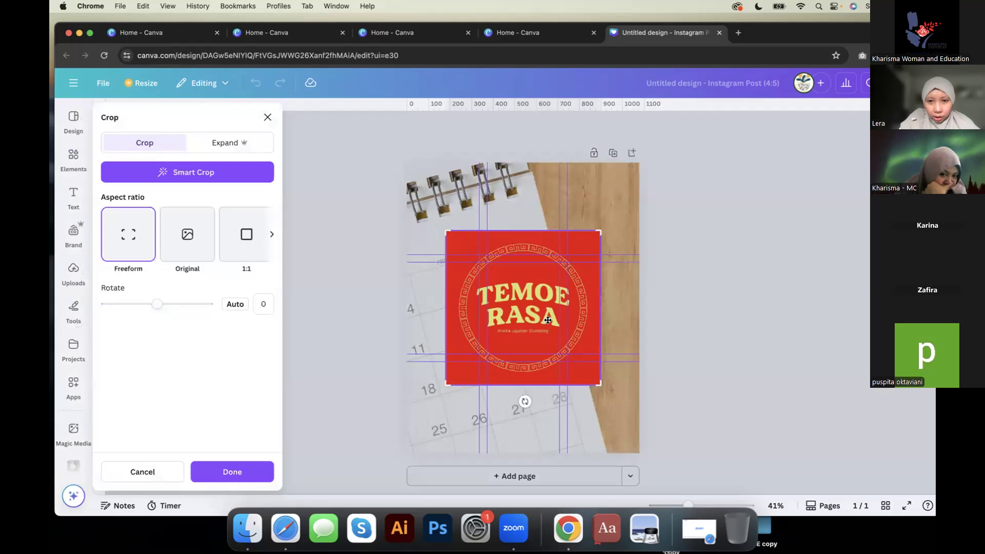
pyautogui.press('Escape')
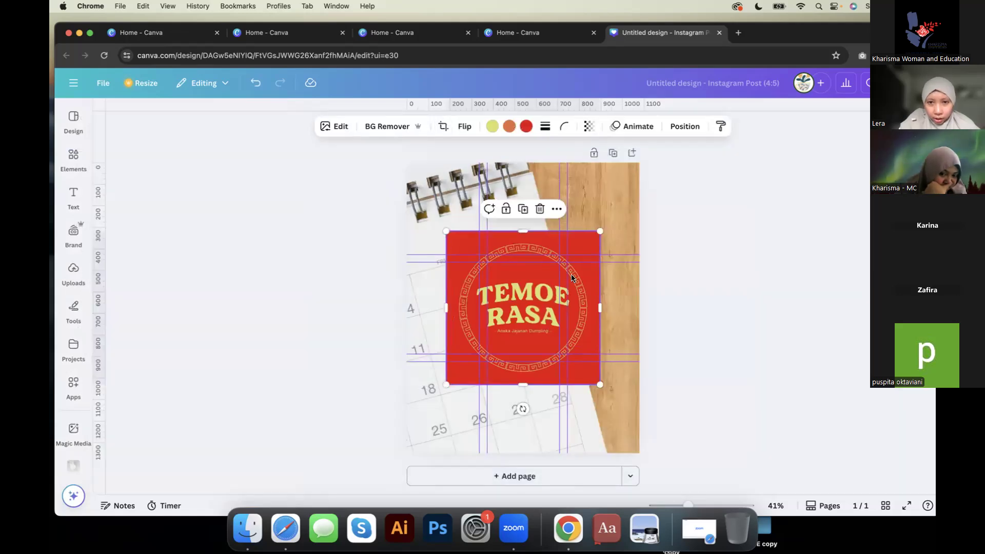
# Step: Bring the circle frame layer back above the logo and nudge the frame to centre it over the red square
pyautogui.click(685, 126)
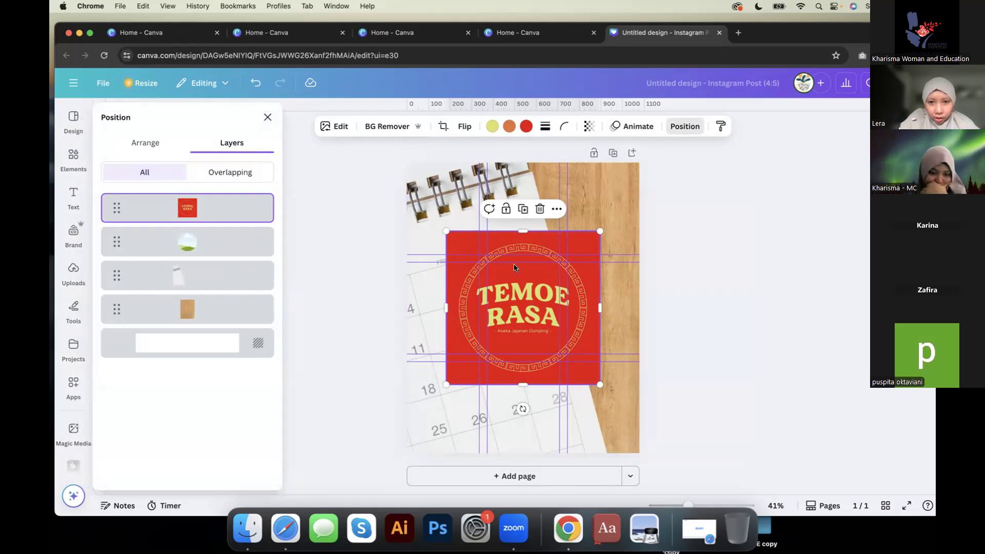
pyautogui.moveTo(229, 242); pyautogui.dragTo(226, 193)
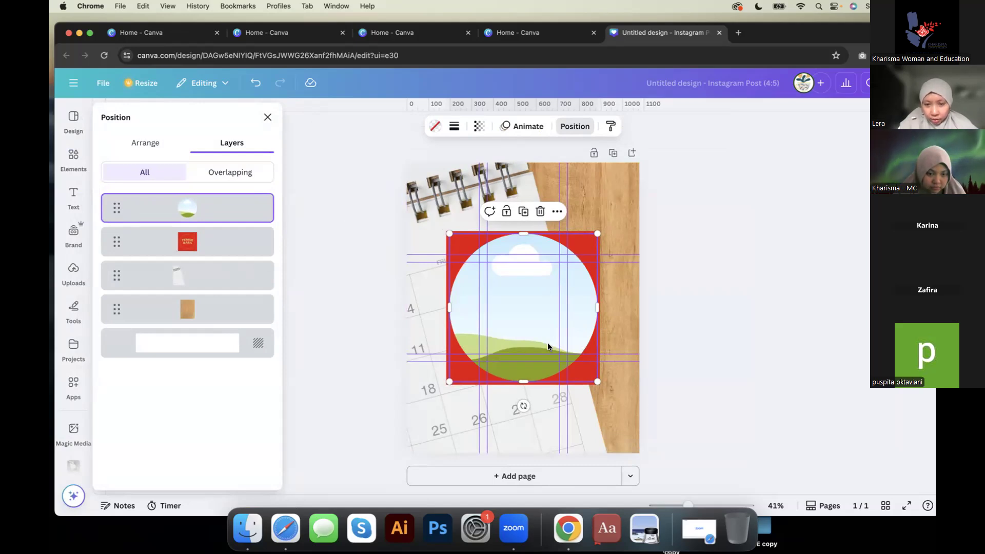
pyautogui.click(268, 116)
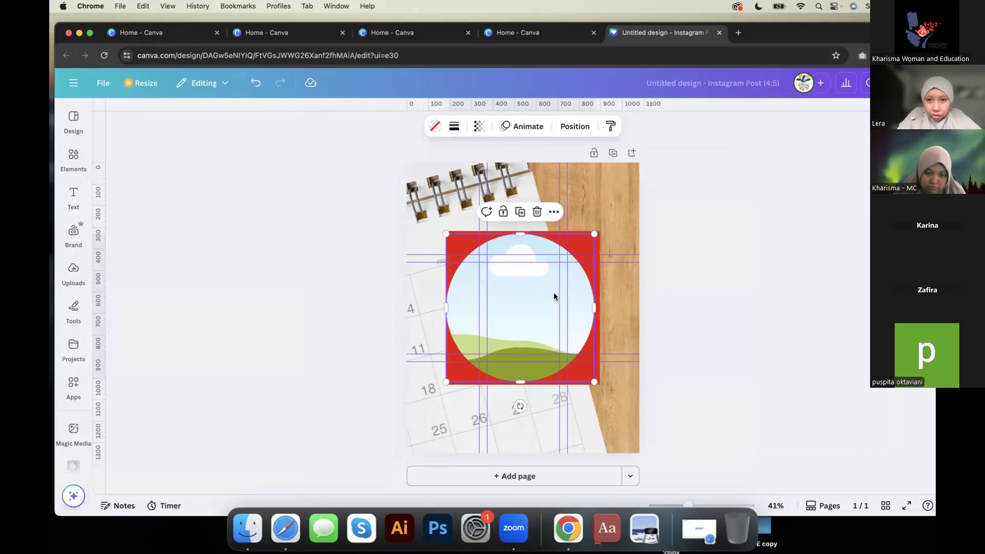
pyautogui.moveTo(553, 293)
pyautogui.mouseDown()
pyautogui.moveTo(561, 294)
pyautogui.moveTo(551, 297)
pyautogui.mouseUp()
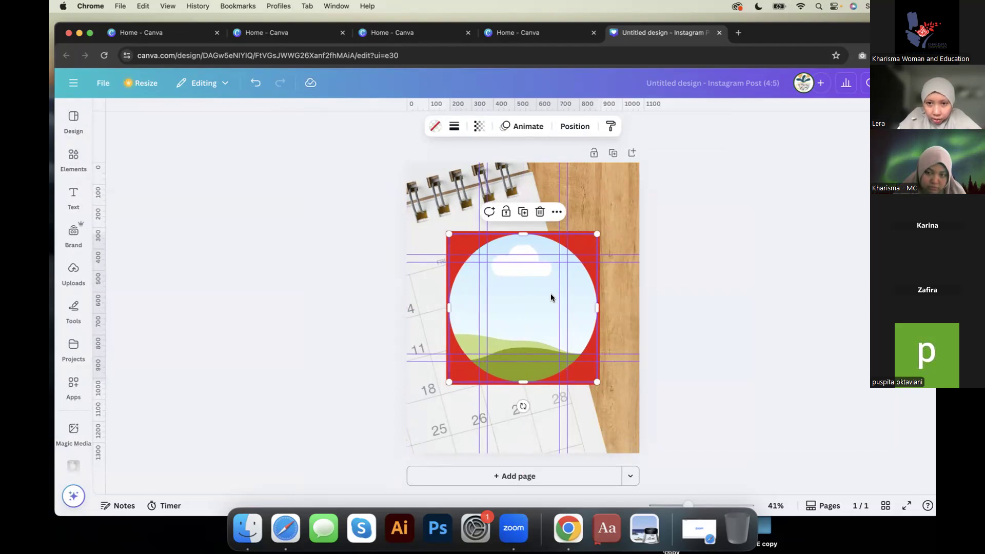
pyautogui.moveTo(596, 234)
pyautogui.mouseDown()
pyautogui.moveTo(570, 255)
pyautogui.moveTo(598, 234)
pyautogui.mouseUp()
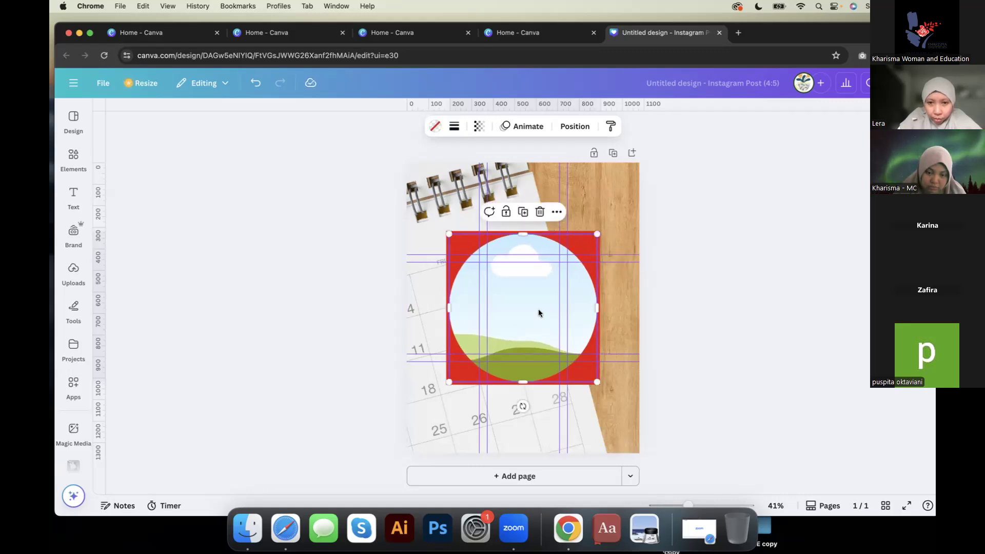
pyautogui.click(398, 262)
pyautogui.click(461, 242)
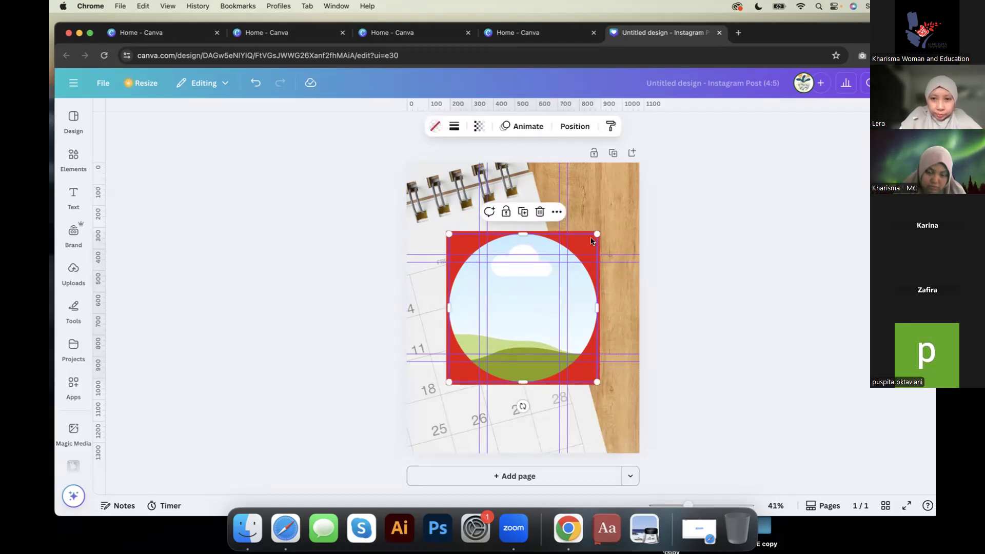
# Step: Move the logo layer to the front, above the circle frame
pyautogui.click(554, 212)
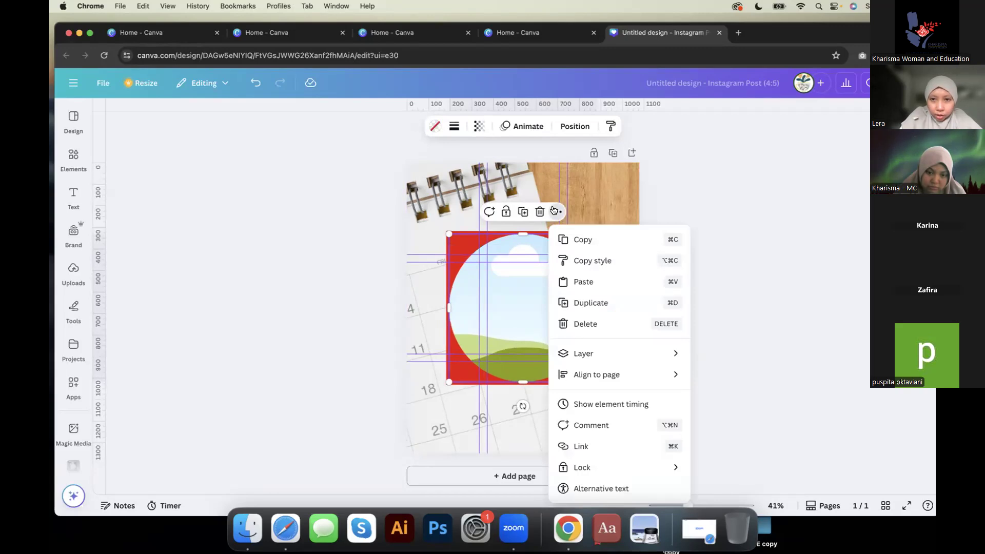
pyautogui.click(574, 127)
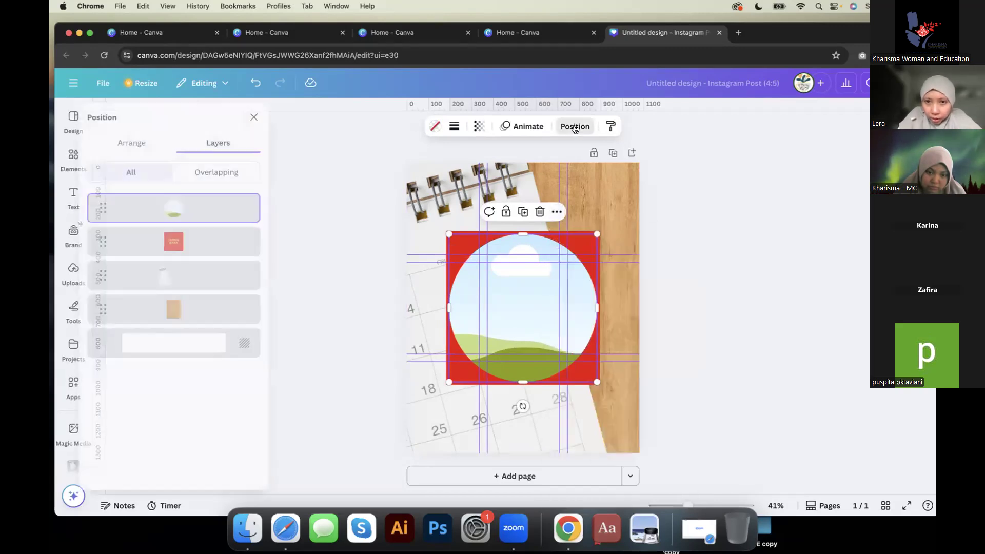
pyautogui.click(220, 244)
pyautogui.moveTo(220, 244); pyautogui.dragTo(216, 196)
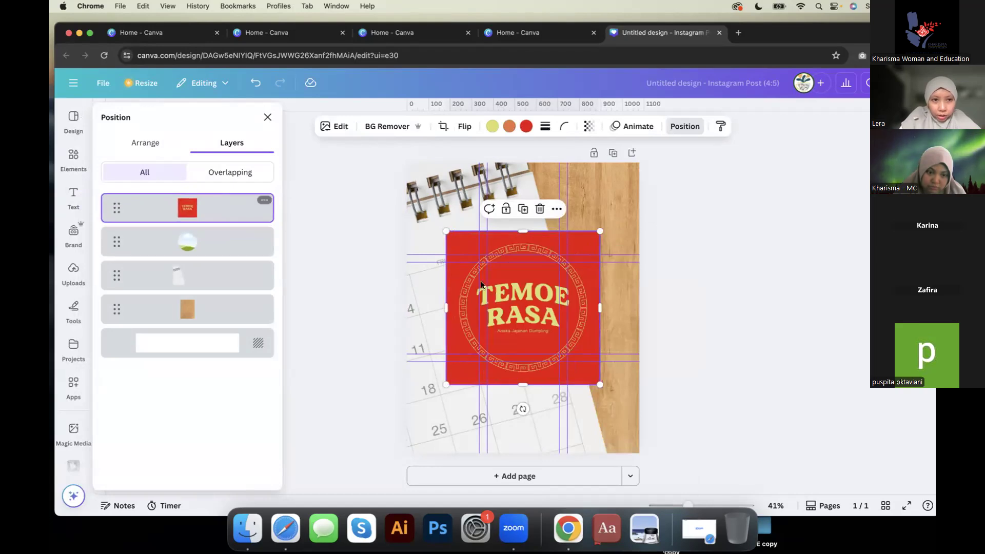
# Step: Apply Smart Crop to the logo image so its round border fills more of the red square
pyautogui.doubleClick(507, 303)
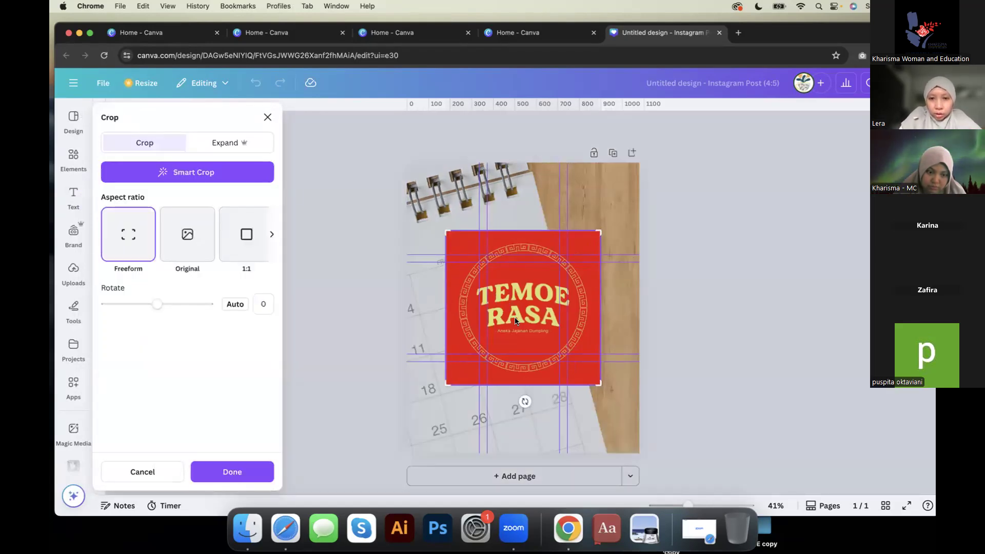
pyautogui.doubleClick(515, 322)
pyautogui.doubleClick(534, 323)
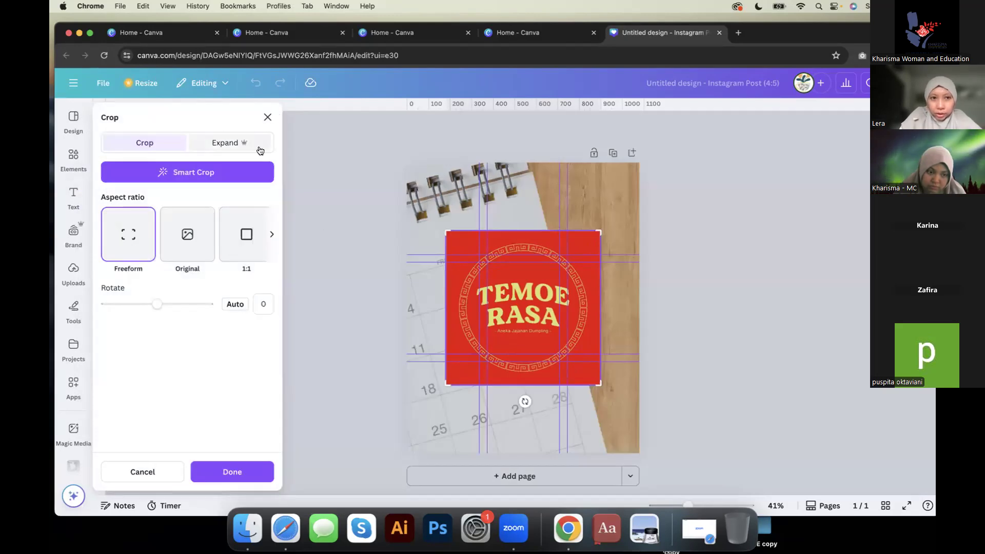
pyautogui.click(251, 171)
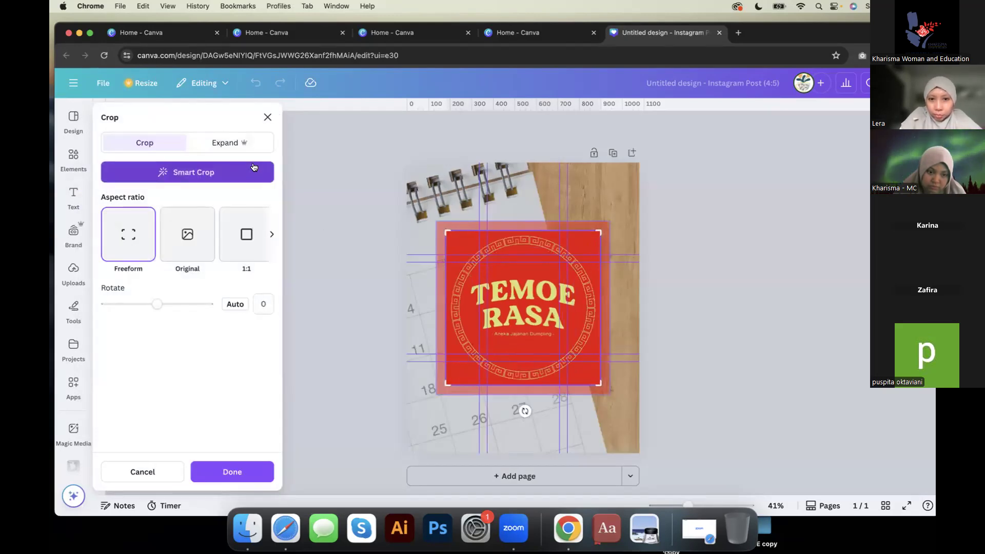
pyautogui.click(267, 117)
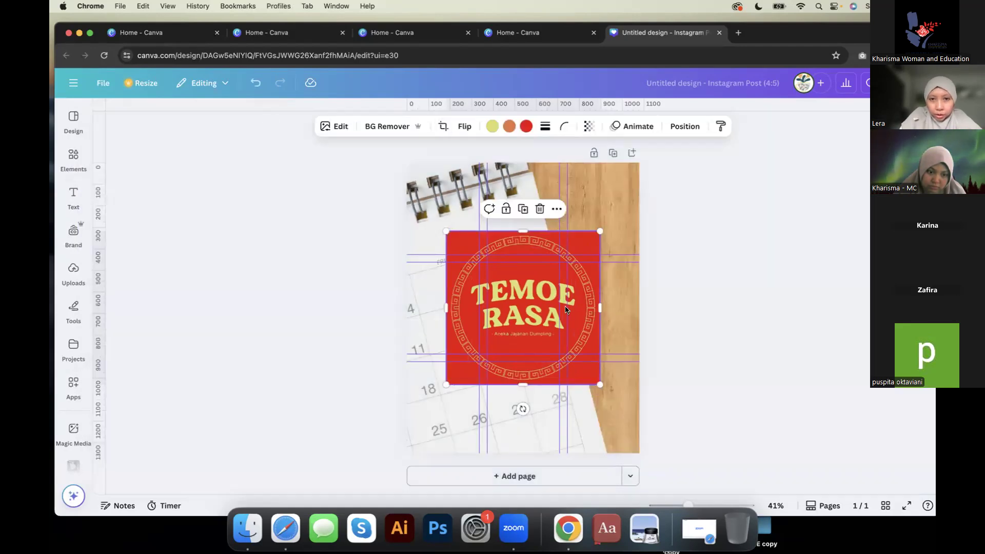
# Step: Try dropping the logo into the circle frame, and undo the placement to restore the separate logo square
pyautogui.moveTo(567, 286)
pyautogui.mouseDown()
pyautogui.moveTo(538, 386)
pyautogui.moveTo(551, 344)
pyautogui.moveTo(518, 393)
pyautogui.moveTo(567, 283)
pyautogui.mouseUp()
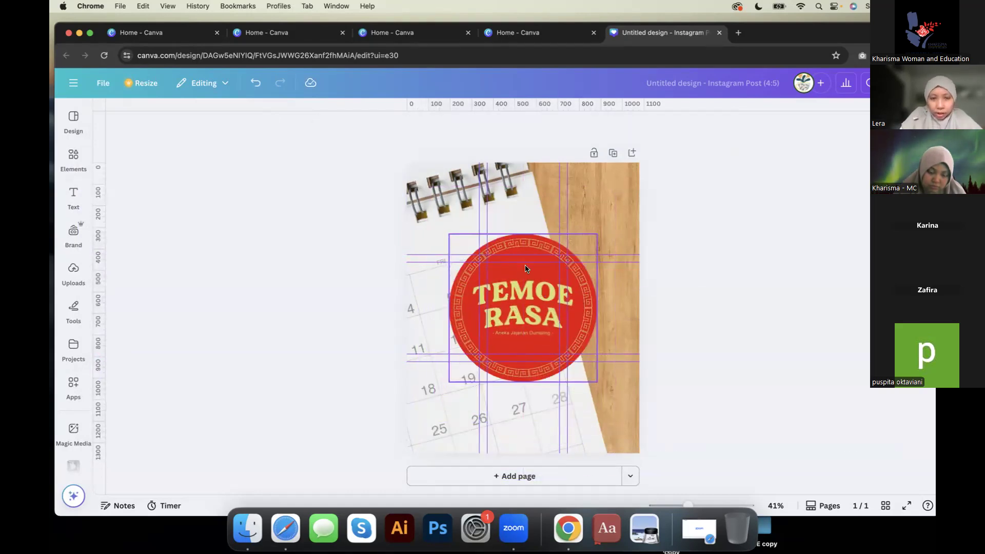
pyautogui.click(255, 83)
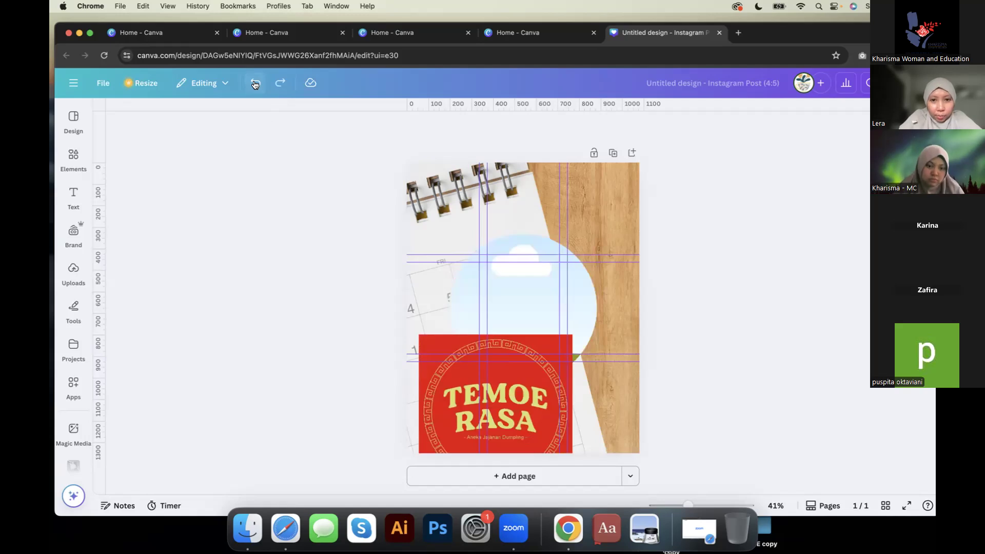
pyautogui.click(256, 84)
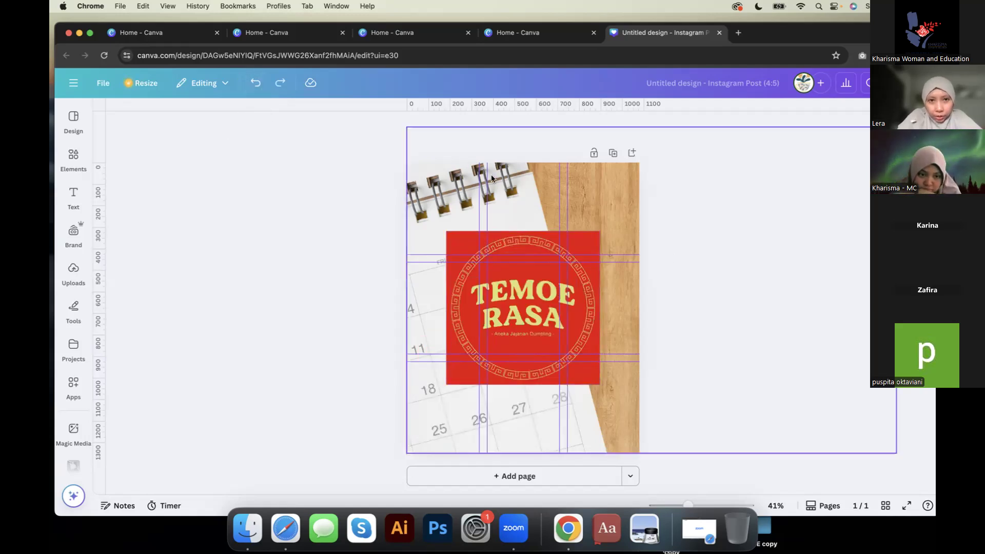
# Step: Select the logo and check its place in the layer order relative to the circle frame
pyautogui.click(514, 245)
pyautogui.click(676, 126)
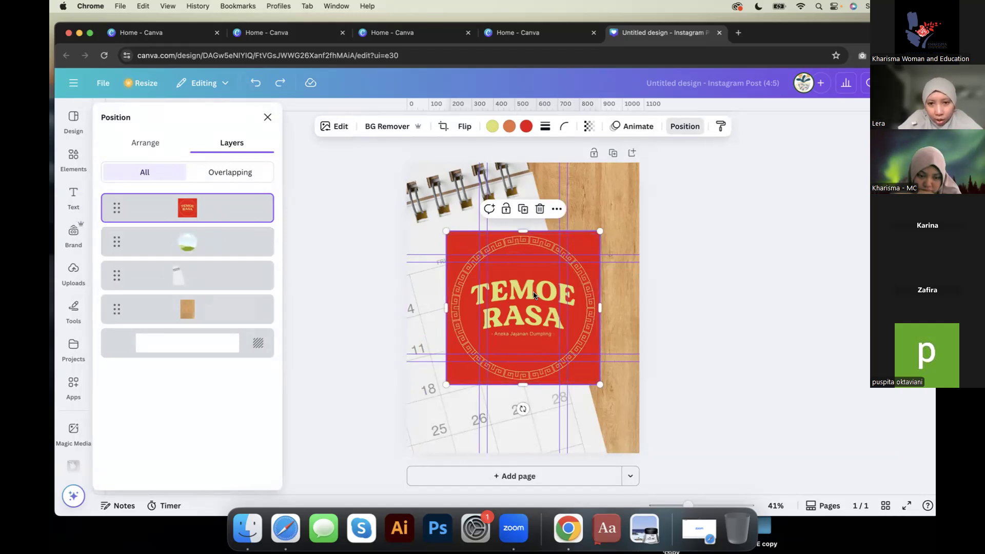
pyautogui.click(453, 310)
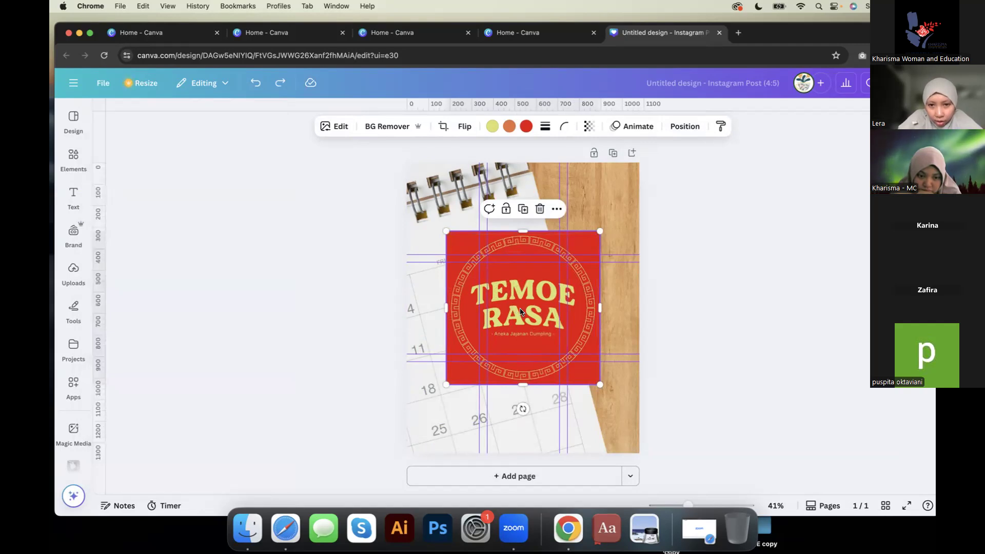
# Step: Drop the logo into the circle frame, then shrink the framed logo and place it over the wood in the page's upper-right corner
pyautogui.moveTo(520, 309); pyautogui.dragTo(506, 328)
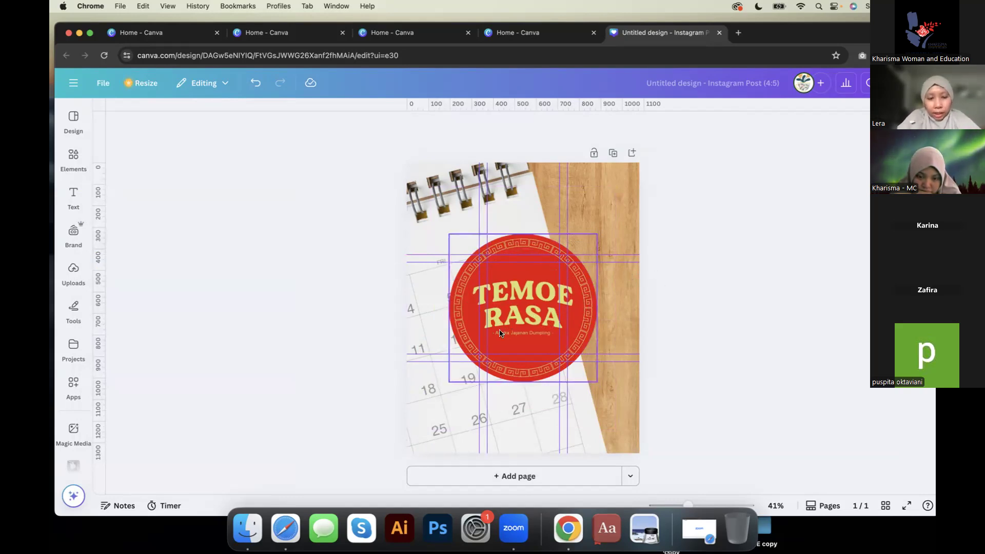
pyautogui.click(515, 334)
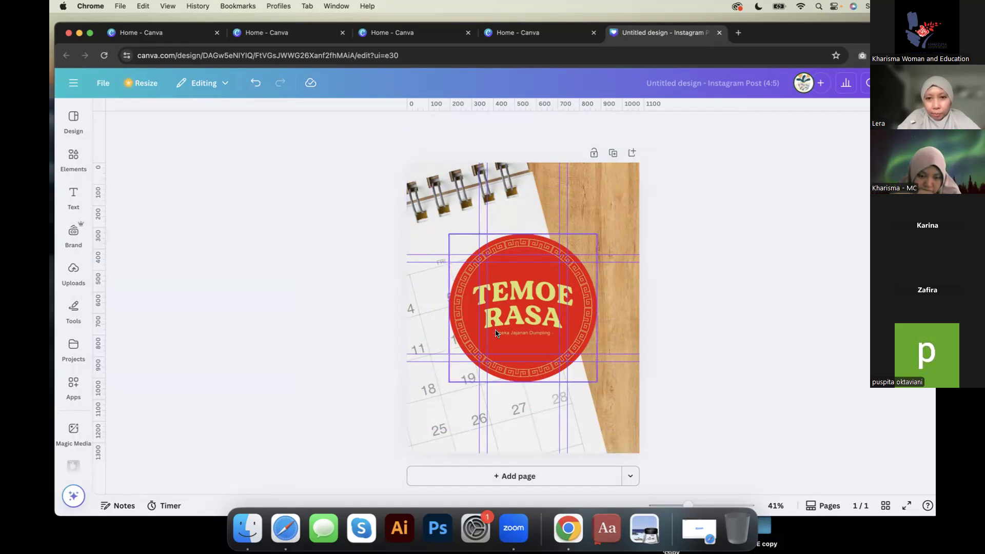
pyautogui.moveTo(446, 382); pyautogui.dragTo(555, 289)
pyautogui.moveTo(584, 244); pyautogui.dragTo(602, 186)
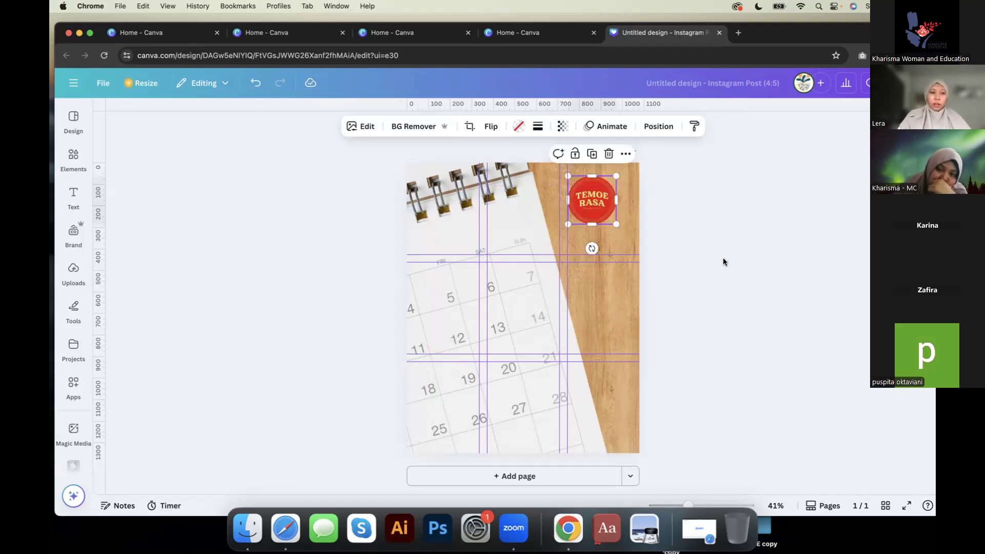
# Step: Add the uploaded Temoe Rasa packaging photo to the page and move it over the lower-left part of the calendar
pyautogui.click(74, 271)
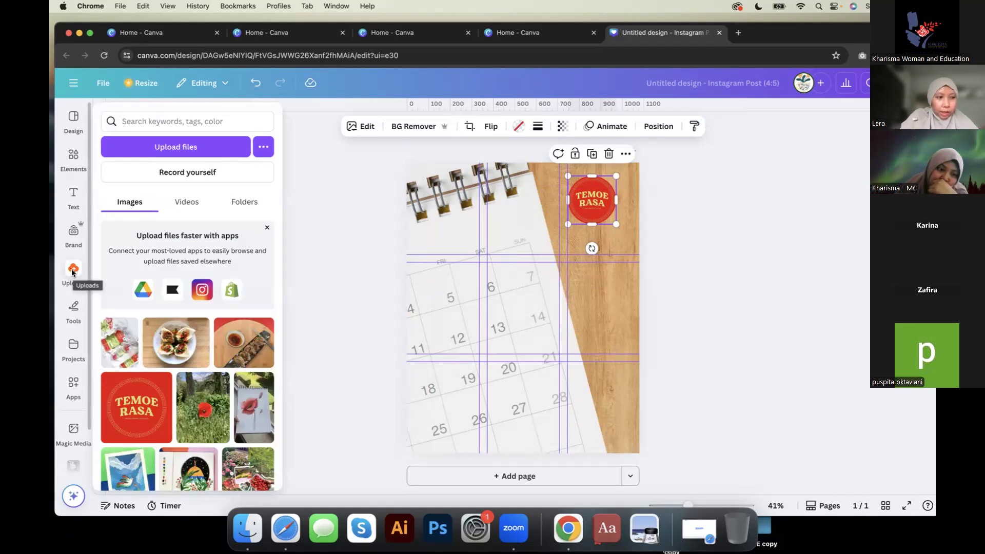
pyautogui.click(72, 270)
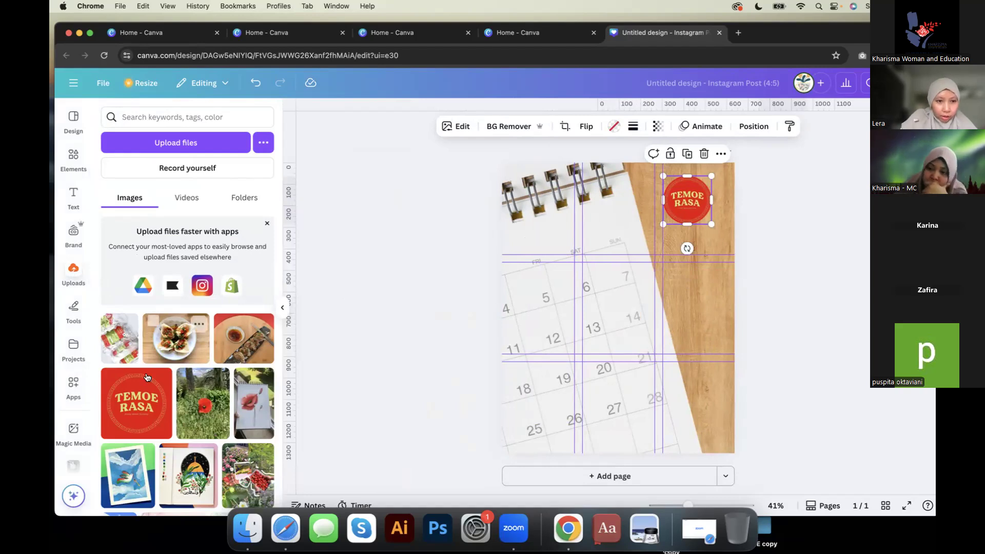
pyautogui.click(119, 349)
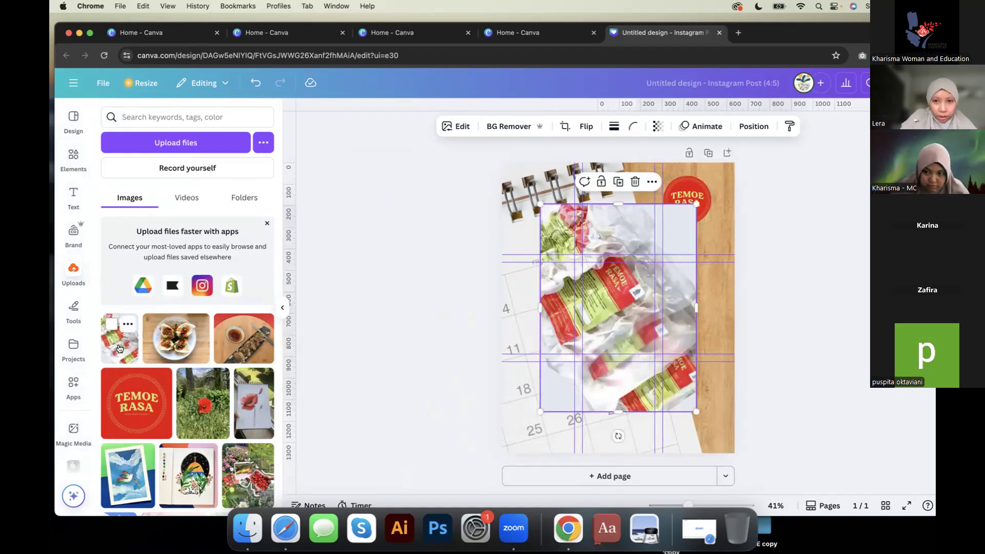
pyautogui.moveTo(668, 302); pyautogui.dragTo(637, 350)
pyautogui.moveTo(631, 352); pyautogui.dragTo(633, 354)
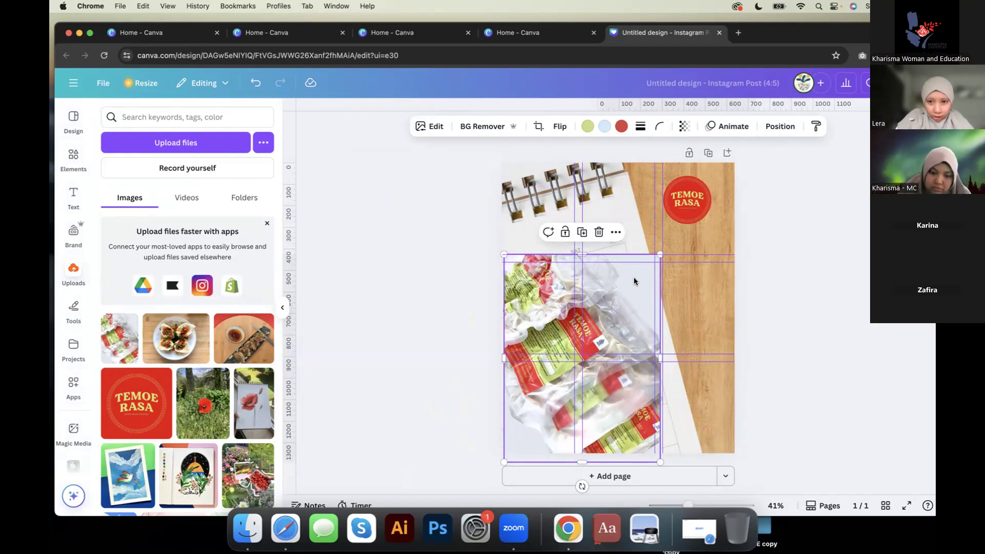
pyautogui.click(176, 338)
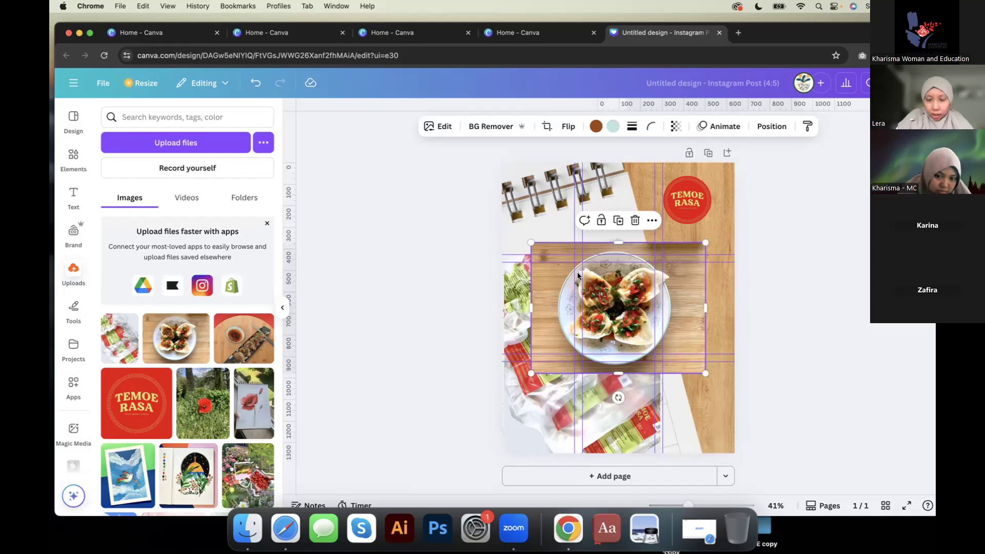
pyautogui.click(262, 345)
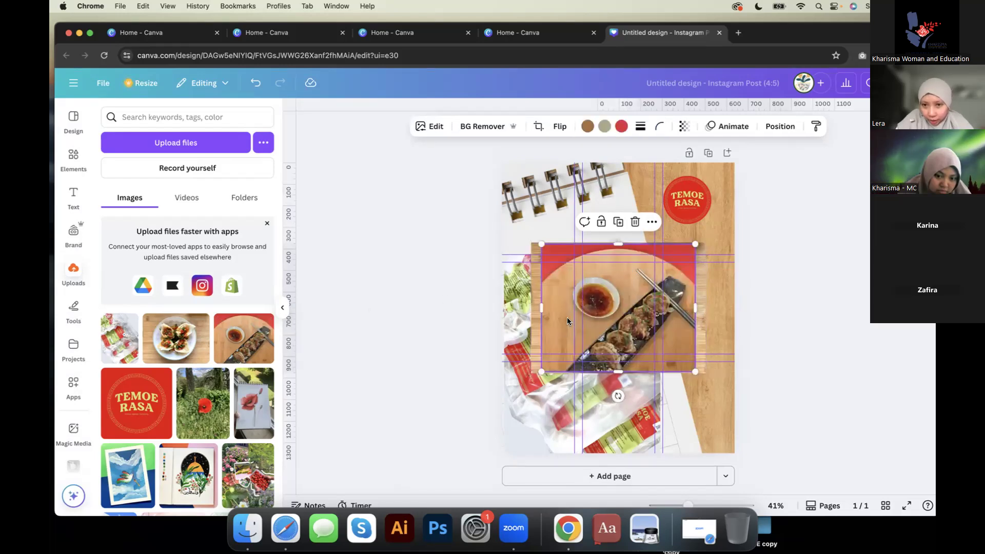
pyautogui.click(635, 221)
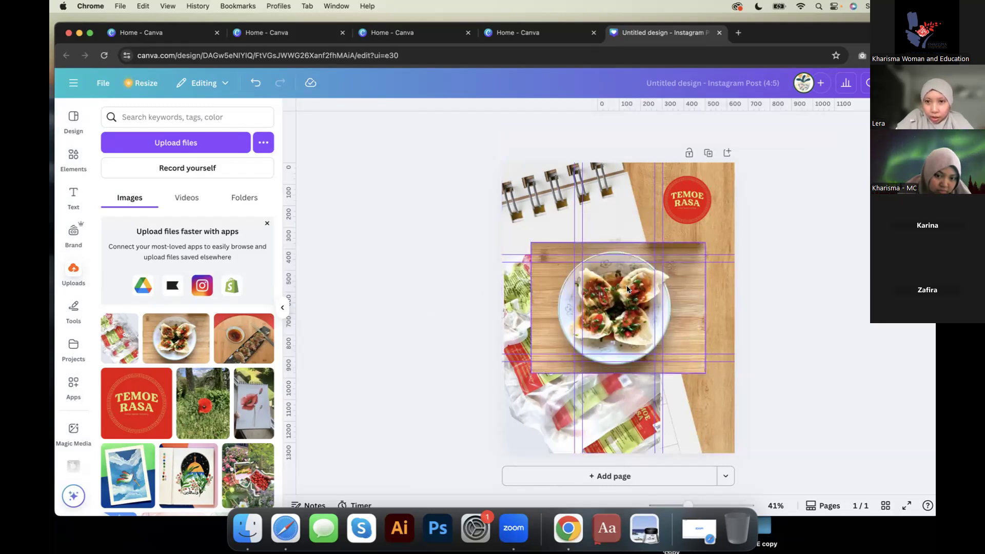
pyautogui.click(636, 220)
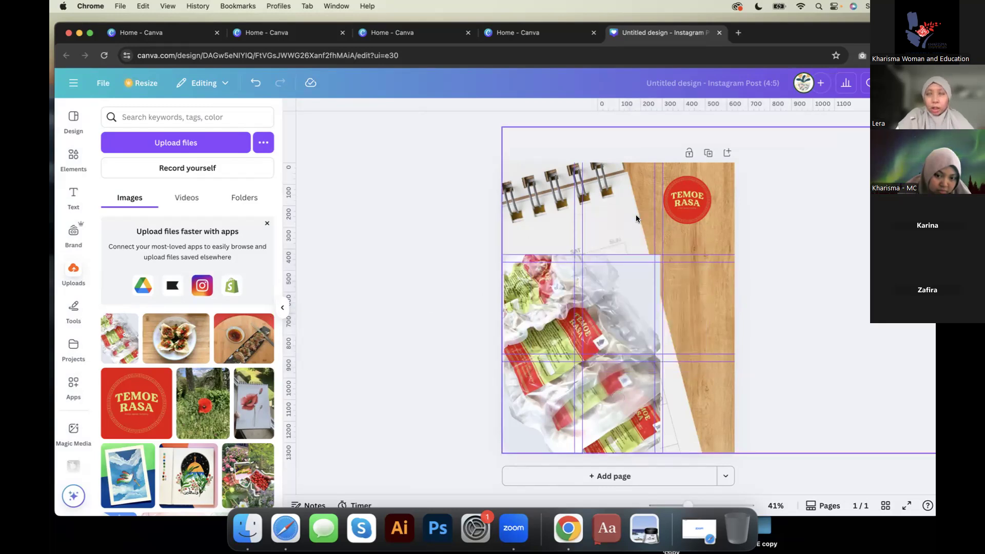
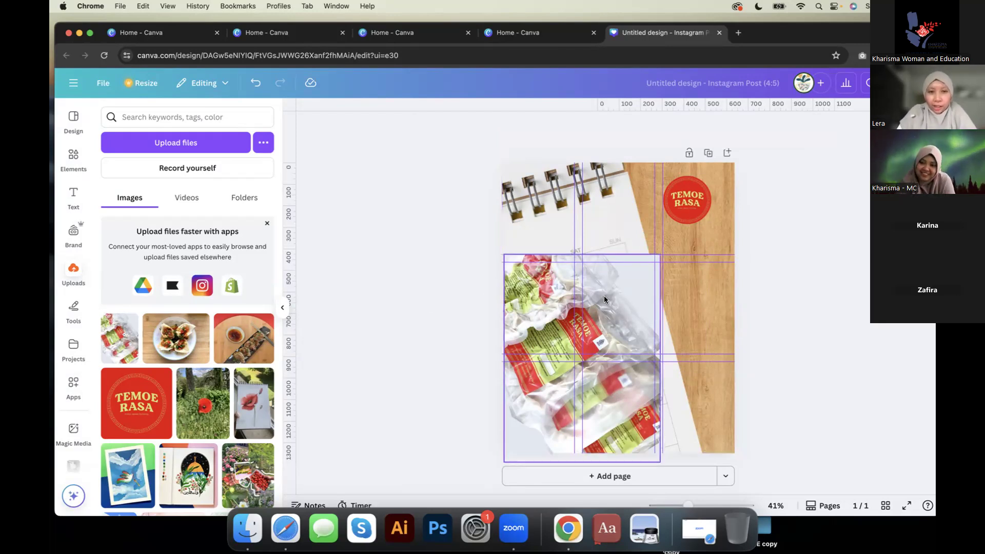
# Step: Shrink the packaging photo and rotate it counterclockwise in the page's lower-left corner until the packs stand roughly upright
pyautogui.click(613, 308)
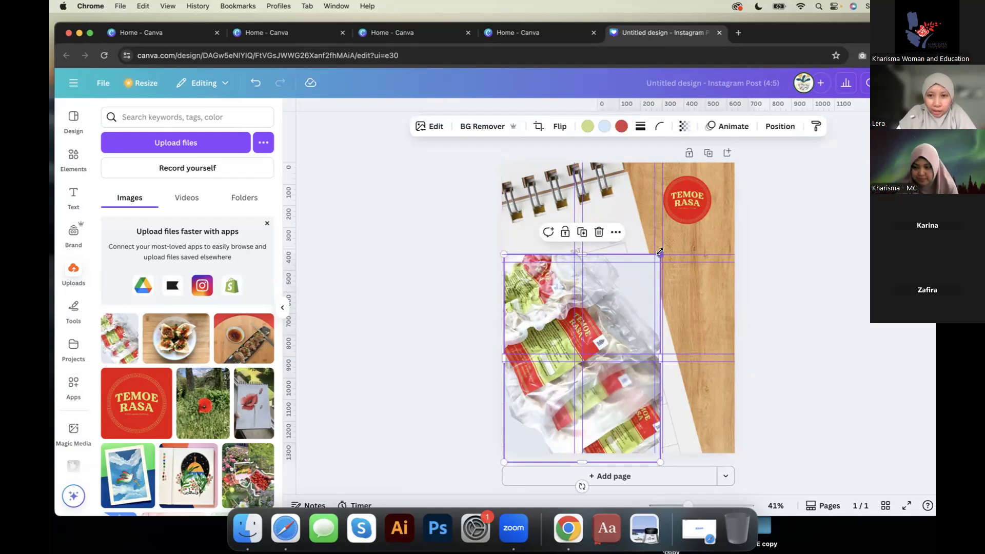
pyautogui.moveTo(660, 252); pyautogui.dragTo(593, 344)
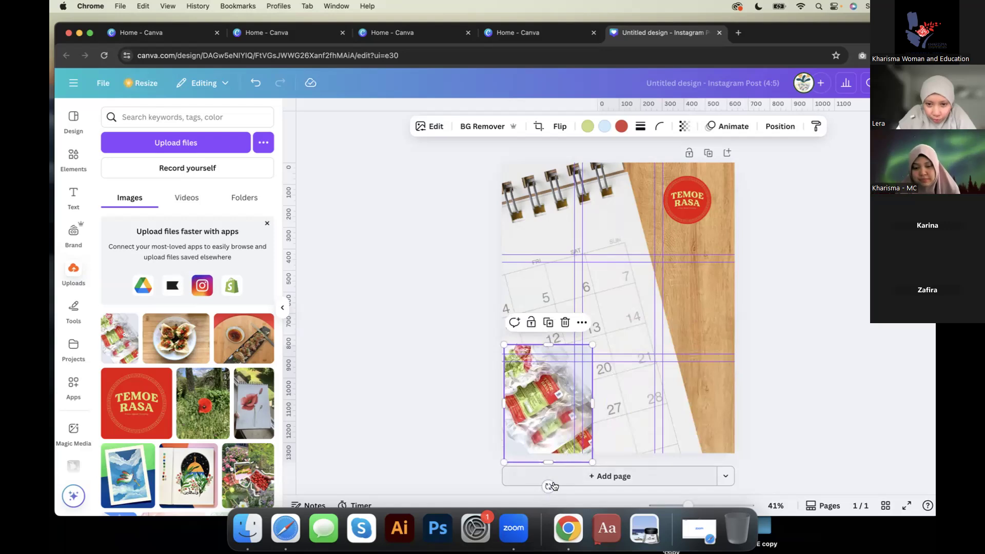
pyautogui.moveTo(547, 482); pyautogui.dragTo(592, 475)
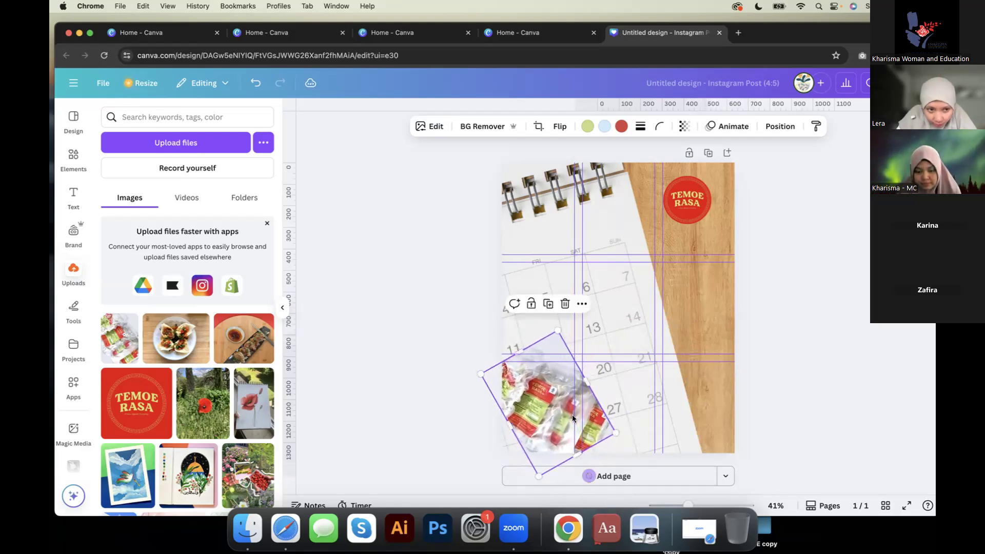
pyautogui.moveTo(572, 417); pyautogui.dragTo(573, 429)
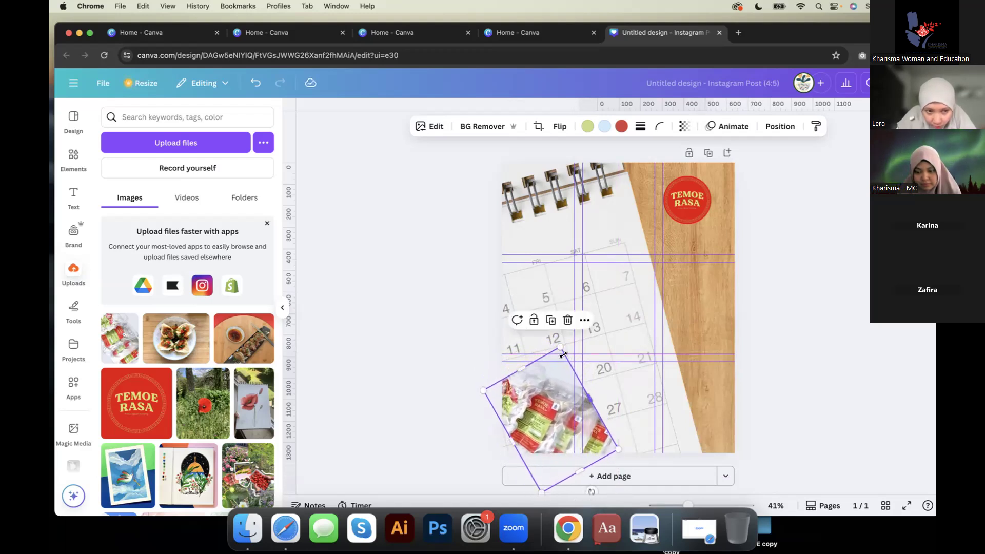
pyautogui.moveTo(560, 346); pyautogui.dragTo(561, 336)
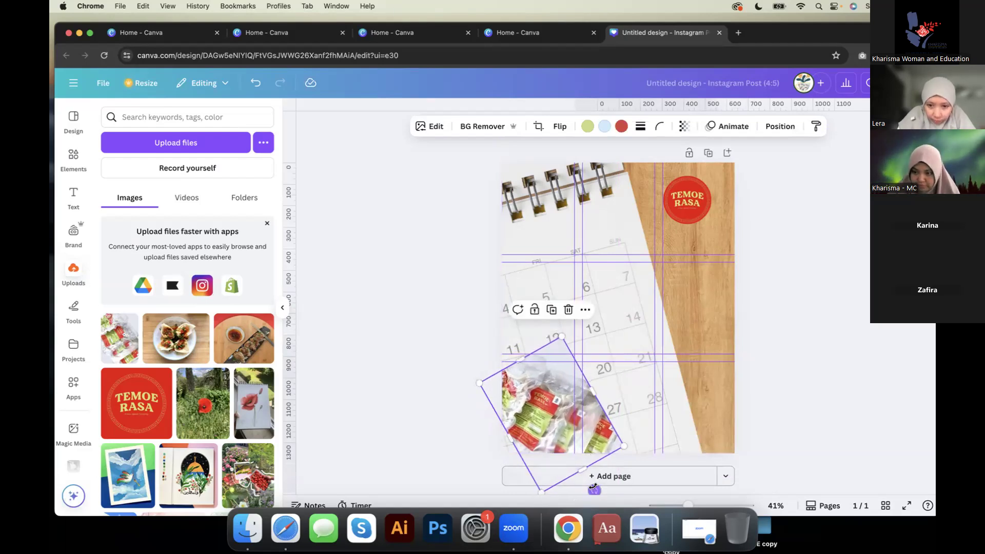
pyautogui.moveTo(594, 490); pyautogui.dragTo(619, 471)
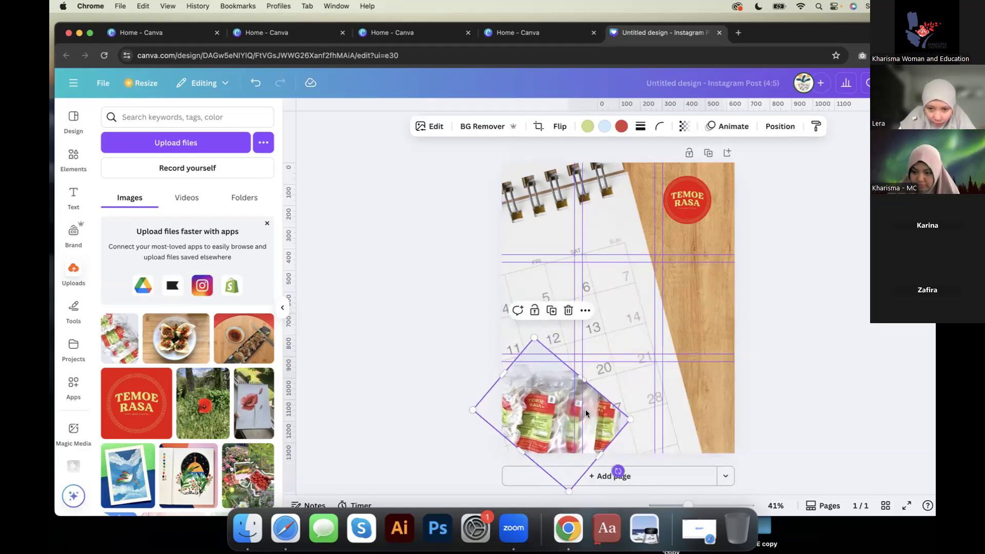
# Step: Move the packaging photo fully onto the calendar, fine-tuning its rotation, and remove its background
pyautogui.scroll(5, 586, 410)
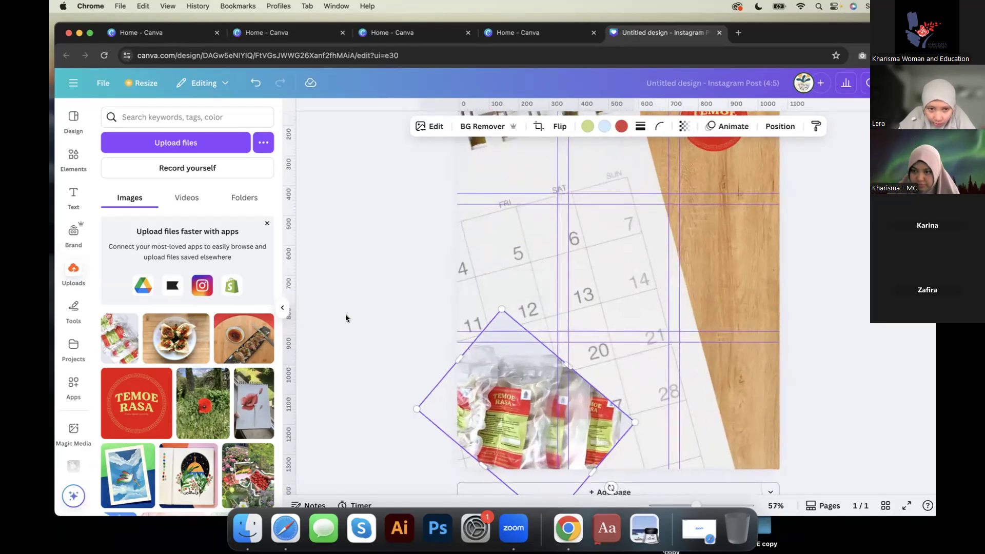
pyautogui.scroll(3, 345, 314)
pyautogui.click(285, 312)
pyautogui.scroll(-3, 420, 370)
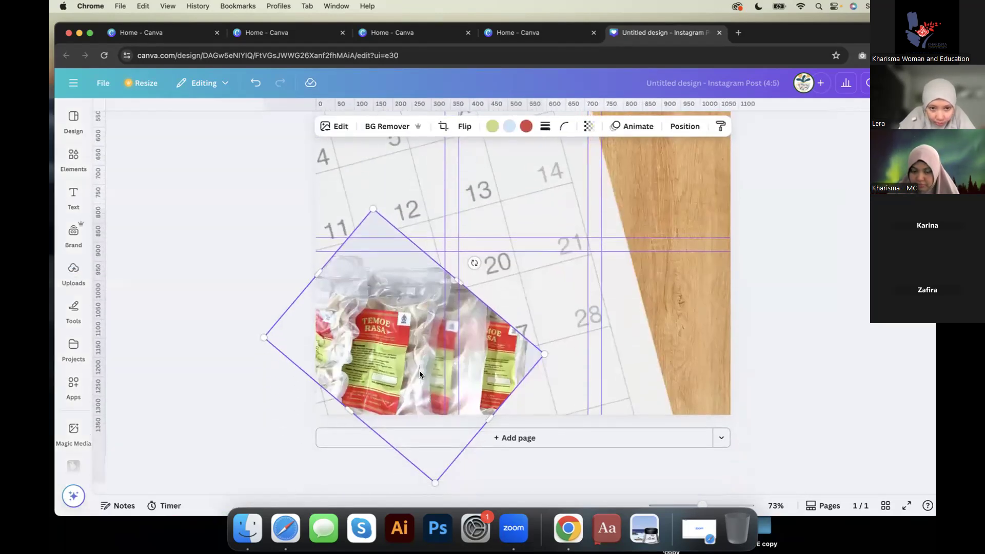
pyautogui.moveTo(508, 434)
pyautogui.mouseDown()
pyautogui.moveTo(523, 422)
pyautogui.moveTo(528, 433)
pyautogui.moveTo(519, 439)
pyautogui.moveTo(514, 428)
pyautogui.mouseUp()
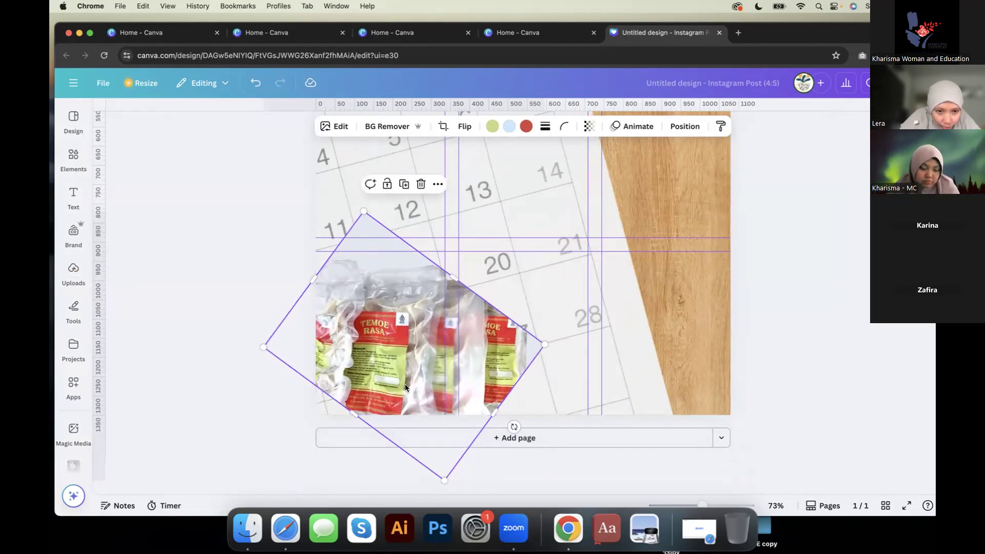
pyautogui.moveTo(406, 382); pyautogui.dragTo(467, 292)
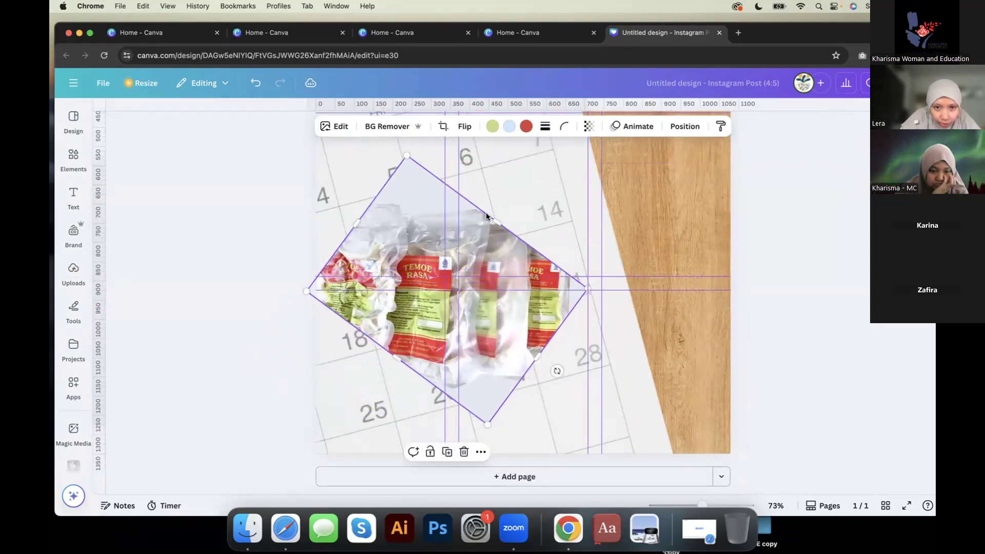
pyautogui.click(393, 126)
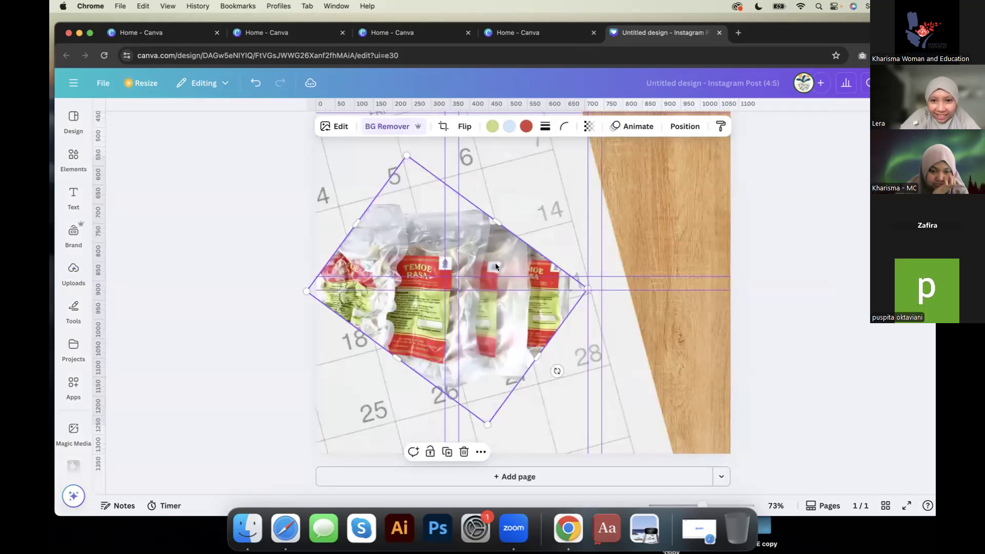
# Step: Move the packaging cutout back into the page's lower-left corner, partly beyond the edges, and adjust its rotation slightly
pyautogui.scroll(1, 494, 261)
pyautogui.moveTo(495, 264); pyautogui.dragTo(491, 344)
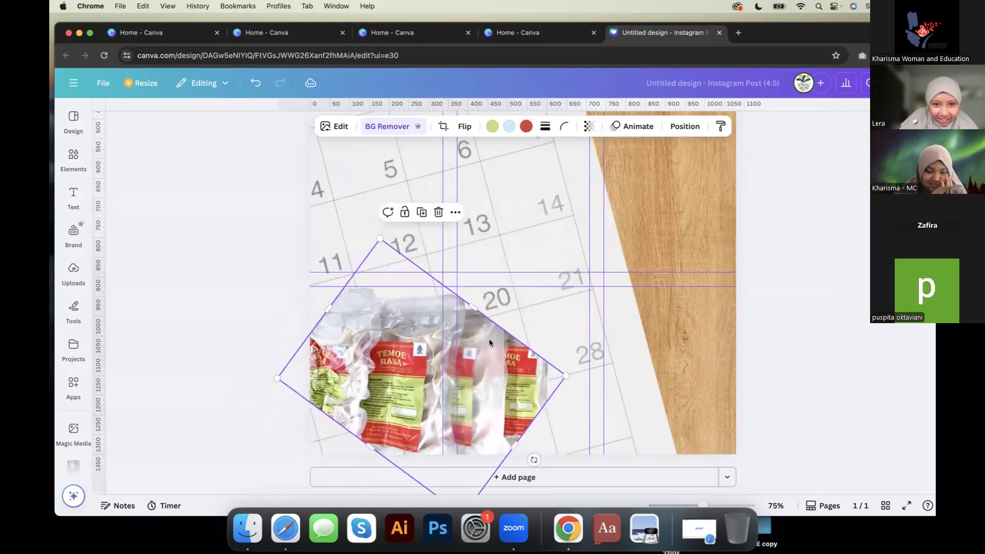
pyautogui.scroll(1, 528, 295)
pyautogui.scroll(5, 529, 295)
pyautogui.scroll(-5, 529, 295)
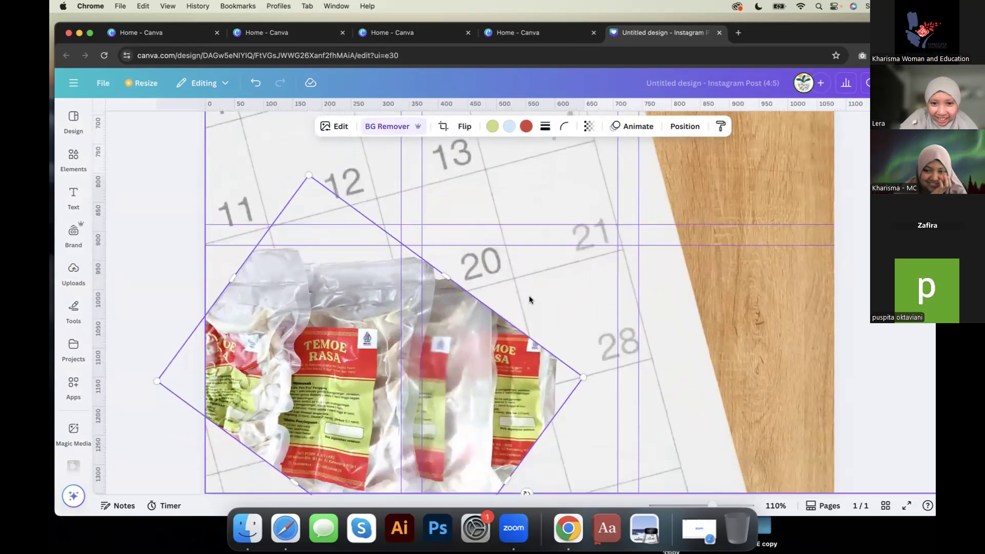
pyautogui.moveTo(478, 339); pyautogui.dragTo(435, 344)
pyautogui.moveTo(489, 394); pyautogui.dragTo(517, 405)
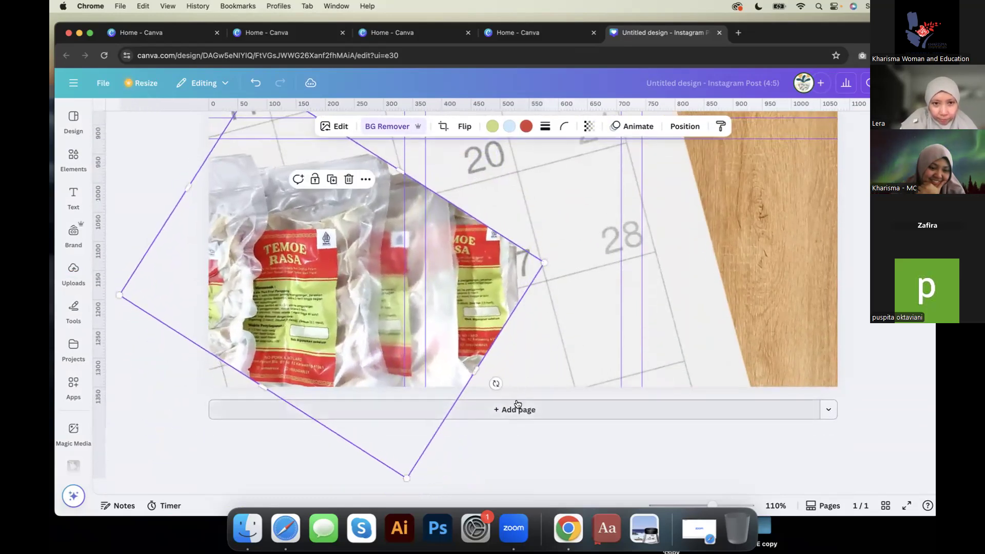
pyautogui.scroll(-1, 517, 405)
pyautogui.moveTo(440, 317)
pyautogui.mouseDown()
pyautogui.moveTo(469, 330)
pyautogui.moveTo(464, 345)
pyautogui.moveTo(446, 338)
pyautogui.moveTo(490, 335)
pyautogui.moveTo(517, 314)
pyautogui.moveTo(443, 328)
pyautogui.moveTo(432, 316)
pyautogui.mouseUp()
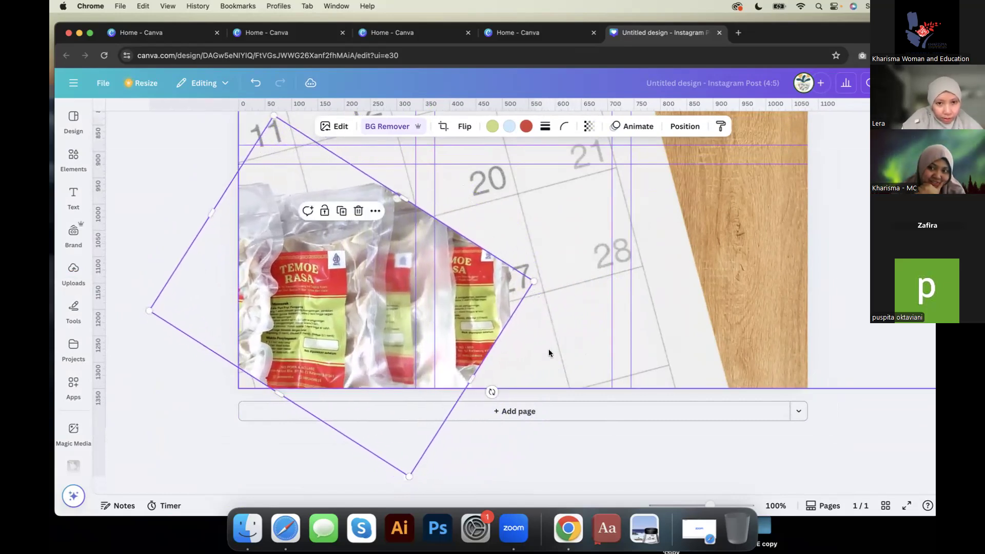
# Step: Tilt the packaging cutout clockwise, enlarge it slightly and settle it in the page's lower-left corner
pyautogui.moveTo(491, 393); pyautogui.dragTo(479, 431)
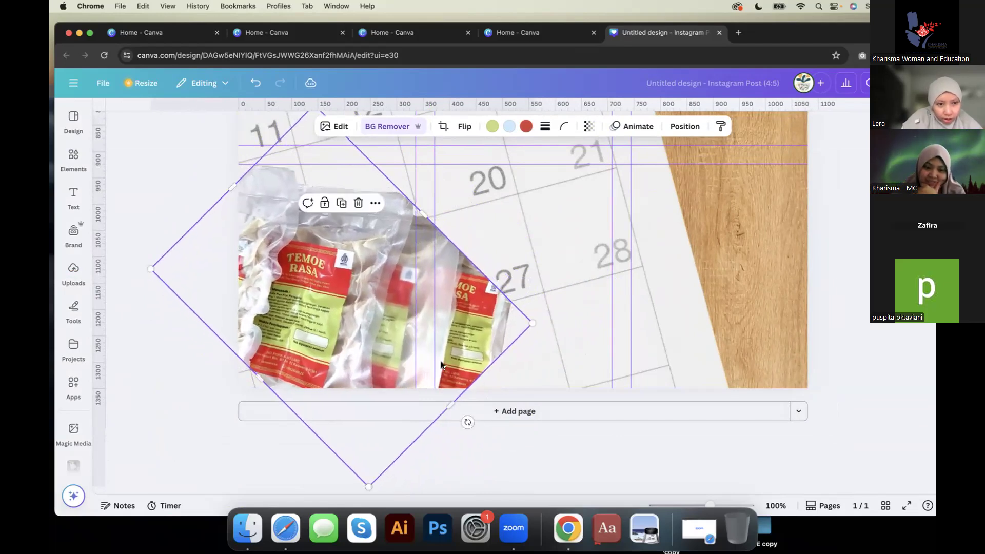
pyautogui.moveTo(438, 359); pyautogui.dragTo(396, 336)
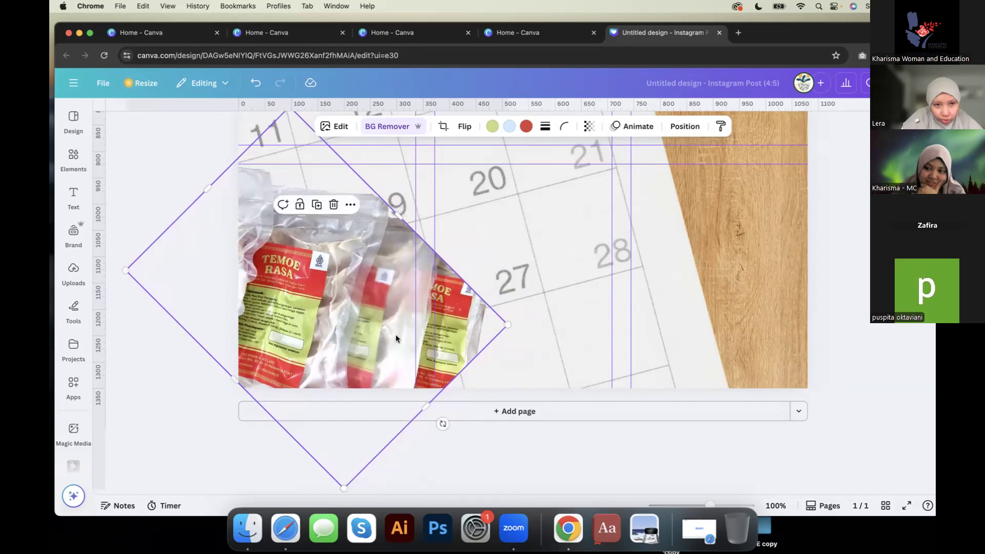
pyautogui.moveTo(443, 424); pyautogui.dragTo(443, 434)
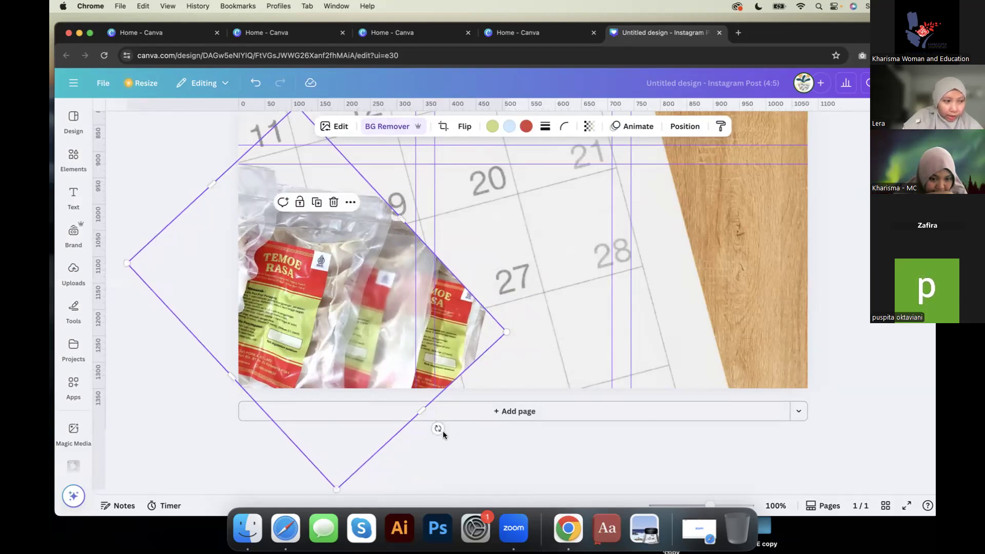
pyautogui.moveTo(507, 331); pyautogui.dragTo(531, 337)
pyautogui.moveTo(400, 241); pyautogui.dragTo(405, 249)
pyautogui.moveTo(296, 355); pyautogui.dragTo(297, 355)
pyautogui.click(158, 372)
pyautogui.click(158, 372)
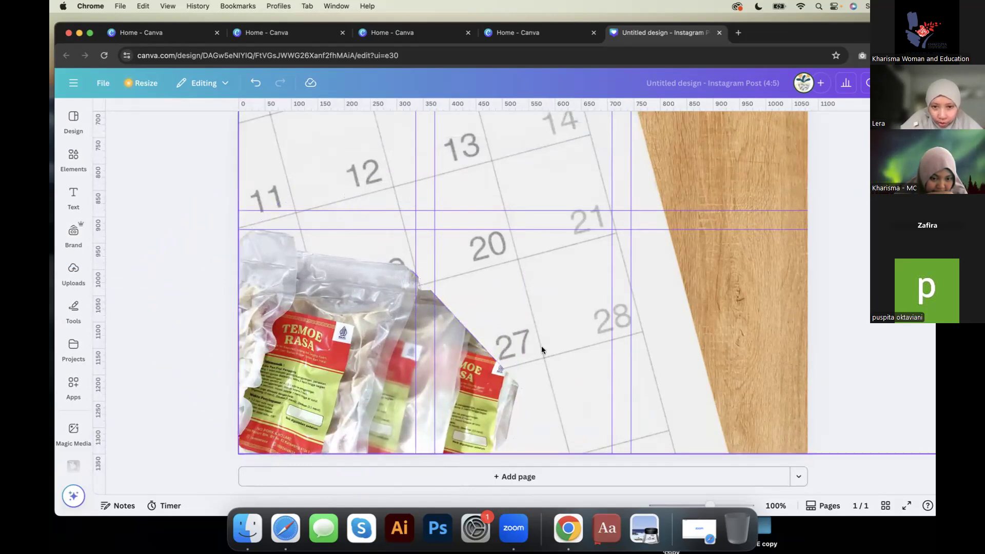
# Step: Add the uploaded photo of four dumplings on a round plate to the page
pyautogui.scroll(-5, 502, 441)
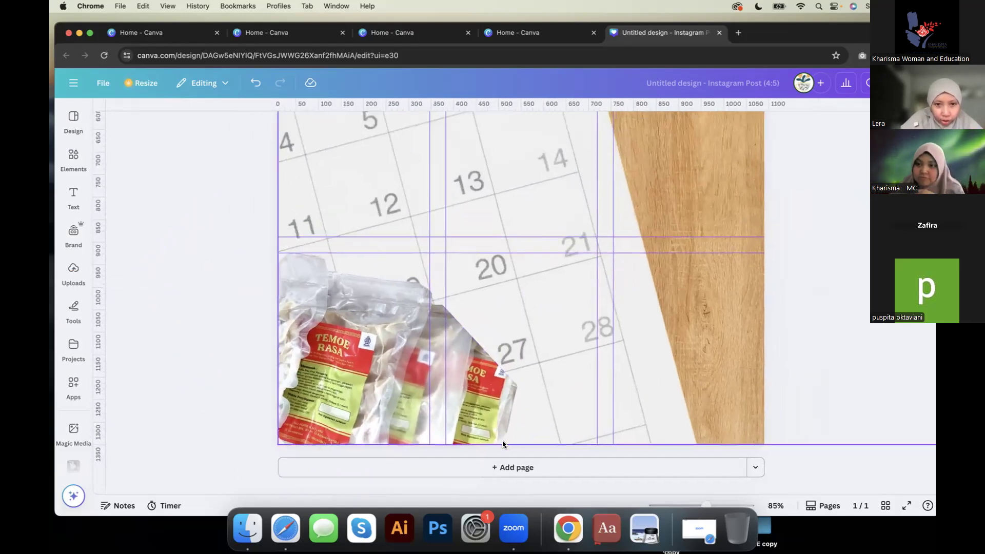
pyautogui.scroll(-2, 554, 314)
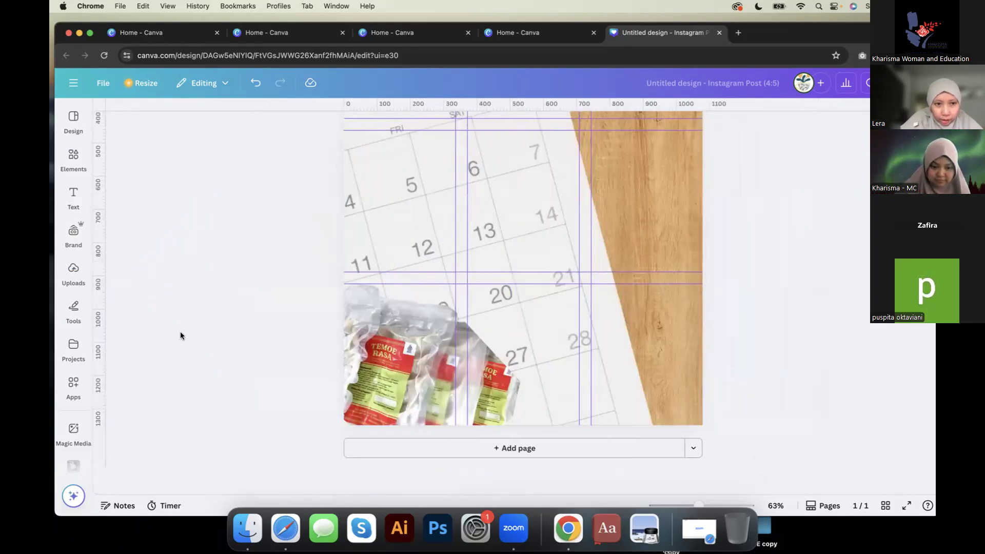
pyautogui.click(73, 272)
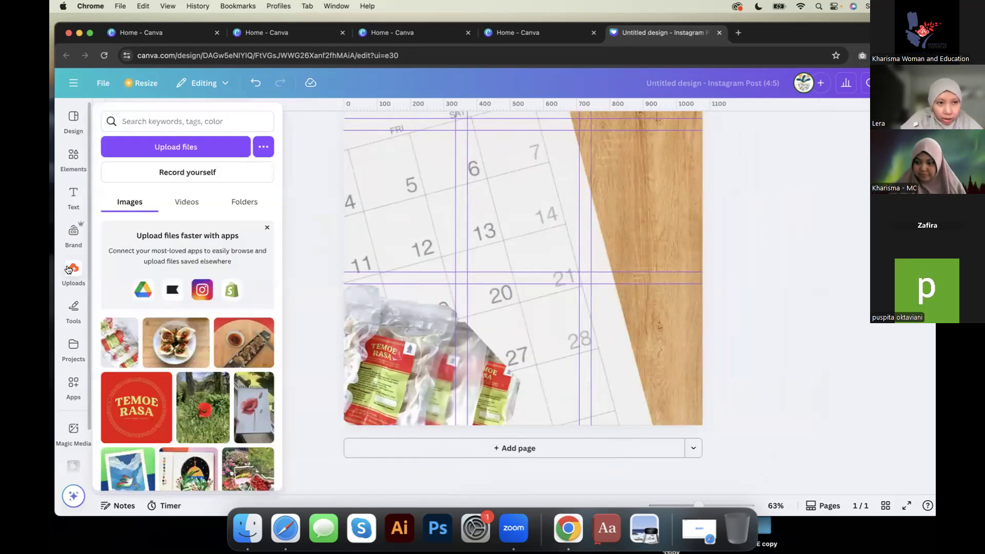
pyautogui.click(170, 346)
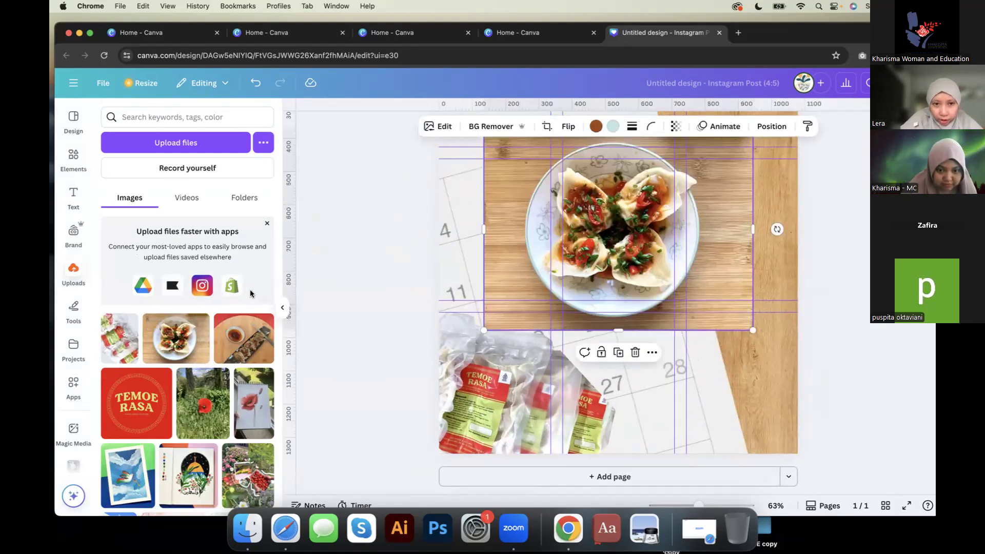
# Step: Move the round-plate dumpling photo down over the lower part of the calendar and remove its background
pyautogui.click(281, 307)
pyautogui.scroll(-2, 569, 220)
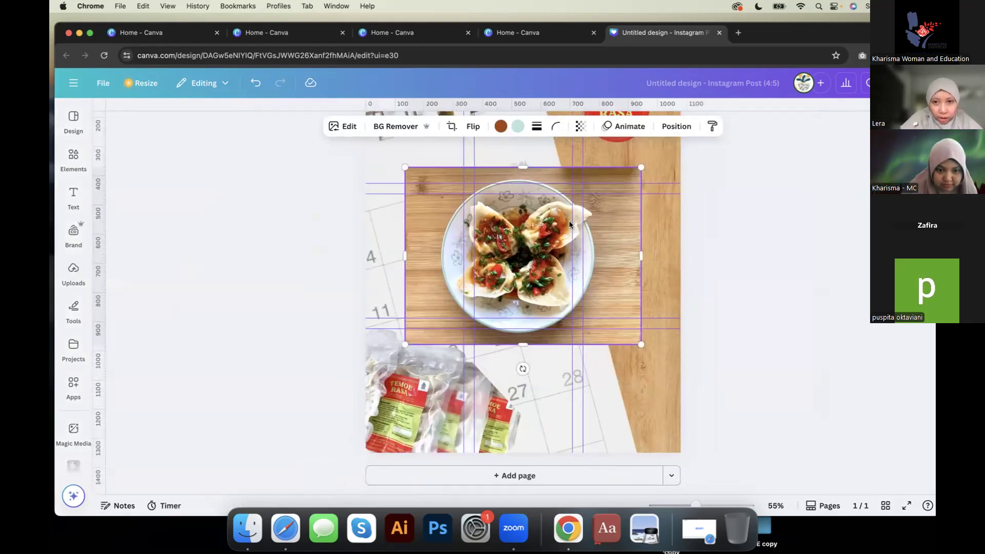
pyautogui.moveTo(565, 216); pyautogui.dragTo(555, 290)
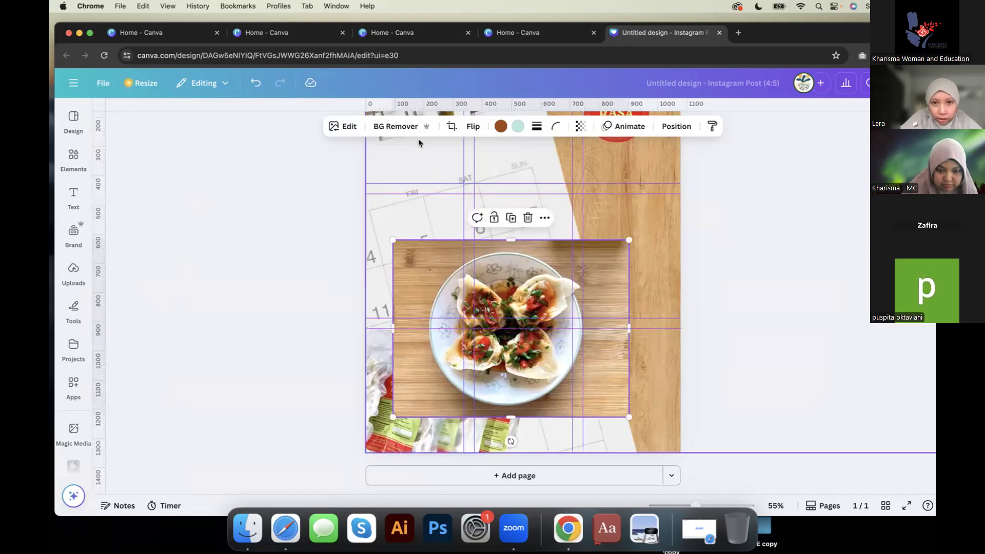
pyautogui.click(403, 127)
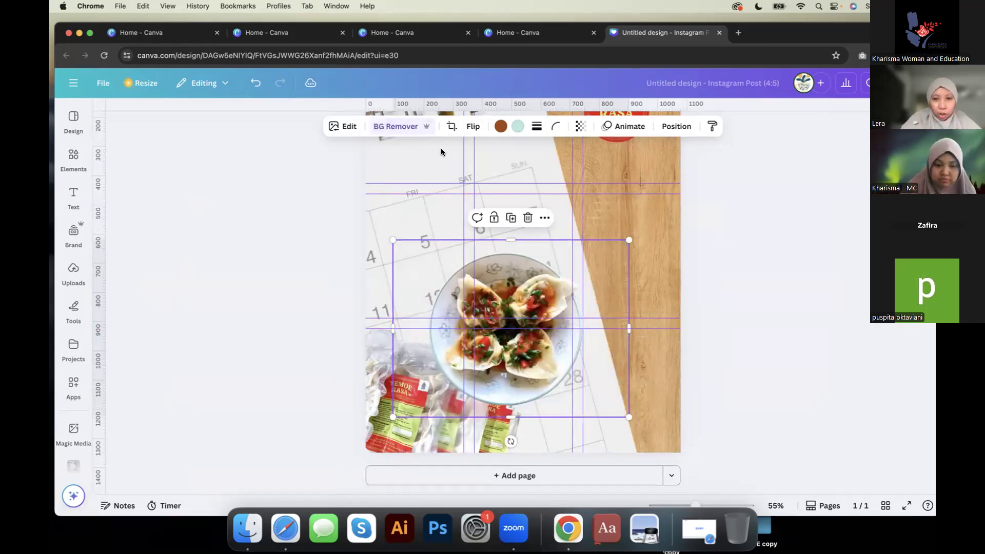
# Step: Enlarge the round-plate cutout moderately and place it over the lower middle of the page, beside the packaging
pyautogui.moveTo(630, 241); pyautogui.dragTo(676, 204)
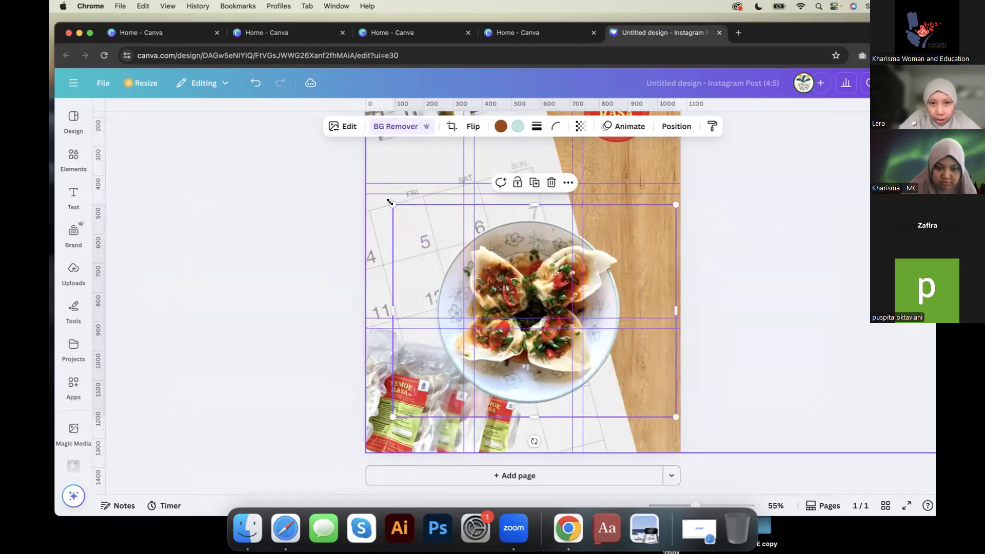
pyautogui.moveTo(393, 205); pyautogui.dragTo(379, 192)
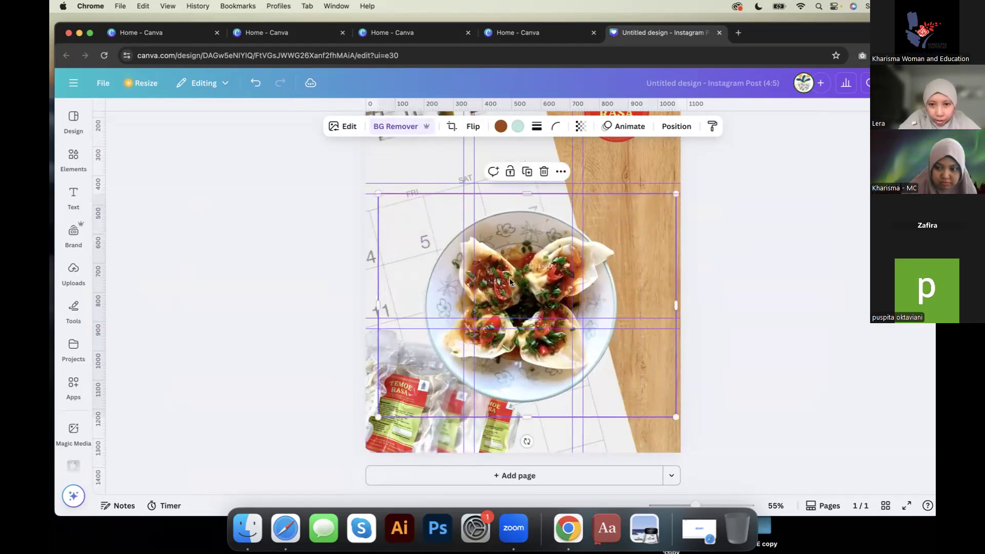
pyautogui.moveTo(523, 283); pyautogui.dragTo(526, 293)
pyautogui.scroll(-3, 526, 293)
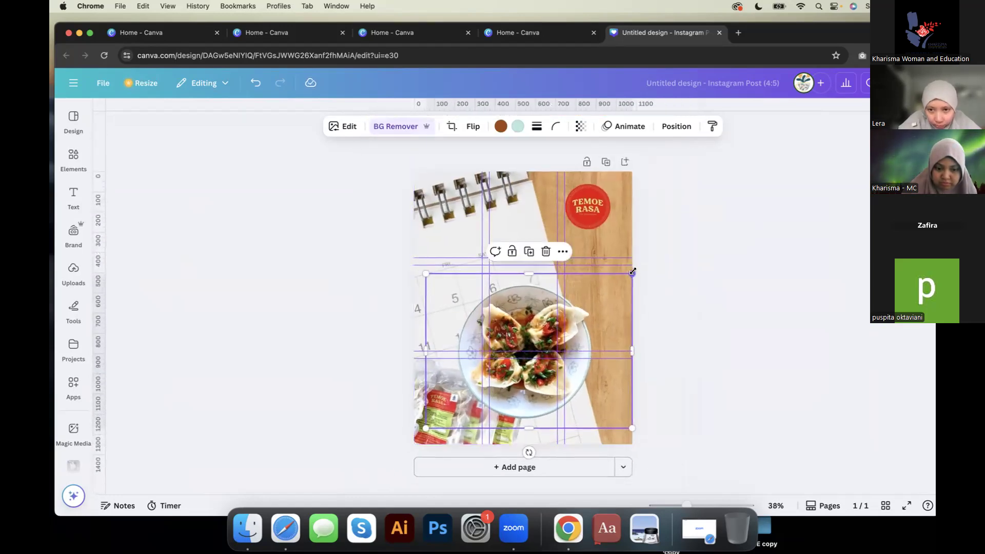
pyautogui.moveTo(633, 272); pyautogui.dragTo(610, 291)
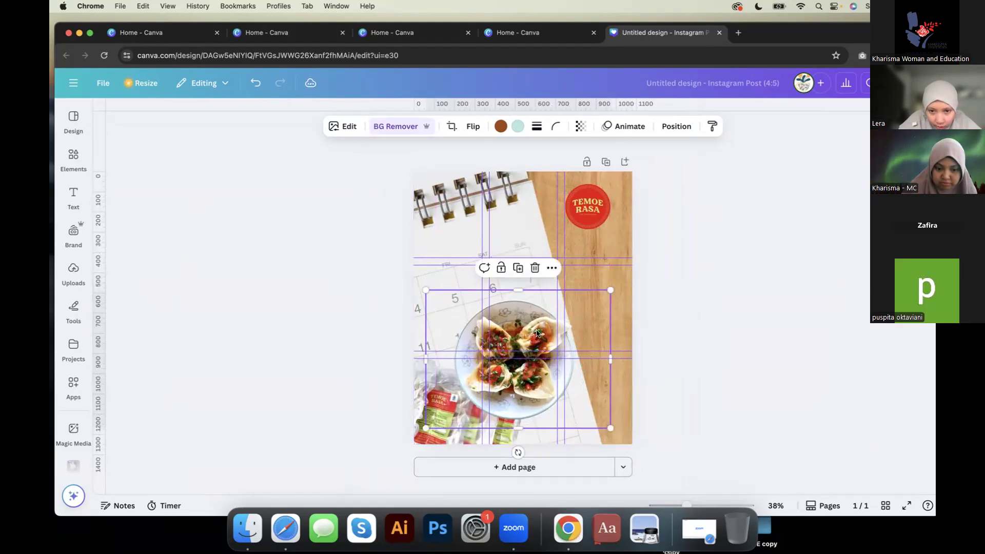
pyautogui.moveTo(525, 342)
pyautogui.mouseDown()
pyautogui.moveTo(565, 334)
pyautogui.moveTo(533, 337)
pyautogui.mouseUp()
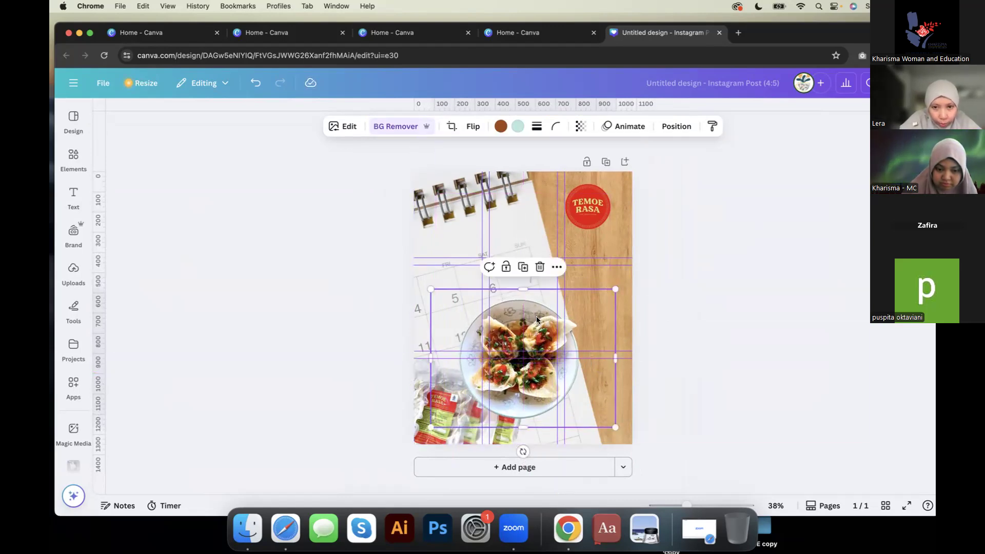
# Step: Shrink the round-plate cutout slightly and settle it where it overlaps the edge of the packaging cutout
pyautogui.scroll(2, 513, 315)
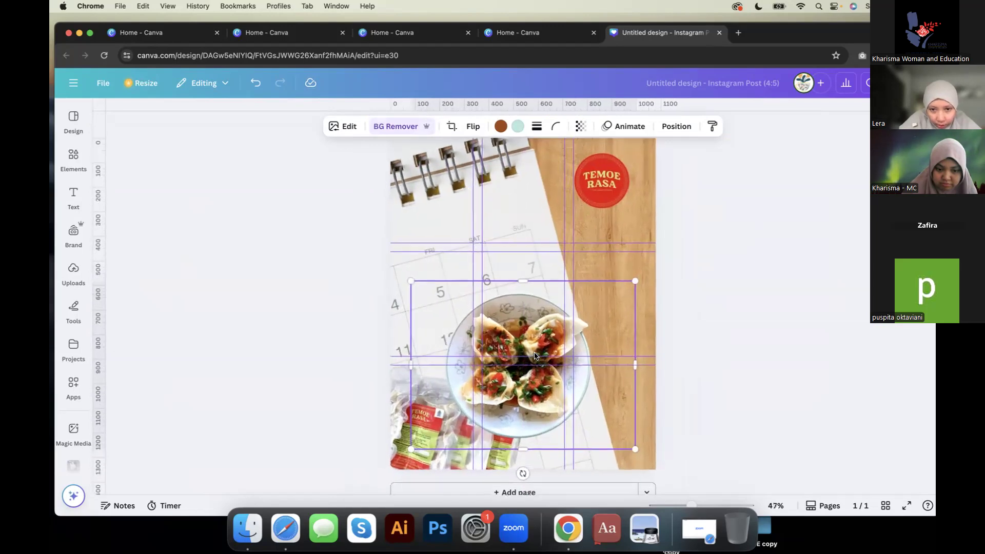
pyautogui.moveTo(543, 358); pyautogui.dragTo(550, 357)
pyautogui.click(648, 275)
pyautogui.click(568, 317)
pyautogui.moveTo(646, 281); pyautogui.dragTo(626, 288)
pyautogui.click(689, 313)
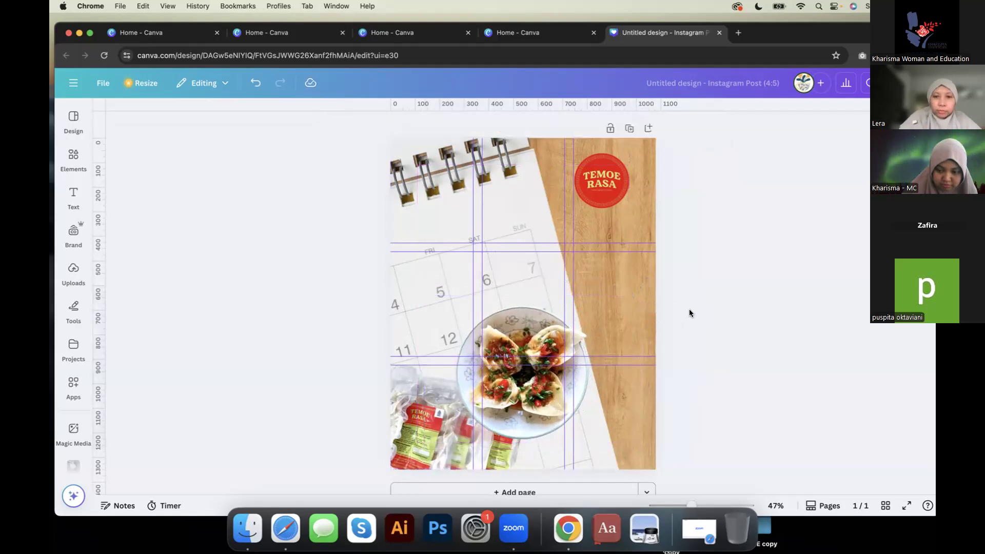
# Step: Add the uploaded photo of dumplings on a long black tray with dipping sauce and remove its background
pyautogui.scroll(-2, 689, 313)
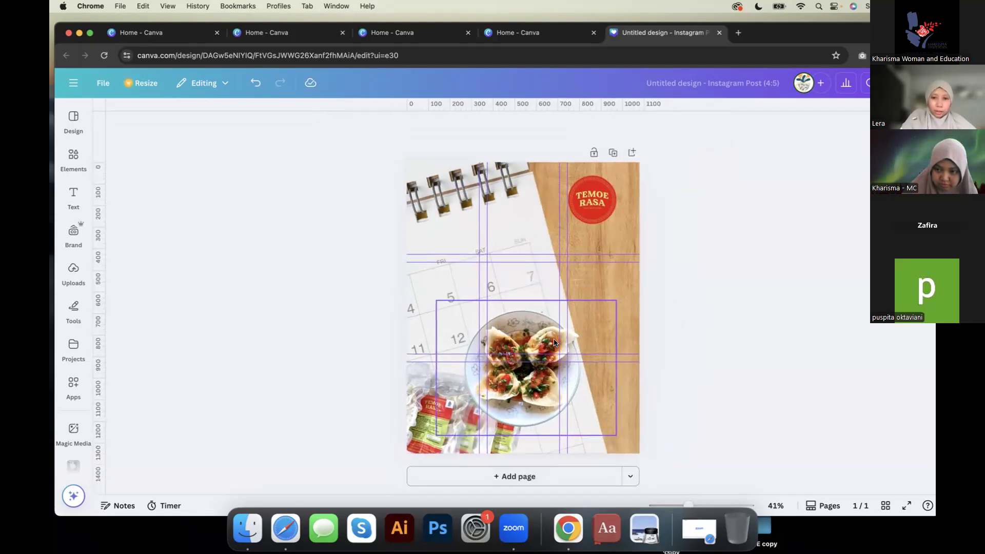
pyautogui.click(67, 277)
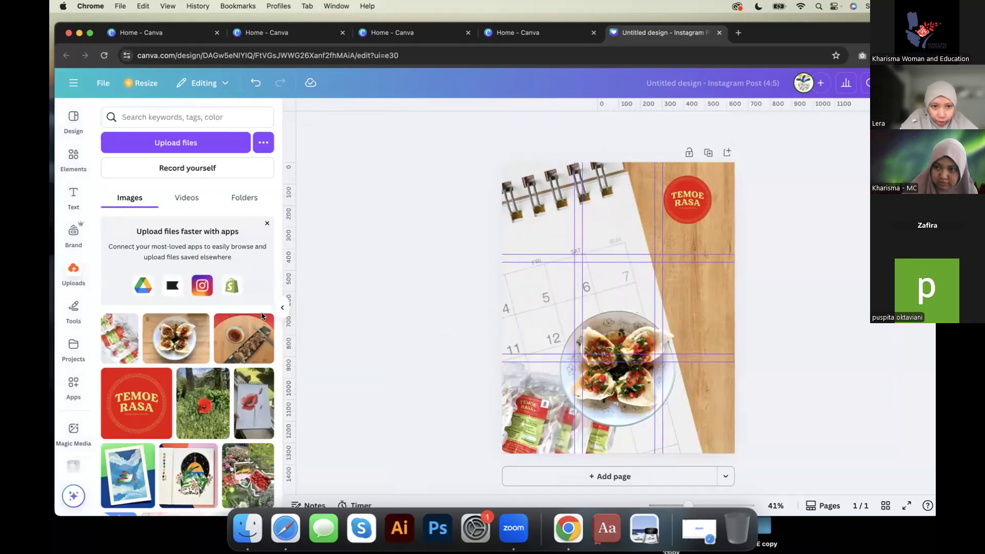
pyautogui.click(242, 338)
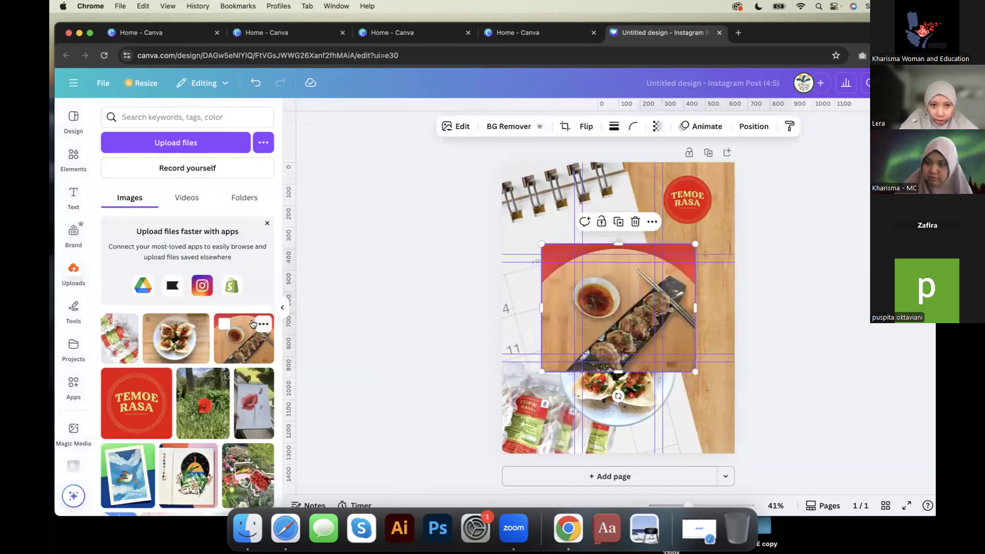
pyautogui.click(282, 308)
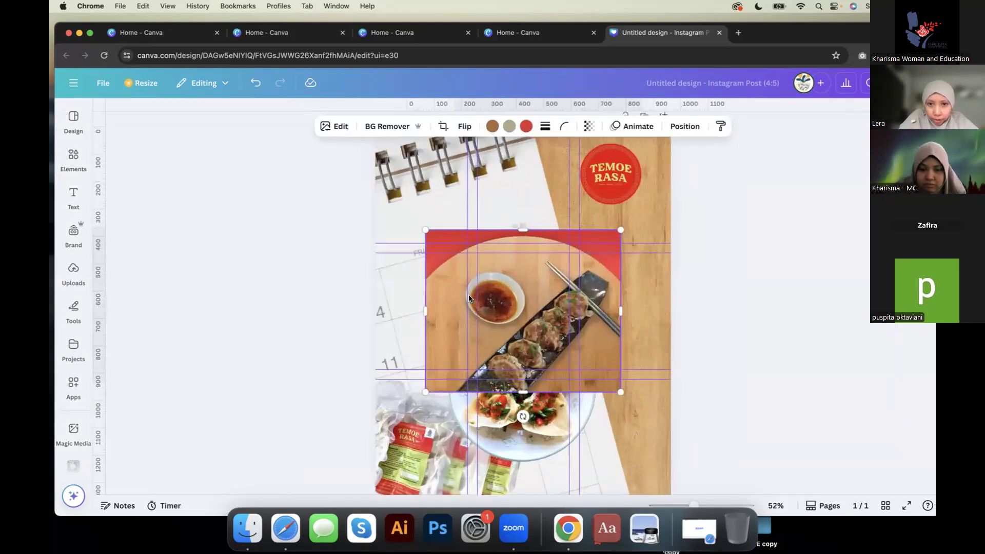
pyautogui.click(388, 128)
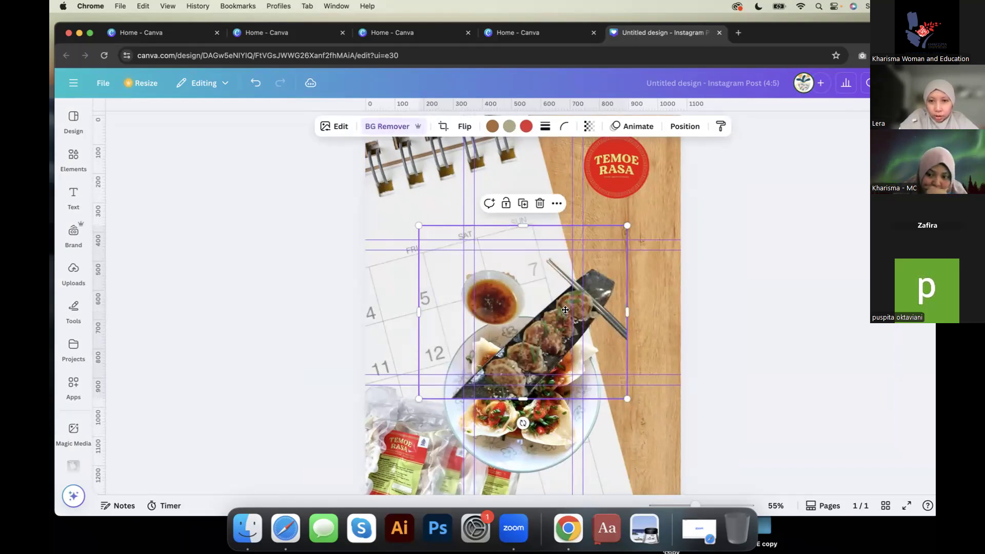
# Step: Erase the sauce bowl from the black-tray cutout with a background-removal brush of size 68
pyautogui.scroll(5, 539, 214)
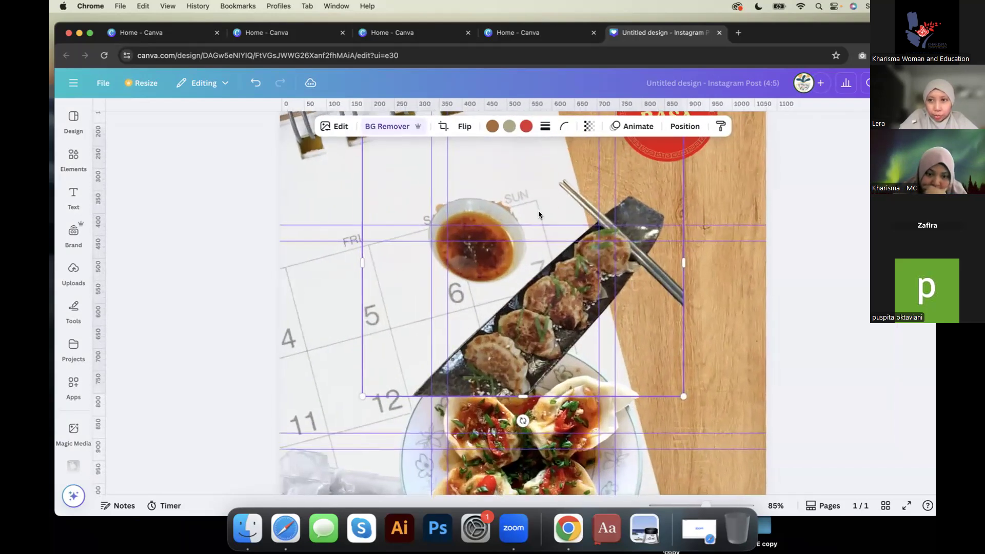
pyautogui.scroll(1, 538, 214)
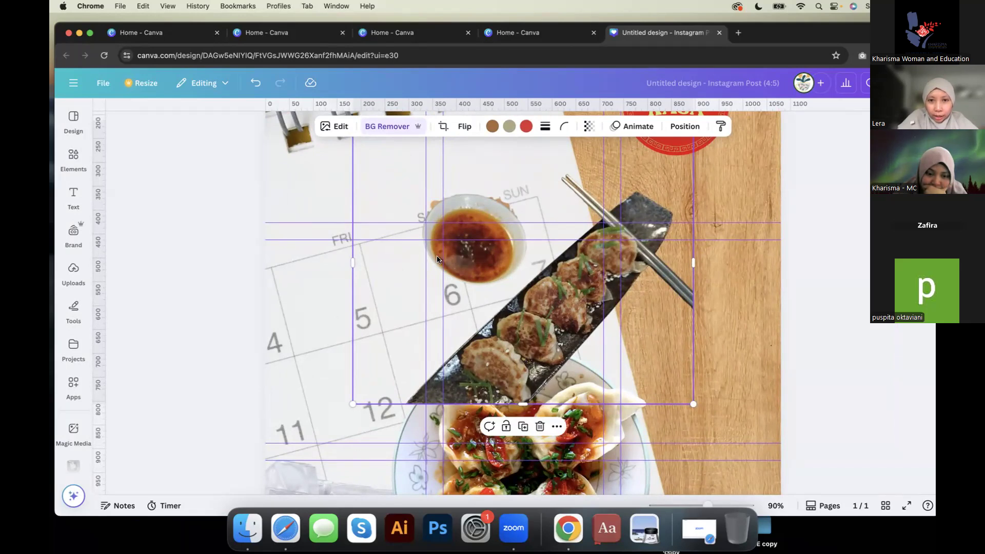
pyautogui.click(395, 126)
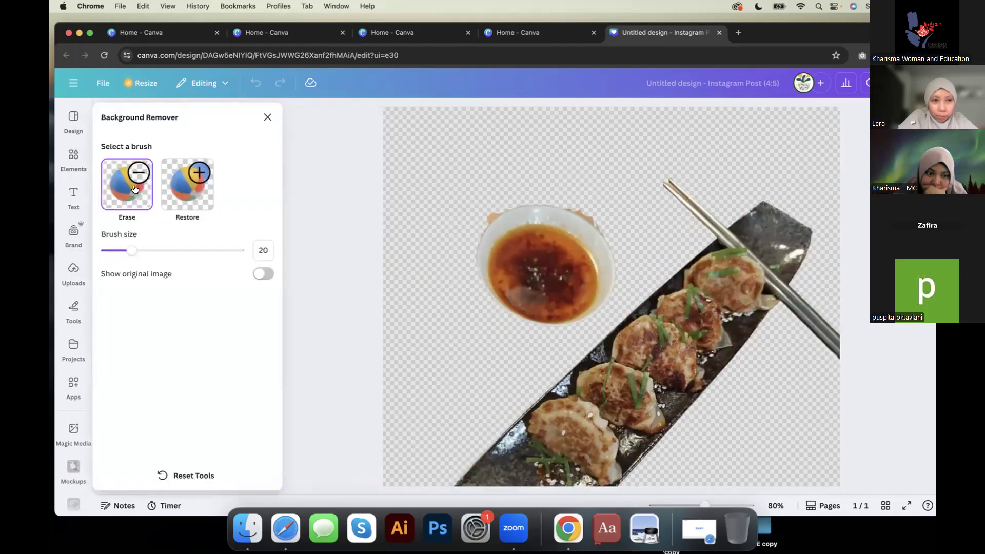
pyautogui.moveTo(133, 249); pyautogui.dragTo(196, 250)
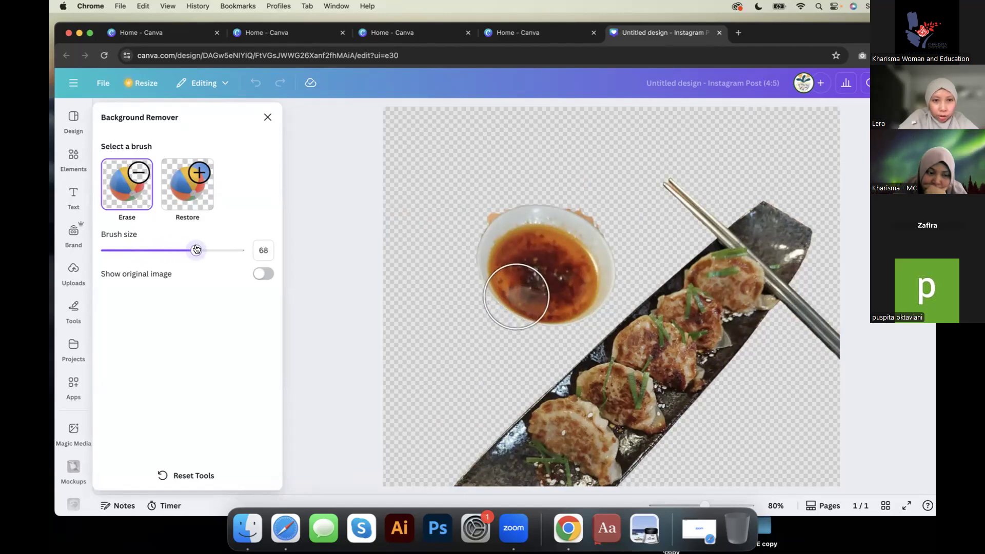
pyautogui.moveTo(589, 231)
pyautogui.mouseDown()
pyautogui.moveTo(587, 275)
pyautogui.moveTo(539, 297)
pyautogui.moveTo(553, 197)
pyautogui.moveTo(534, 231)
pyautogui.moveTo(550, 279)
pyautogui.moveTo(472, 225)
pyautogui.mouseUp()
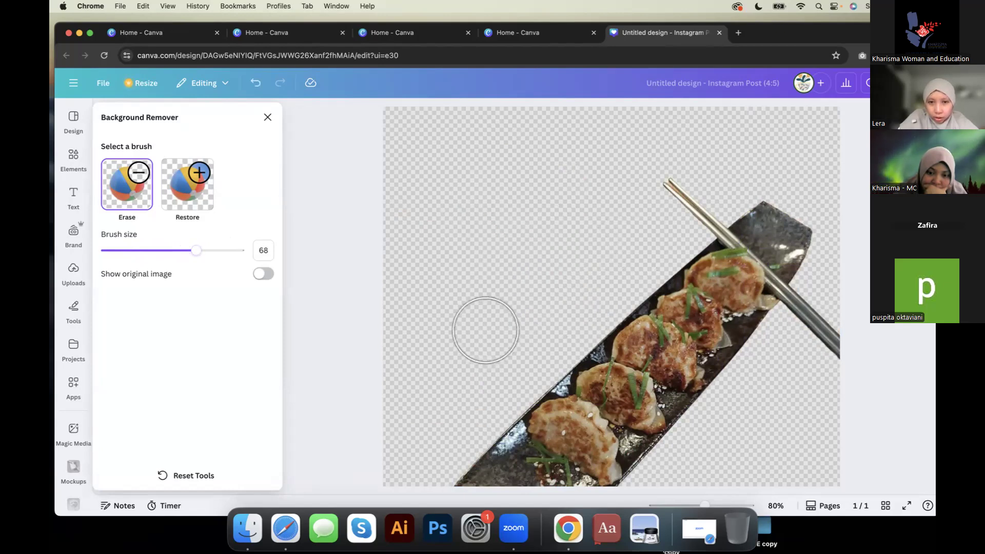
pyautogui.click(266, 120)
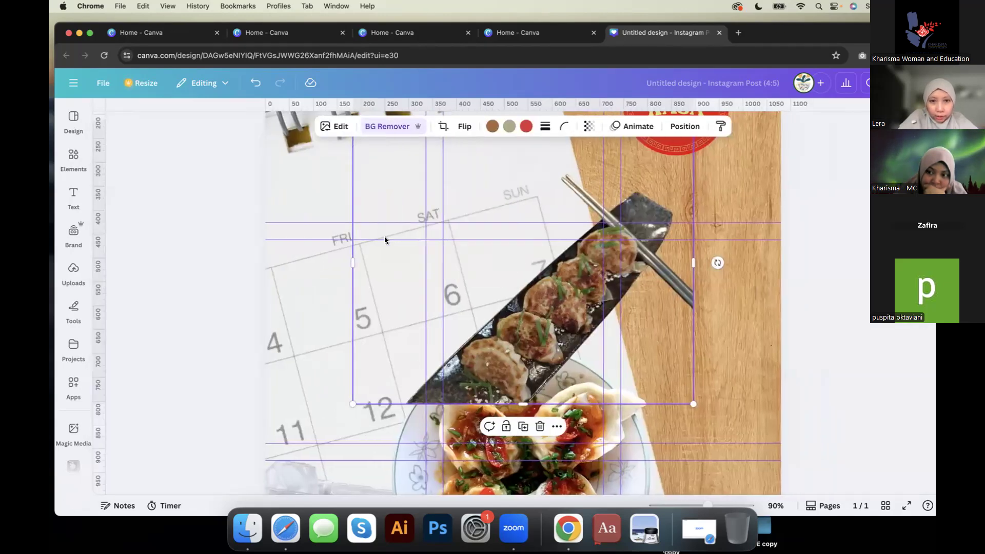
# Step: Shrink the black-tray cutout and move it into the page's lower-right corner, beside the round plate
pyautogui.scroll(-5, 518, 315)
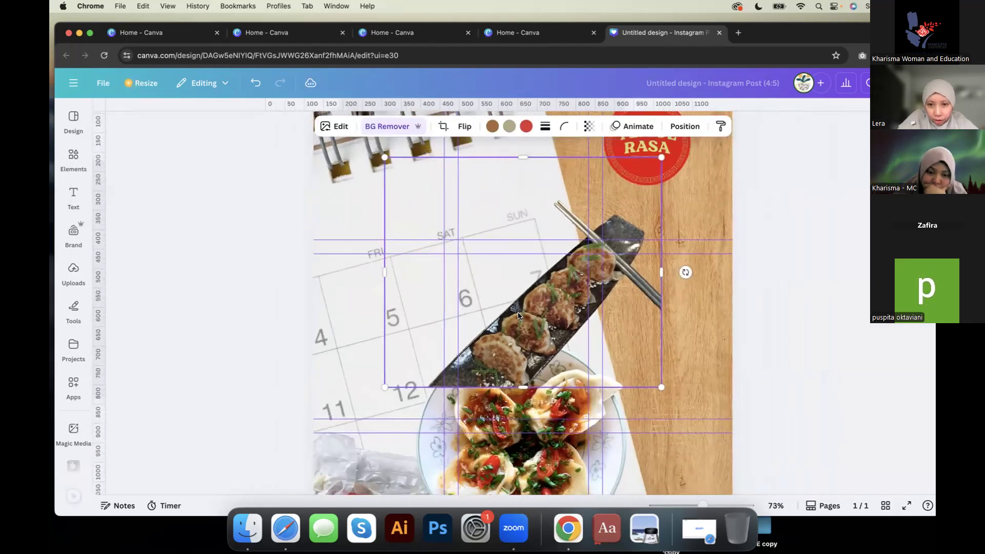
pyautogui.scroll(-4, 520, 314)
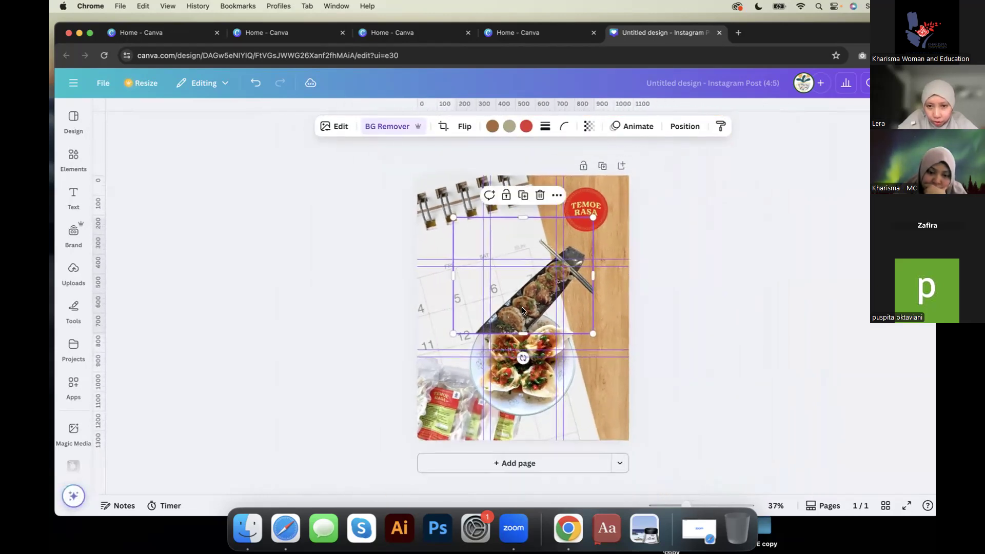
pyautogui.moveTo(523, 310); pyautogui.dragTo(556, 394)
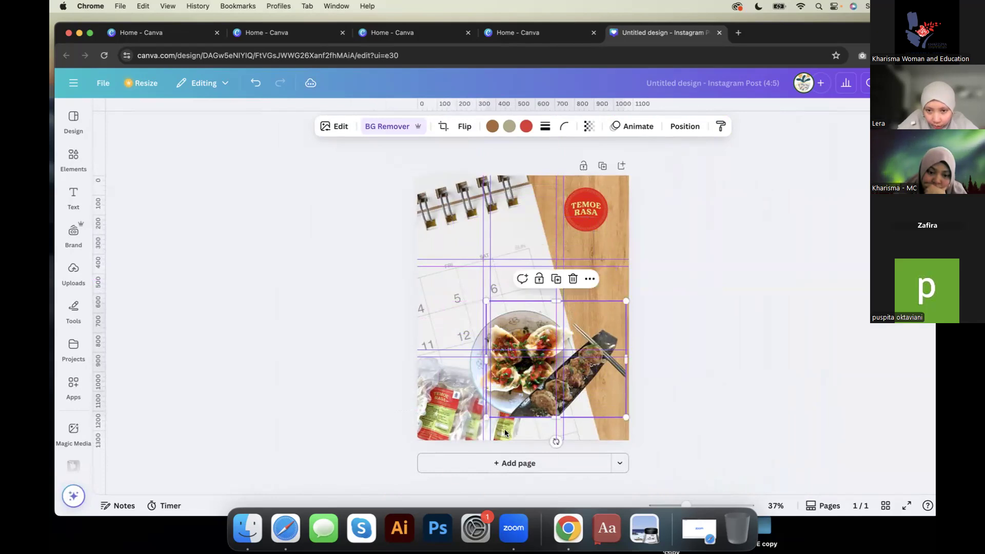
pyautogui.moveTo(486, 420); pyautogui.dragTo(512, 396)
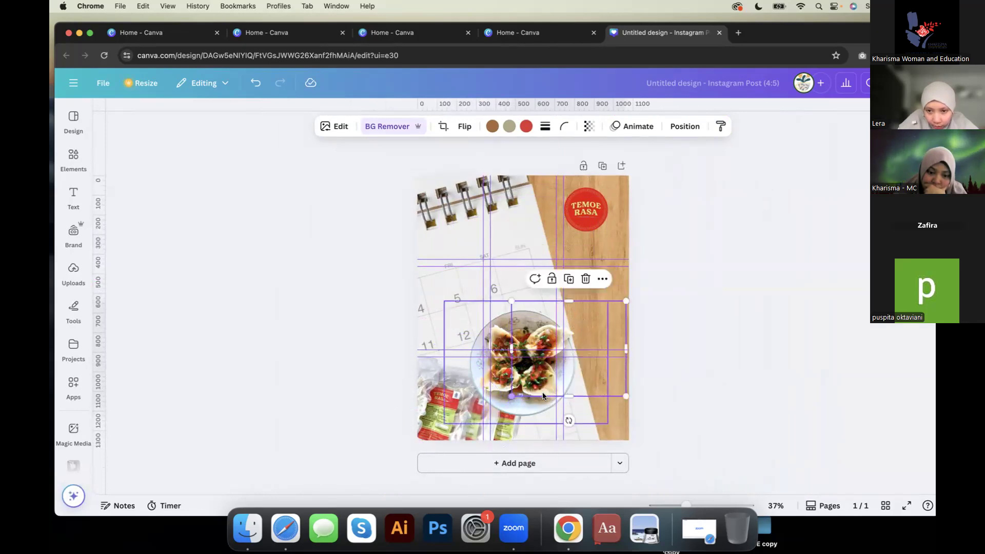
pyautogui.moveTo(594, 365); pyautogui.dragTo(594, 399)
# Step: Shift the browser window so the editor's hidden right side shows, and enlarge the black-tray cutout slightly
pyautogui.scroll(5, 594, 399)
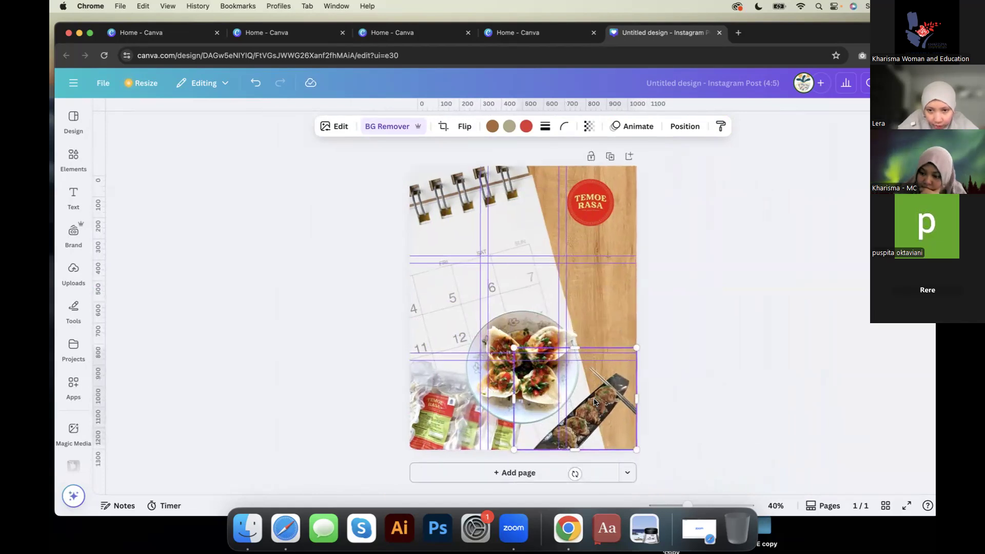
pyautogui.scroll(3, 562, 369)
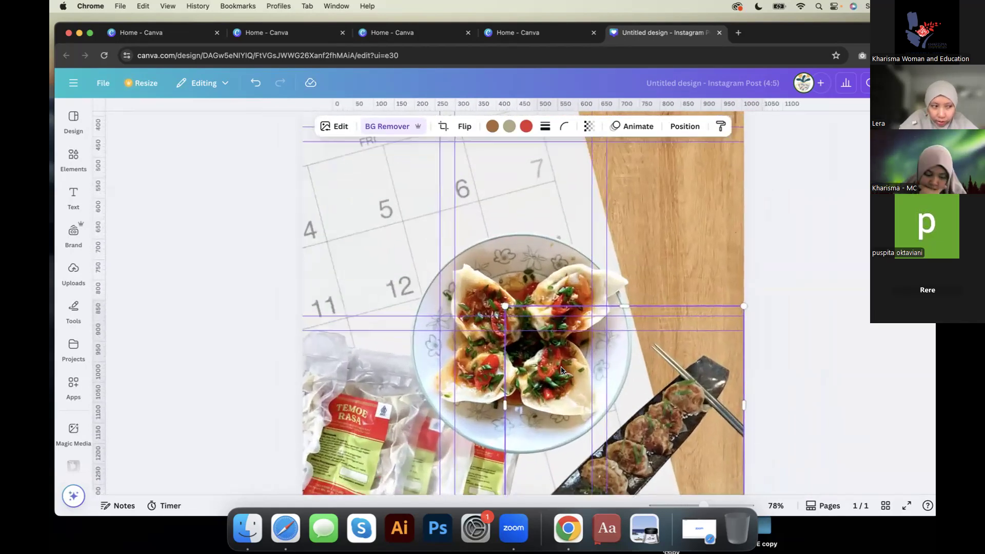
pyautogui.scroll(3, 663, 357)
pyautogui.scroll(3, 664, 354)
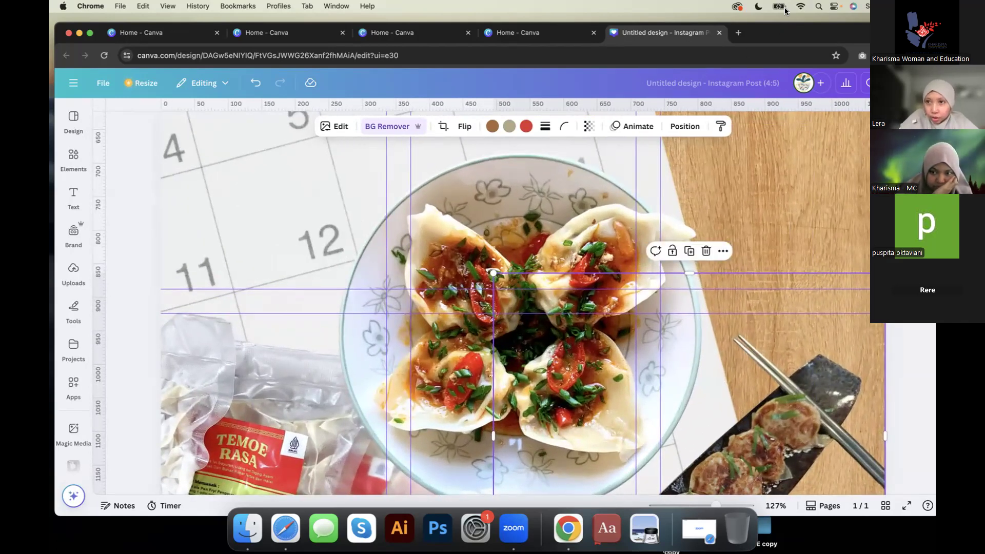
pyautogui.moveTo(782, 30); pyautogui.dragTo(665, 23)
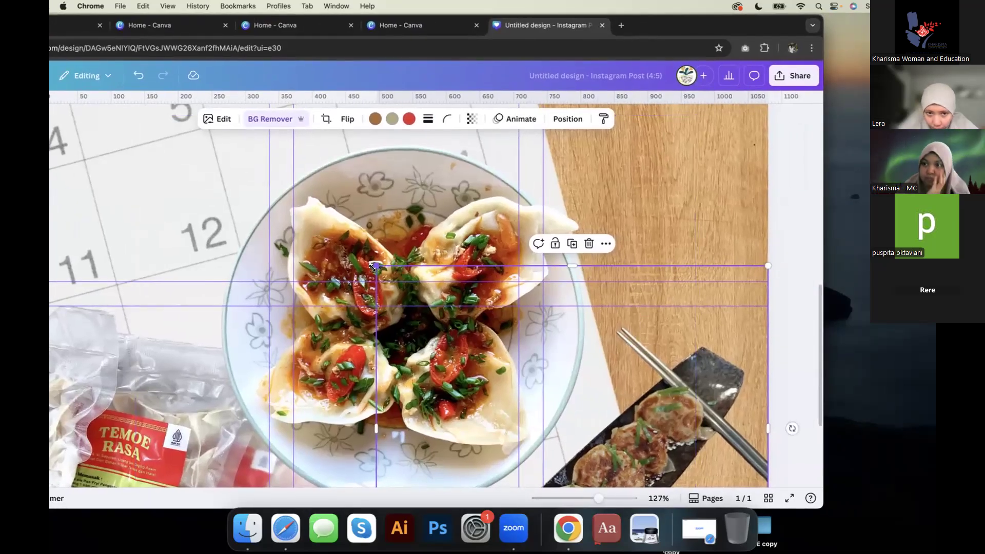
pyautogui.moveTo(369, 264); pyautogui.dragTo(345, 240)
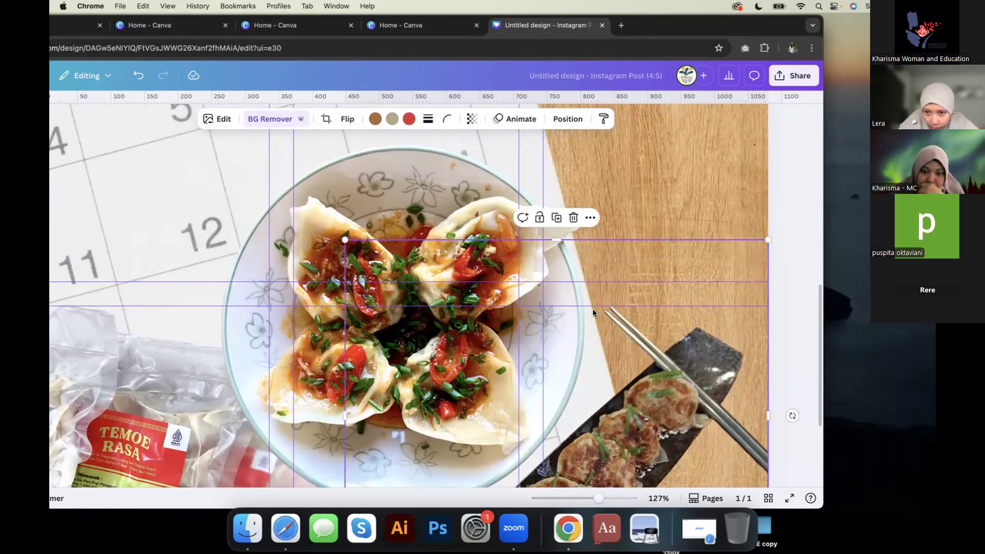
# Step: Reduce the black-tray cutout slightly, keeping it against the page's right edge
pyautogui.scroll(-5, 602, 310)
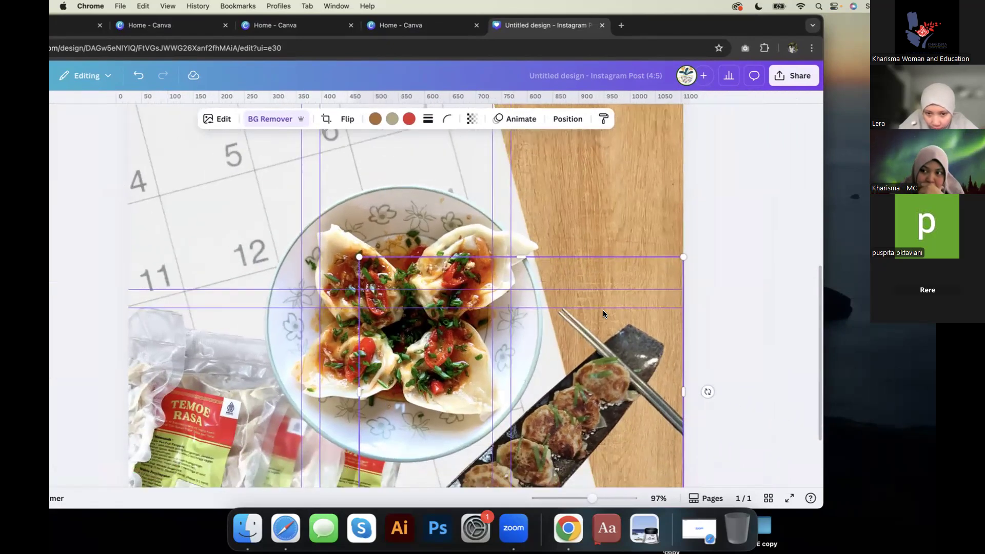
pyautogui.scroll(-2, 602, 315)
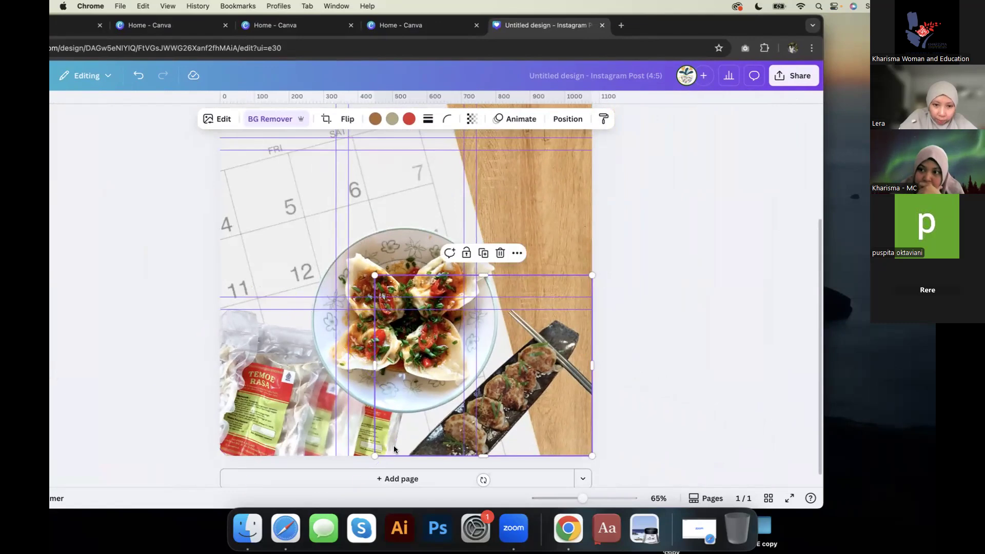
pyautogui.moveTo(373, 457); pyautogui.dragTo(391, 442)
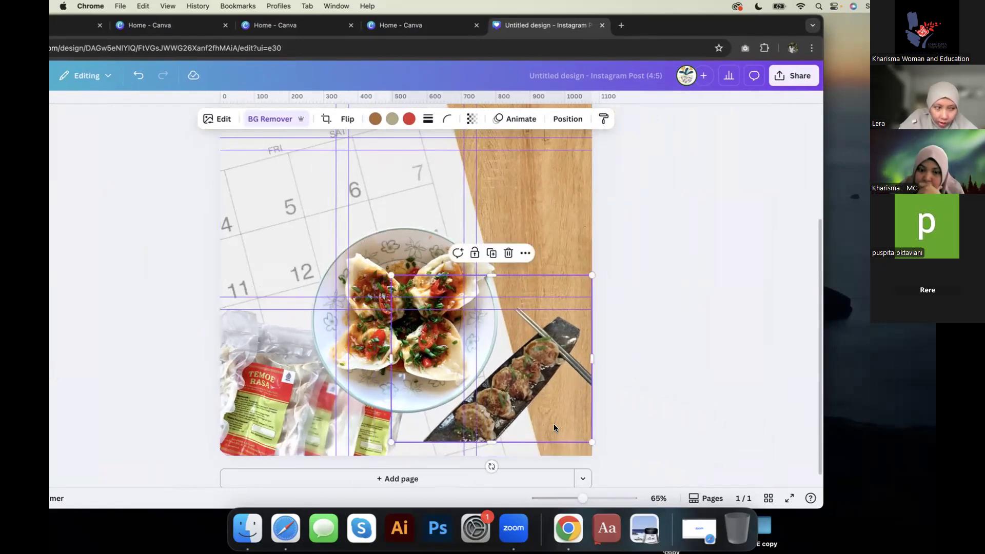
# Step: Tilt the black-tray cutout slightly counterclockwise and settle it in the page's lower-right corner, partly beyond the edges
pyautogui.moveTo(515, 468); pyautogui.dragTo(564, 478)
pyautogui.moveTo(618, 391); pyautogui.dragTo(633, 411)
pyautogui.moveTo(554, 353)
pyautogui.mouseDown()
pyautogui.moveTo(554, 370)
pyautogui.moveTo(568, 366)
pyautogui.mouseUp()
pyautogui.moveTo(560, 476); pyautogui.dragTo(520, 485)
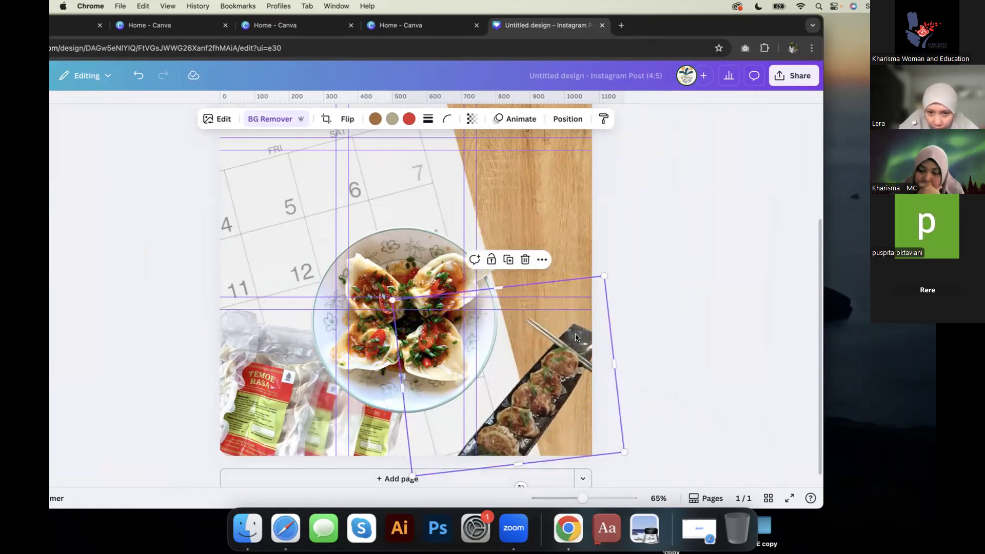
pyautogui.moveTo(573, 327); pyautogui.dragTo(646, 235)
pyautogui.moveTo(574, 358); pyautogui.dragTo(507, 432)
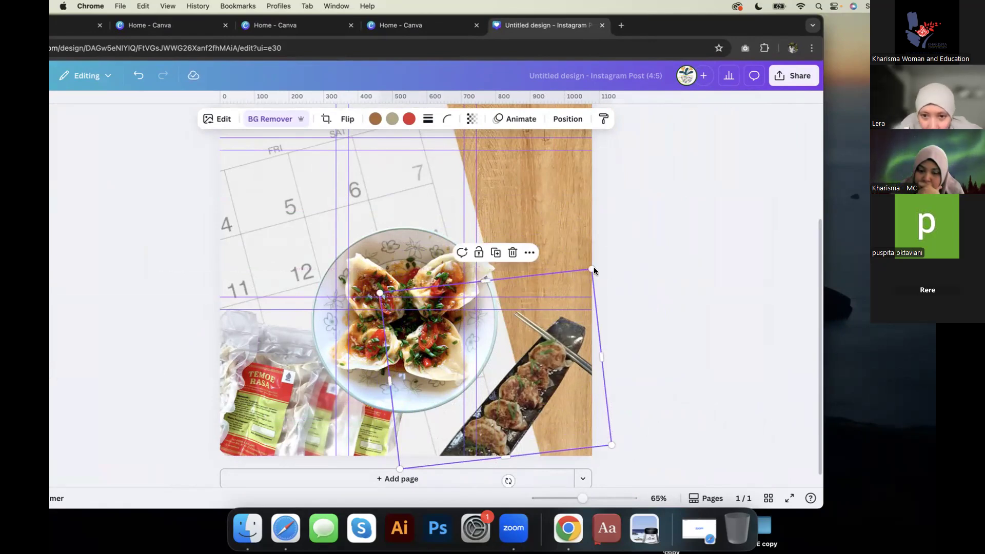
# Step: Enlarge the black-tray cutout slightly and shift the browser window so the editor's hidden left side shows
pyautogui.moveTo(590, 268); pyautogui.dragTo(595, 266)
pyautogui.click(630, 315)
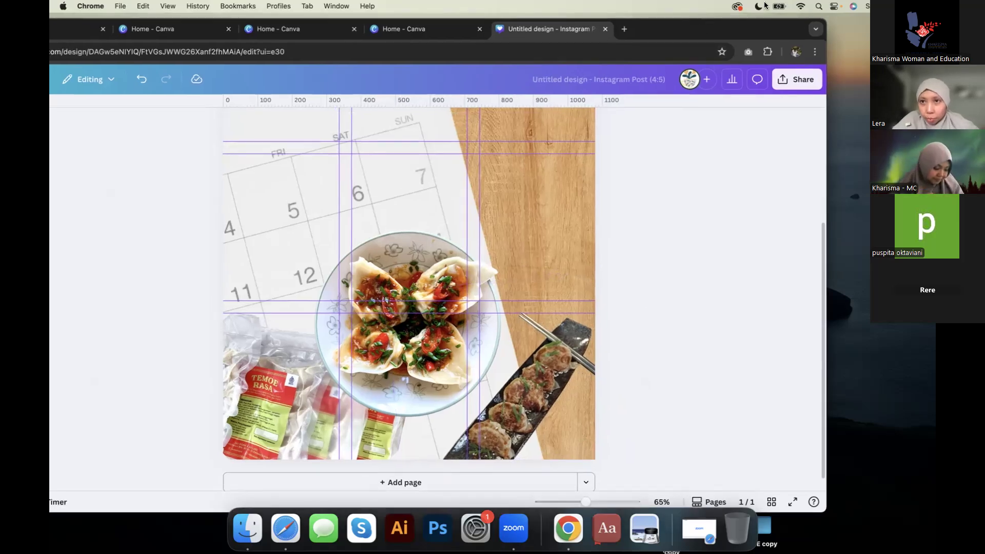
pyautogui.moveTo(696, 26); pyautogui.dragTo(823, 24)
# Step: Adjust the black-tray cutout's light, setting brightness to 19 and contrast to 24
pyautogui.click(654, 390)
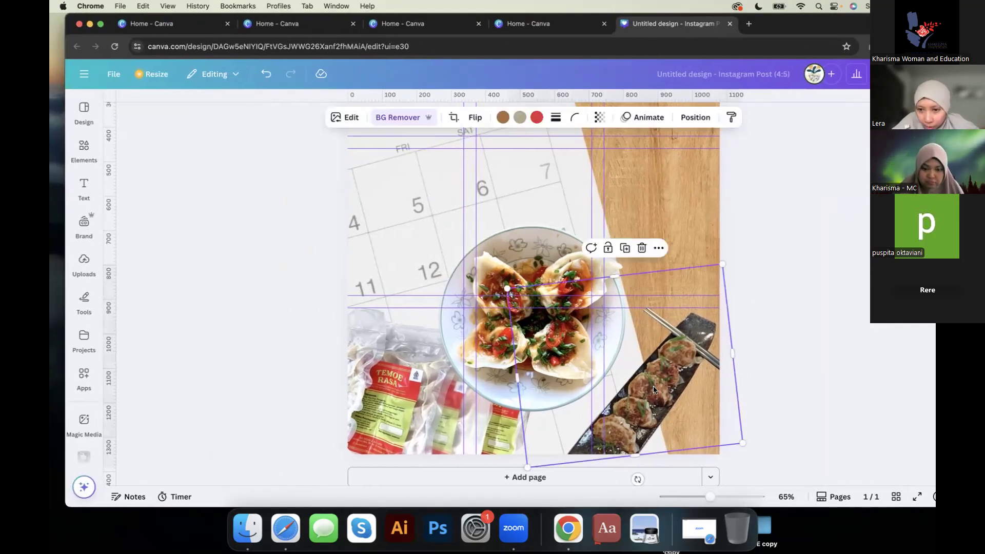
pyautogui.click(352, 120)
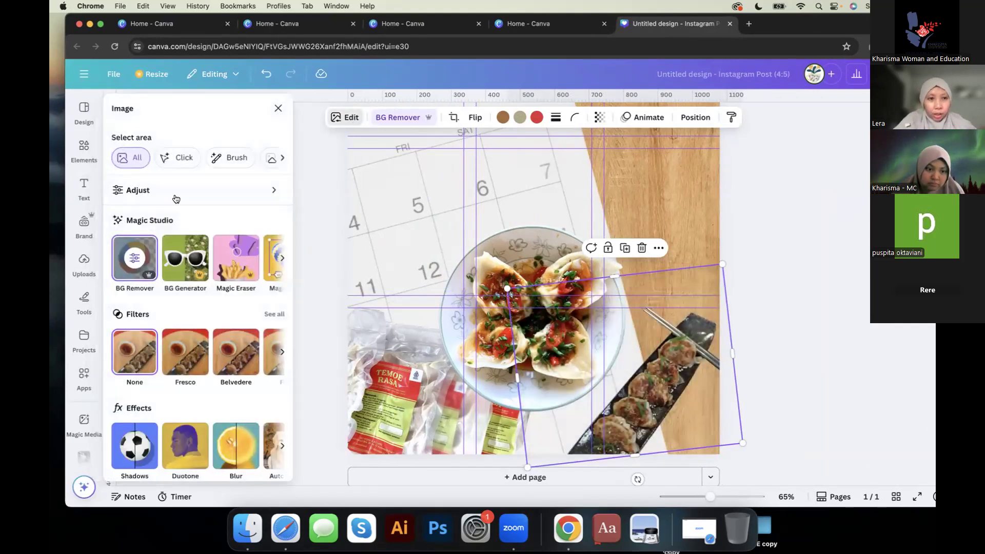
pyautogui.click(259, 190)
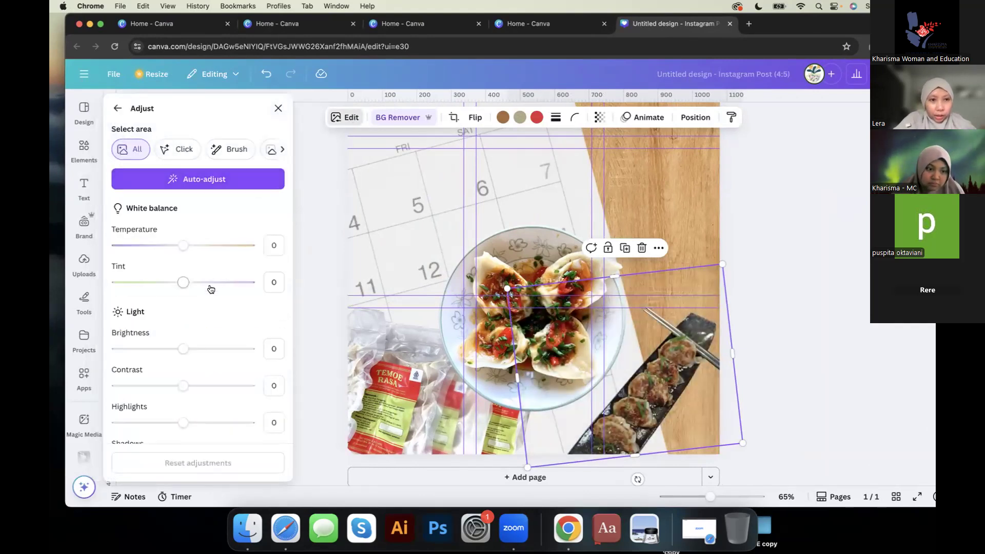
pyautogui.moveTo(183, 351); pyautogui.dragTo(193, 348)
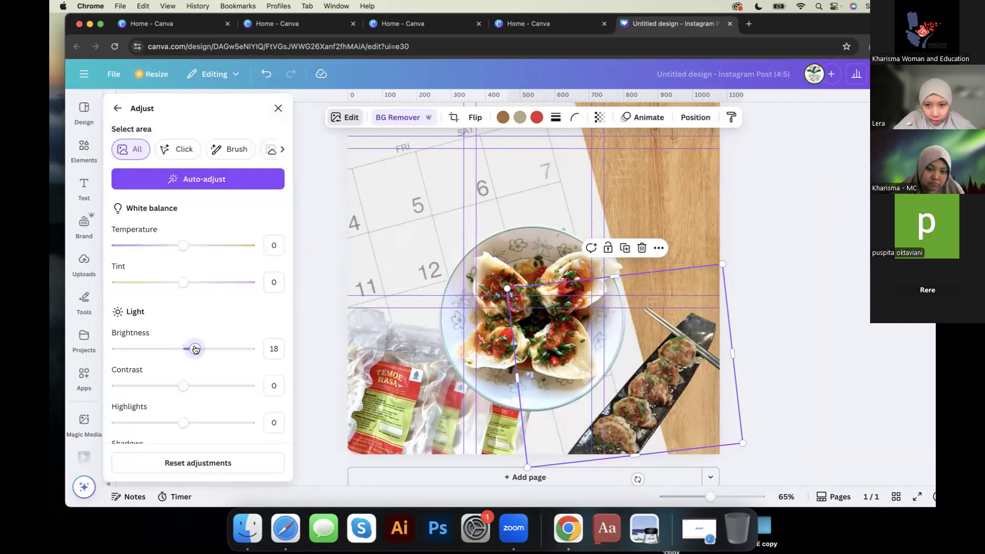
pyautogui.moveTo(182, 387); pyautogui.dragTo(197, 389)
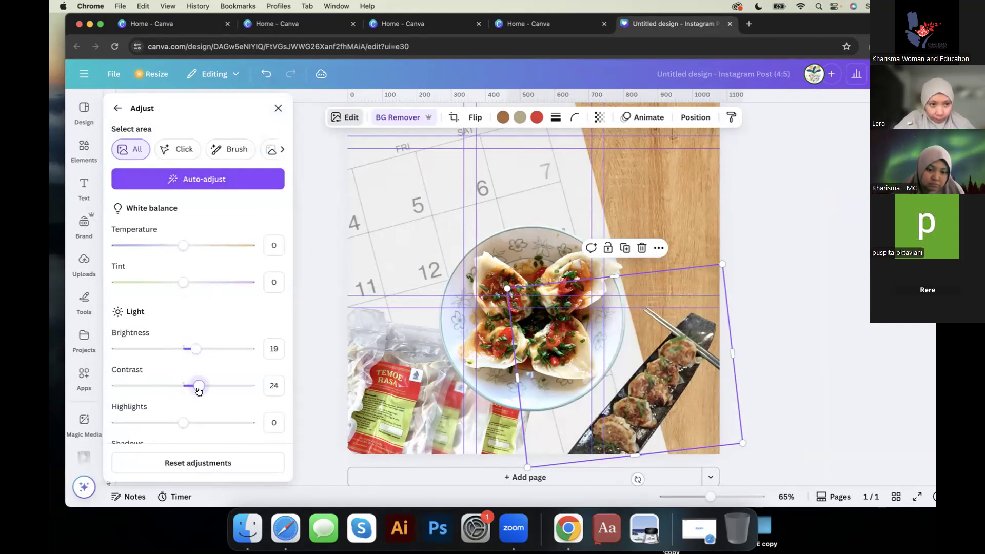
# Step: Set the tray cutout's highlights to 22, shadows to 23, whites to 20 and blacks to -11
pyautogui.scroll(-3, 198, 392)
pyautogui.moveTo(183, 284); pyautogui.dragTo(198, 284)
pyautogui.moveTo(185, 321); pyautogui.dragTo(196, 321)
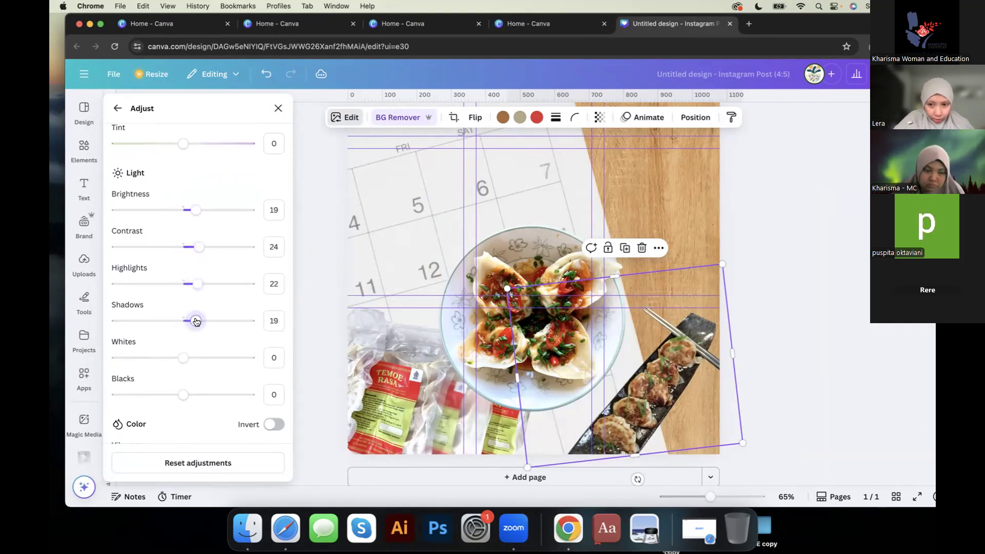
pyautogui.moveTo(184, 358); pyautogui.dragTo(197, 360)
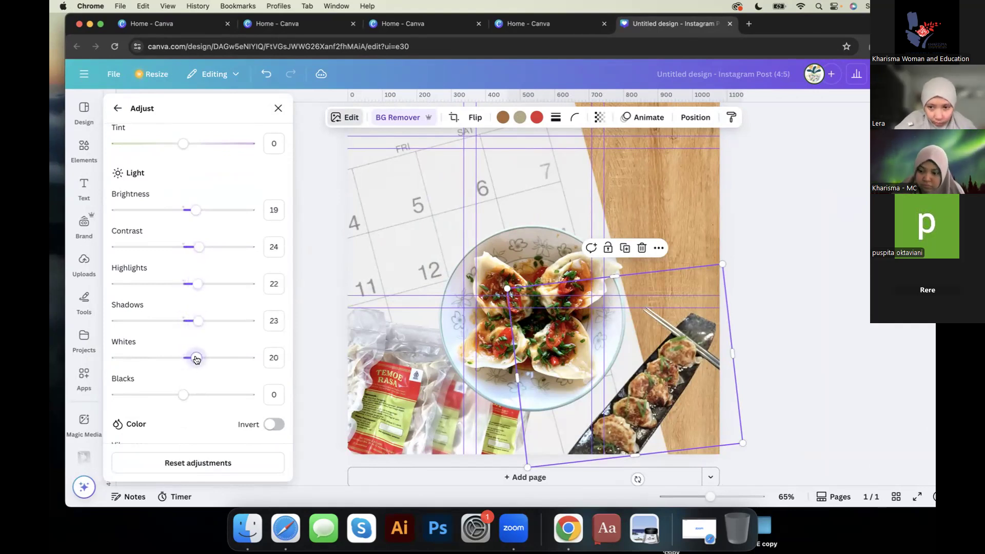
pyautogui.moveTo(188, 399)
pyautogui.mouseDown()
pyautogui.moveTo(150, 399)
pyautogui.moveTo(173, 398)
pyautogui.mouseUp()
# Step: Fine-tune the tray cutout's adjustments to saturation 10, brightness 22 and highlights 24, and finish adjusting
pyautogui.scroll(-5, 175, 399)
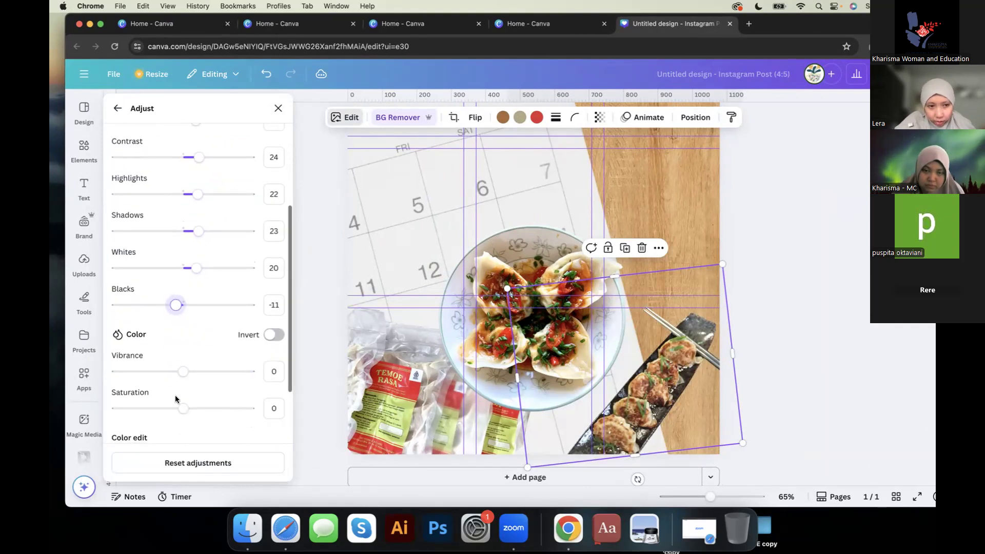
pyautogui.moveTo(184, 389); pyautogui.dragTo(195, 388)
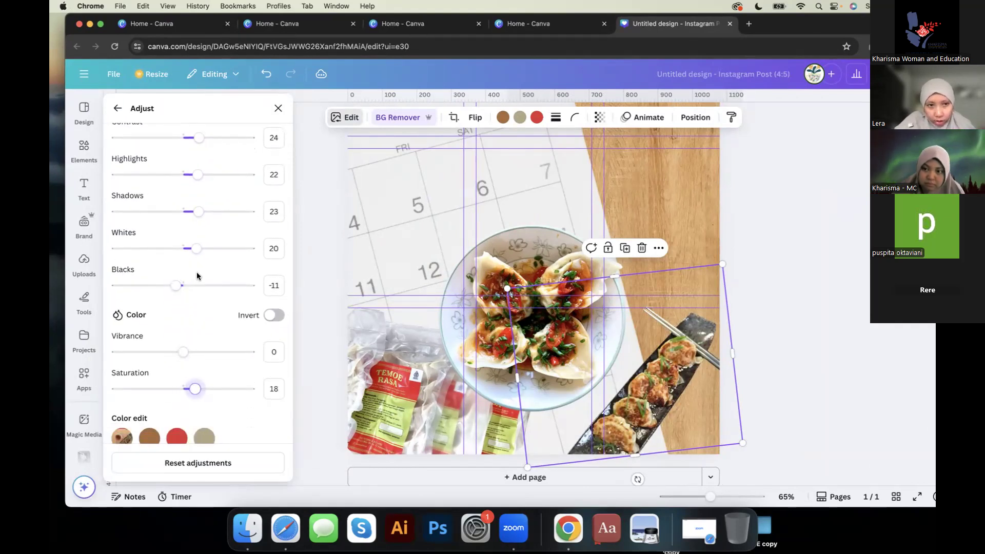
pyautogui.scroll(5, 198, 246)
pyautogui.moveTo(203, 208); pyautogui.dragTo(198, 210)
pyautogui.scroll(-3, 216, 330)
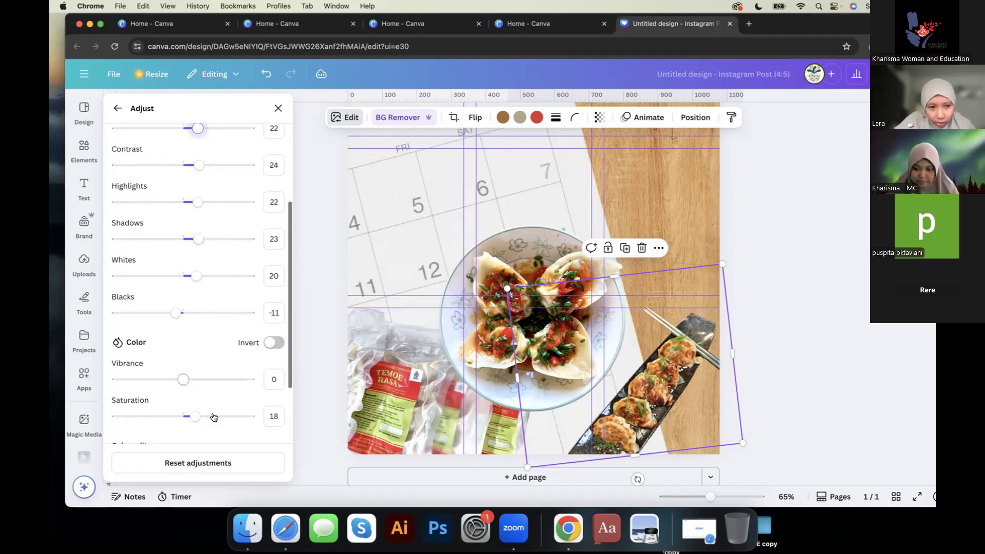
pyautogui.moveTo(195, 417); pyautogui.dragTo(191, 425)
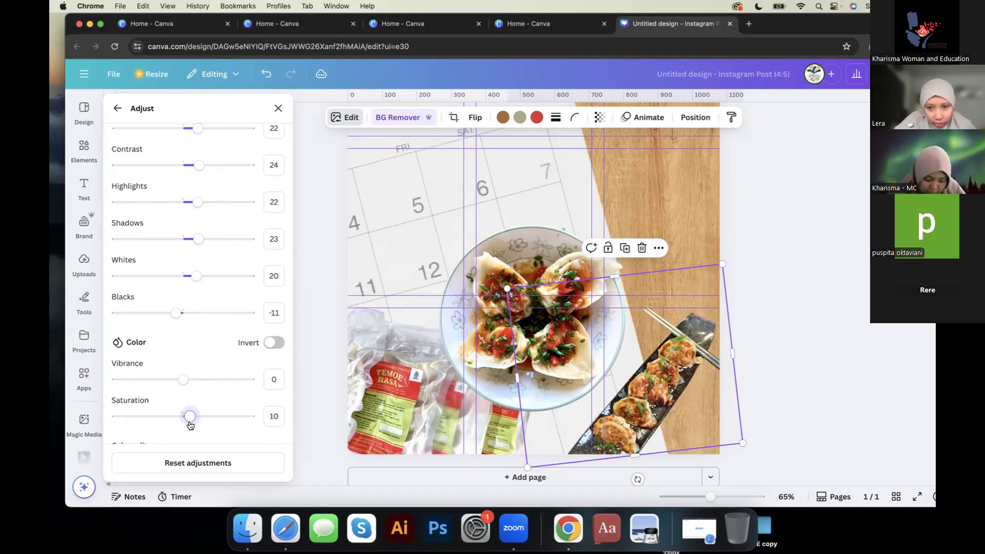
pyautogui.scroll(3, 205, 177)
pyautogui.moveTo(198, 264); pyautogui.dragTo(197, 264)
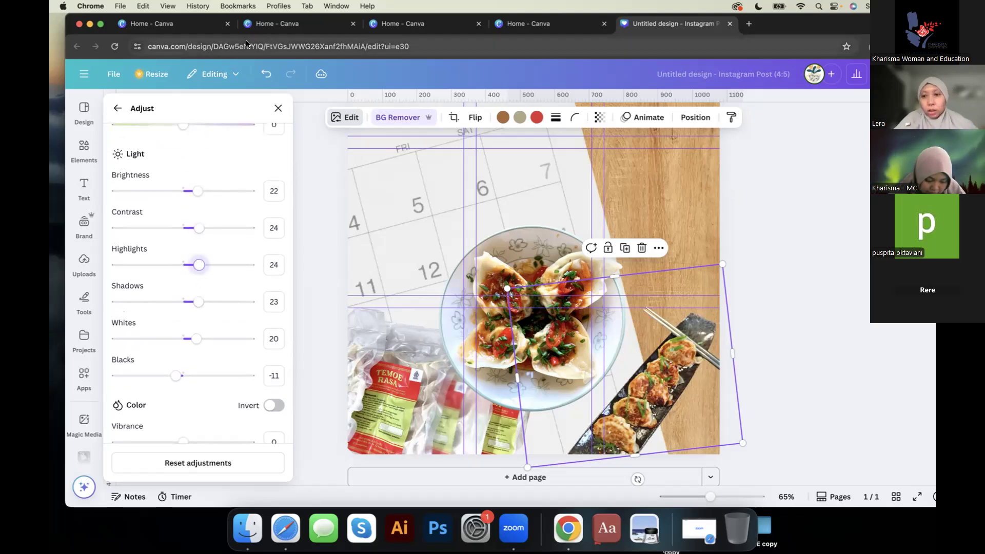
pyautogui.click(278, 108)
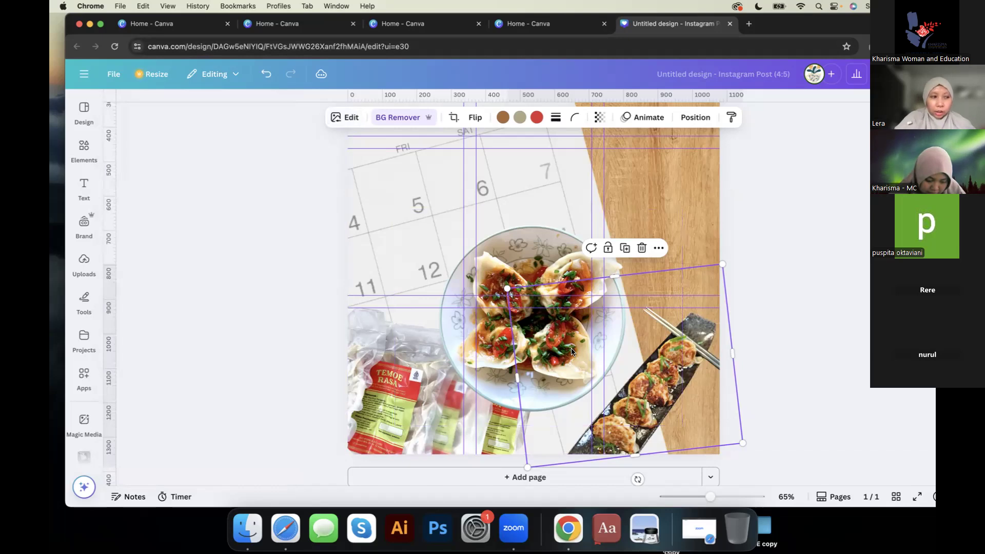
# Step: Find the red-and-pink "Let's party!" font combination and add it to the page
pyautogui.scroll(-3, 571, 350)
pyautogui.scroll(3, 707, 345)
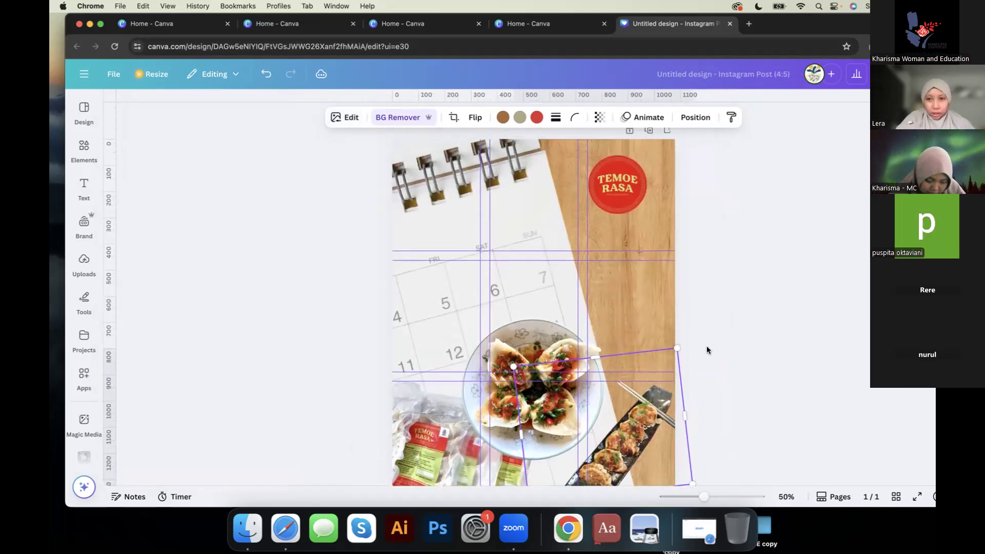
pyautogui.scroll(-1, 685, 245)
pyautogui.scroll(-2, 684, 246)
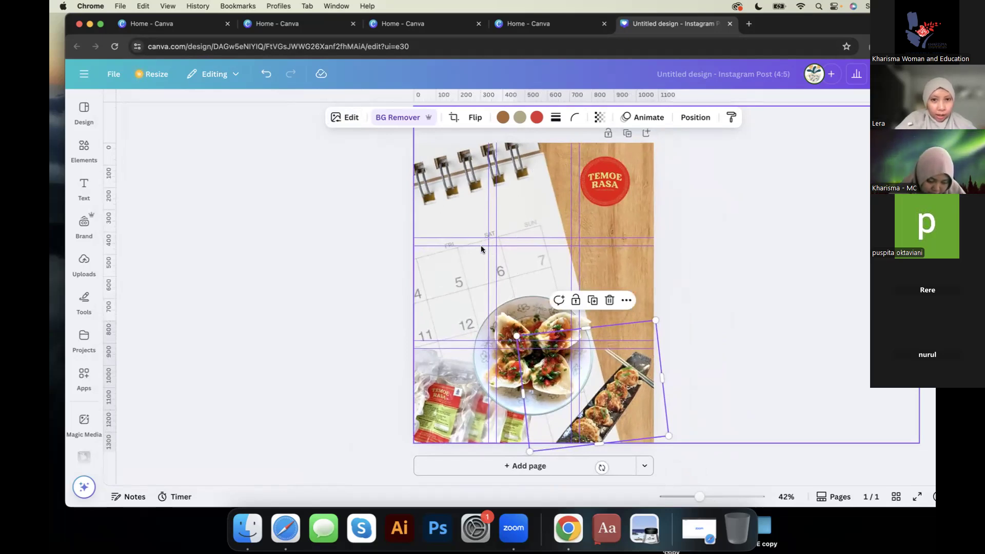
pyautogui.click(82, 184)
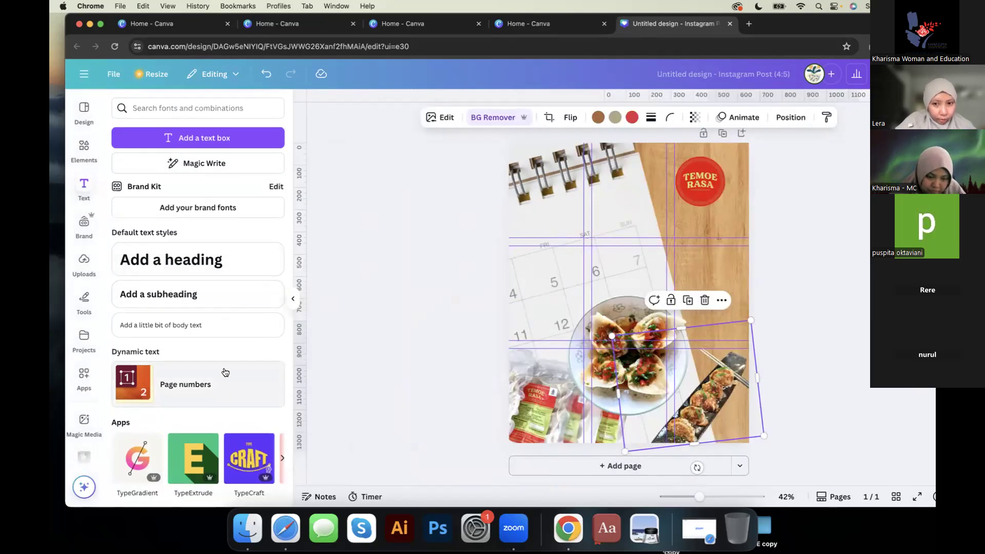
pyautogui.scroll(-5, 226, 370)
pyautogui.scroll(-12, 228, 364)
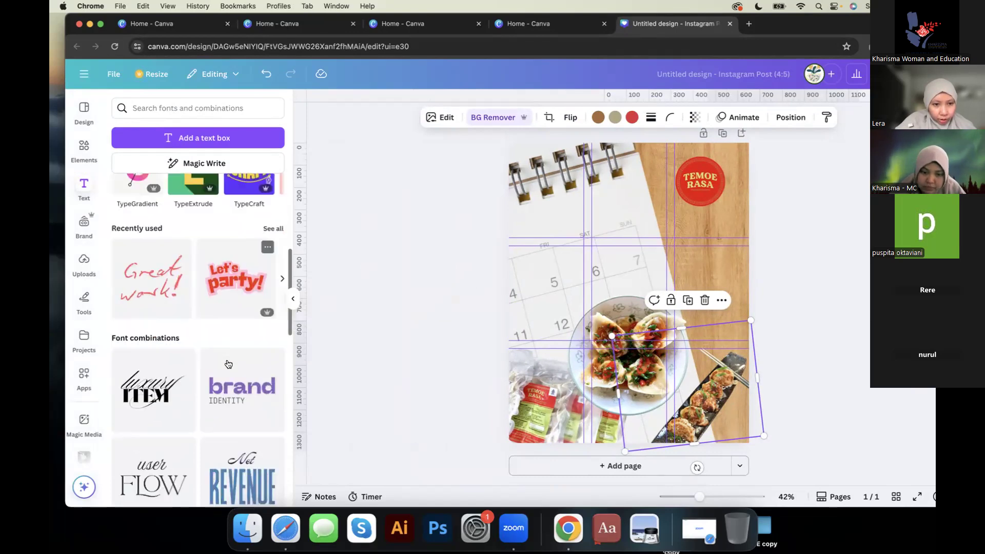
pyautogui.scroll(-7, 229, 364)
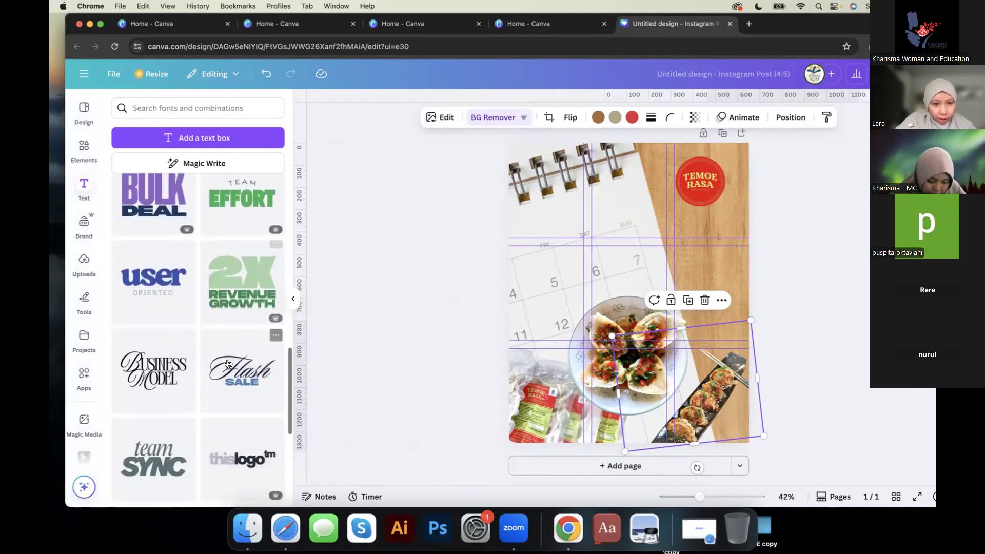
pyautogui.scroll(-6, 228, 363)
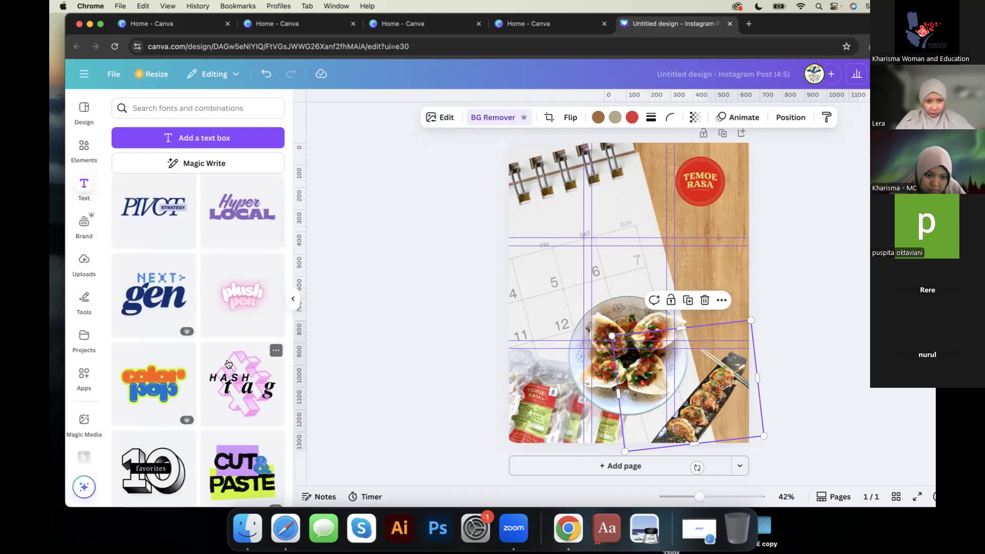
pyautogui.scroll(-4, 228, 365)
pyautogui.scroll(-5, 229, 364)
pyautogui.scroll(-5, 228, 364)
pyautogui.scroll(-5, 228, 365)
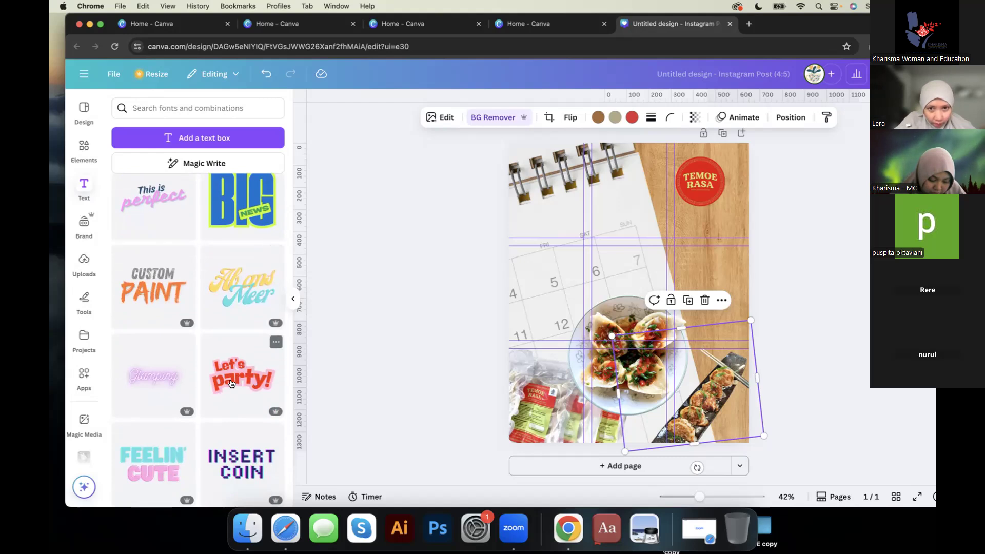
pyautogui.click(230, 383)
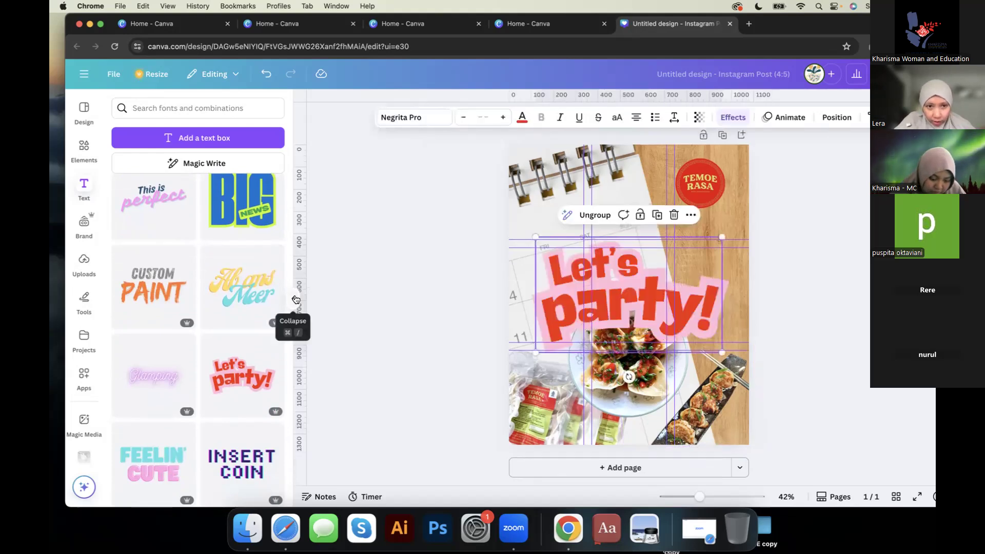
# Step: Move the "Let's party!" text group up over the calendar, above the round plate
pyautogui.click(293, 299)
pyautogui.moveTo(565, 296); pyautogui.dragTo(552, 275)
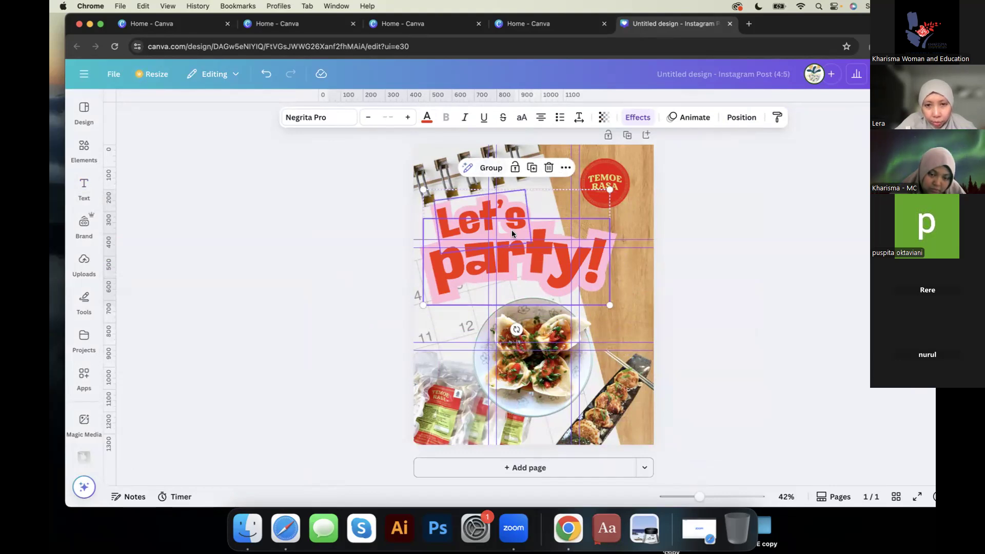
pyautogui.click(344, 229)
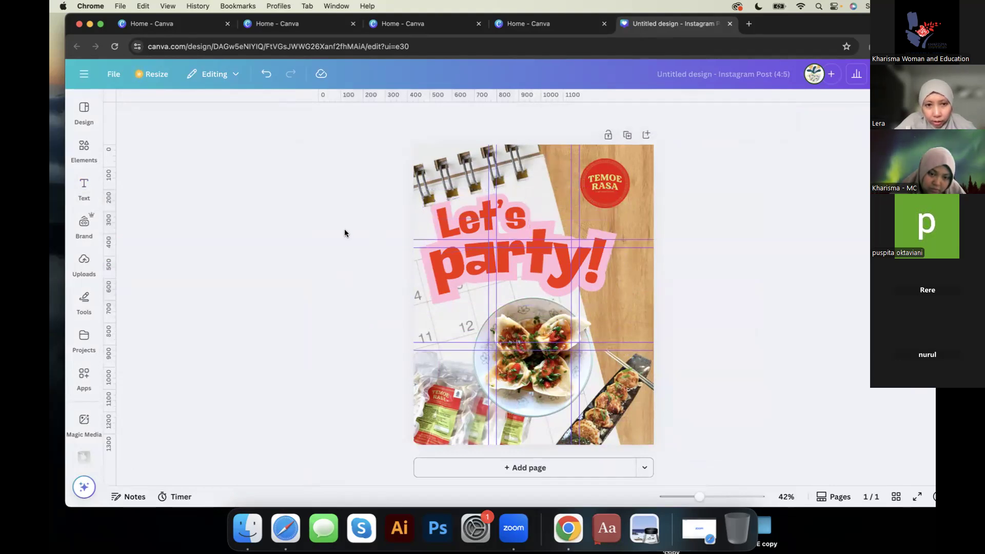
# Step: Replace the headline's "Let's" text with "Open"
pyautogui.click(462, 226)
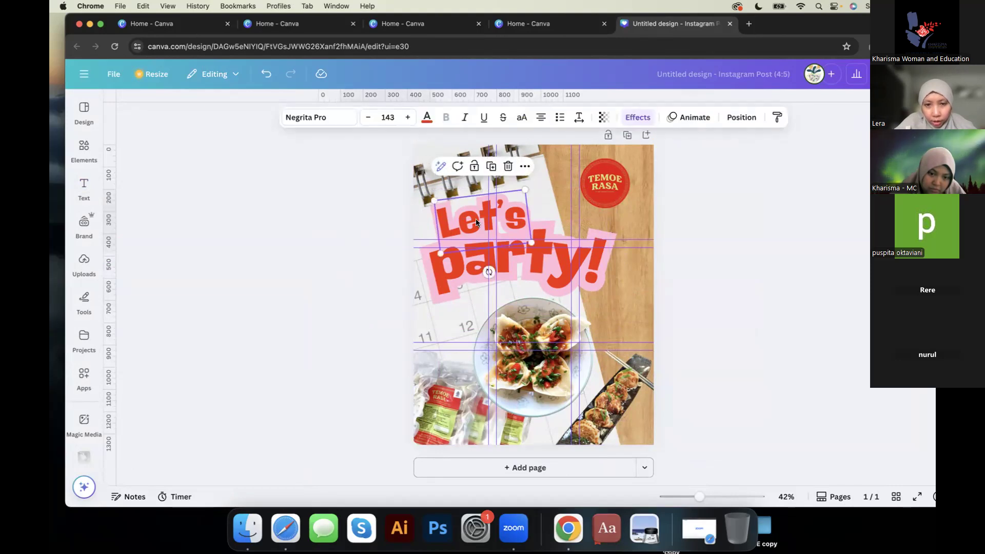
pyautogui.click(476, 222)
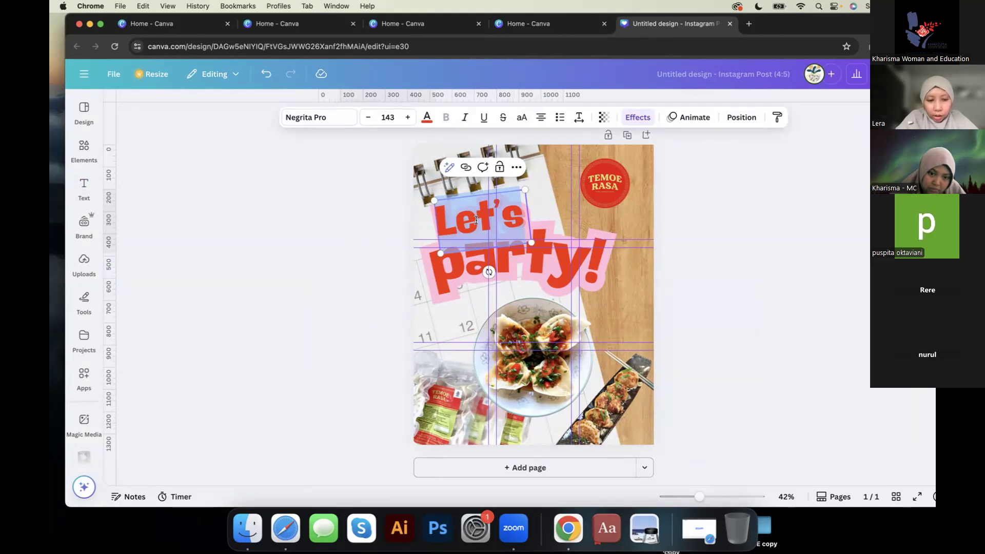
pyautogui.write('Open')
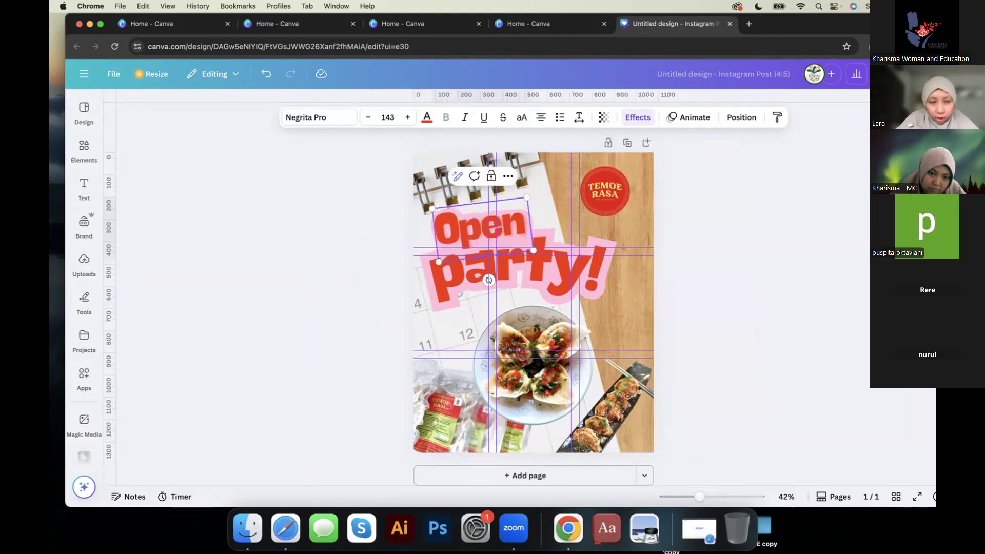
# Step: Replace the headline's "party!" text with "Order"
pyautogui.click(518, 271)
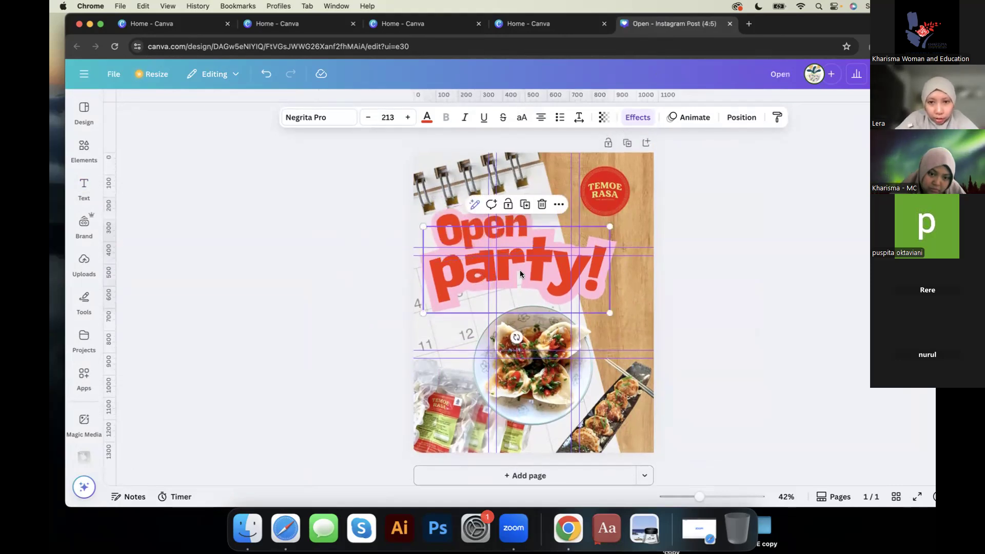
pyautogui.doubleClick(518, 267)
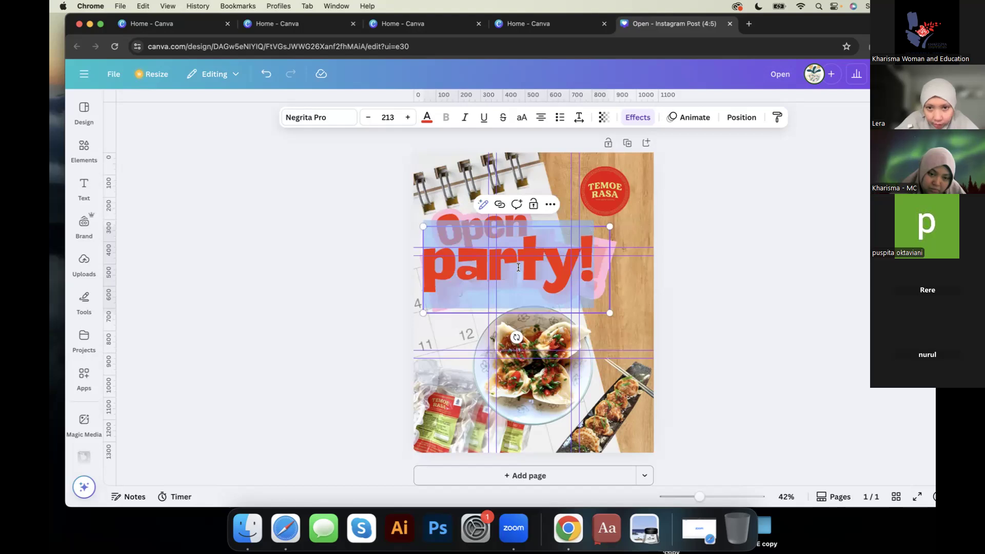
pyautogui.write('O')
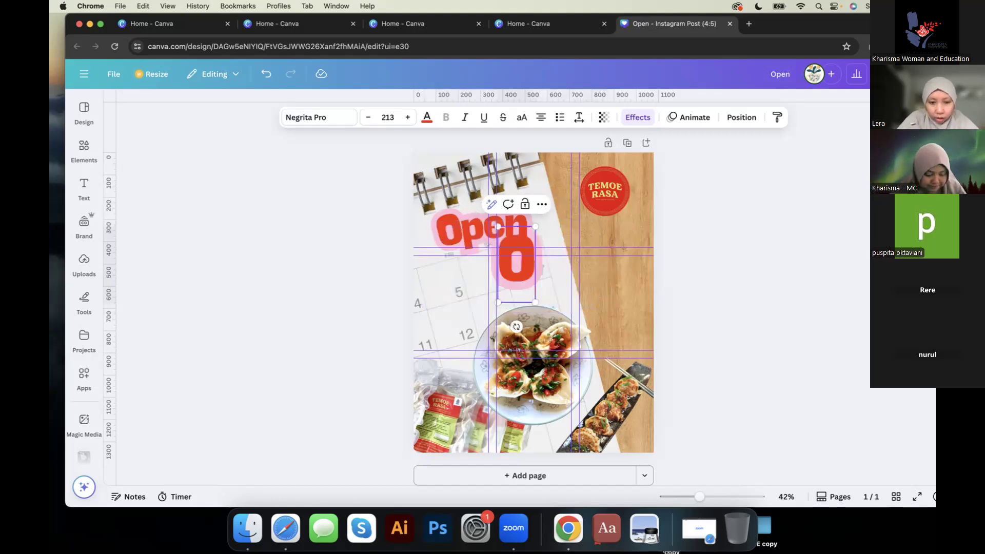
pyautogui.write('rder')
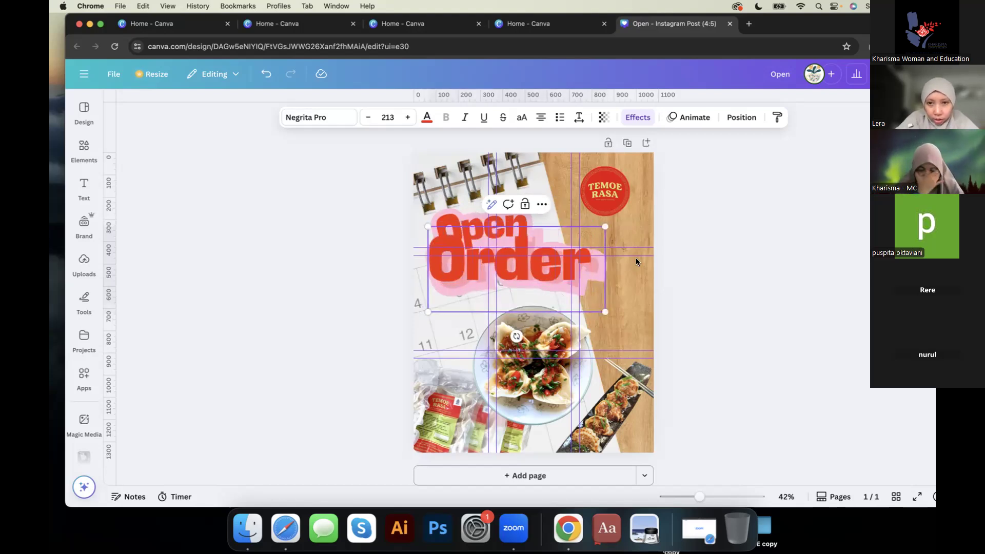
pyautogui.click(699, 271)
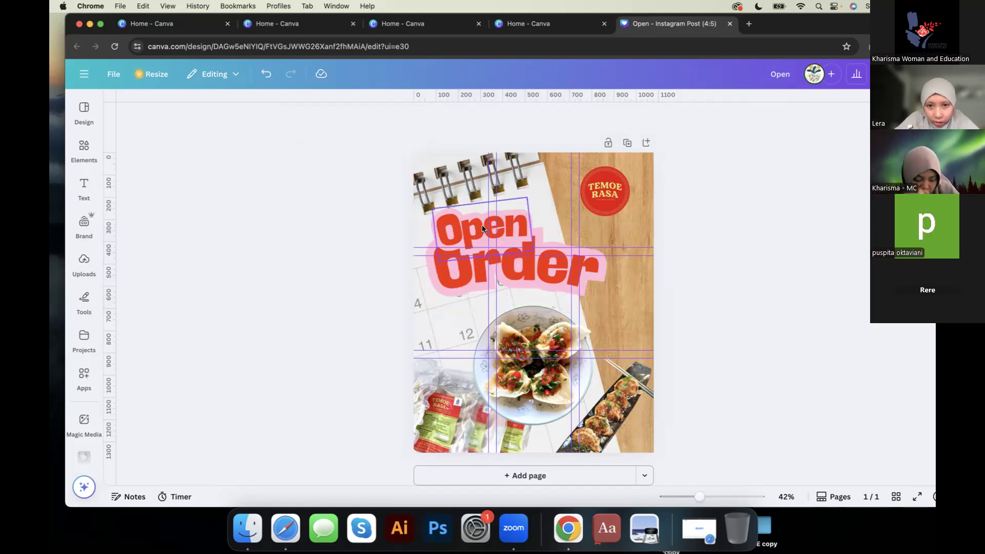
# Step: Move "Open" slightly up and to the right, and shift "Order" up and left so it sits closely beneath it
pyautogui.click(495, 229)
pyautogui.moveTo(495, 230); pyautogui.dragTo(499, 221)
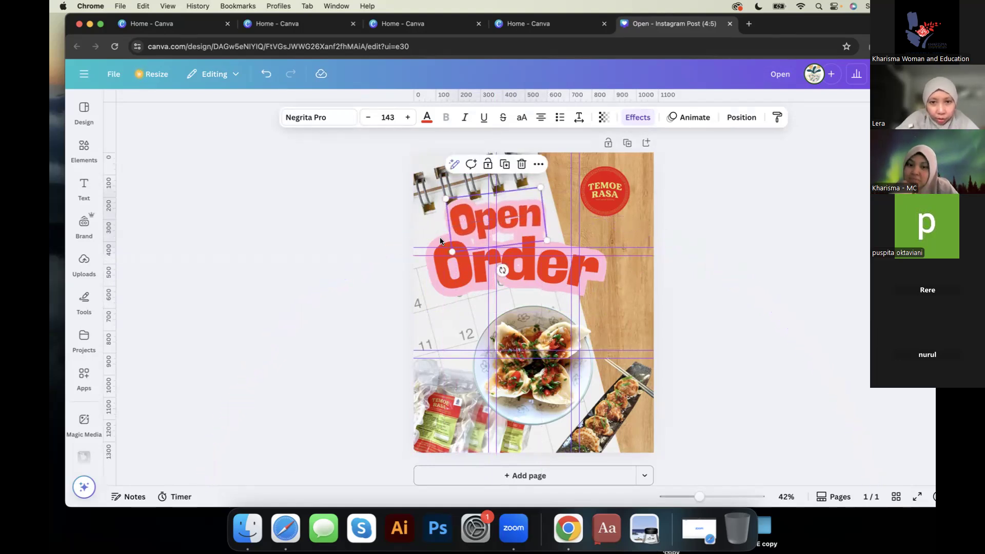
pyautogui.click(551, 264)
pyautogui.moveTo(549, 264); pyautogui.dragTo(541, 257)
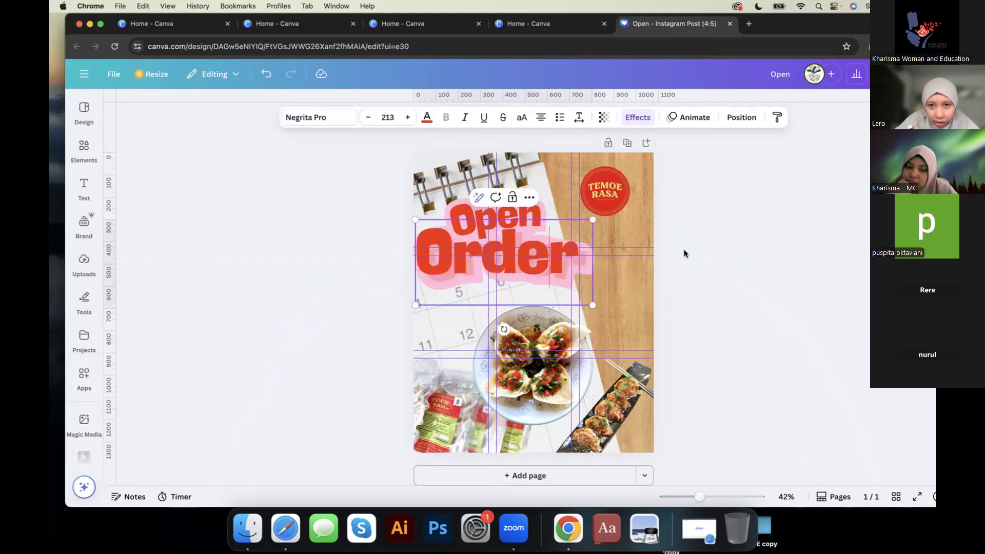
pyautogui.click(741, 250)
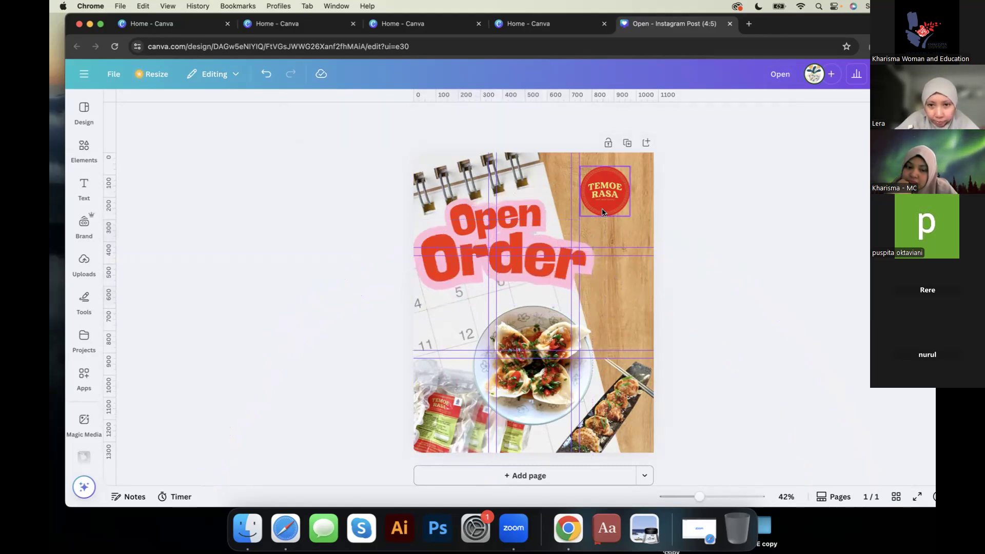
# Step: Shrink the headline word "Order" to font size 186 and shift it left and slightly down beneath "Open"
pyautogui.click(559, 271)
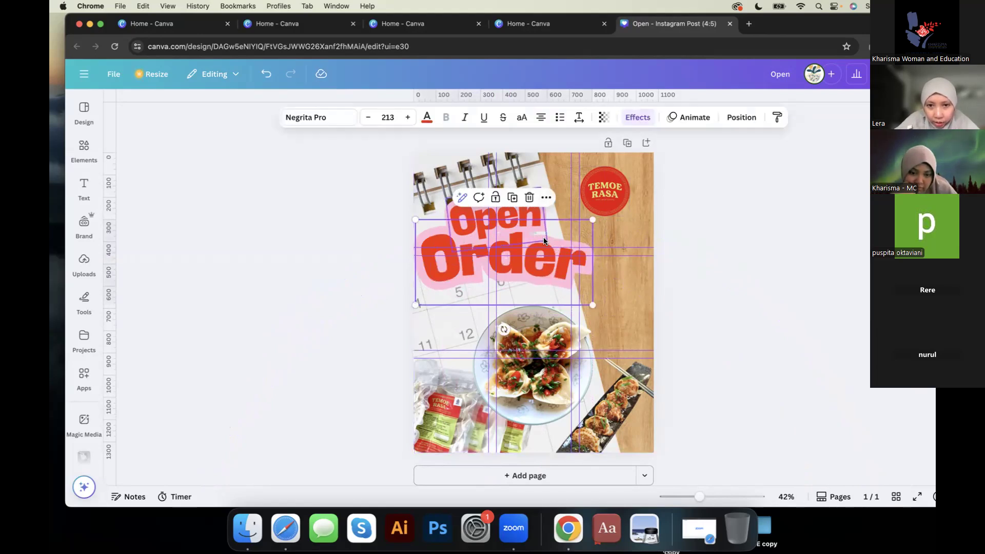
pyautogui.click(741, 257)
pyautogui.click(520, 264)
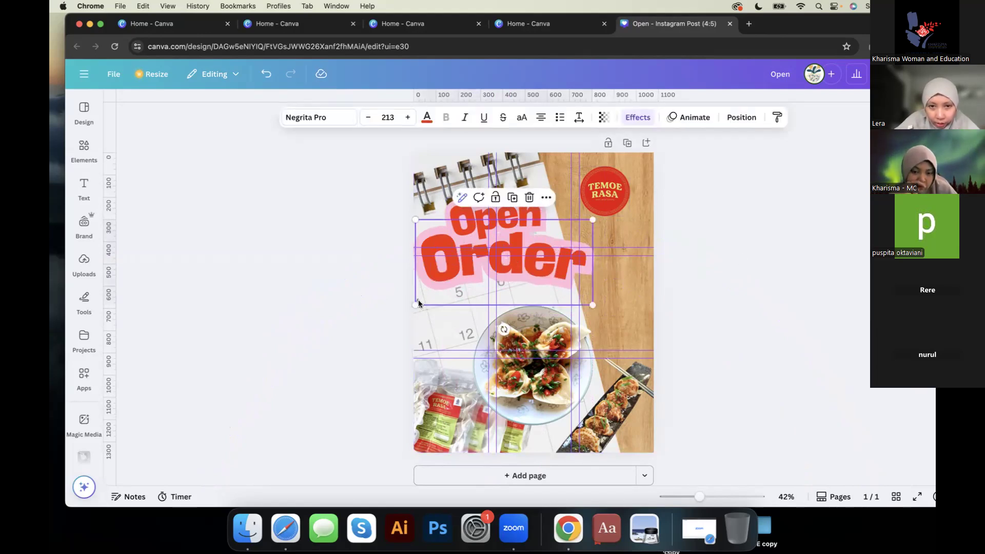
pyautogui.moveTo(415, 303); pyautogui.dragTo(438, 294)
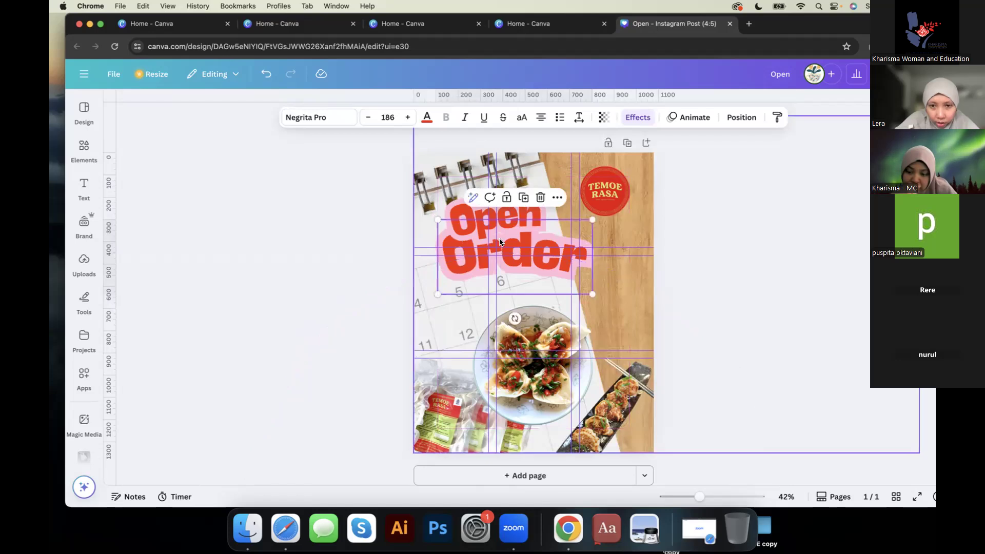
pyautogui.moveTo(555, 257); pyautogui.dragTo(538, 258)
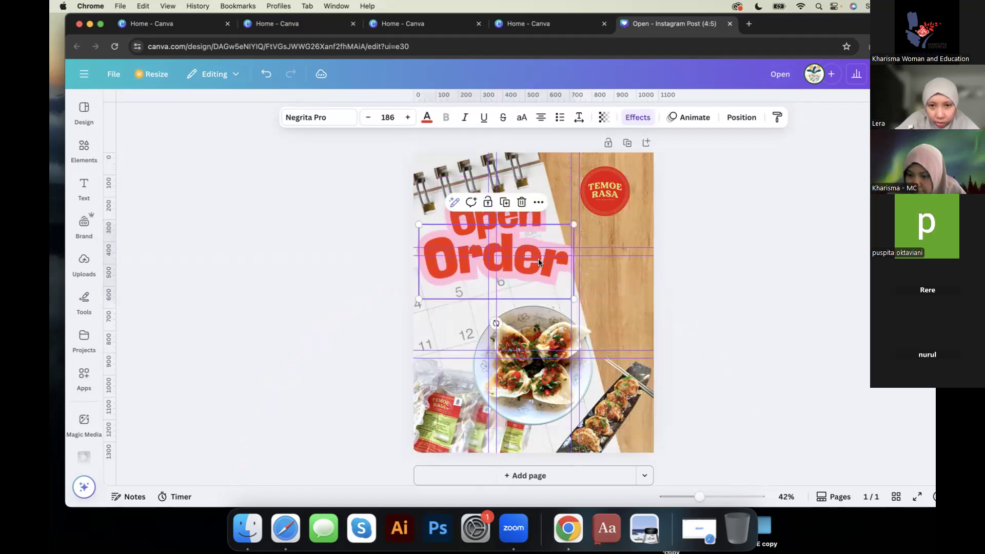
pyautogui.click(684, 255)
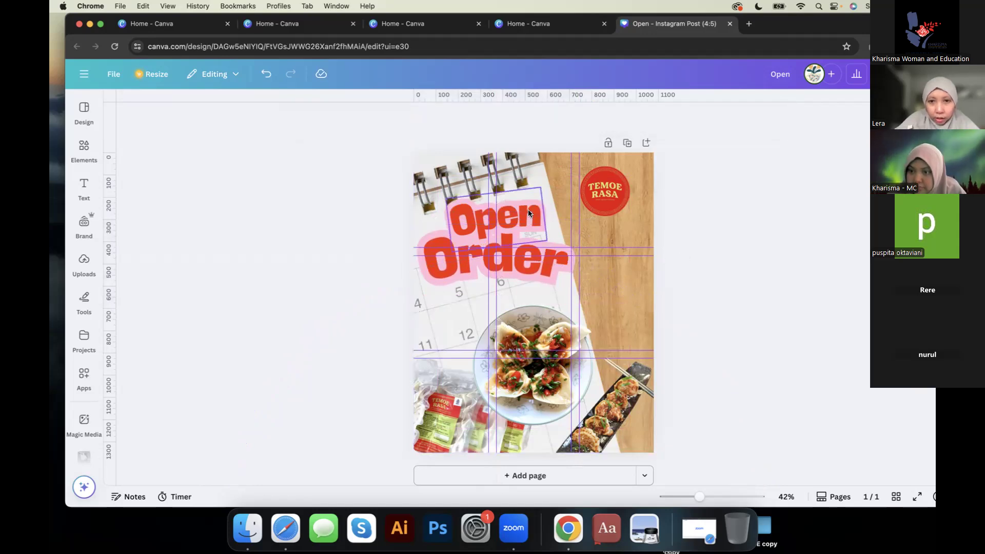
# Step: Fine-tune the position of "Order" beneath "Open" with small vertical and horizontal nudges
pyautogui.click(528, 209)
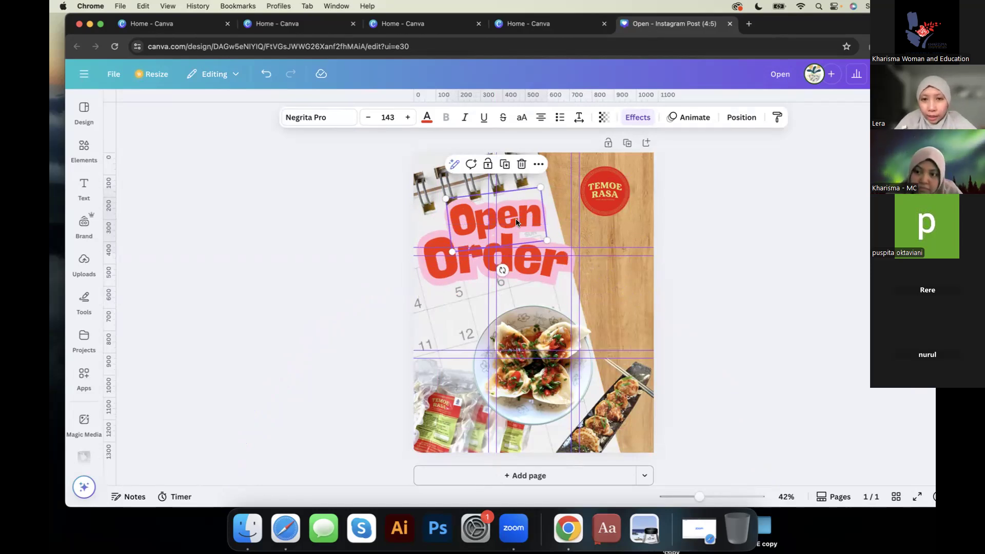
pyautogui.click(719, 258)
pyautogui.scroll(2, 532, 267)
pyautogui.scroll(6, 435, 271)
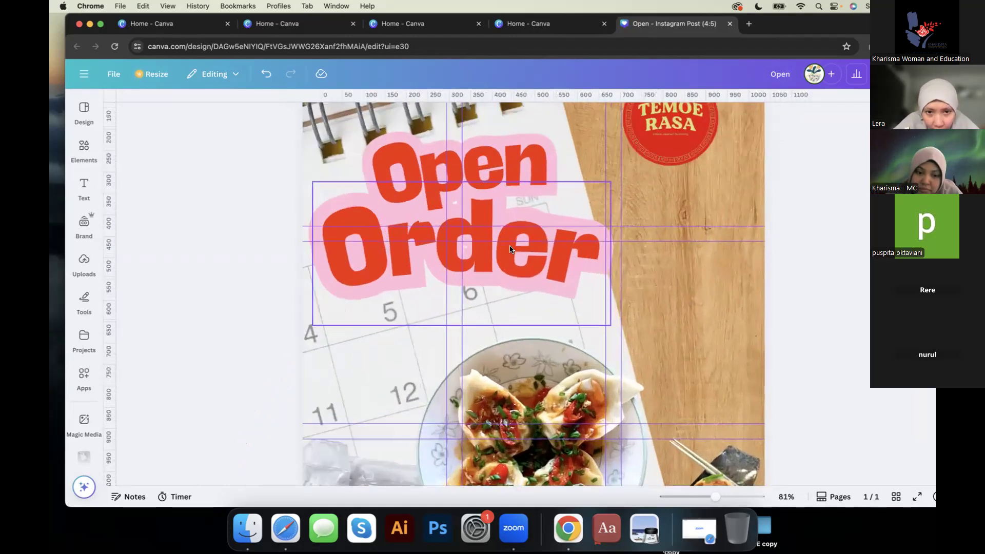
pyautogui.click(510, 245)
pyautogui.press('Down')
pyautogui.press('Down')
pyautogui.press('Down')
pyautogui.press('Down')
pyautogui.press('Down')
pyautogui.press('Down')
pyautogui.press('Down')
pyautogui.press('Down')
pyautogui.press('Up')
pyautogui.press('Up')
pyautogui.press('Up')
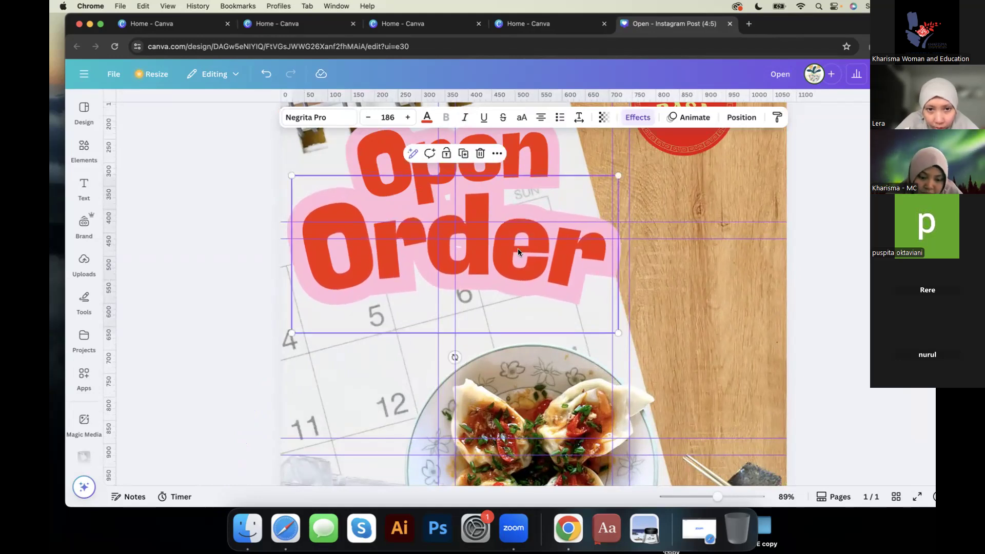
pyautogui.press('Left')
pyautogui.press('Left')
pyautogui.press('Left')
pyautogui.press('Left')
pyautogui.press('Left')
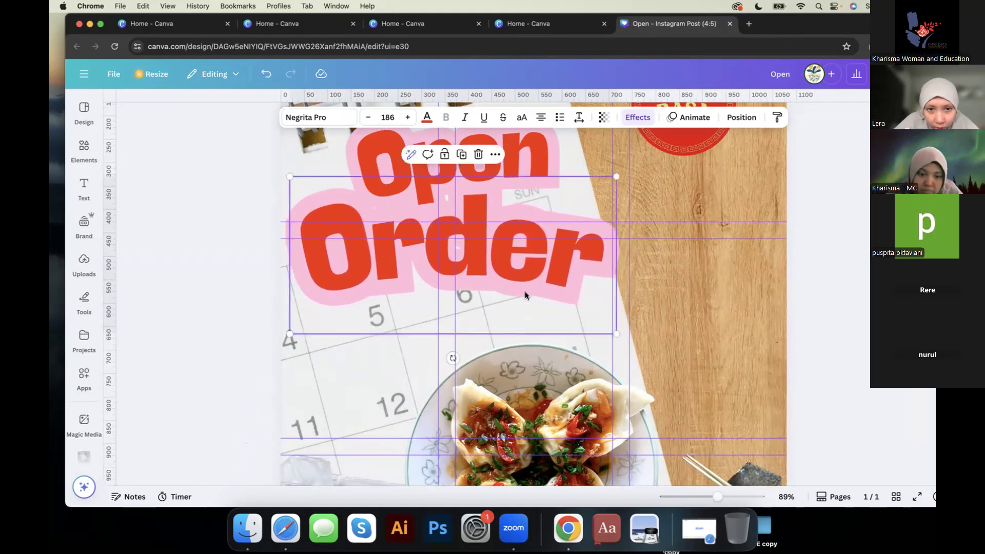
pyautogui.moveTo(527, 296)
pyautogui.mouseDown()
pyautogui.moveTo(543, 294)
pyautogui.moveTo(529, 292)
pyautogui.mouseUp()
# Step: Reduce "Open" to font size 139 and "Order" to 176, moving "Order" slightly left and down to stay centred beneath it
pyautogui.click(522, 161)
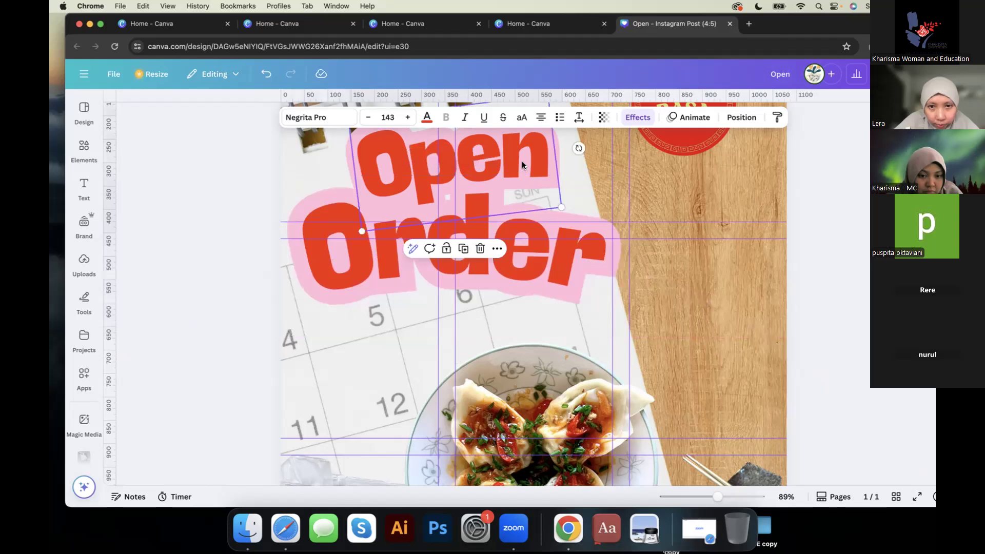
pyautogui.moveTo(364, 230); pyautogui.dragTo(366, 224)
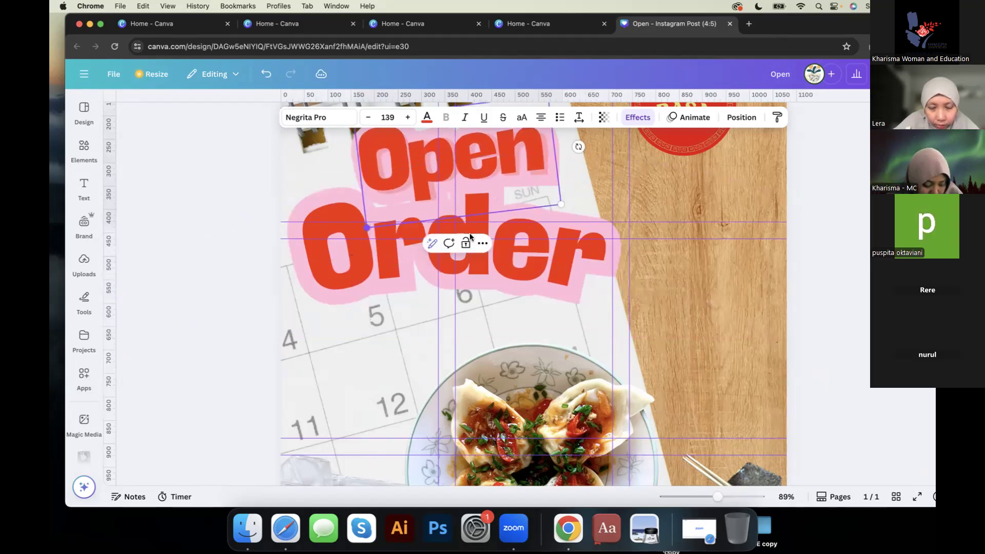
pyautogui.click(511, 252)
pyautogui.moveTo(290, 334); pyautogui.dragTo(310, 324)
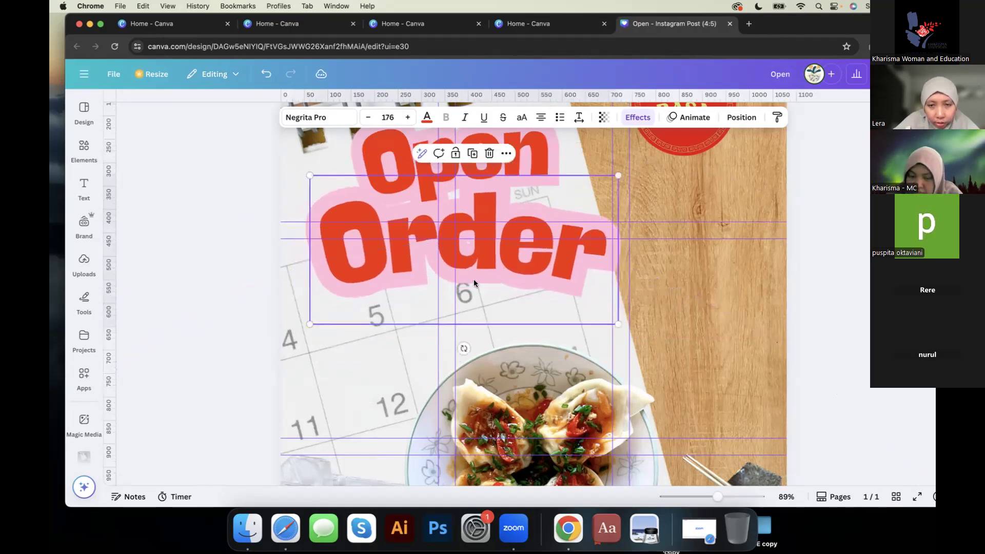
pyautogui.moveTo(571, 231); pyautogui.dragTo(566, 234)
pyautogui.scroll(-2, 566, 234)
pyautogui.scroll(-3, 566, 234)
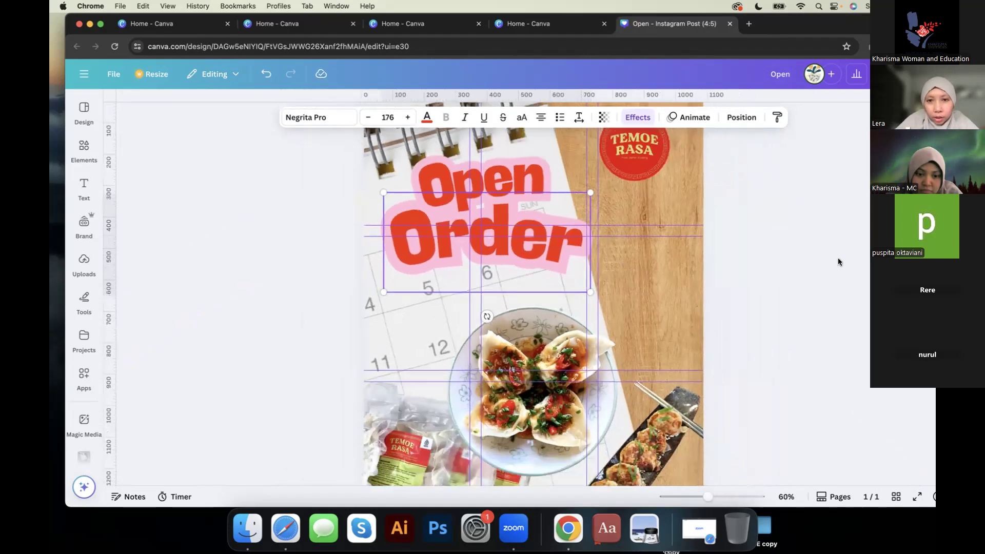
# Step: Group the headline words "Open" and "Order" together
pyautogui.click(493, 185)
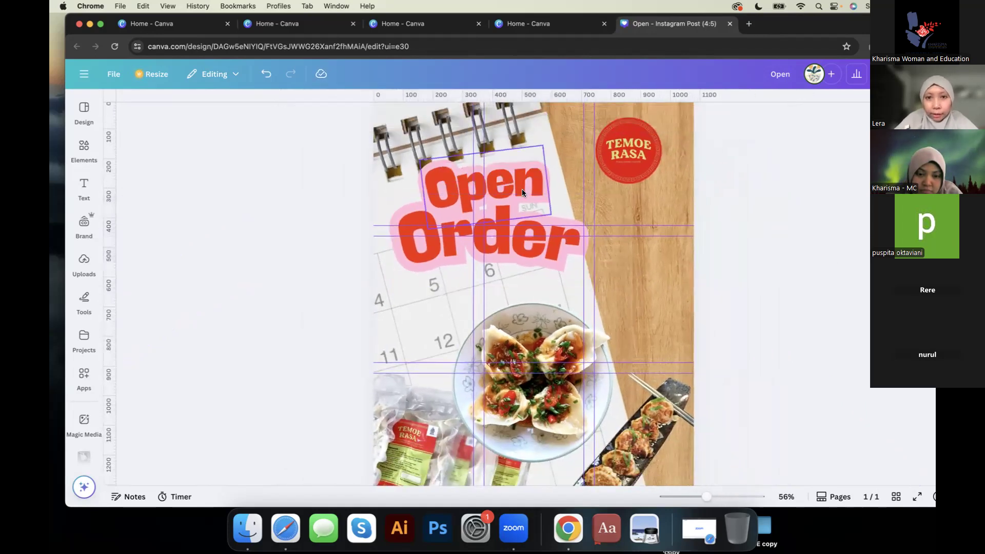
pyautogui.click(512, 178)
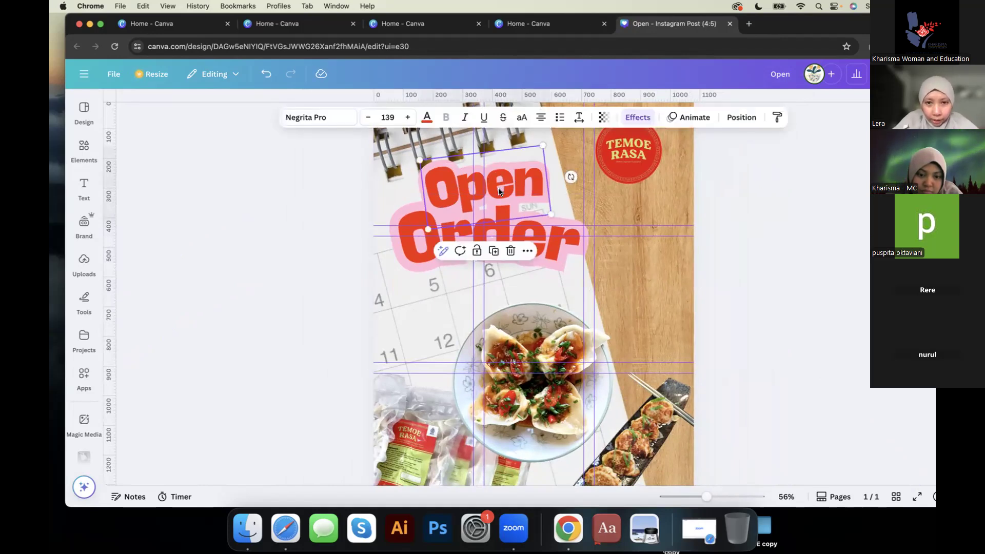
pyautogui.click(698, 219)
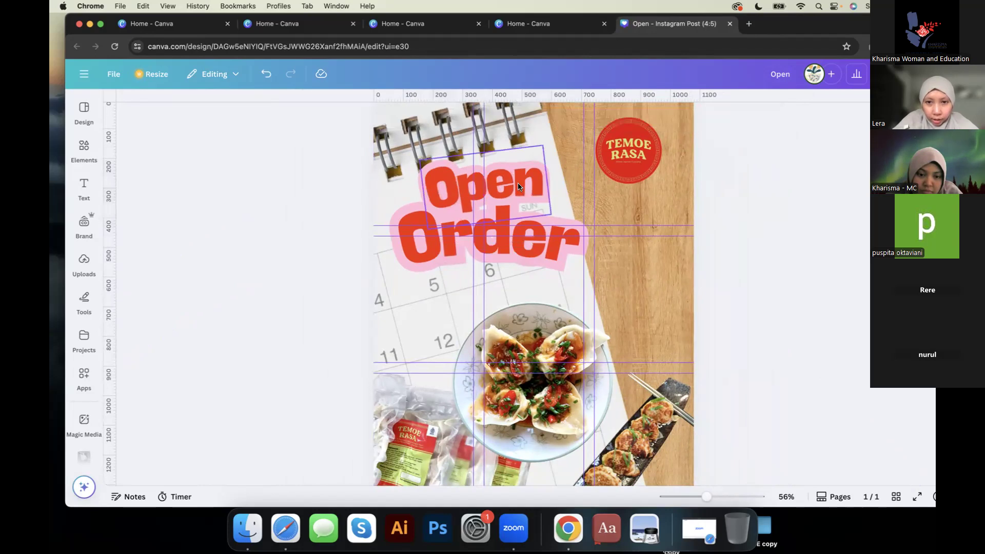
pyautogui.click(519, 187)
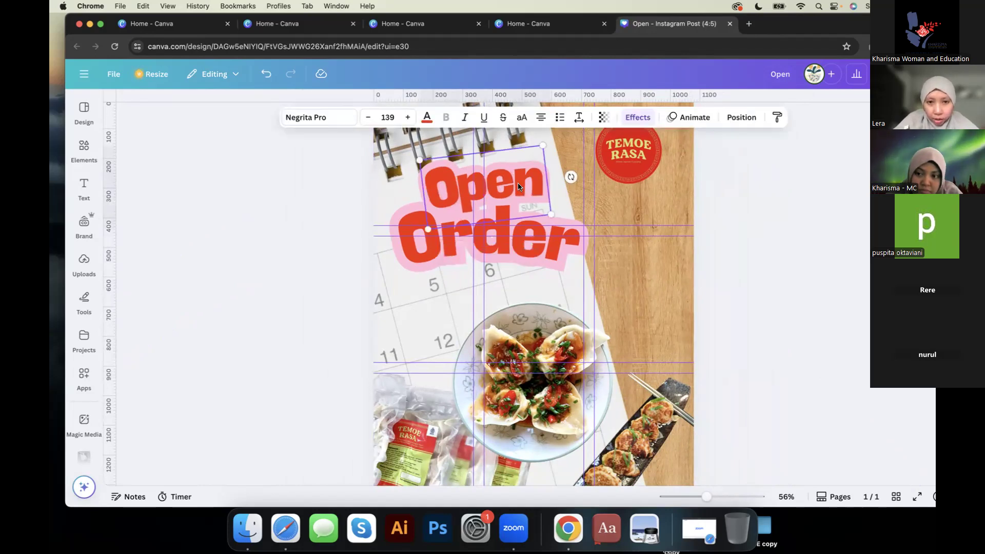
pyautogui.keyDown('shift'); pyautogui.click(540, 252); pyautogui.keyUp('shift')
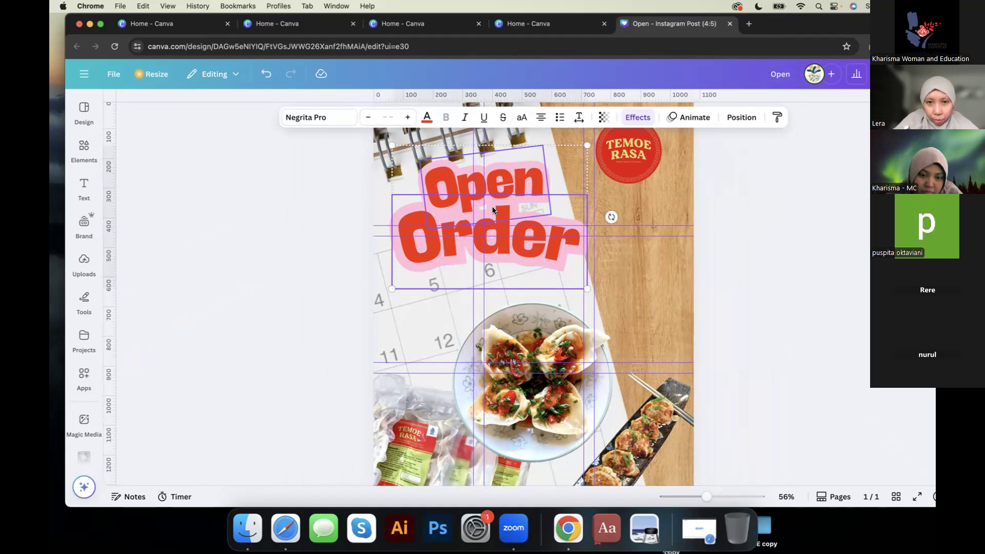
pyautogui.scroll(-3, 501, 231)
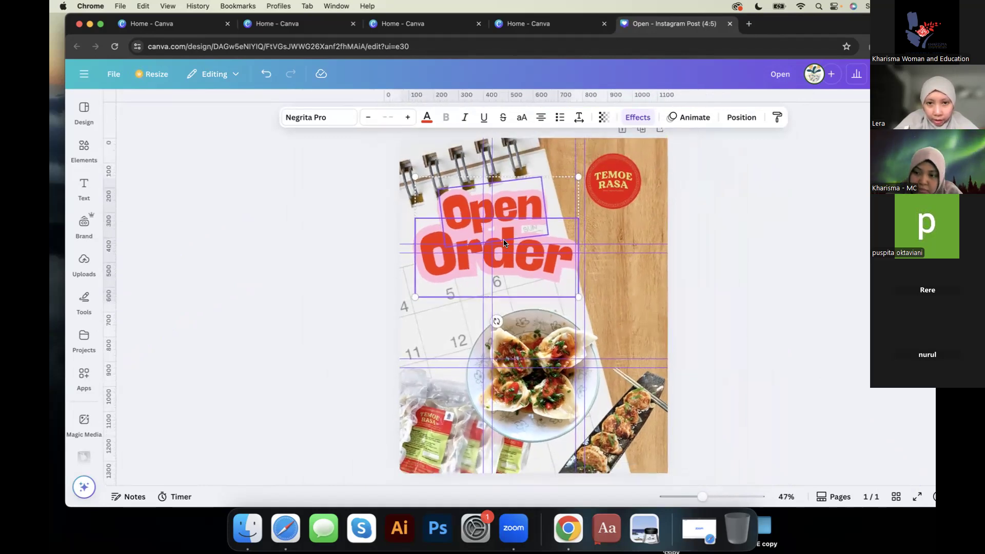
pyautogui.scroll(4, 504, 242)
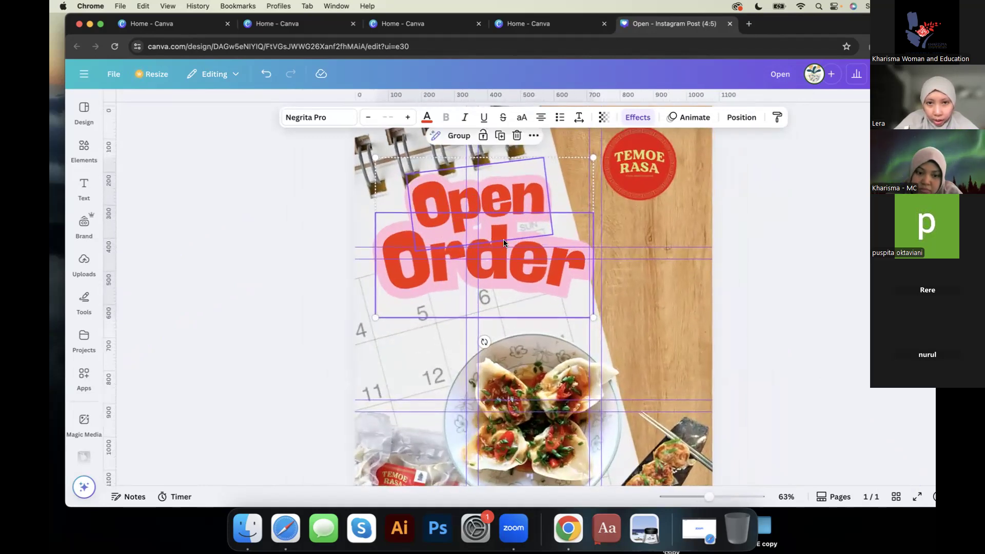
pyautogui.scroll(-2, 503, 239)
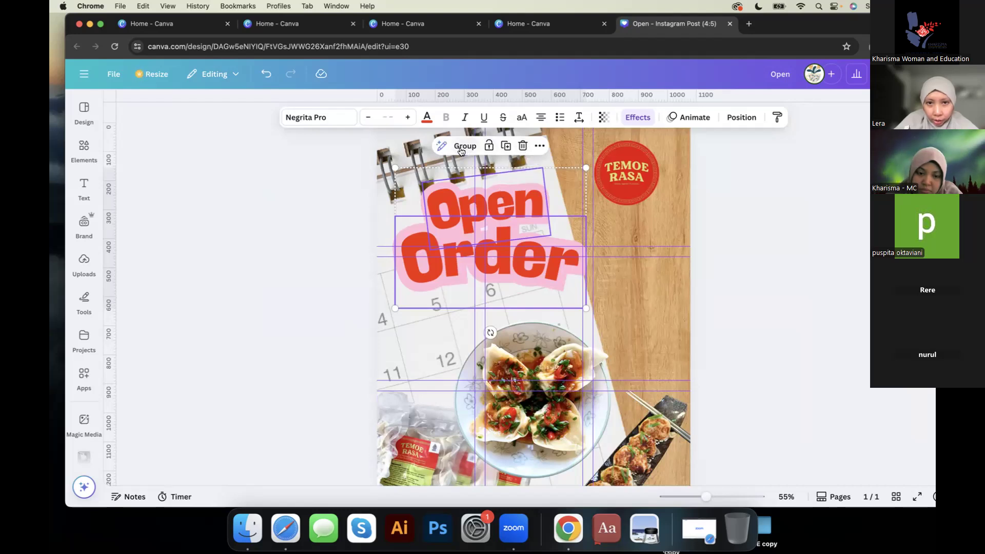
pyautogui.click(462, 147)
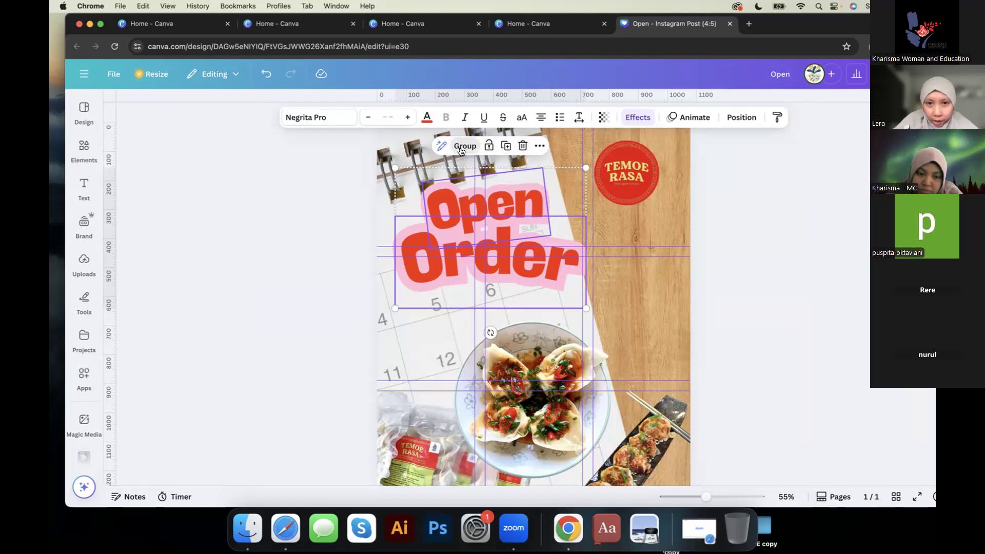
# Step: Scale the headline group down until "Open" is font size 132, and move the group slightly up and left
pyautogui.click(518, 205)
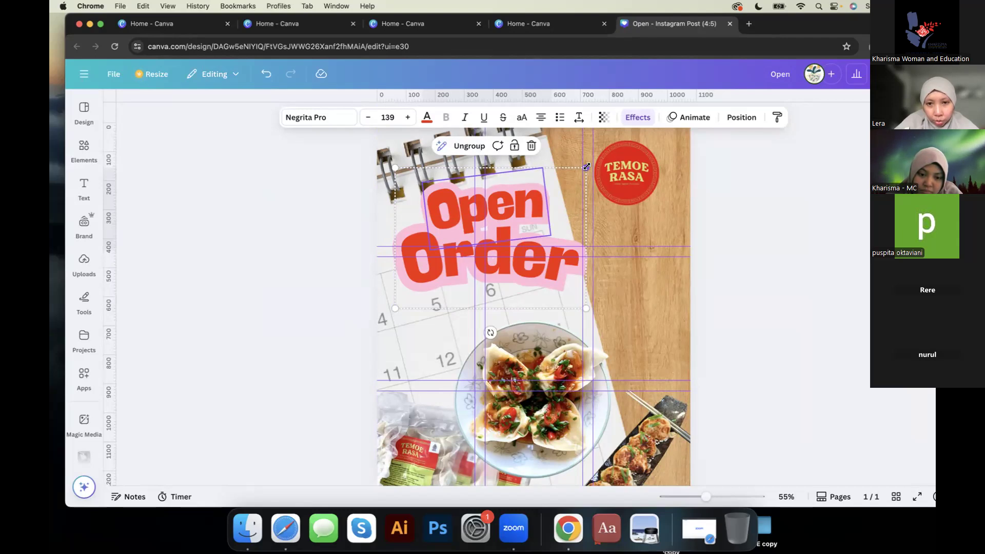
pyautogui.moveTo(512, 196); pyautogui.dragTo(577, 156)
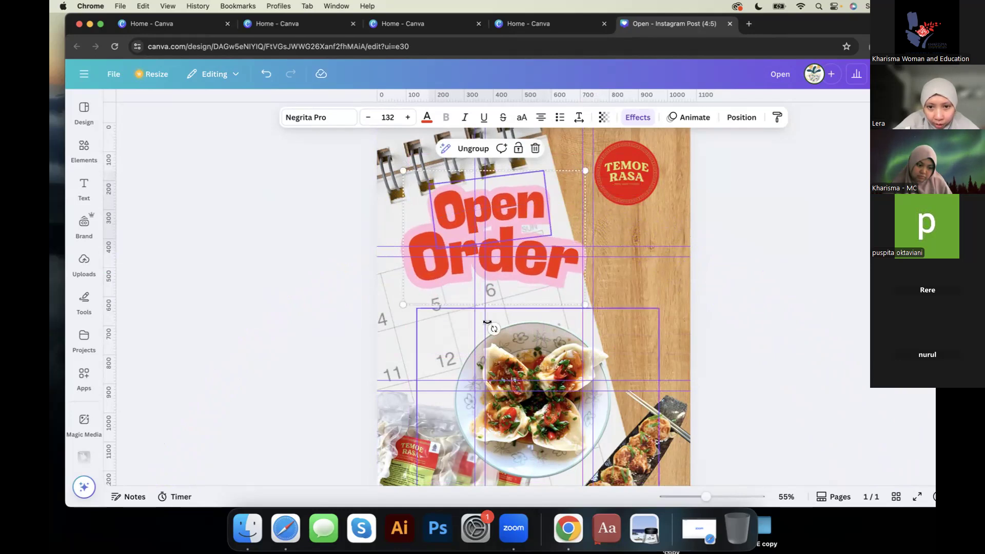
pyautogui.moveTo(493, 329); pyautogui.dragTo(493, 352)
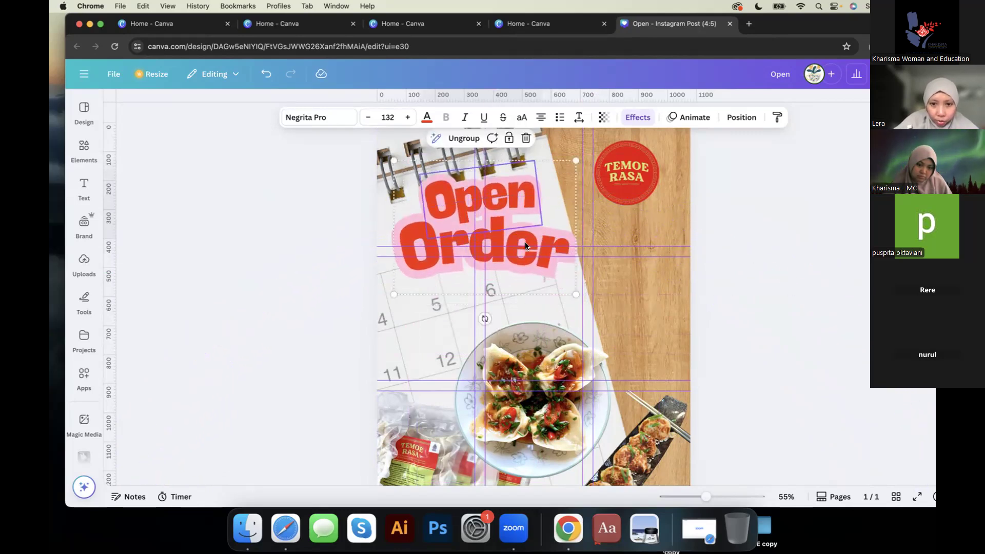
# Step: Nudge the headline group a little higher on the calendar and rotate it slightly counterclockwise
pyautogui.scroll(-2, 525, 244)
pyautogui.scroll(-1, 681, 249)
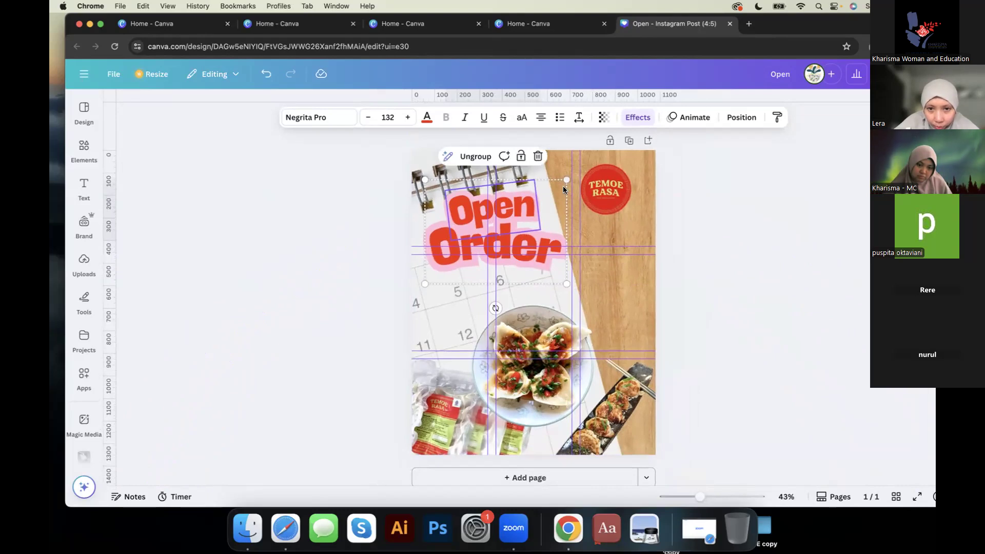
pyautogui.moveTo(519, 242); pyautogui.dragTo(518, 240)
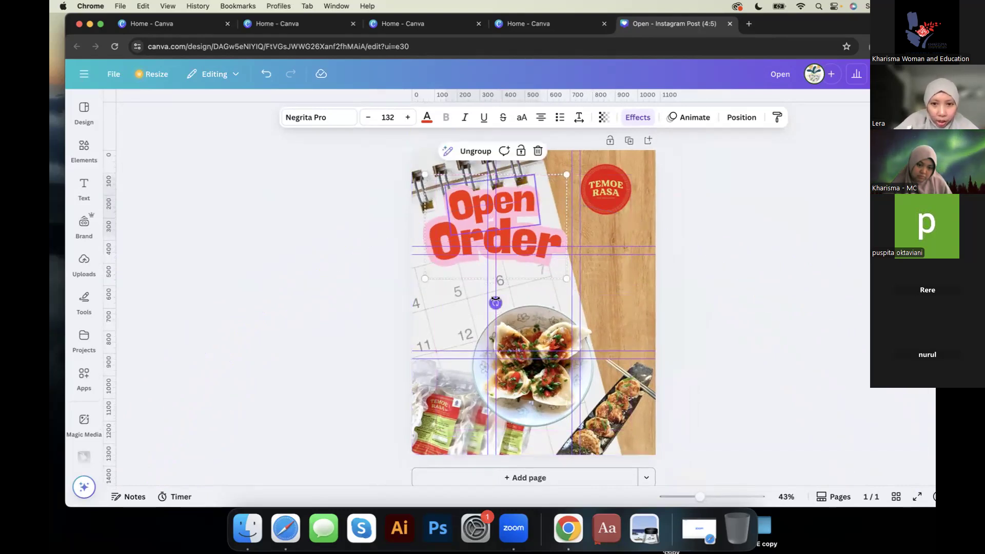
pyautogui.moveTo(495, 300); pyautogui.dragTo(503, 300)
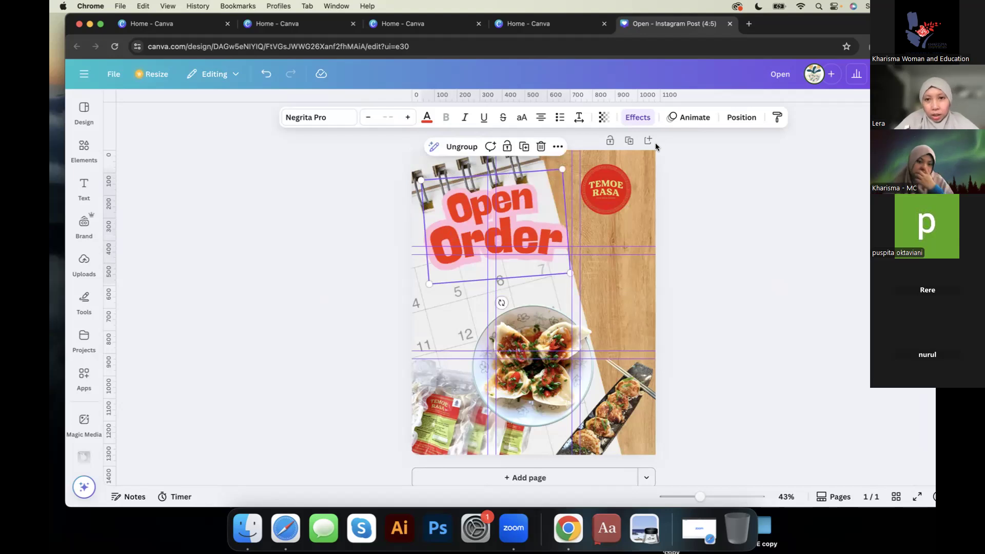
# Step: Ungroup the tilted "Open Order" headline into separate text elements
pyautogui.scroll(1, 494, 234)
pyautogui.scroll(5, 493, 234)
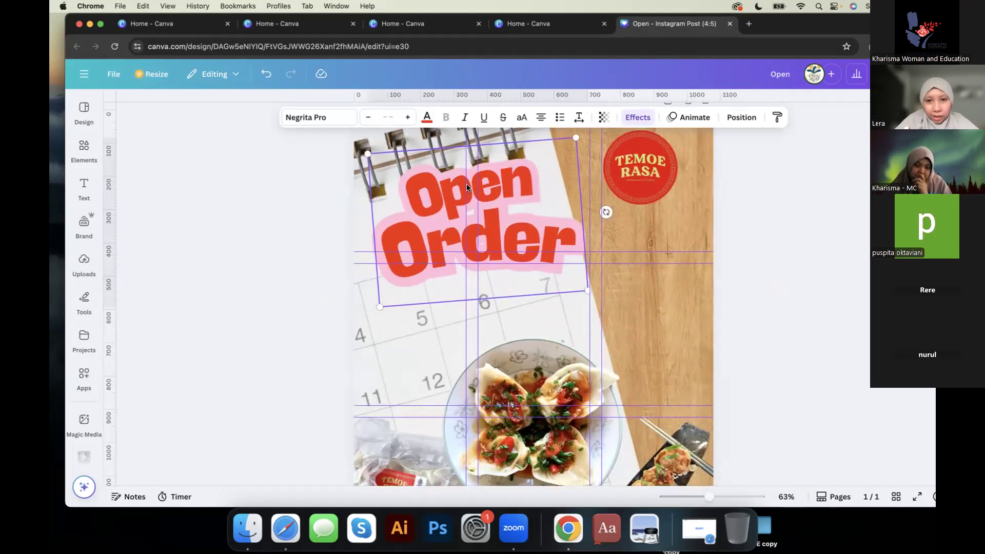
pyautogui.scroll(2, 510, 148)
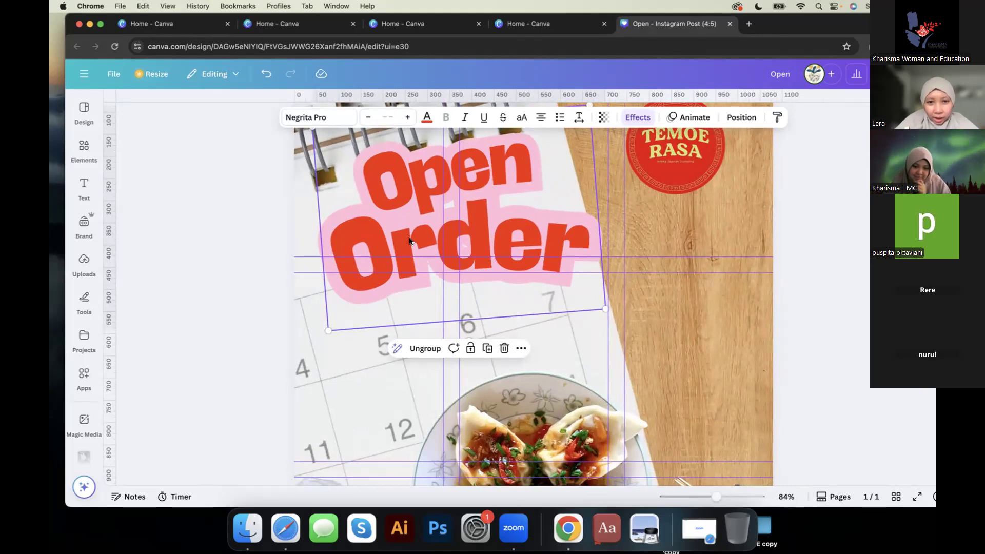
pyautogui.scroll(-2, 420, 246)
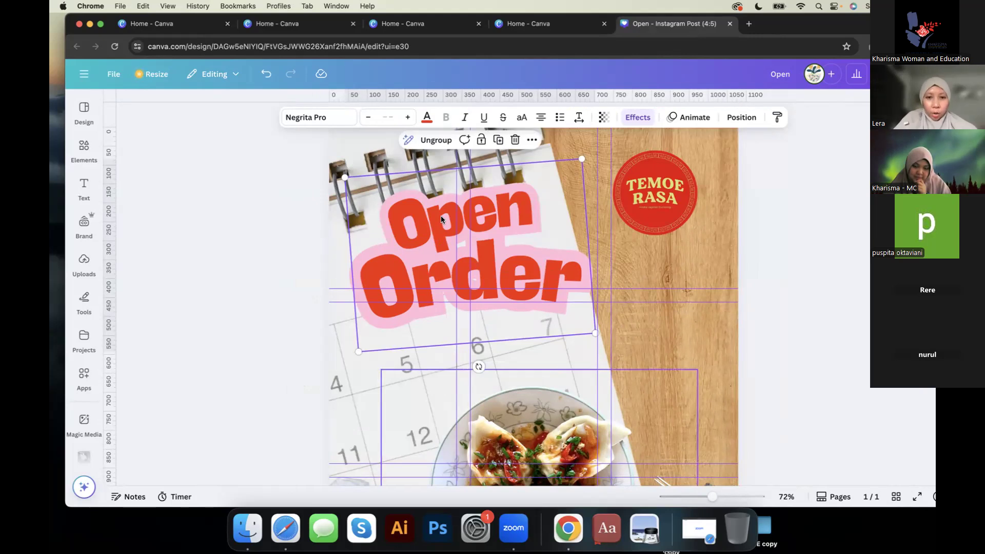
pyautogui.click(436, 140)
pyautogui.click(225, 238)
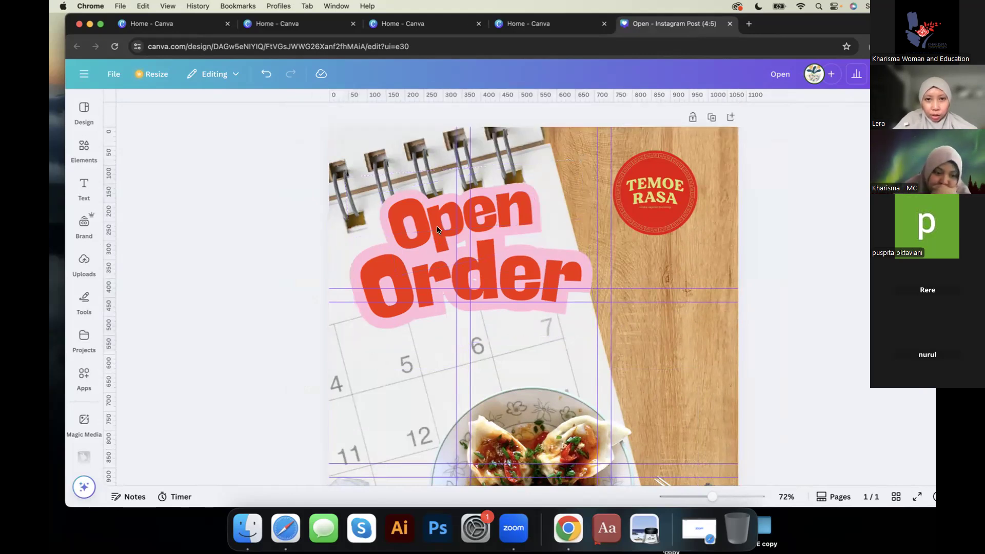
# Step: Change the text color of "Open" to white (#ffffff)
pyautogui.click(432, 215)
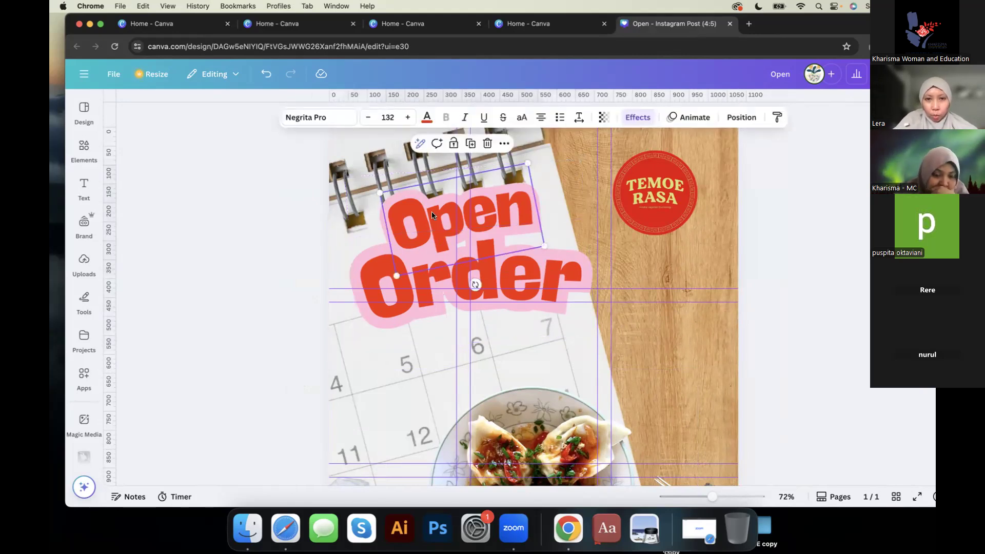
pyautogui.click(427, 119)
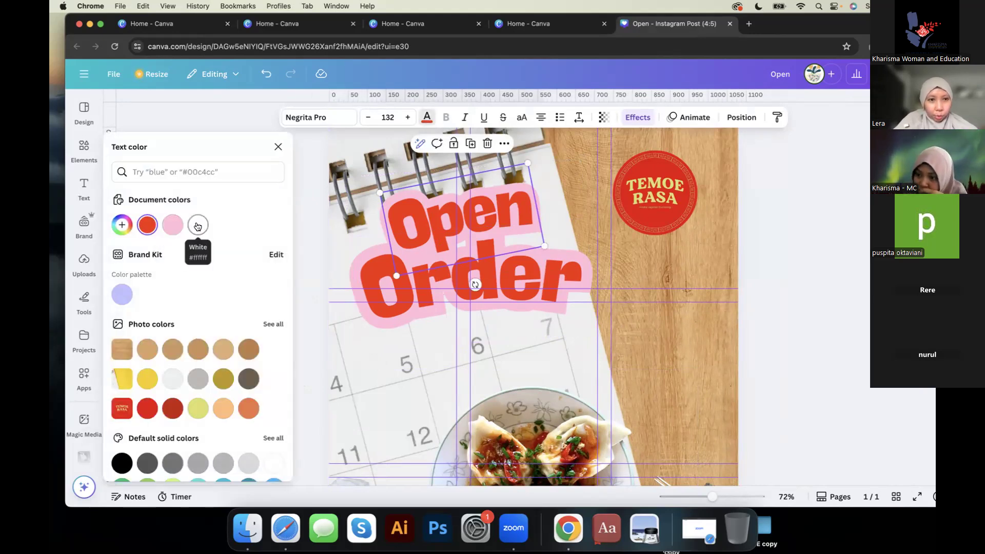
pyautogui.click(198, 226)
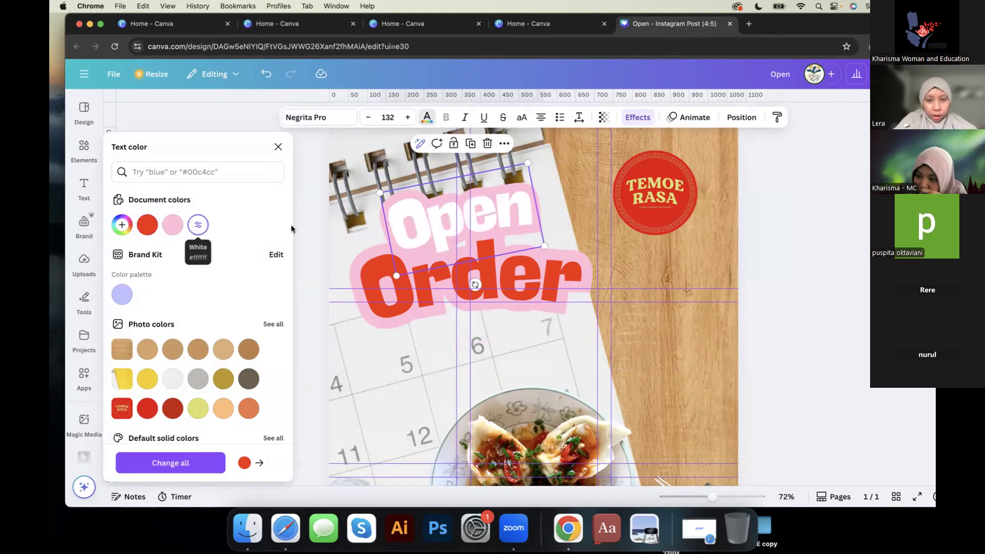
# Step: Change the text color of "Order" to white (#ffffff)
pyautogui.click(363, 284)
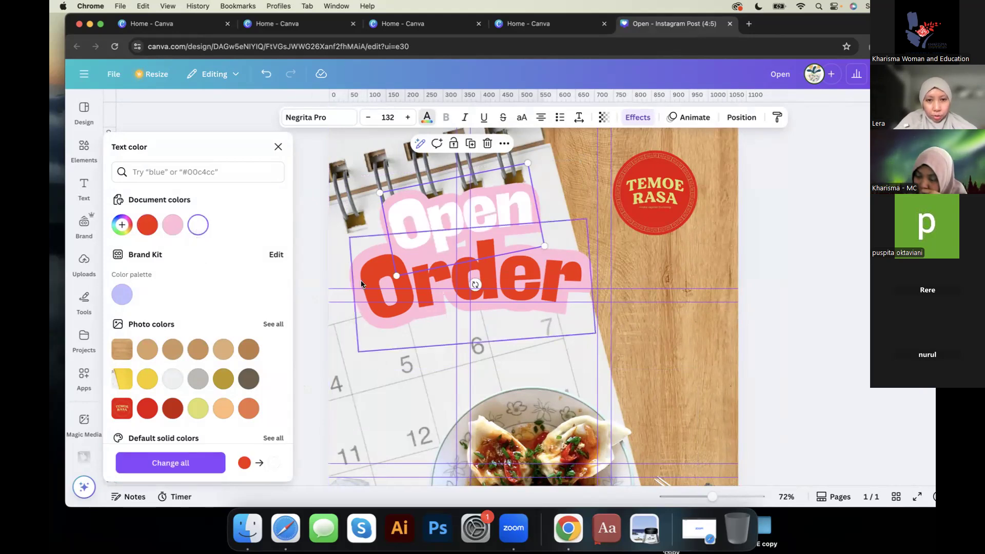
pyautogui.click(198, 225)
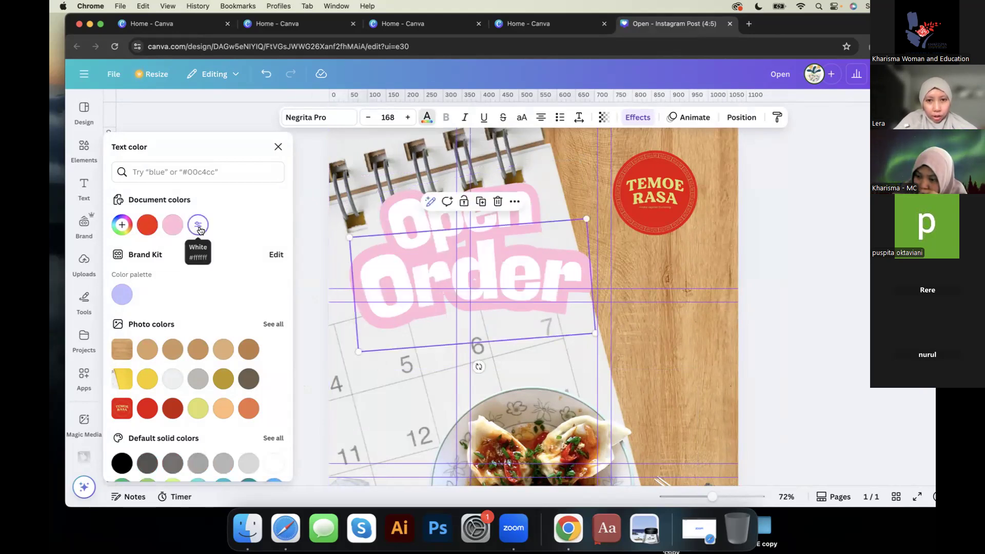
pyautogui.click(304, 215)
# Step: Recolor the outline effect of "Open" with the red (#EB0104) sampled from the Temoe Rasa logo
pyautogui.click(395, 216)
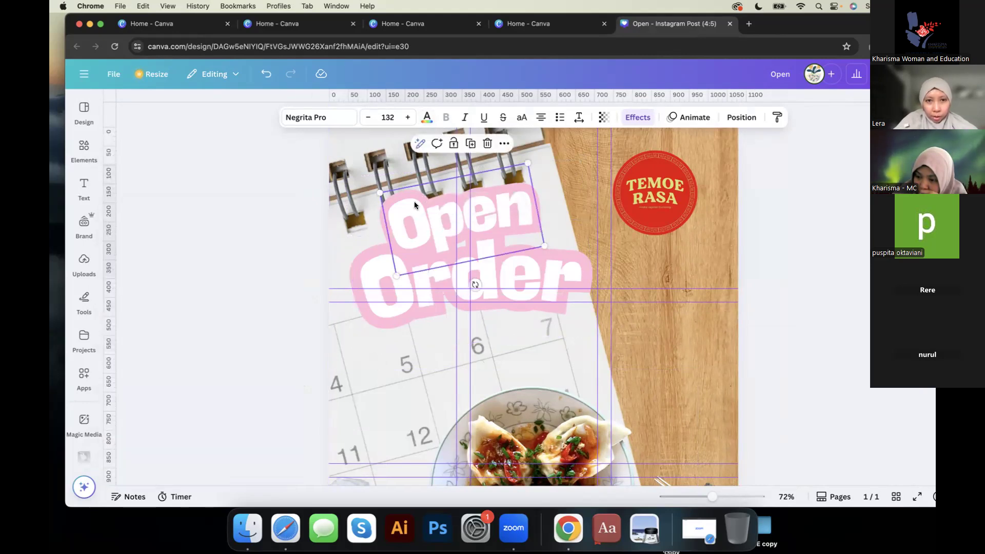
pyautogui.click(637, 118)
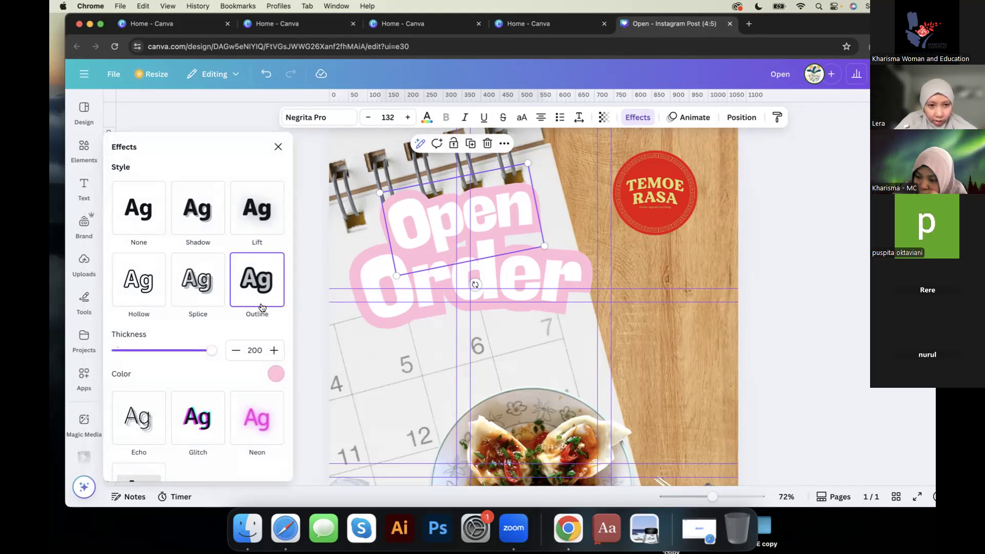
pyautogui.click(276, 377)
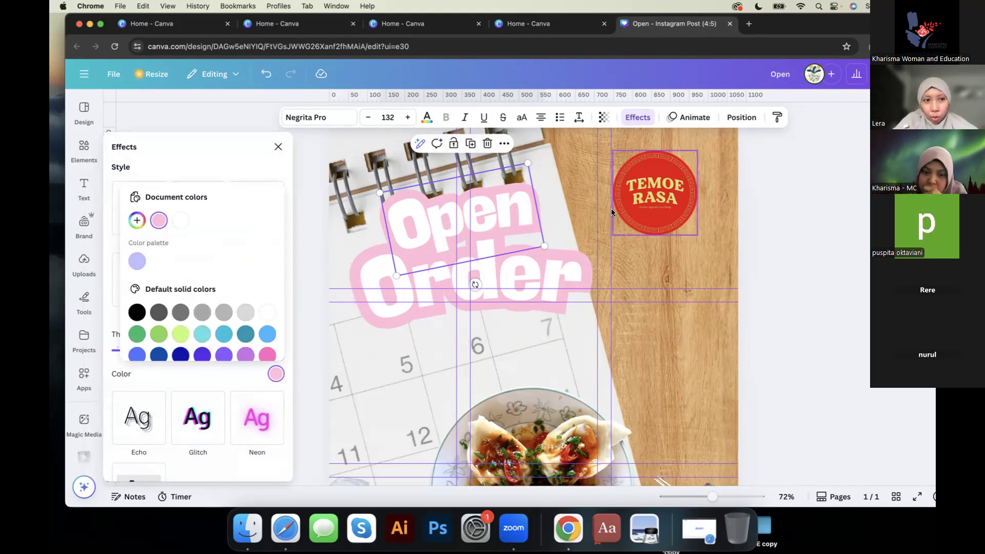
pyautogui.click(137, 221)
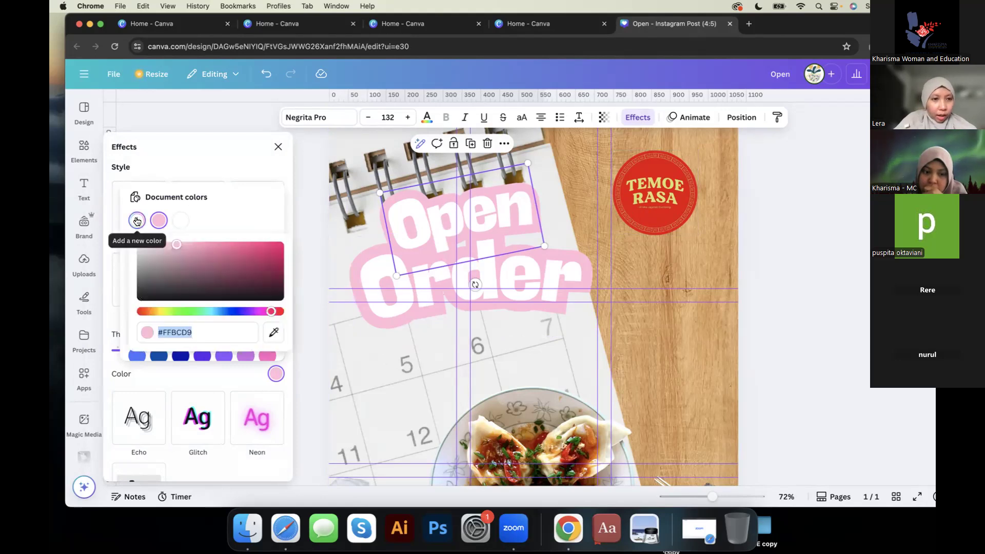
pyautogui.click(273, 333)
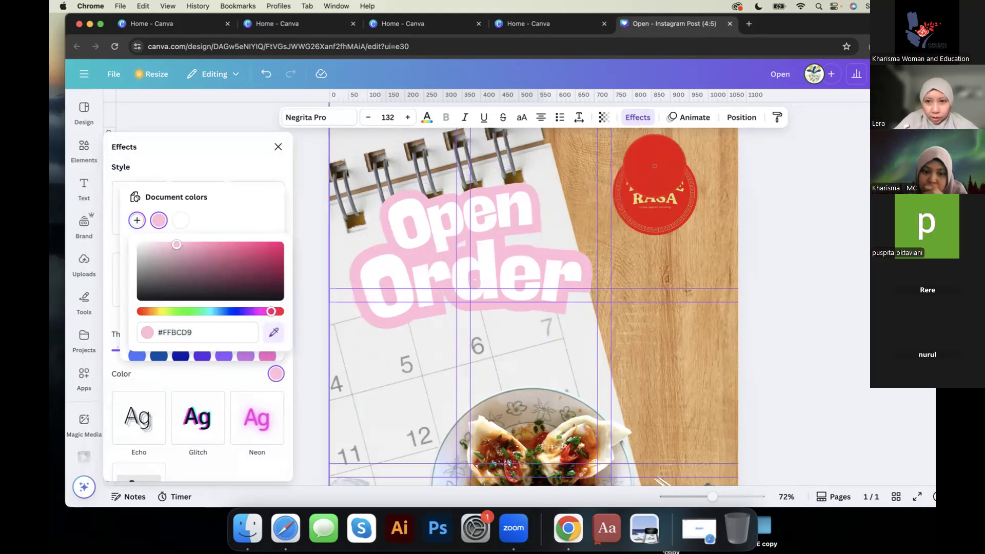
pyautogui.click(655, 168)
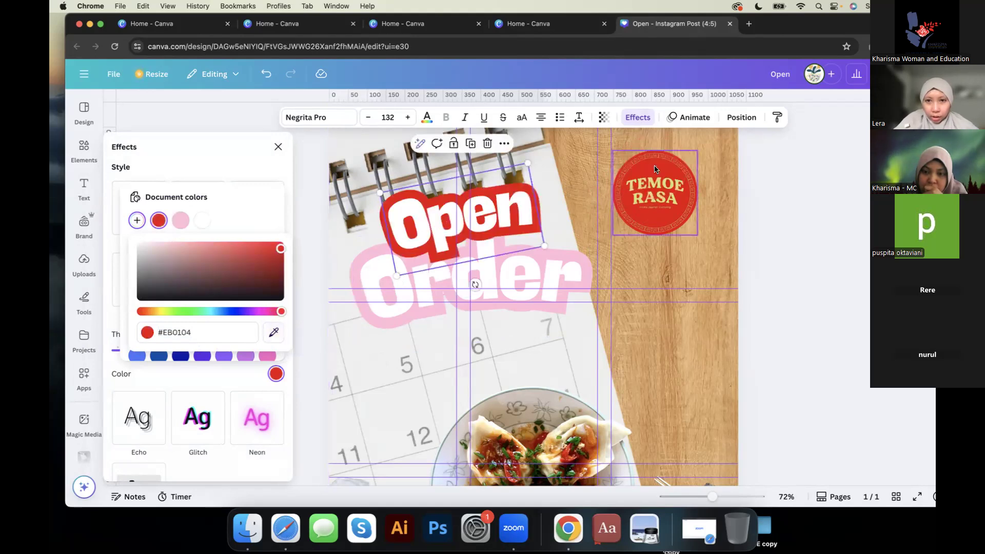
# Step: Give the outline effect of "Order" the same red (#EB0104), sampled from the Temoe Rasa logo
pyautogui.click(513, 267)
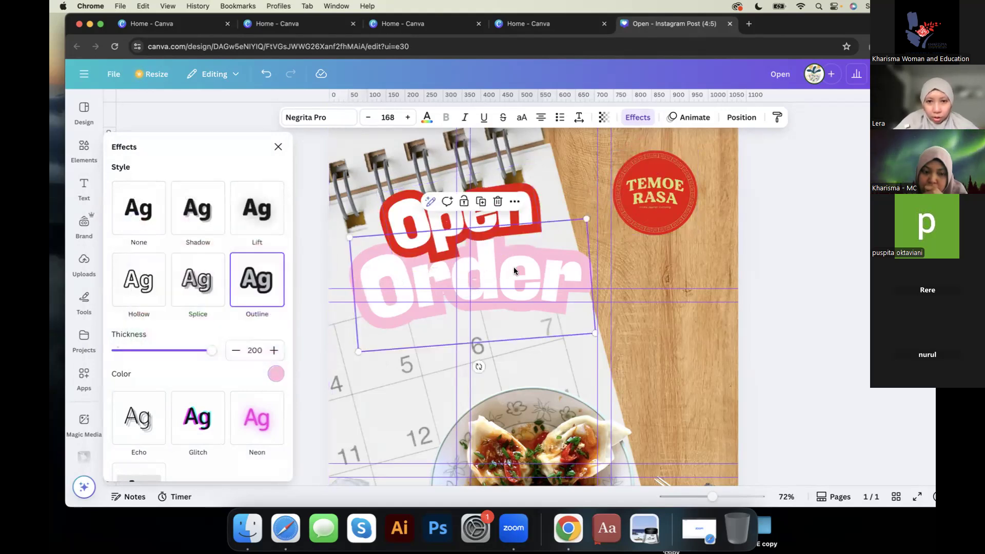
pyautogui.click(277, 373)
pyautogui.click(137, 220)
pyautogui.click(272, 332)
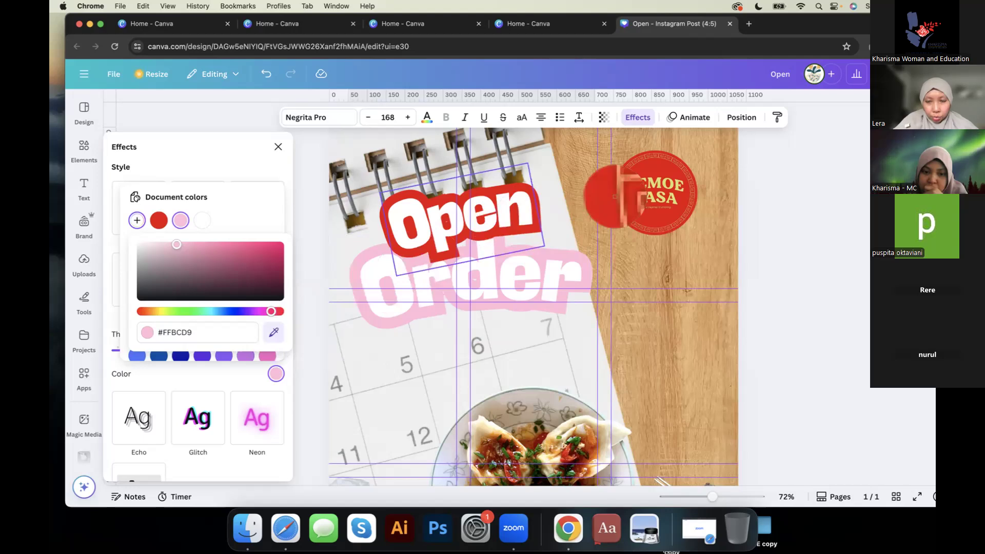
pyautogui.click(659, 150)
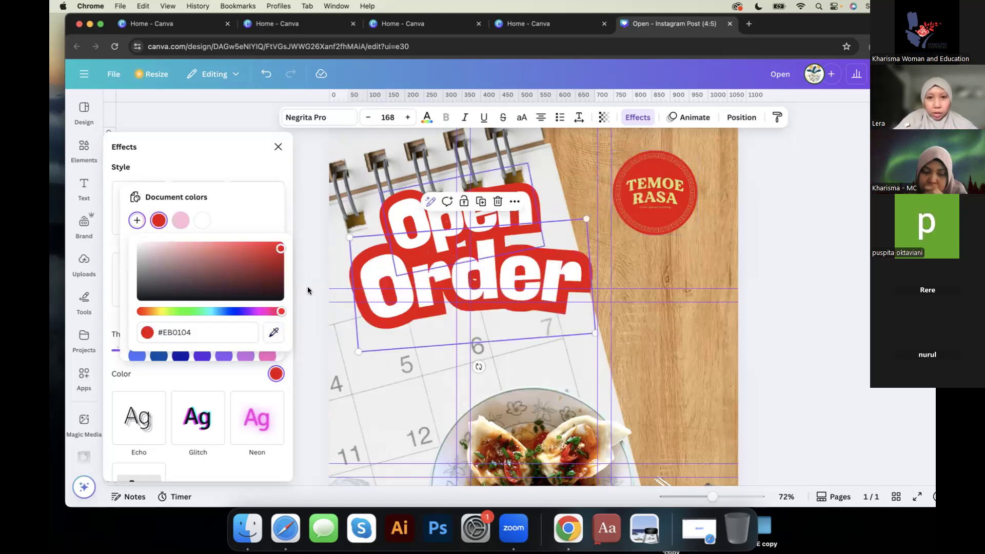
pyautogui.click(278, 147)
pyautogui.click(260, 263)
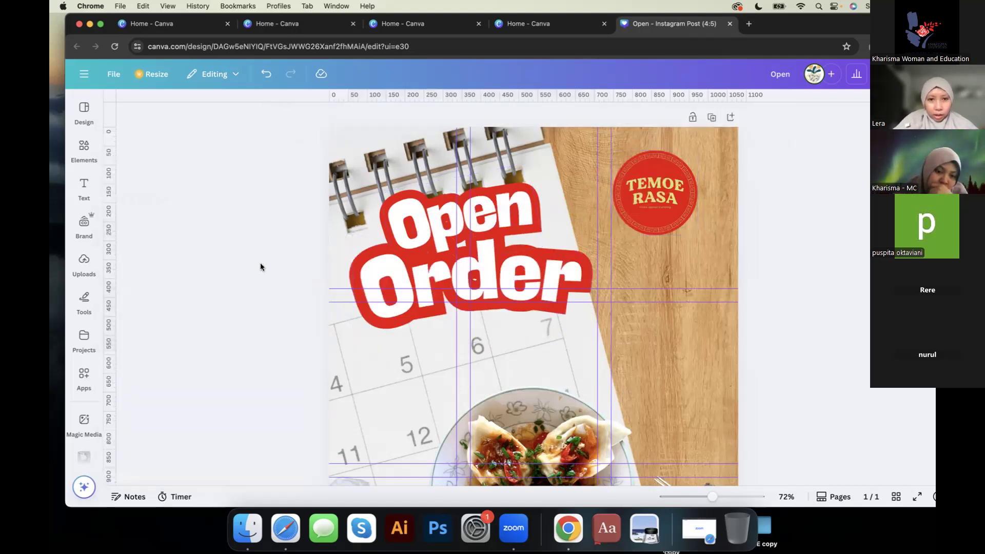
# Step: Select both the "Open" and "Order" texts and group them into one headline
pyautogui.keyDown('ctrl'); pyautogui.scroll(-1, 417, 290); pyautogui.keyUp('ctrl')
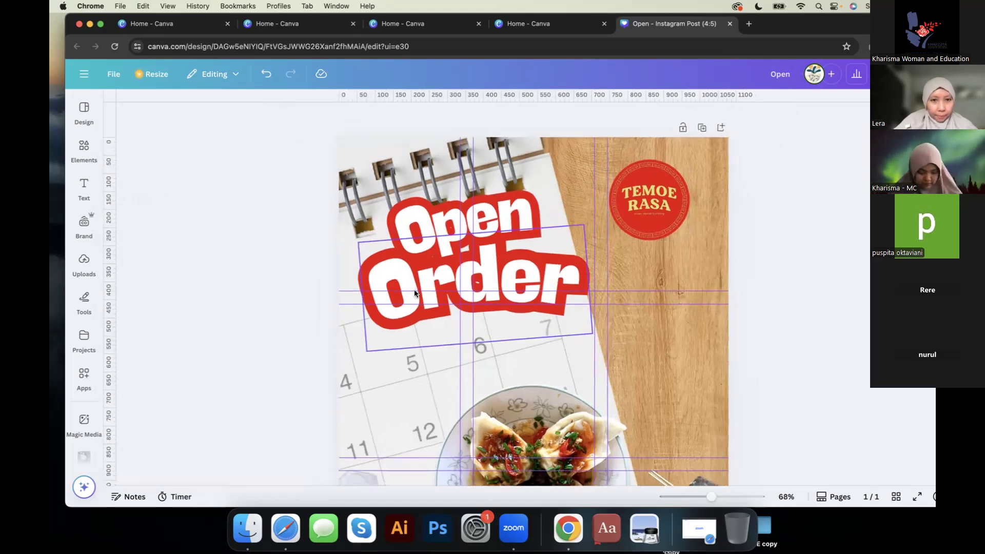
pyautogui.keyDown('ctrl'); pyautogui.scroll(-4, 415, 292); pyautogui.keyUp('ctrl')
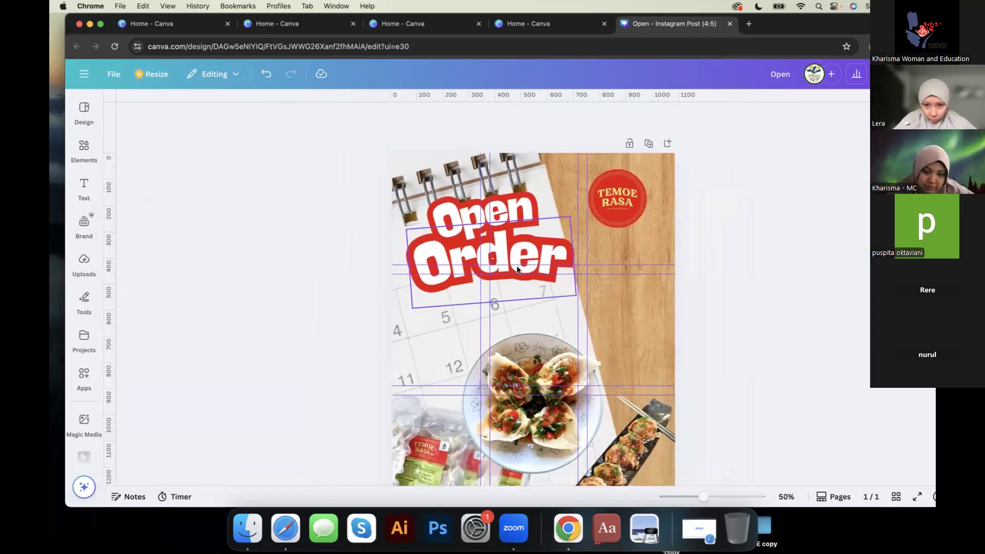
pyautogui.keyDown('ctrl'); pyautogui.scroll(-2, 515, 238); pyautogui.keyUp('ctrl')
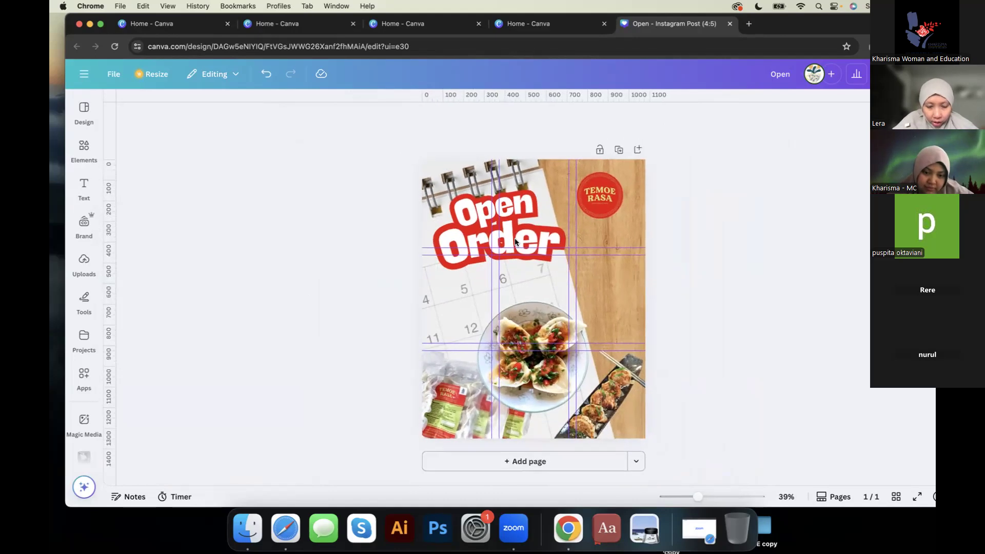
pyautogui.click(515, 241)
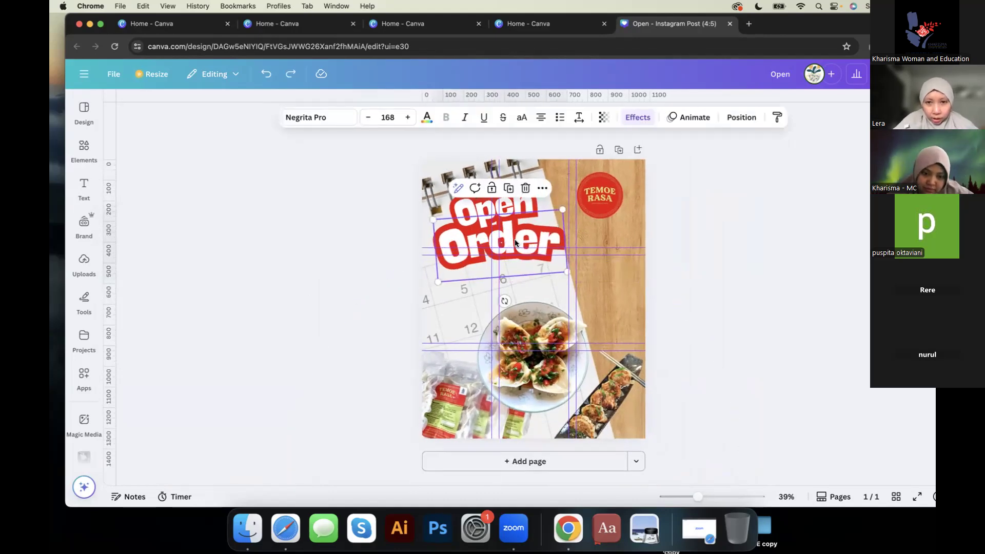
pyautogui.keyDown('ctrl'); pyautogui.scroll(-1, 516, 243); pyautogui.keyUp('ctrl')
pyautogui.keyDown('ctrl'); pyautogui.scroll(5, 513, 240); pyautogui.keyUp('ctrl')
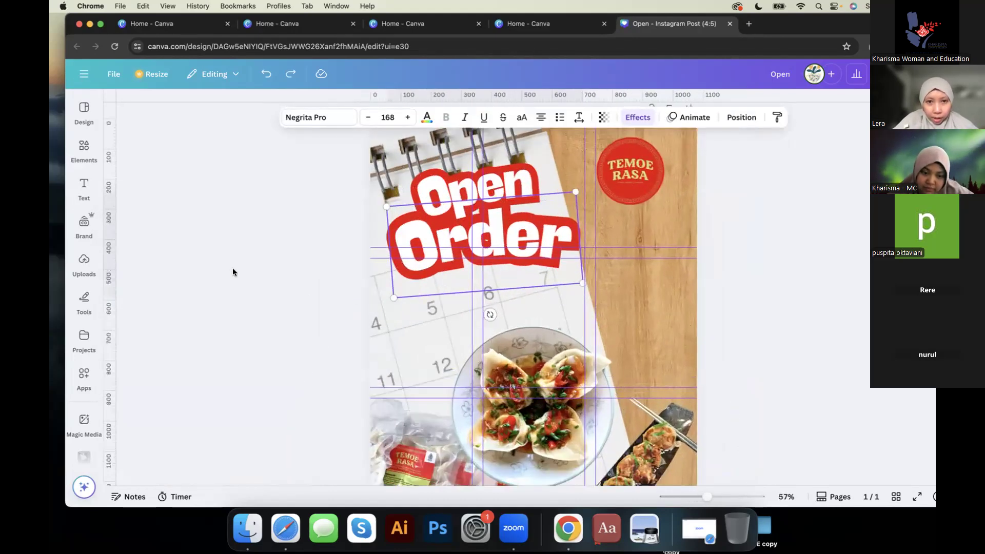
pyautogui.keyDown('ctrl'); pyautogui.scroll(4, 523, 248); pyautogui.keyUp('ctrl')
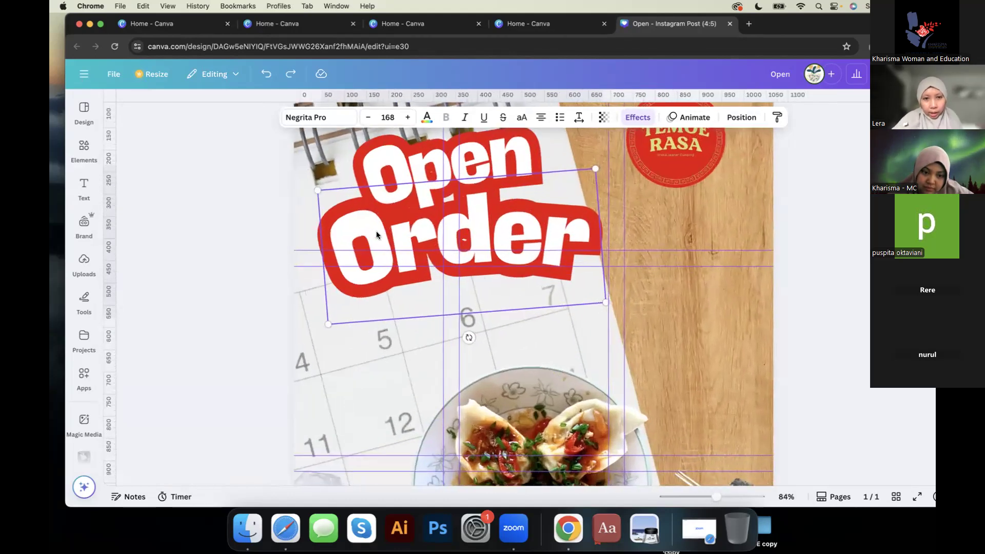
pyautogui.keyDown('ctrl'); pyautogui.scroll(1, 377, 232); pyautogui.keyUp('ctrl')
pyautogui.scroll(3, 376, 232)
pyautogui.click(377, 232)
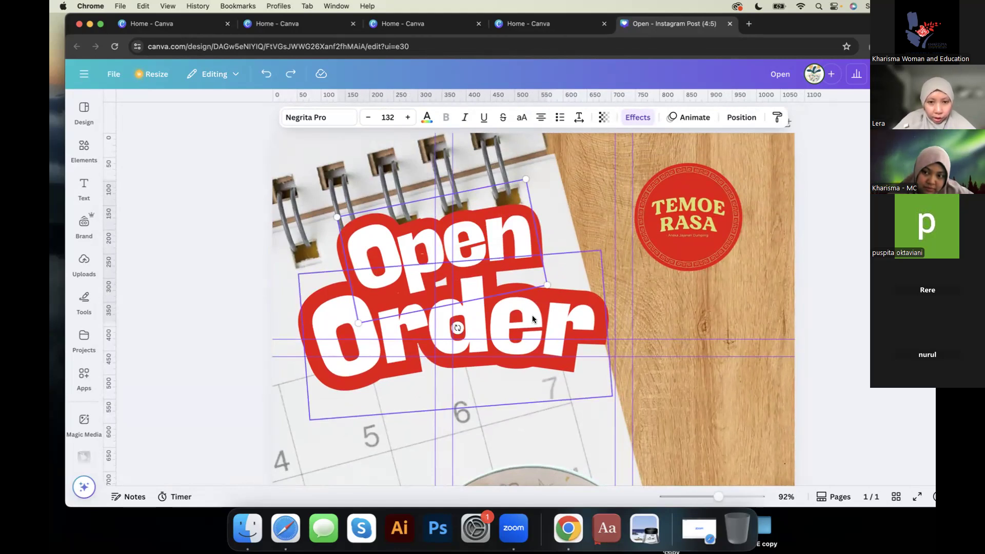
pyautogui.keyDown('shift'); pyautogui.click(509, 326); pyautogui.keyUp('shift')
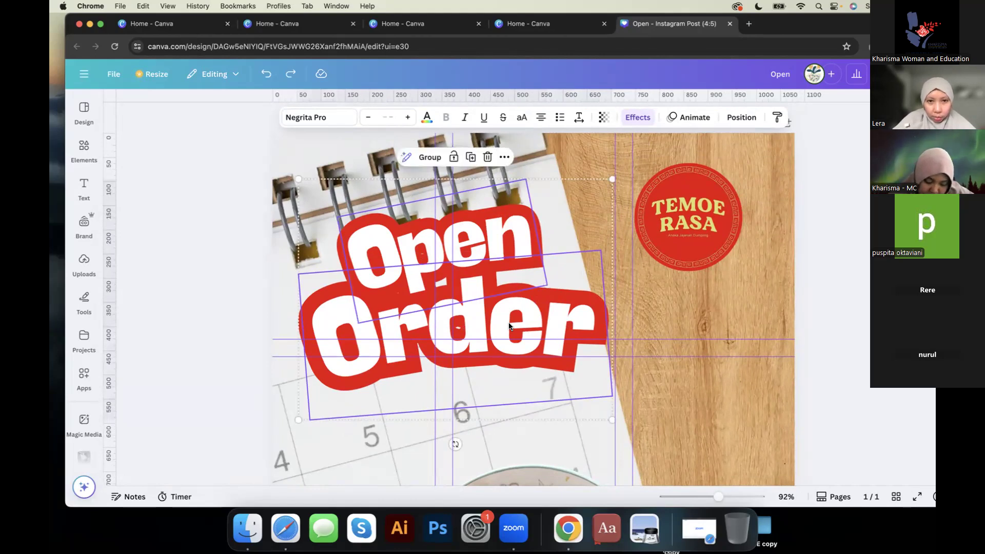
pyautogui.click(425, 157)
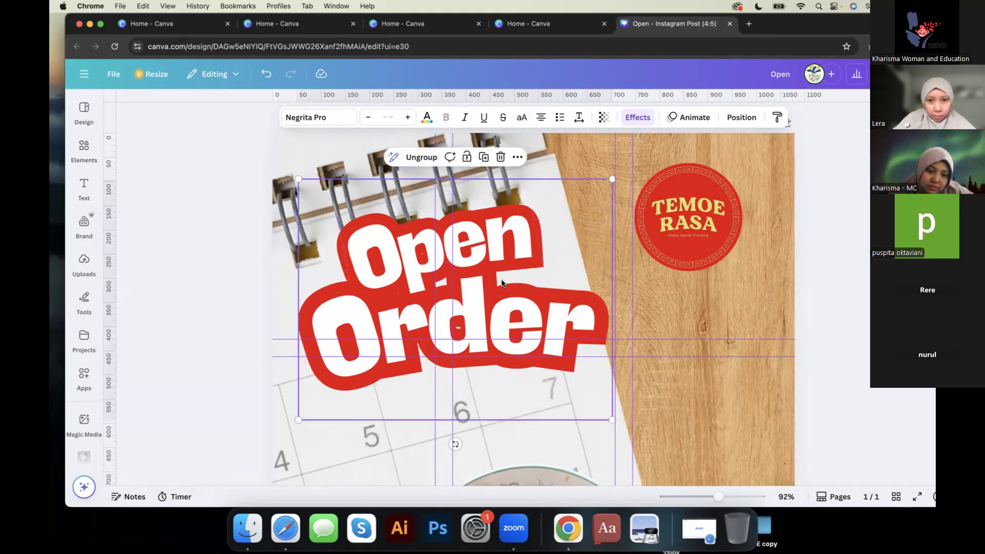
# Step: Scale the grouped "Open Order" headline down slightly and reposition it on the upper part of the calendar
pyautogui.scroll(-5, 502, 282)
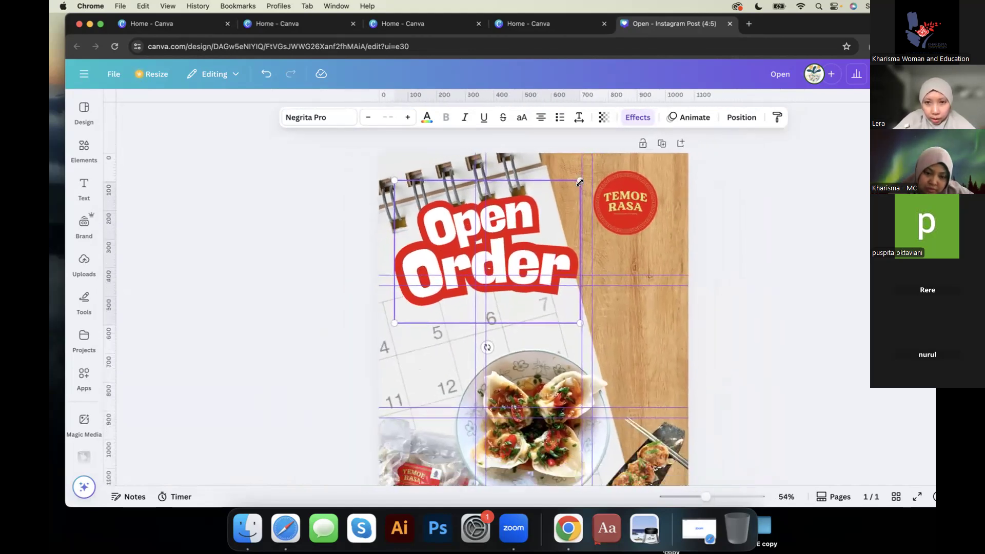
pyautogui.moveTo(579, 181); pyautogui.dragTo(564, 191)
pyautogui.moveTo(549, 268)
pyautogui.mouseDown()
pyautogui.moveTo(557, 250)
pyautogui.moveTo(518, 233)
pyautogui.mouseUp()
pyautogui.scroll(-3, 513, 339)
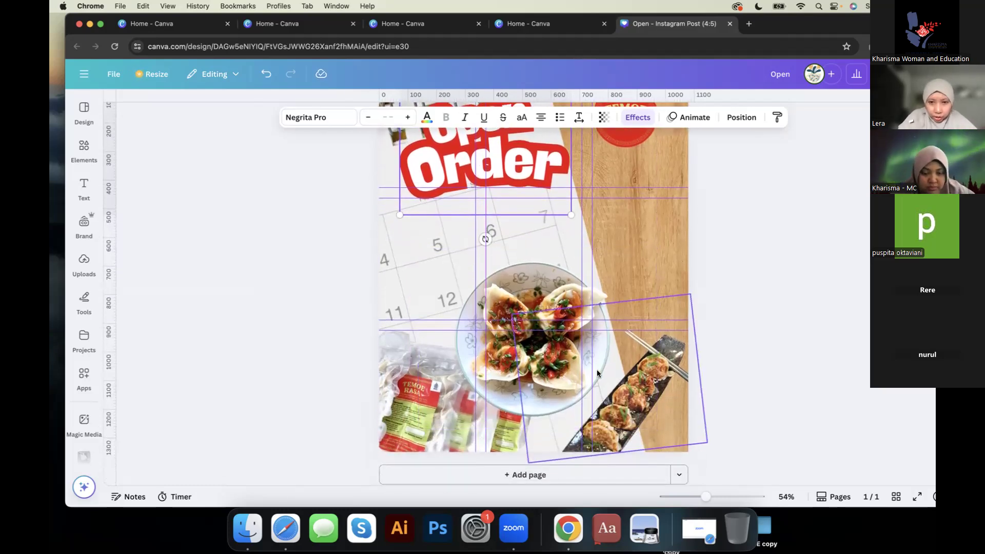
pyautogui.scroll(-2, 597, 369)
pyautogui.scroll(-3, 679, 232)
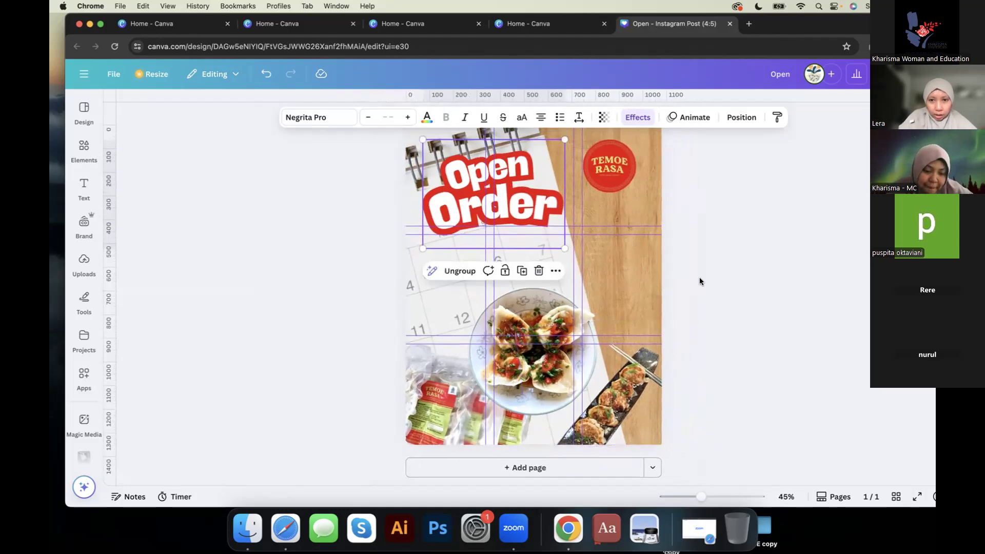
pyautogui.click(586, 260)
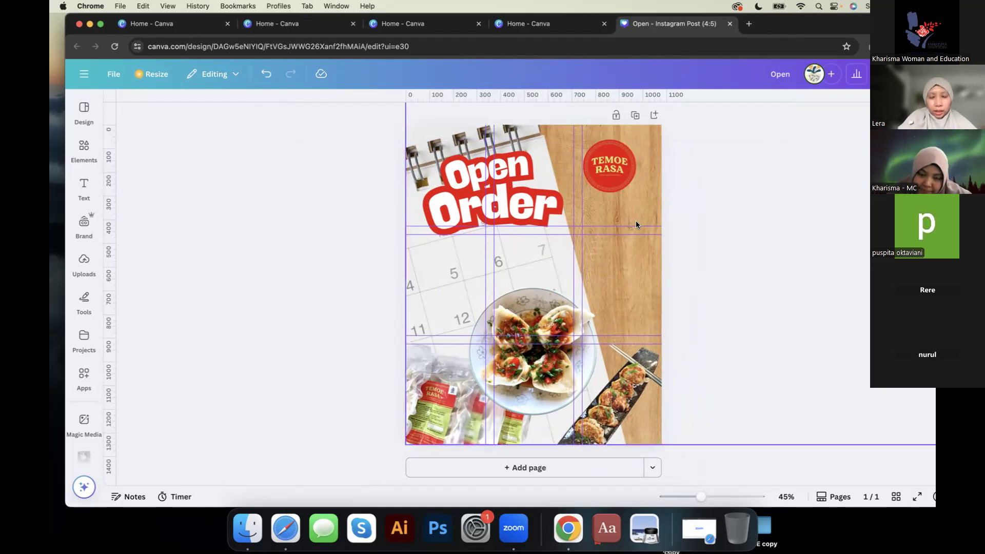
# Step: Add the recently used handwritten "Great work!" font combination to the page
pyautogui.scroll(5, 635, 224)
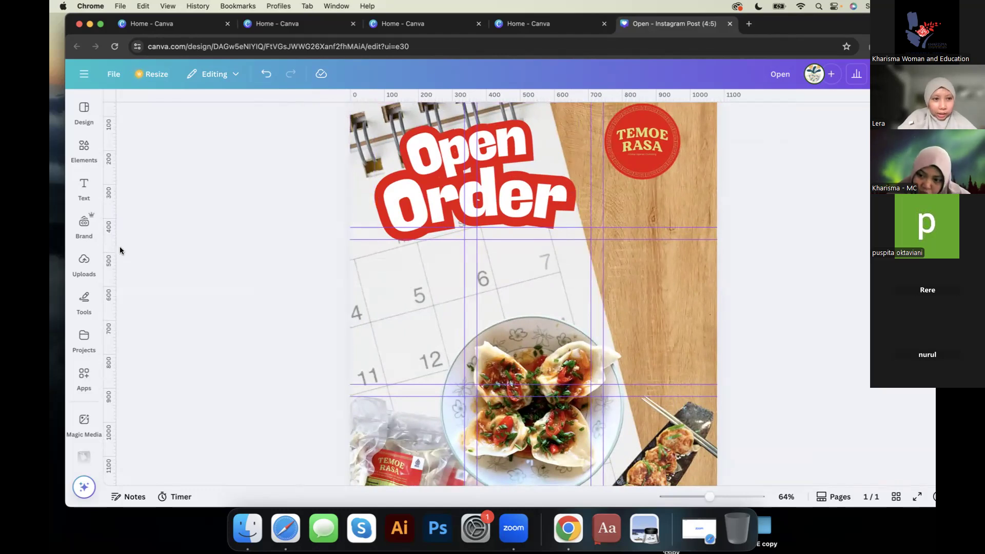
pyautogui.click(82, 188)
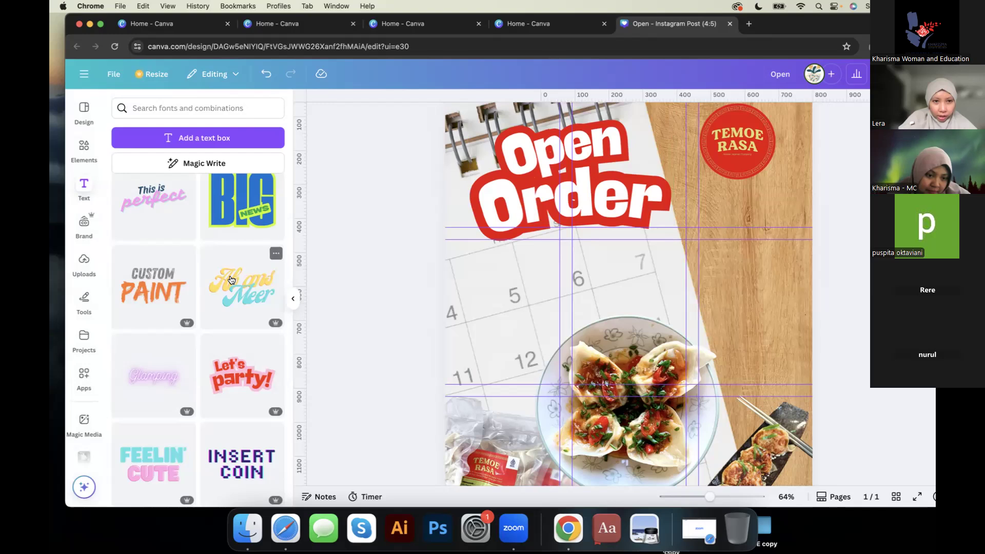
pyautogui.scroll(5, 231, 280)
pyautogui.scroll(10, 231, 279)
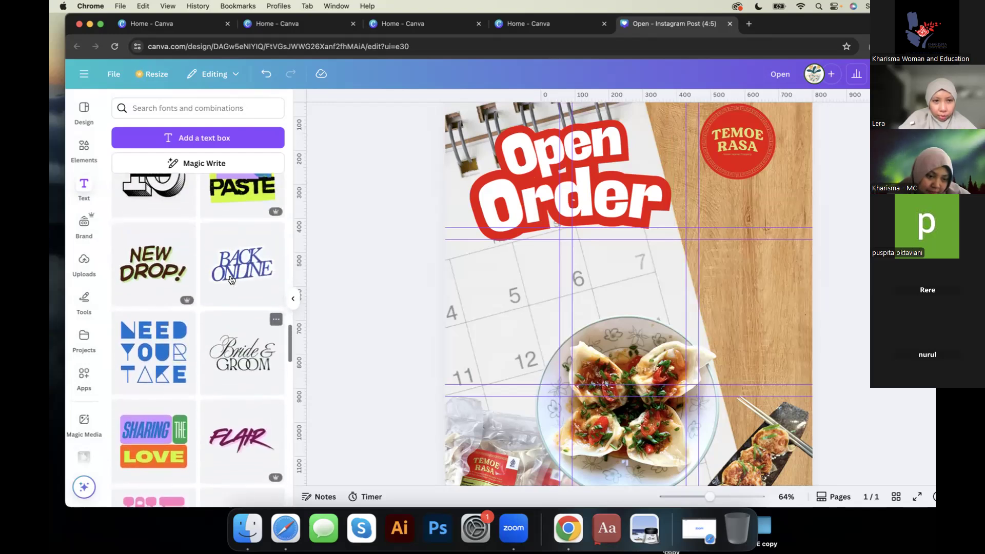
pyautogui.scroll(8, 231, 280)
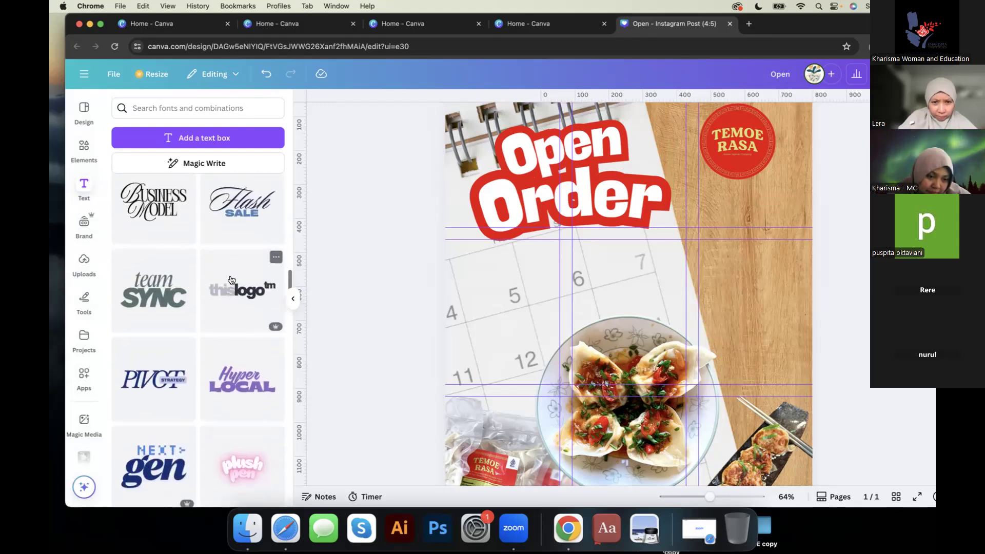
pyautogui.scroll(8, 231, 280)
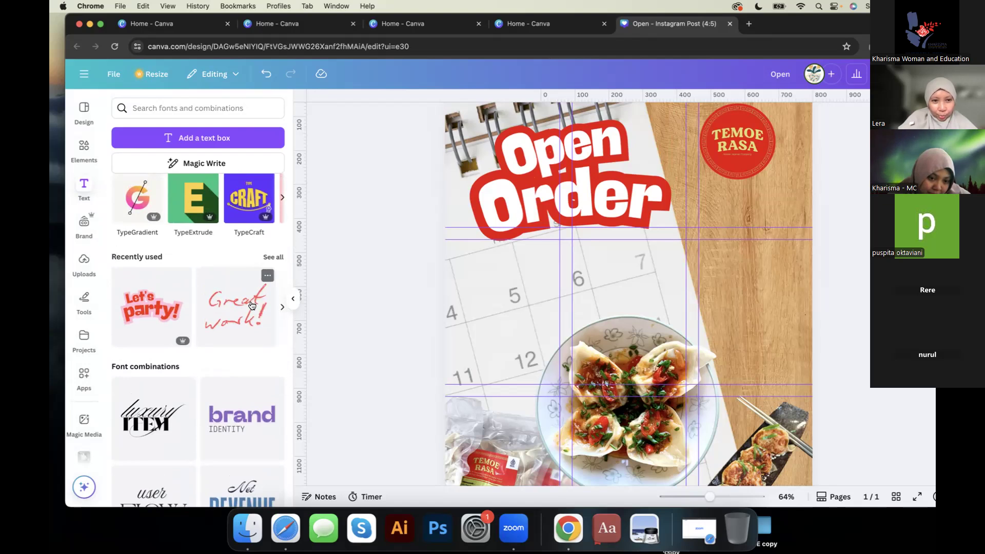
pyautogui.click(229, 315)
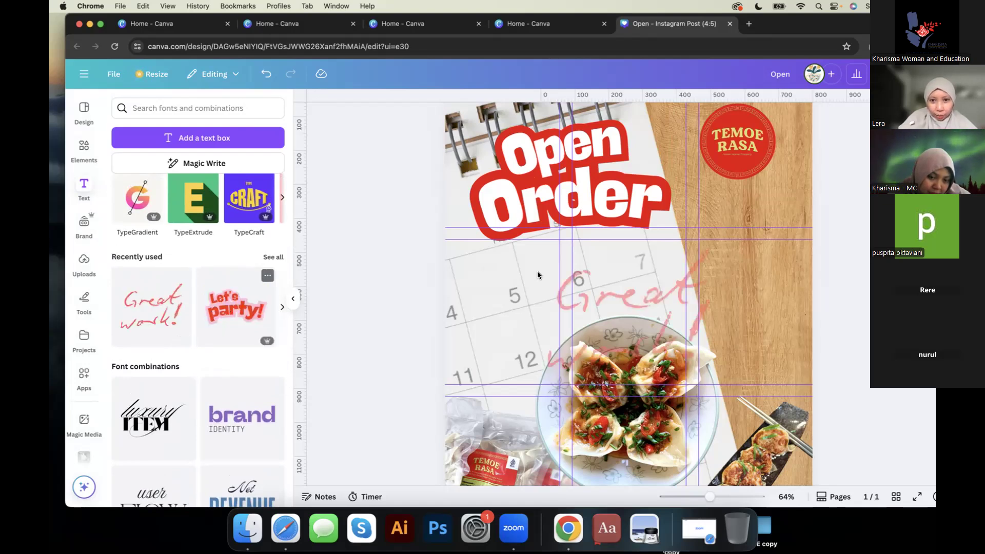
pyautogui.click(291, 302)
# Step: Move the "Great work!" text group onto the calendar, just below the "Open Order" headline
pyautogui.moveTo(514, 284); pyautogui.dragTo(450, 285)
pyautogui.moveTo(632, 311); pyautogui.dragTo(656, 312)
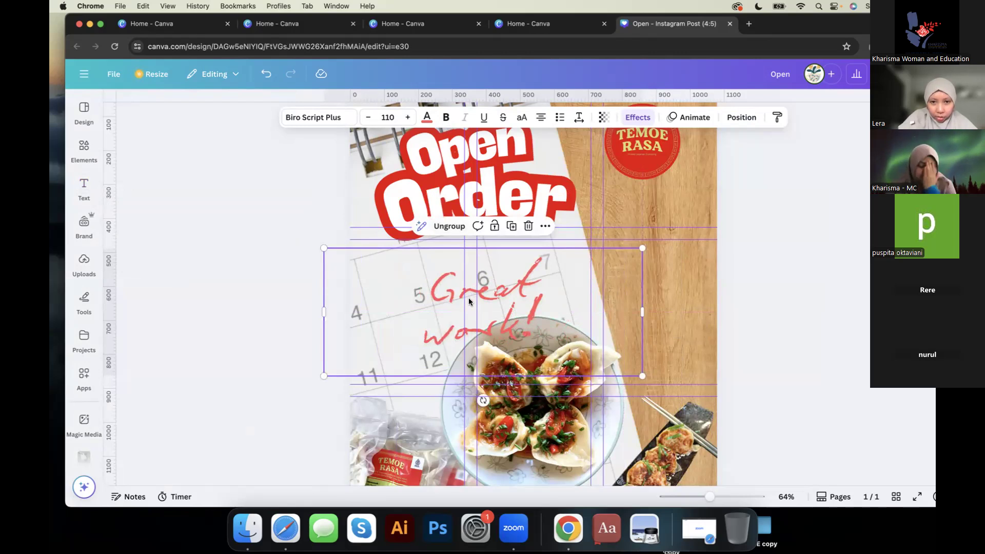
pyautogui.moveTo(467, 301); pyautogui.dragTo(441, 279)
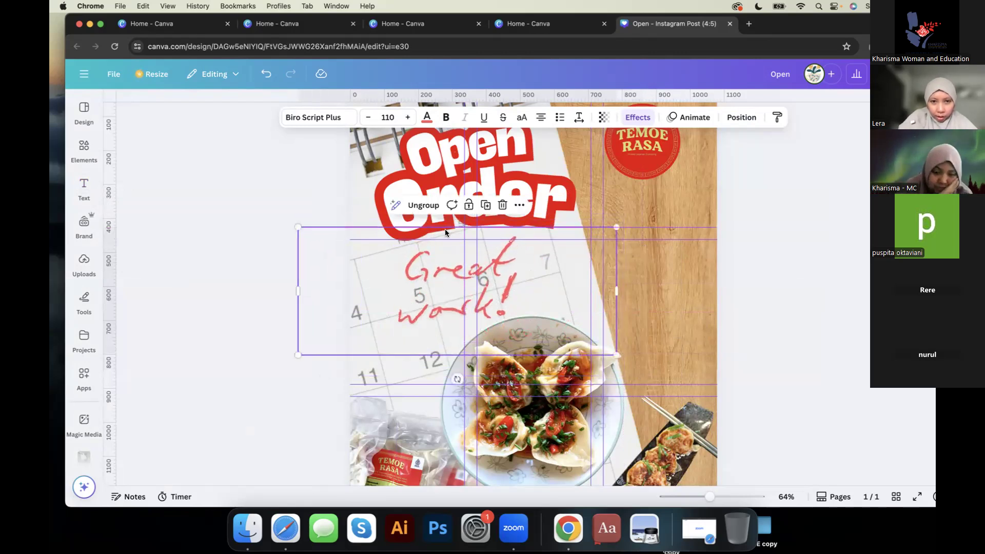
# Step: Ungroup the "Great work!" text and delete the "work!" element
pyautogui.click(423, 206)
pyautogui.click(475, 312)
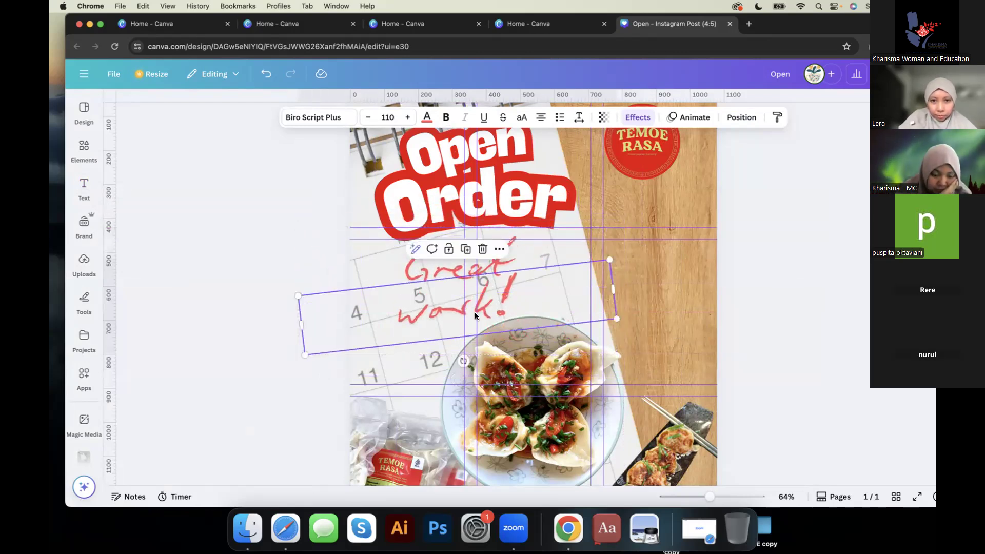
pyautogui.press('Delete')
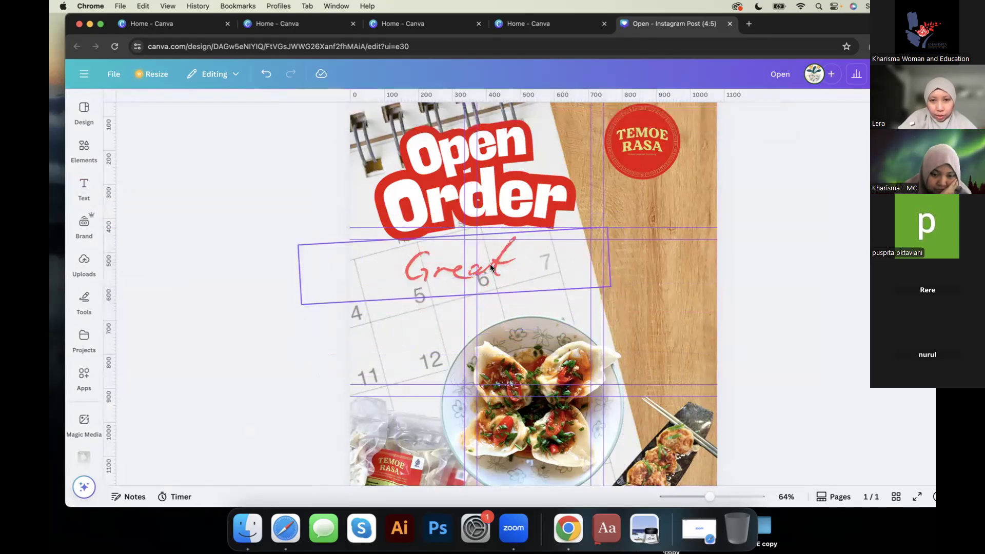
# Step: Shrink the handwritten "Great" text to font size 68,4 and place it on the calendar below the "Open Order" headline
pyautogui.moveTo(490, 263); pyautogui.dragTo(485, 282)
pyautogui.moveTo(605, 273); pyautogui.dragTo(493, 278)
pyautogui.moveTo(540, 253); pyautogui.dragTo(478, 272)
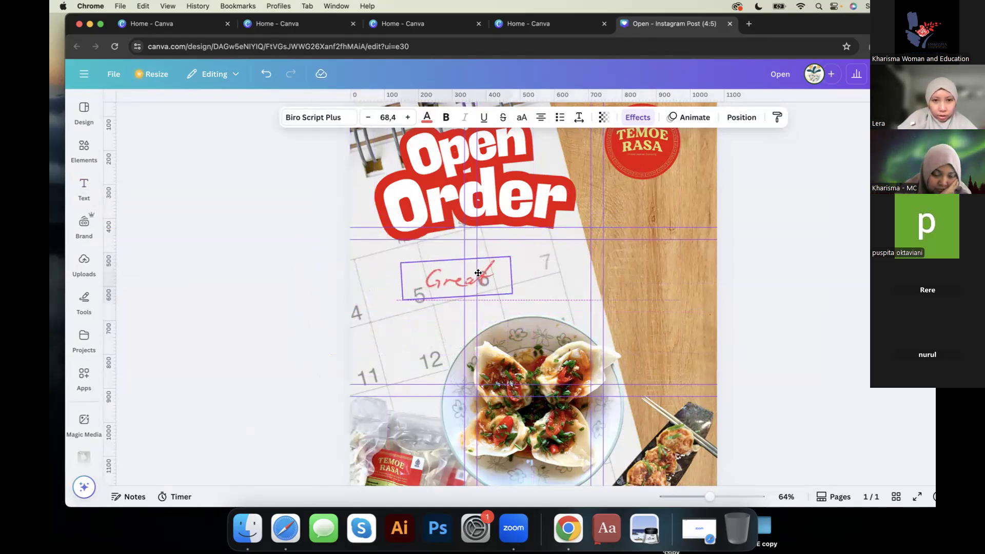
# Step: Replace the handwritten "Great" text with "Aneka" on the first line and "Jajanan Dumpling" on the second
pyautogui.click(84, 186)
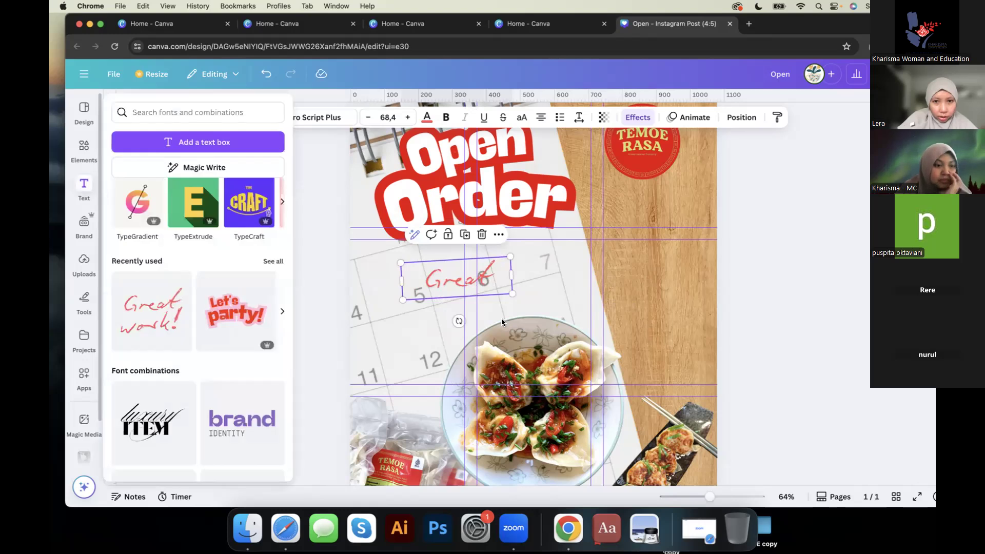
pyautogui.doubleClick(548, 280)
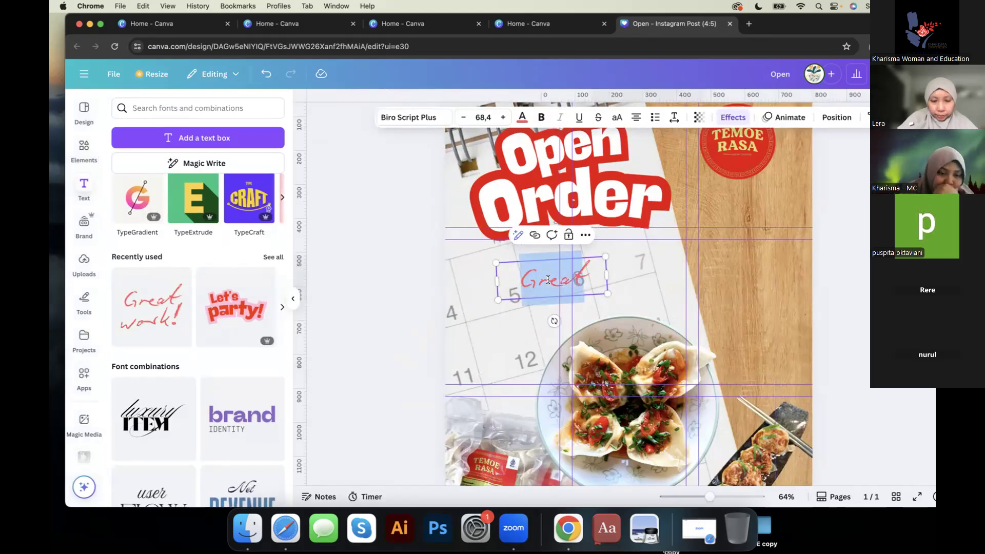
pyautogui.write('Aneka')
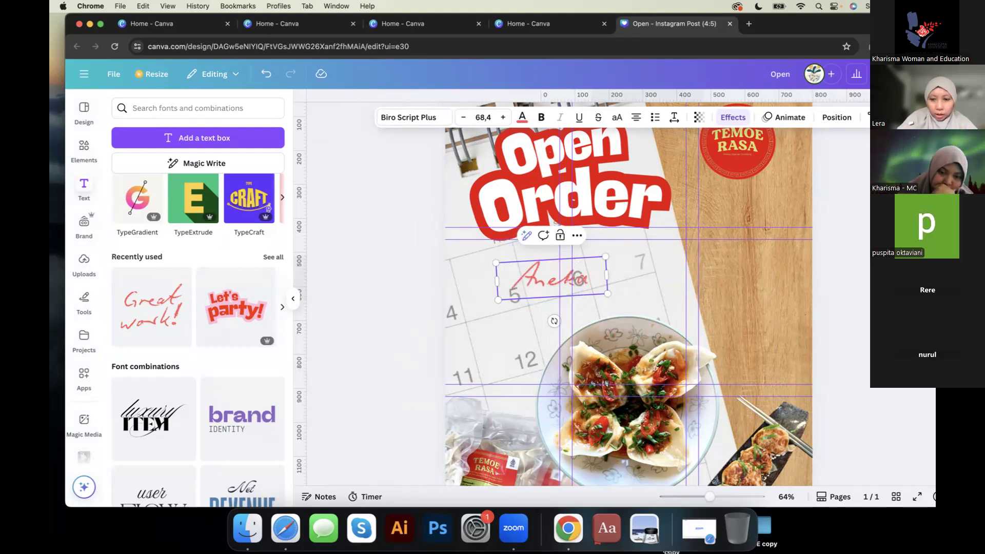
pyautogui.press('Return')
pyautogui.write('Jajanan Dumpling')
# Step: Scale the "Aneka Jajanan Dumpling" text to font size 40,2 and tilt it to follow the calendar's slant
pyautogui.moveTo(607, 236); pyautogui.dragTo(773, 252)
pyautogui.moveTo(713, 231); pyautogui.dragTo(629, 253)
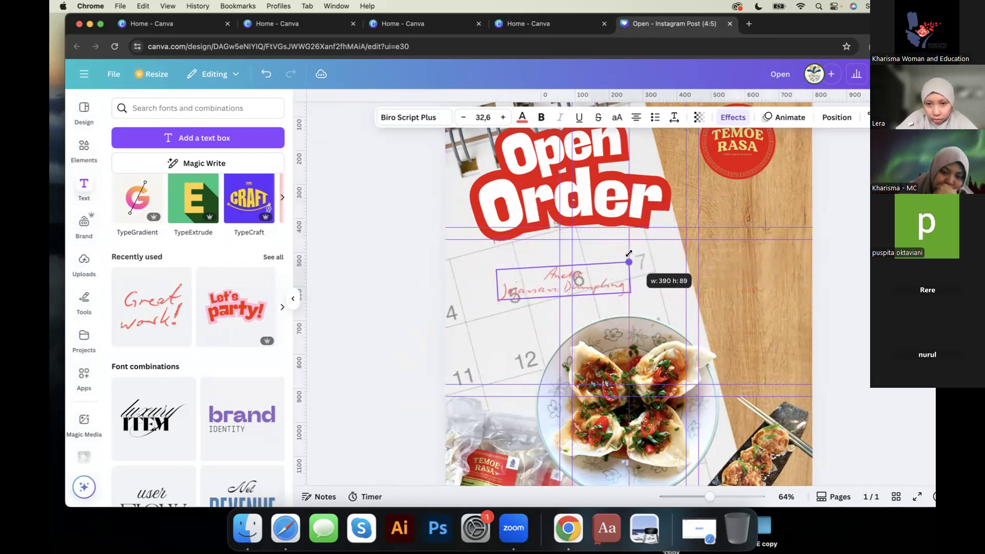
pyautogui.moveTo(562, 316); pyautogui.dragTo(567, 320)
pyautogui.moveTo(632, 276); pyautogui.dragTo(665, 268)
pyautogui.click(628, 260)
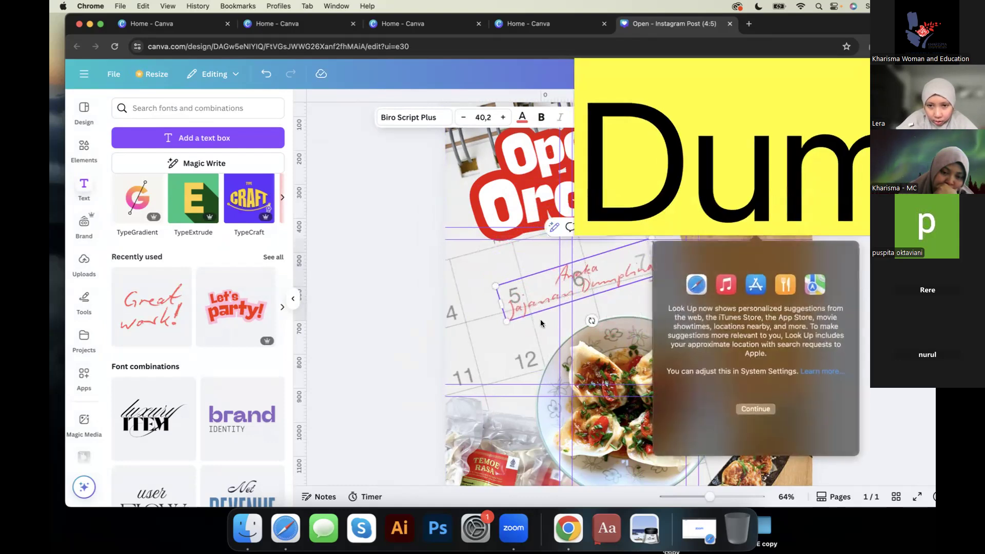
pyautogui.click(605, 304)
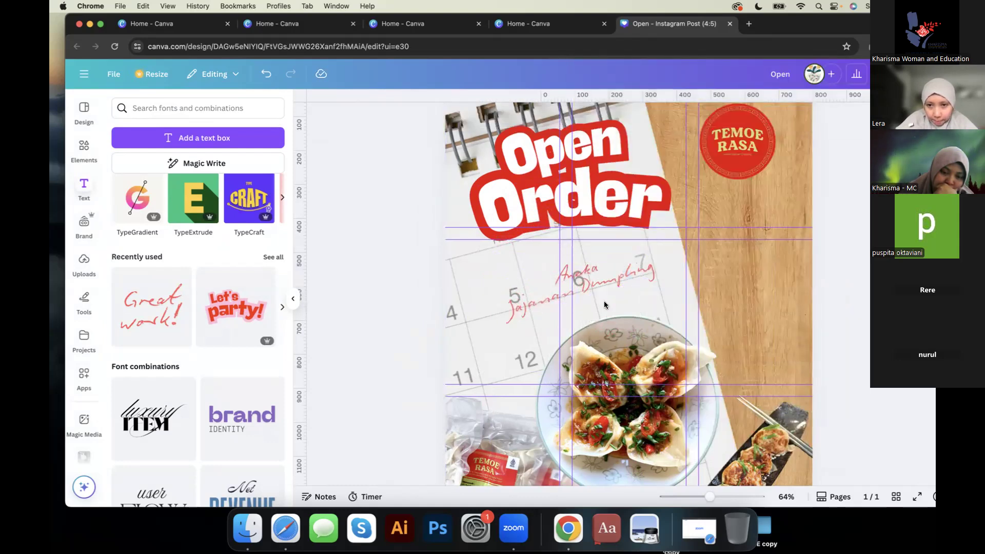
# Step: Flatten the tilt of the "Aneka Jajanan Dumpling" text slightly and move it down to just above the dumpling plate
pyautogui.click(587, 322)
pyautogui.moveTo(584, 326); pyautogui.dragTo(577, 329)
pyautogui.moveTo(609, 294); pyautogui.dragTo(610, 297)
pyautogui.moveTo(576, 333); pyautogui.dragTo(575, 333)
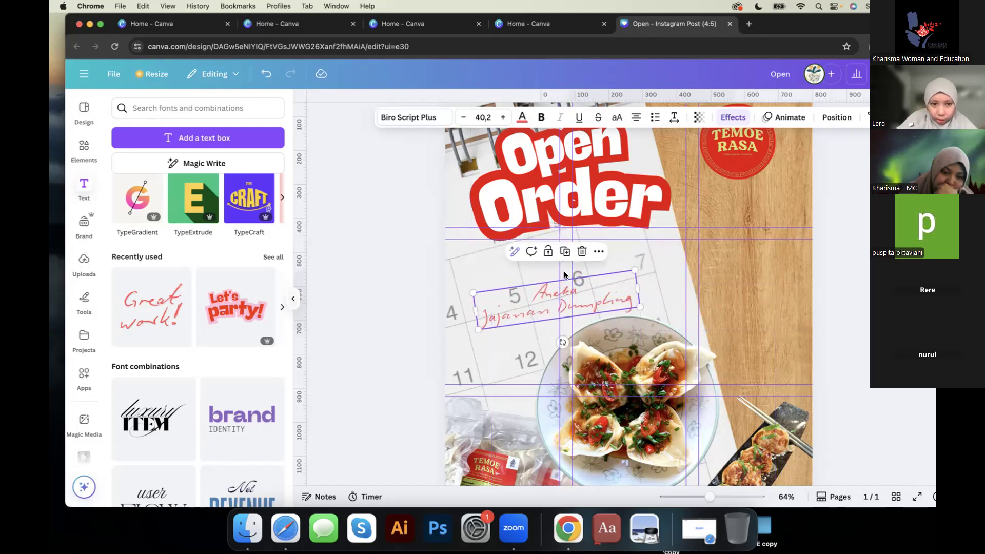
pyautogui.click(755, 263)
# Step: Reduce the handwritten text to font size 36,1, tilt it more steeply and center it beneath the "Open Order" headline
pyautogui.scroll(-5, 781, 289)
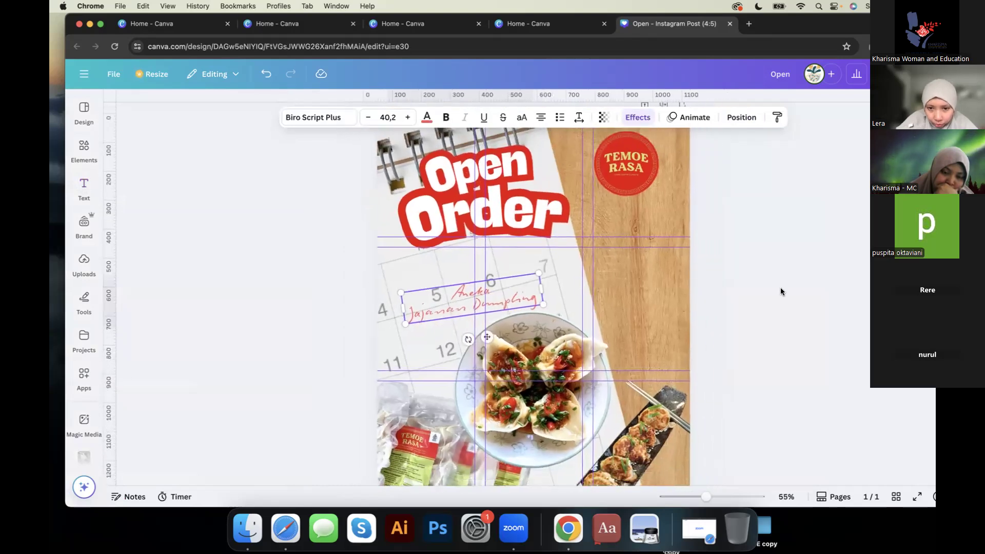
pyautogui.scroll(-2, 566, 274)
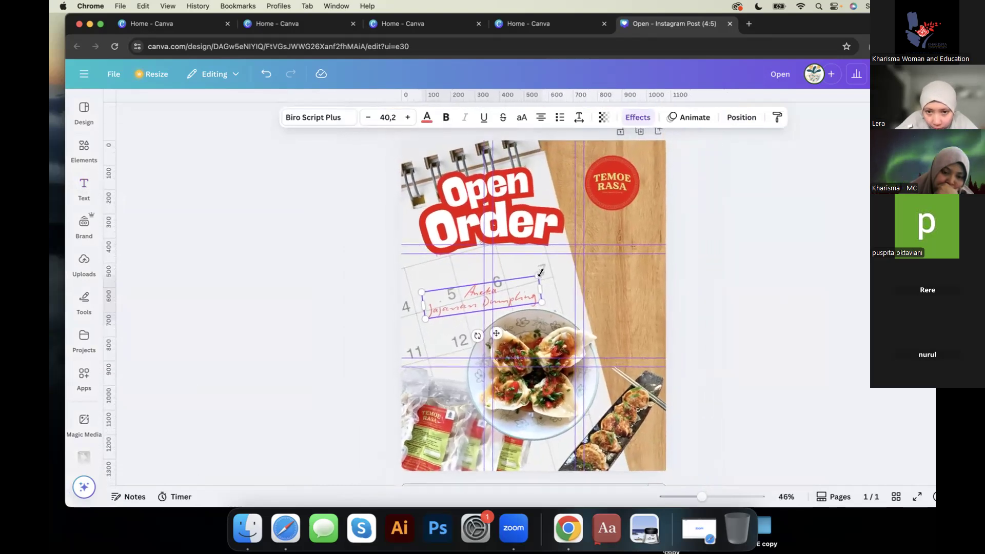
pyautogui.moveTo(530, 277); pyautogui.dragTo(527, 281)
pyautogui.moveTo(473, 337); pyautogui.dragTo(475, 338)
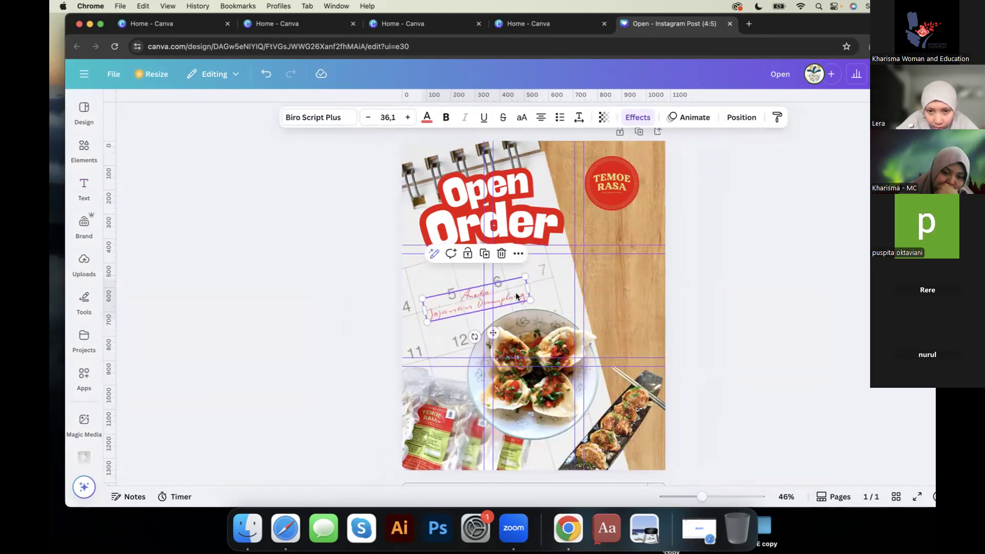
pyautogui.moveTo(512, 296); pyautogui.dragTo(522, 291)
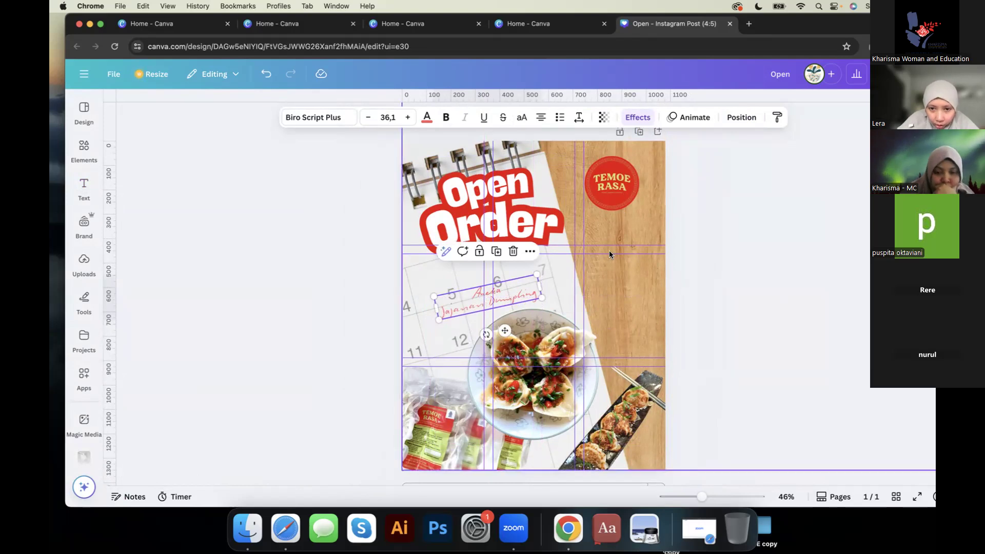
pyautogui.moveTo(486, 336); pyautogui.dragTo(488, 334)
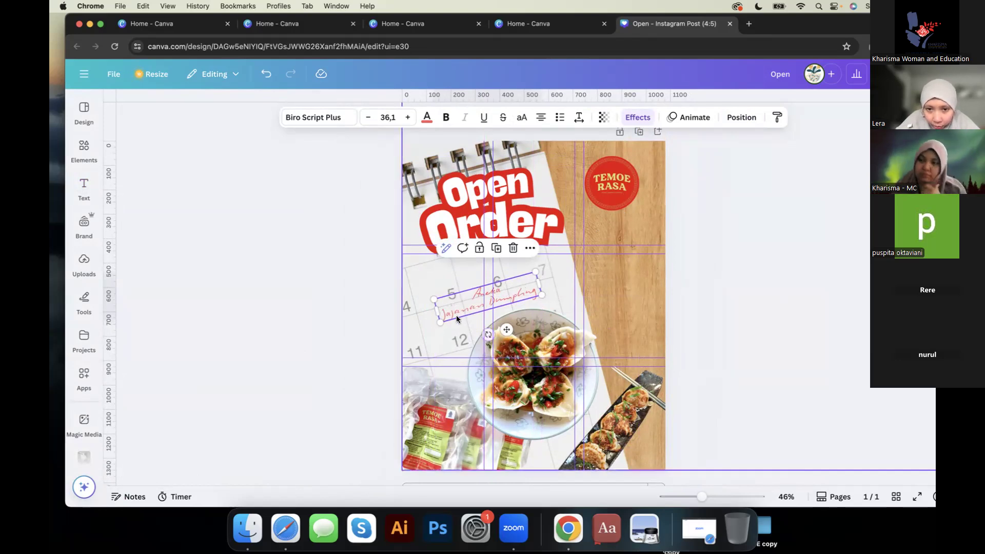
pyautogui.click(486, 304)
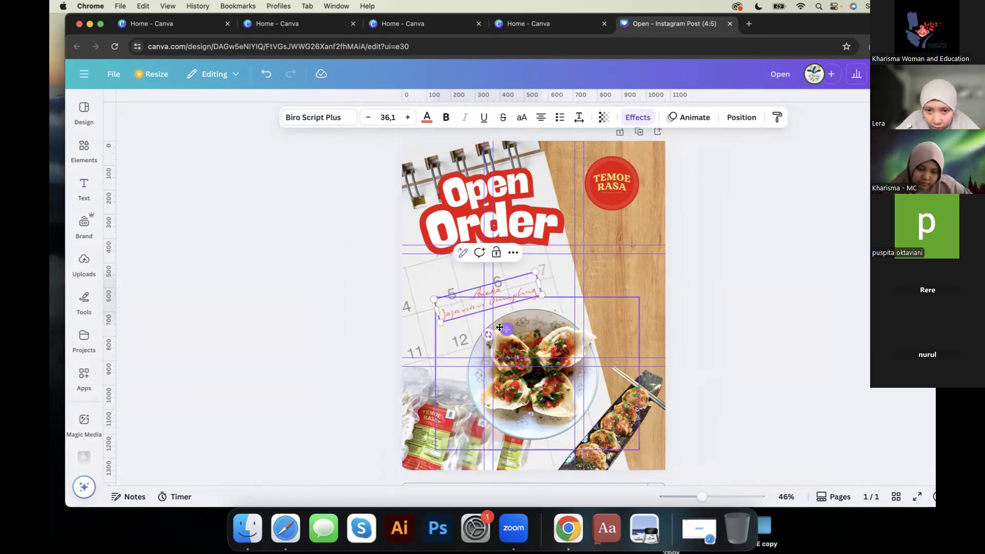
pyautogui.moveTo(503, 329); pyautogui.dragTo(495, 330)
pyautogui.click(746, 264)
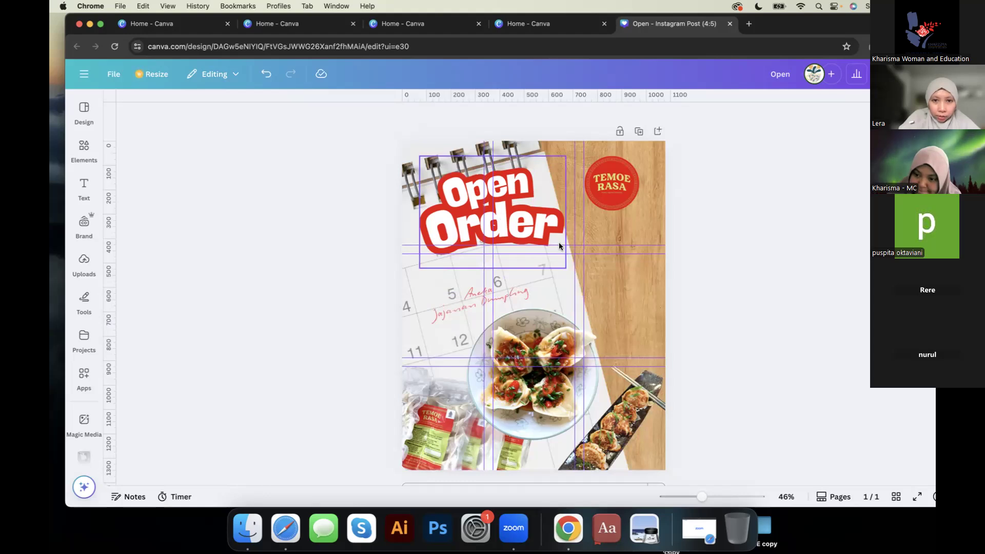
pyautogui.click(503, 235)
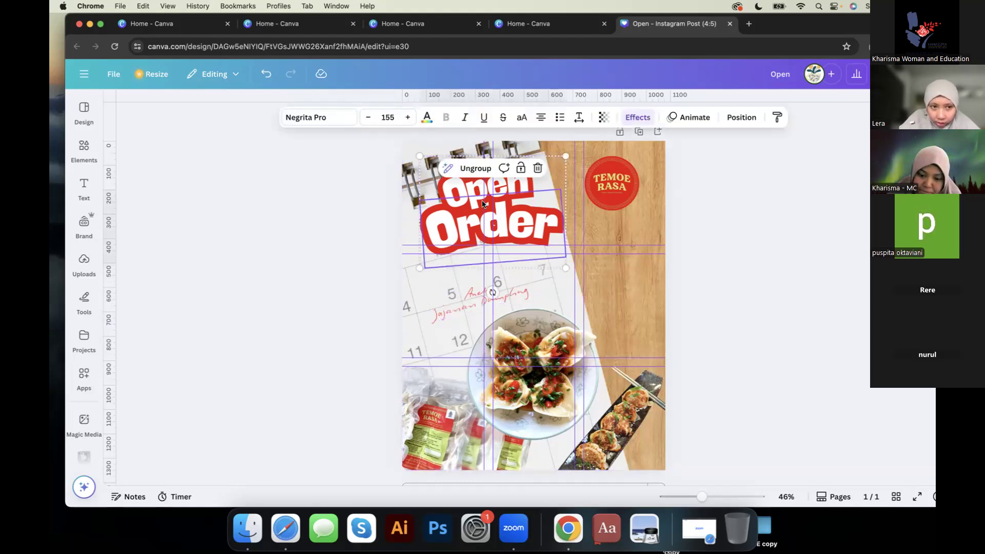
pyautogui.doubleClick(518, 227)
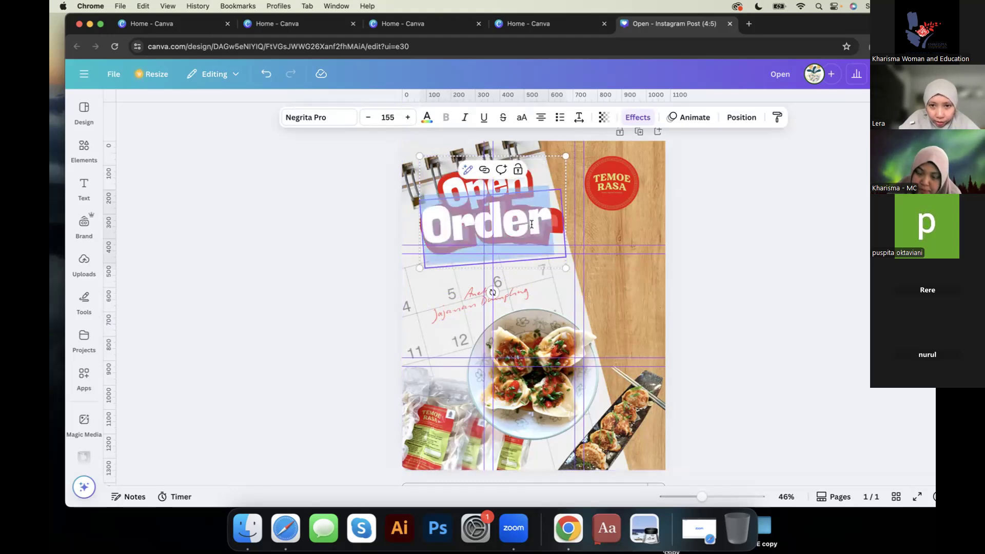
pyautogui.click(746, 257)
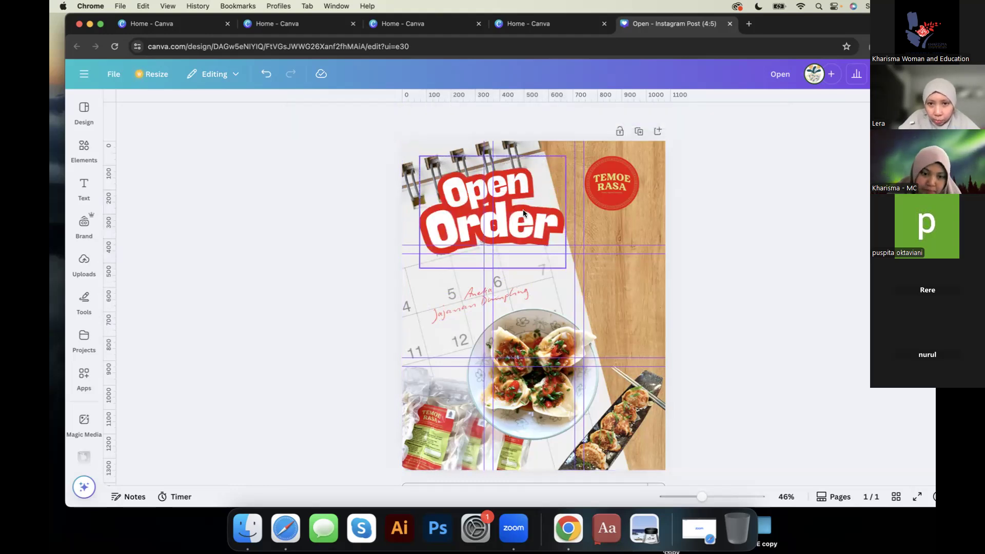
pyautogui.click(447, 213)
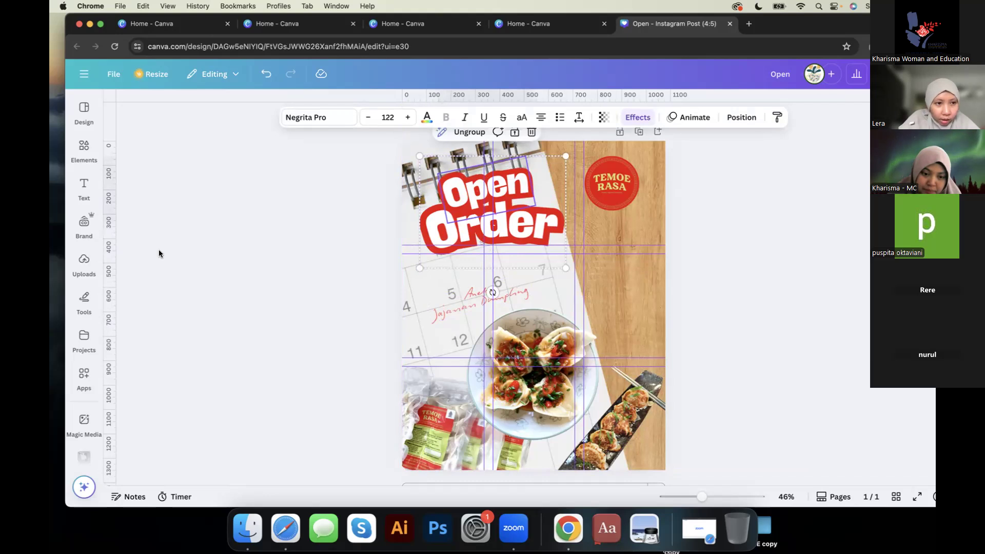
# Step: Search the elements library for "yellow memo"
pyautogui.click(82, 152)
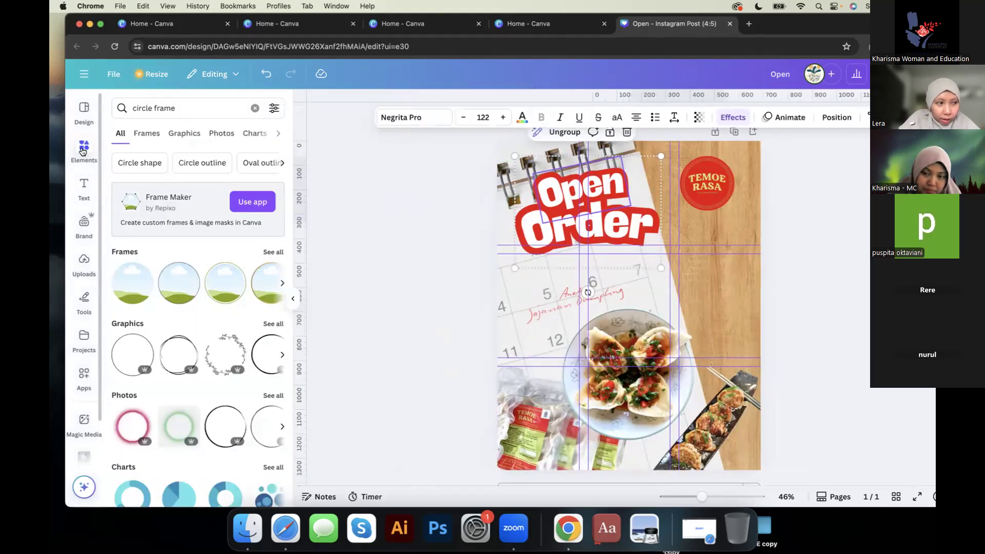
pyautogui.click(254, 108)
pyautogui.write('me')
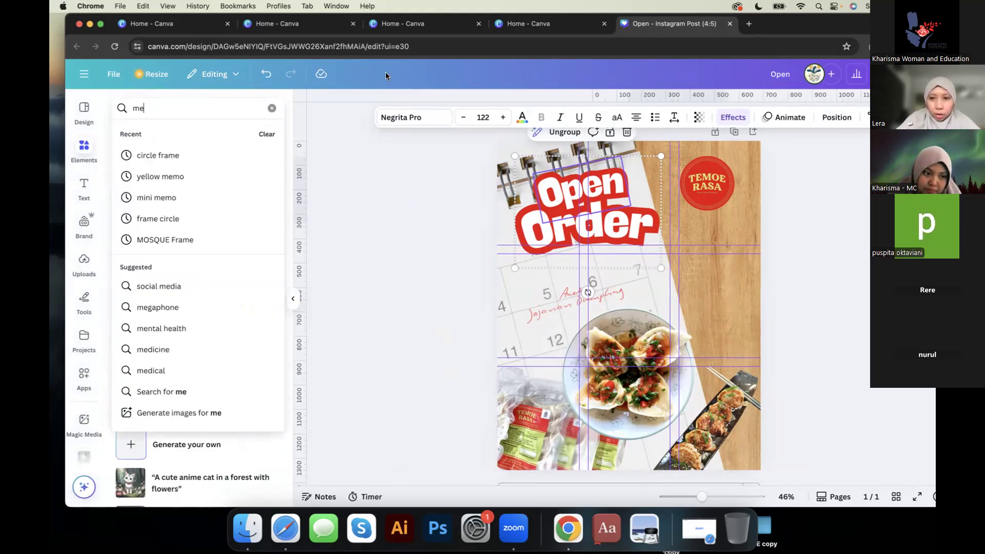
pyautogui.write('mo')
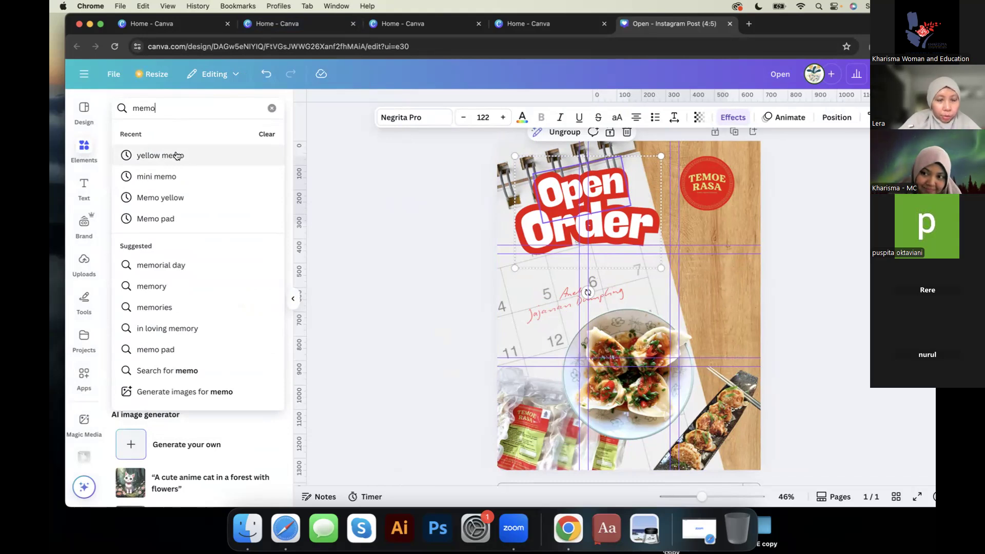
pyautogui.click(190, 162)
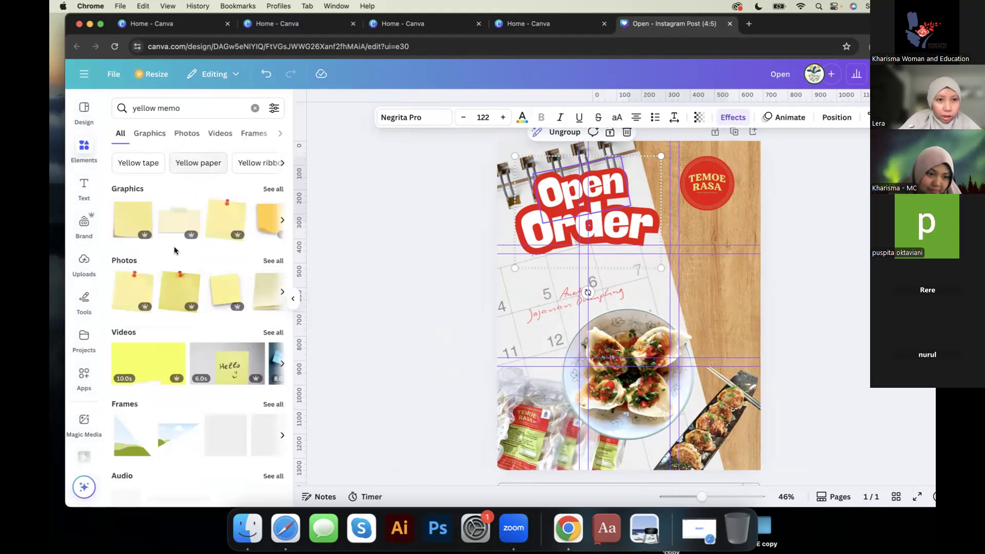
# Step: Browse the graphic and photo results and add the plain yellow memo photo with a curled corner to the page
pyautogui.click(152, 135)
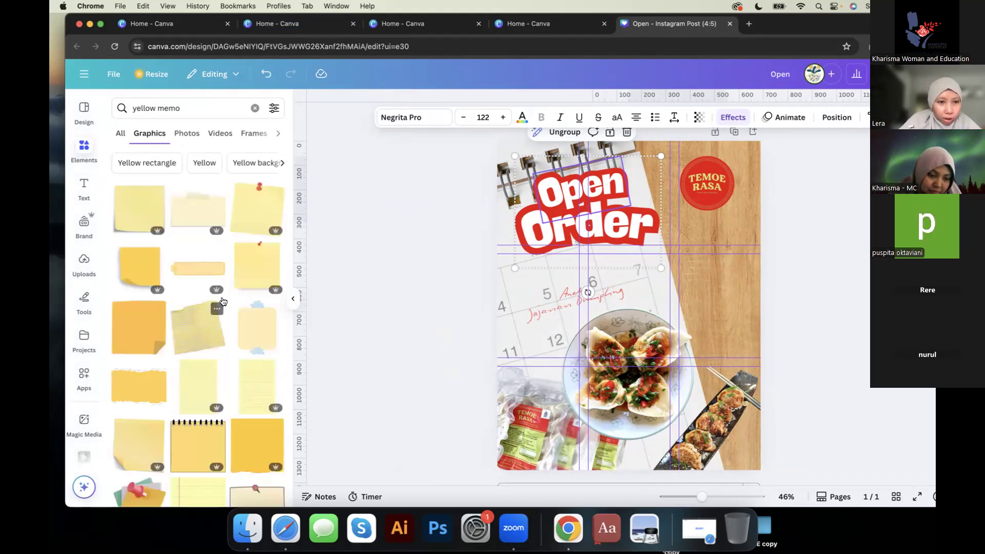
pyautogui.click(188, 138)
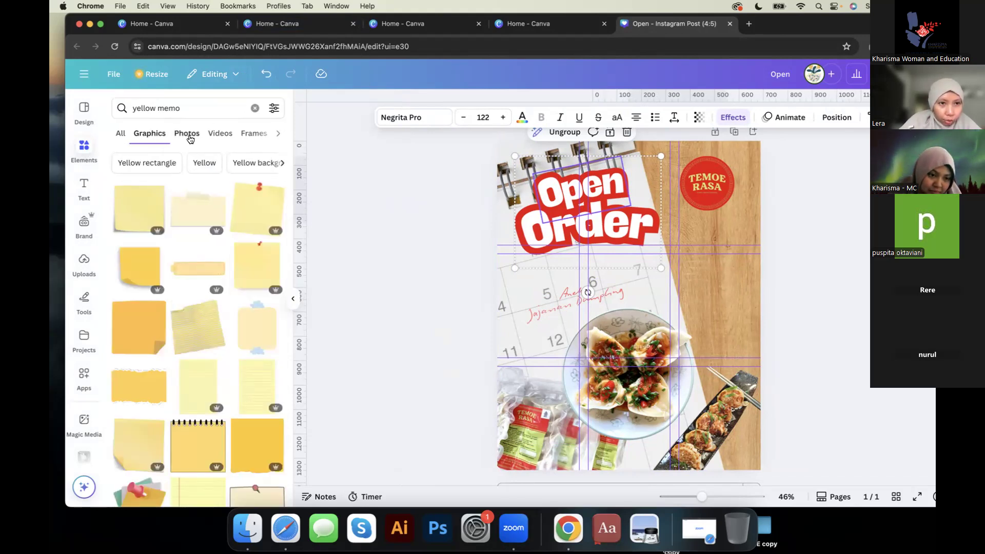
pyautogui.scroll(-5, 202, 446)
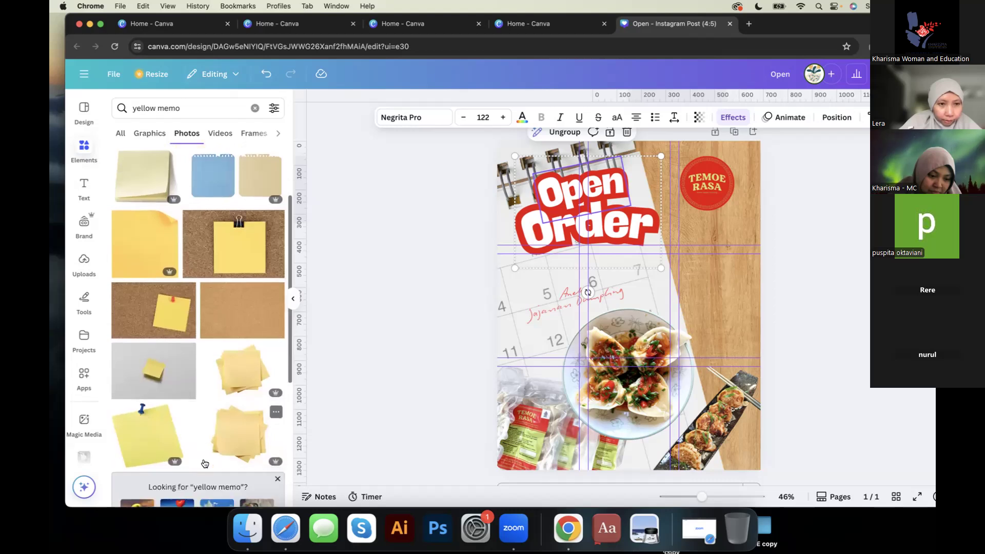
pyautogui.scroll(-10, 204, 462)
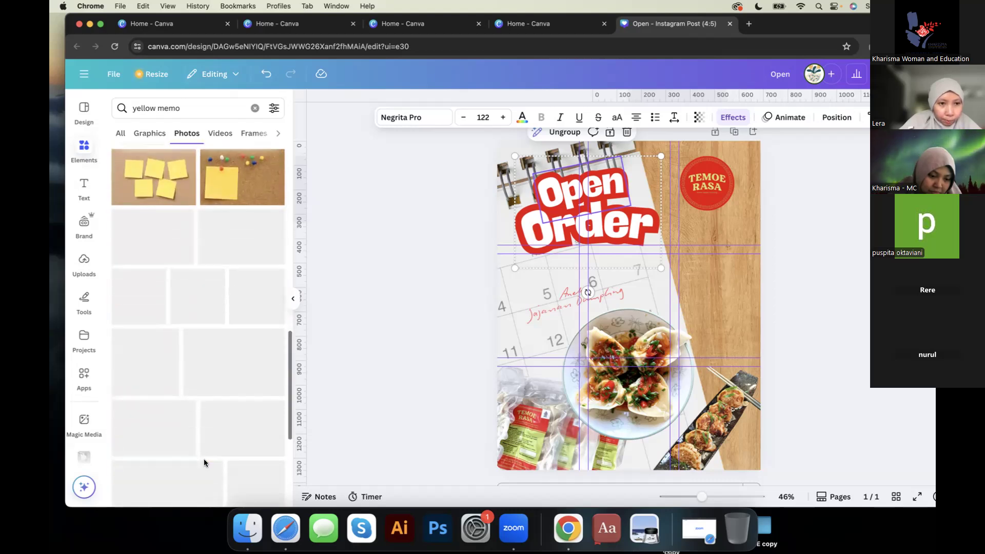
pyautogui.scroll(-4, 204, 460)
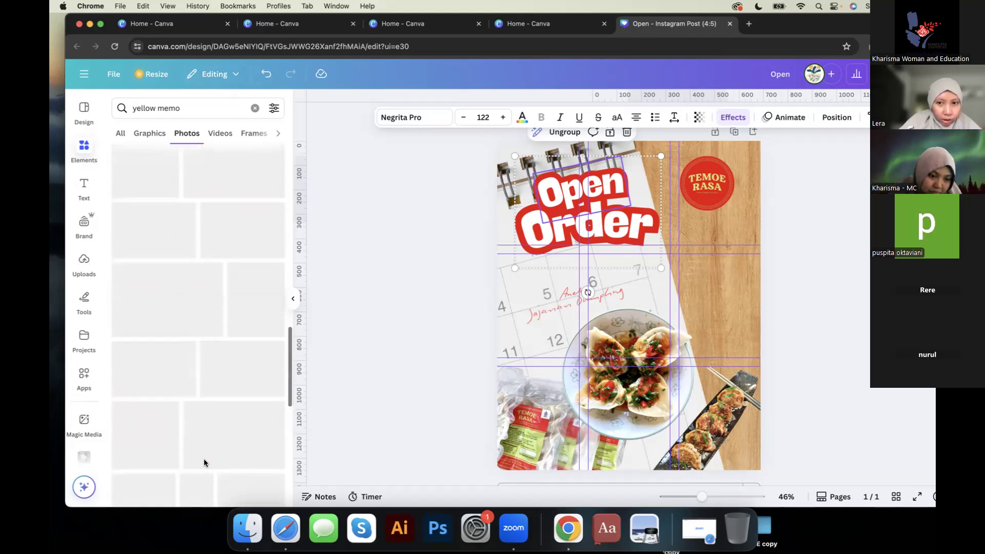
pyautogui.scroll(10, 213, 354)
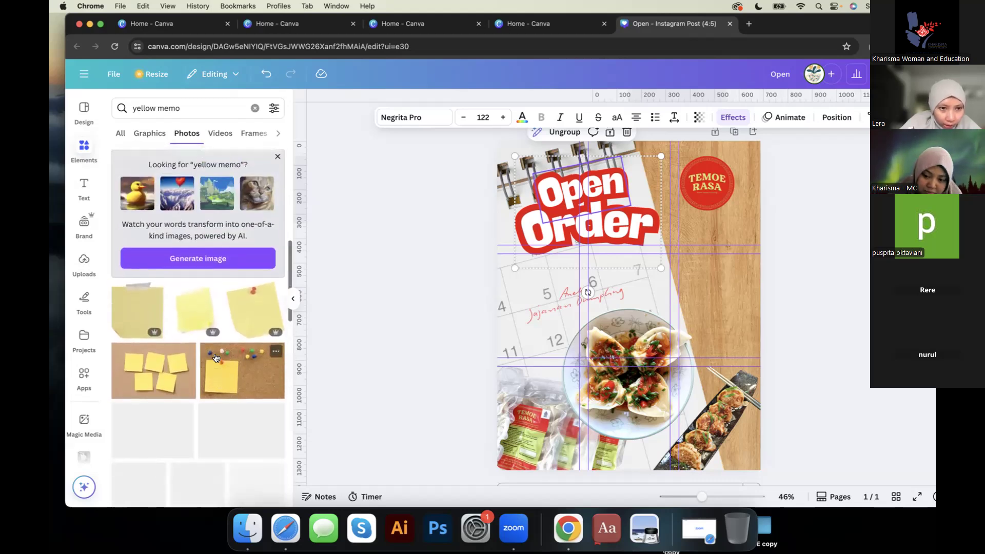
pyautogui.scroll(3, 215, 359)
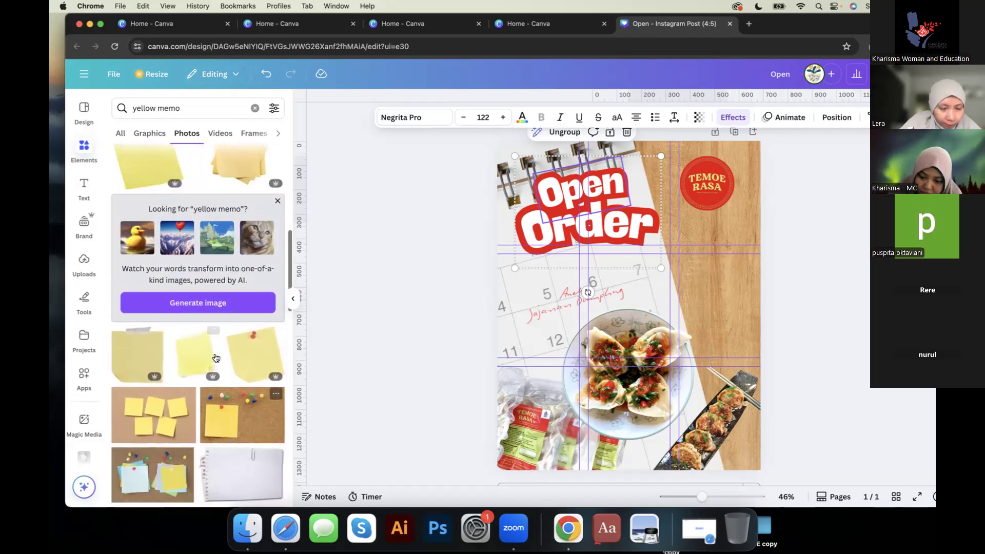
pyautogui.click(195, 377)
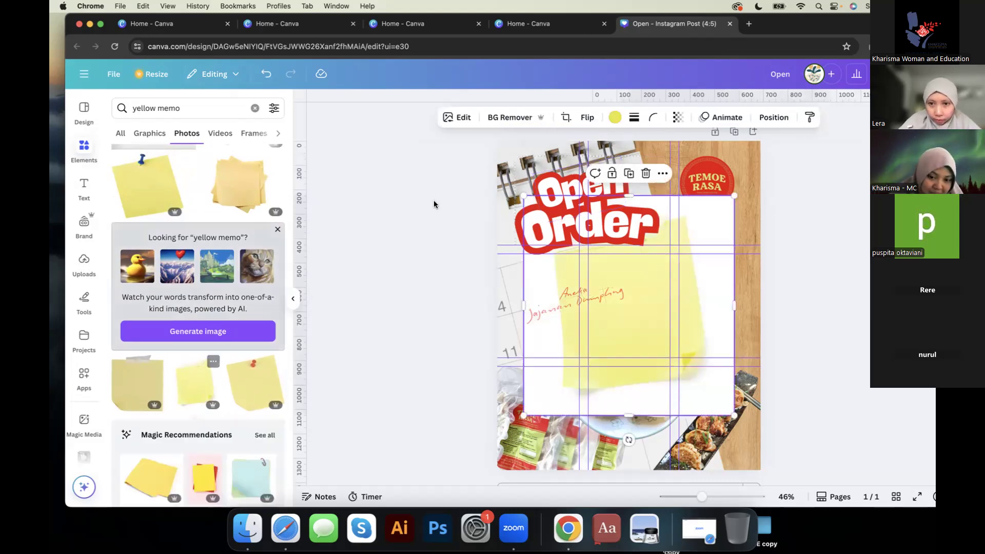
# Step: Remove the white background from the yellow memo photo
pyautogui.click(292, 298)
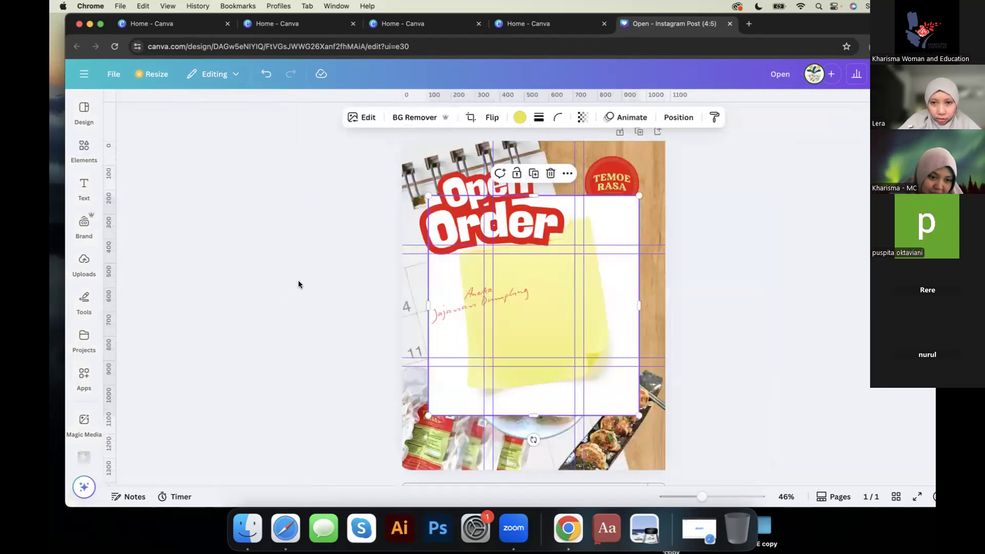
pyautogui.click(417, 120)
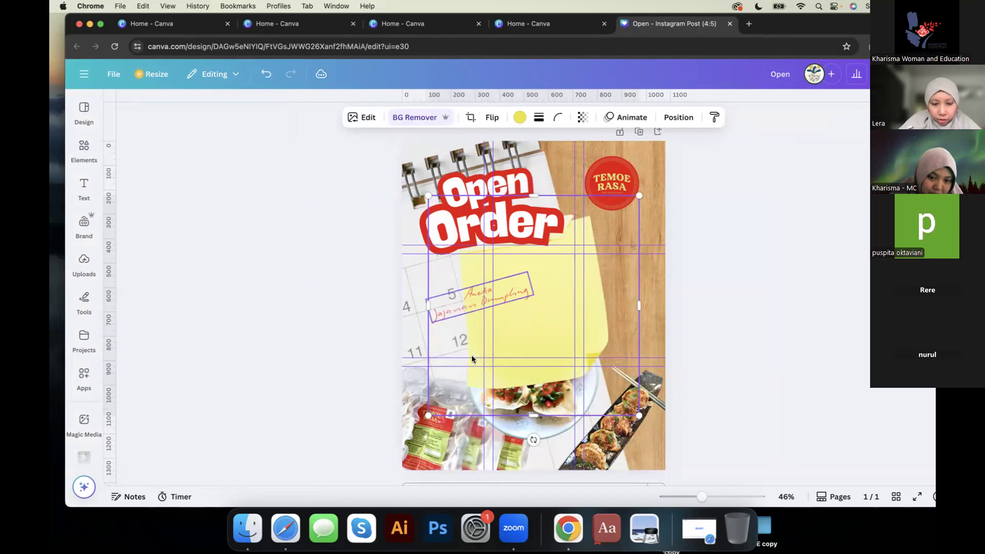
pyautogui.moveTo(428, 415); pyautogui.dragTo(511, 346)
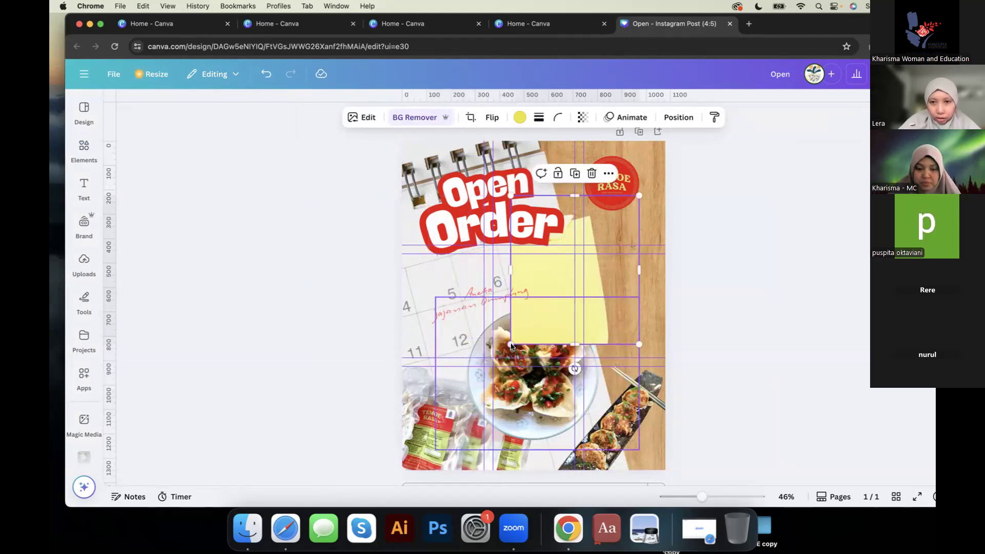
pyautogui.click(266, 74)
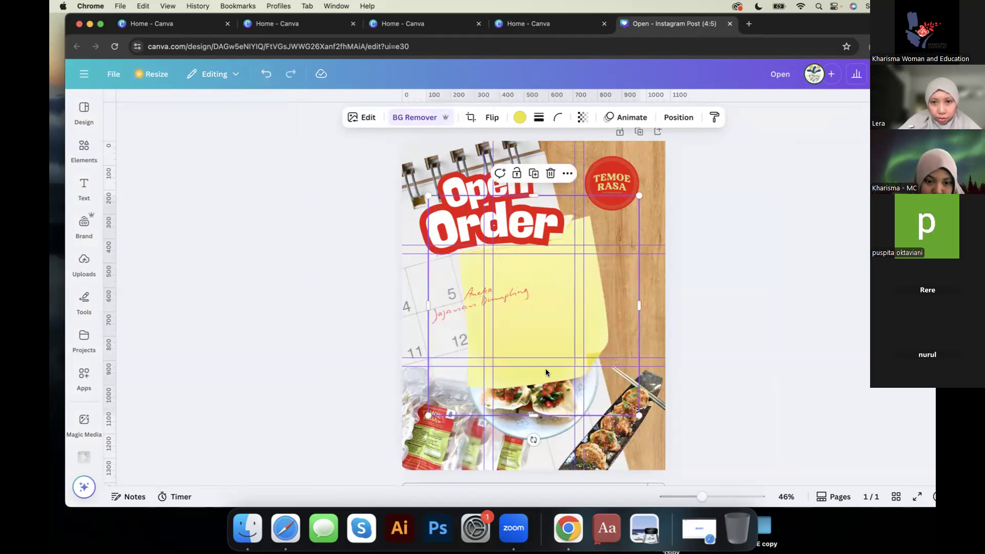
# Step: Shrink the yellow memo, place it below the Temoe Rasa logo beside the headline, and tilt it slightly clockwise
pyautogui.moveTo(427, 417); pyautogui.dragTo(535, 307)
pyautogui.moveTo(607, 260); pyautogui.dragTo(605, 270)
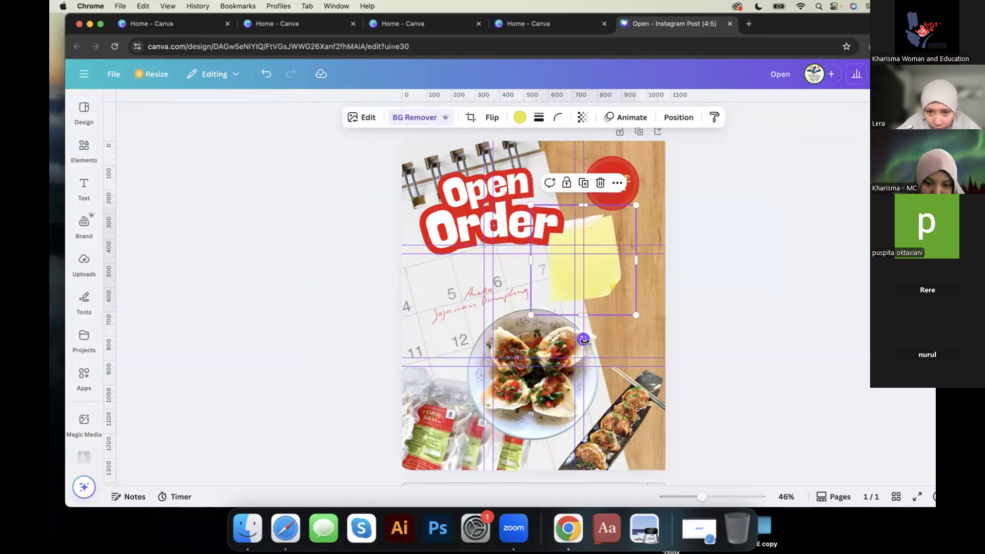
pyautogui.moveTo(583, 340); pyautogui.dragTo(574, 345)
pyautogui.click(721, 283)
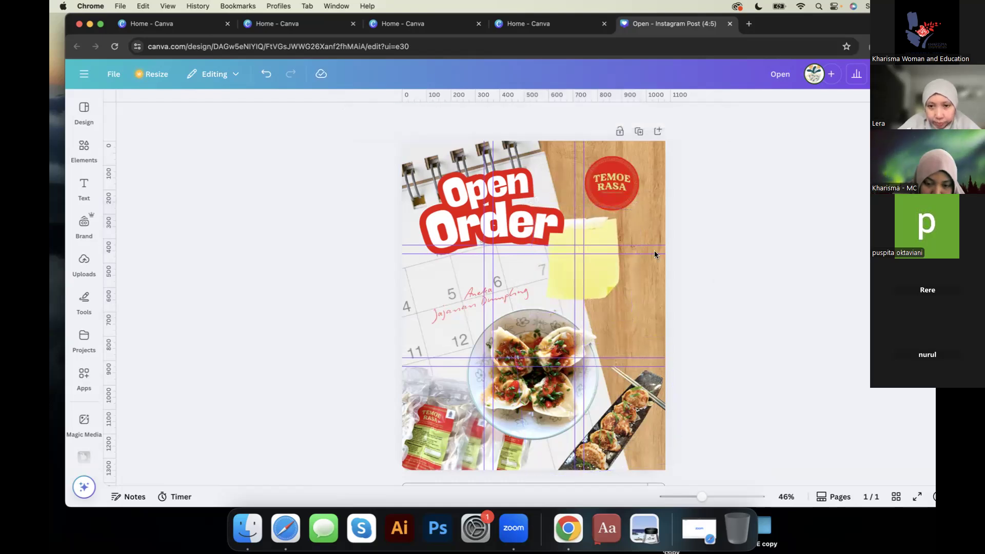
# Step: Enlarge the yellow memo slightly and nudge it down beside the word "Order"
pyautogui.scroll(4, 555, 257)
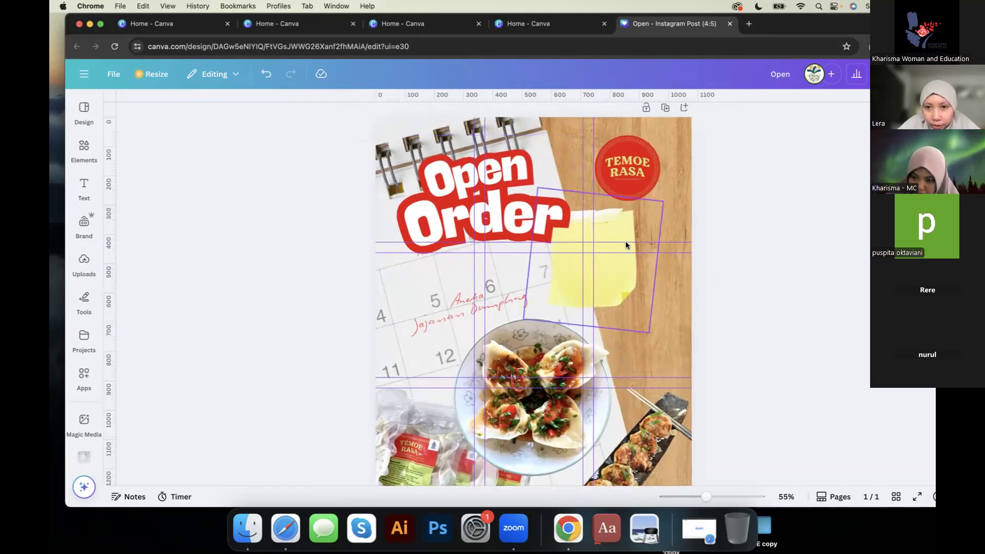
pyautogui.scroll(3, 614, 279)
pyautogui.scroll(3, 614, 281)
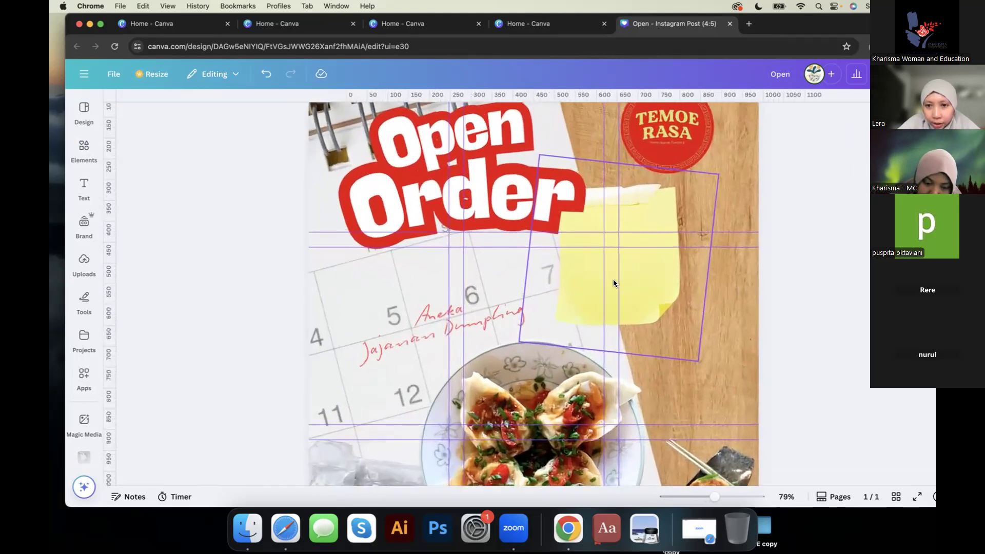
pyautogui.click(670, 311)
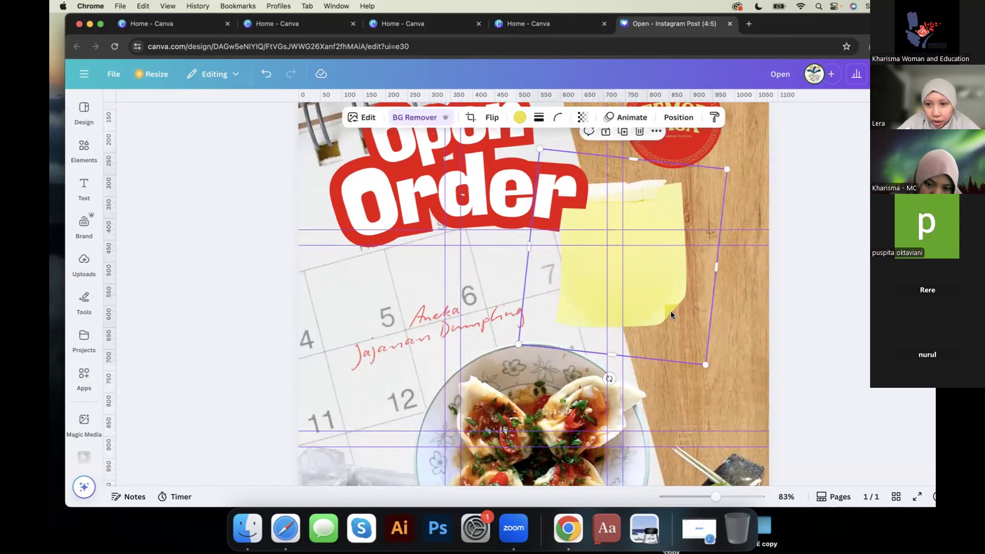
pyautogui.moveTo(704, 365); pyautogui.dragTo(709, 369)
pyautogui.moveTo(638, 272); pyautogui.dragTo(638, 276)
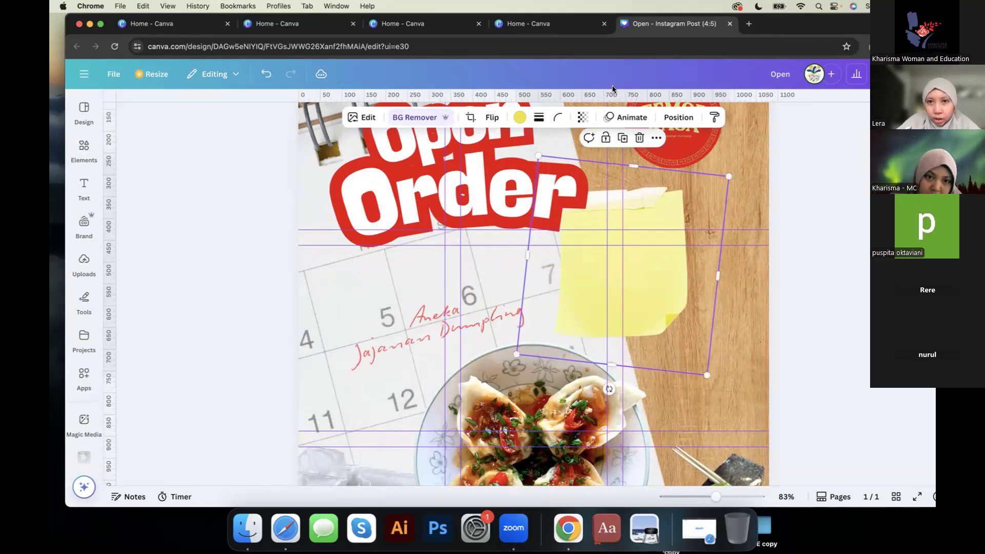
# Step: Adjust the yellow memo photo's light to brightness -17 and contrast -23
pyautogui.click(363, 118)
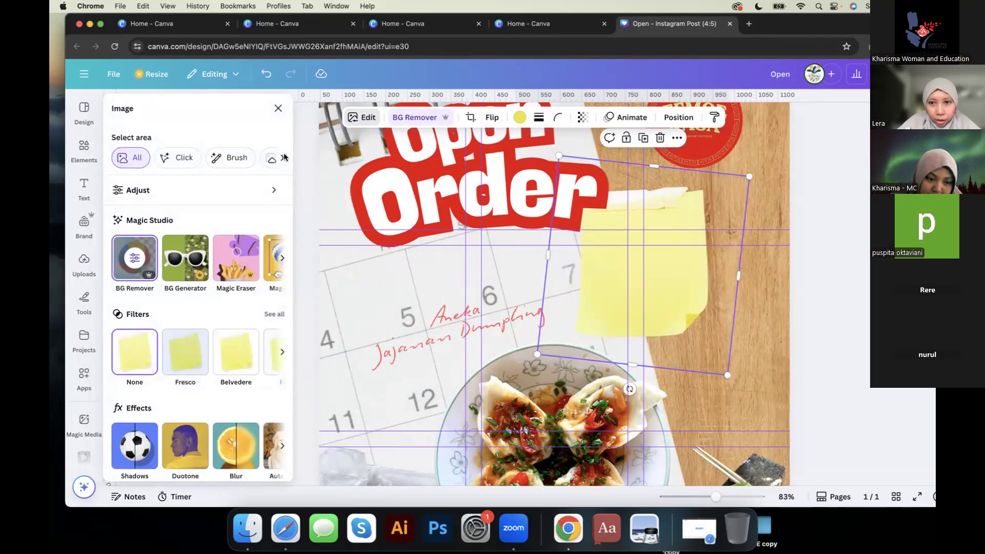
pyautogui.click(271, 187)
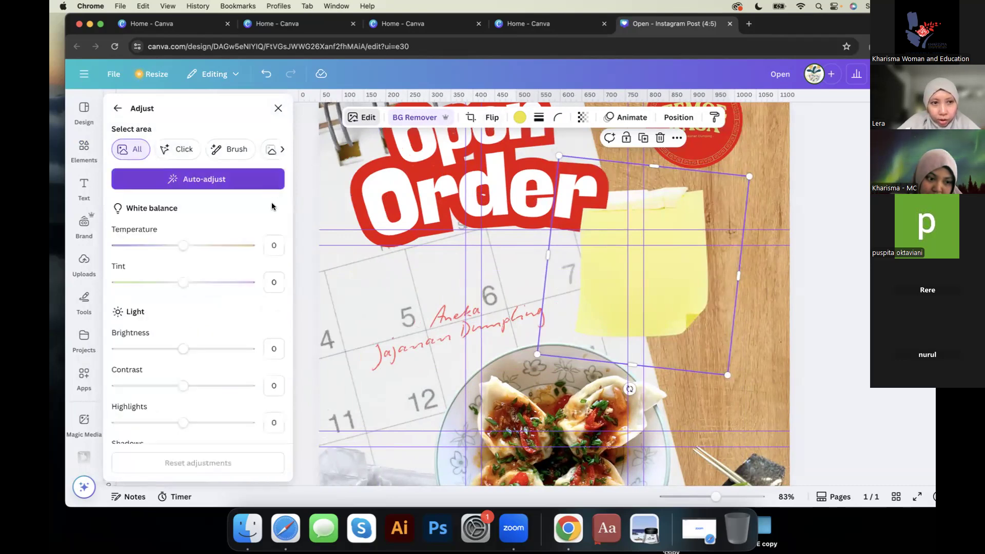
pyautogui.click(184, 351)
pyautogui.moveTo(176, 352); pyautogui.dragTo(172, 350)
pyautogui.moveTo(183, 385); pyautogui.dragTo(167, 388)
# Step: Set the yellow memo photo's shadows to 15, whites to 6 and saturation to 19
pyautogui.scroll(-3, 166, 386)
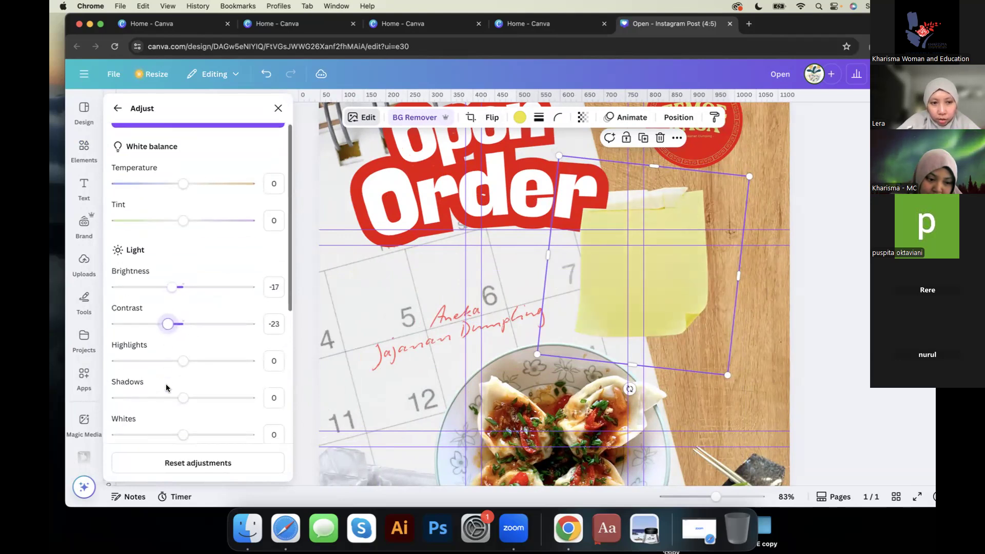
pyautogui.moveTo(183, 336)
pyautogui.mouseDown()
pyautogui.moveTo(171, 337)
pyautogui.moveTo(183, 336)
pyautogui.mouseUp()
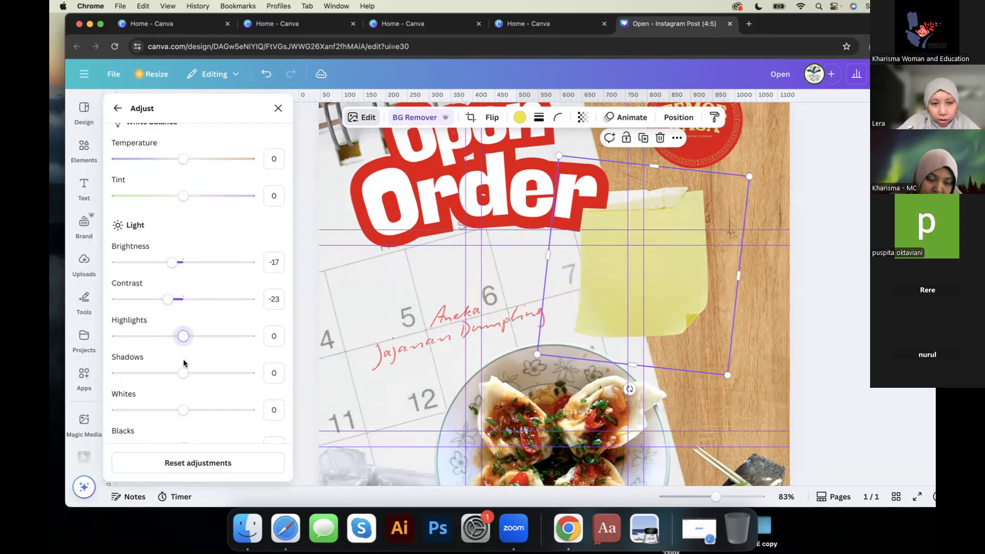
pyautogui.moveTo(188, 374); pyautogui.dragTo(191, 353)
pyautogui.scroll(-2, 194, 375)
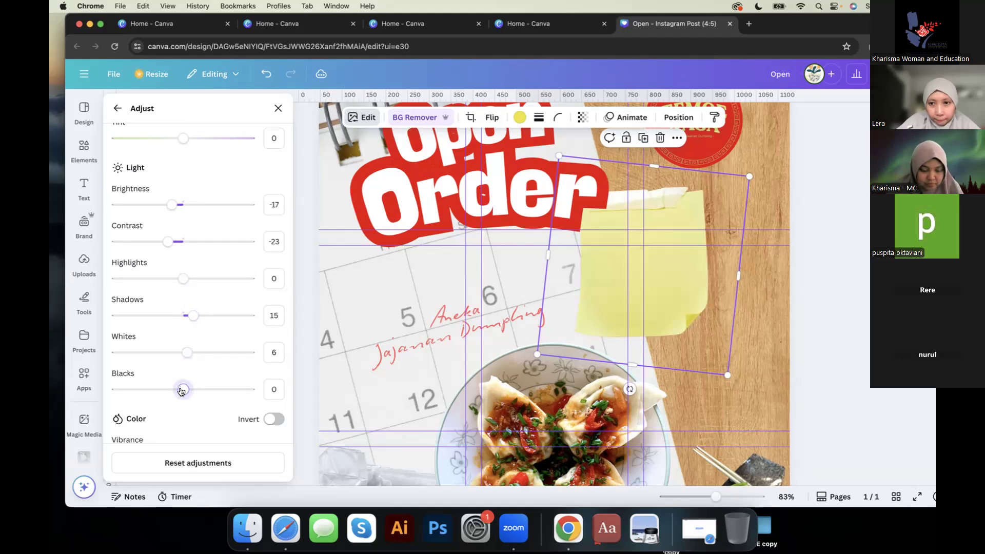
pyautogui.scroll(-6, 182, 391)
pyautogui.moveTo(185, 302); pyautogui.dragTo(196, 303)
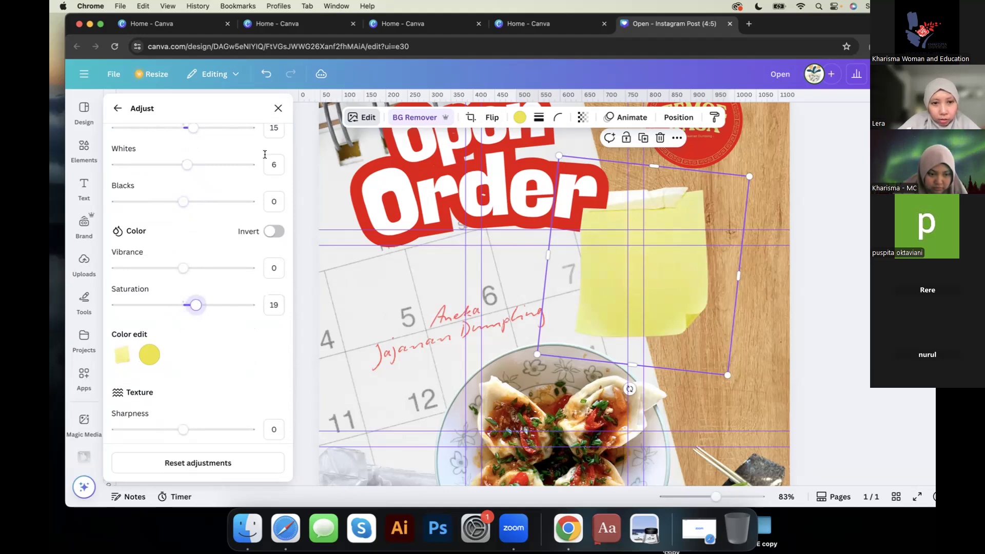
pyautogui.scroll(1, 479, 263)
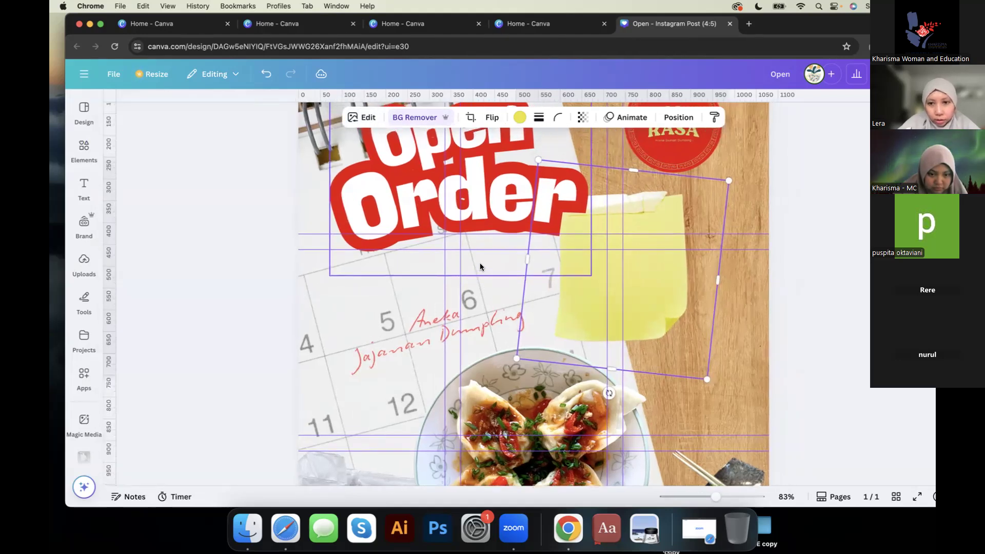
# Step: Shrink the yellow sticky note slightly from its lower-left corner, keeping it beside the Open Order heading, and deselect it
pyautogui.scroll(1, 479, 266)
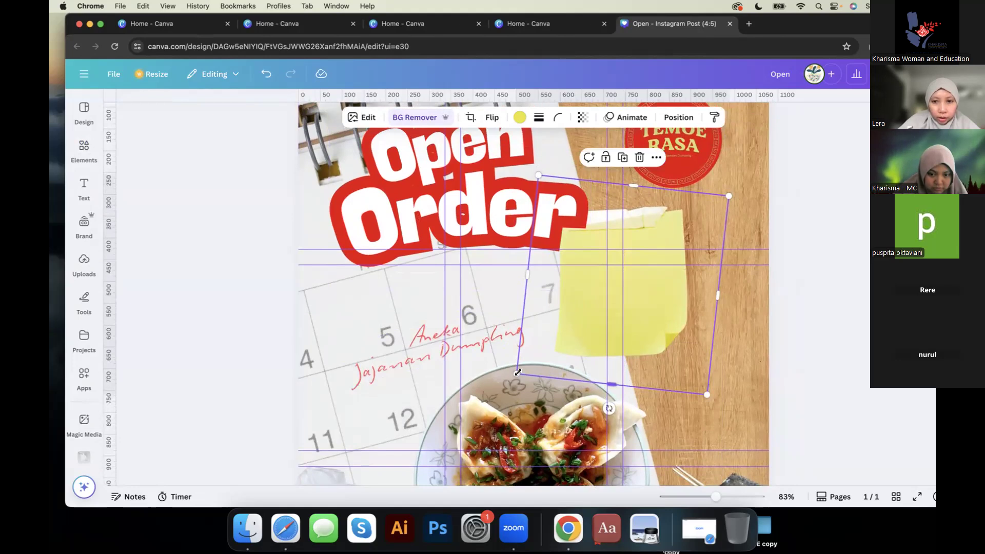
pyautogui.moveTo(518, 373); pyautogui.dragTo(530, 354)
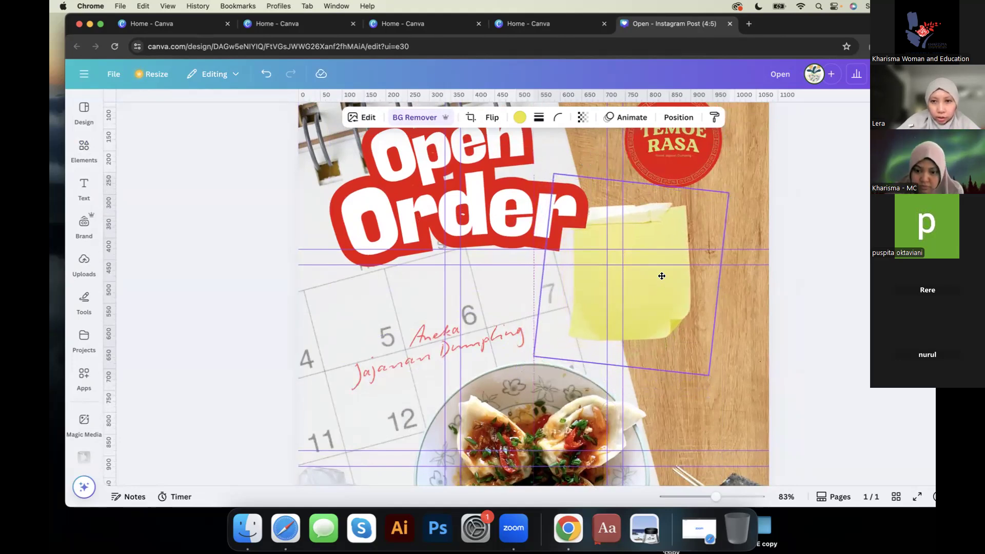
pyautogui.scroll(-2, 660, 275)
pyautogui.scroll(-5, 659, 275)
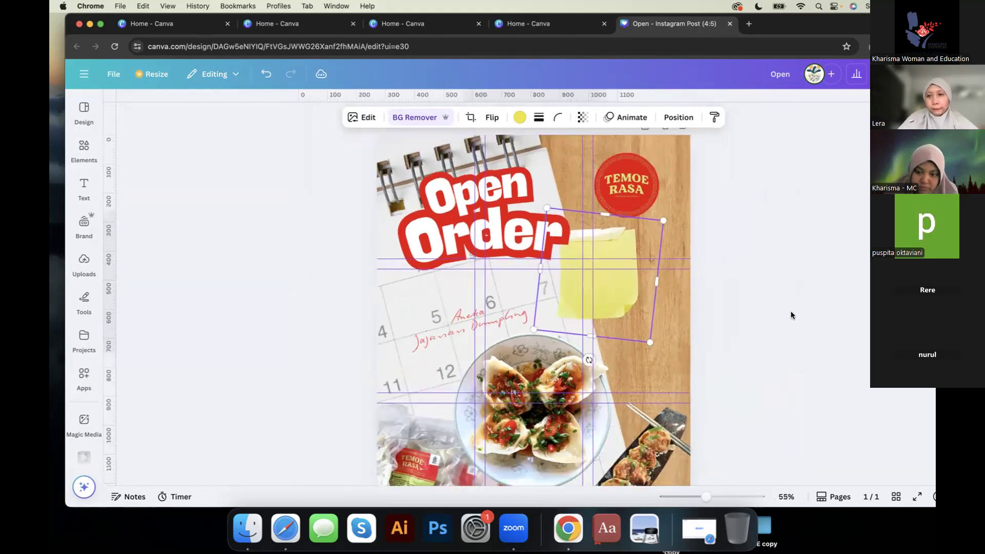
pyautogui.click(757, 324)
pyautogui.scroll(-1, 757, 323)
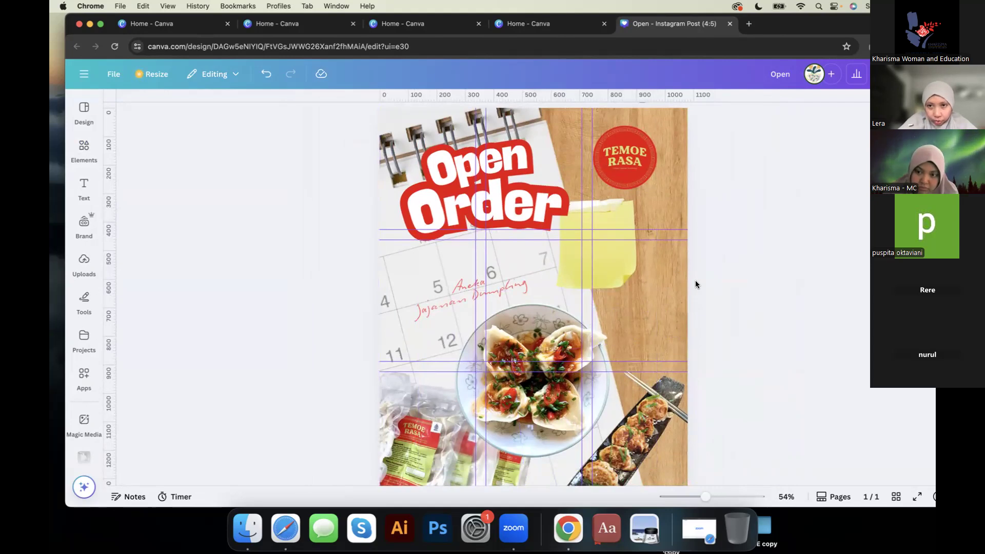
pyautogui.scroll(6, 695, 281)
pyautogui.scroll(6, 694, 281)
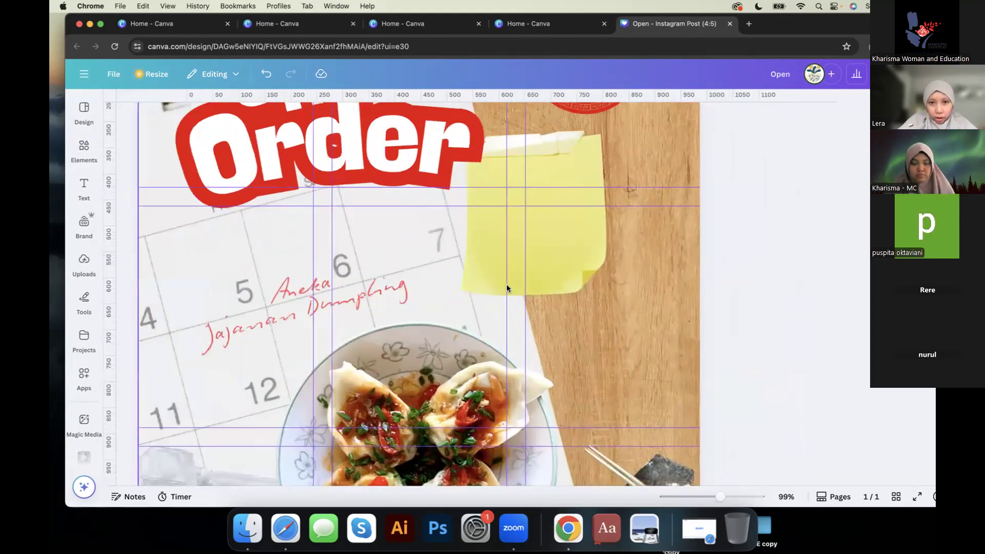
pyautogui.scroll(3, 710, 275)
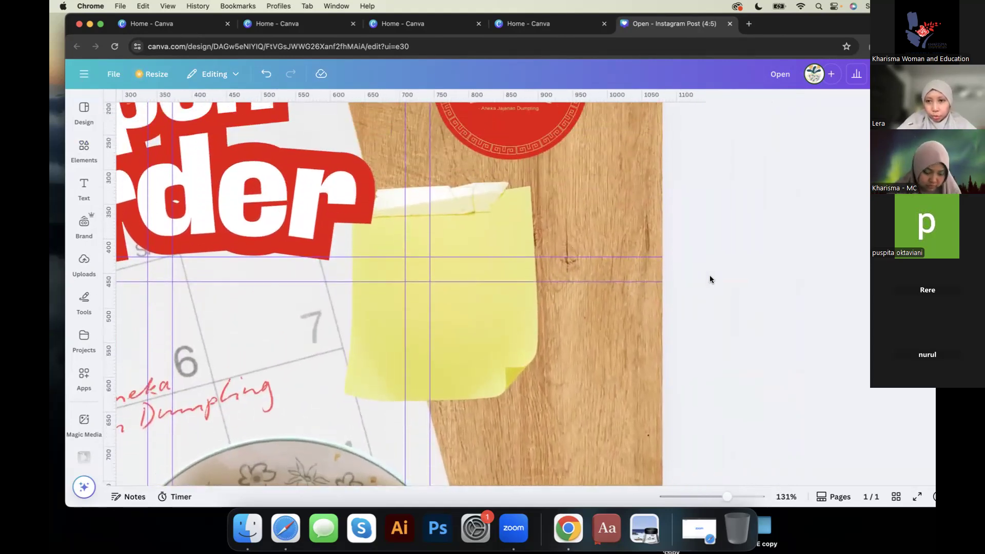
pyautogui.hscroll(-3, 710, 275)
pyautogui.scroll(2, 710, 275)
pyautogui.scroll(-5, 710, 275)
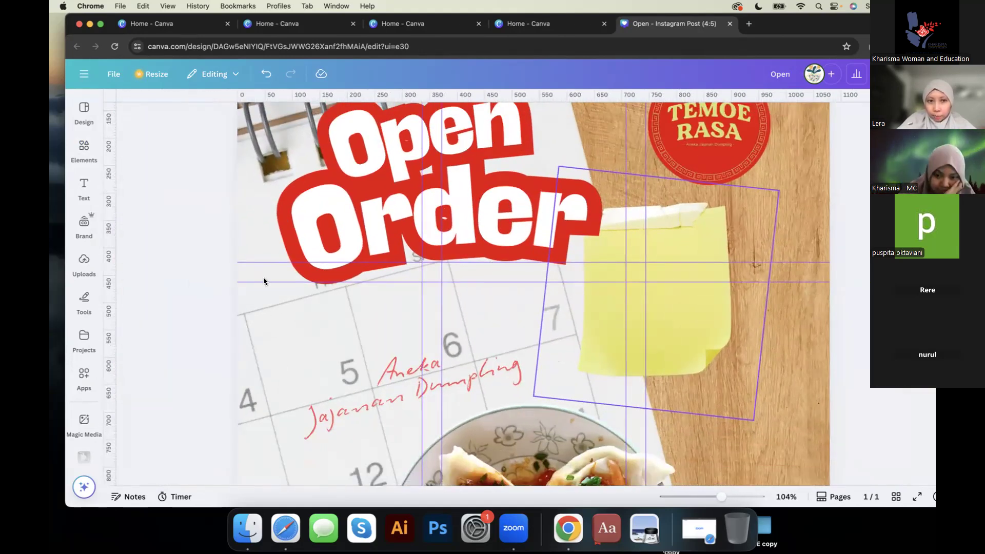
pyautogui.scroll(1, 263, 277)
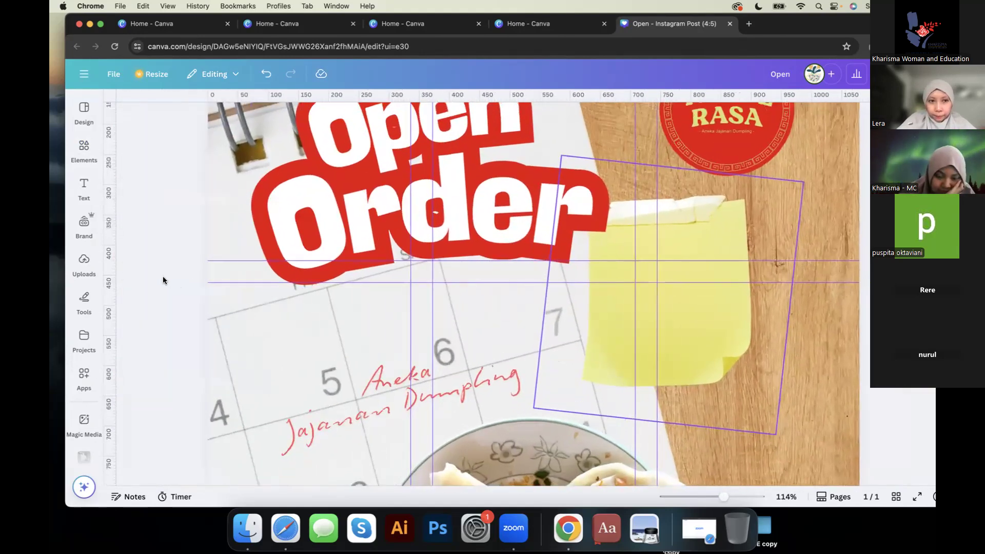
pyautogui.click(82, 190)
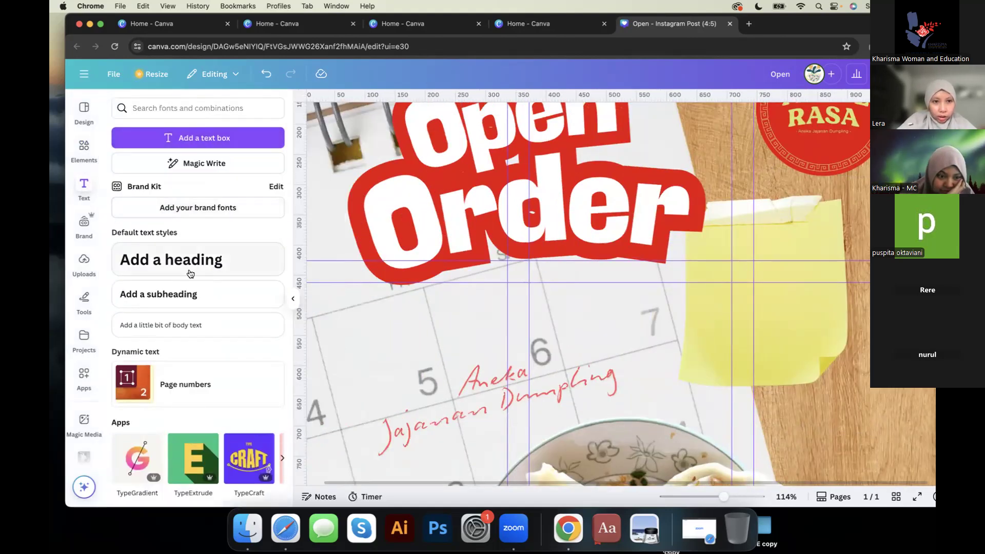
pyautogui.click(293, 298)
pyautogui.scroll(-5, 289, 301)
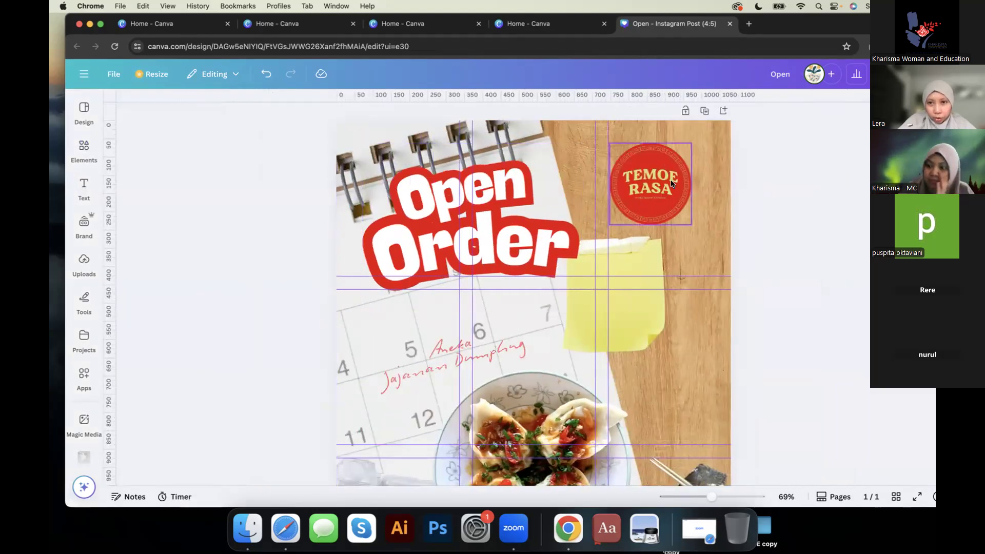
# Step: Check the rotation angles of the Open Order heading and the "Aneka Jajanan Dumpling" text
pyautogui.click(429, 235)
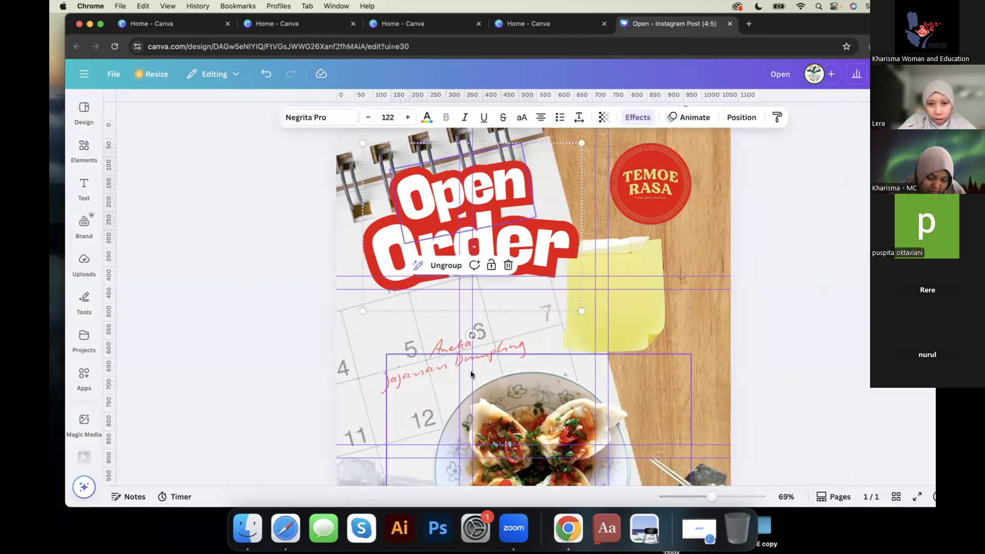
pyautogui.click(471, 337)
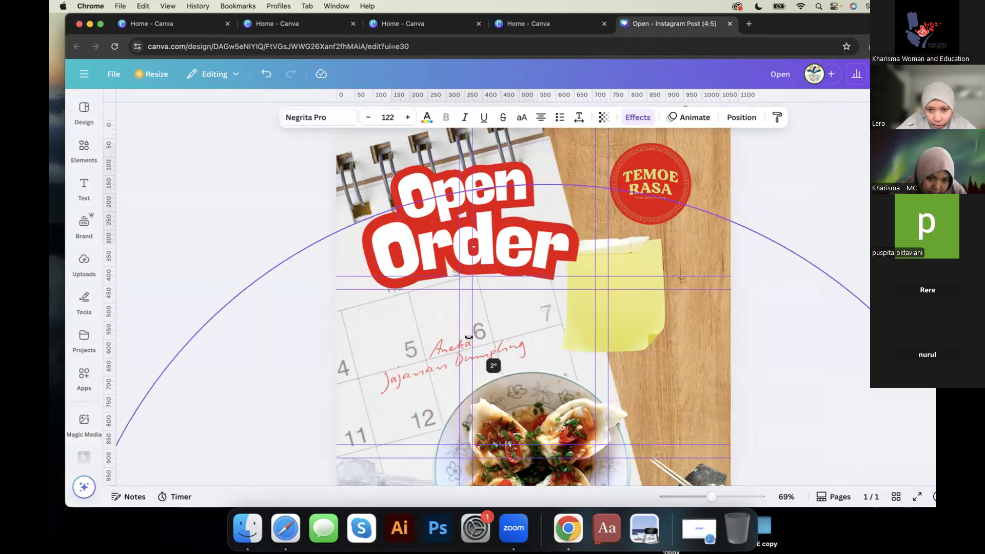
pyautogui.click(295, 338)
pyautogui.click(433, 355)
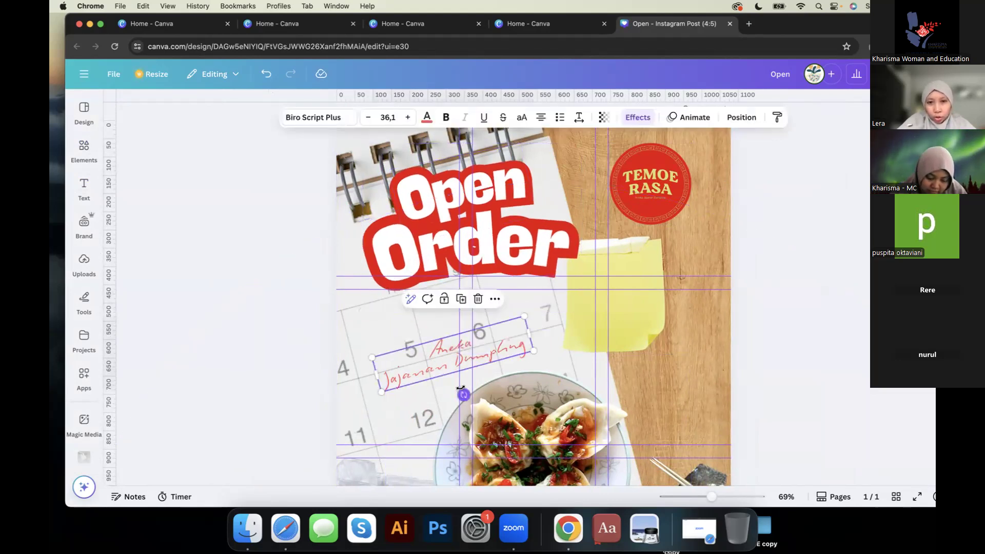
pyautogui.moveTo(459, 393); pyautogui.dragTo(459, 396)
pyautogui.click(204, 262)
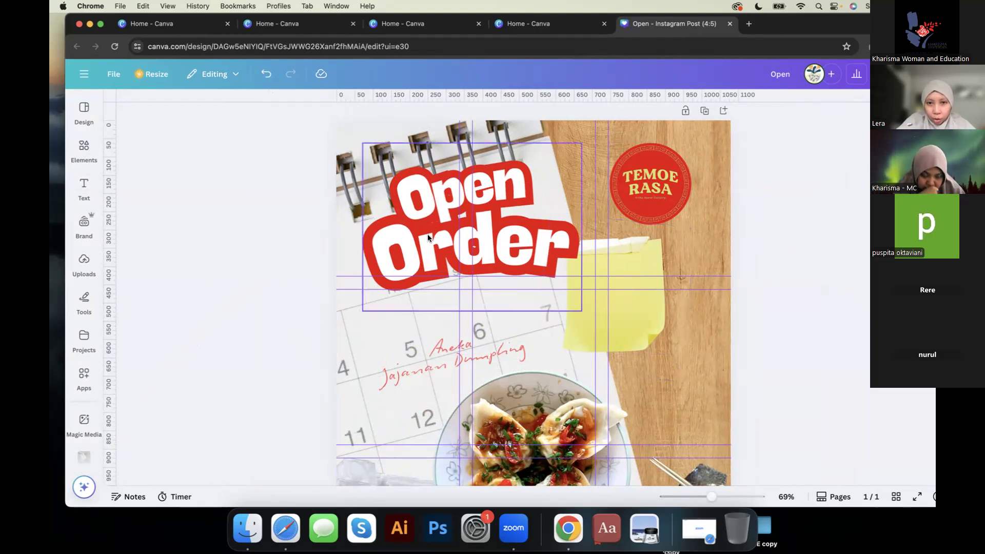
# Step: Add a heading text to the poster reading "Ready"
pyautogui.click(83, 188)
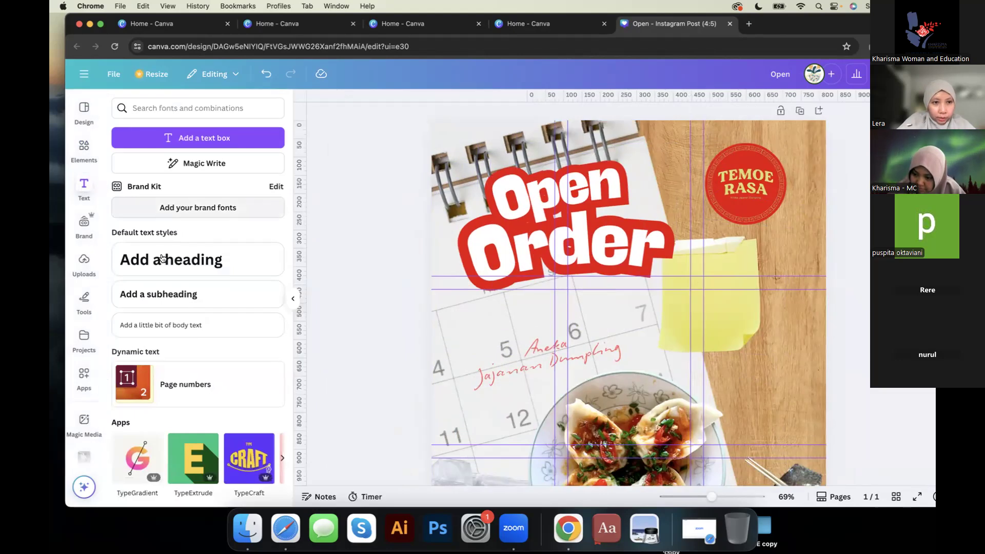
pyautogui.click(164, 259)
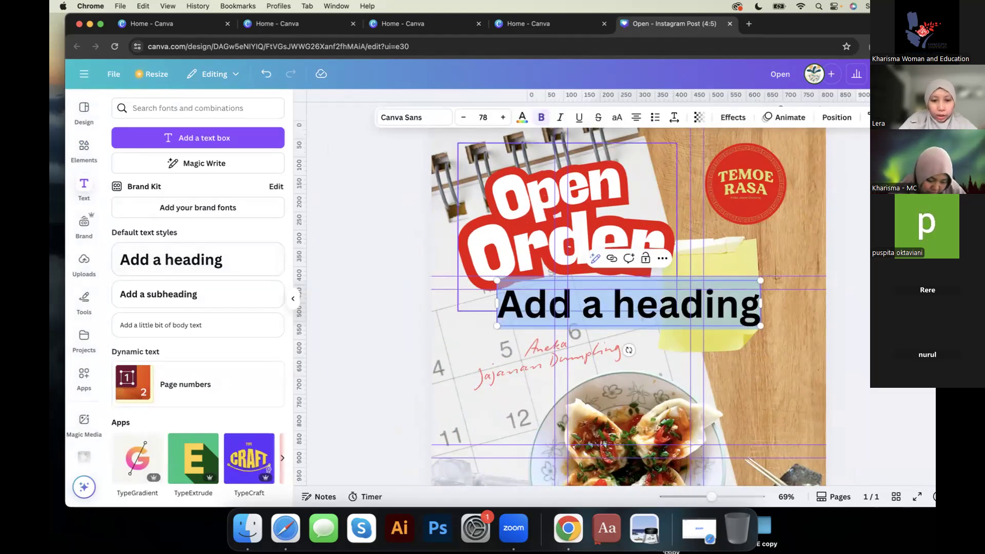
pyautogui.write('Read')
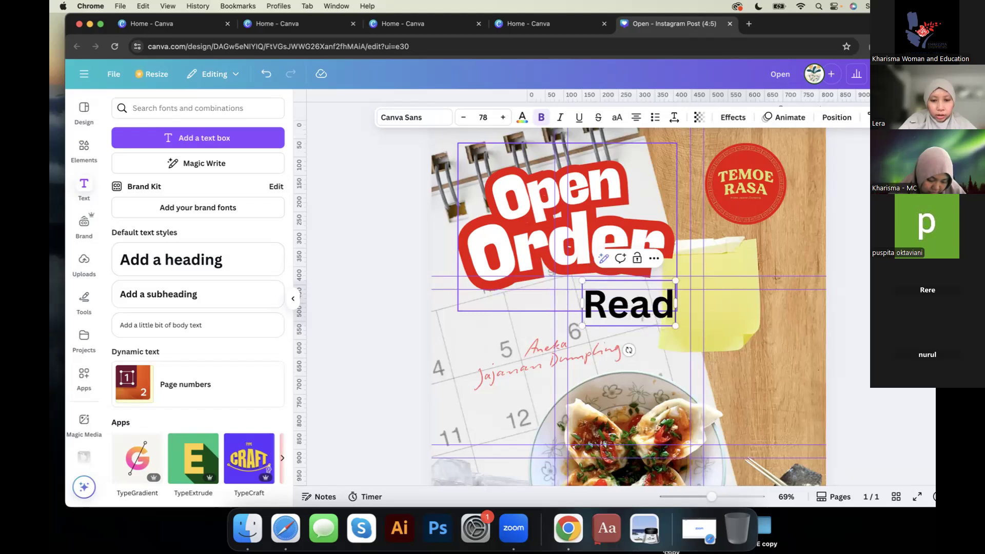
pyautogui.write('y')
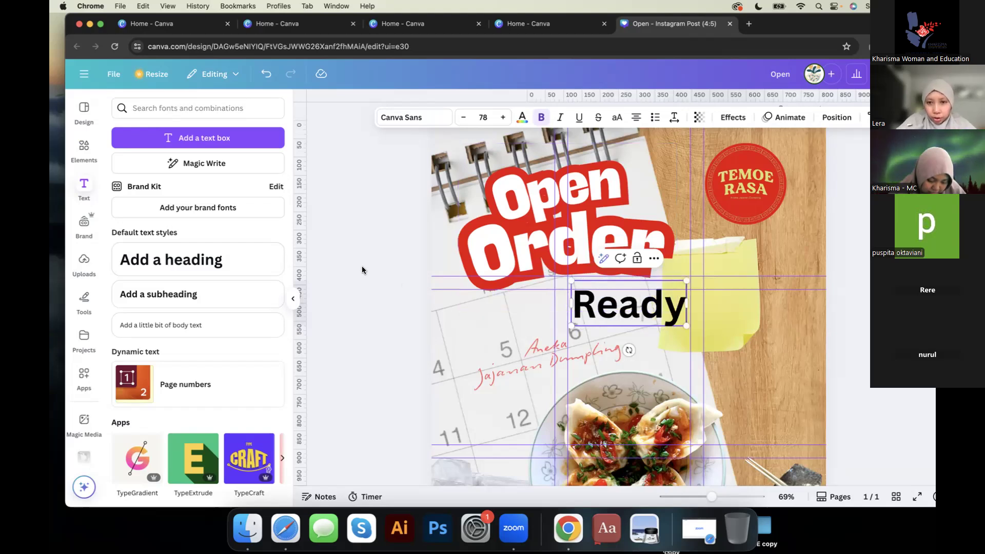
# Step: Change the "Ready" text to the Negrita Pro font, matching the Open Order heading
pyautogui.doubleClick(602, 311)
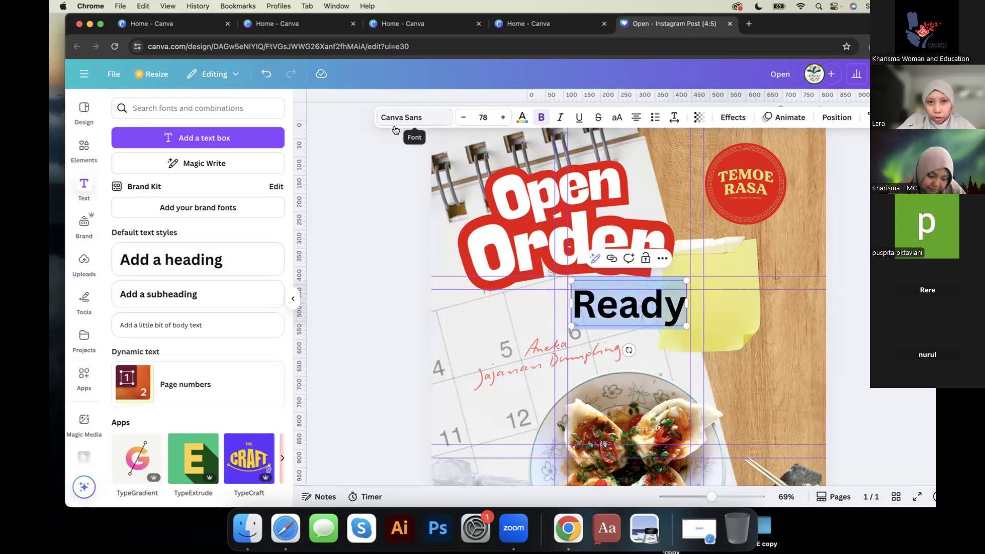
pyautogui.click(426, 119)
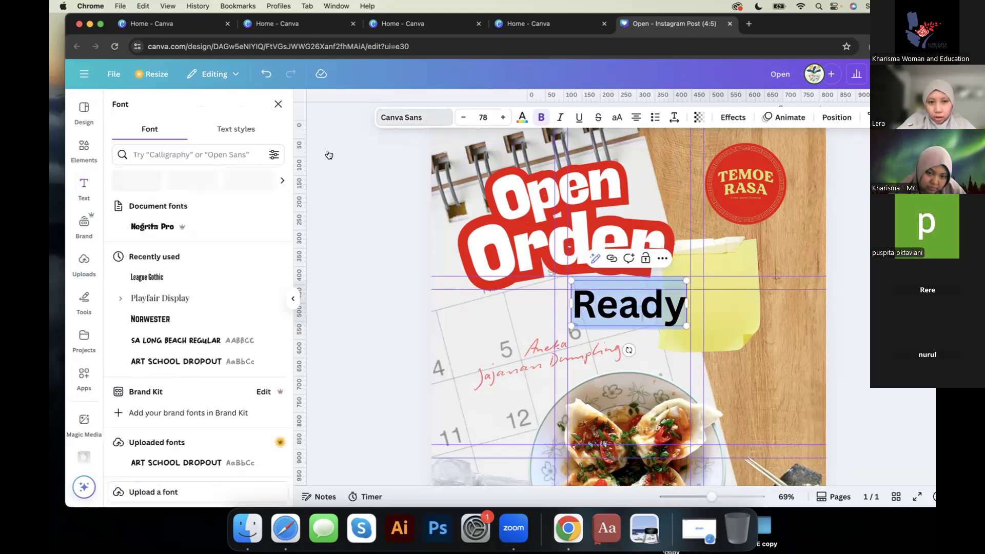
pyautogui.click(500, 236)
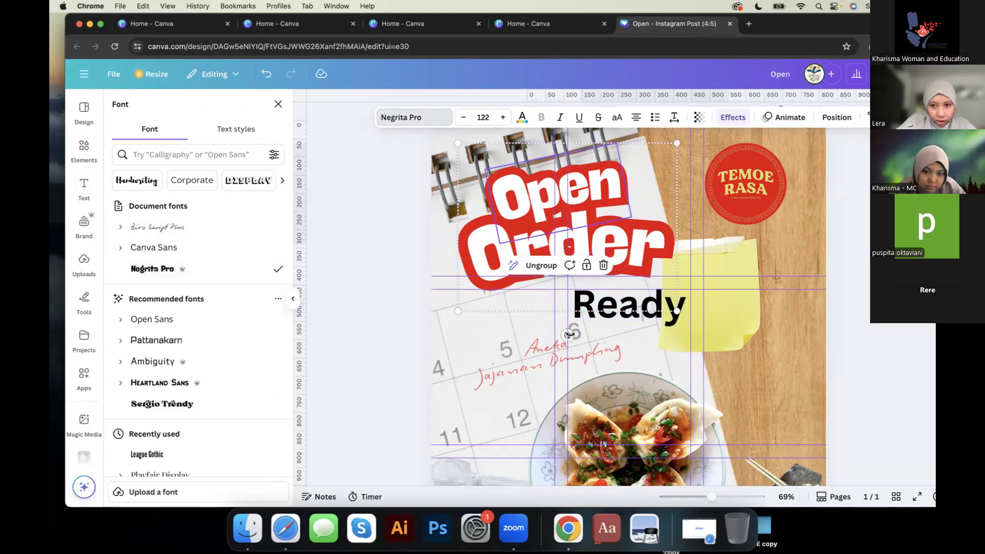
pyautogui.click(611, 318)
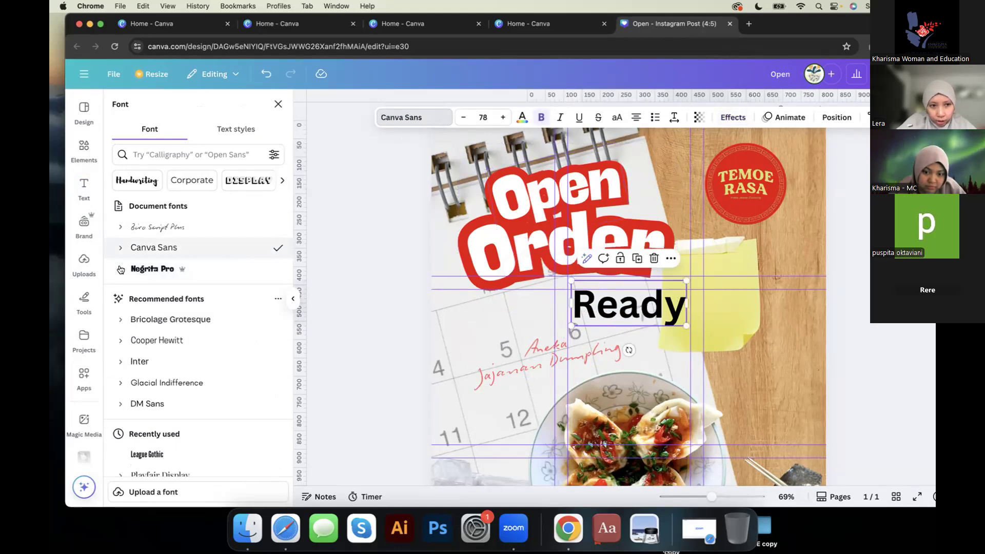
pyautogui.click(148, 274)
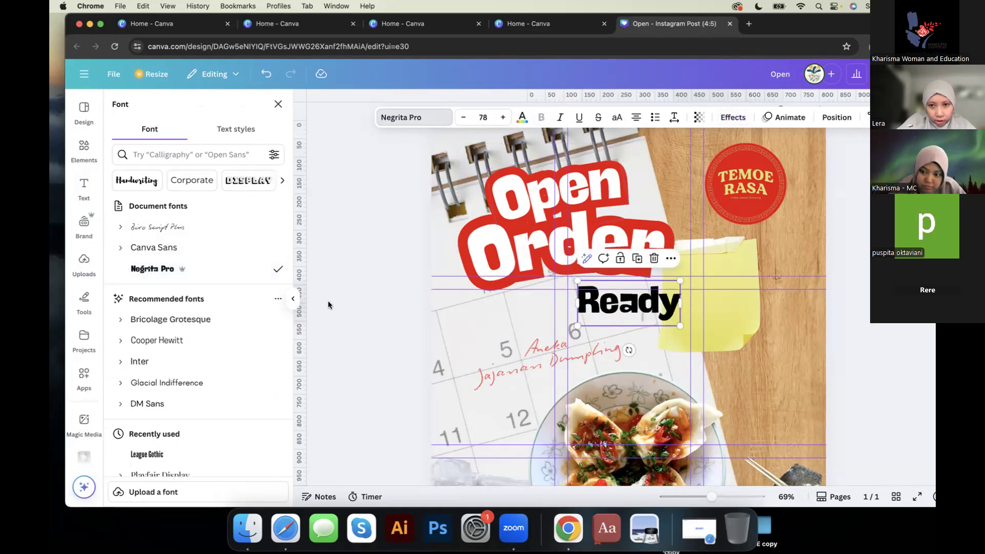
pyautogui.click(290, 302)
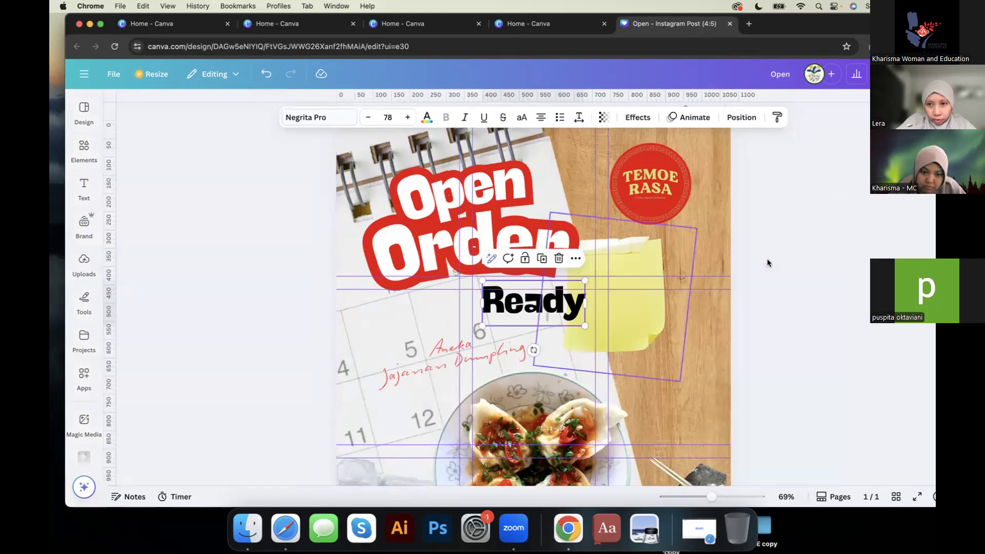
# Step: Move the "Ready" text onto the upper part of the yellow sticky note and scale it down to a font size of about 52.4
pyautogui.moveTo(580, 296); pyautogui.dragTo(654, 281)
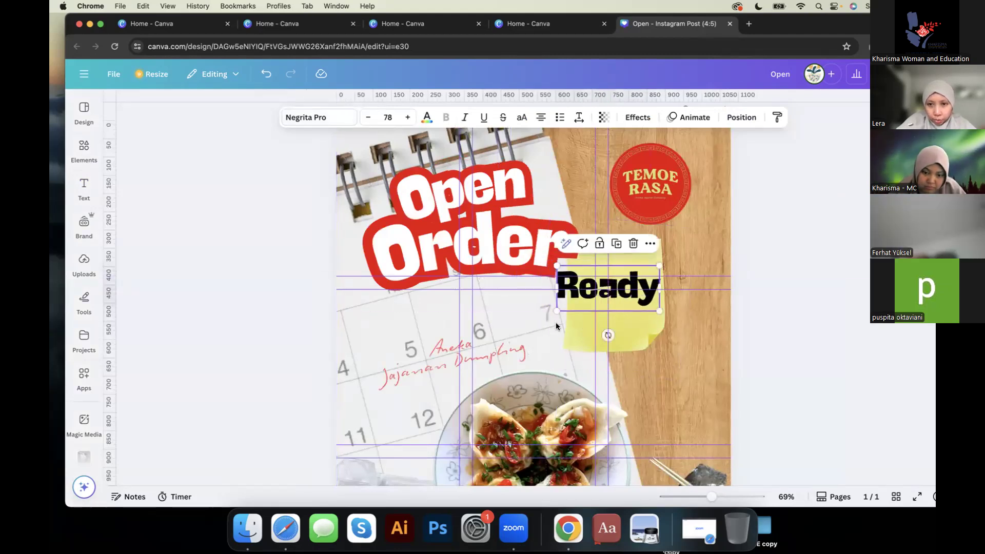
pyautogui.moveTo(554, 307); pyautogui.dragTo(581, 300)
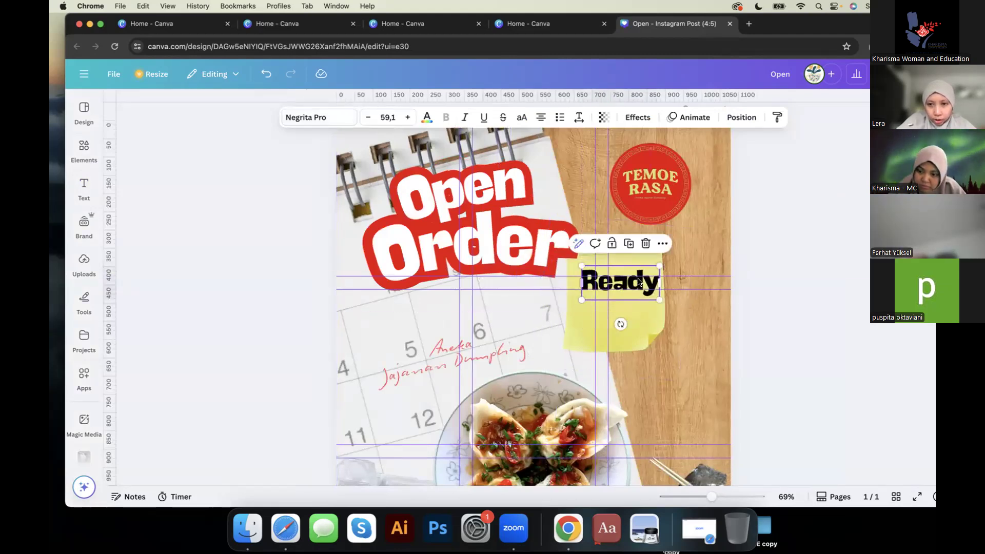
pyautogui.moveTo(660, 299); pyautogui.dragTo(650, 296)
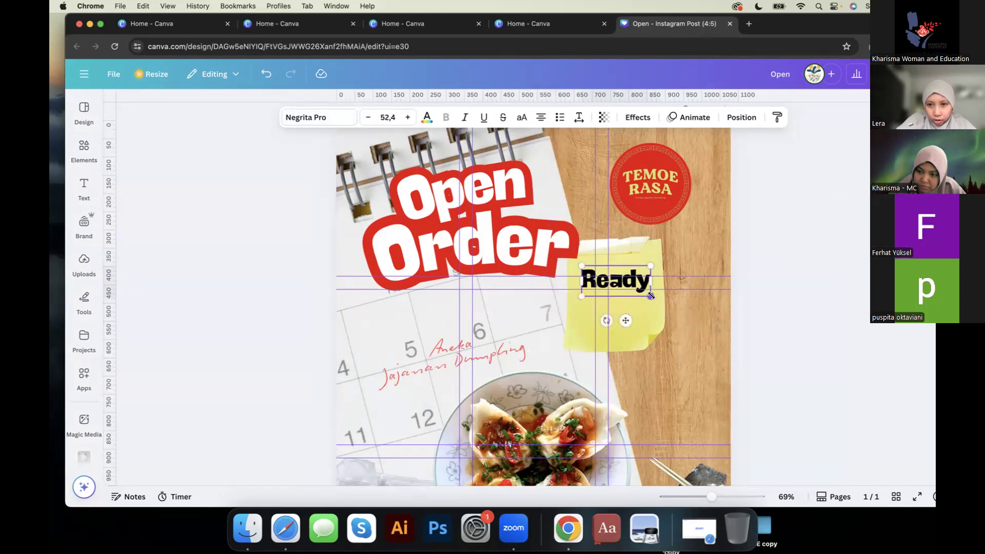
pyautogui.click(761, 264)
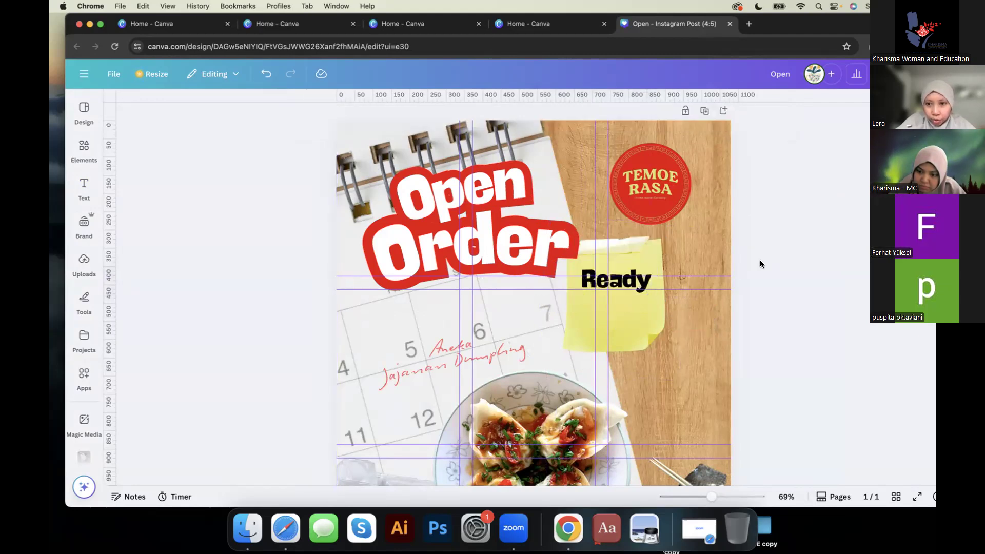
# Step: Recolour the "Ready" text with the custom dark grey #343434
pyautogui.click(629, 289)
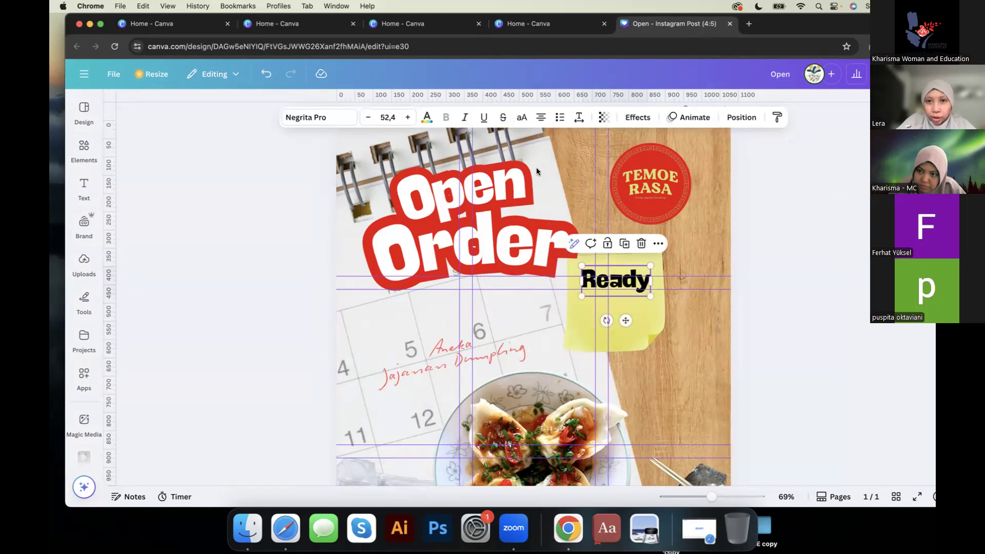
pyautogui.click(426, 116)
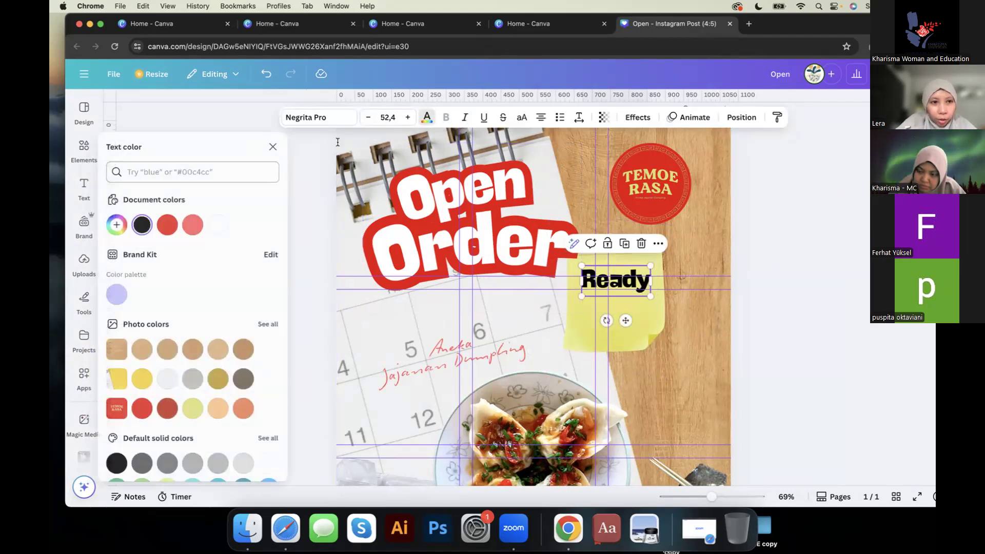
pyautogui.click(122, 225)
pyautogui.moveTo(121, 298)
pyautogui.mouseDown()
pyautogui.moveTo(126, 283)
pyautogui.moveTo(122, 295)
pyautogui.mouseUp()
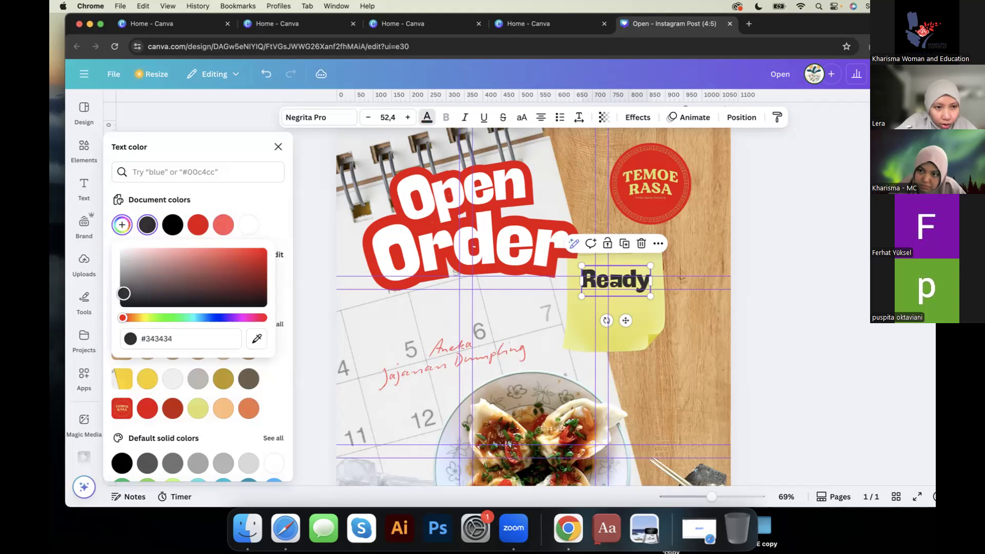
pyautogui.click(279, 147)
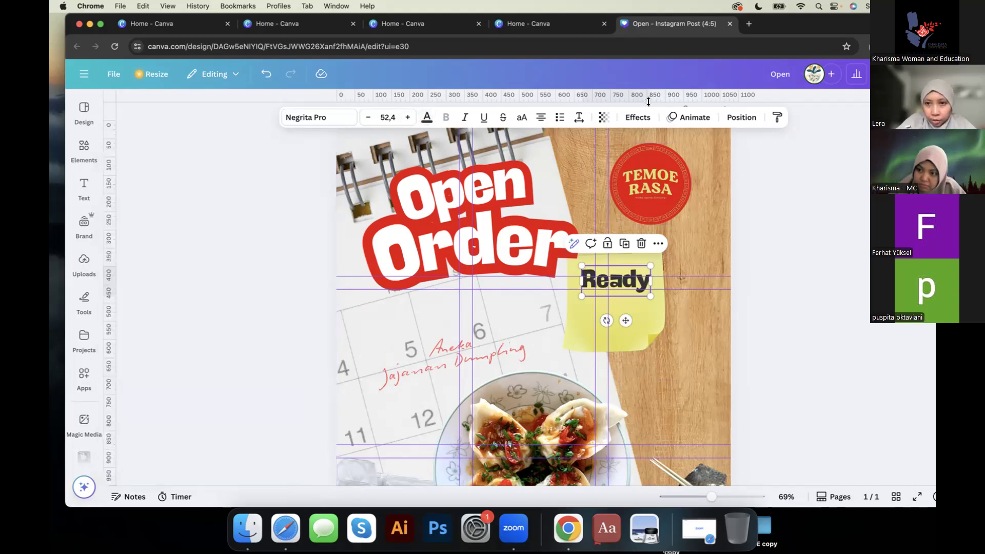
# Step: Apply the Curve shape effect to the "Ready" text with a curve value of 100
pyautogui.click(639, 118)
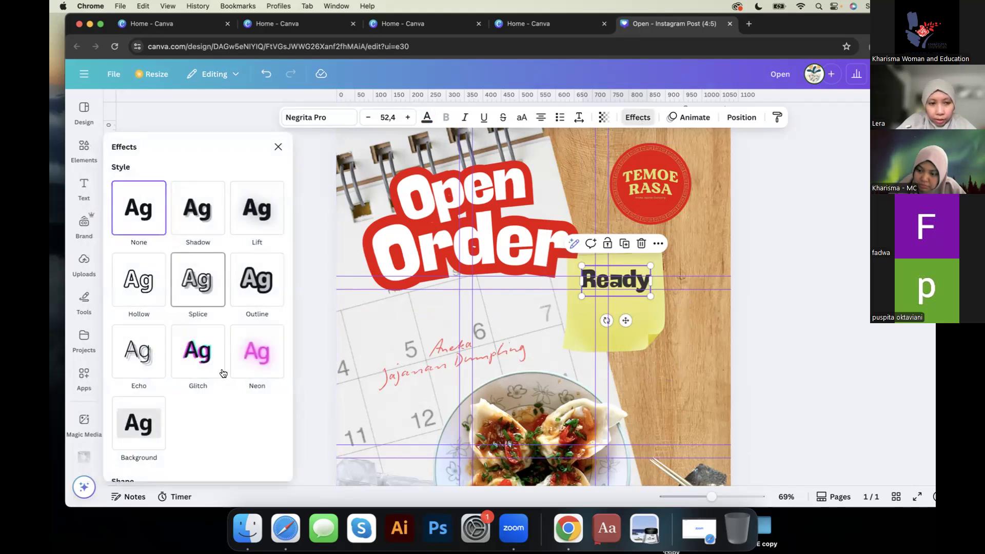
pyautogui.scroll(-3, 223, 372)
pyautogui.click(194, 451)
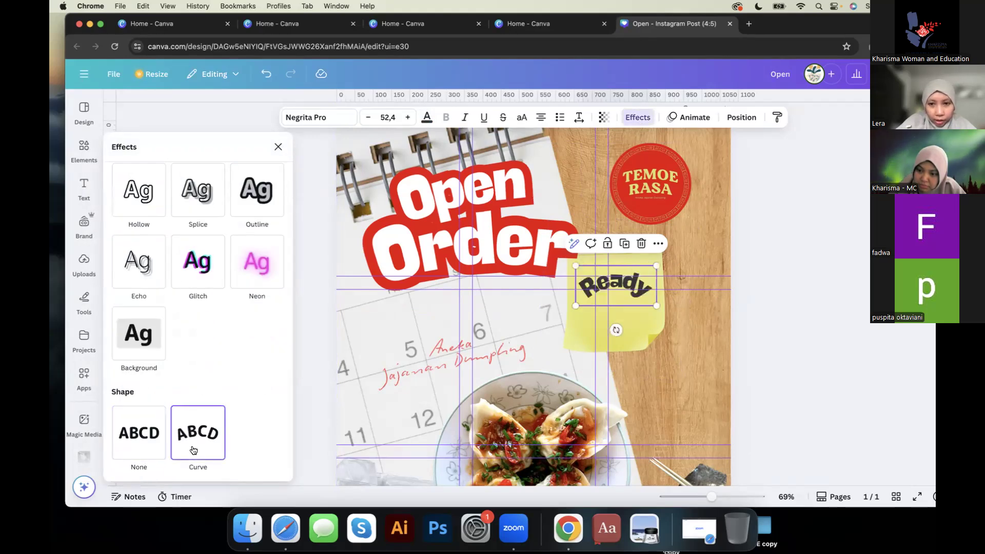
pyautogui.scroll(-2, 194, 451)
pyautogui.moveTo(211, 462); pyautogui.dragTo(226, 456)
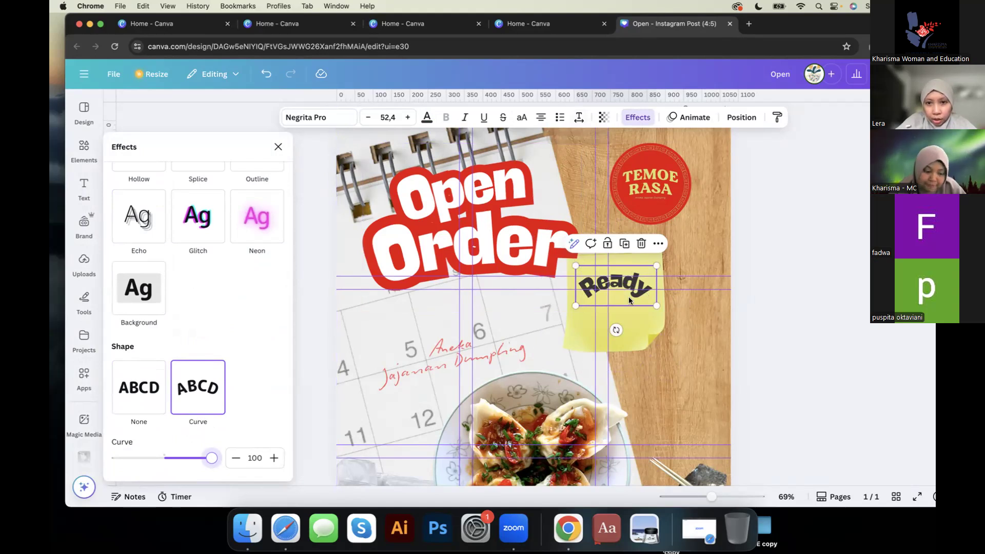
# Step: Increase the letter spacing of the curved "Ready" text to 65
pyautogui.click(278, 146)
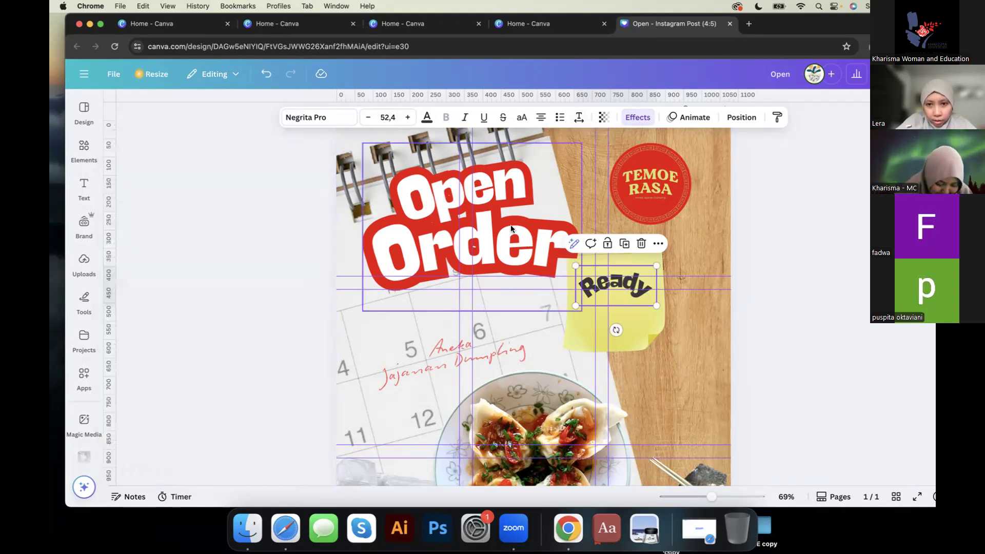
pyautogui.click(578, 118)
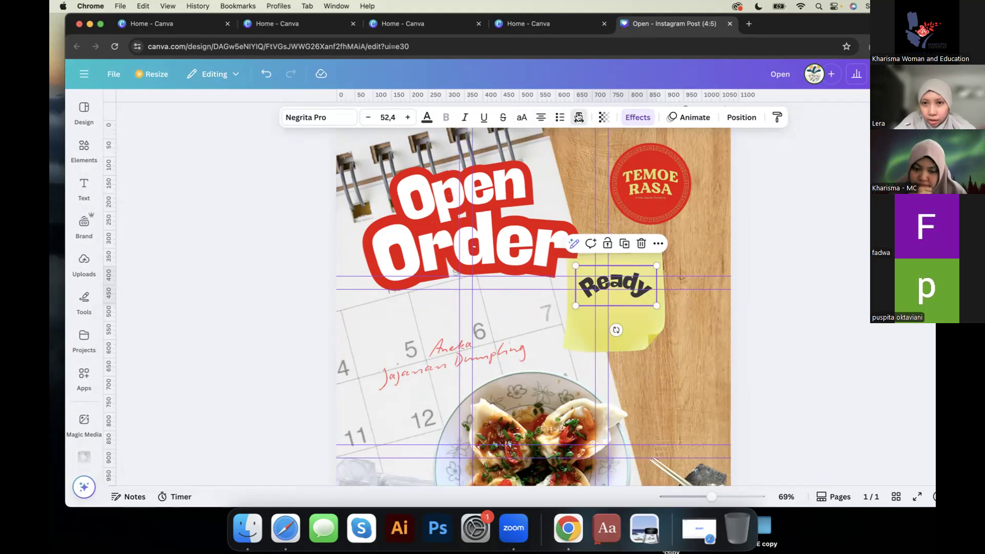
pyautogui.scroll(5, 668, 373)
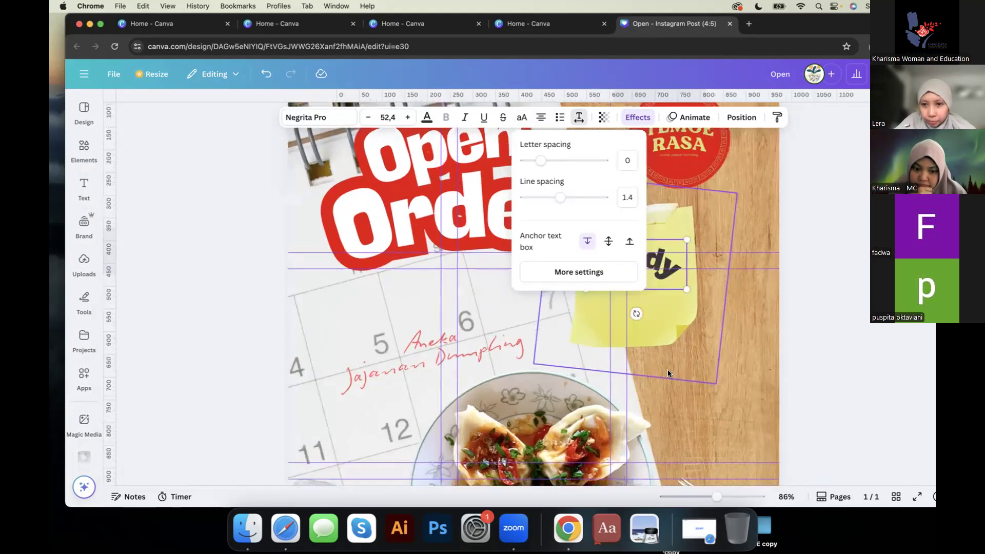
pyautogui.scroll(3, 667, 369)
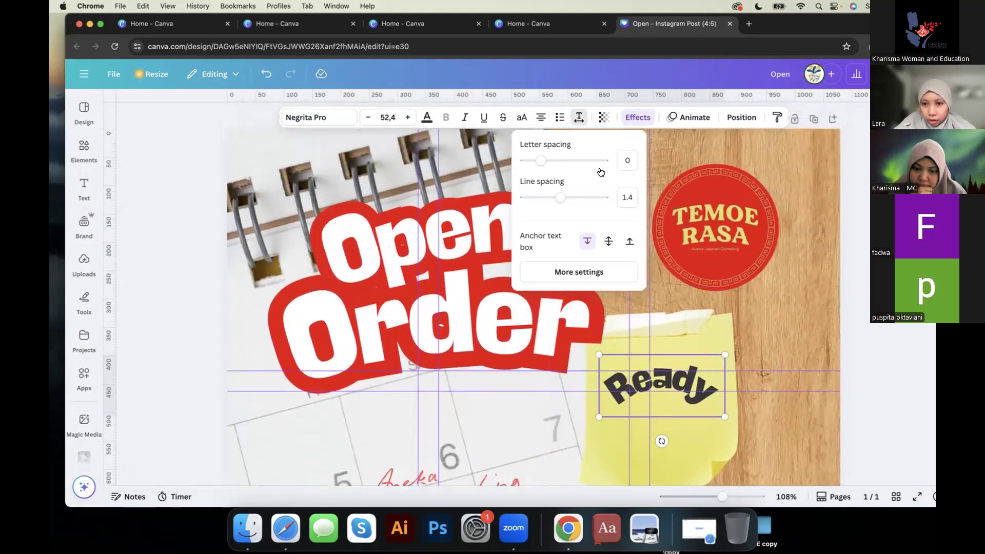
pyautogui.moveTo(544, 160)
pyautogui.mouseDown()
pyautogui.moveTo(584, 161)
pyautogui.moveTo(555, 154)
pyautogui.moveTo(507, 166)
pyautogui.moveTo(544, 158)
pyautogui.mouseUp()
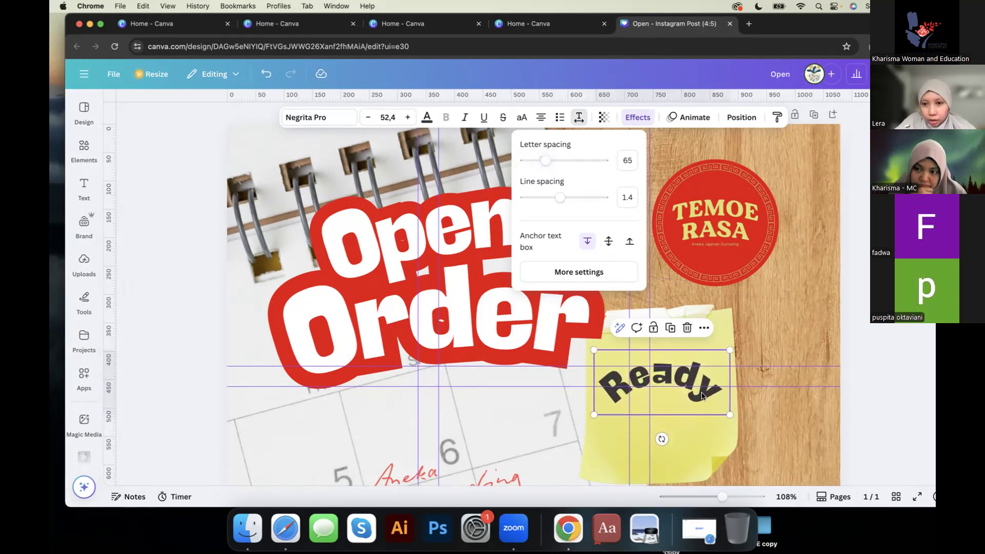
# Step: Scale the "Ready" text down to a font size of about 44.8 and centre it on the upper part of the sticky note
pyautogui.click(793, 339)
pyautogui.moveTo(606, 369); pyautogui.dragTo(612, 349)
pyautogui.scroll(-5, 689, 403)
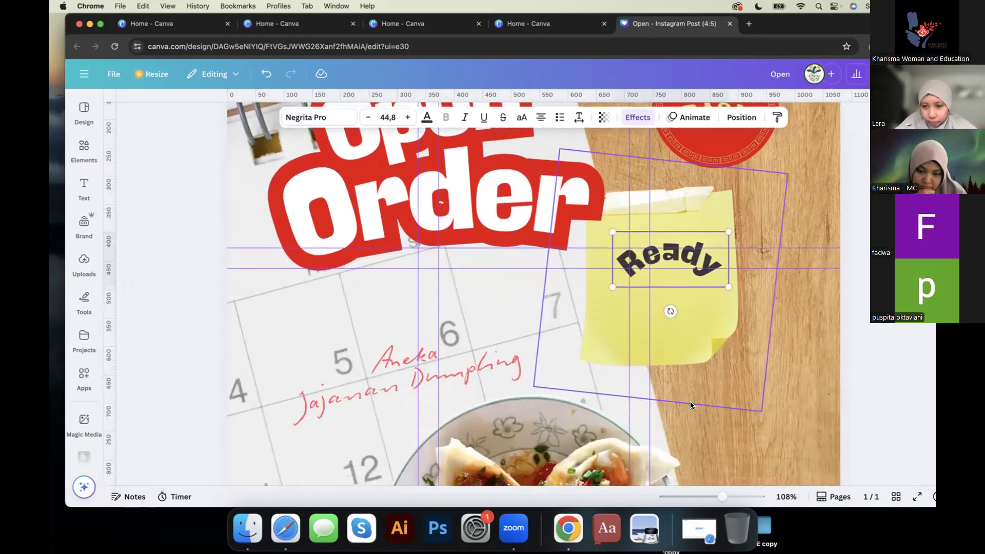
pyautogui.moveTo(691, 248); pyautogui.dragTo(691, 247)
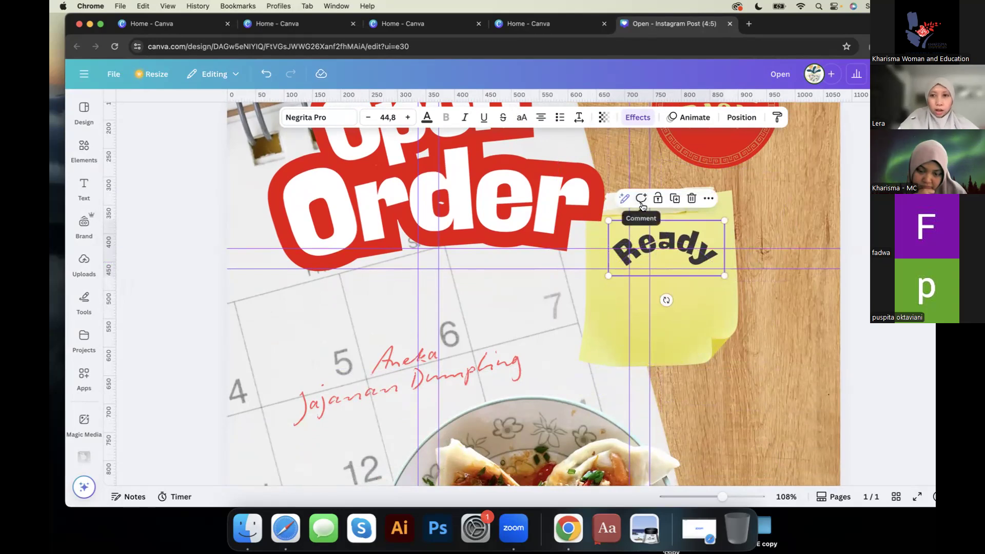
pyautogui.press('Left')
pyautogui.press('Left')
pyautogui.press('Left')
pyautogui.press('Left')
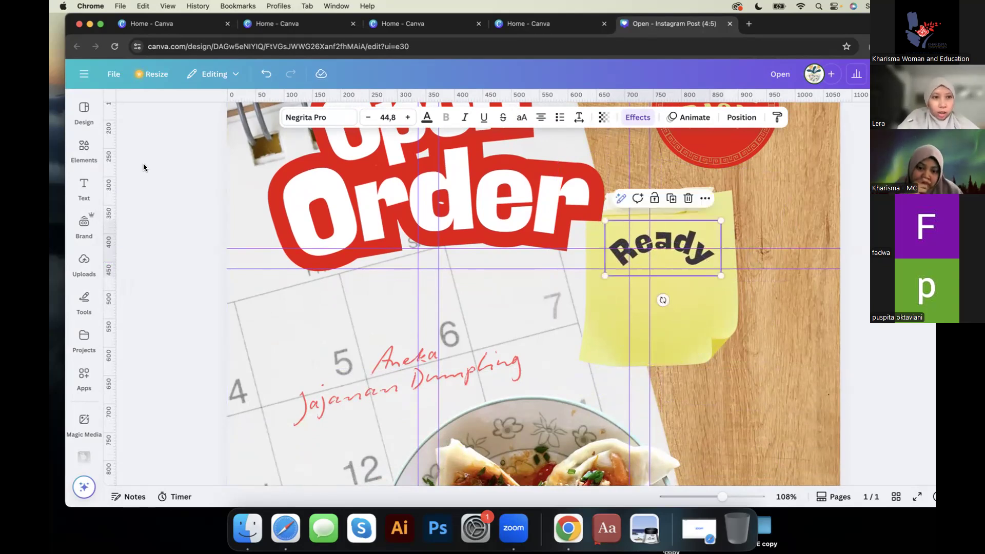
# Step: Add a heading text element reading "12-14" to the poster
pyautogui.click(84, 188)
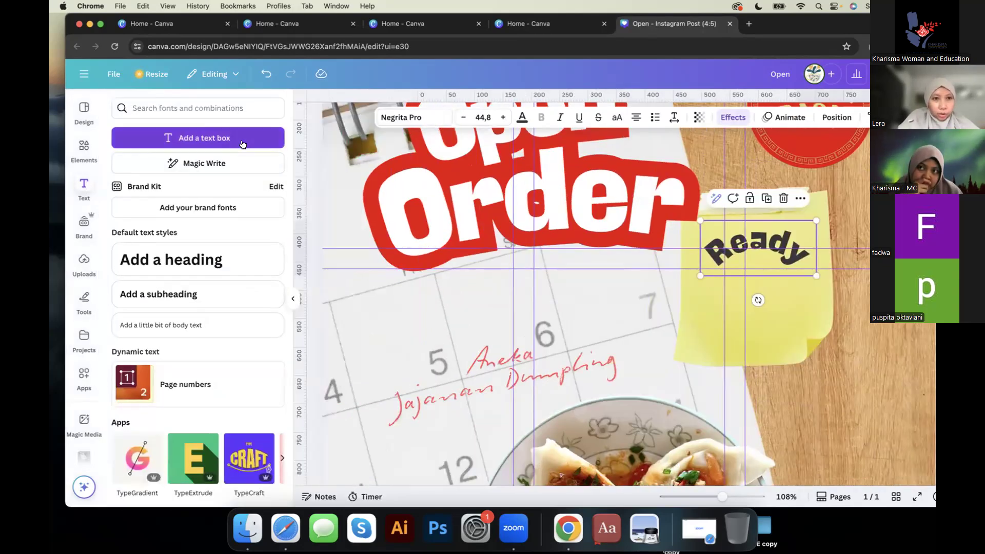
pyautogui.click(243, 145)
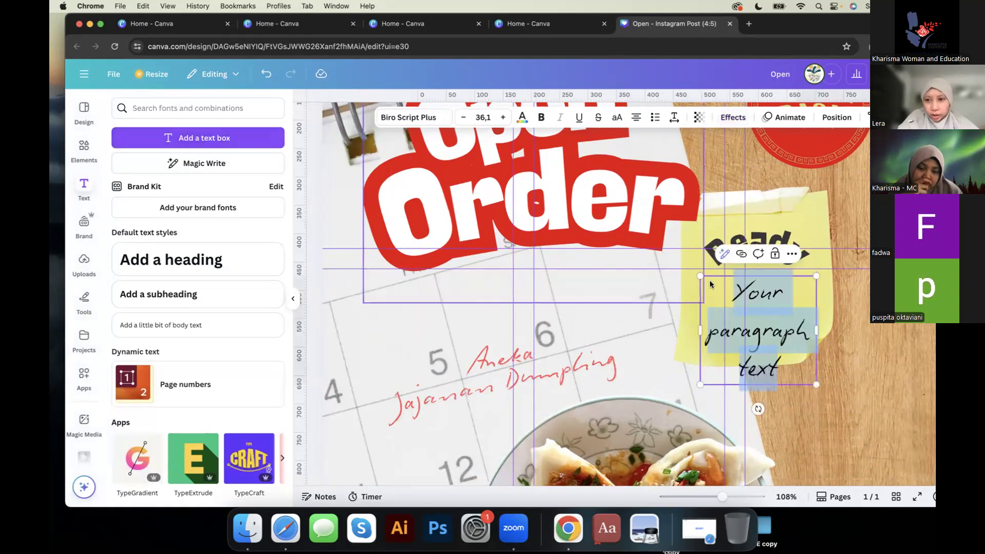
pyautogui.click(266, 74)
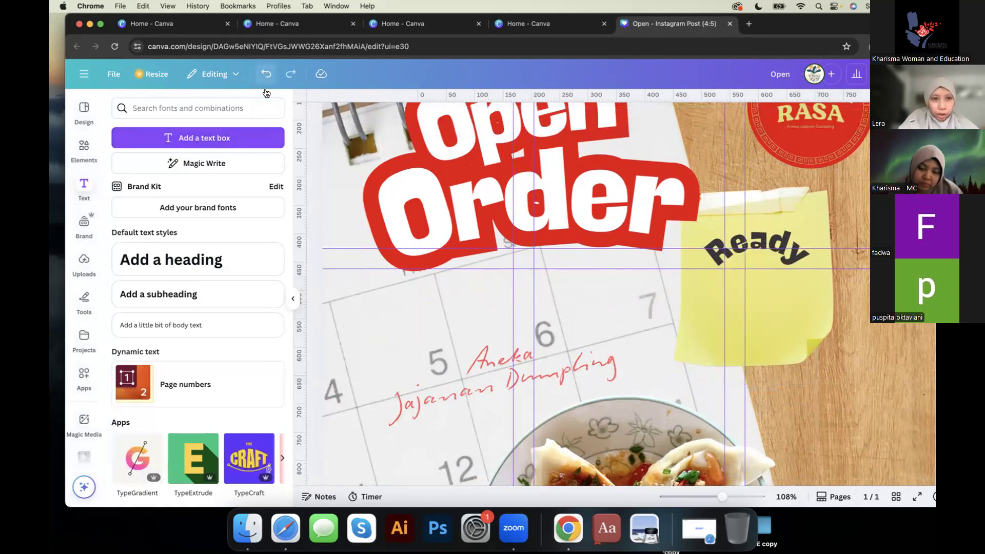
pyautogui.click(220, 258)
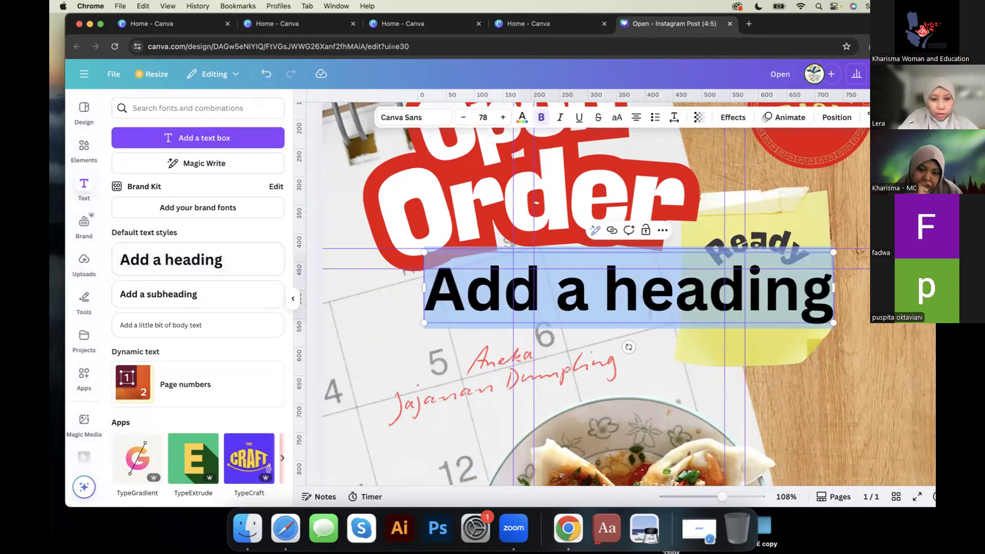
pyautogui.write('12-14')
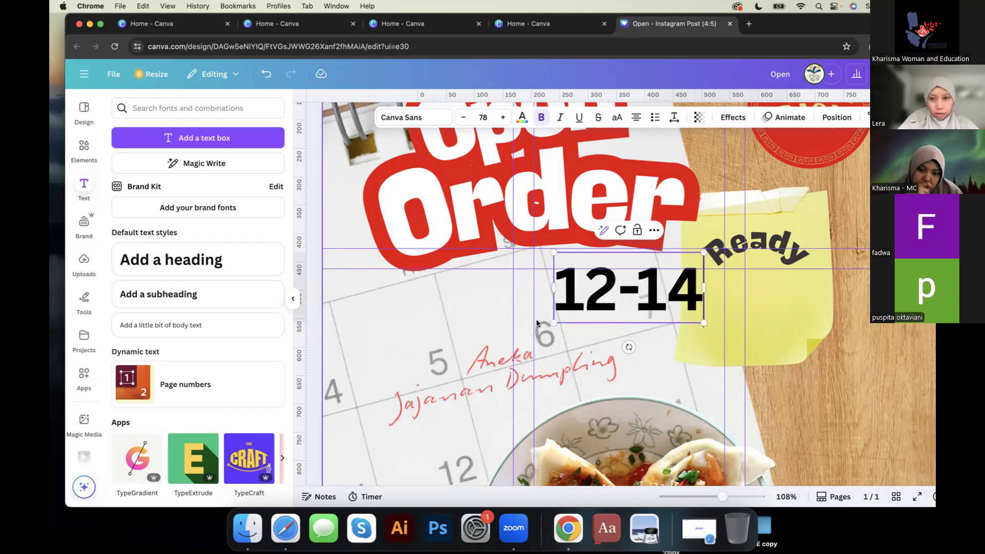
# Step: Change the "12-14" text to the Negrita Pro font
pyautogui.moveTo(559, 284); pyautogui.dragTo(700, 287)
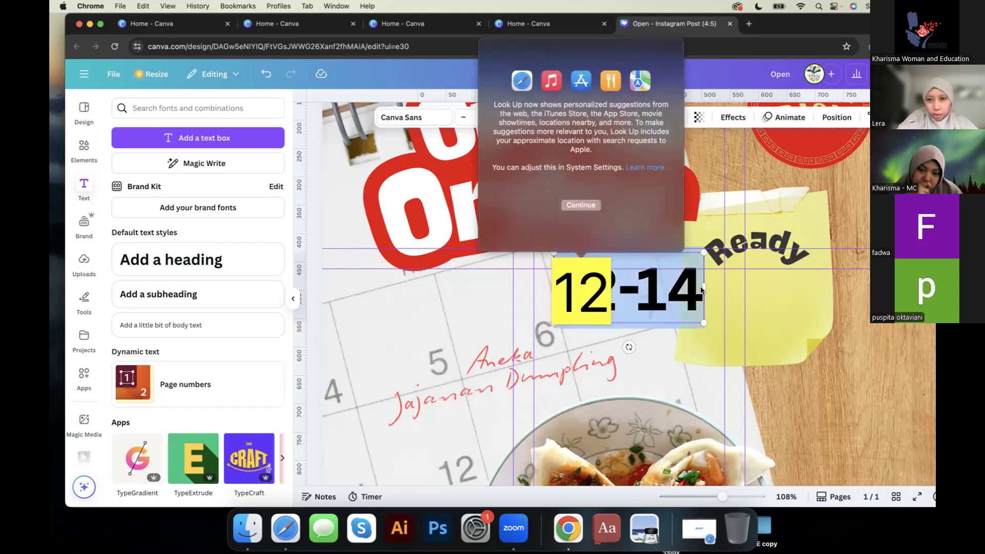
pyautogui.click(409, 118)
pyautogui.click(409, 118)
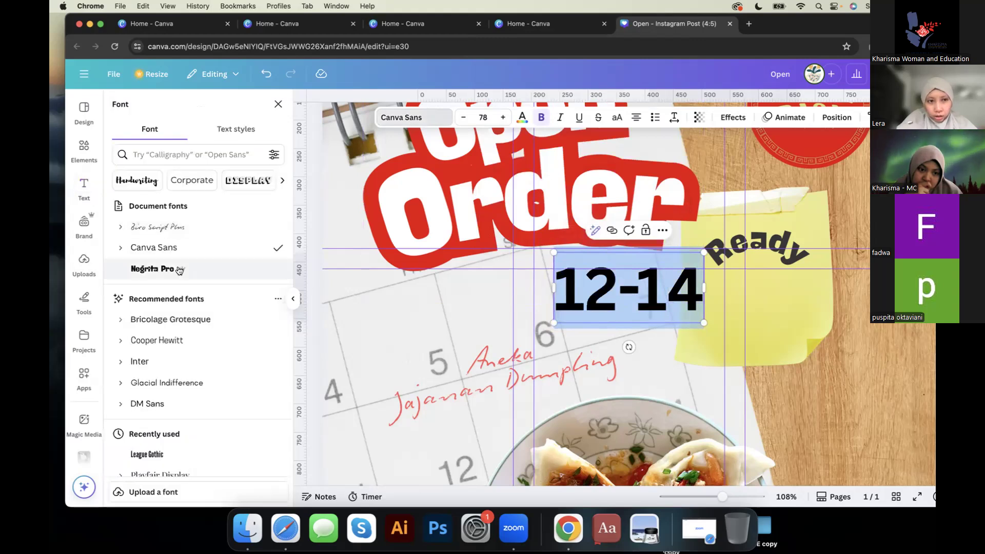
pyautogui.click(245, 268)
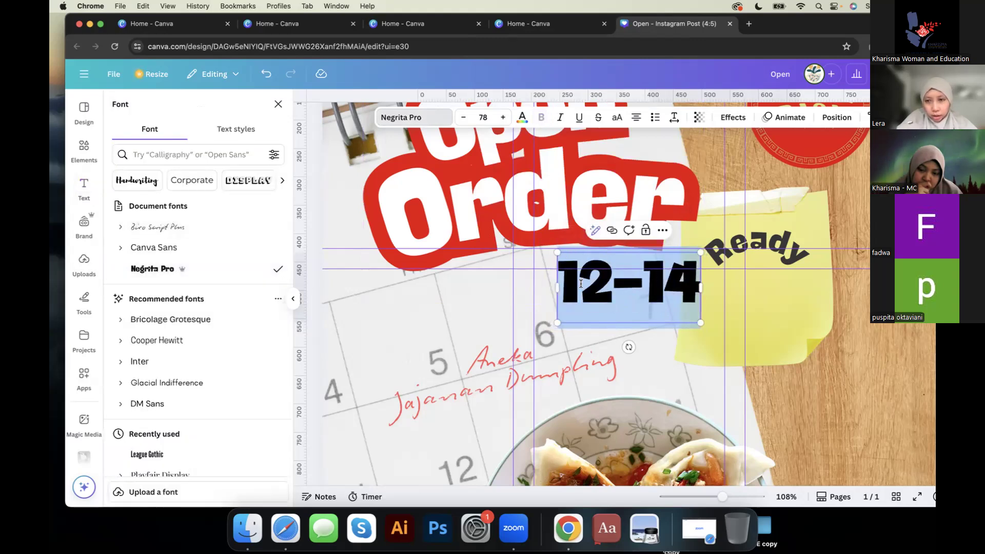
pyautogui.click(278, 104)
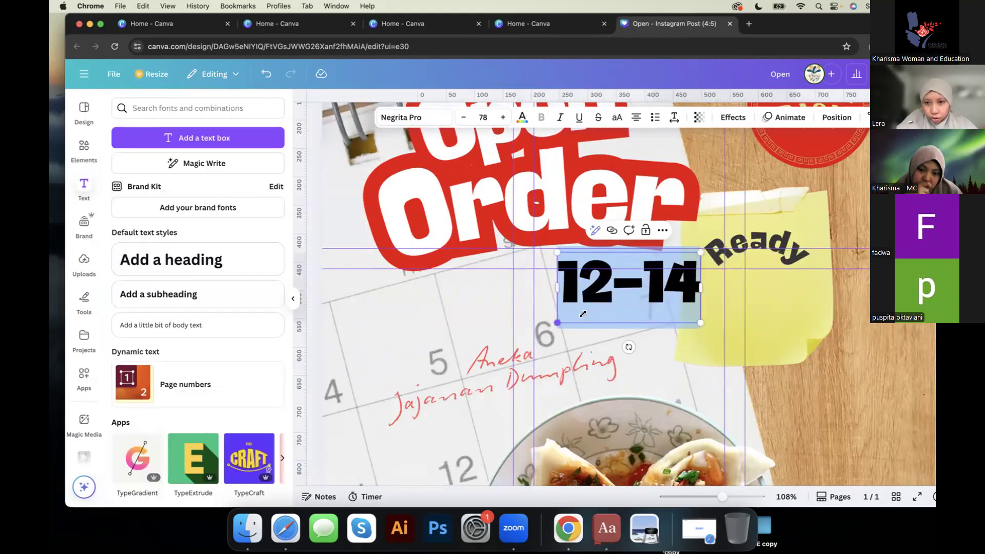
# Step: Scale the "12-14" text down to a font size of about 42.8 and move it onto the sticky note below "Ready"
pyautogui.moveTo(555, 322); pyautogui.dragTo(590, 306)
pyautogui.click(708, 86)
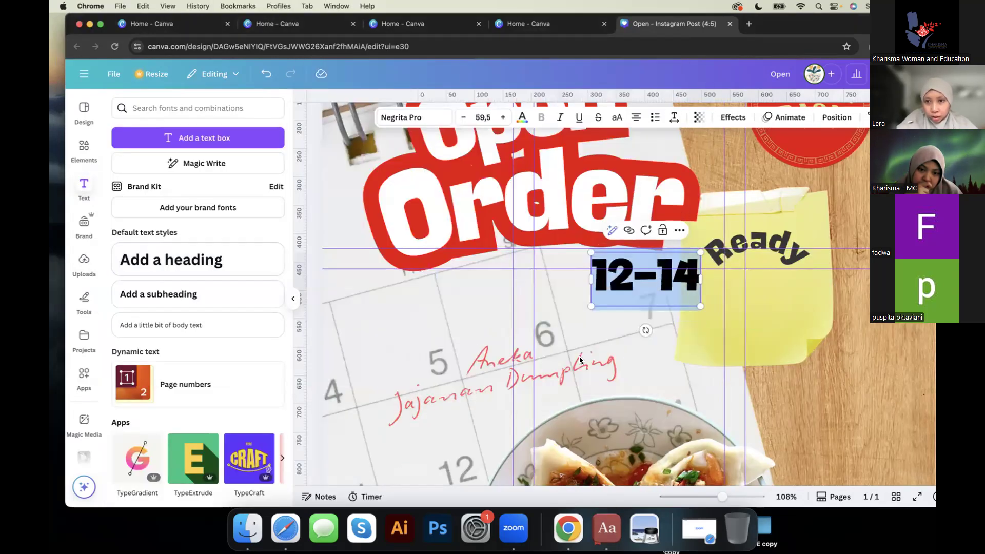
pyautogui.click(293, 299)
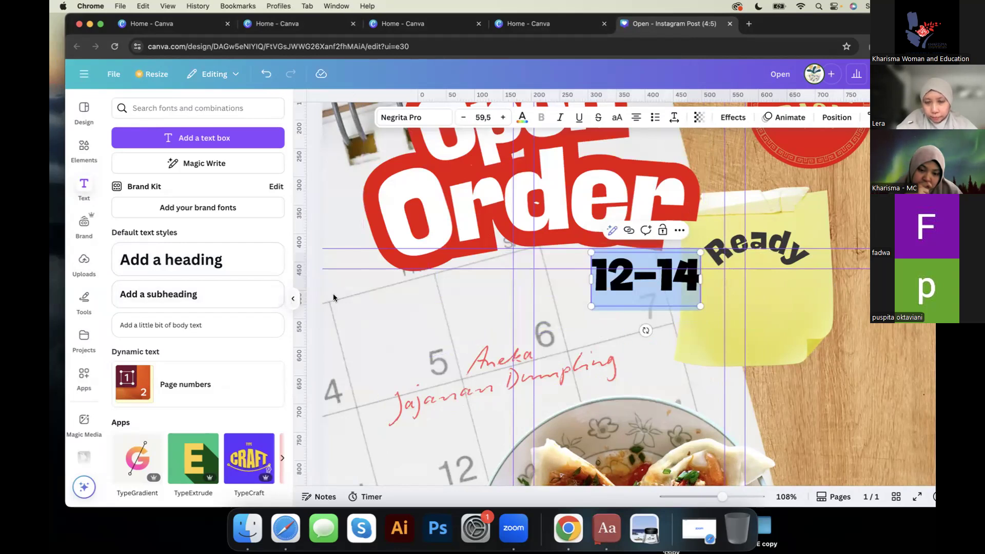
pyautogui.scroll(5, 393, 248)
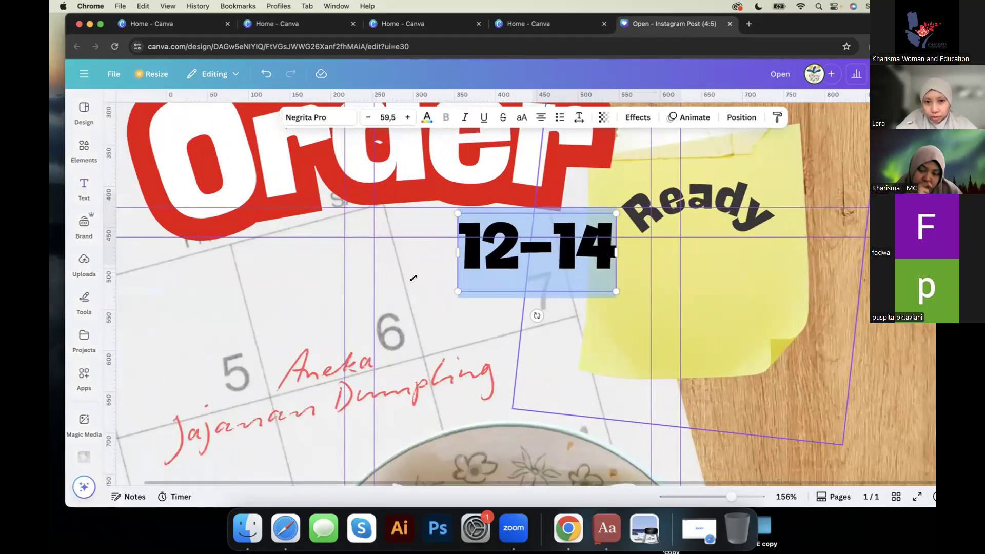
pyautogui.moveTo(412, 280); pyautogui.dragTo(465, 254)
pyautogui.click(325, 68)
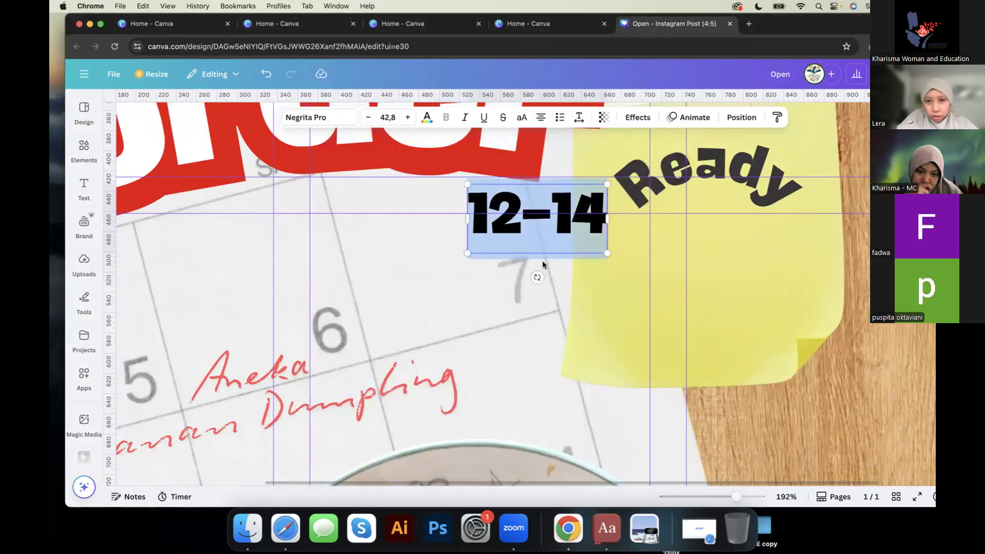
pyautogui.click(489, 288)
pyautogui.scroll(-5, 541, 269)
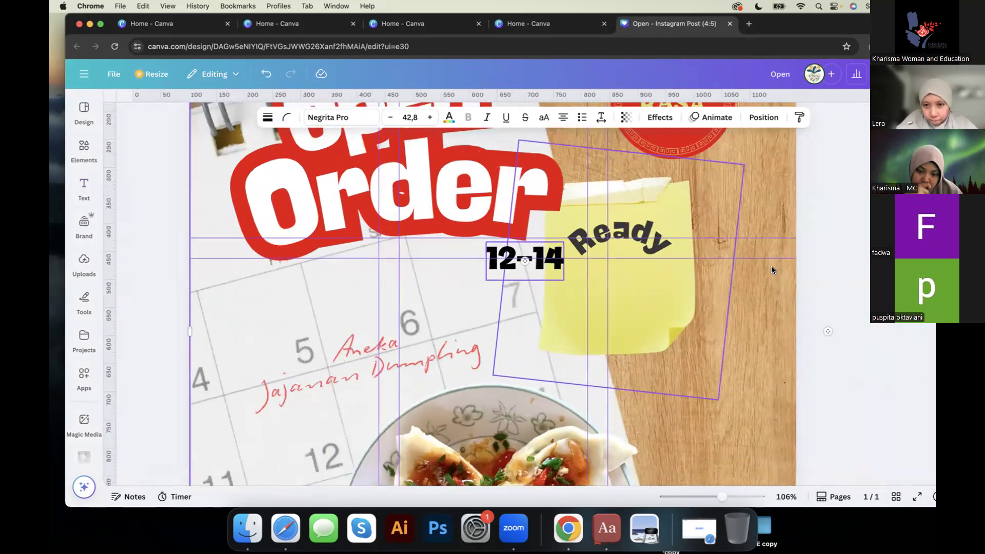
pyautogui.scroll(-3, 576, 277)
pyautogui.moveTo(577, 277); pyautogui.dragTo(658, 293)
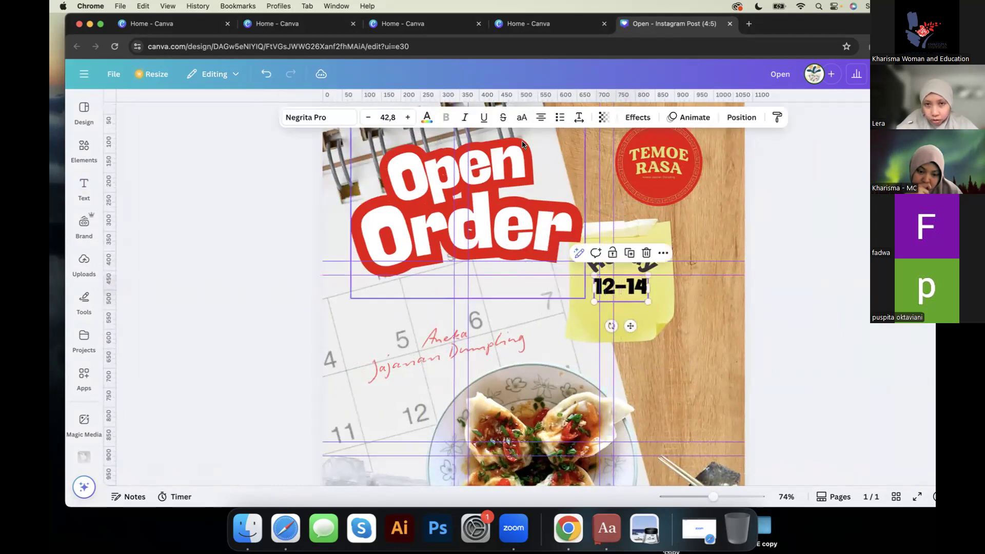
# Step: Recolour the "12-14" text with the dark grey from the document colours
pyautogui.click(427, 117)
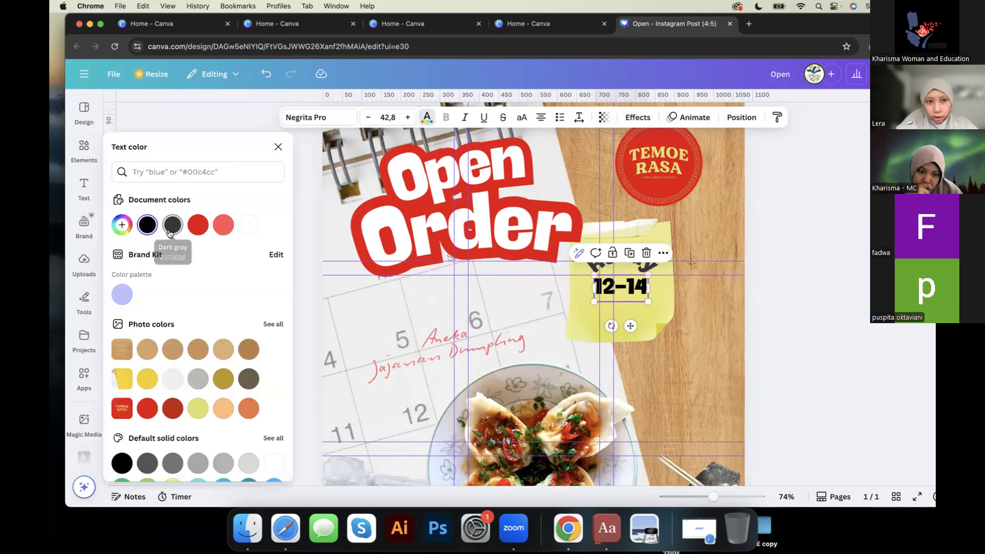
pyautogui.click(173, 224)
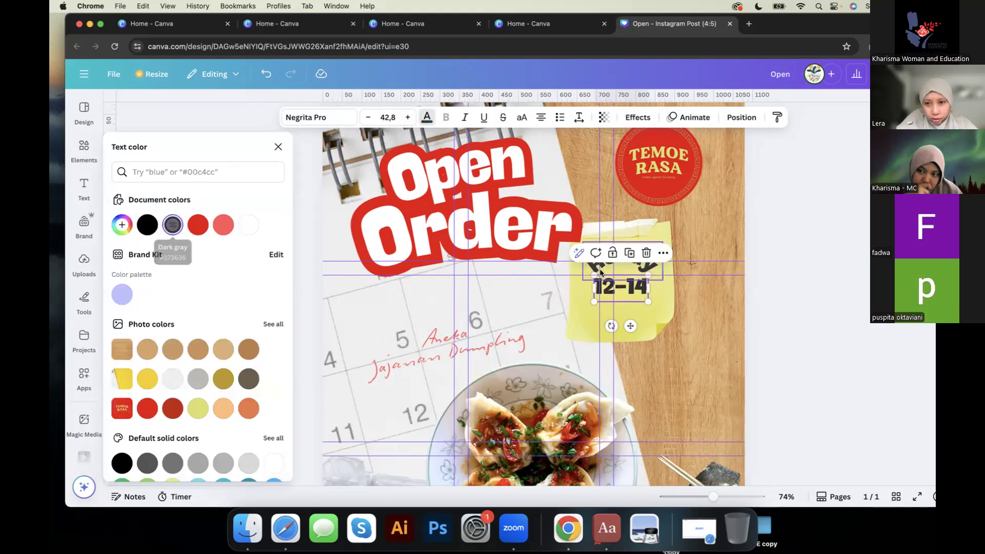
pyautogui.click(771, 242)
# Step: Reduce the "12-14" text to a font size of about 34.7 and centre it directly beneath "Ready"
pyautogui.moveTo(647, 277); pyautogui.dragTo(642, 279)
pyautogui.moveTo(627, 326); pyautogui.dragTo(631, 321)
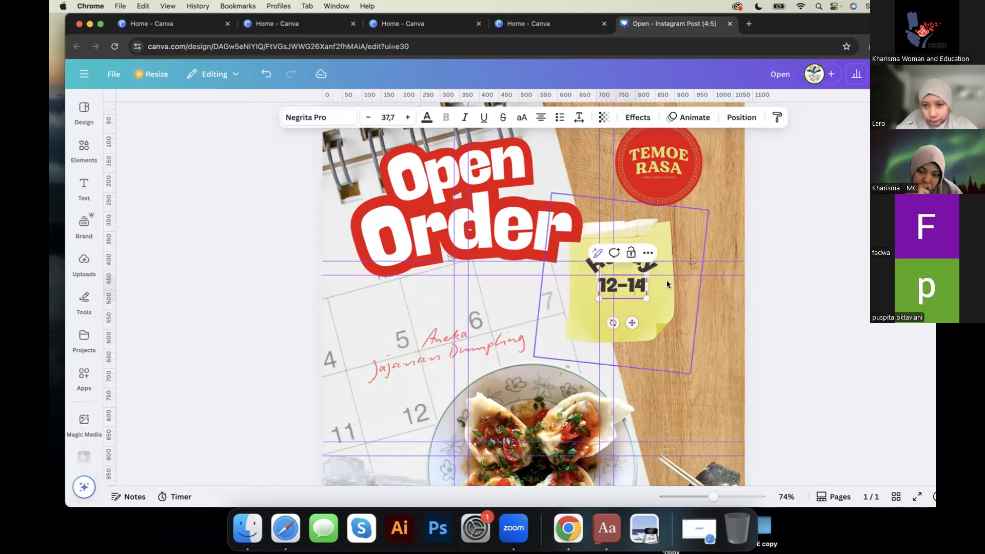
pyautogui.scroll(5, 666, 280)
pyautogui.moveTo(724, 268); pyautogui.dragTo(719, 269)
pyautogui.scroll(-5, 718, 269)
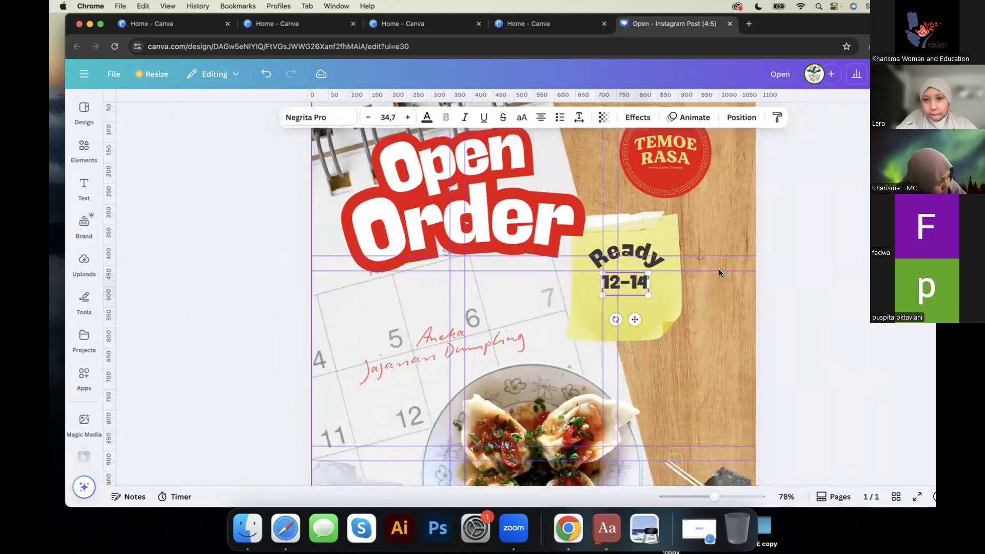
pyautogui.scroll(-5, 719, 269)
pyautogui.click(704, 277)
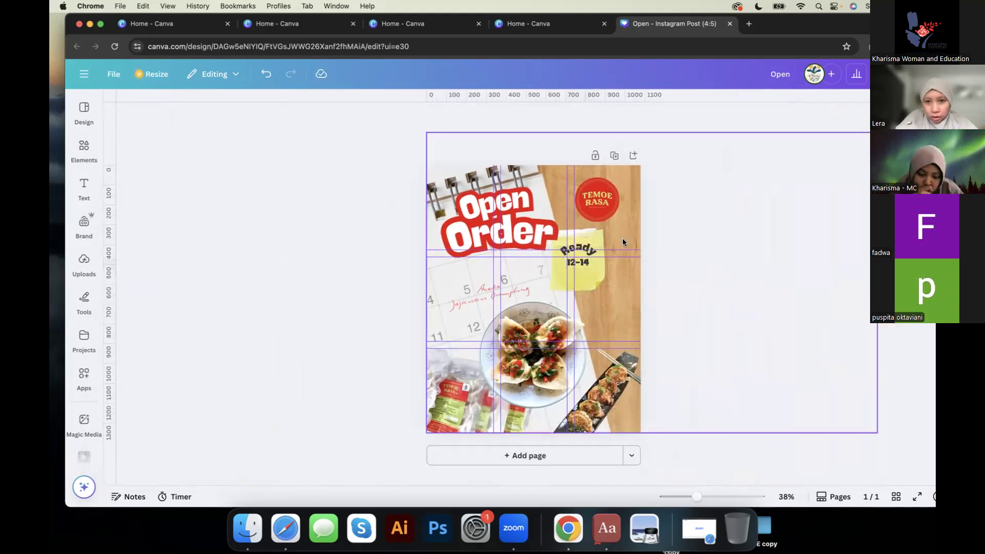
# Step: Duplicate the curved "Ready" text and place the copy below "12-14" on the sticky note
pyautogui.scroll(4, 623, 238)
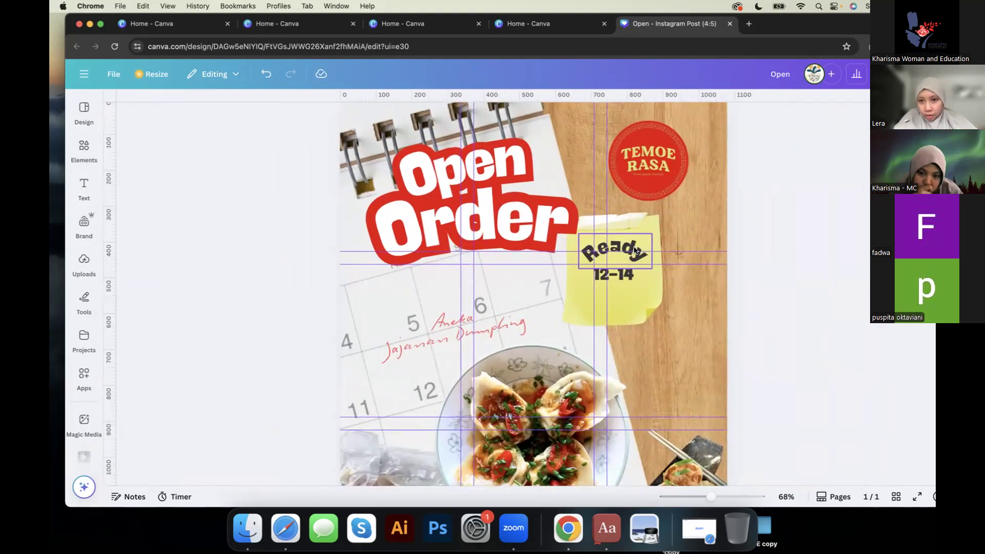
pyautogui.click(629, 253)
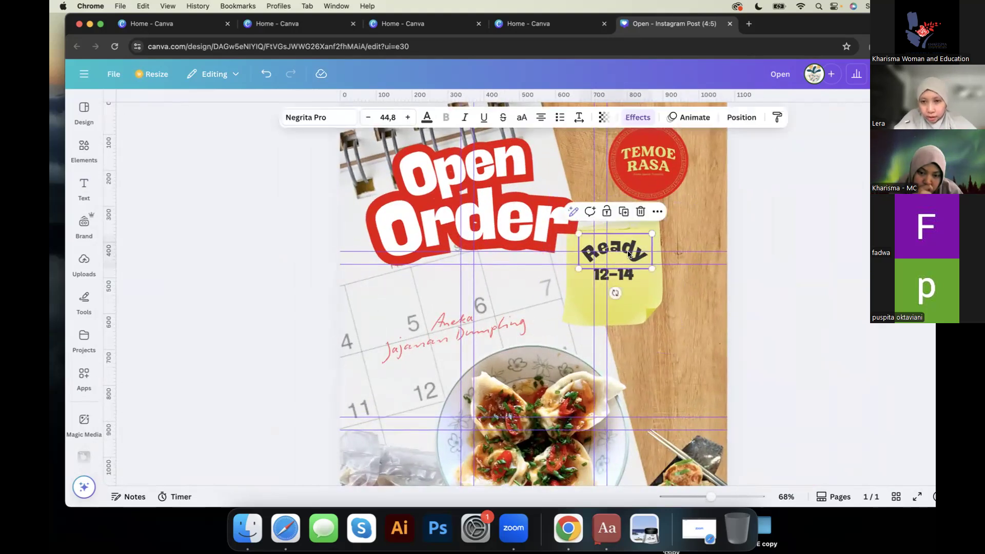
pyautogui.scroll(2, 629, 253)
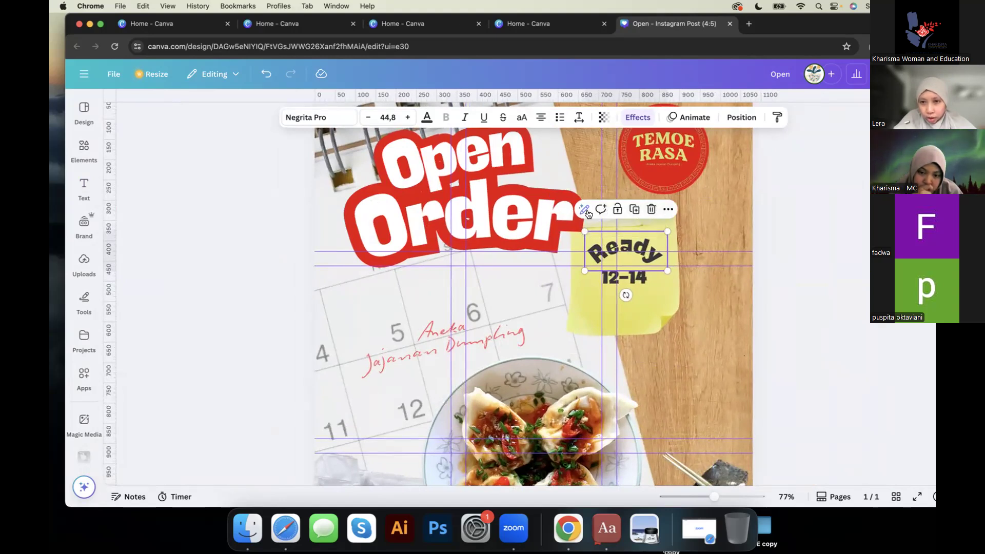
pyautogui.click(635, 210)
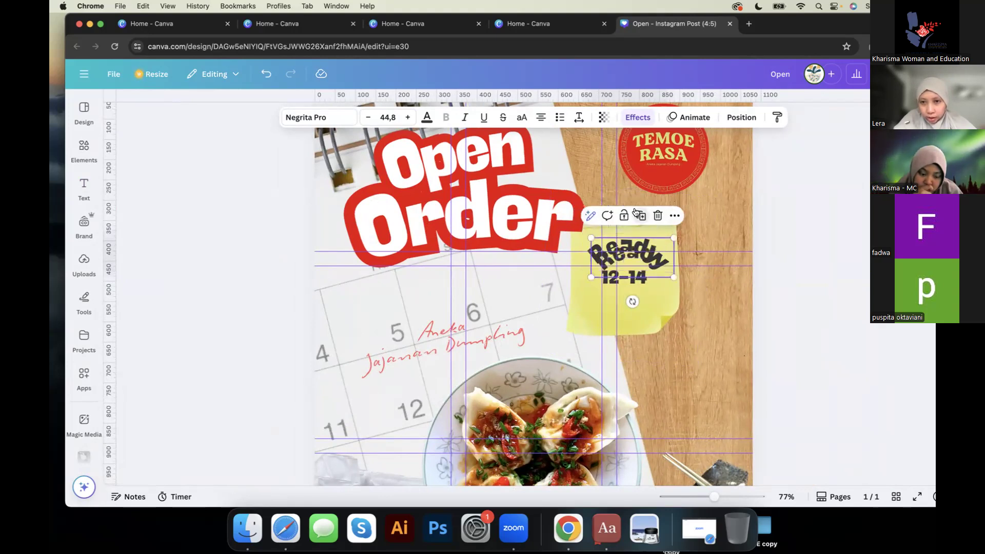
pyautogui.moveTo(652, 261); pyautogui.dragTo(642, 313)
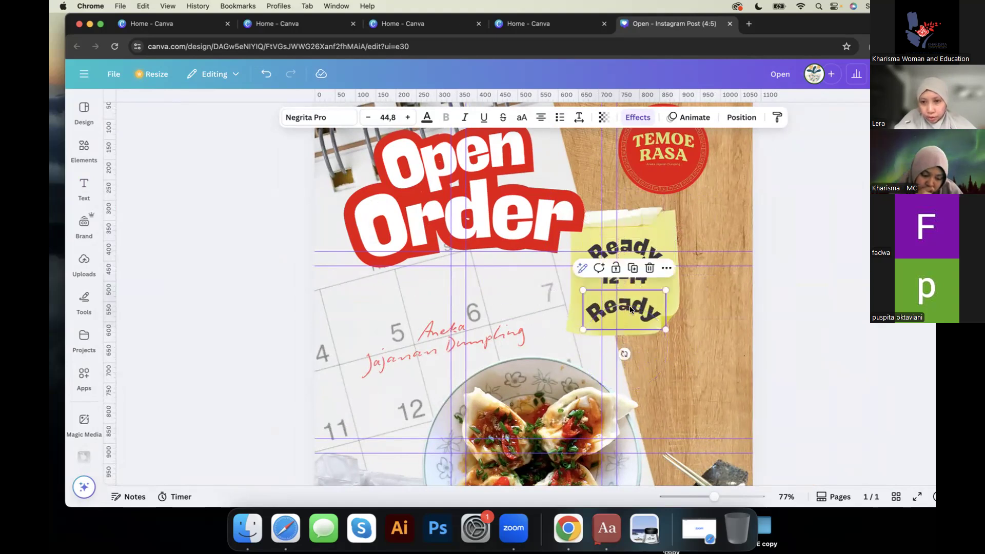
# Step: Replace the wording of the lower "Ready" copy with "September"
pyautogui.doubleClick(630, 307)
pyautogui.write('S')
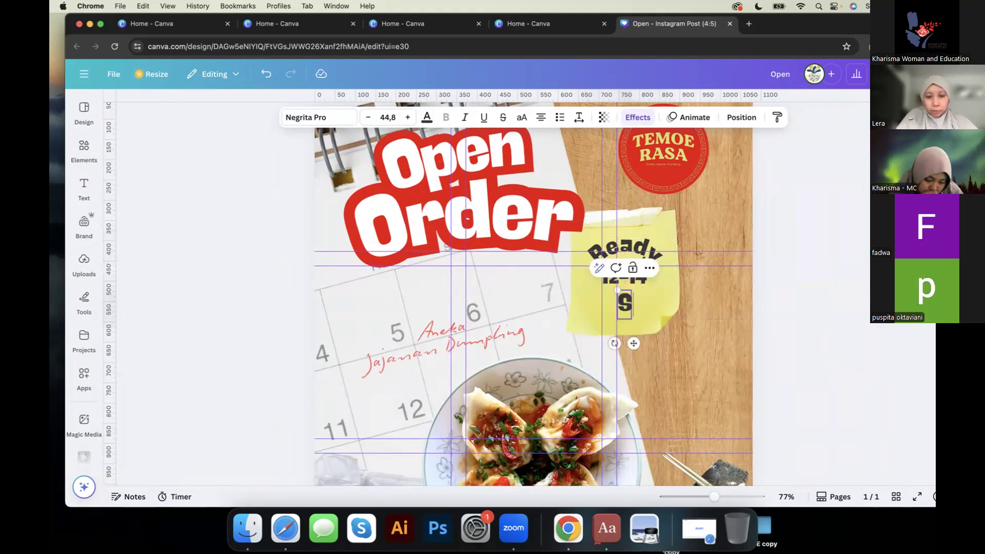
pyautogui.write('eptember')
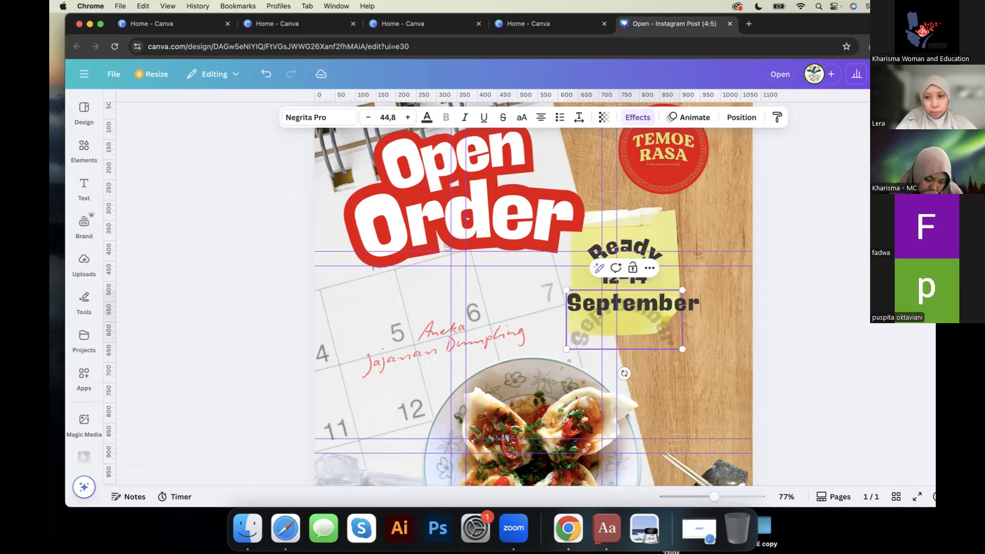
# Step: Invert the curve of the "September" text by setting its Curve effect to -60
pyautogui.click(786, 316)
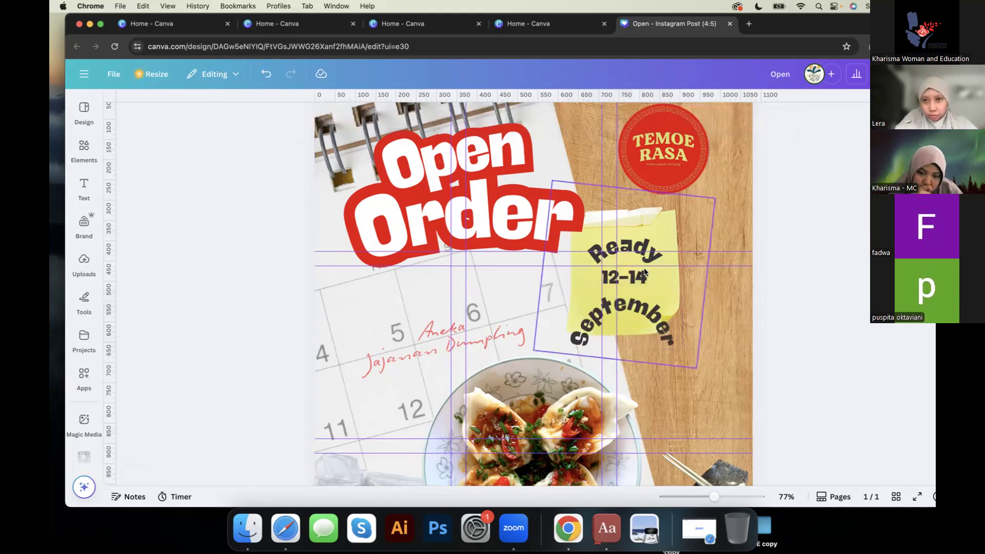
pyautogui.click(636, 309)
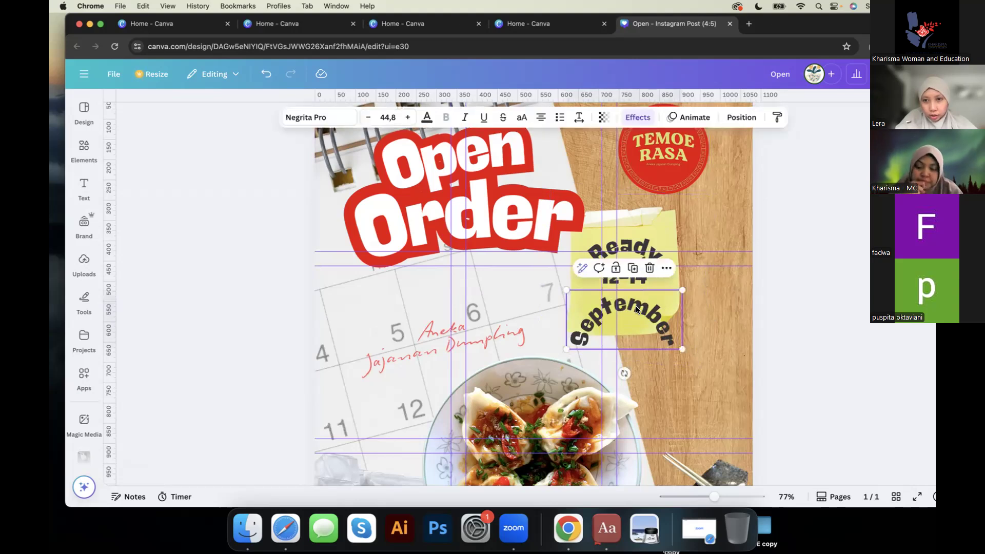
pyautogui.click(638, 117)
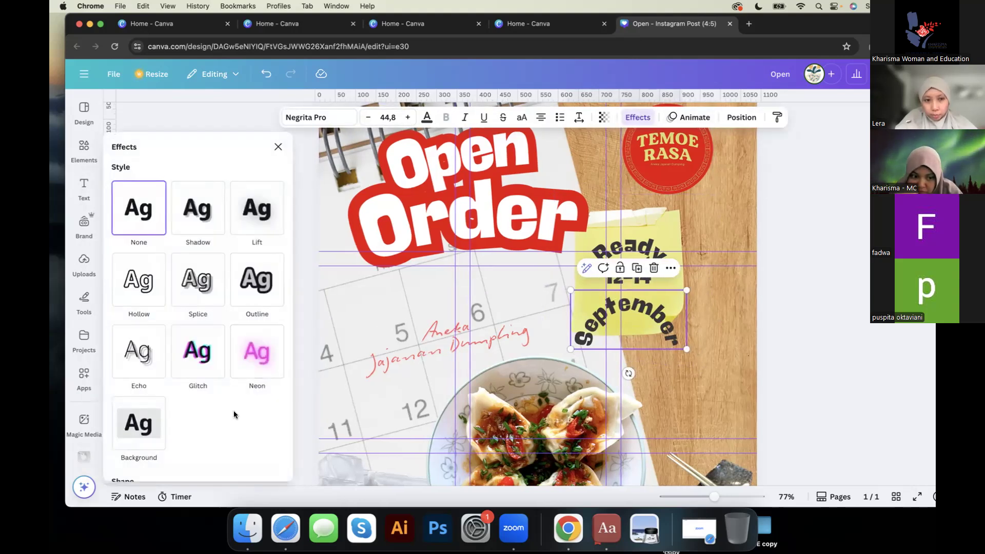
pyautogui.scroll(-3, 233, 412)
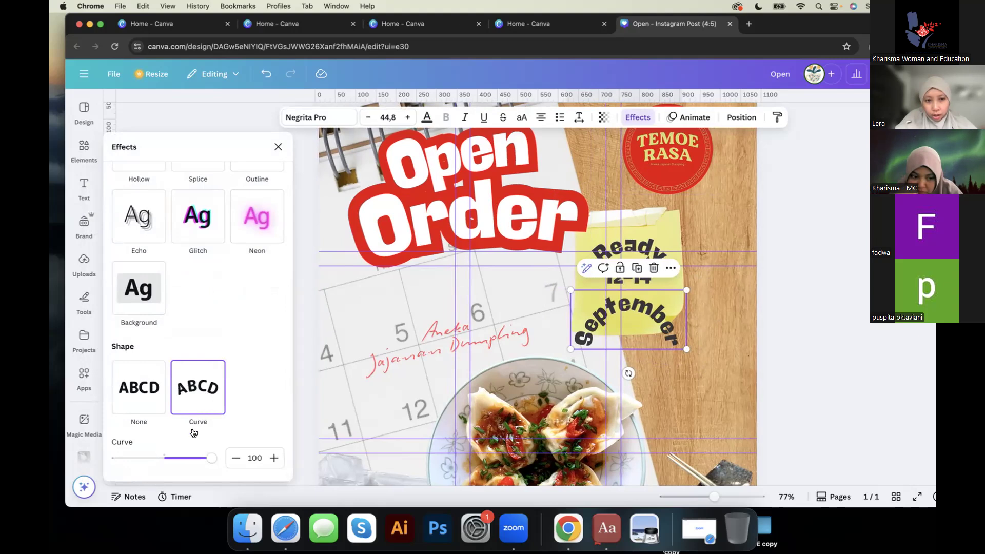
pyautogui.moveTo(209, 458); pyautogui.dragTo(135, 459)
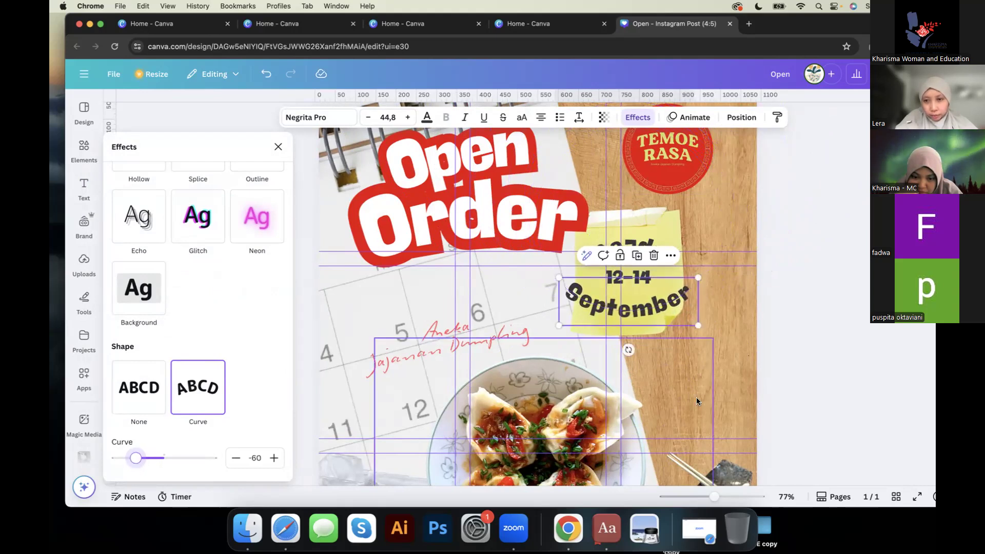
# Step: Reduce the curved "September" text to a font size of about 32.8 and fit it beneath "12-14" on the sticky note
pyautogui.click(793, 344)
pyautogui.moveTo(554, 325); pyautogui.dragTo(580, 306)
pyautogui.moveTo(672, 300)
pyautogui.mouseDown()
pyautogui.moveTo(664, 303)
pyautogui.moveTo(673, 313)
pyautogui.mouseUp()
pyautogui.scroll(2, 675, 311)
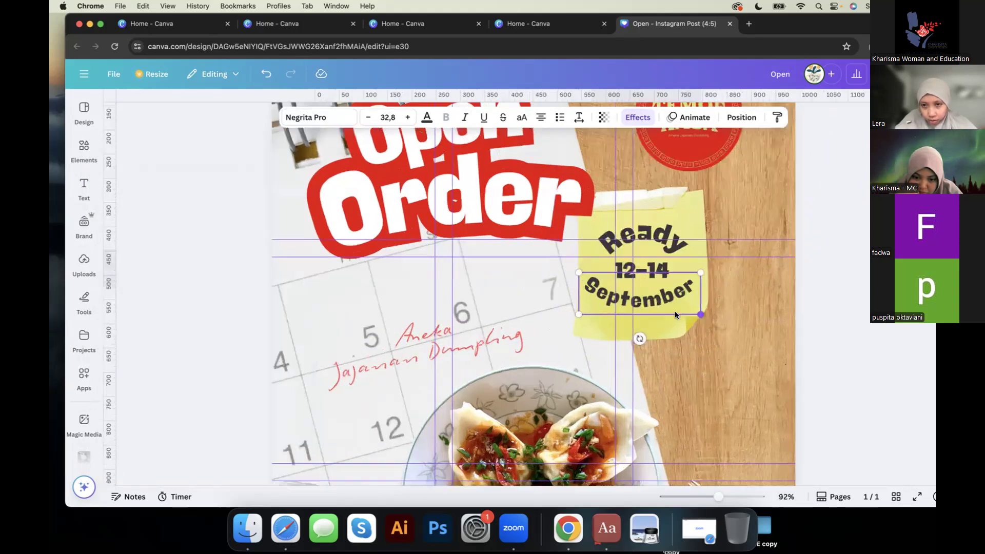
pyautogui.scroll(5, 675, 311)
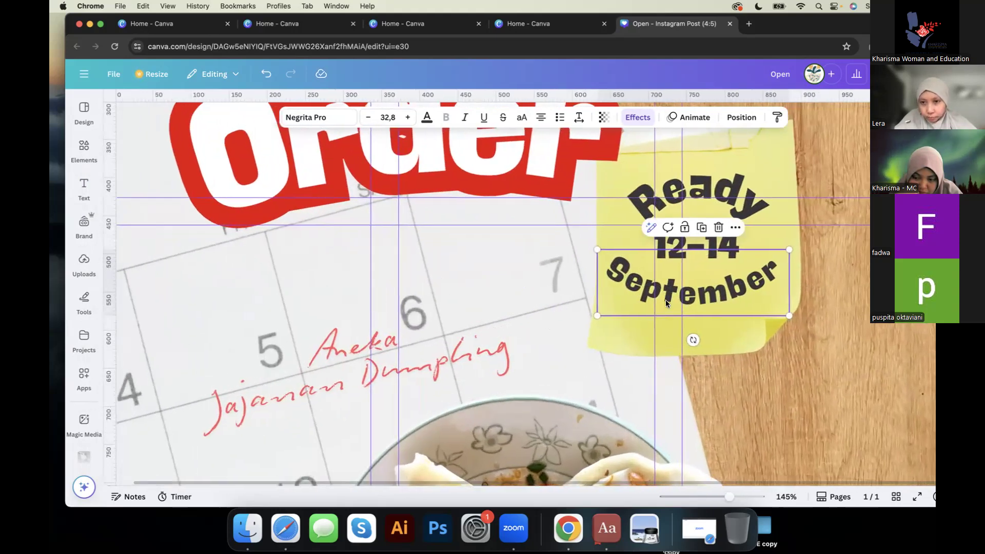
pyautogui.moveTo(735, 29); pyautogui.dragTo(633, 26)
pyautogui.moveTo(542, 340); pyautogui.dragTo(543, 338)
# Step: Reduce "Ready" to a font size of about 42.6 and tilt "September" slightly counterclockwise
pyautogui.click(614, 184)
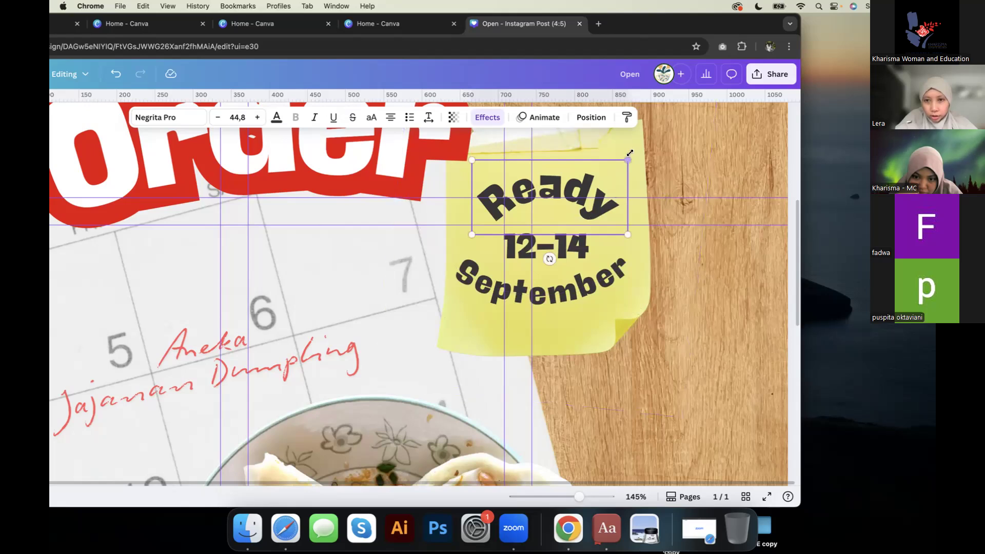
pyautogui.moveTo(627, 155); pyautogui.dragTo(620, 163)
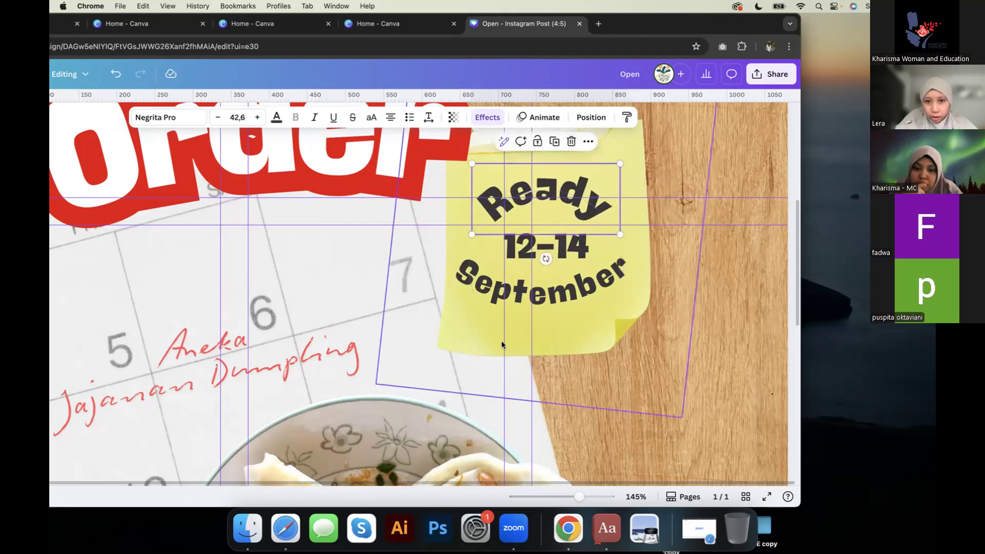
pyautogui.click(595, 205)
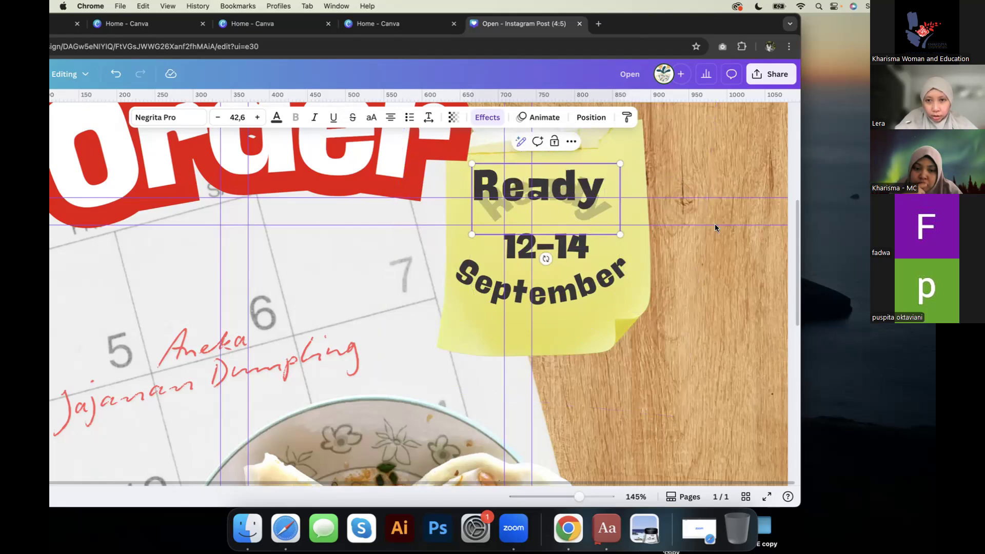
pyautogui.click(697, 227)
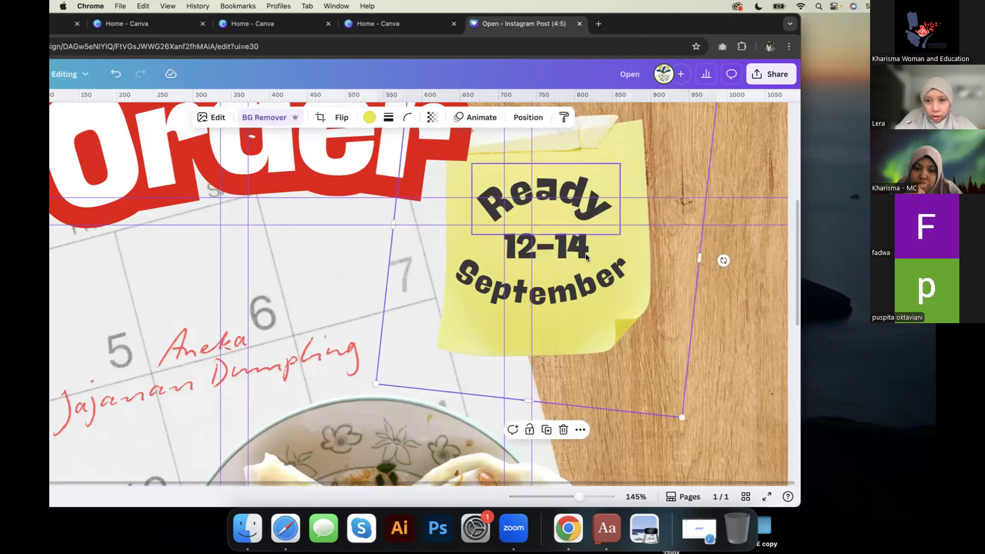
pyautogui.click(590, 289)
# Step: Group the "Ready", "12-14" and "September" texts on the sticky note
pyautogui.click(603, 201)
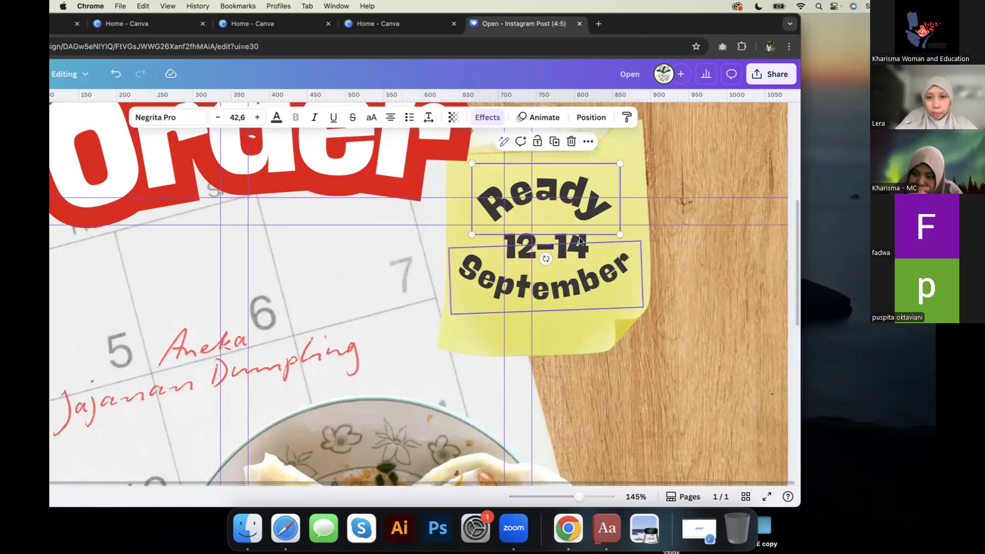
pyautogui.click(587, 210)
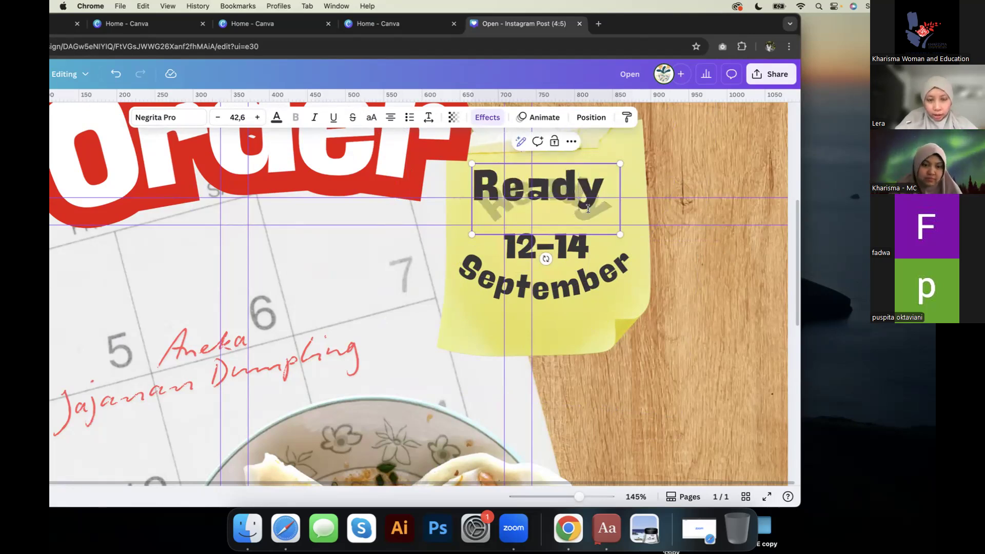
pyautogui.click(638, 237)
pyautogui.click(614, 212)
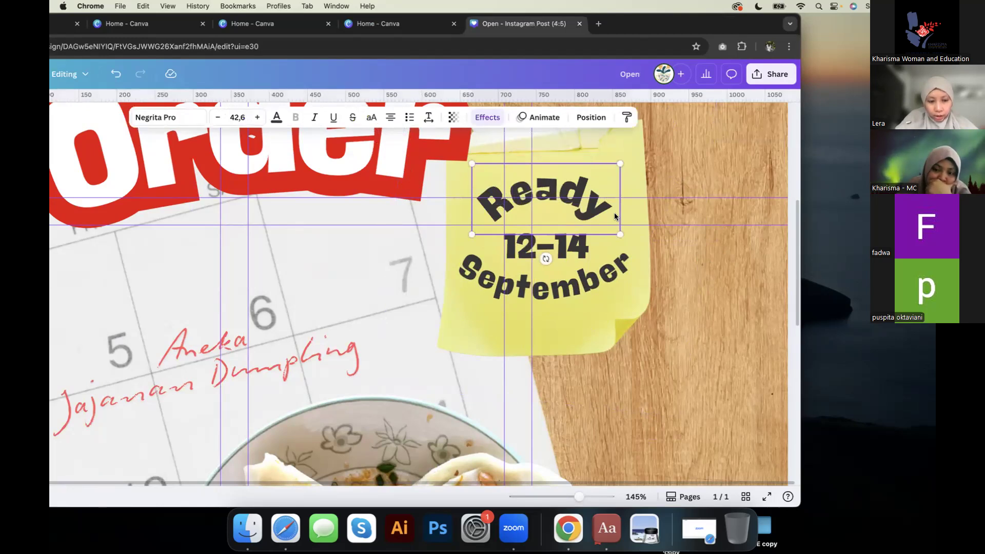
pyautogui.keyDown('shift'); pyautogui.click(577, 243); pyautogui.keyUp('shift')
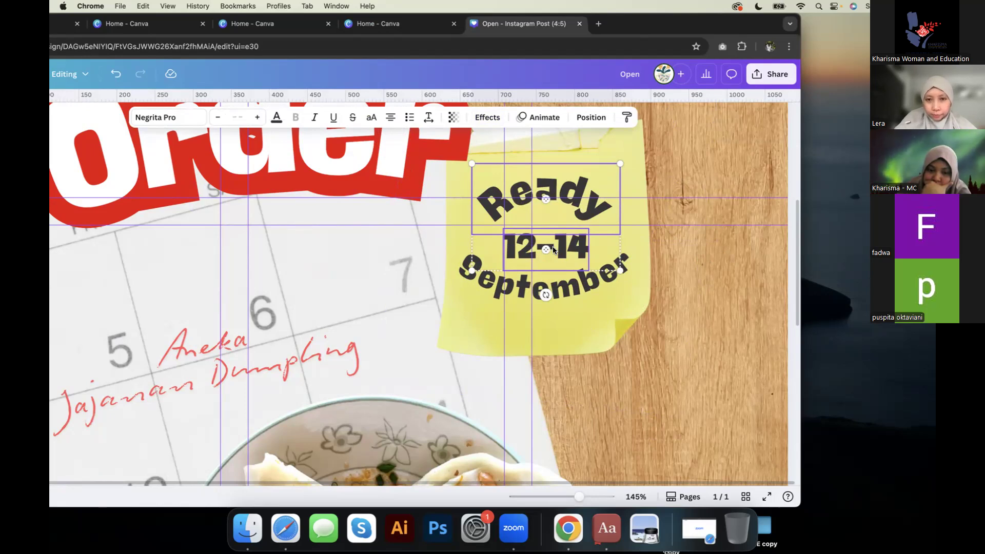
pyautogui.keyDown('shift'); pyautogui.click(577, 290); pyautogui.keyUp('shift')
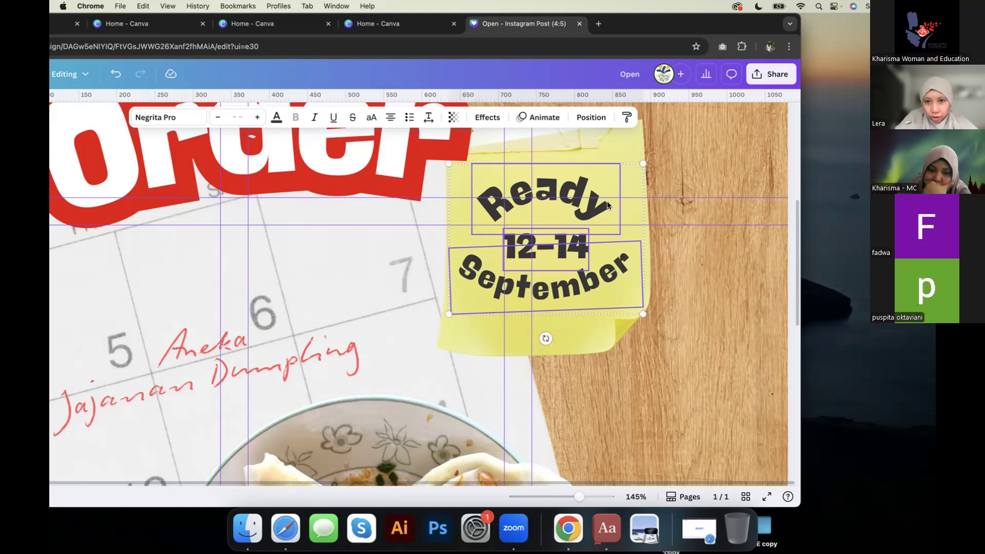
pyautogui.scroll(3, 577, 291)
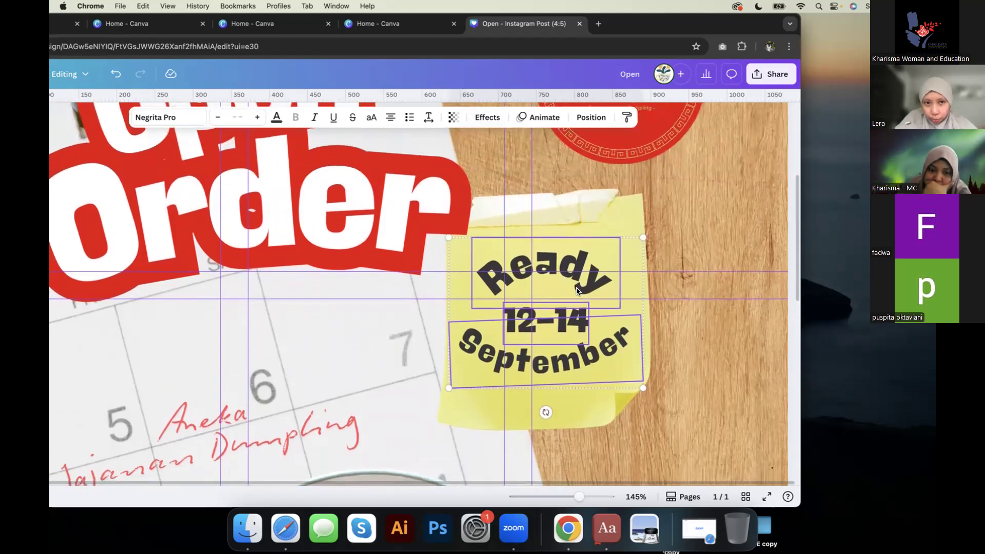
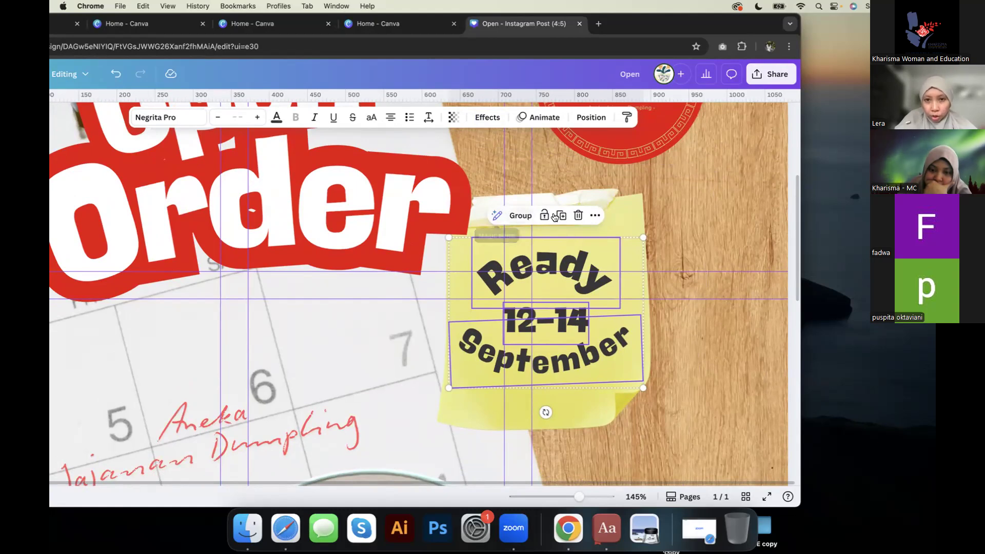
pyautogui.click(522, 216)
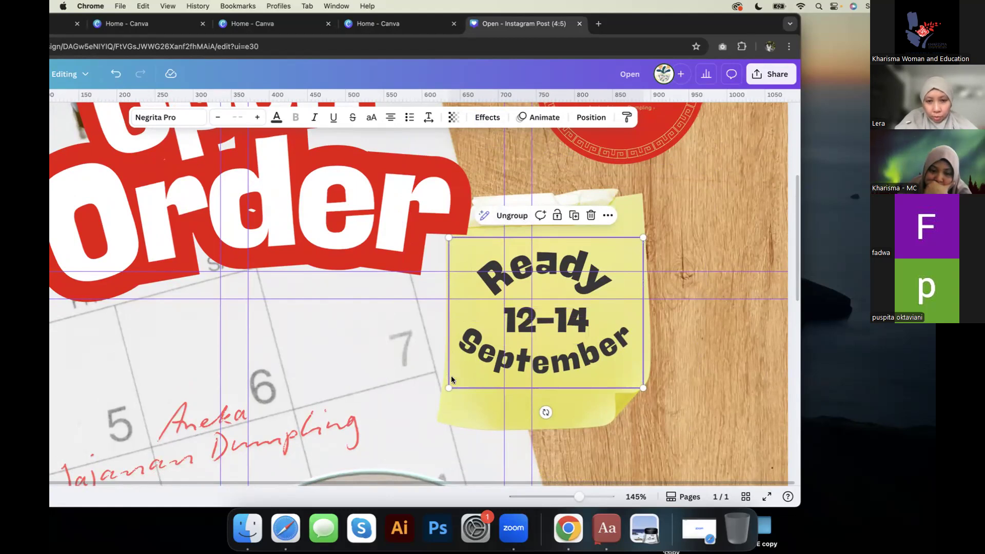
# Step: Shrink the grouped date text, place it in the sticky note's upper part and rotate it slightly counterclockwise
pyautogui.moveTo(448, 387); pyautogui.dragTo(476, 367)
pyautogui.moveTo(644, 365); pyautogui.dragTo(627, 354)
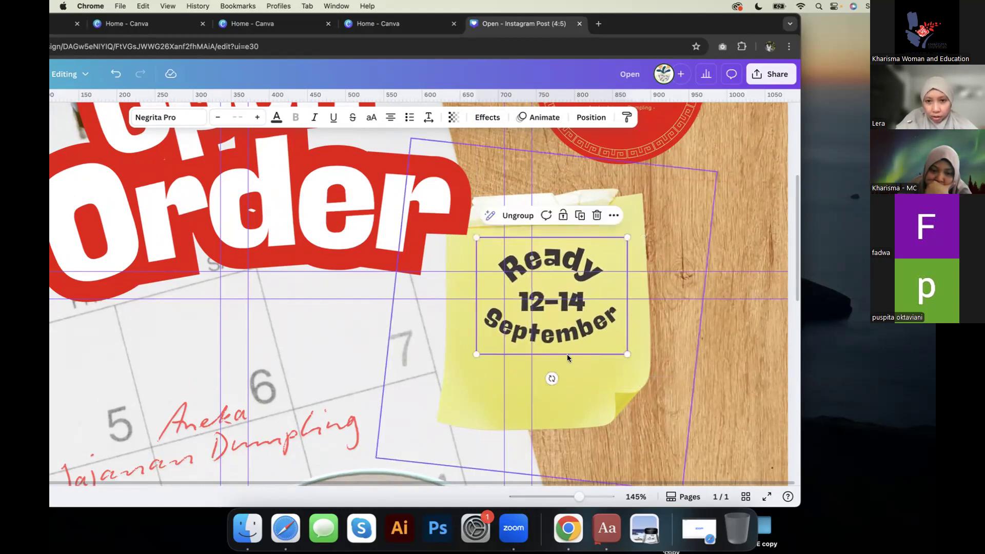
pyautogui.moveTo(572, 261); pyautogui.dragTo(560, 258)
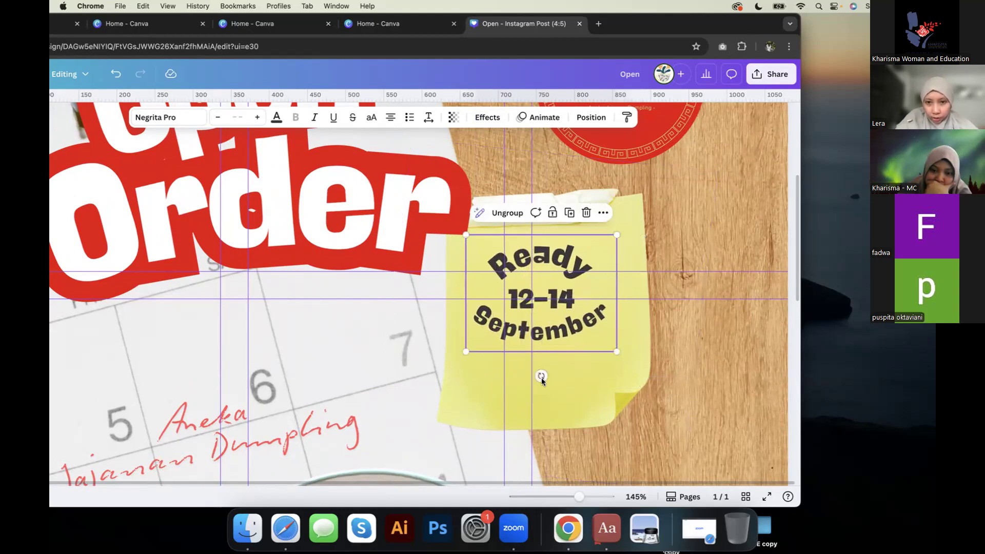
pyautogui.moveTo(541, 375); pyautogui.dragTo(545, 375)
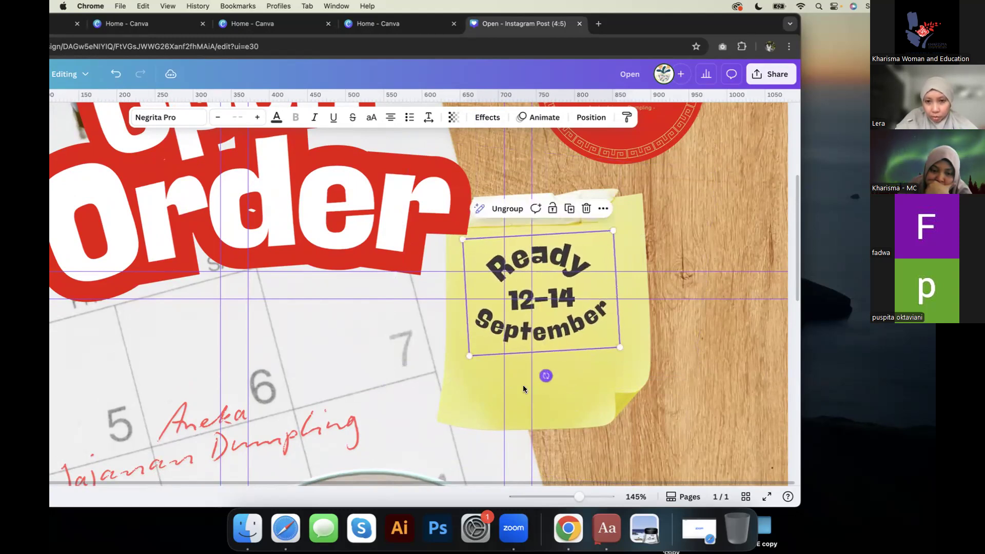
pyautogui.click(488, 386)
pyautogui.scroll(-6, 488, 386)
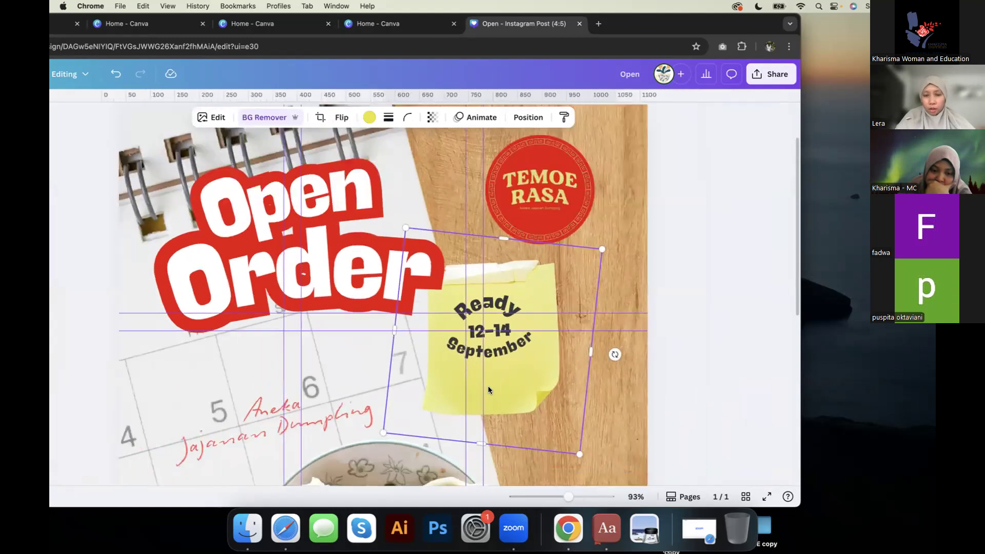
pyautogui.scroll(-5, 558, 368)
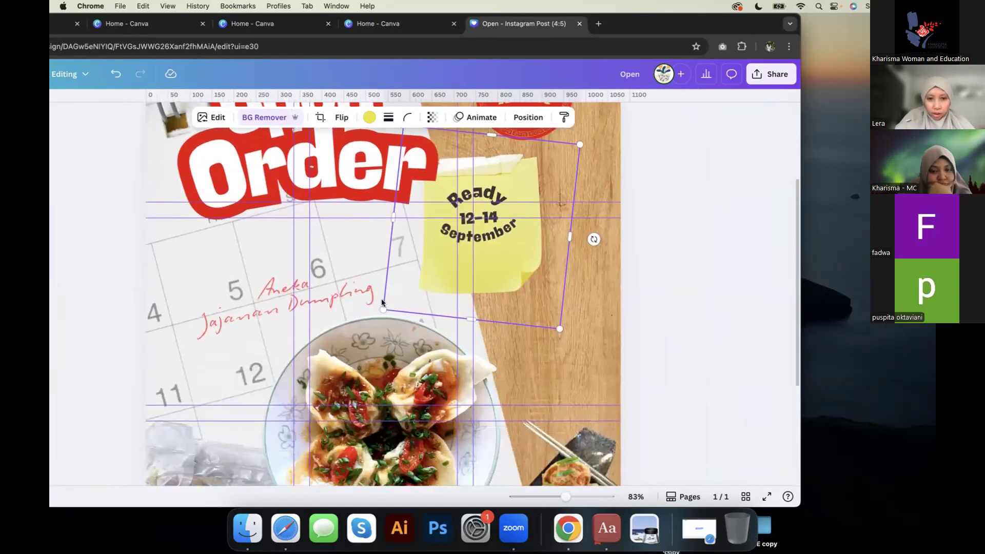
pyautogui.click(632, 265)
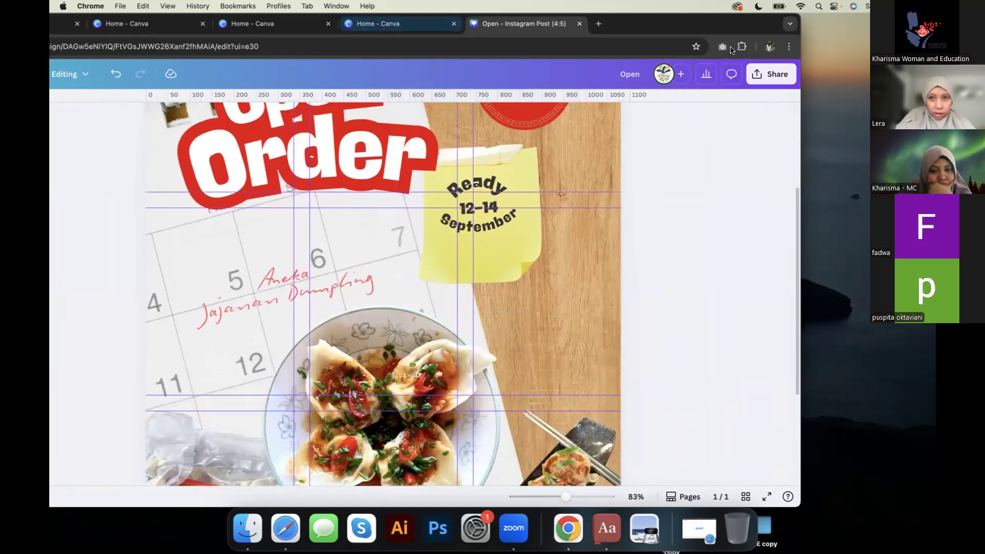
pyautogui.moveTo(741, 26); pyautogui.dragTo(910, 6)
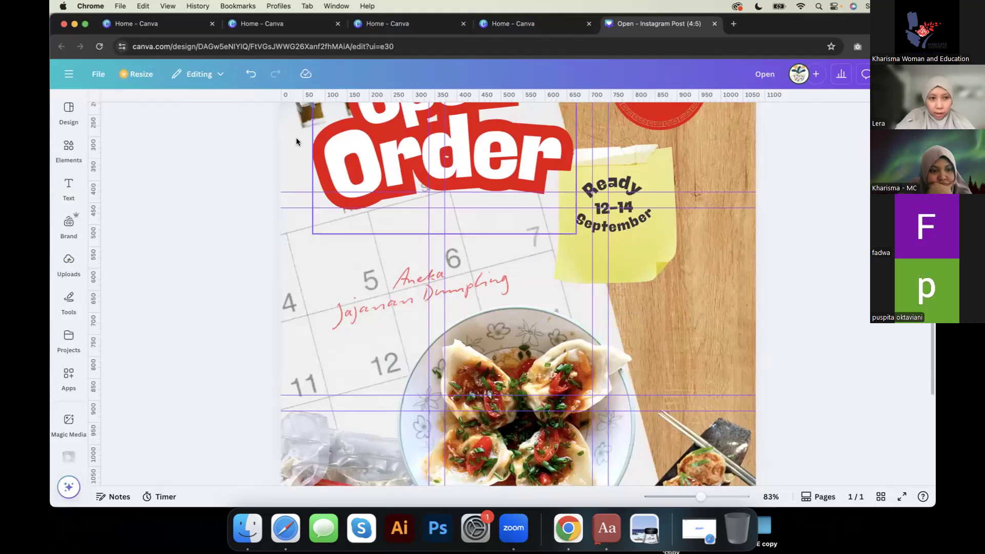
pyautogui.click(68, 184)
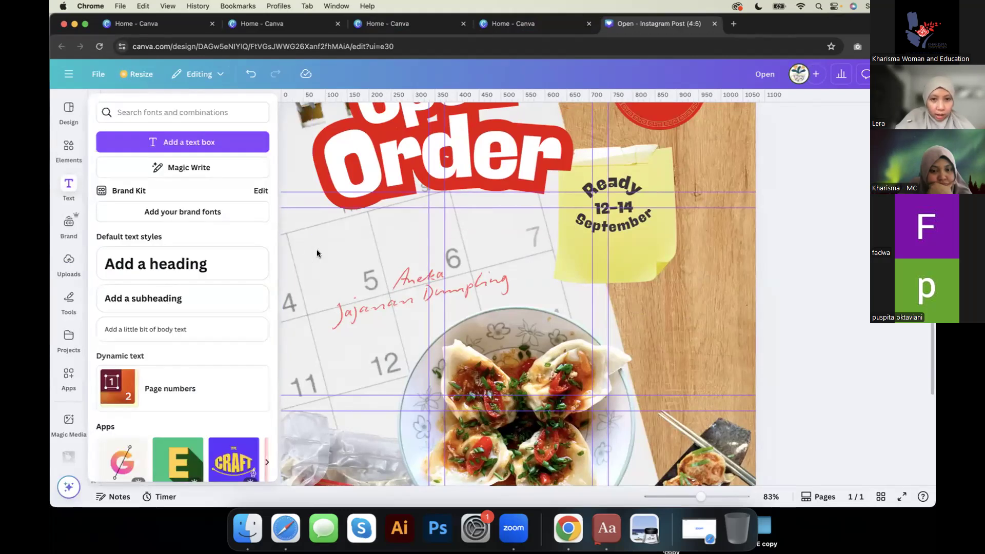
pyautogui.scroll(2, 452, 218)
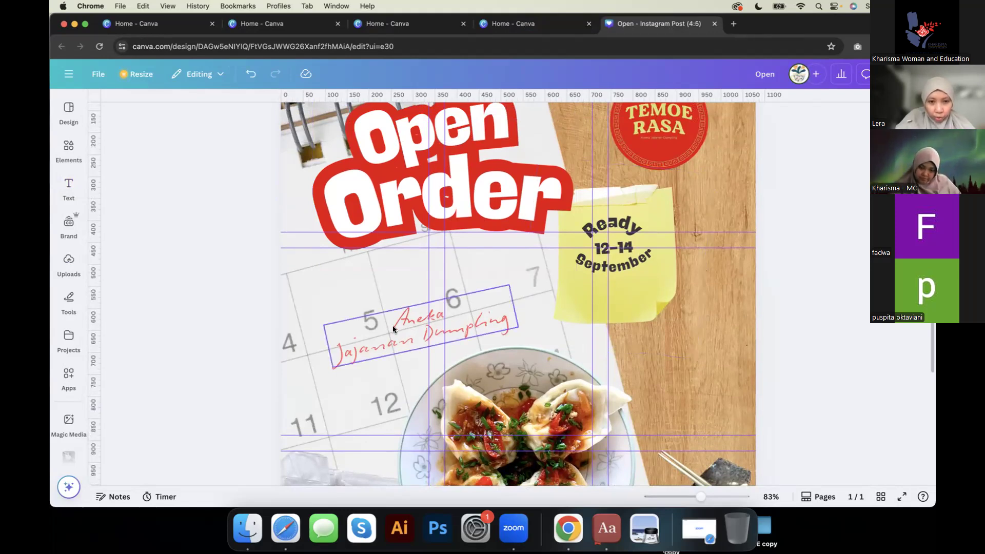
pyautogui.click(63, 183)
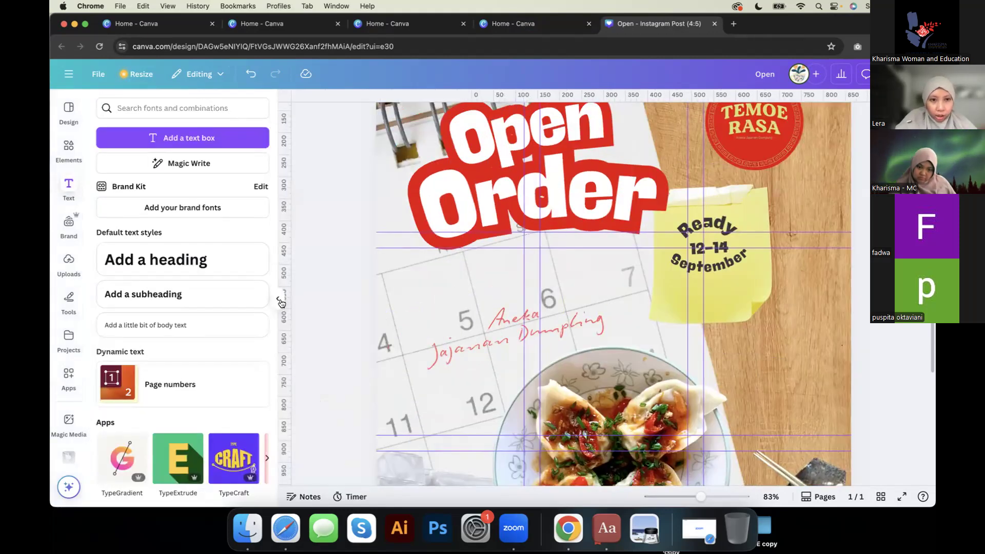
pyautogui.click(279, 302)
# Step: Duplicate the handwritten "Aneka Jajanan Dumpling" text, place the copy above the original and straighten it to horizontal
pyautogui.click(469, 326)
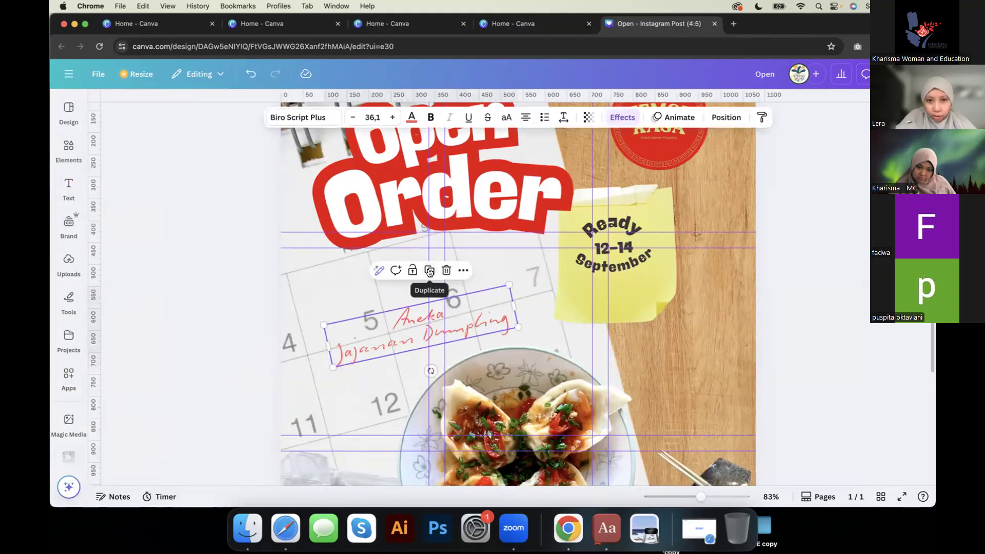
pyautogui.click(429, 272)
pyautogui.moveTo(481, 325); pyautogui.dragTo(525, 261)
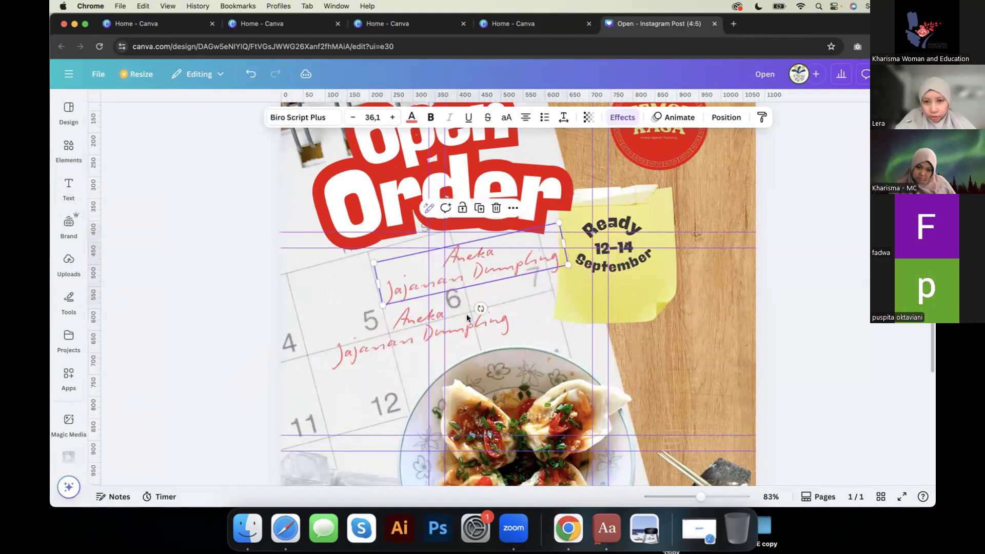
pyautogui.moveTo(452, 303); pyautogui.dragTo(471, 307)
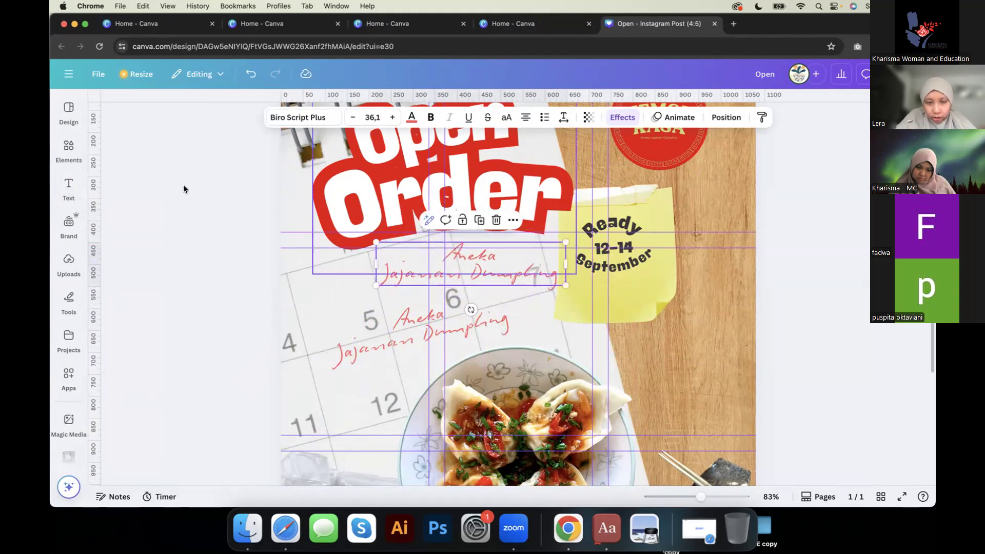
# Step: Replace the wording of the straightened handwritten copy with "No Pork"
pyautogui.click(68, 187)
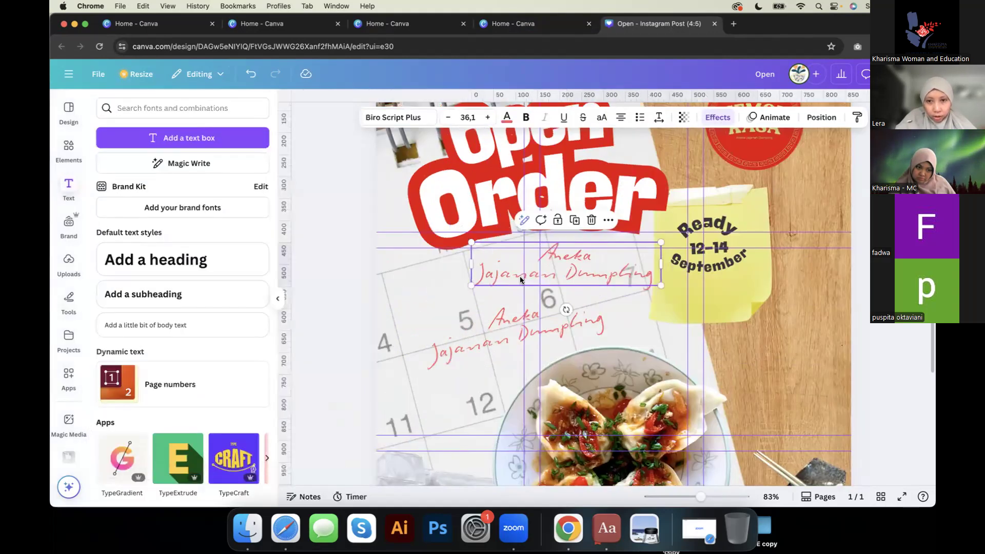
pyautogui.doubleClick(550, 251)
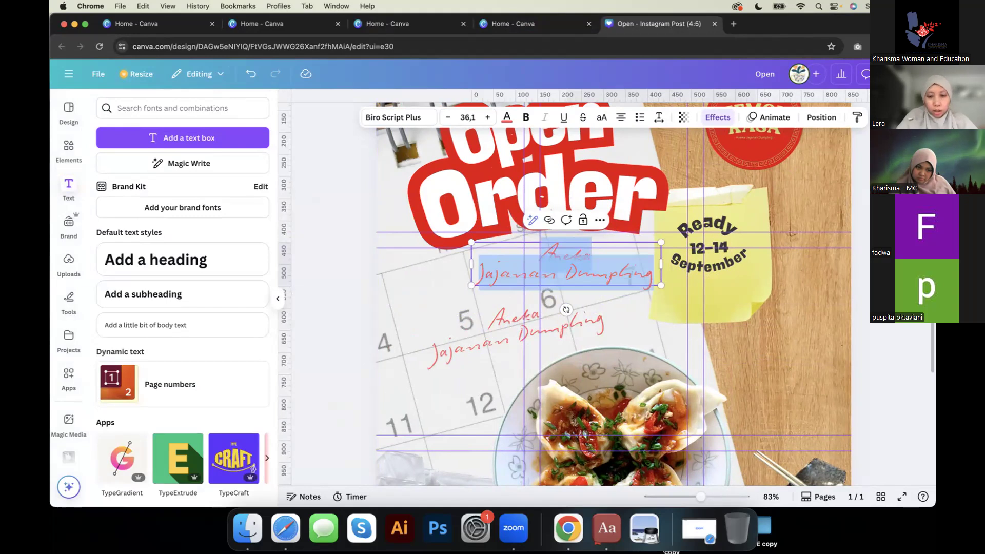
pyautogui.write('No Pork')
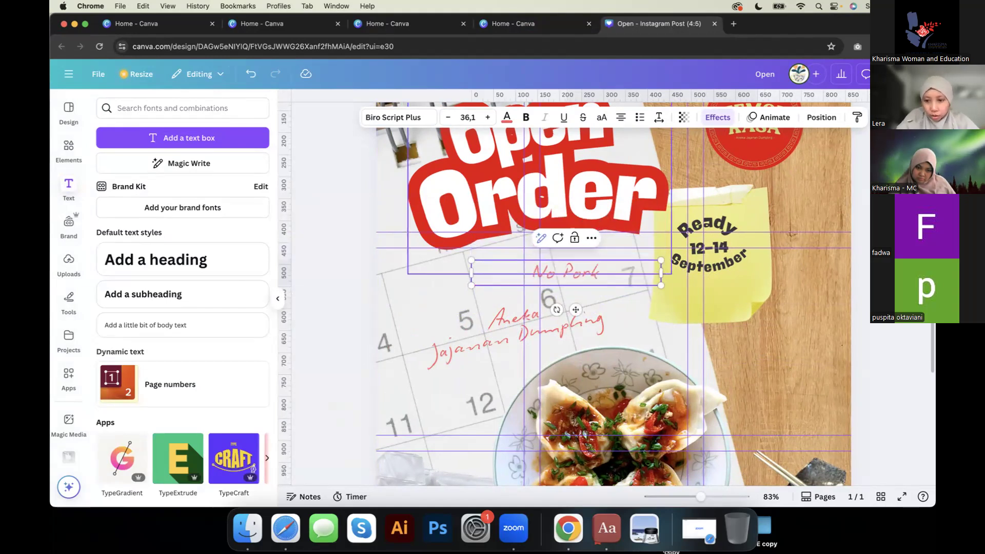
# Step: Add a second line reading "No Lard!" beneath "No Pork" in the handwritten note
pyautogui.press('Return')
pyautogui.write('No Lard')
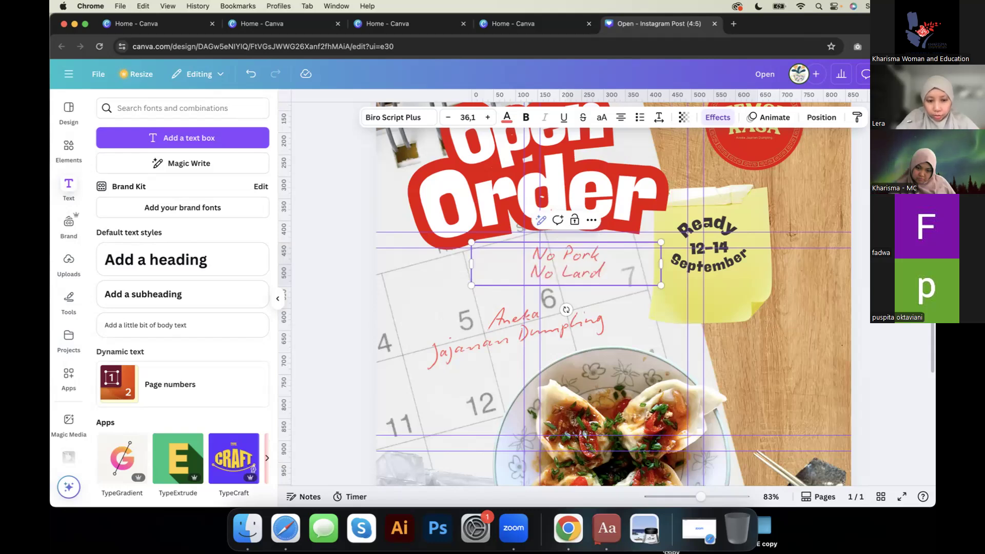
pyautogui.write('!')
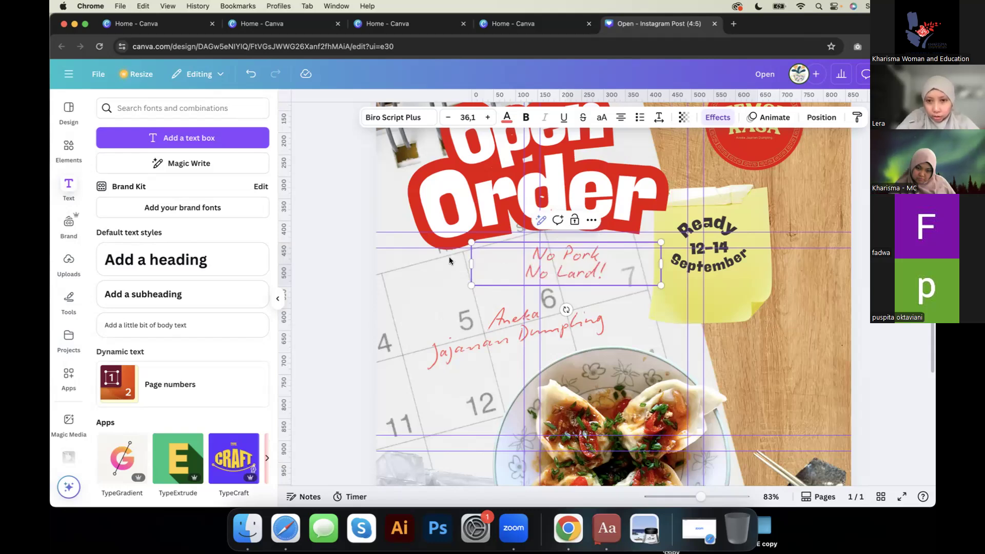
pyautogui.click(305, 265)
# Step: Move the "No Pork No Lard!" text onto the yellow sticky note, just below the date text
pyautogui.scroll(3, 583, 259)
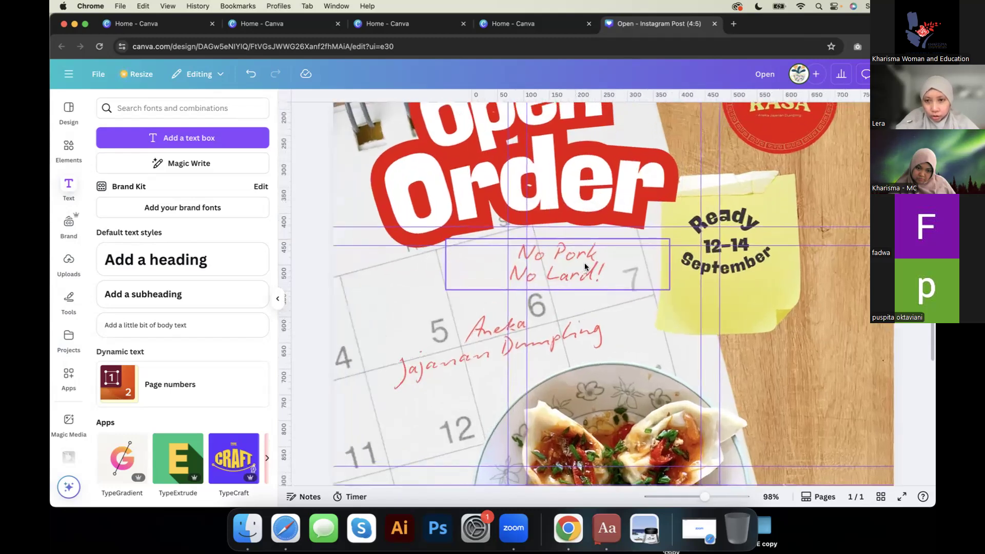
pyautogui.scroll(3, 584, 260)
pyautogui.hscroll(2, 549, 249)
pyautogui.moveTo(554, 248); pyautogui.dragTo(731, 296)
pyautogui.scroll(-3, 731, 295)
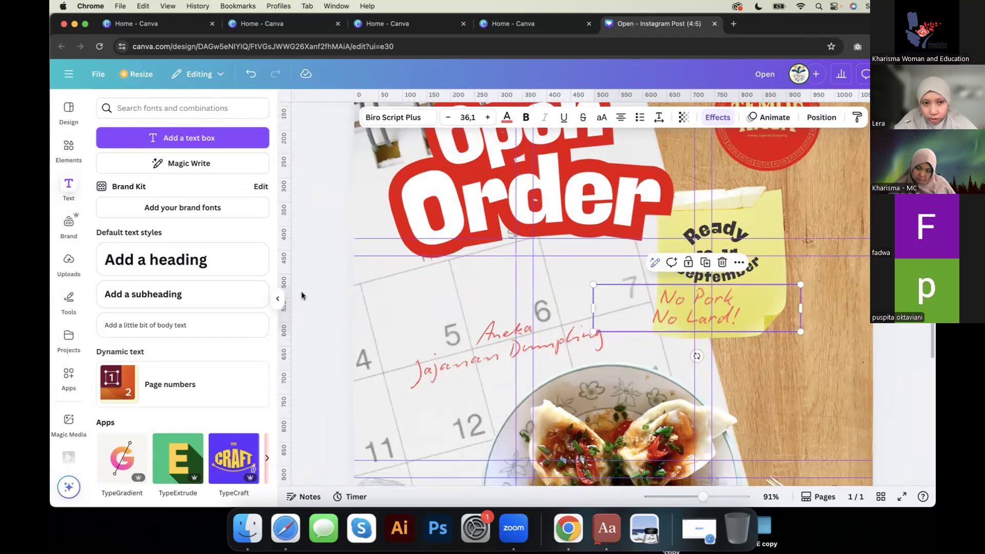
# Step: Shrink the "No Pork No Lard!" text to size 19,7 and fit it into the sticky note's lower-left part
pyautogui.click(277, 304)
pyautogui.moveTo(821, 23); pyautogui.dragTo(703, 20)
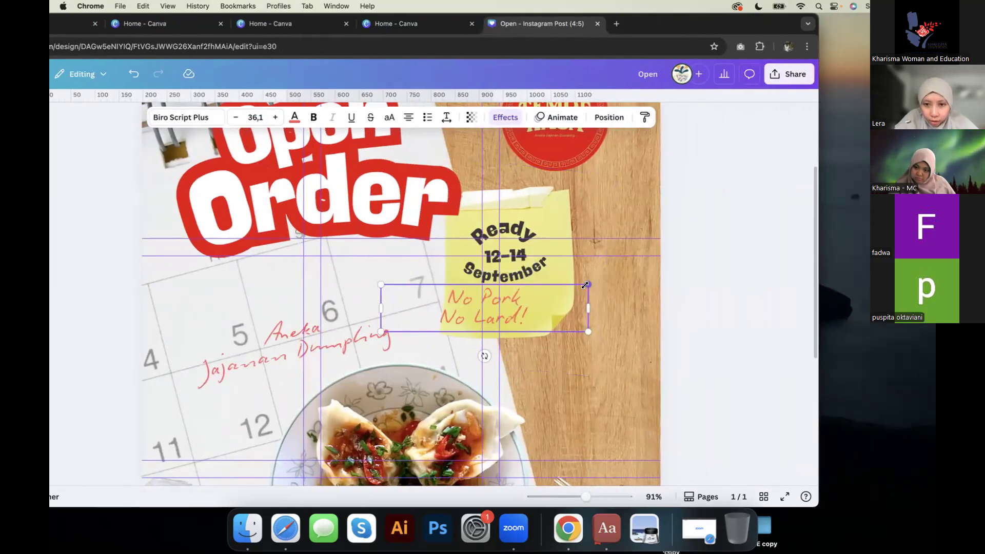
pyautogui.moveTo(587, 285); pyautogui.dragTo(444, 320)
pyautogui.moveTo(423, 356); pyautogui.dragTo(497, 342)
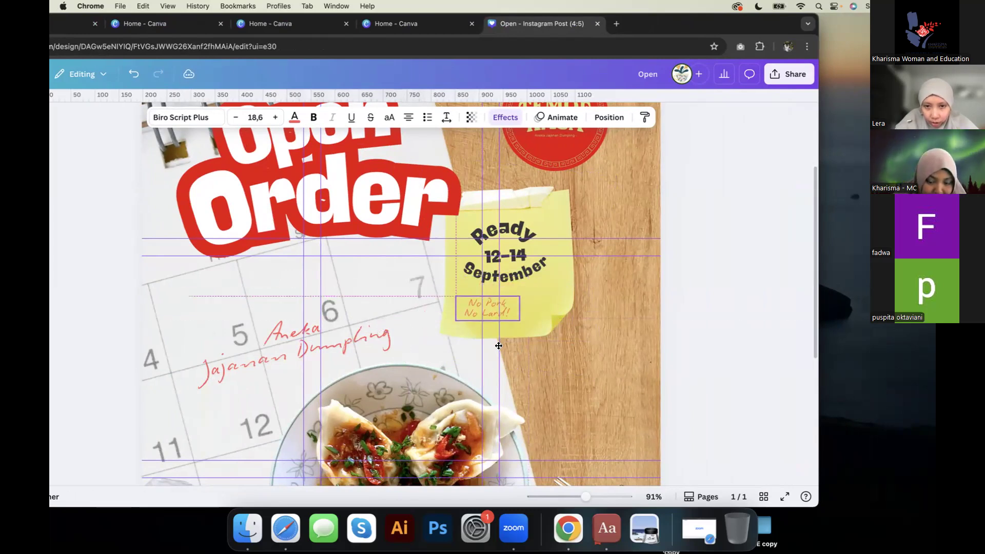
pyautogui.click(791, 303)
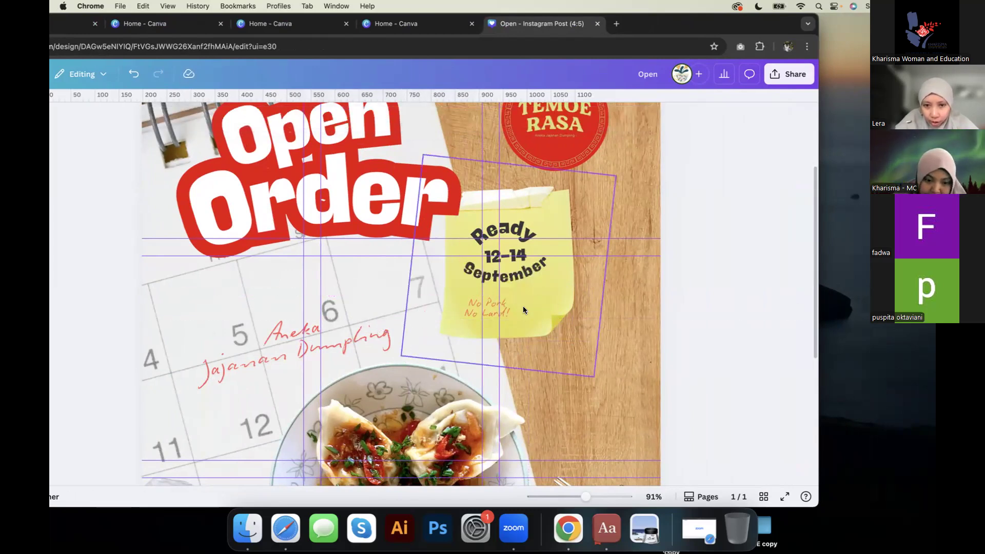
pyautogui.click(492, 309)
pyautogui.moveTo(456, 295); pyautogui.dragTo(452, 293)
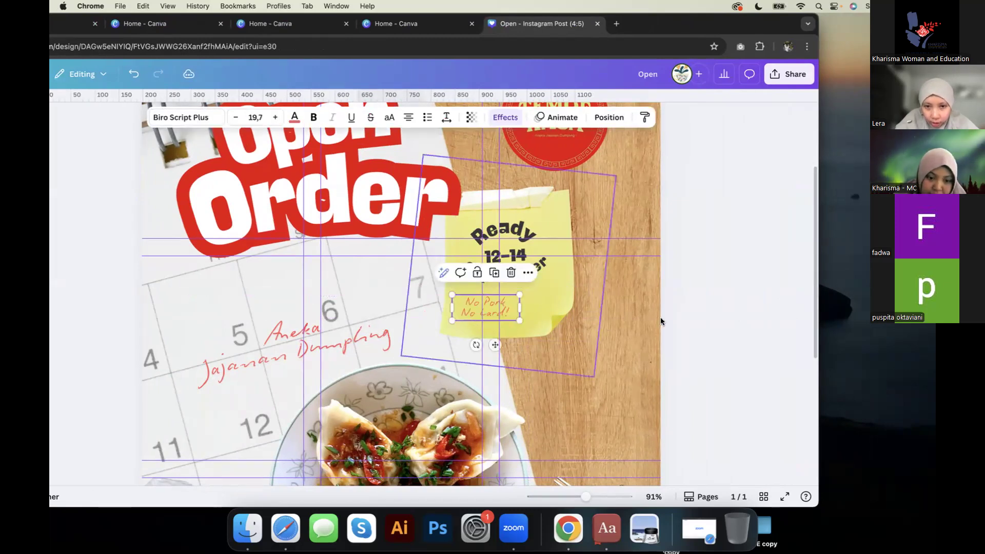
pyautogui.click(685, 330)
# Step: Replace the "yellow memo" element search with a search for "logo halal"
pyautogui.moveTo(746, 20); pyautogui.dragTo(919, 19)
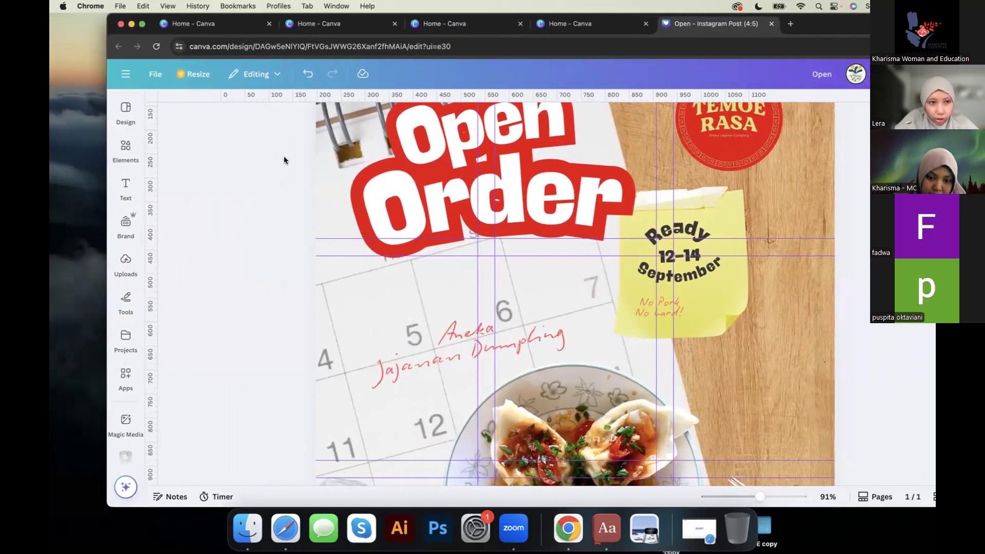
pyautogui.click(122, 256)
pyautogui.click(126, 300)
pyautogui.click(123, 148)
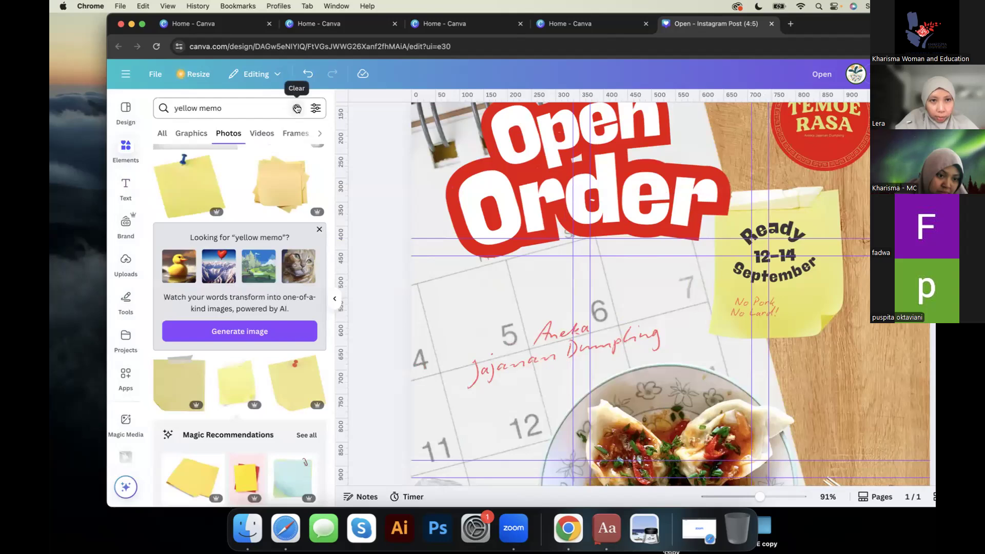
pyautogui.click(296, 105)
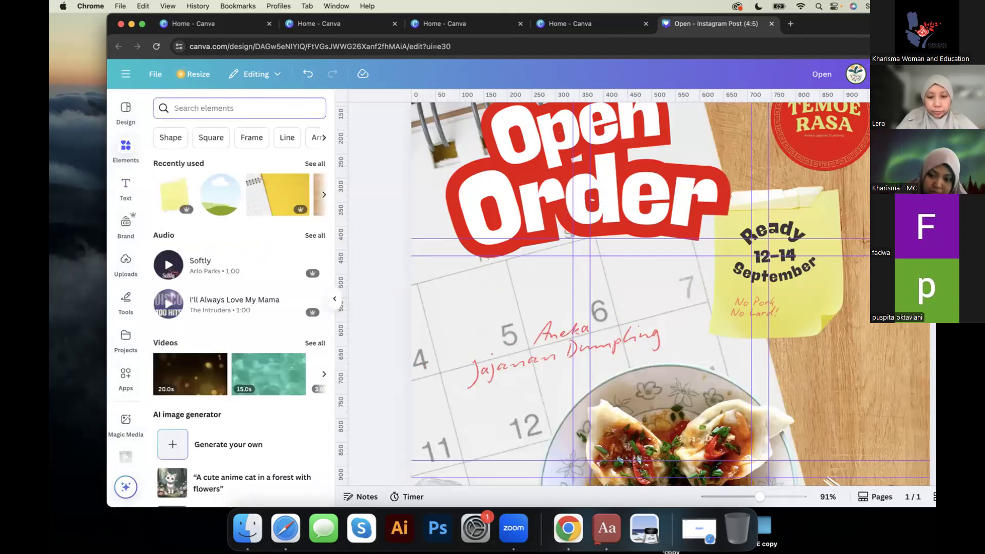
pyautogui.write('halal')
pyautogui.click(187, 160)
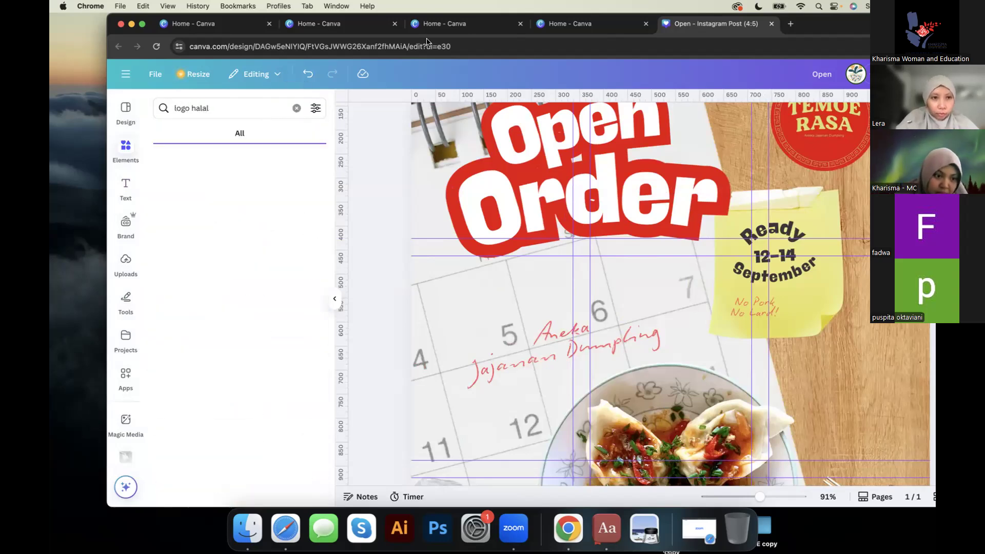
pyautogui.moveTo(815, 25); pyautogui.dragTo(763, 25)
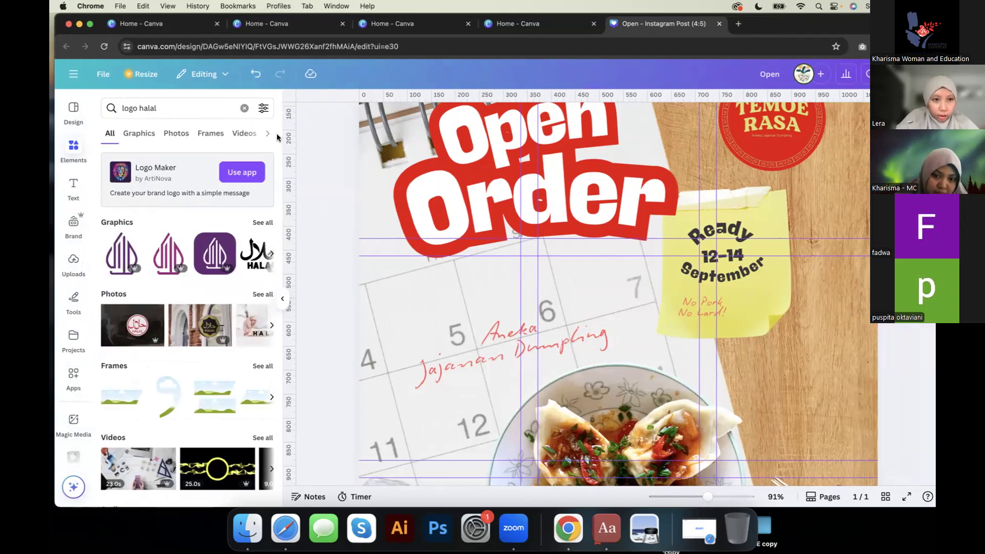
# Step: Browse the halal logo graphics and insert the plain black Arabic calligraphy without a border or Latin lettering
pyautogui.click(259, 220)
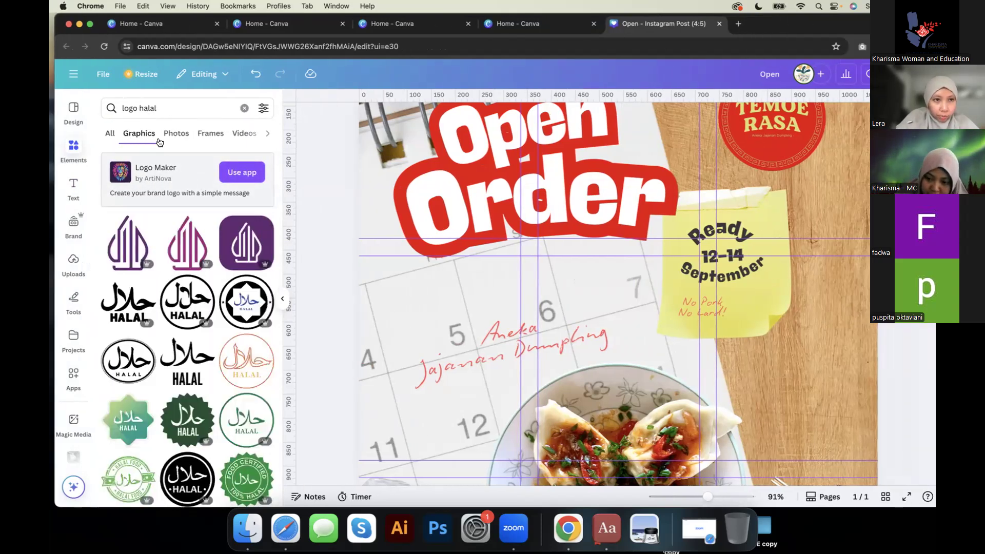
pyautogui.click(176, 134)
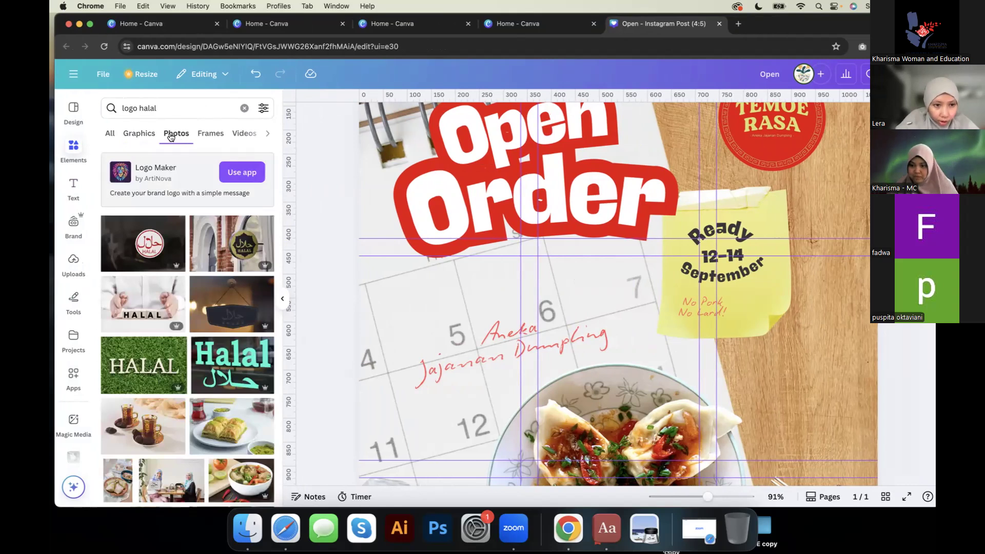
pyautogui.click(139, 133)
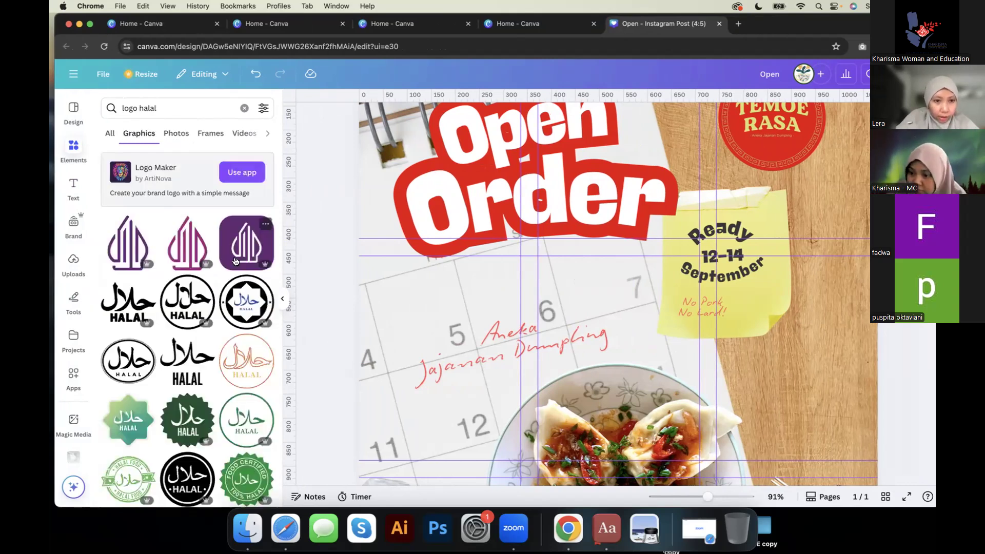
pyautogui.scroll(-2, 235, 261)
pyautogui.scroll(-5, 235, 261)
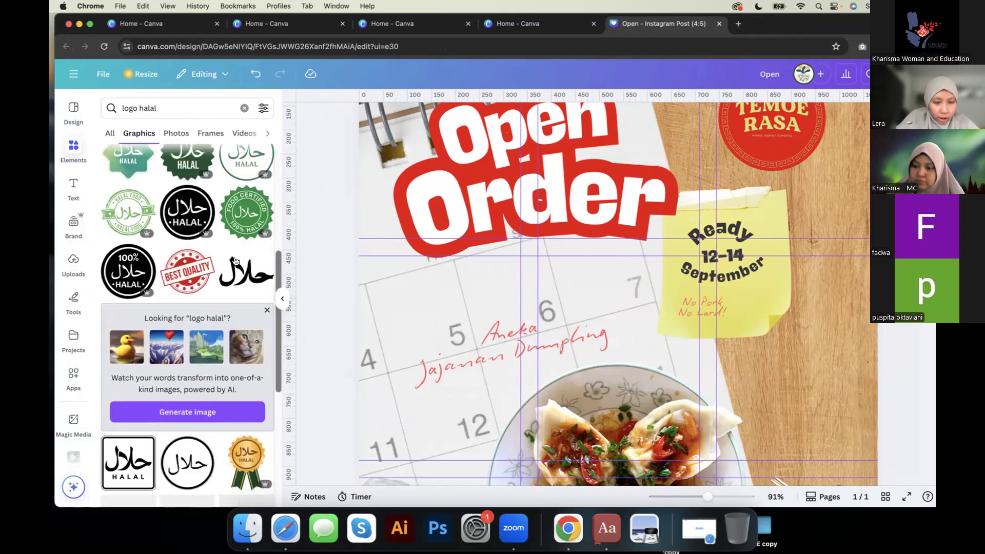
pyautogui.scroll(-4, 235, 261)
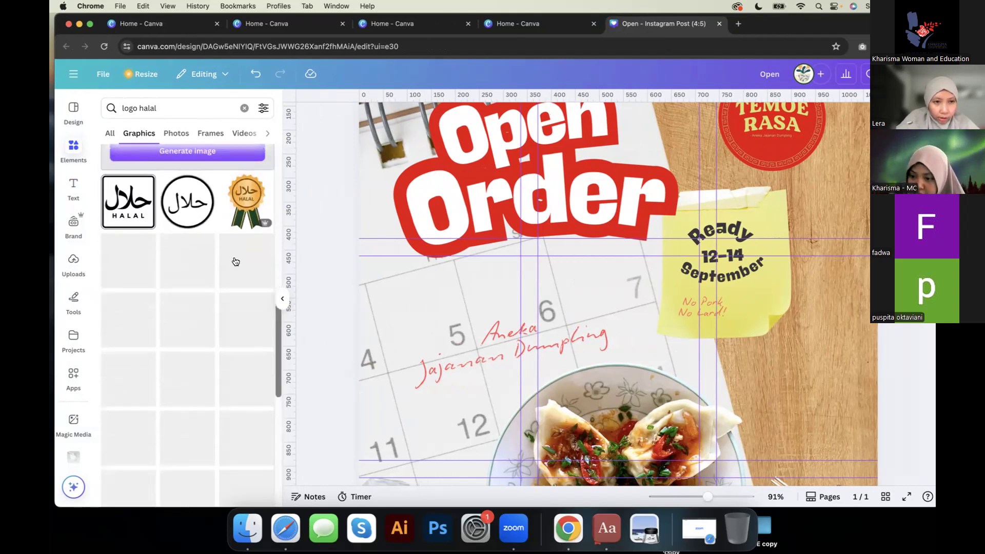
pyautogui.scroll(-3, 235, 261)
pyautogui.scroll(7, 235, 260)
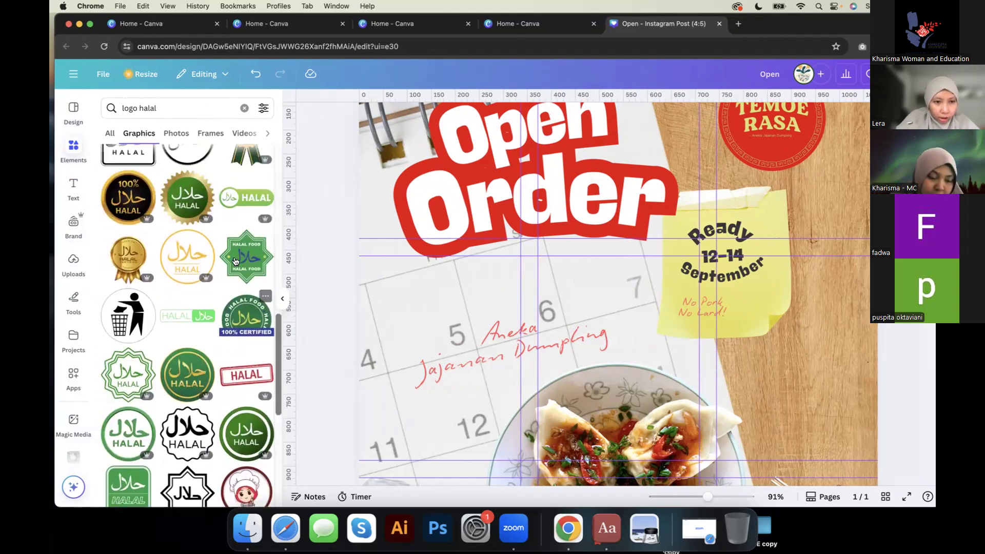
pyautogui.scroll(3, 235, 260)
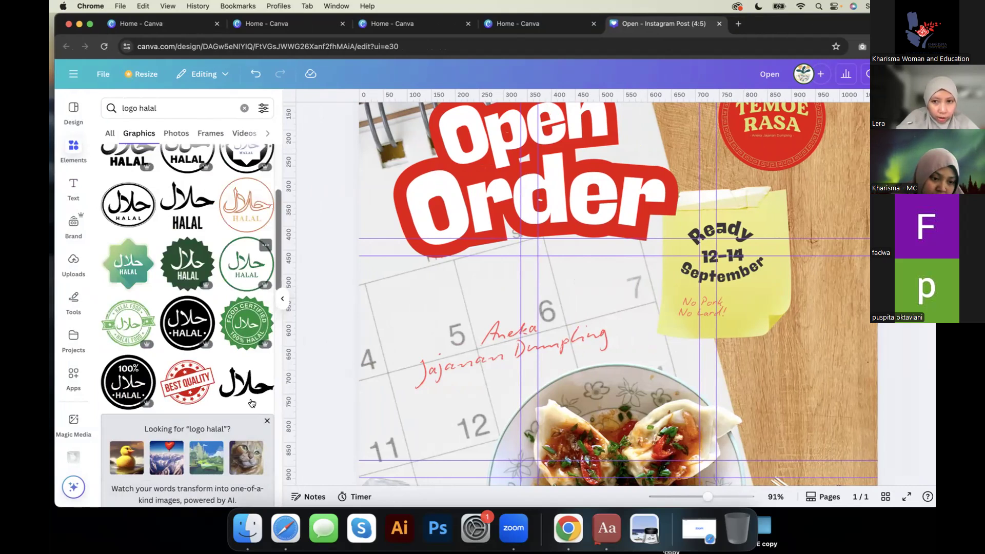
pyautogui.click(245, 382)
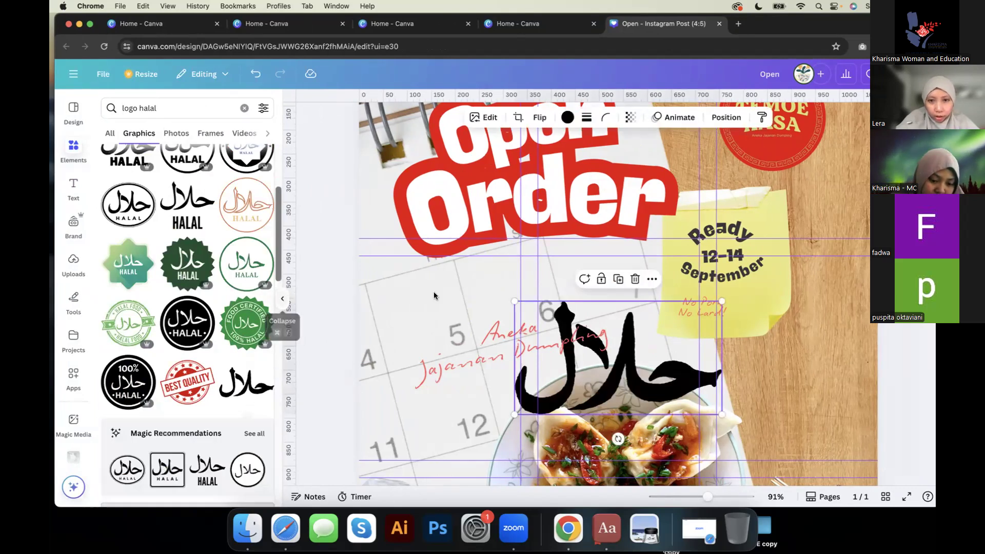
# Step: Shrink the halal calligraphy and place it on the sticky note, just right of the "No Pork No Lard!" text
pyautogui.click(282, 298)
pyautogui.scroll(5, 660, 297)
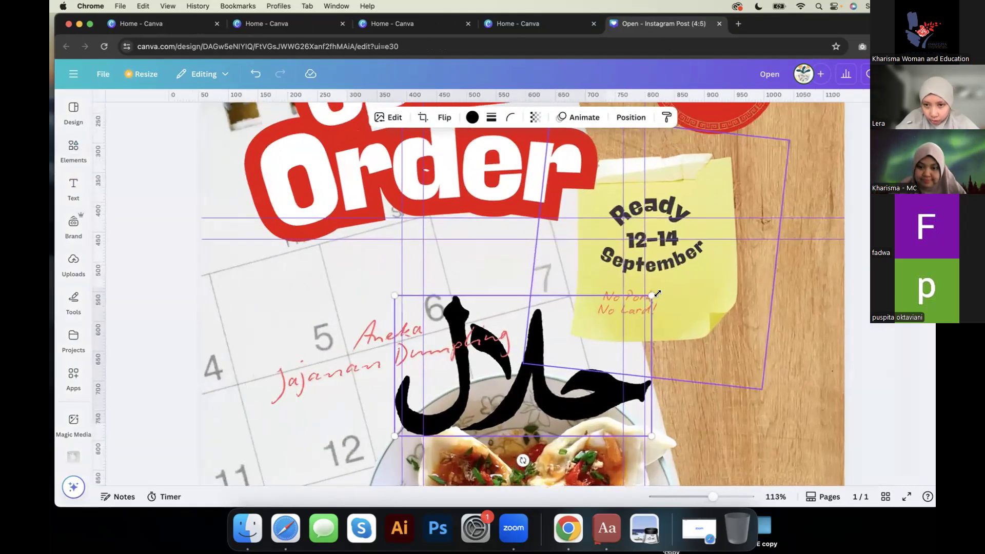
pyautogui.moveTo(592, 330); pyautogui.dragTo(743, 294)
pyautogui.moveTo(766, 261); pyautogui.dragTo(714, 281)
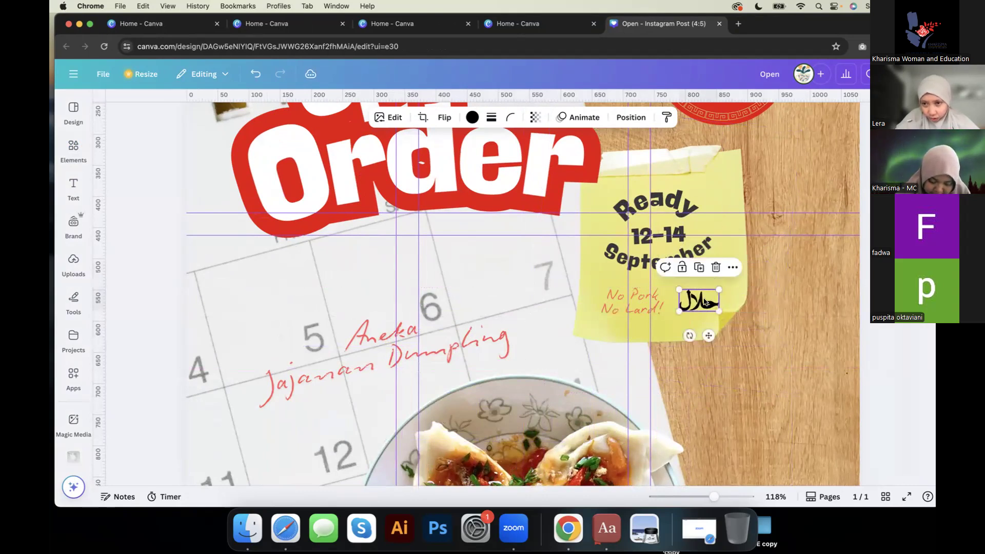
pyautogui.moveTo(706, 335); pyautogui.dragTo(700, 337)
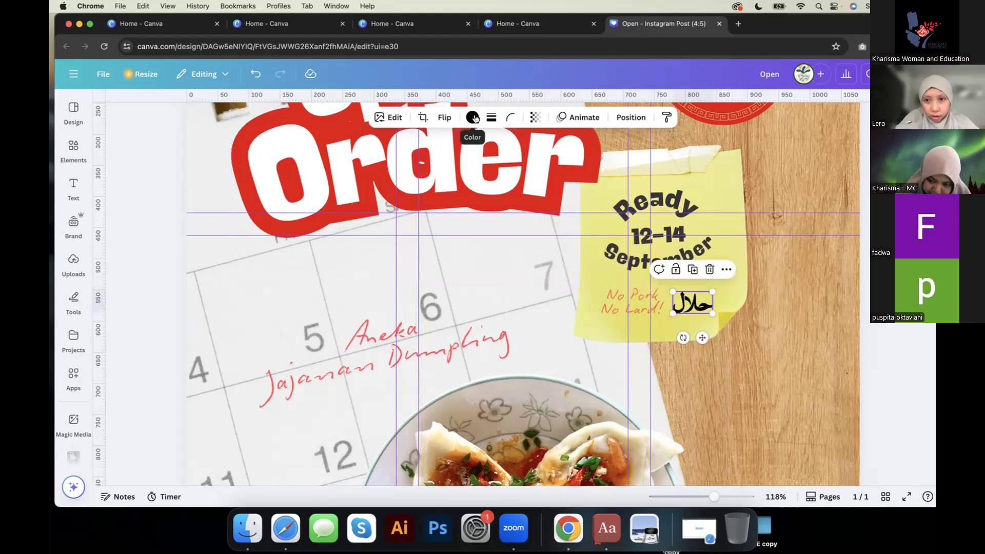
# Step: Recolor the halal calligraphy with the dark gray document color and deselect it
pyautogui.click(473, 117)
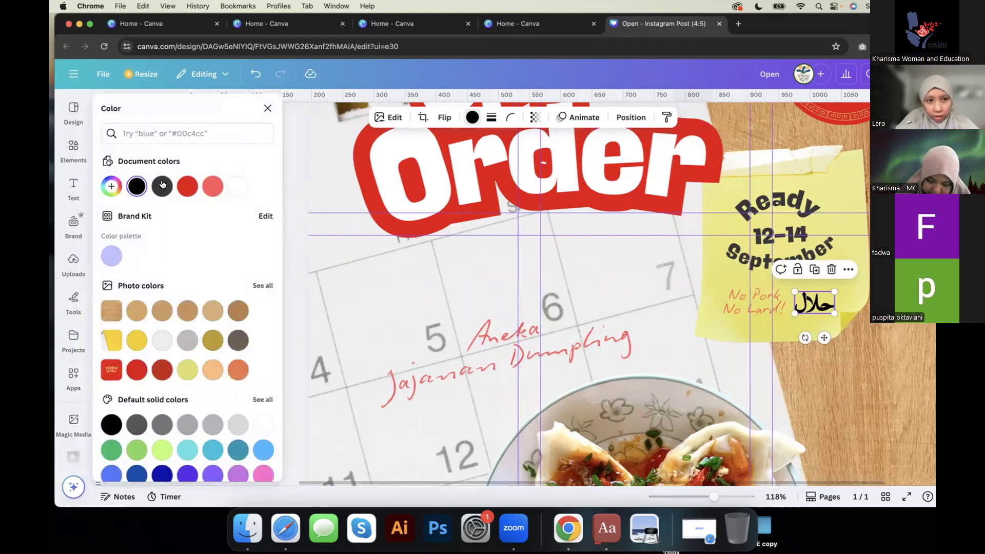
pyautogui.click(163, 185)
pyautogui.click(267, 107)
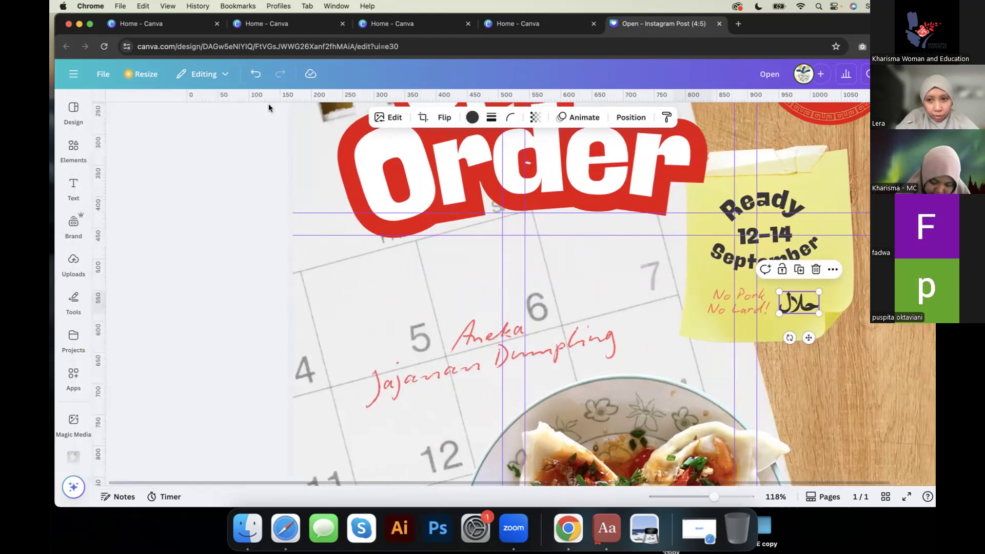
pyautogui.scroll(-3, 505, 296)
pyautogui.scroll(-5, 704, 330)
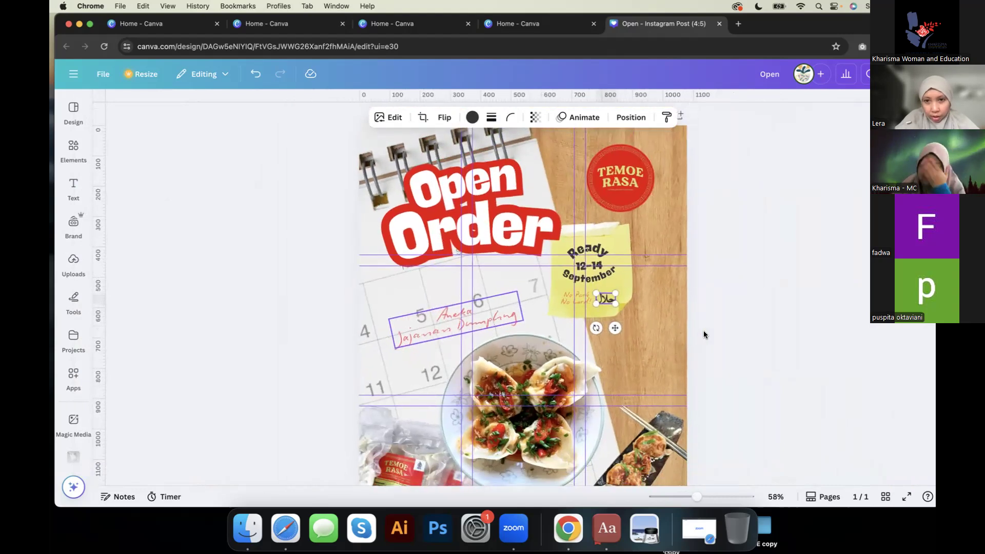
pyautogui.scroll(-2, 718, 281)
pyautogui.click(718, 281)
pyautogui.scroll(-1, 718, 281)
pyautogui.scroll(2, 718, 281)
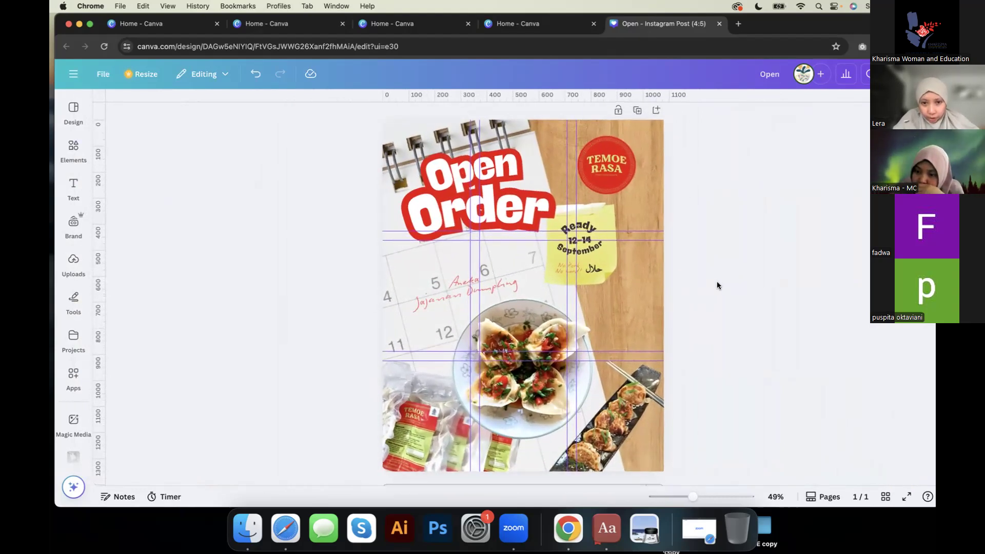
# Step: Enlarge the grouped "Open Order" title slightly and readjust its position on the calendar
pyautogui.click(458, 197)
pyautogui.moveTo(457, 197); pyautogui.dragTo(453, 198)
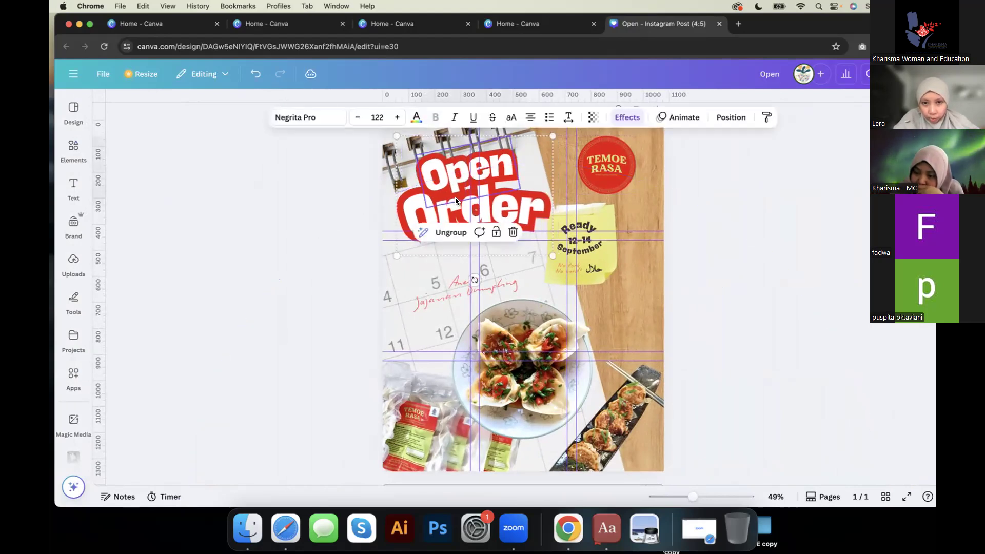
pyautogui.click(734, 265)
pyautogui.click(510, 219)
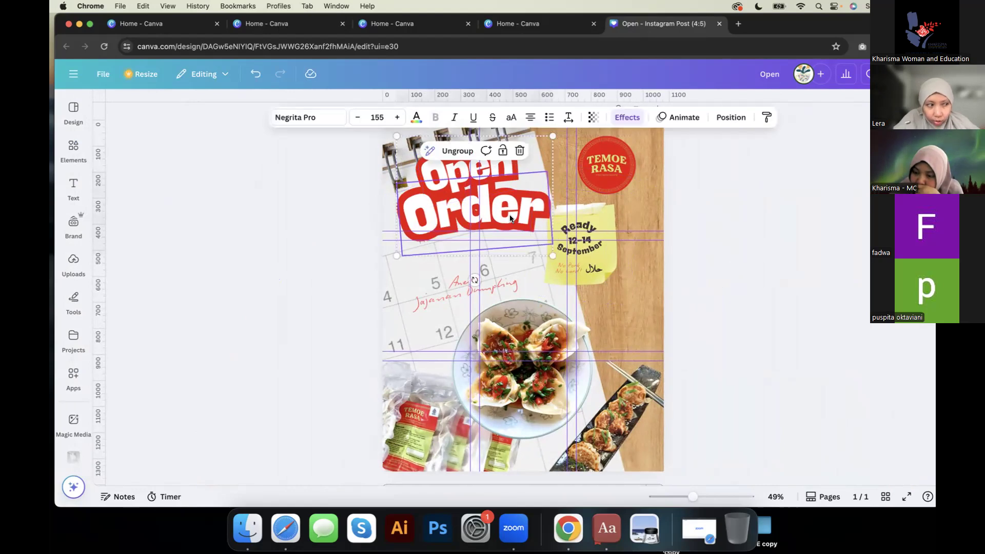
pyautogui.moveTo(397, 255); pyautogui.dragTo(389, 261)
pyautogui.moveTo(467, 211); pyautogui.dragTo(472, 209)
pyautogui.click(513, 283)
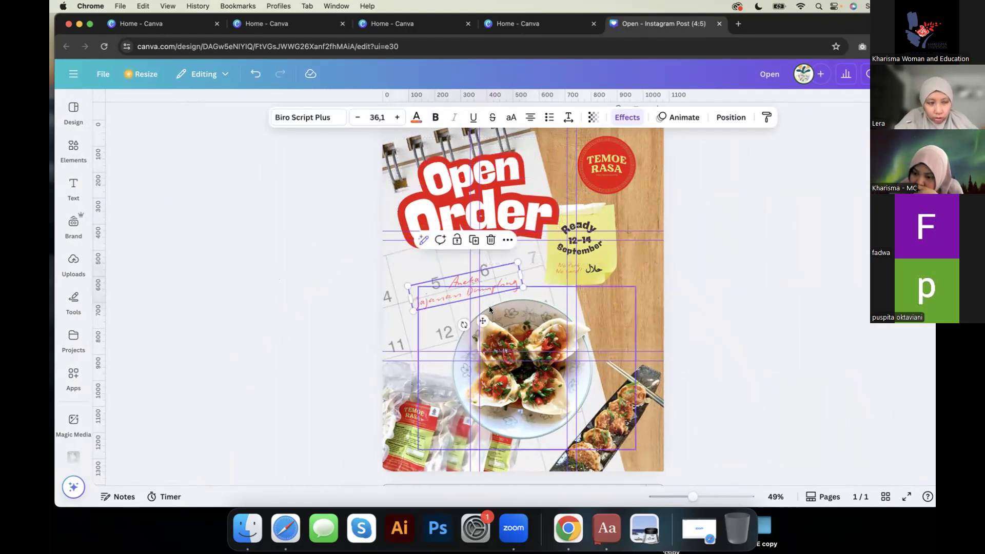
pyautogui.click(393, 278)
pyautogui.scroll(-1, 381, 291)
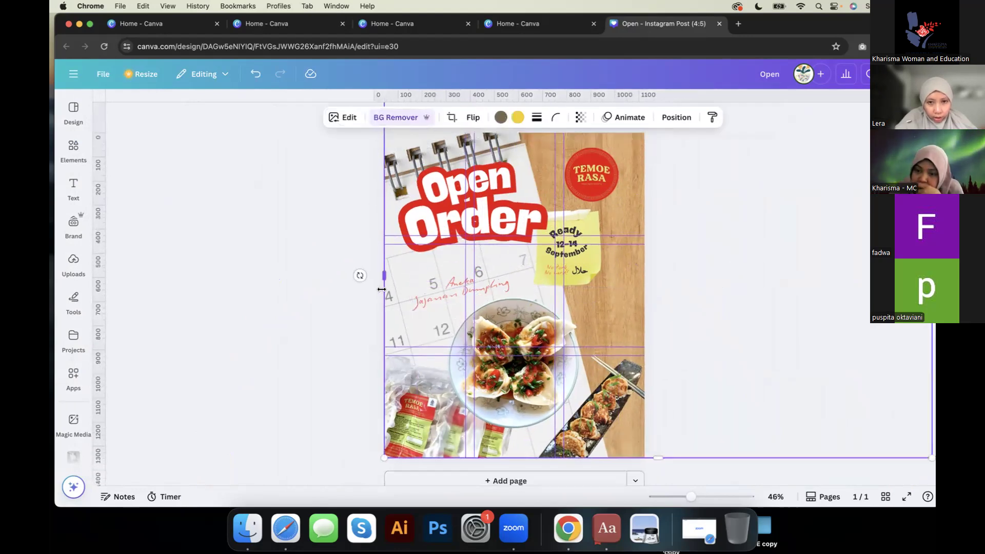
pyautogui.scroll(-4, 382, 292)
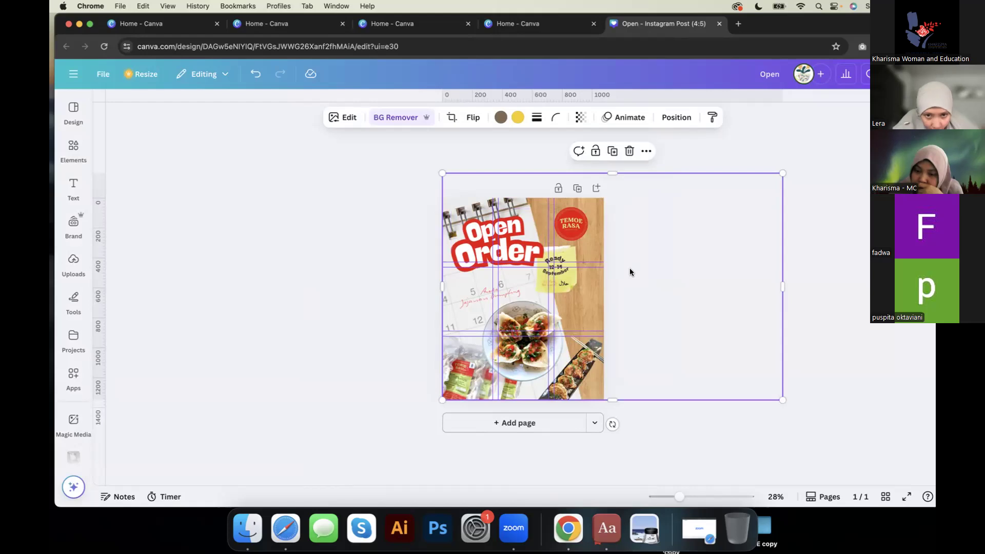
pyautogui.scroll(5, 629, 267)
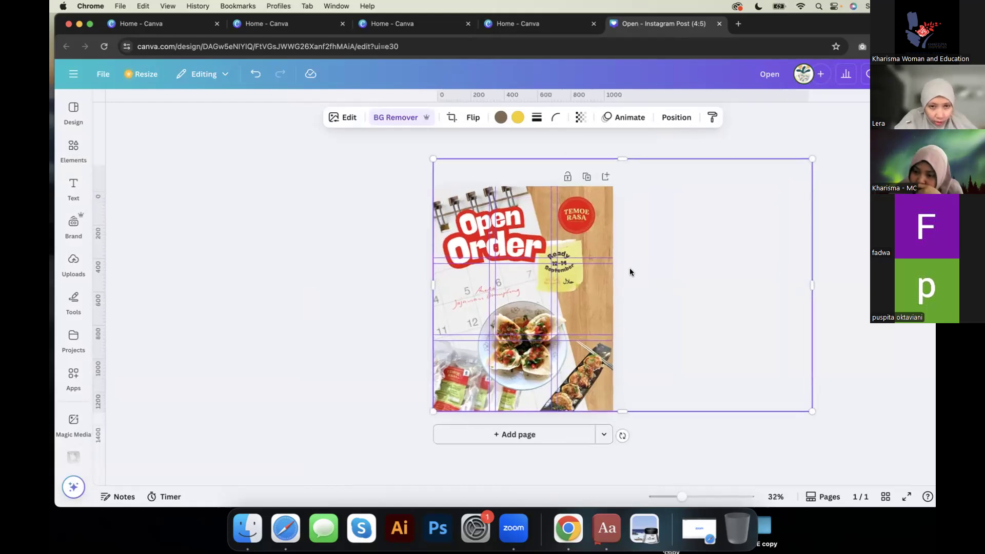
# Step: Try the vivid red document color on the halal calligraphy on the sticky note
pyautogui.click(506, 294)
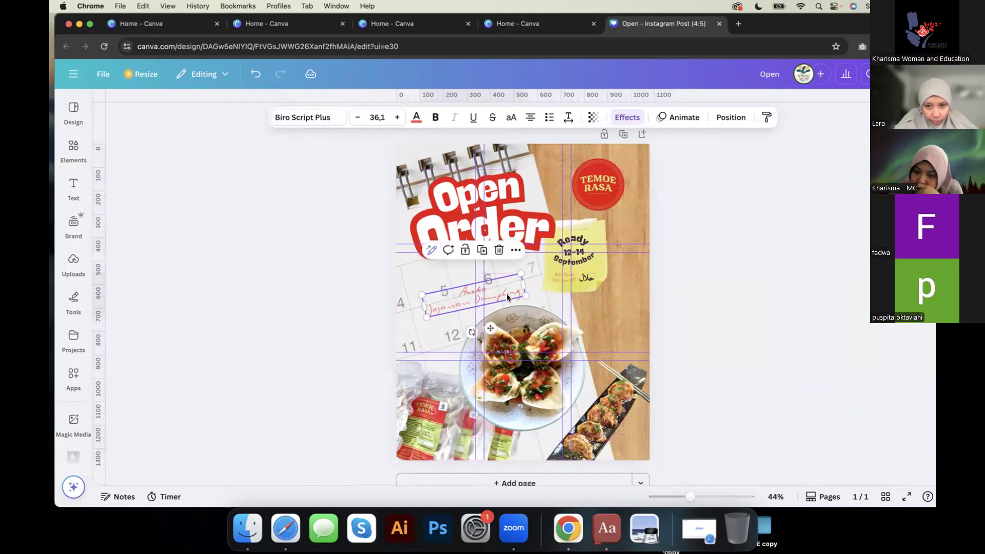
pyautogui.click(771, 283)
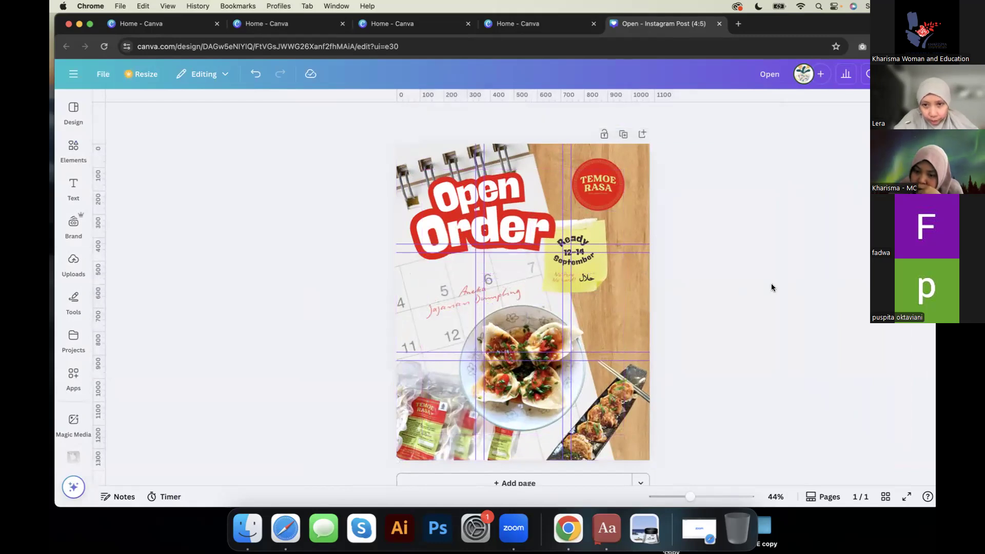
pyautogui.click(601, 272)
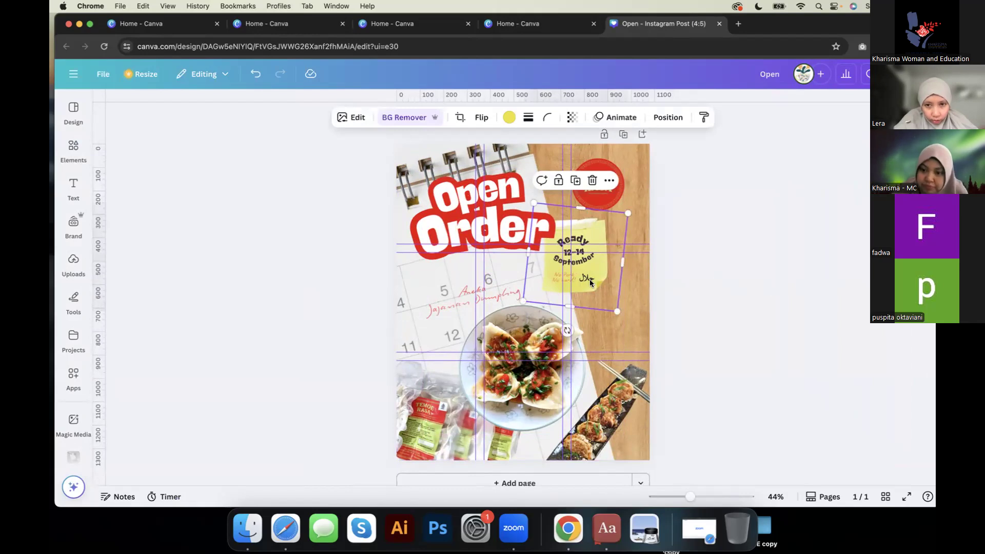
pyautogui.click(587, 277)
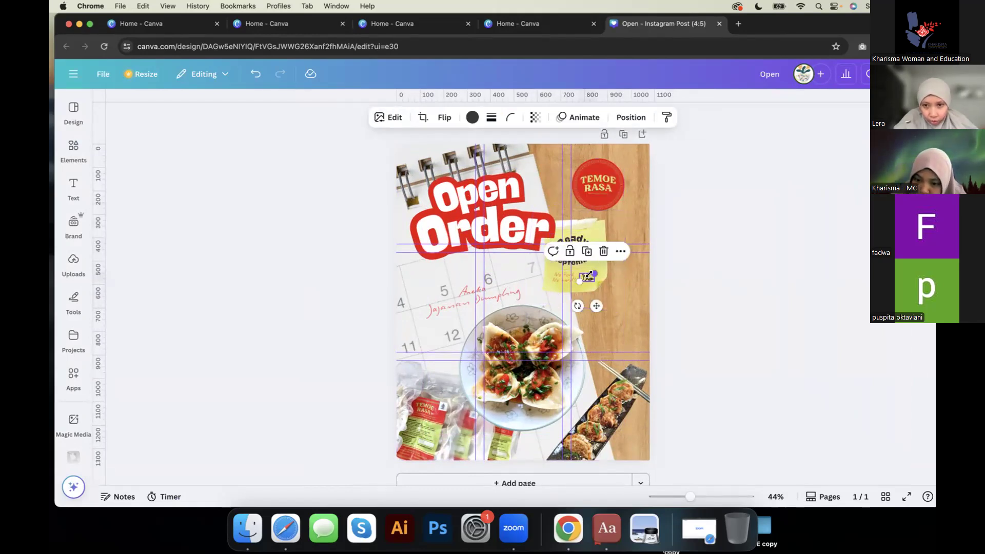
pyautogui.click(471, 116)
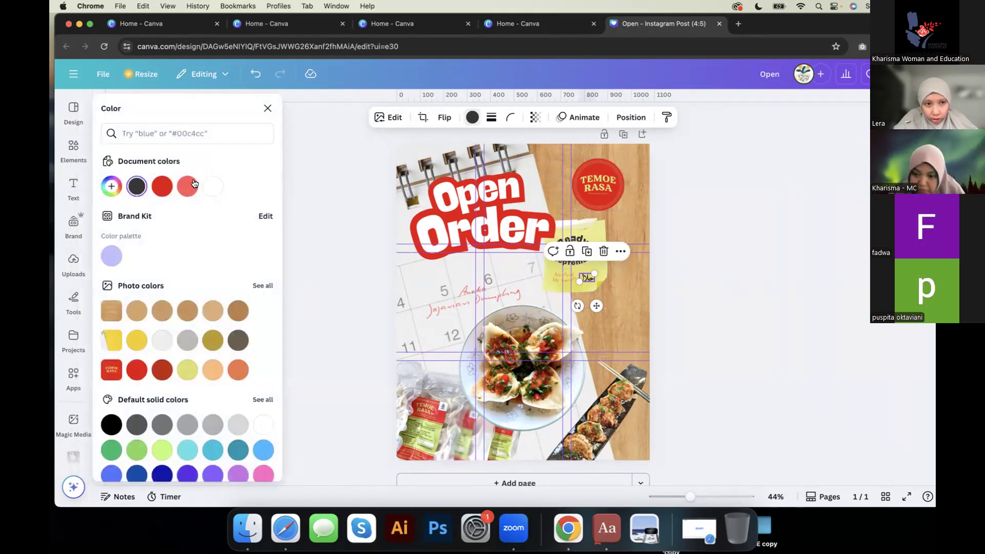
pyautogui.click(162, 186)
pyautogui.click(352, 261)
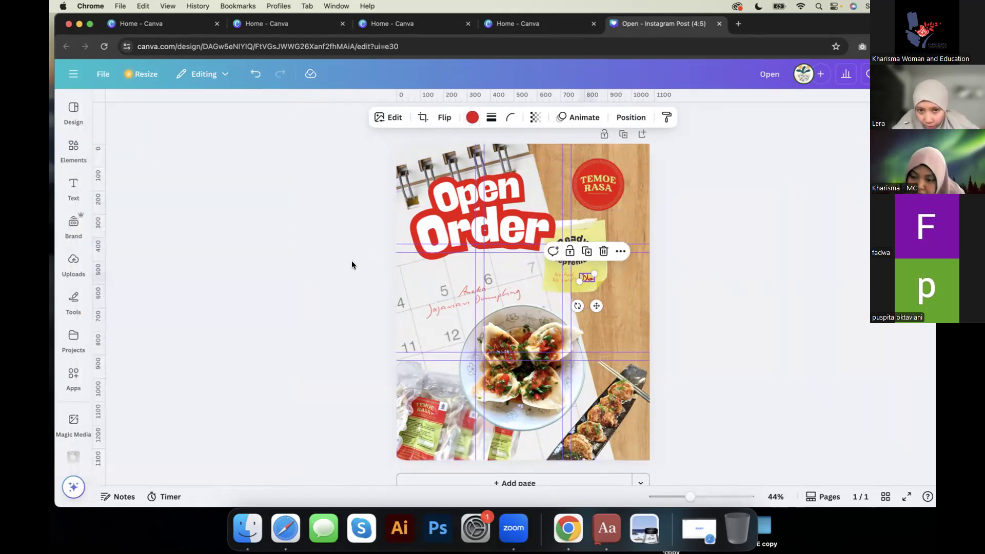
pyautogui.click(722, 271)
# Step: Enlarge the yellow sticky note very slightly towards its lower-right corner
pyautogui.click(599, 257)
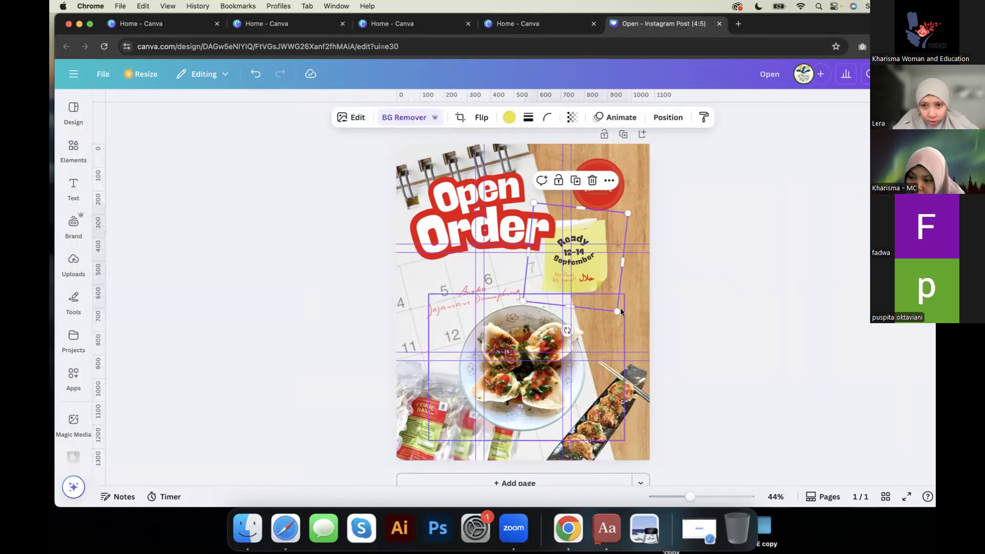
pyautogui.moveTo(617, 311); pyautogui.dragTo(620, 314)
# Step: Return the halal calligraphy to the dark gray document color
pyautogui.click(586, 278)
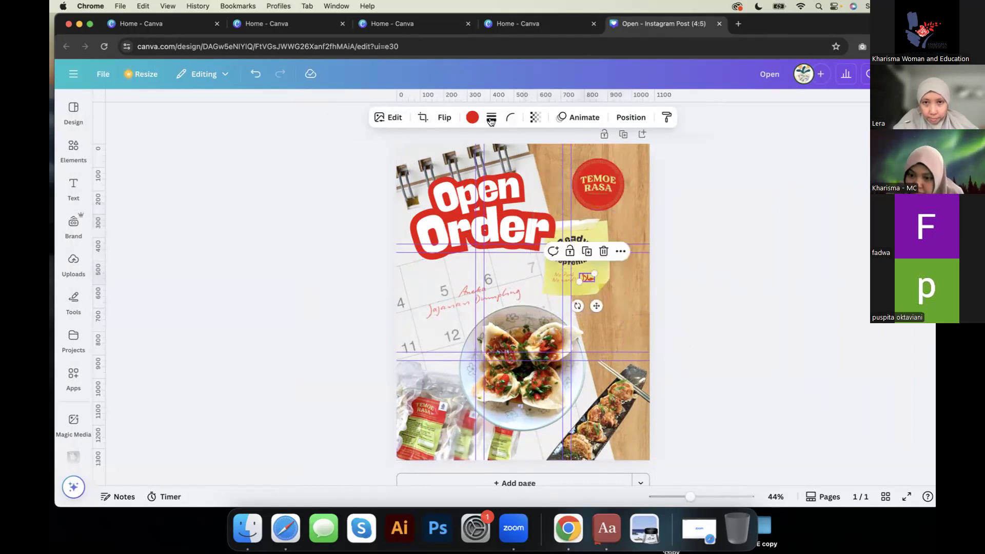
pyautogui.click(472, 117)
pyautogui.click(136, 186)
pyautogui.press('Escape')
pyautogui.scroll(5, 590, 284)
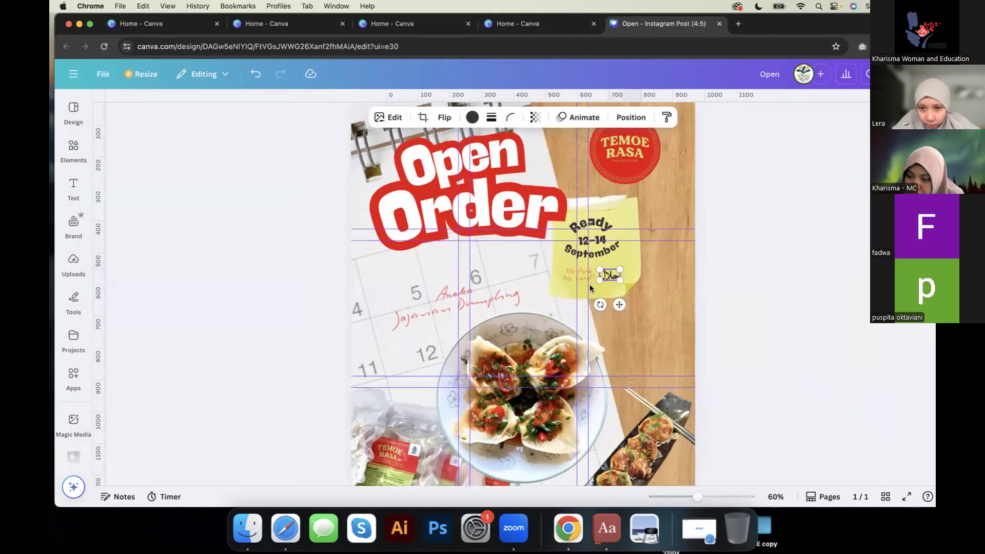
# Step: Recolor the "No Pork No Lard!" text with the vivid red document color #eb0104 and deselect it
pyautogui.click(596, 275)
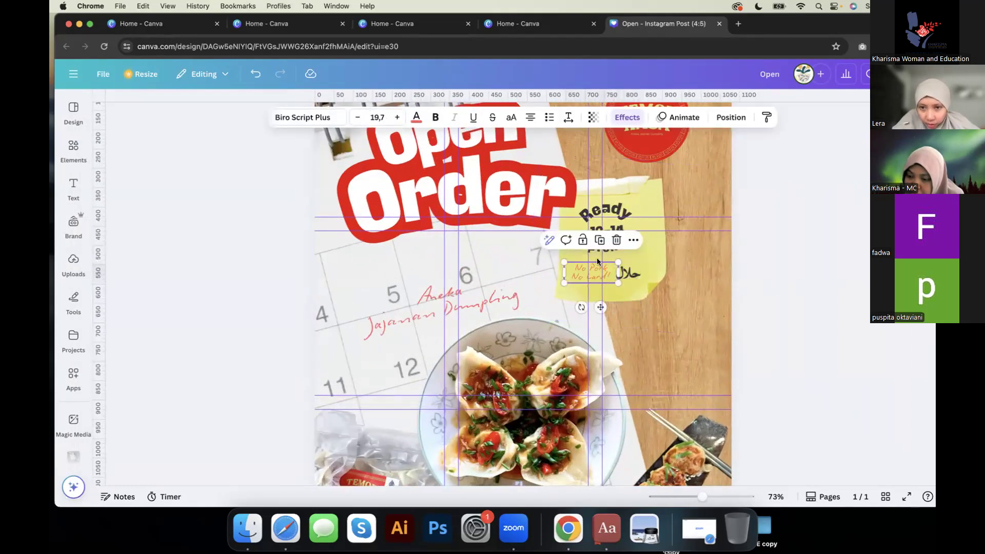
pyautogui.click(417, 117)
pyautogui.click(162, 225)
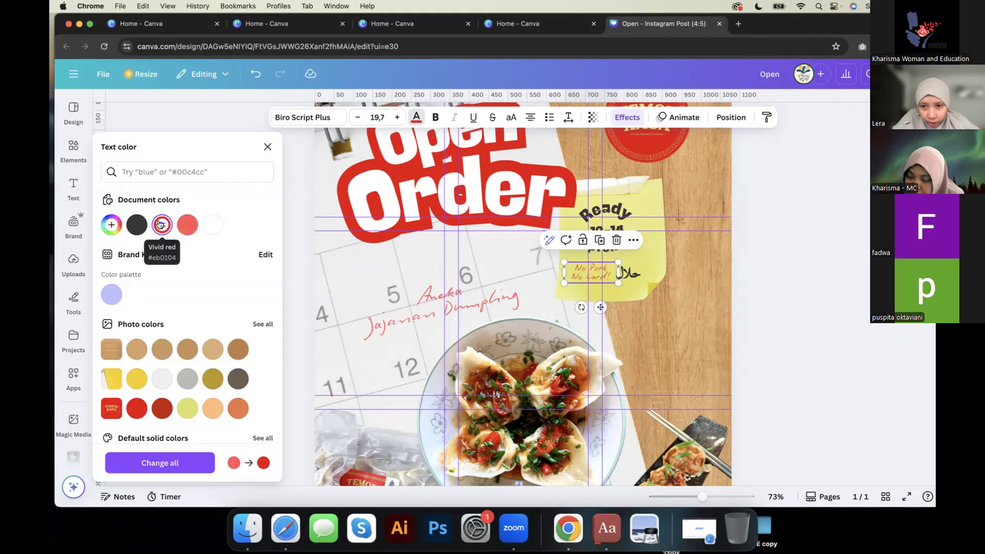
pyautogui.click(267, 148)
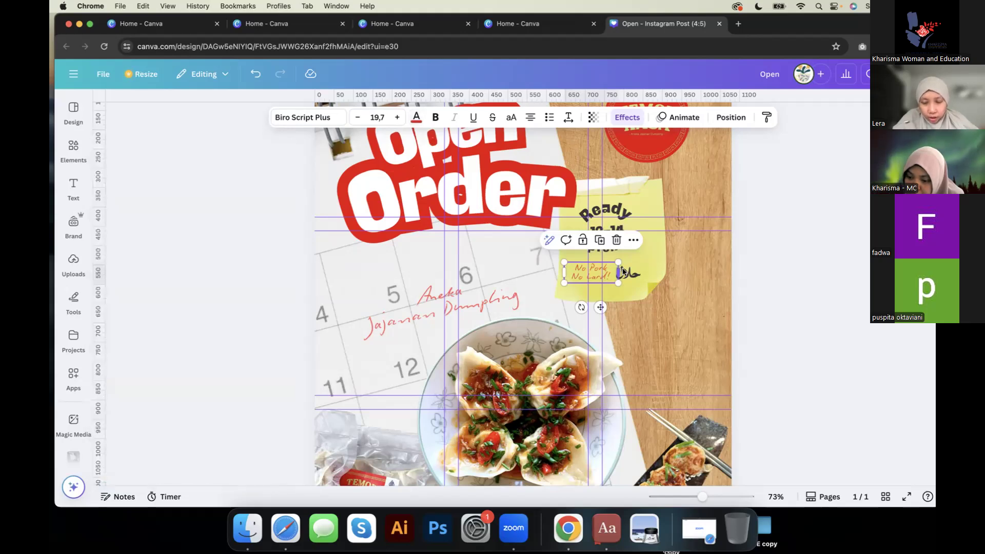
pyautogui.scroll(-5, 659, 272)
pyautogui.click(660, 272)
# Step: Shift the "No Pork No Lard!" text and the halal calligraphy slightly to the right on the sticky note
pyautogui.scroll(2, 660, 272)
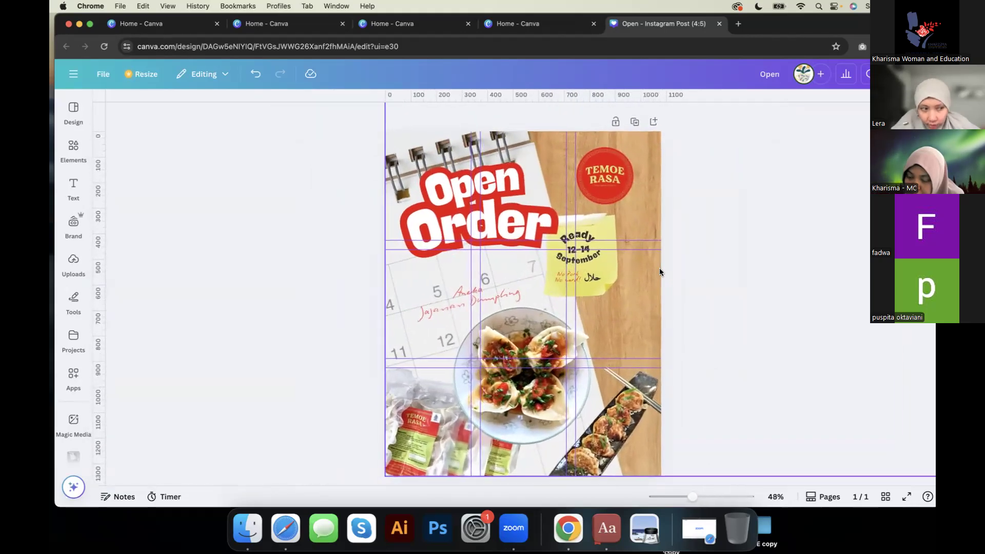
pyautogui.scroll(4, 596, 276)
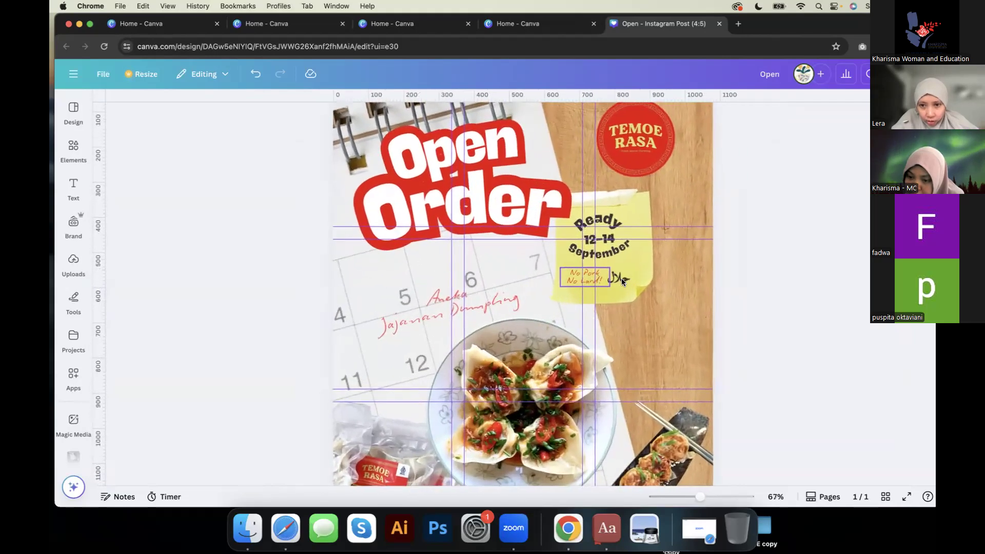
pyautogui.click(627, 278)
pyautogui.moveTo(631, 278); pyautogui.dragTo(583, 281)
# Step: Recolor the halal calligraphy in the same vivid red document color as the "No Pork No Lard!" text
pyautogui.click(630, 279)
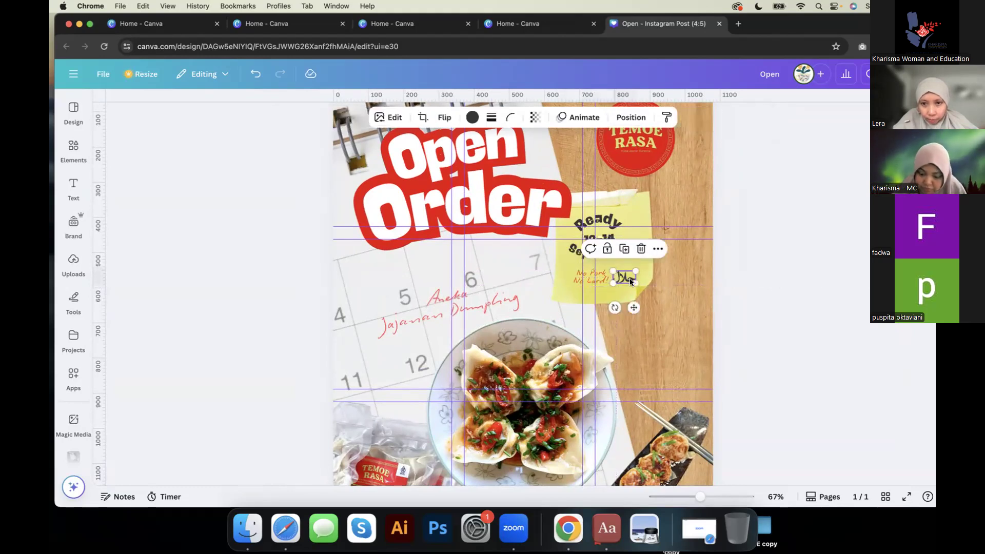
pyautogui.click(472, 117)
pyautogui.click(162, 186)
pyautogui.scroll(-3, 476, 277)
pyautogui.press('Escape')
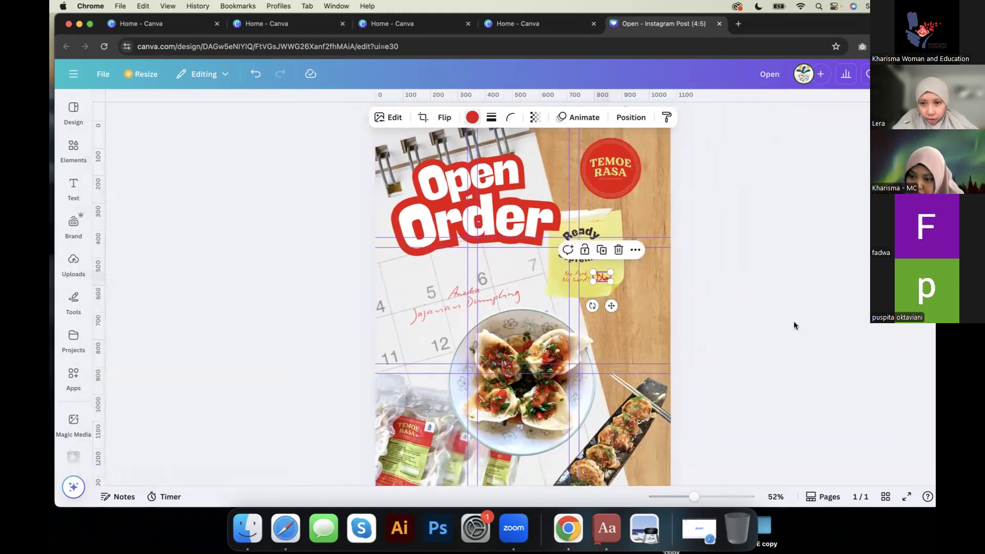
pyautogui.click(617, 266)
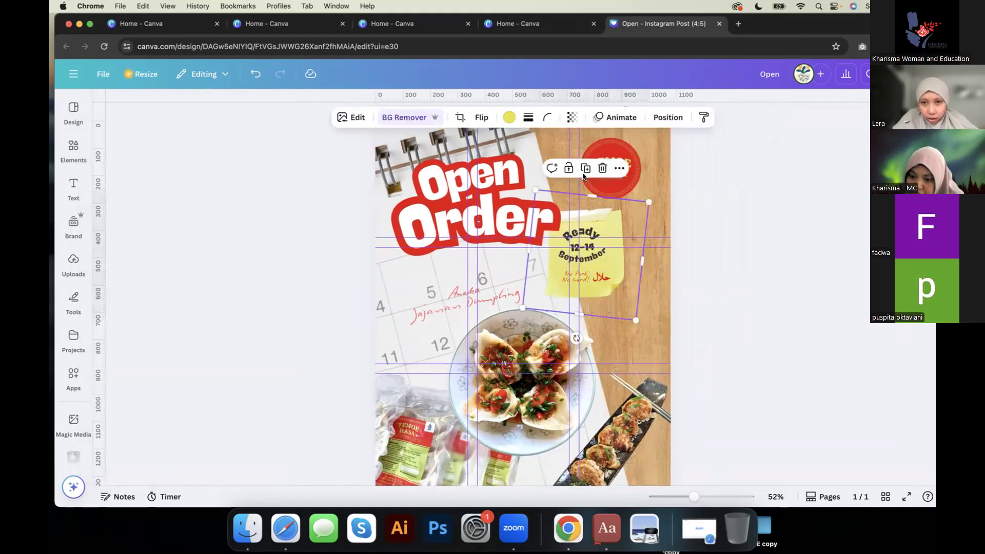
pyautogui.scroll(-1, 574, 222)
pyautogui.scroll(-1, 575, 222)
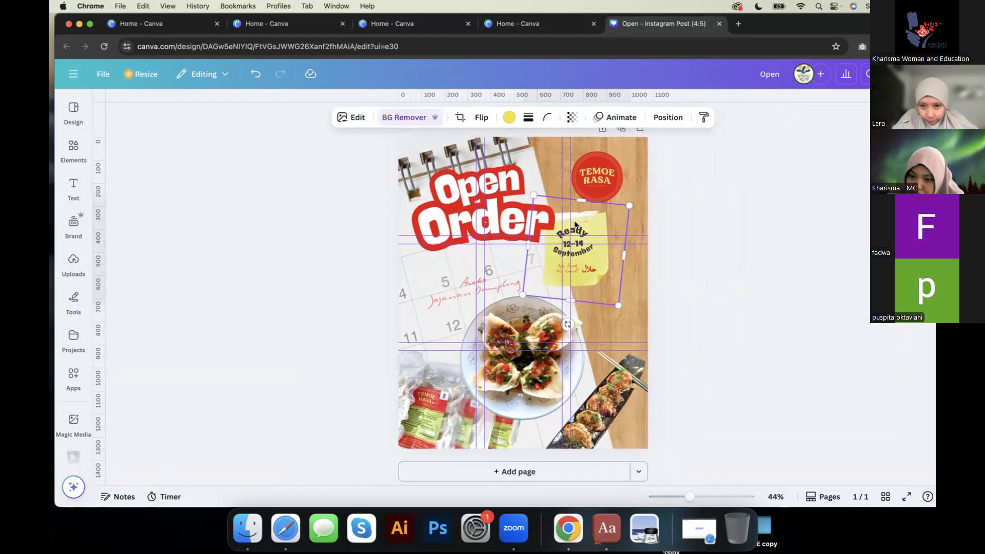
pyautogui.click(596, 355)
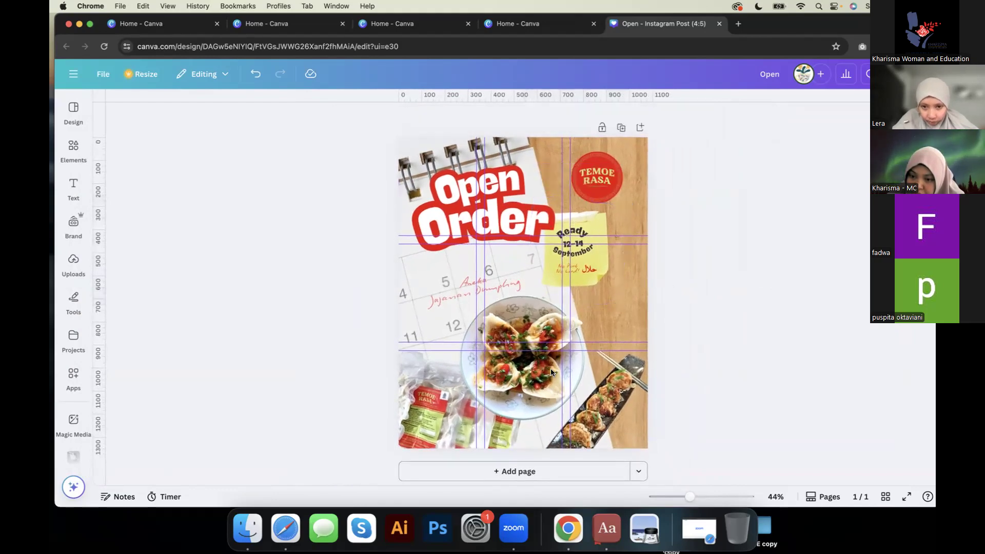
# Step: Enlarge the central dumpling plate photo slightly and shift it a little right and down
pyautogui.click(497, 382)
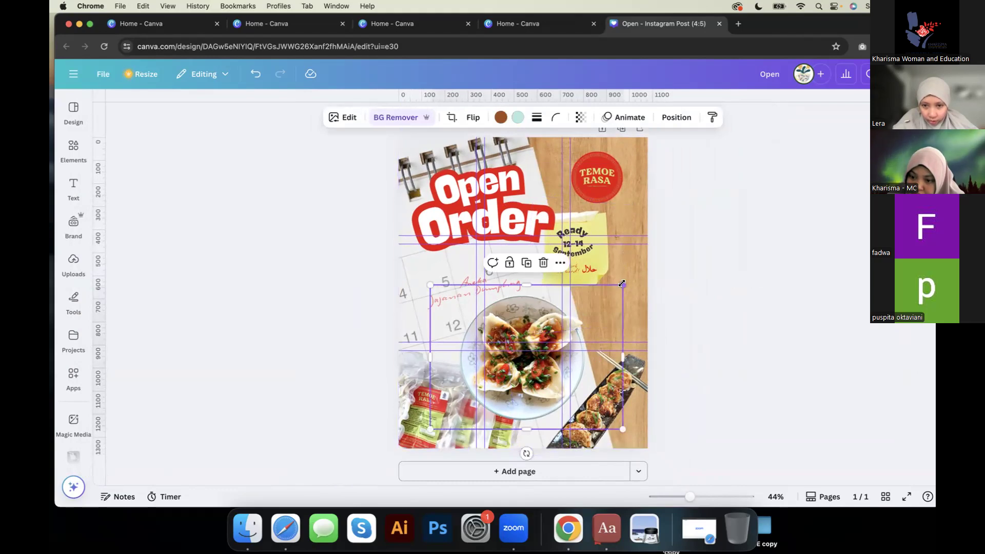
pyautogui.moveTo(623, 281); pyautogui.dragTo(629, 280)
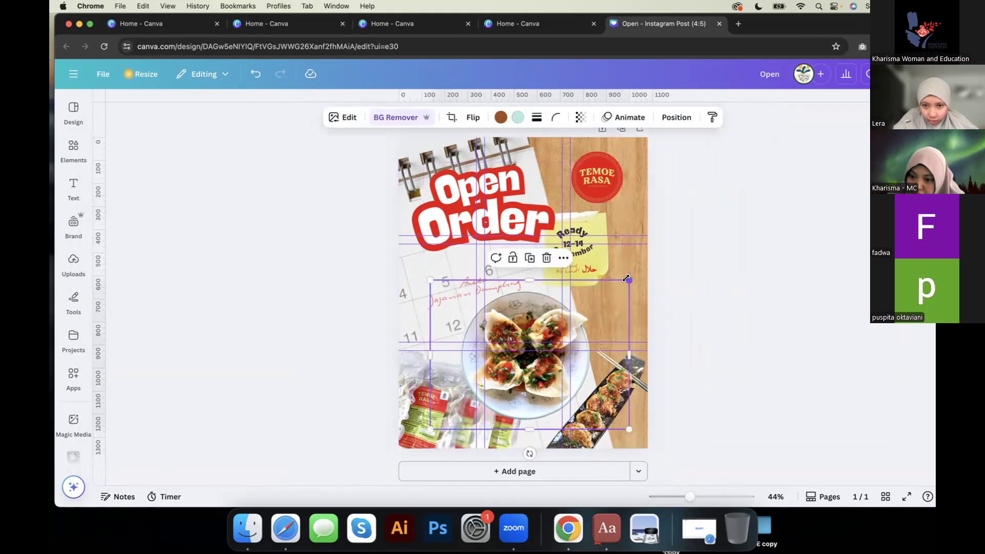
pyautogui.moveTo(534, 317); pyautogui.dragTo(534, 320)
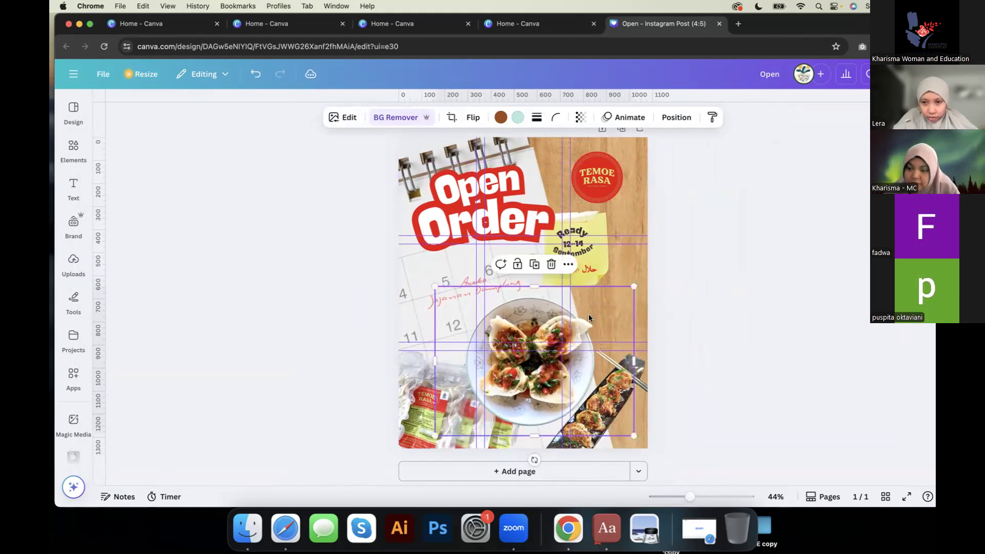
pyautogui.click(716, 294)
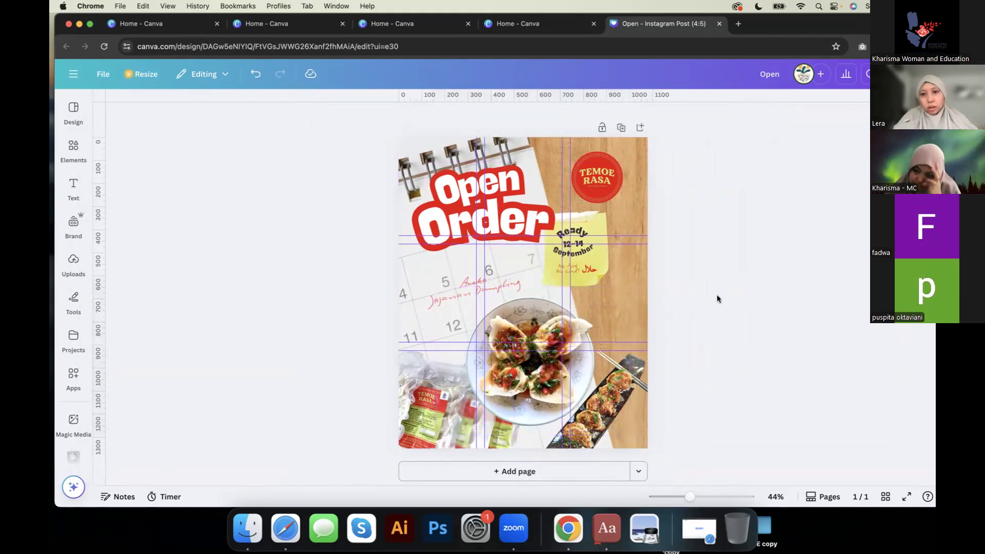
# Step: Nudge the yellow sticky note slightly to the left and deselect it
pyautogui.click(602, 248)
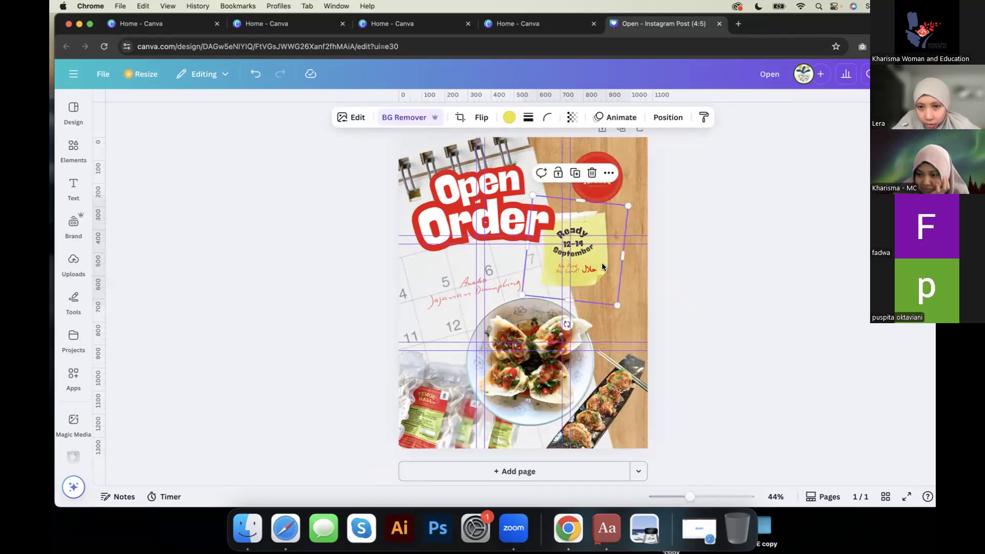
pyautogui.hotkey('shift', 'Left')
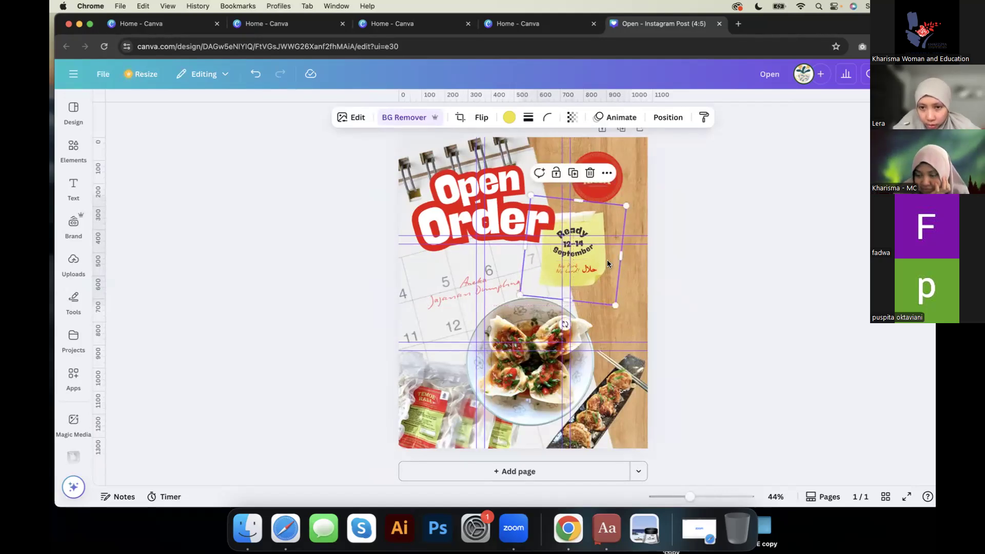
pyautogui.click(654, 255)
# Step: Move the halal calligraphy slightly left, closer to the "No Pork No Lard!" text
pyautogui.scroll(3, 592, 254)
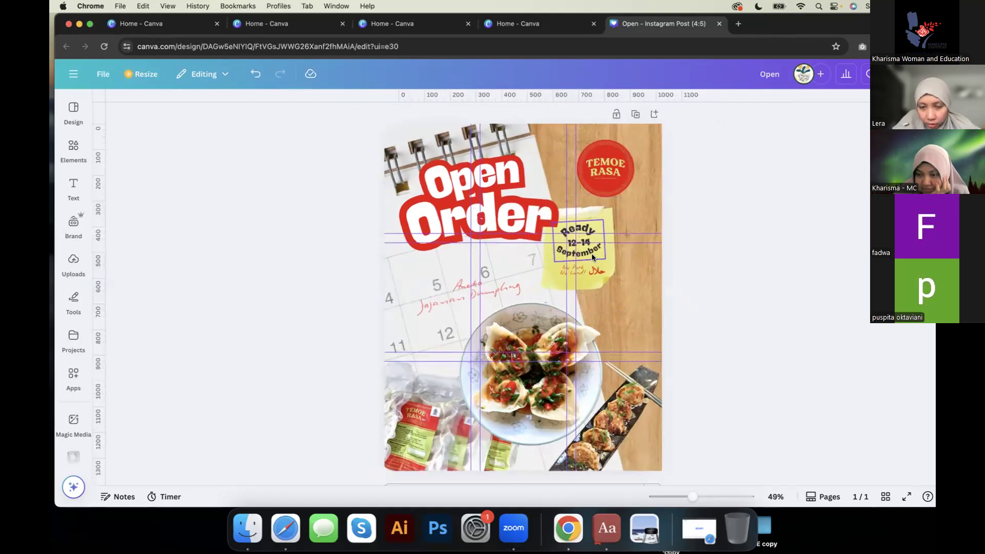
pyautogui.scroll(2, 600, 274)
pyautogui.click(603, 277)
pyautogui.click(606, 277)
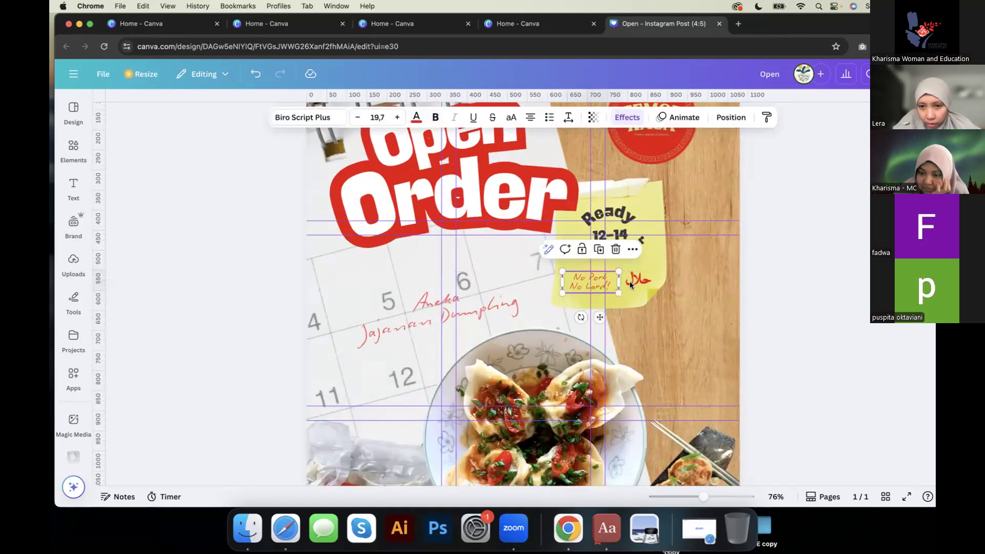
pyautogui.moveTo(634, 285); pyautogui.dragTo(628, 285)
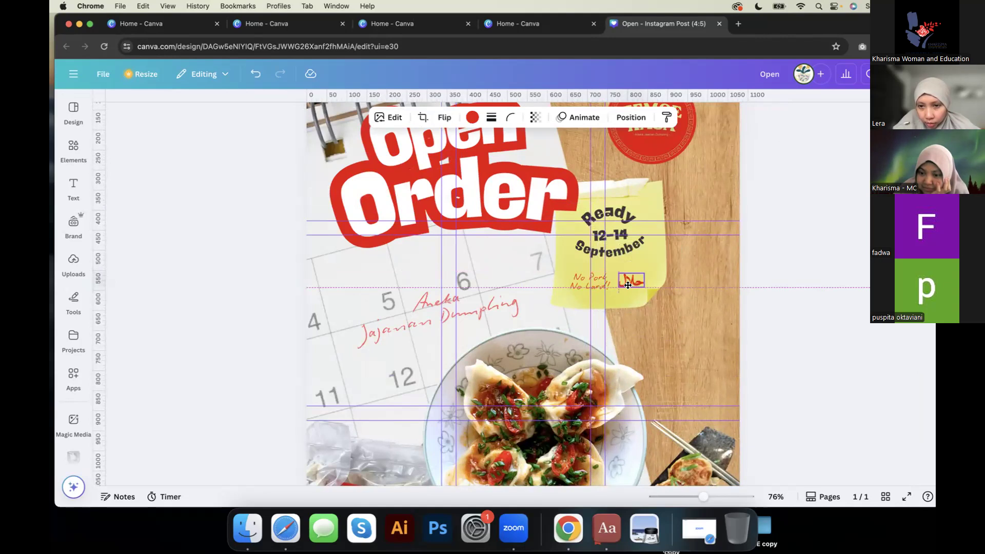
pyautogui.click(624, 239)
pyautogui.click(617, 220)
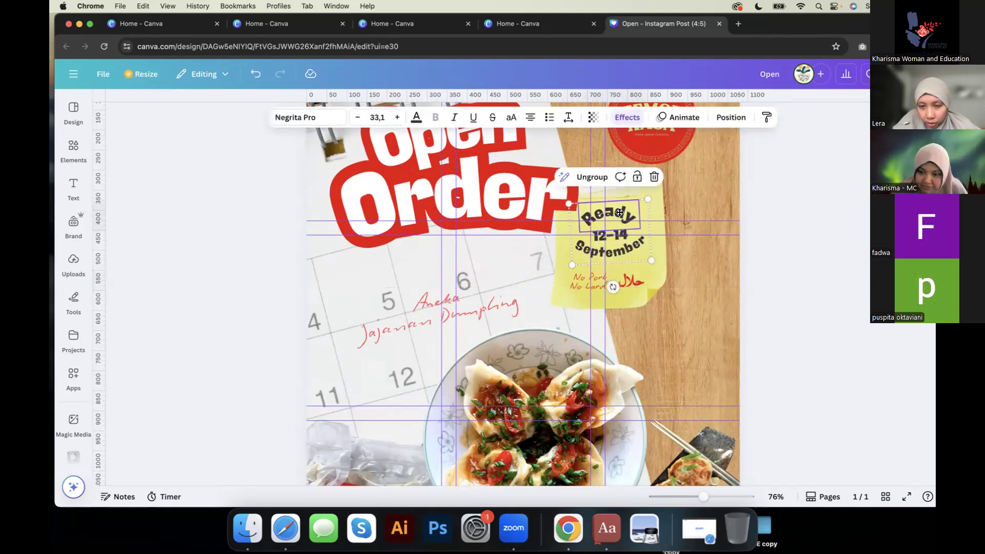
pyautogui.scroll(-3, 773, 253)
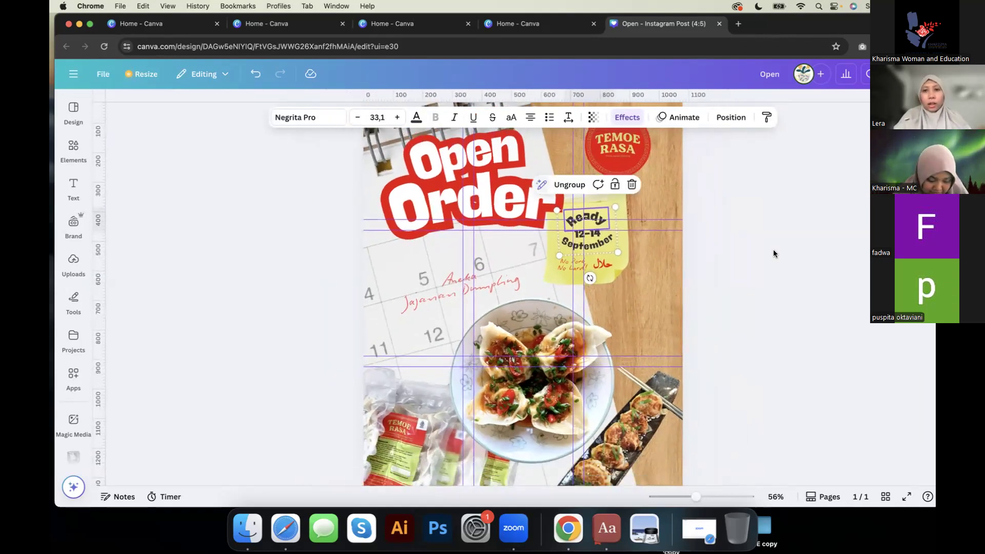
pyautogui.click(774, 254)
pyautogui.scroll(-2, 773, 254)
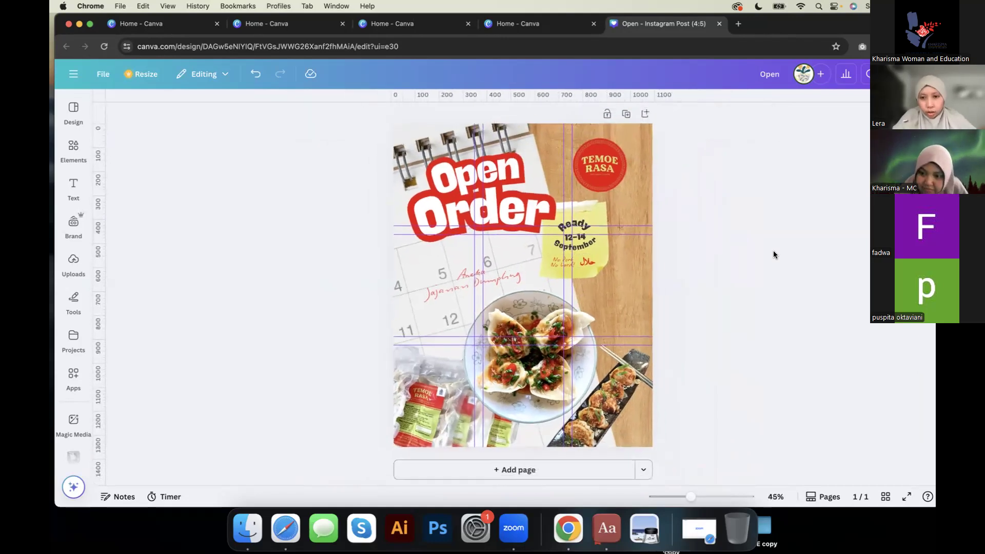
pyautogui.scroll(3, 703, 317)
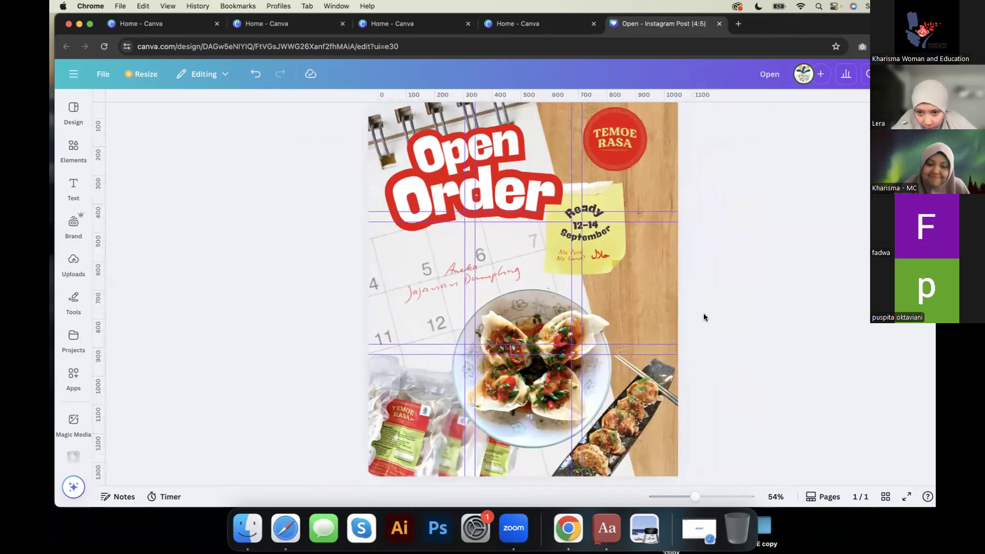
pyautogui.scroll(-2, 703, 316)
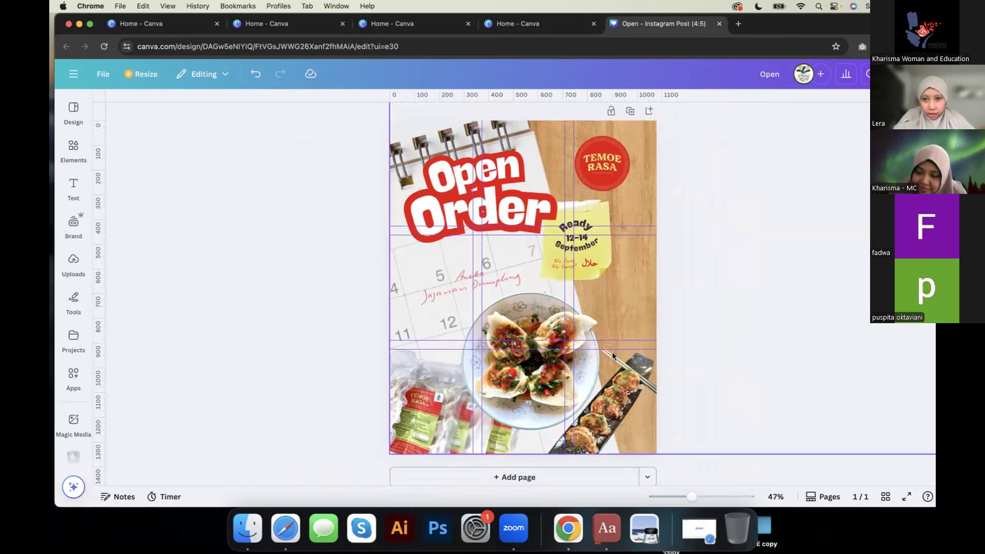
# Step: Hide the rulers and guides so that the poster shows without layout lines
pyautogui.click(94, 65)
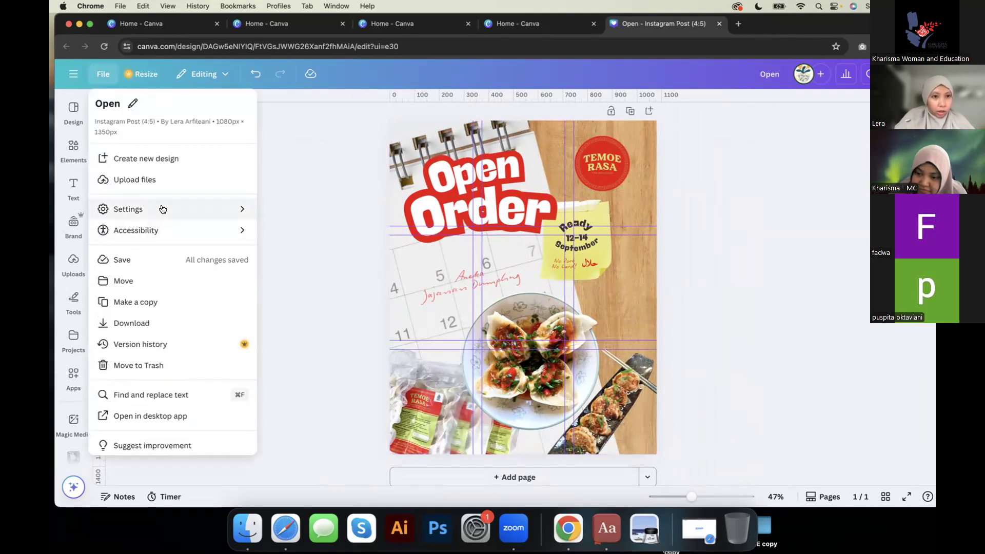
pyautogui.moveTo(165, 209)
pyautogui.click(310, 212)
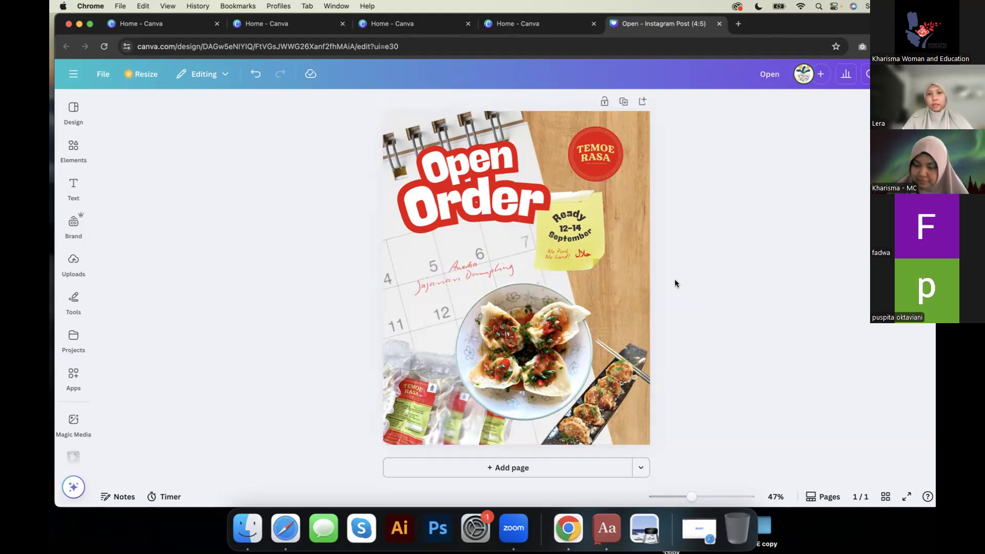
# Step: Rotate the handwritten "Aneka Jajanan Dumpling" text very slightly on the calendar and deselect it
pyautogui.click(469, 263)
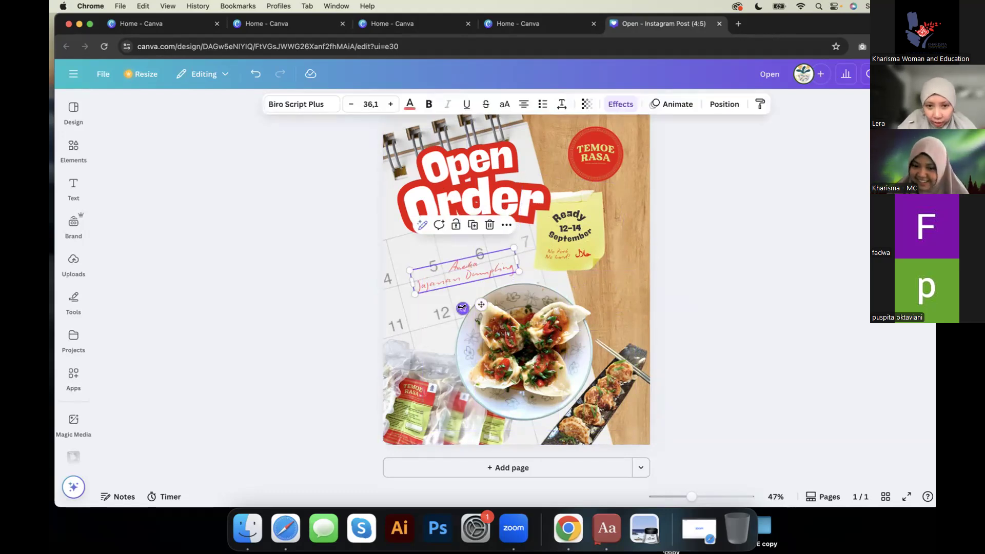
pyautogui.moveTo(462, 307); pyautogui.dragTo(466, 309)
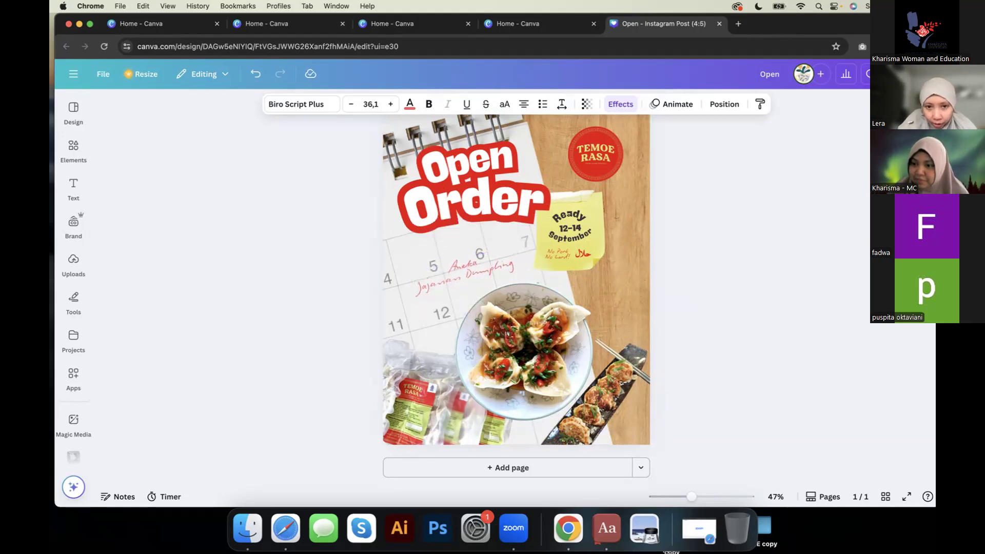
pyautogui.click(737, 260)
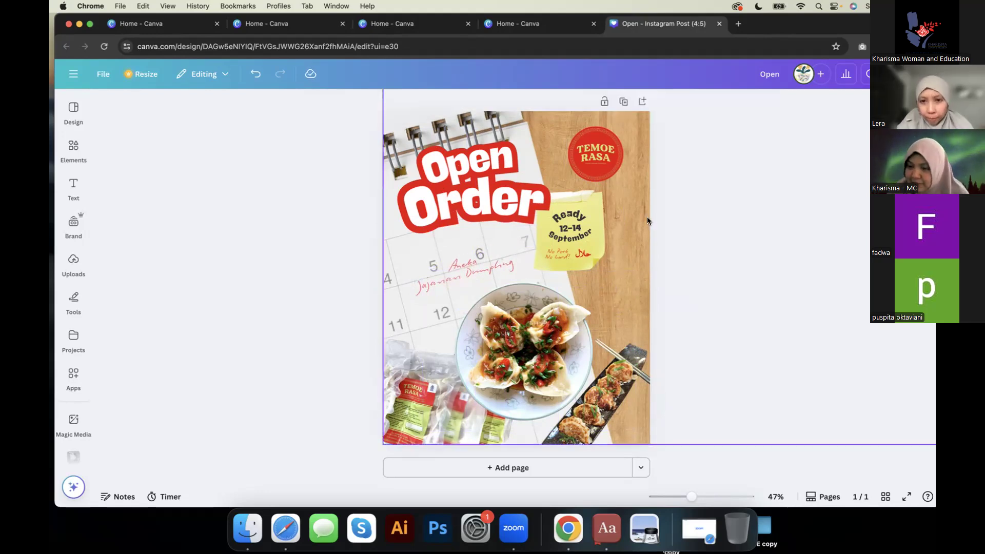
# Step: Nudge the "No Pork No Lard!" text slightly to the left on the yellow sticky note
pyautogui.click(598, 217)
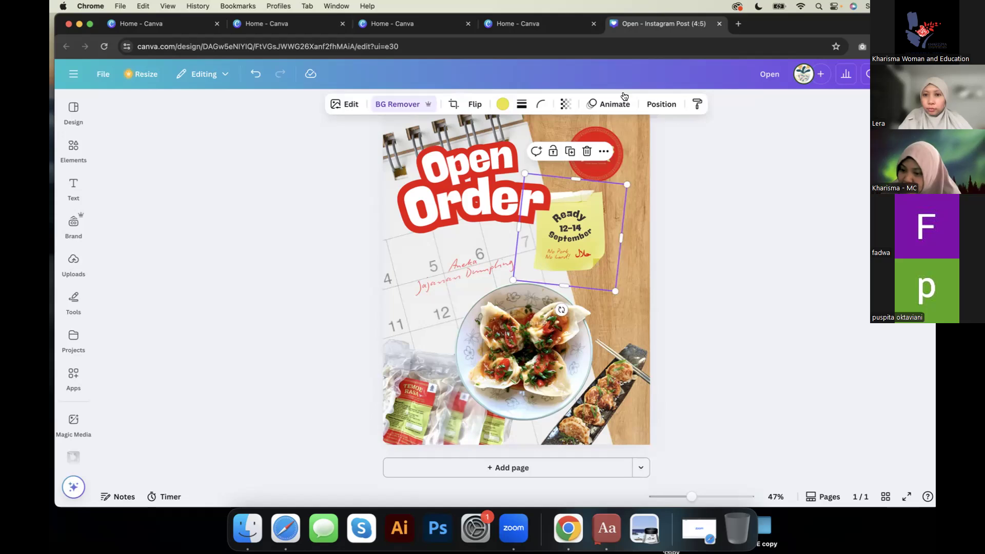
pyautogui.click(674, 215)
pyautogui.scroll(3, 581, 239)
pyautogui.scroll(2, 574, 259)
pyautogui.click(575, 262)
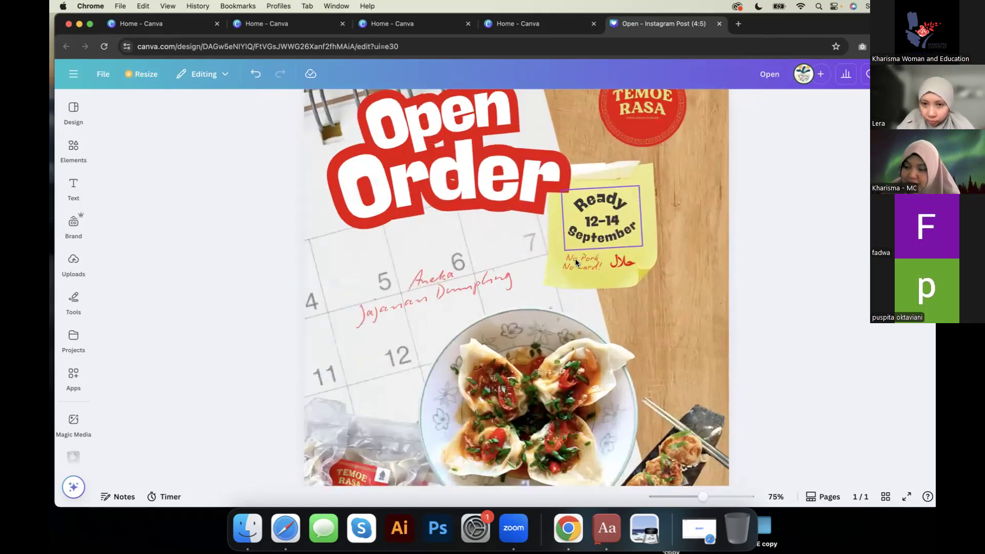
pyautogui.moveTo(551, 275); pyautogui.dragTo(550, 273)
# Step: Move the halal calligraphy slightly down and shift the "No Pork No Lard!" text slightly right toward it
pyautogui.click(623, 264)
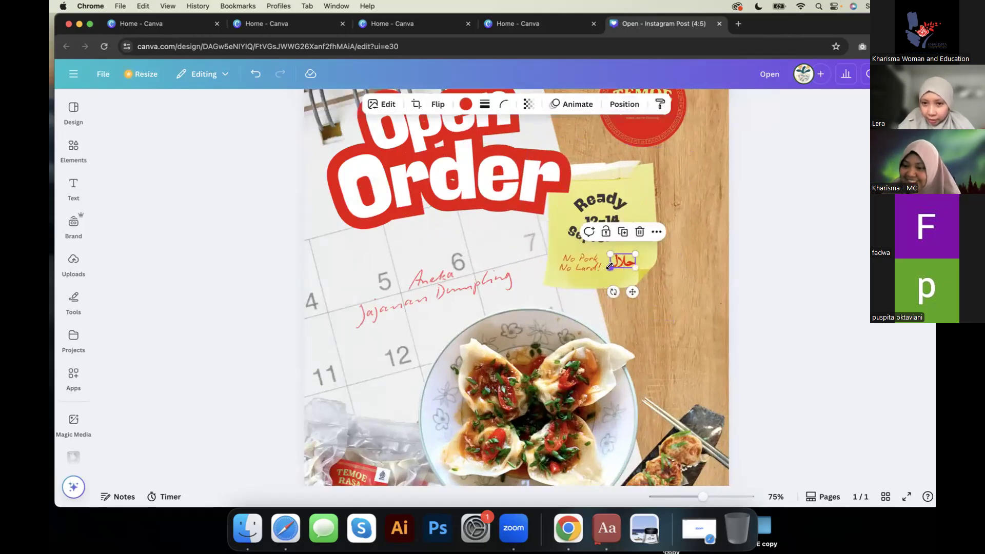
pyautogui.moveTo(632, 292); pyautogui.dragTo(639, 294)
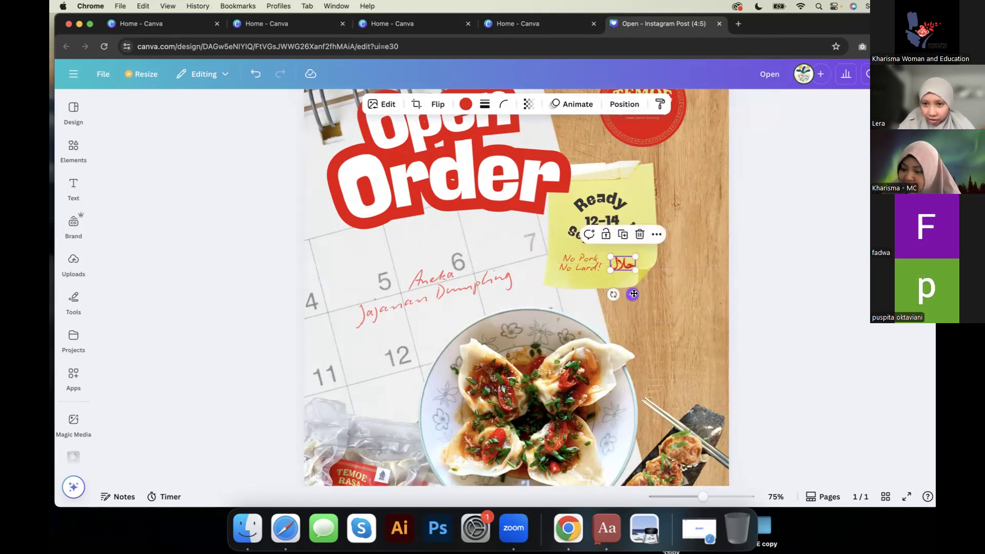
pyautogui.click(590, 266)
pyautogui.moveTo(589, 266); pyautogui.dragTo(592, 266)
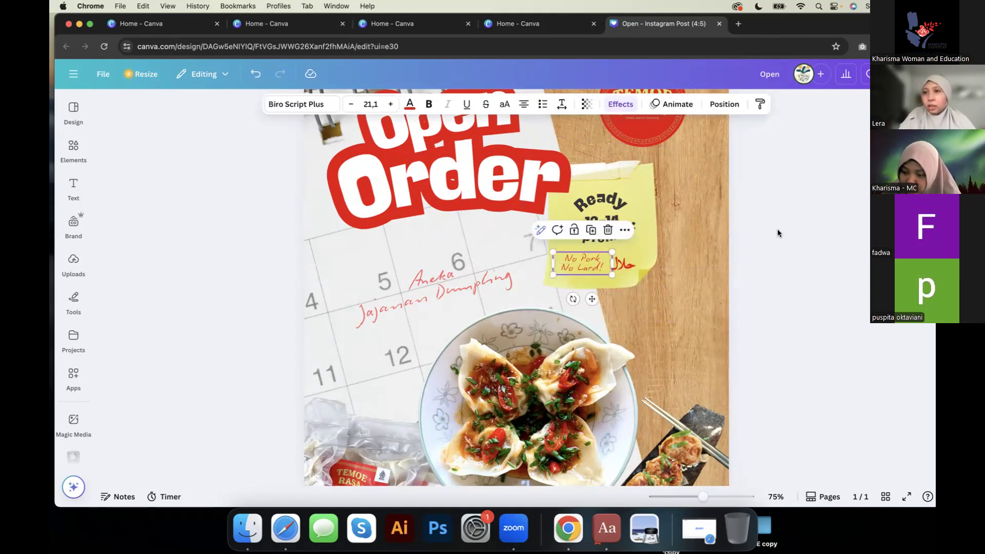
pyautogui.click(778, 233)
pyautogui.scroll(-5, 778, 233)
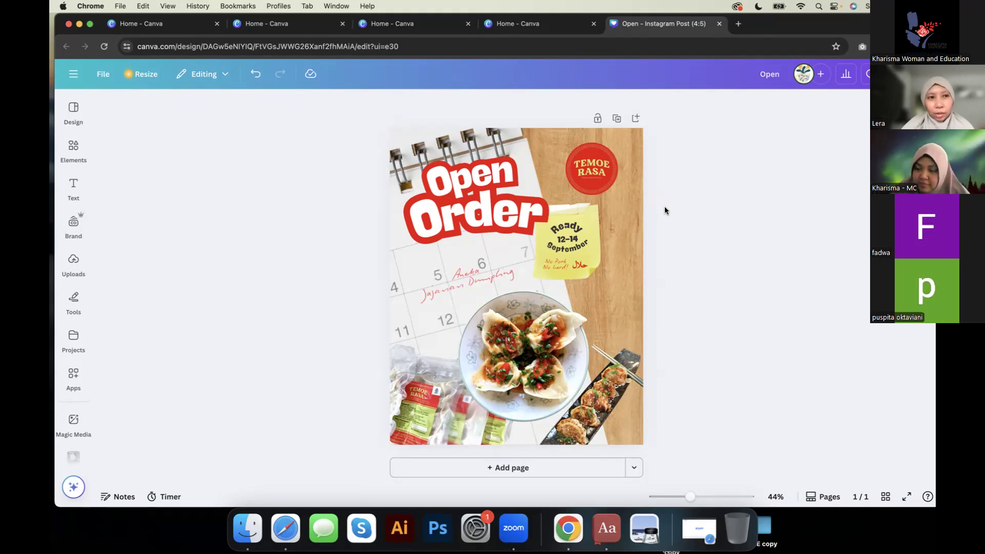
# Step: Show the design templates and add a blank second page after the poster
pyautogui.click(74, 107)
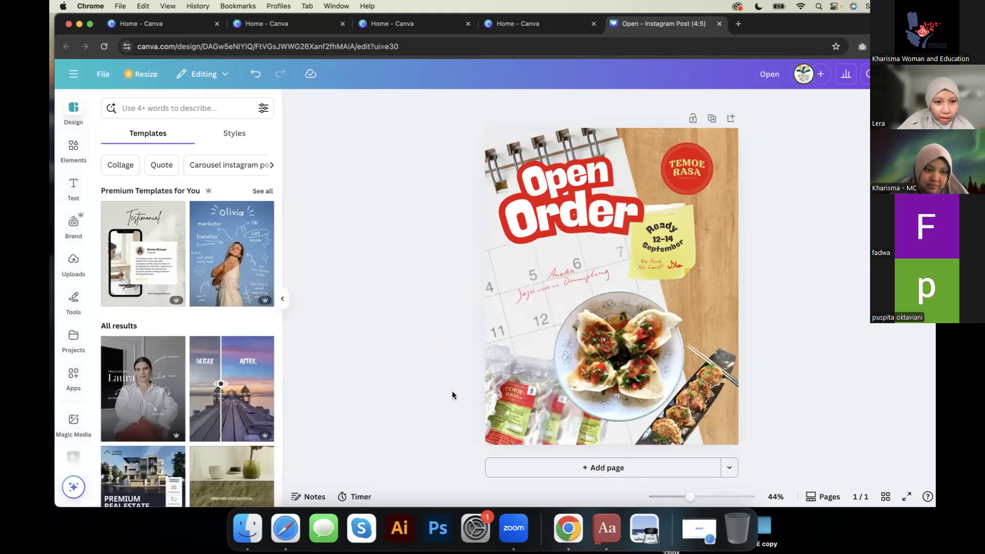
pyautogui.click(636, 467)
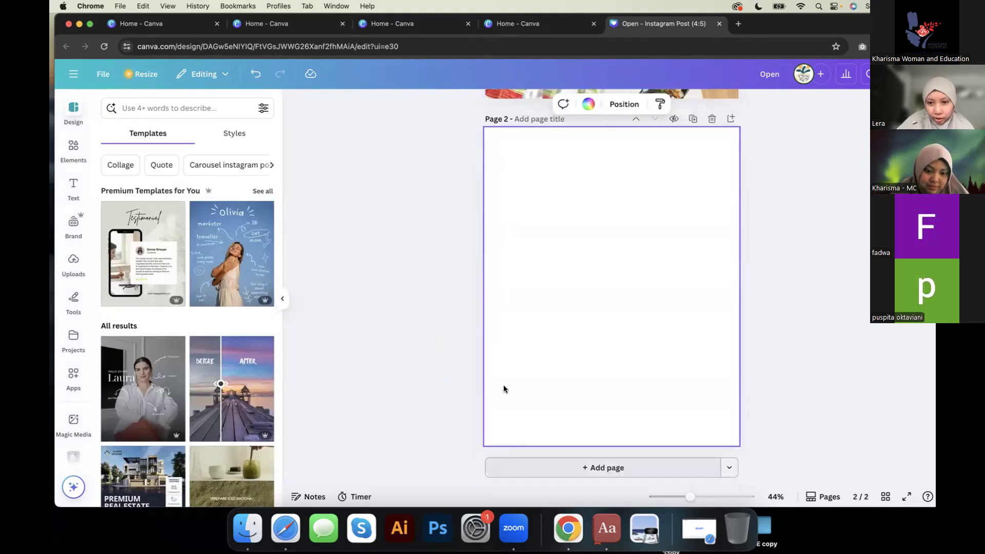
pyautogui.scroll(-3, 204, 352)
pyautogui.scroll(3, 200, 350)
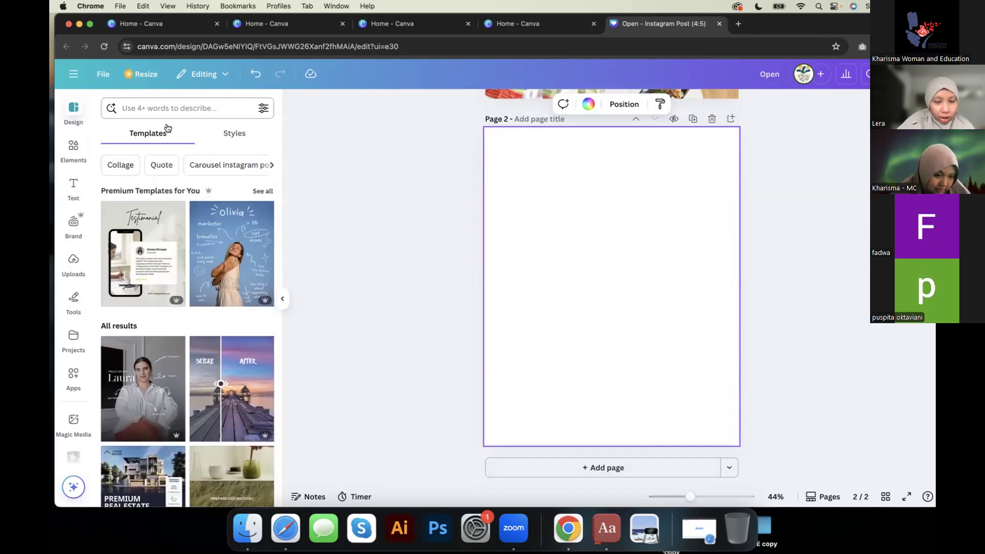
# Step: Search the design templates for "advertisement"
pyautogui.hscroll(3, 248, 171)
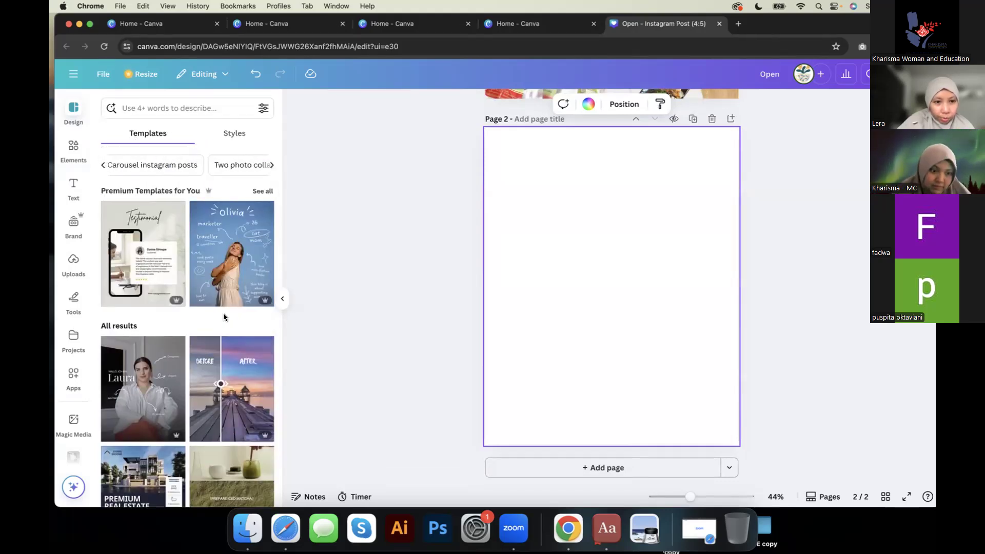
pyautogui.scroll(-6, 224, 314)
pyautogui.click(188, 108)
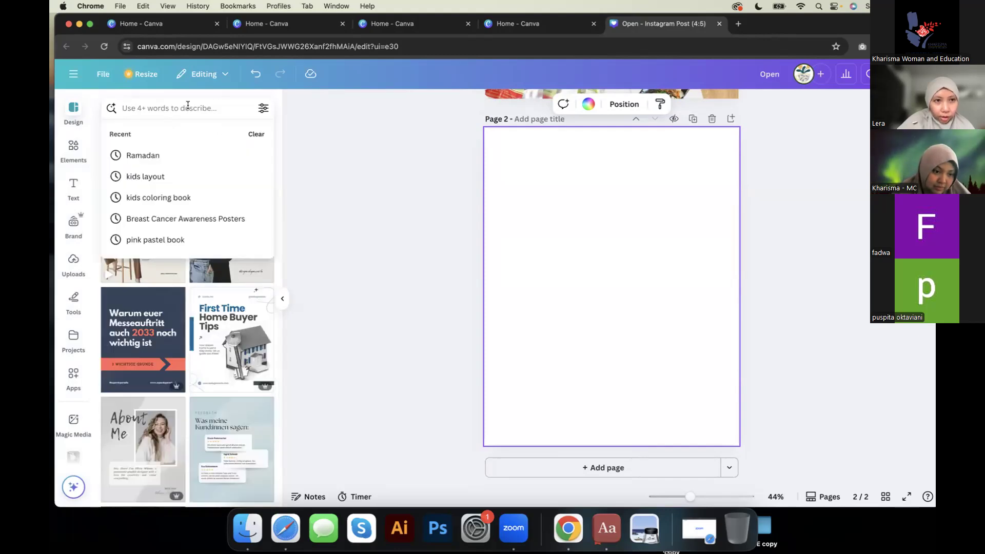
pyautogui.write('advert')
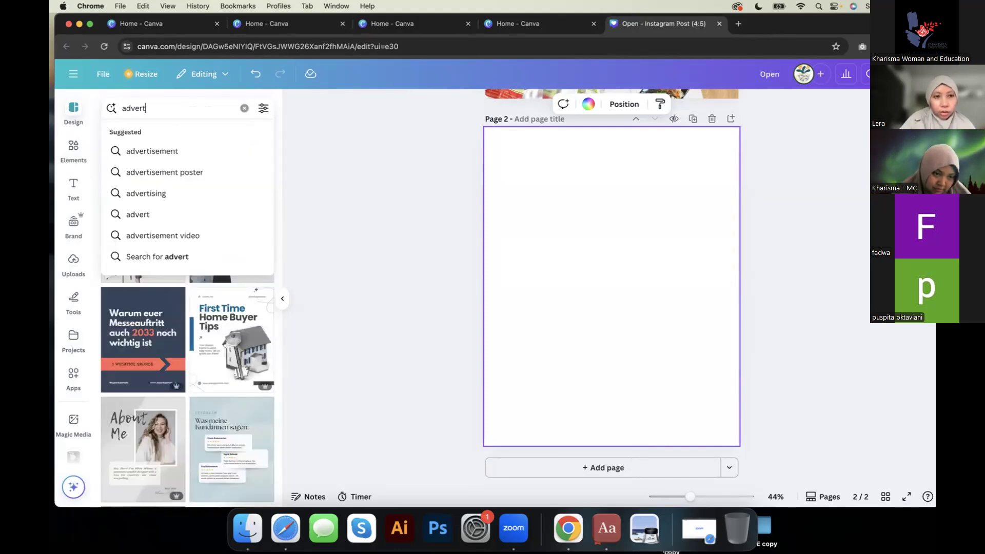
pyautogui.click(137, 154)
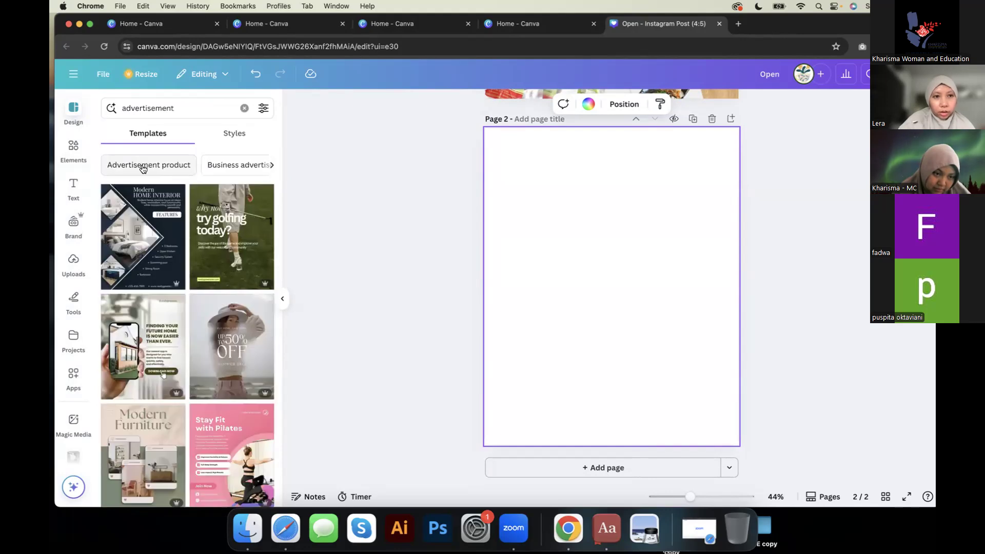
# Step: Browse the advertisement templates and examine how they arrange headlines, photos and supporting text
pyautogui.scroll(-5, 200, 282)
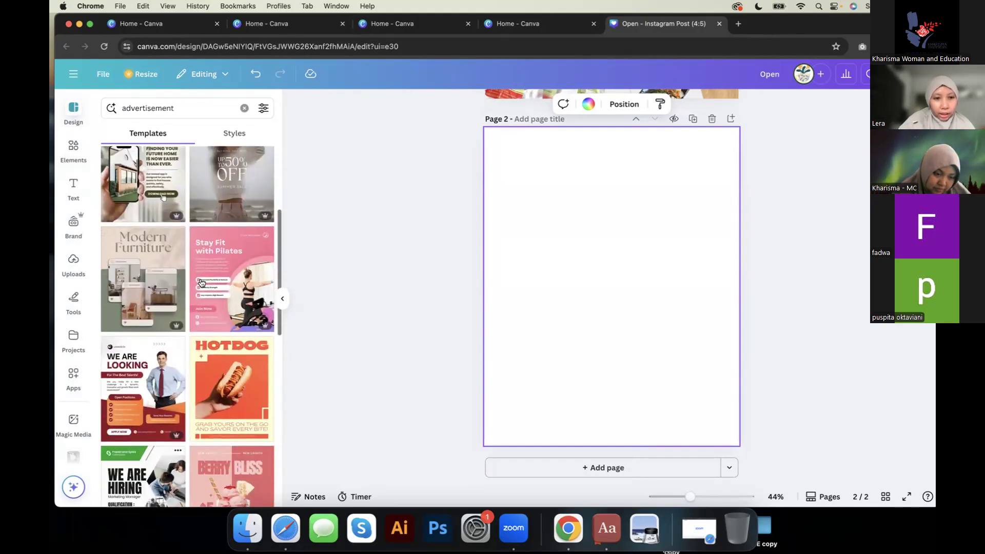
pyautogui.scroll(-5, 202, 283)
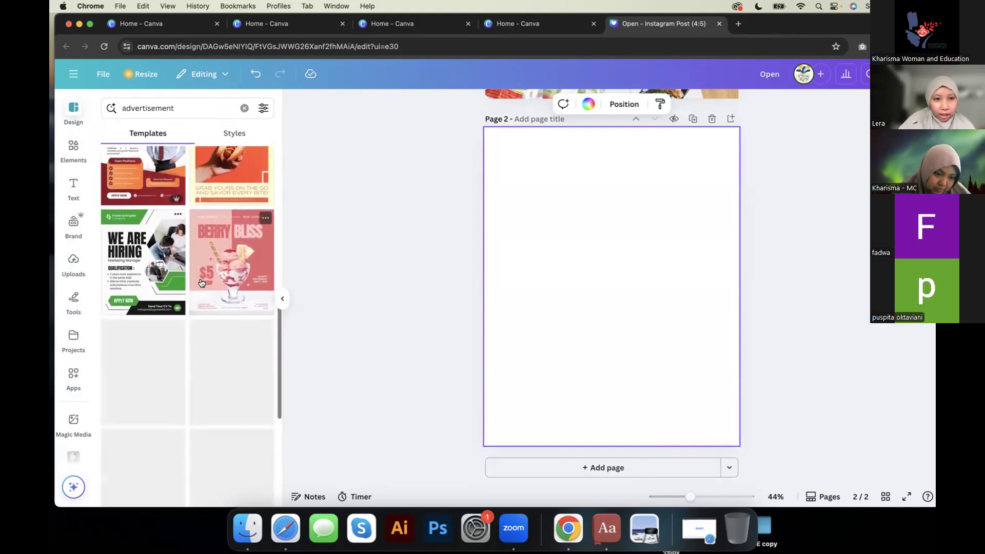
pyautogui.scroll(-2, 191, 314)
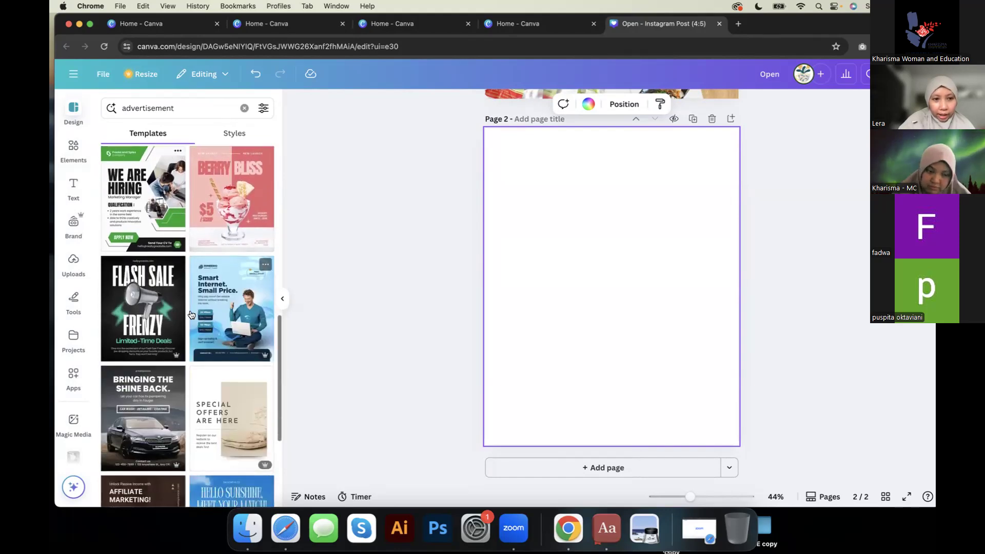
pyautogui.scroll(-5, 190, 314)
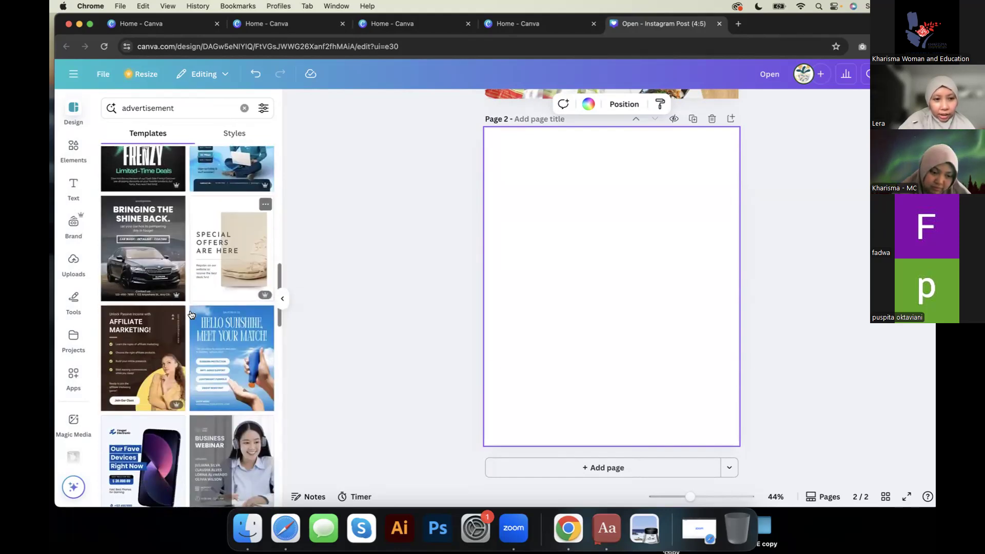
pyautogui.scroll(-3, 190, 314)
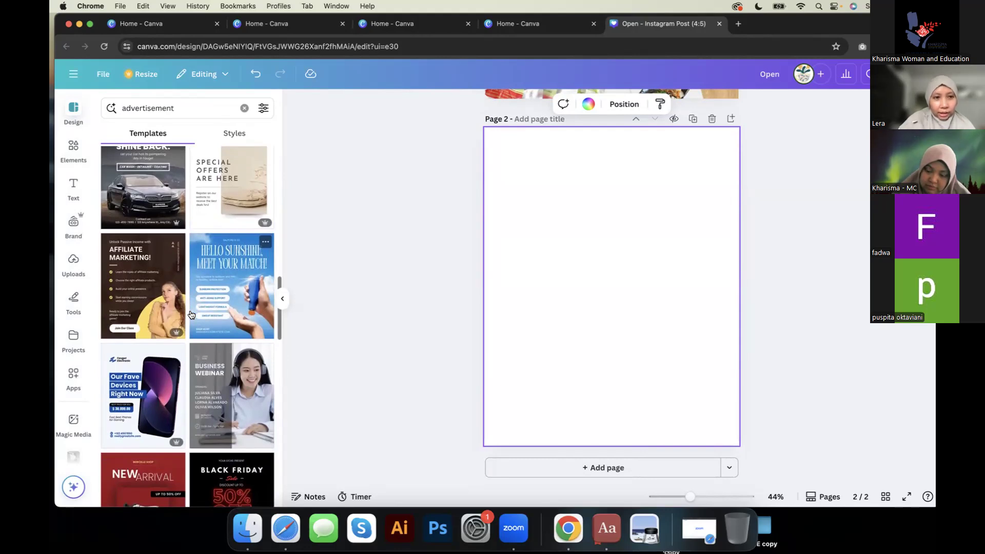
pyautogui.scroll(-6, 191, 313)
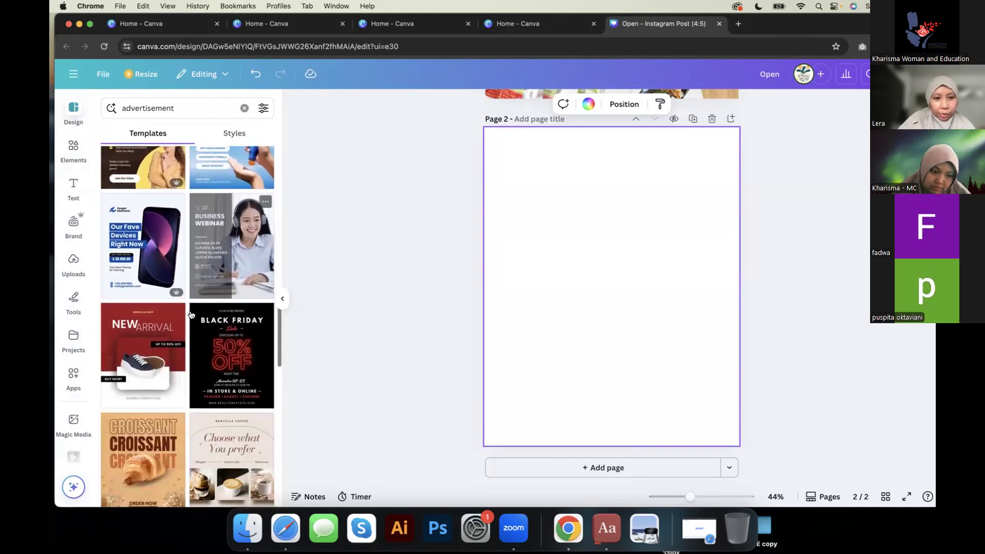
pyautogui.scroll(-8, 191, 314)
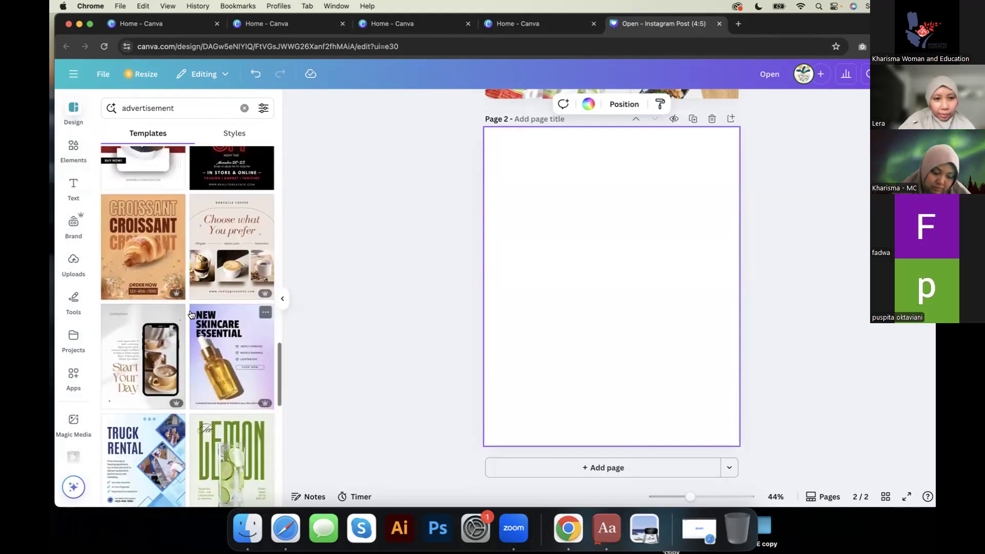
pyautogui.scroll(-2, 190, 314)
pyautogui.scroll(10, 191, 314)
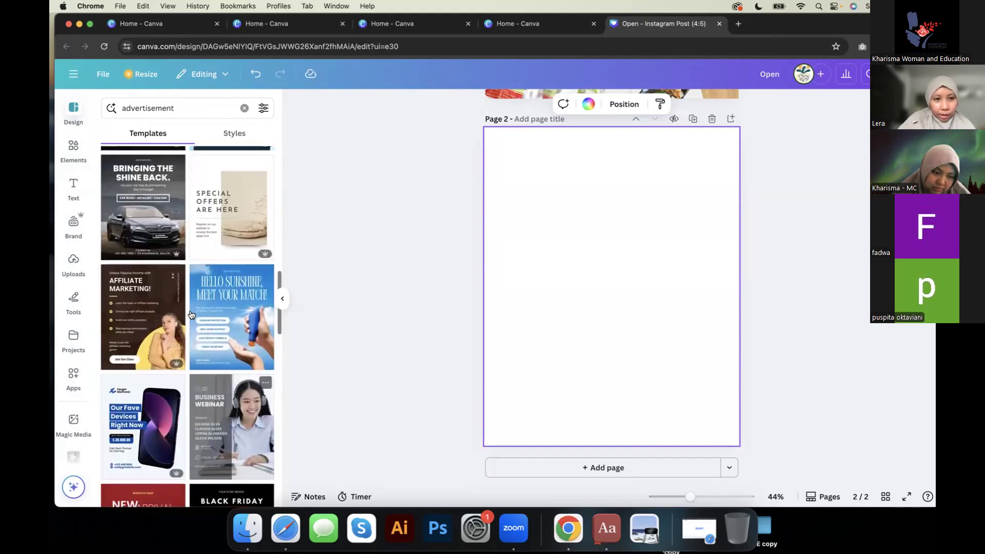
pyautogui.scroll(1, 191, 314)
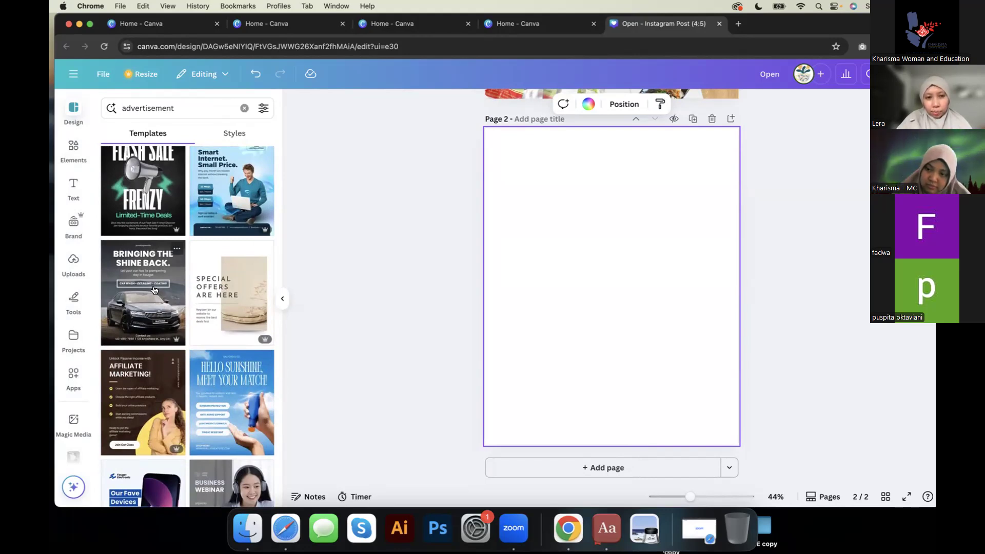
pyautogui.scroll(3, 154, 290)
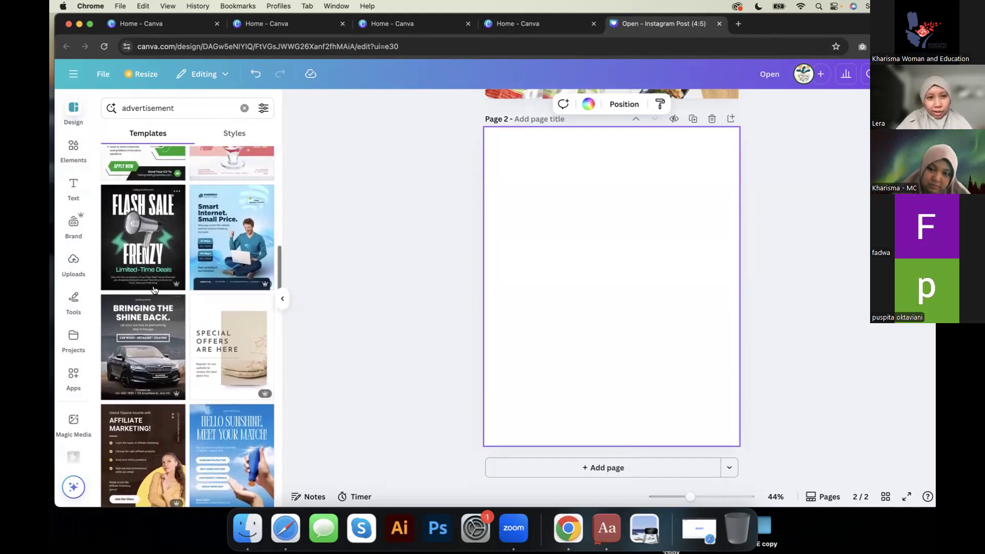
pyautogui.scroll(3, 154, 290)
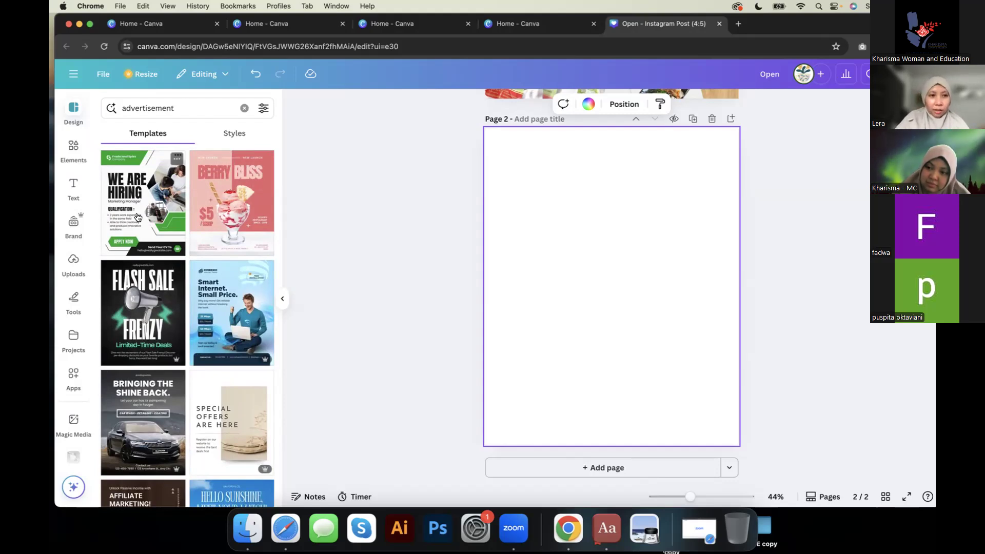
pyautogui.scroll(-2, 137, 217)
pyautogui.scroll(1, 138, 217)
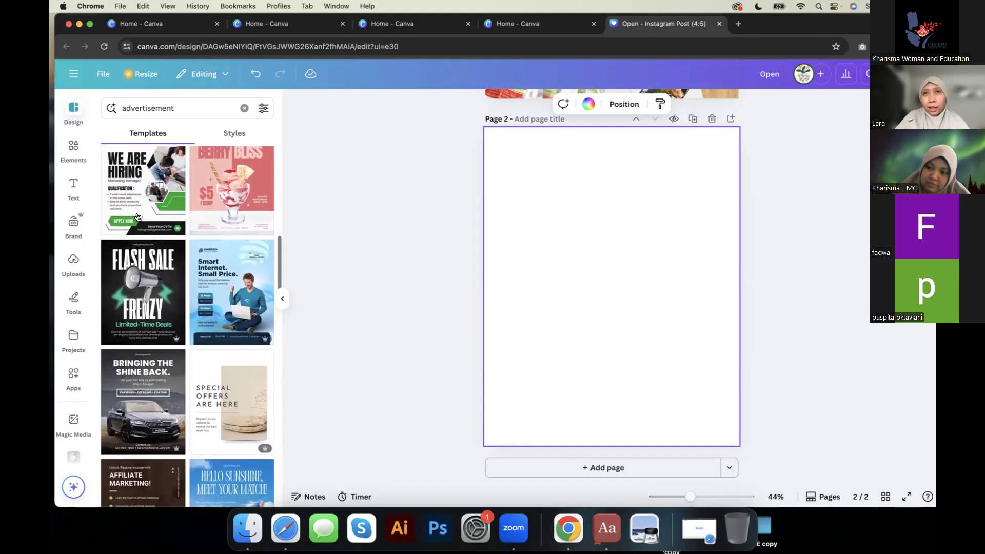
pyautogui.scroll(1, 138, 217)
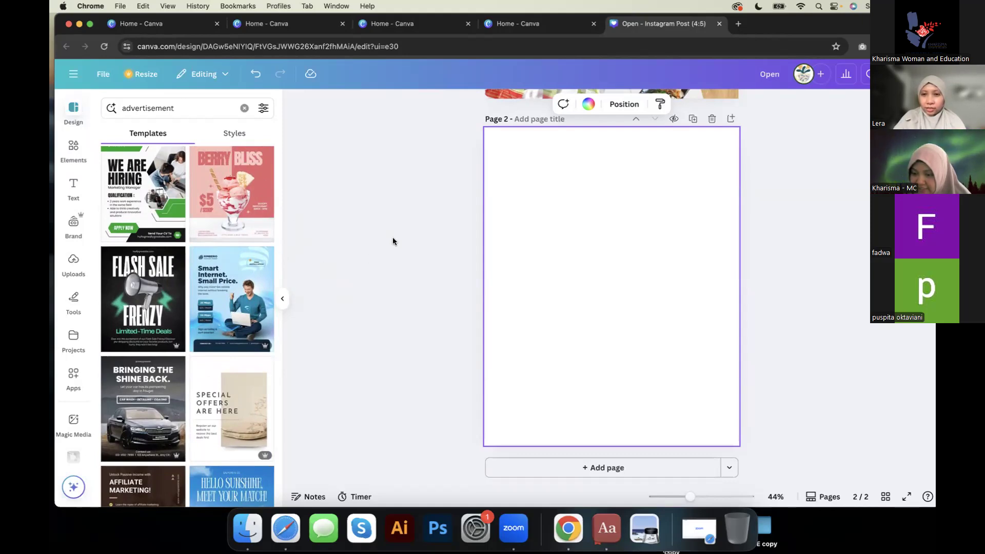
# Step: Return to the Open Order poster on page 1, hide the templates and examine its upper part up close
pyautogui.click(783, 204)
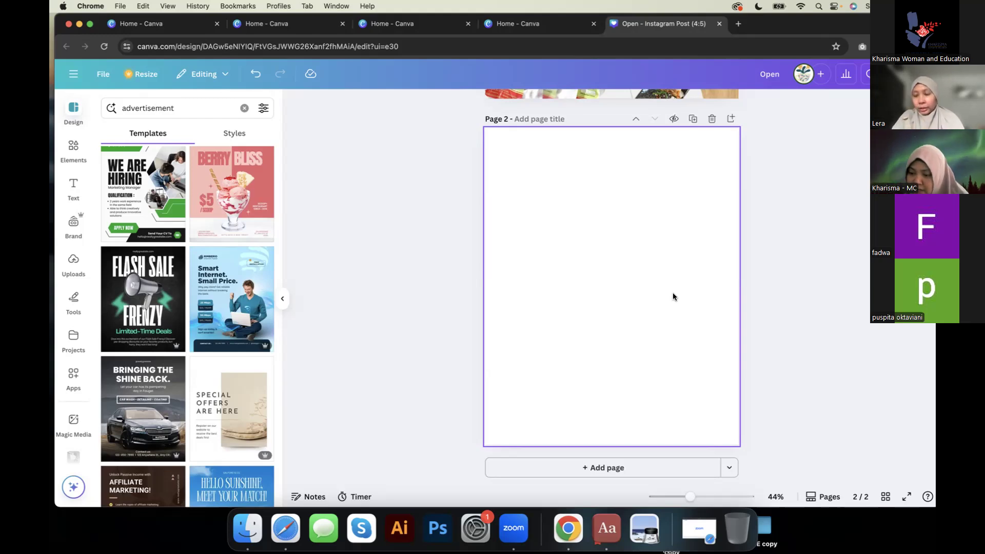
pyautogui.scroll(5, 655, 258)
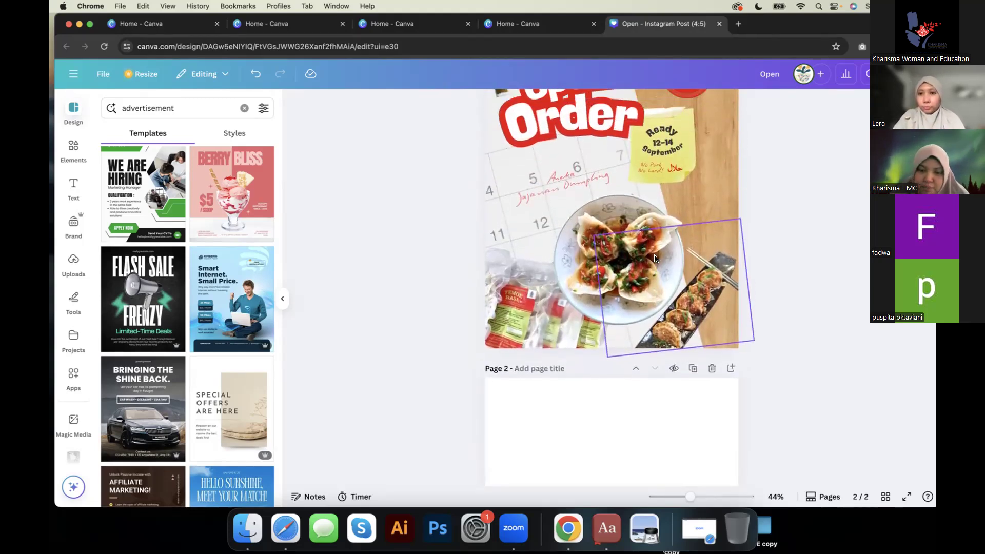
pyautogui.scroll(2, 654, 254)
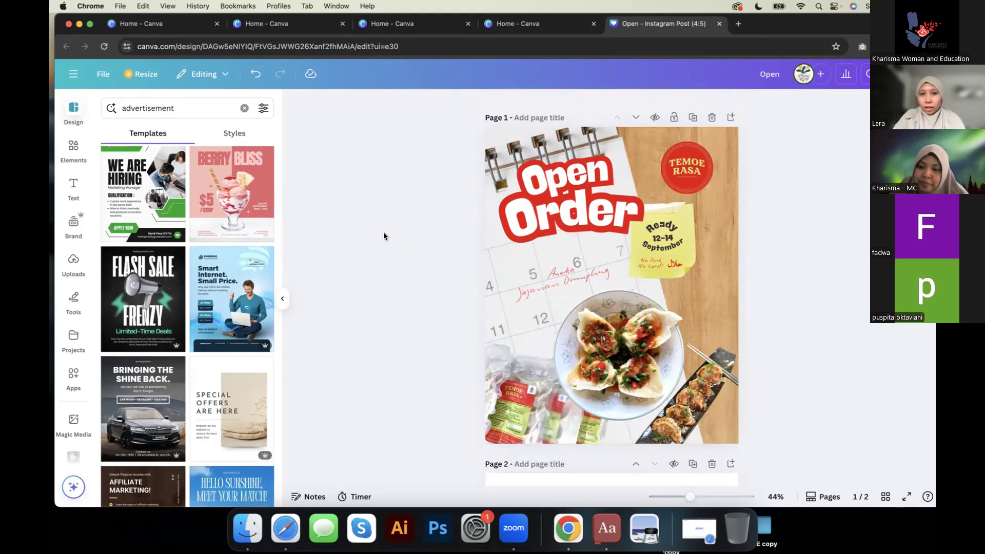
pyautogui.click(281, 301)
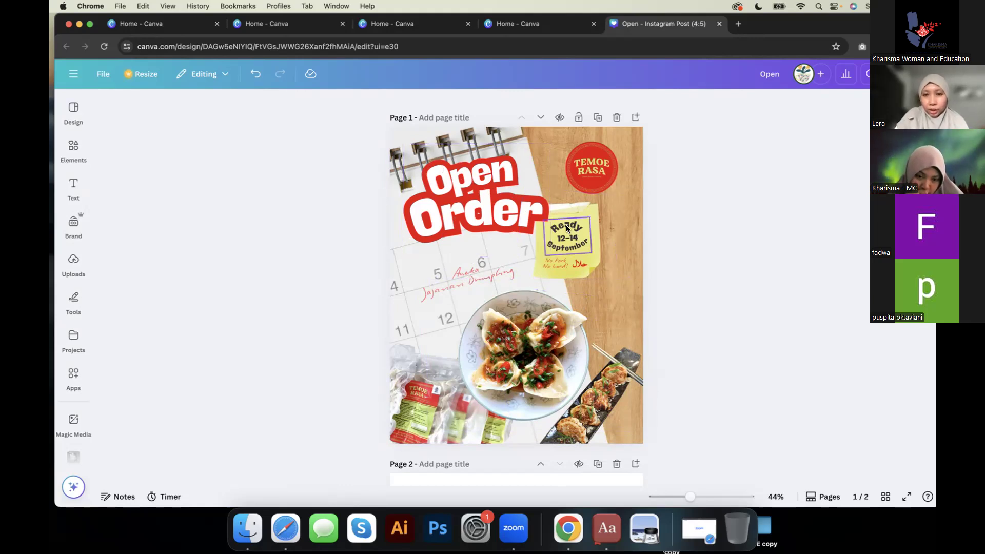
pyautogui.scroll(5, 565, 223)
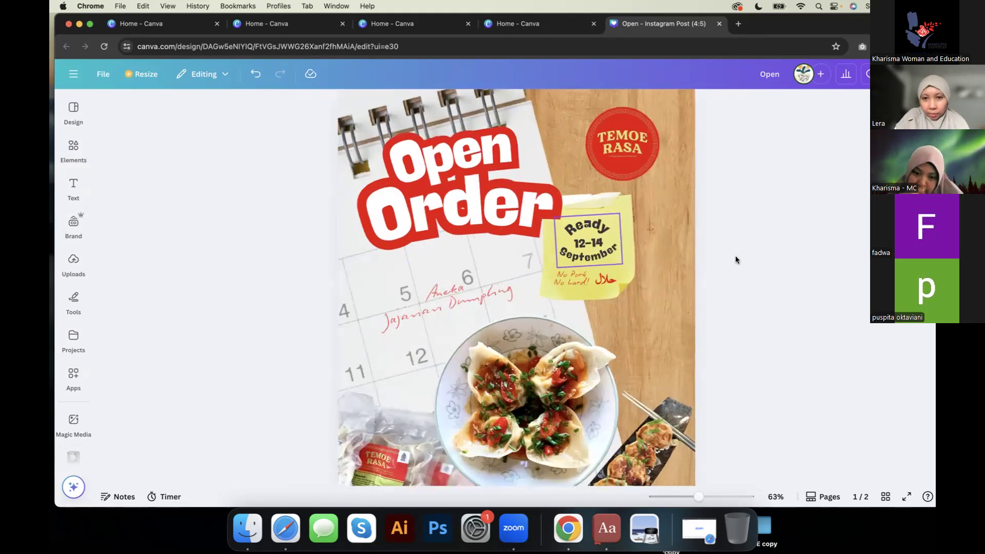
pyautogui.scroll(2, 551, 231)
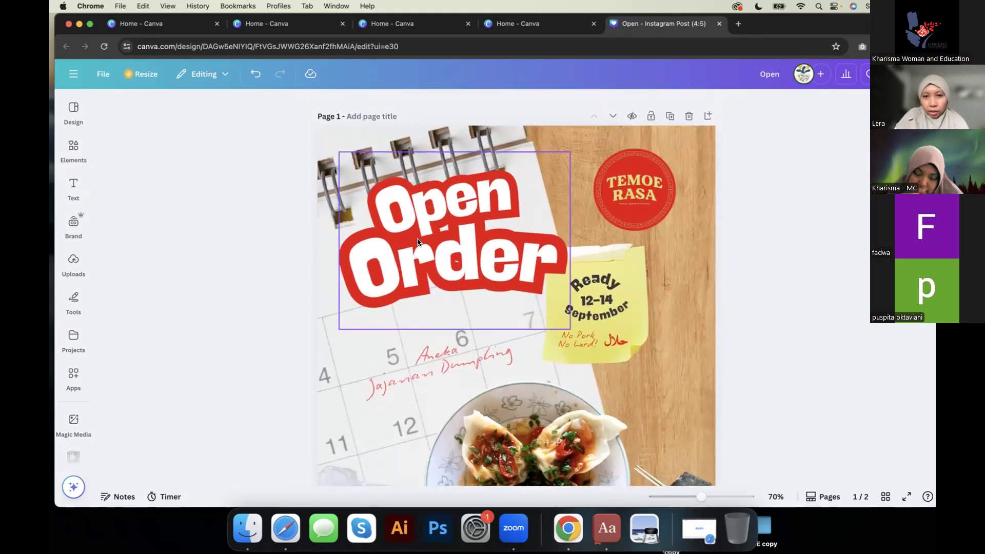
# Step: Examine the Open Order poster's overall composition, from the headline and sticky note down to the dumpling photos and packaging
pyautogui.scroll(-5, 418, 242)
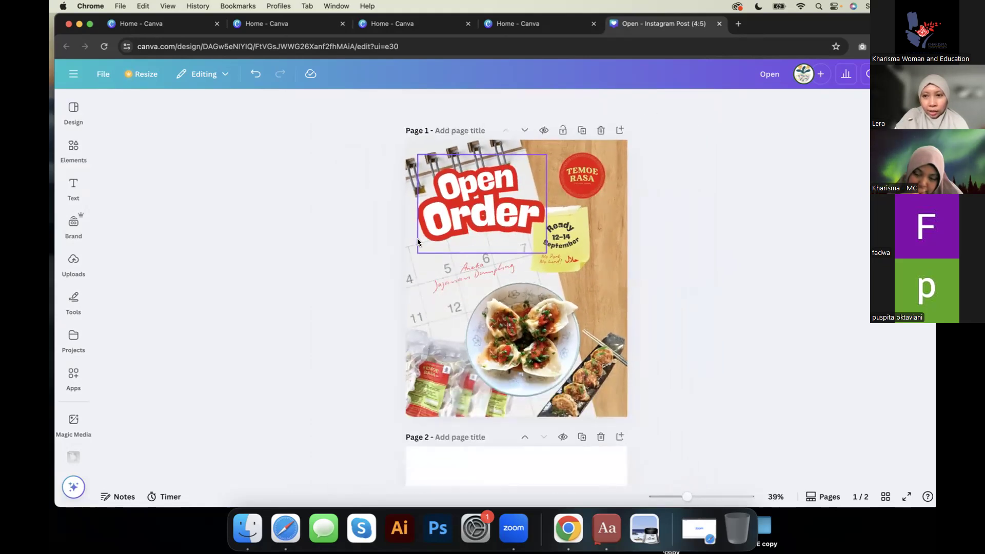
pyautogui.scroll(1, 417, 238)
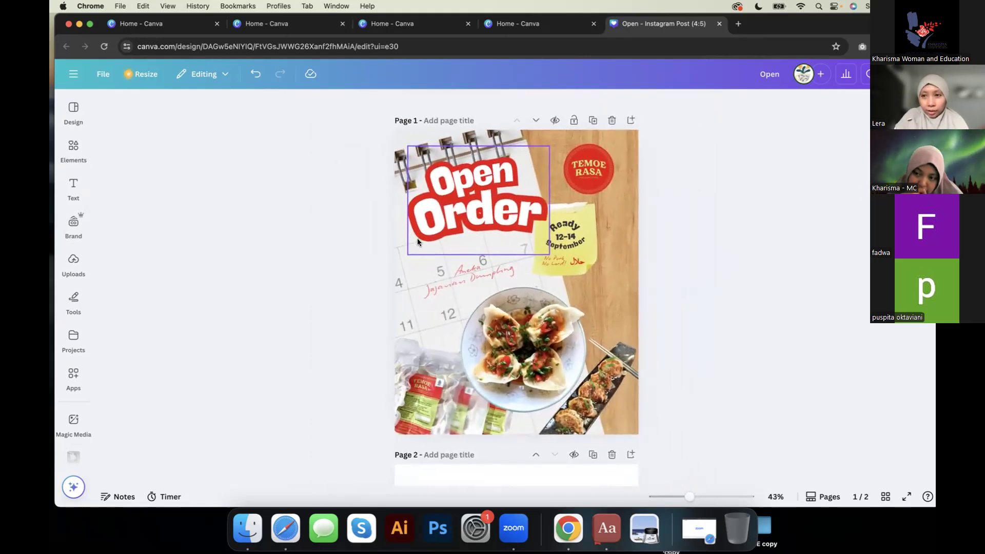
pyautogui.scroll(2, 417, 238)
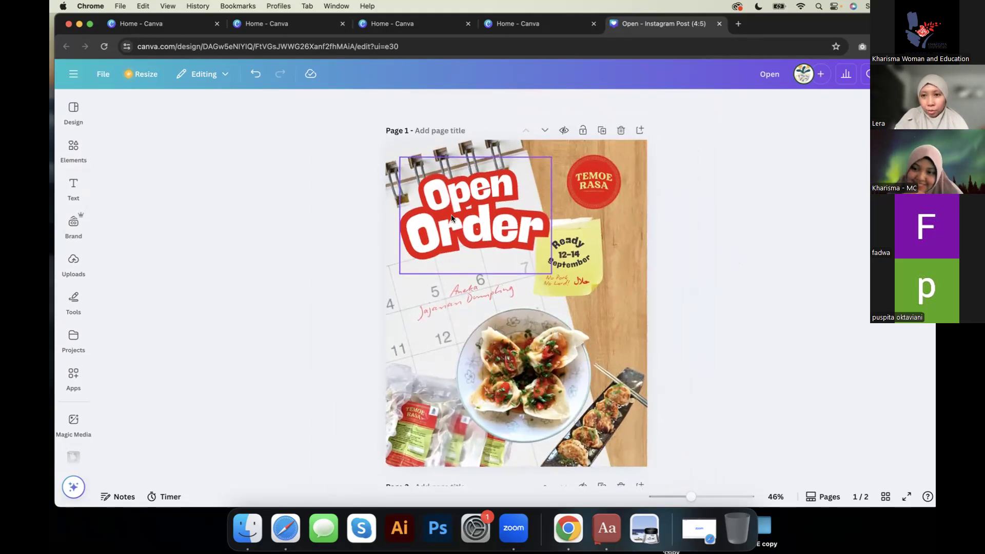
pyautogui.scroll(3, 452, 240)
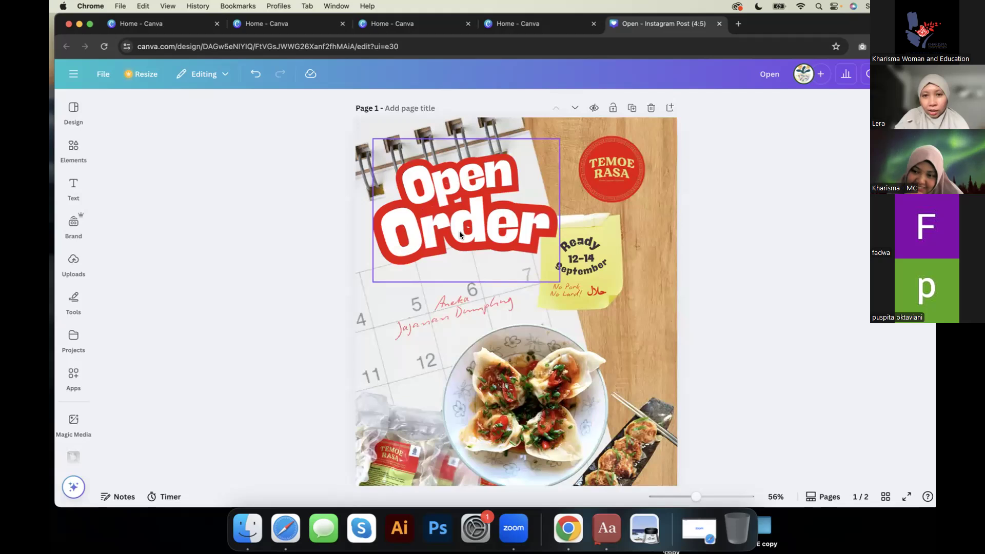
pyautogui.scroll(-1, 460, 234)
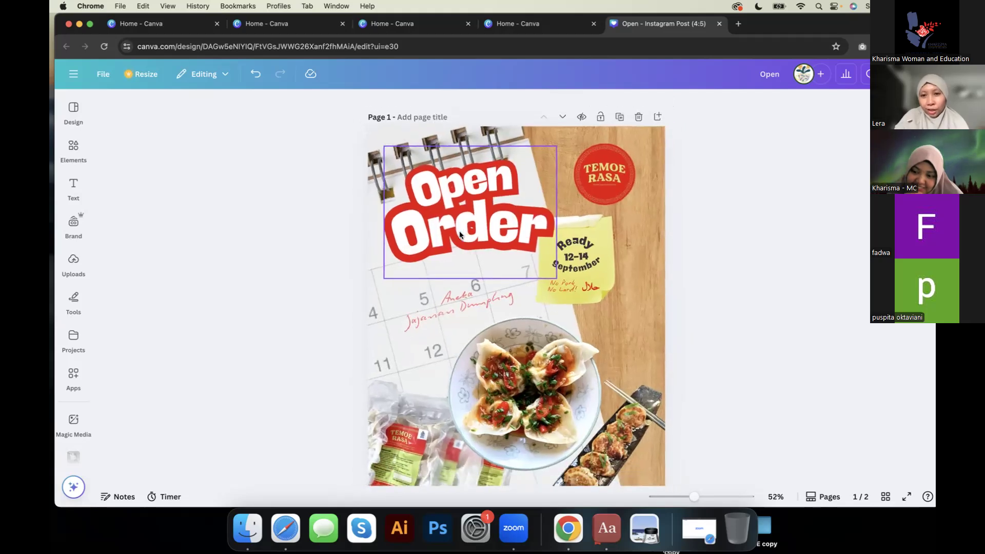
pyautogui.scroll(-1, 460, 235)
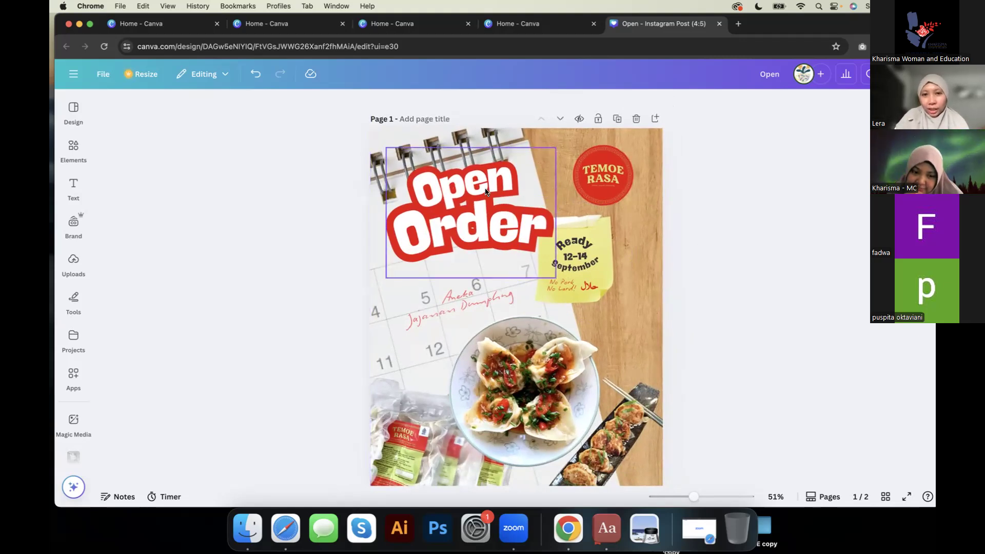
pyautogui.scroll(-1, 494, 213)
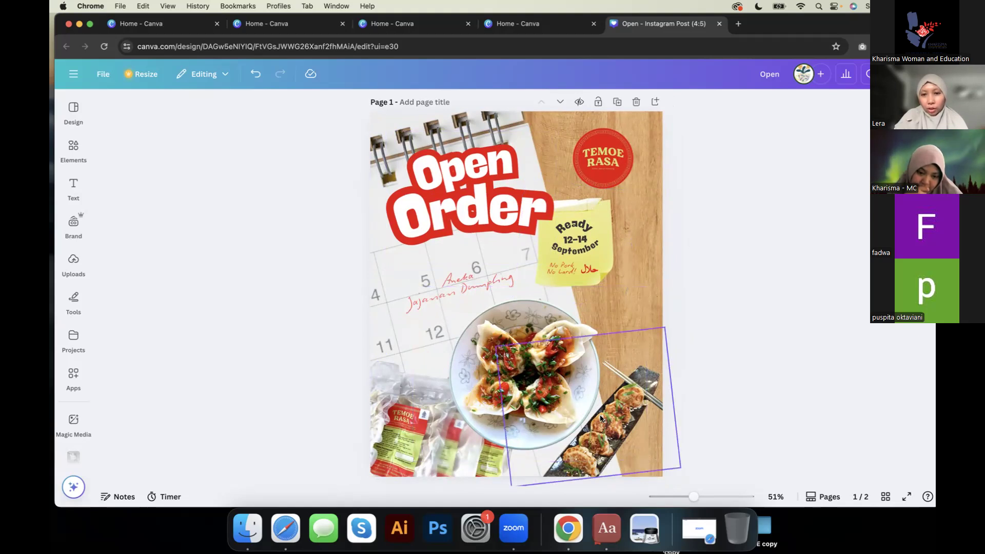
pyautogui.scroll(-1, 457, 402)
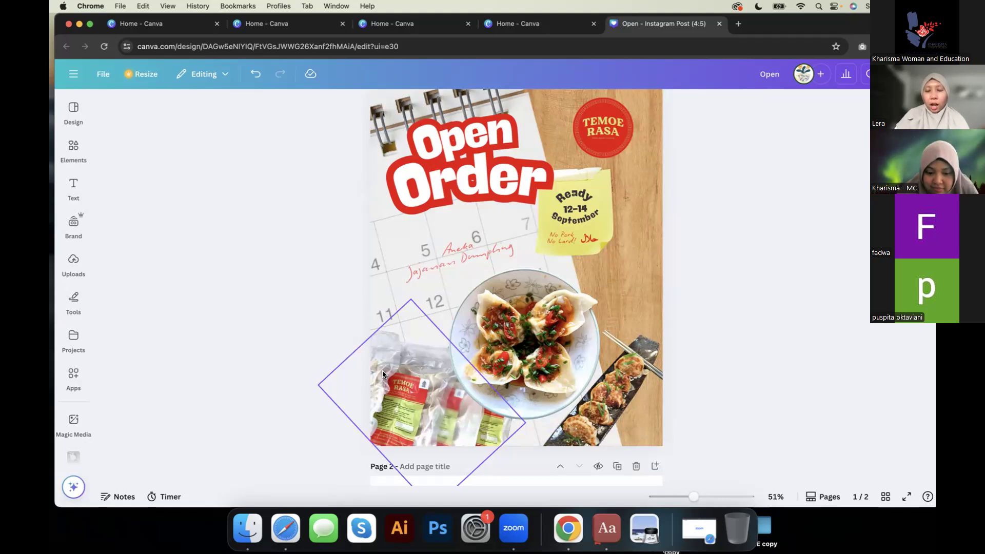
pyautogui.scroll(-2, 522, 365)
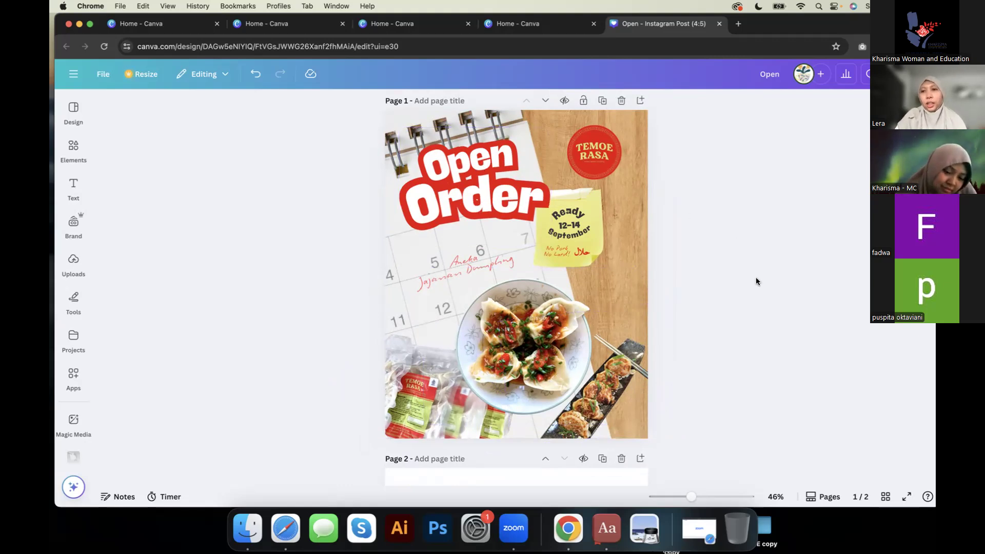
pyautogui.scroll(3, 756, 281)
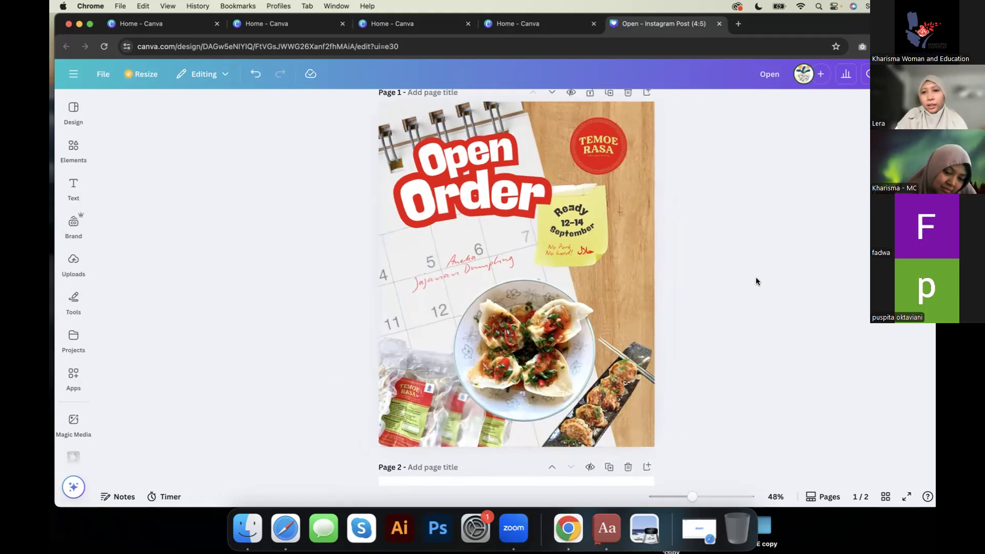
pyautogui.scroll(-2, 748, 300)
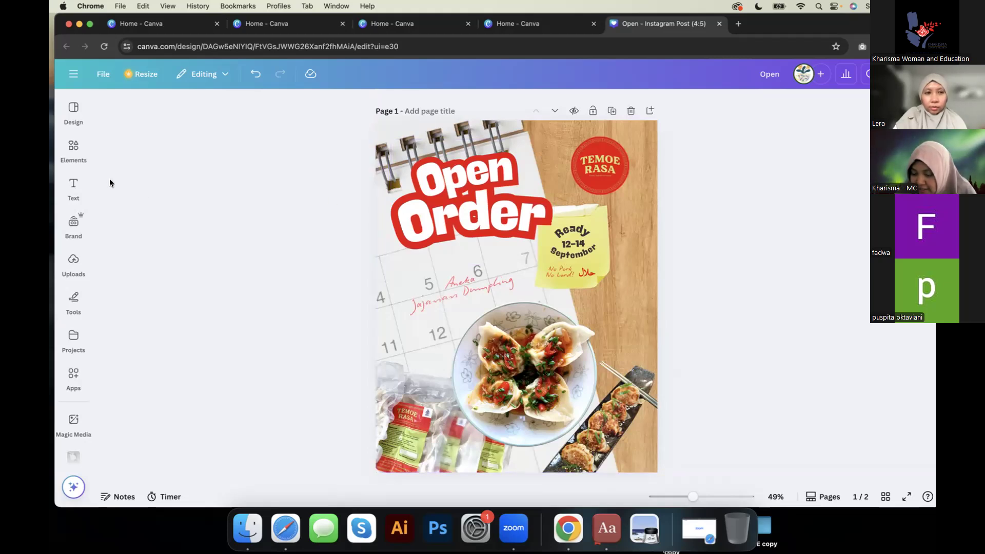
pyautogui.click(73, 149)
pyautogui.click(75, 119)
pyautogui.click(75, 152)
pyautogui.click(343, 290)
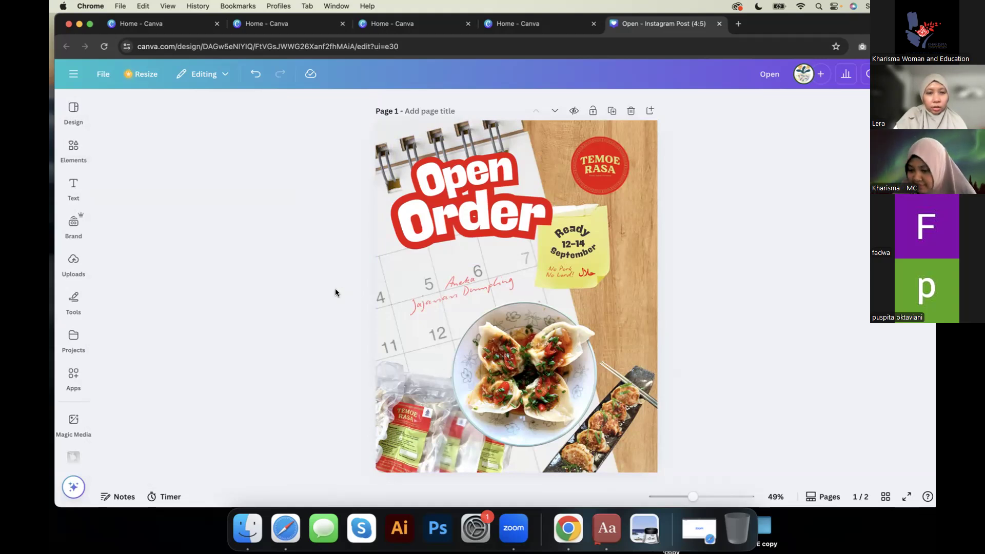
# Step: Look over the blank page 2 and return to page 1 to examine the Open Order poster as a whole
pyautogui.scroll(-5, 335, 290)
pyautogui.scroll(-5, 336, 289)
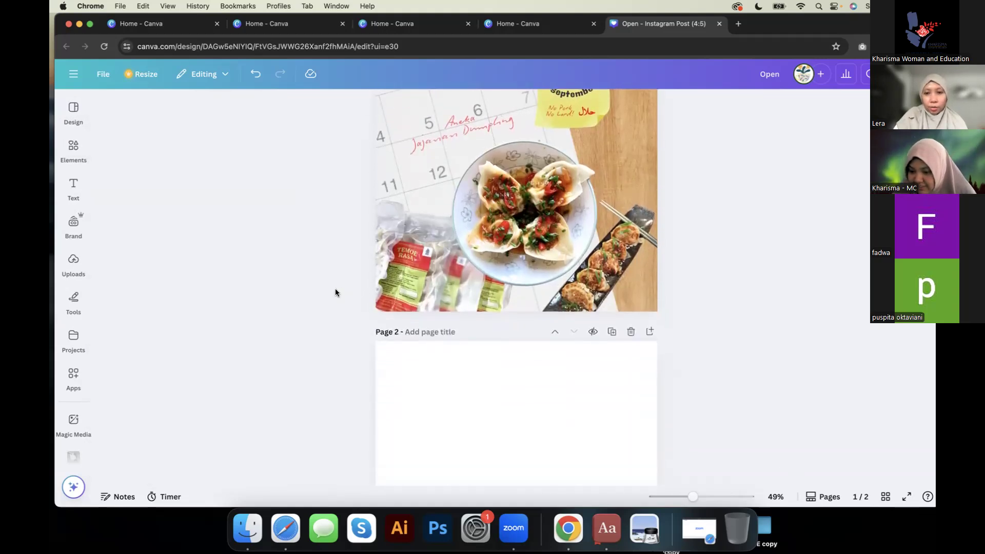
pyautogui.scroll(5, 335, 293)
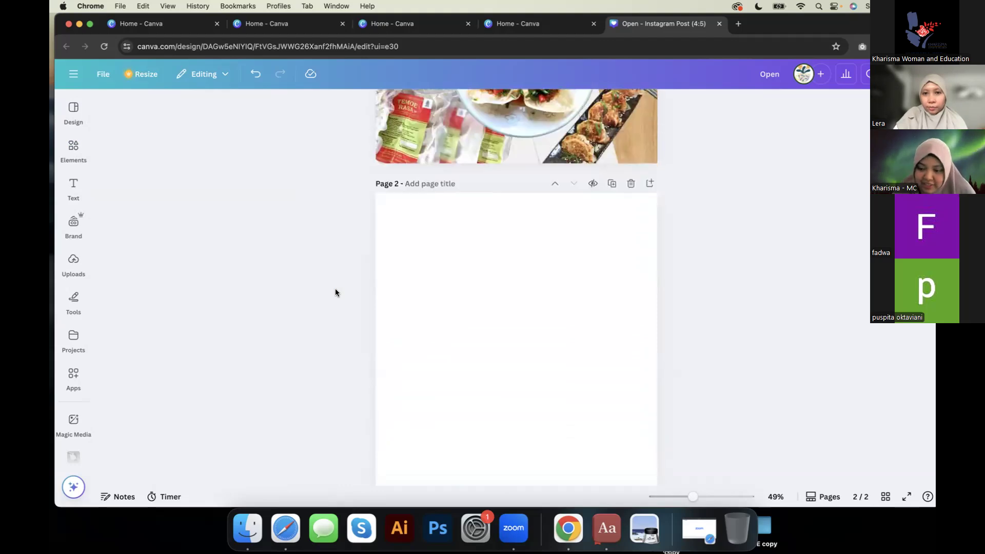
pyautogui.scroll(2, 335, 292)
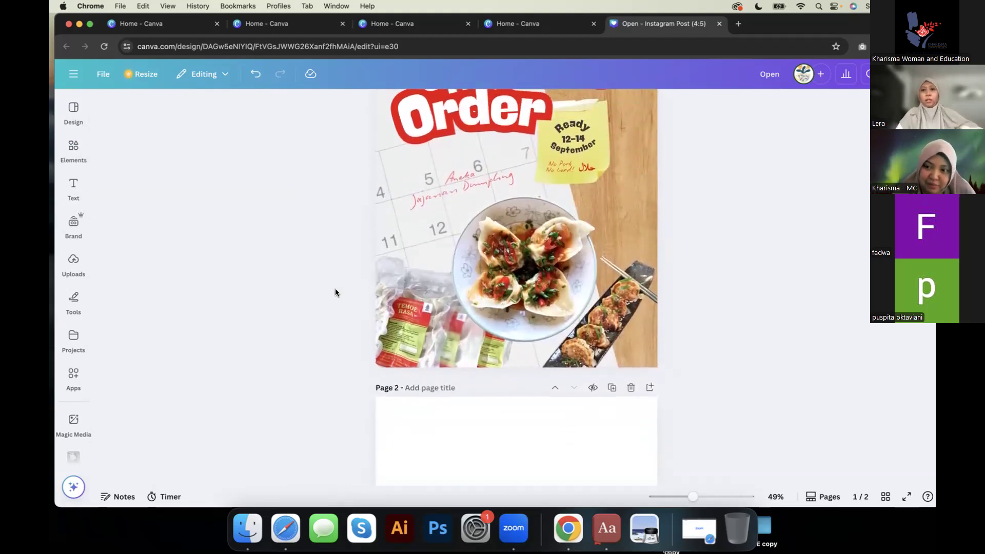
pyautogui.scroll(3, 336, 292)
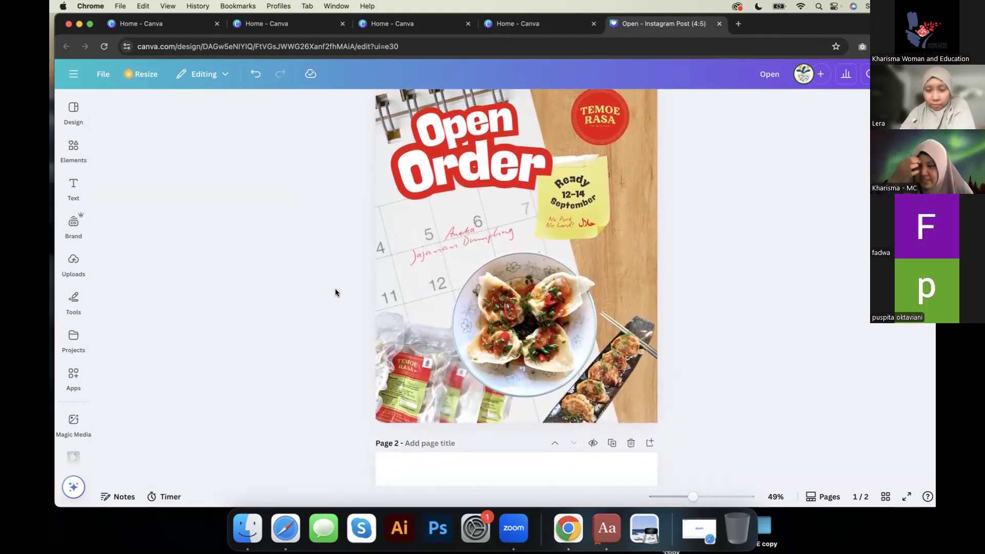
pyautogui.scroll(1, 335, 292)
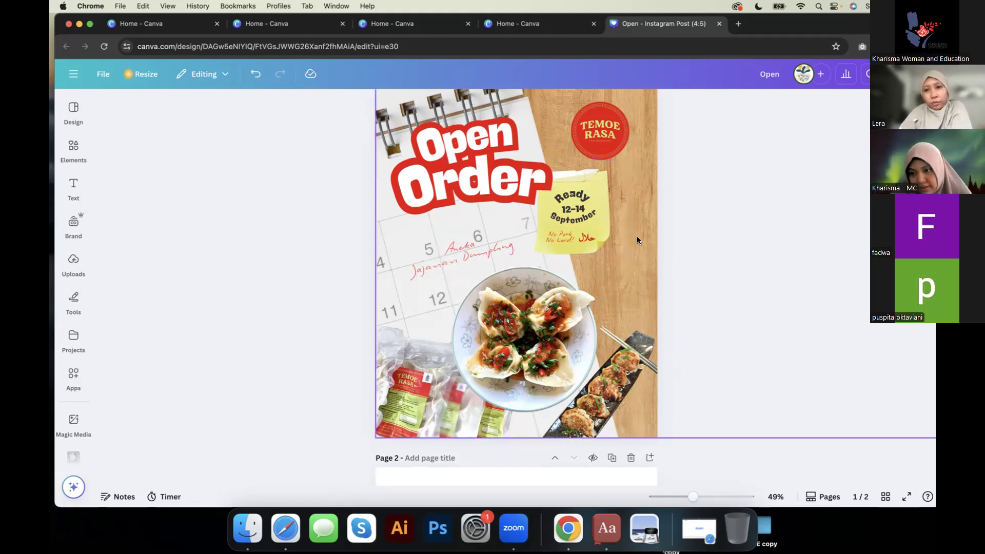
pyautogui.scroll(2, 639, 248)
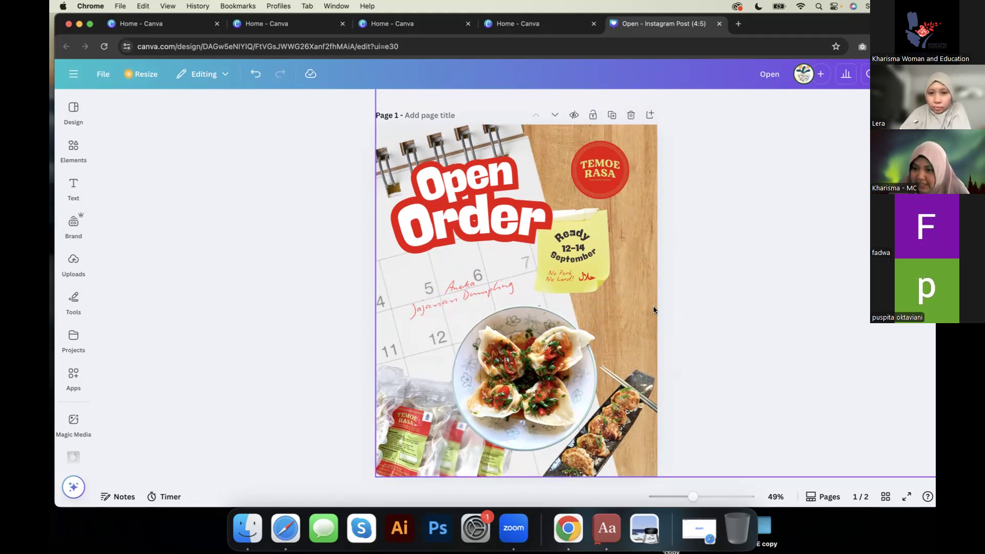
pyautogui.scroll(-5, 653, 307)
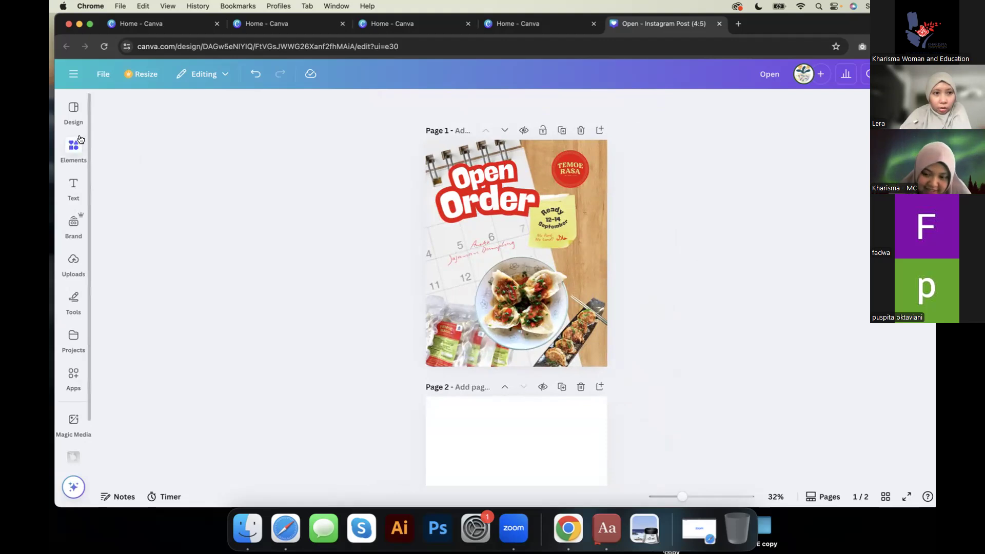
# Step: Open the "Every child deserves to Live" design from the home page and add a blank second page to it
pyautogui.click(73, 74)
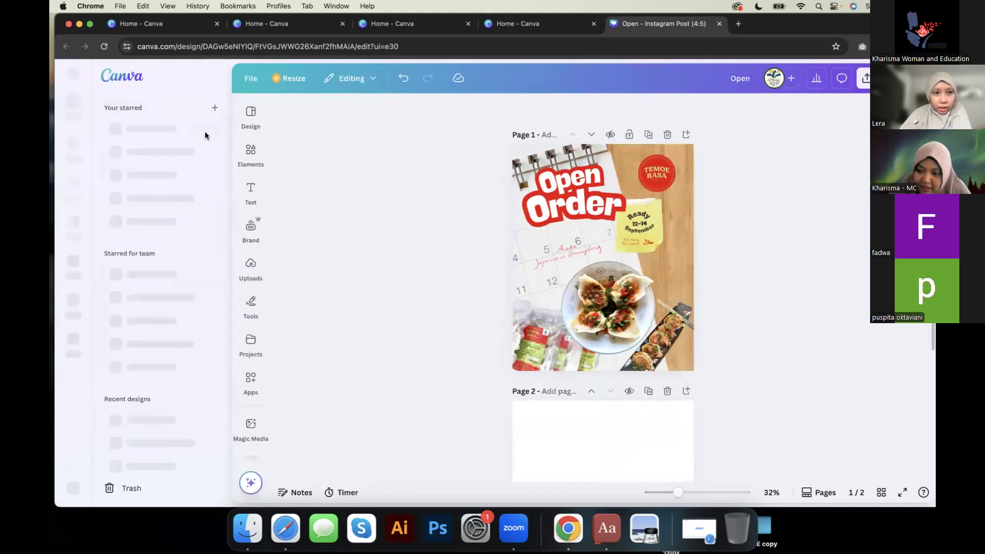
pyautogui.click(135, 80)
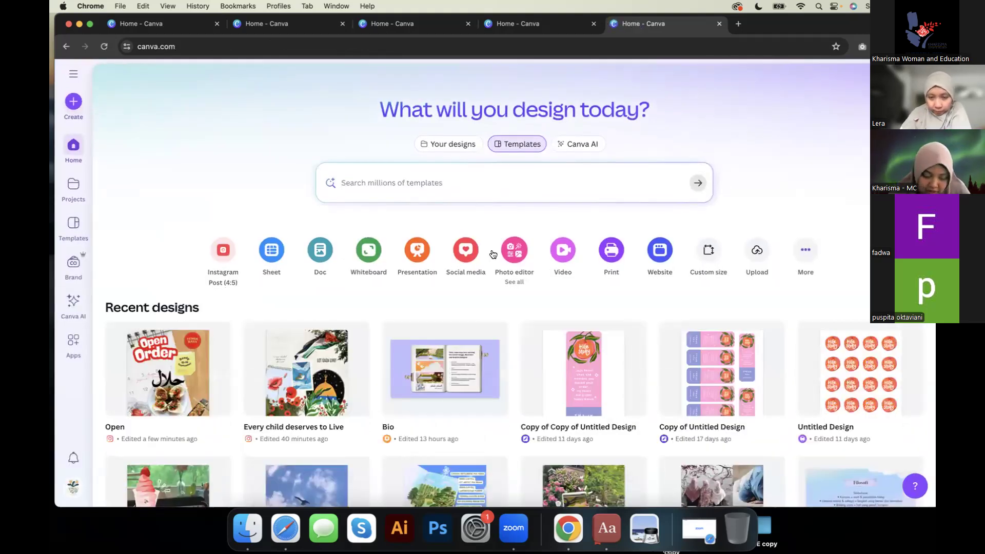
pyautogui.click(310, 392)
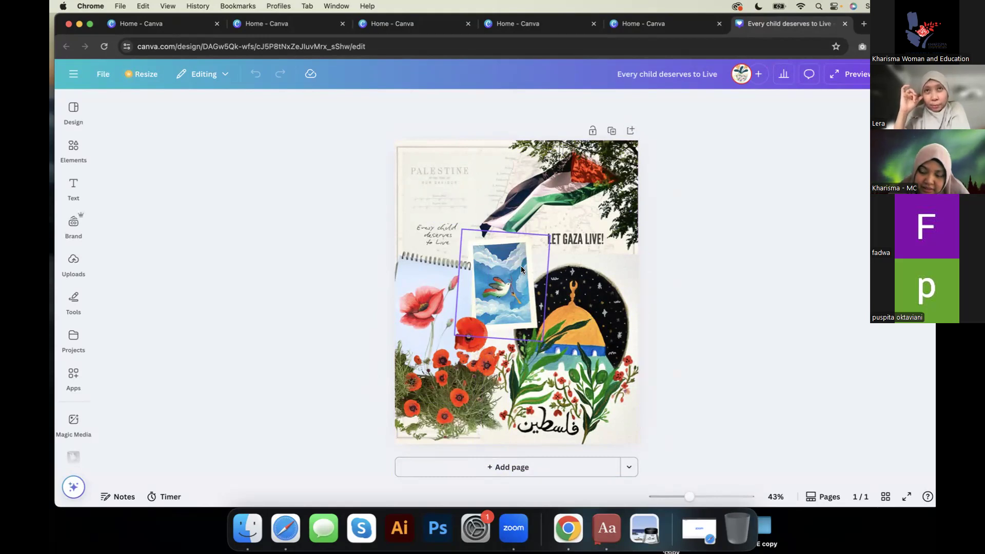
pyautogui.click(526, 468)
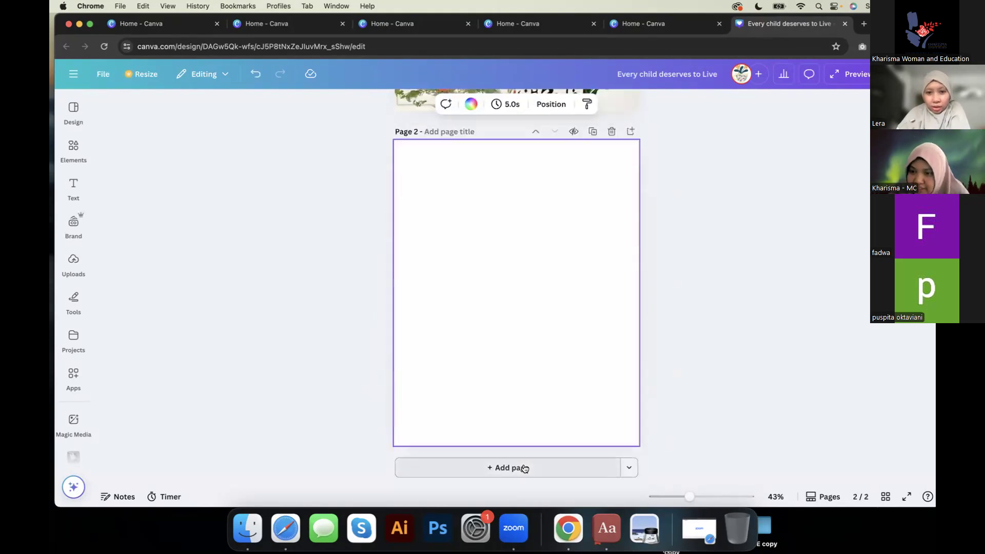
# Step: Find the uploaded photo of fanned dark note cards with pine cones on an orange background and place it on page 2
pyautogui.click(74, 261)
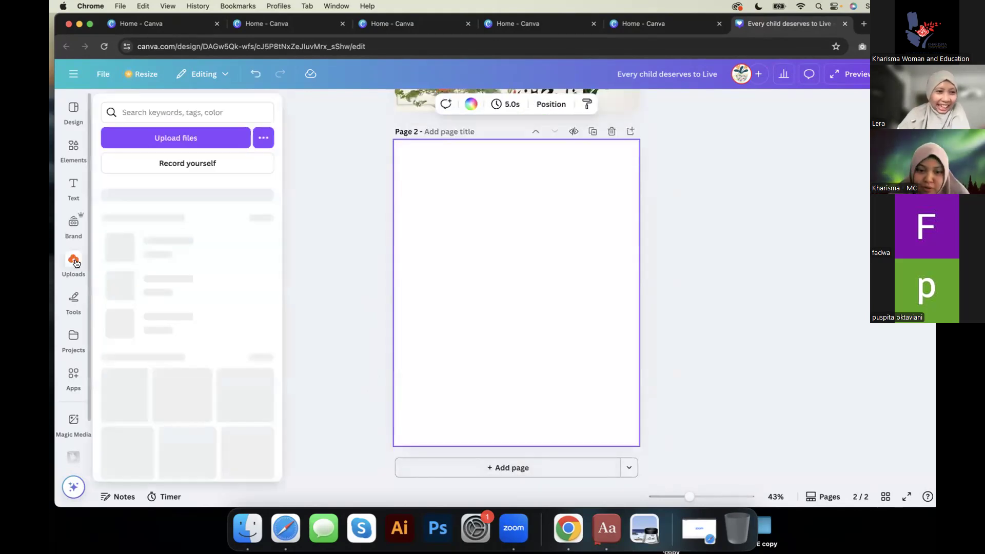
pyautogui.scroll(-10, 190, 383)
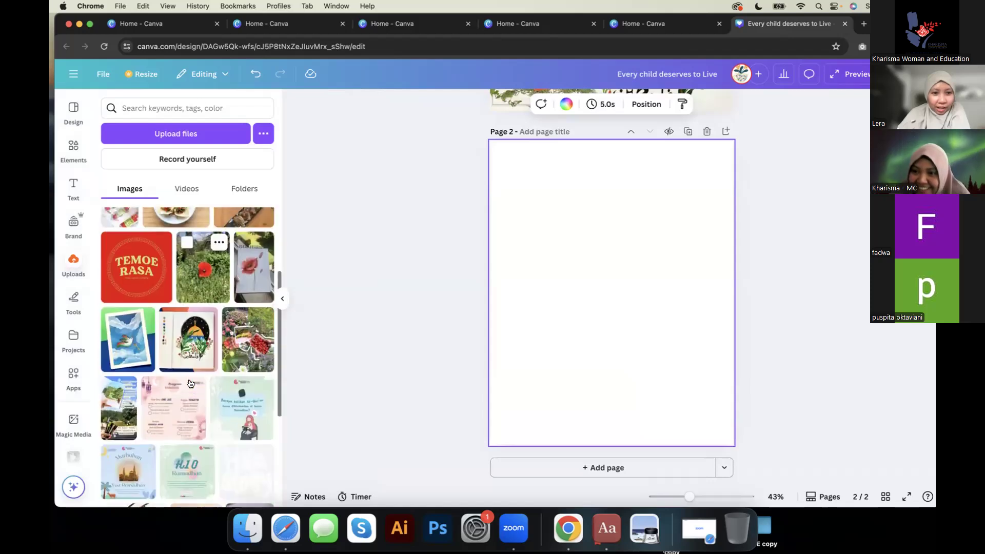
pyautogui.scroll(-15, 190, 383)
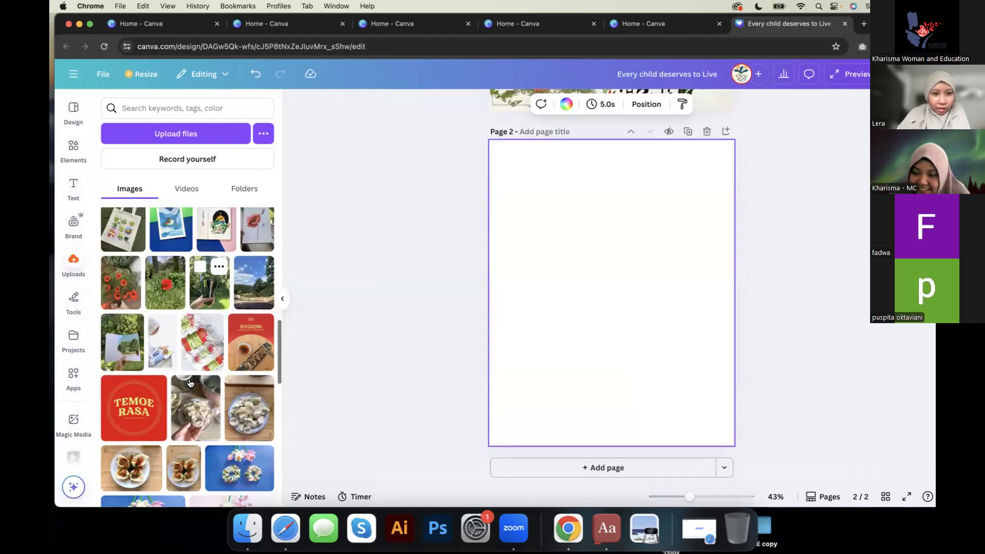
pyautogui.scroll(15, 190, 384)
pyautogui.scroll(-3, 190, 383)
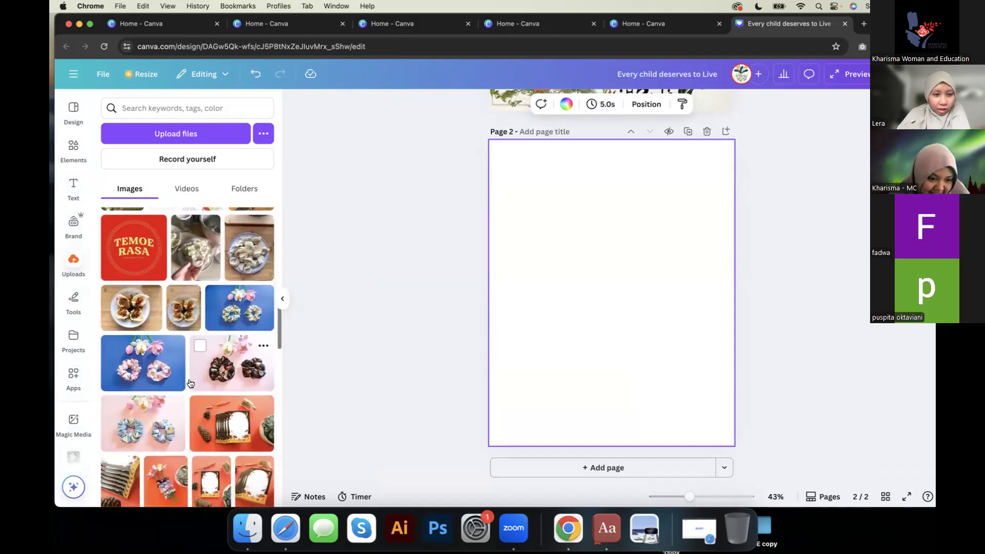
pyautogui.scroll(3, 189, 384)
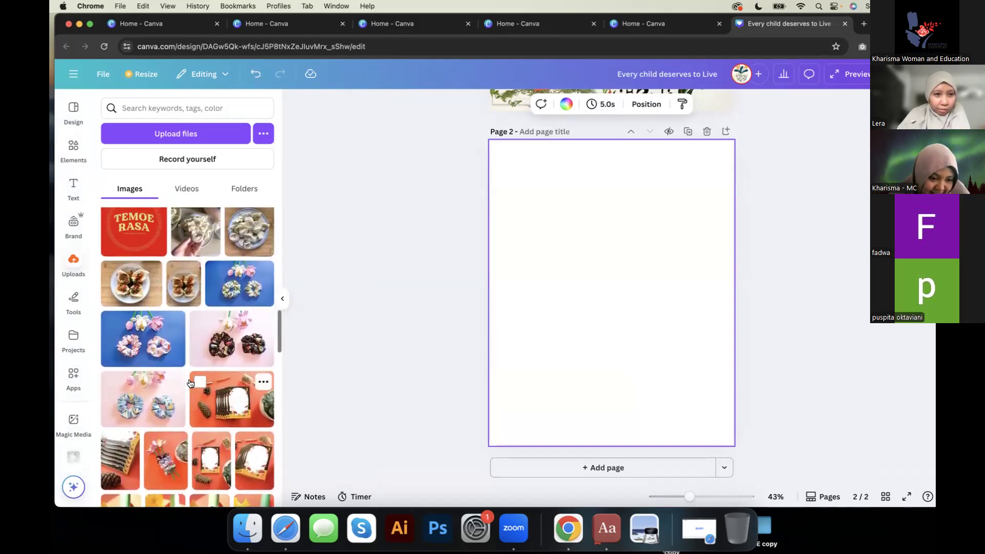
pyautogui.scroll(1, 190, 383)
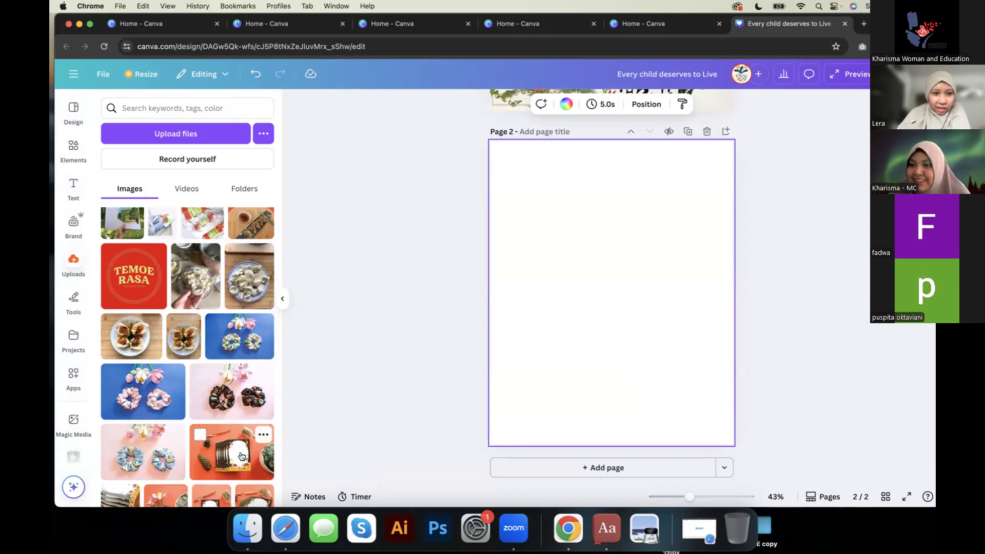
pyautogui.scroll(8, 238, 465)
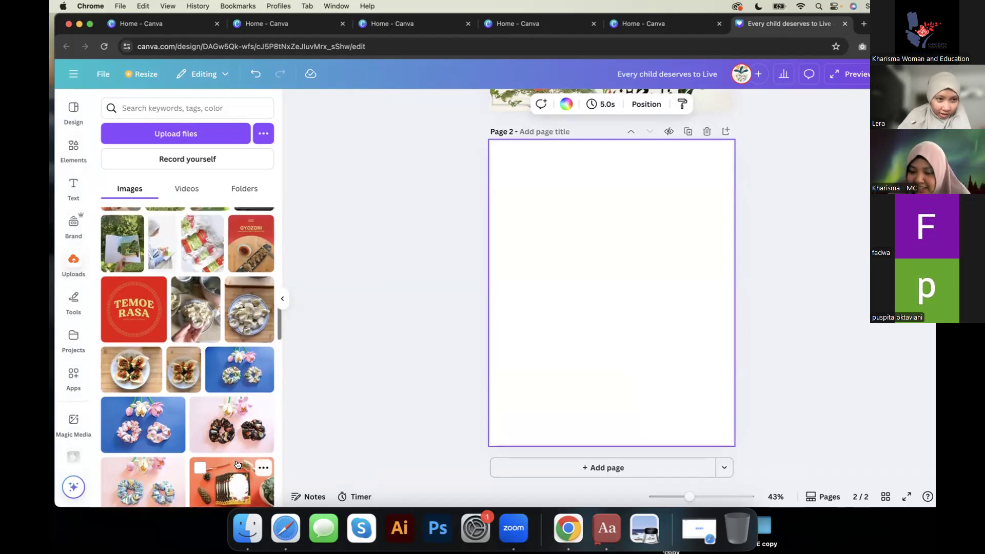
pyautogui.scroll(5, 237, 464)
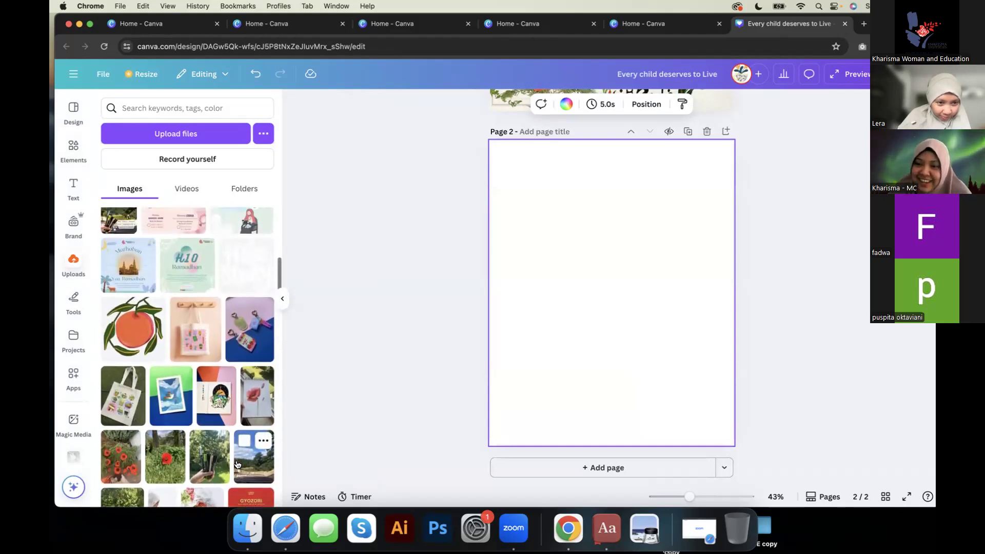
pyautogui.scroll(-6, 237, 464)
pyautogui.scroll(-5, 238, 464)
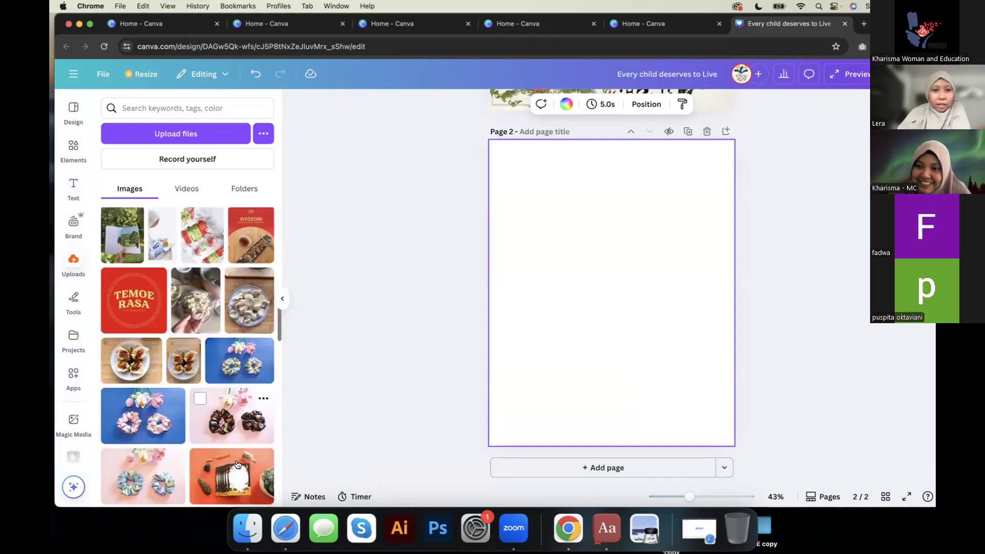
pyautogui.click(232, 458)
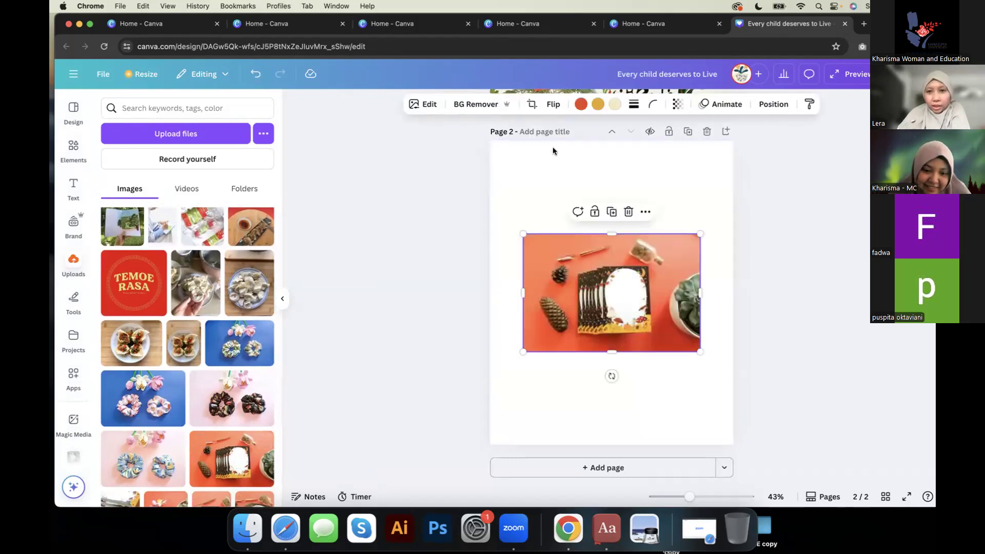
# Step: Remove the orange background from the note card photo with the Background Remover
pyautogui.click(475, 105)
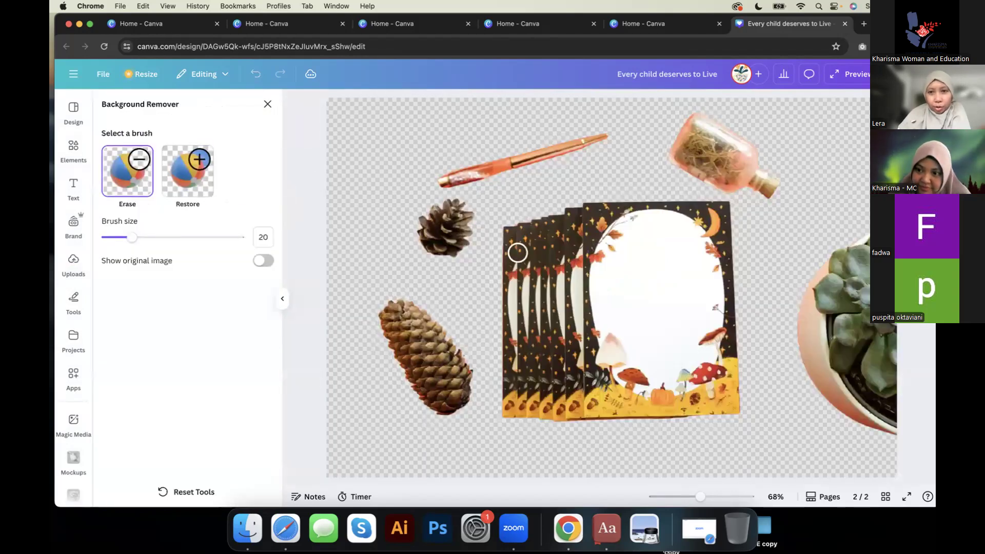
pyautogui.click(282, 298)
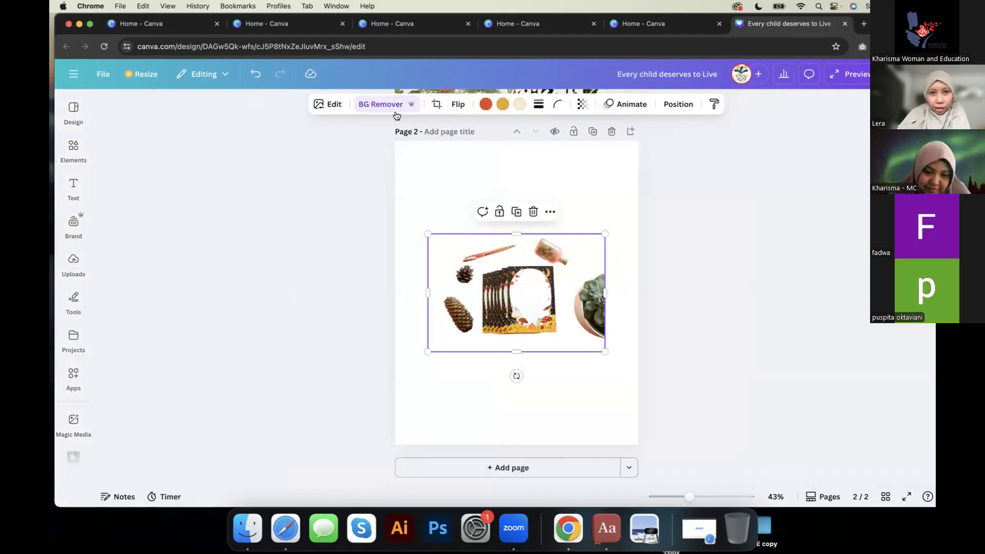
# Step: Erase the potted succulent from the note card photo using the Background Remover's Erase brush at size 41
pyautogui.click(382, 105)
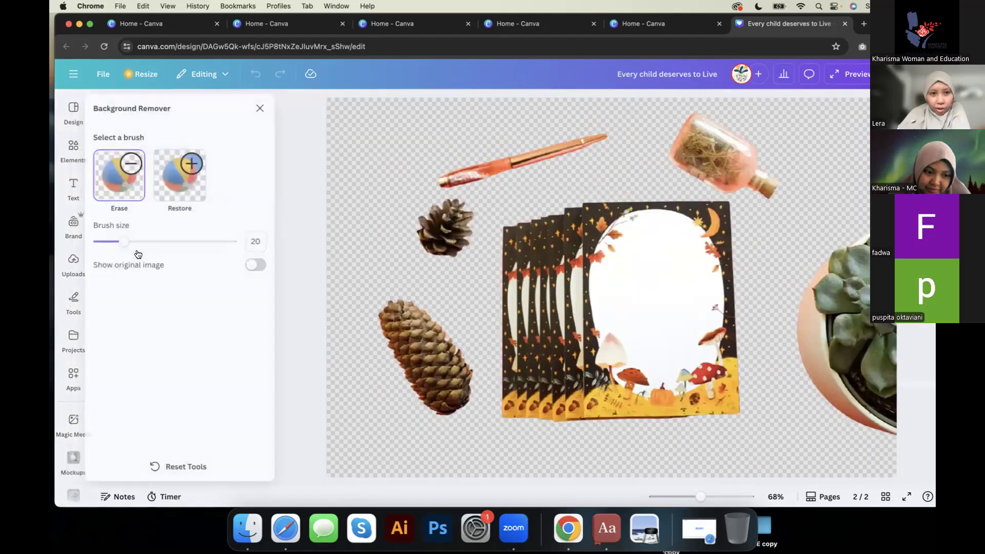
pyautogui.click(159, 241)
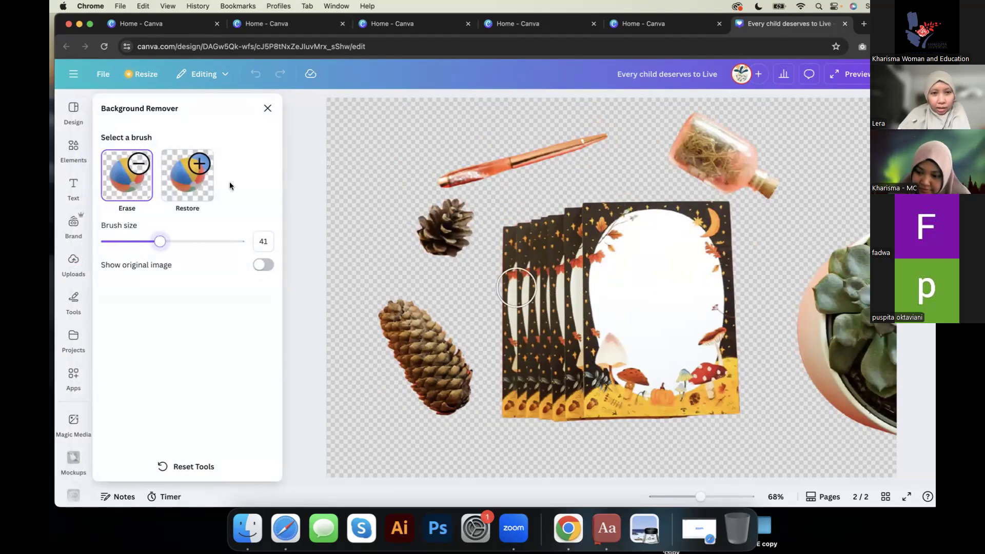
pyautogui.click(268, 109)
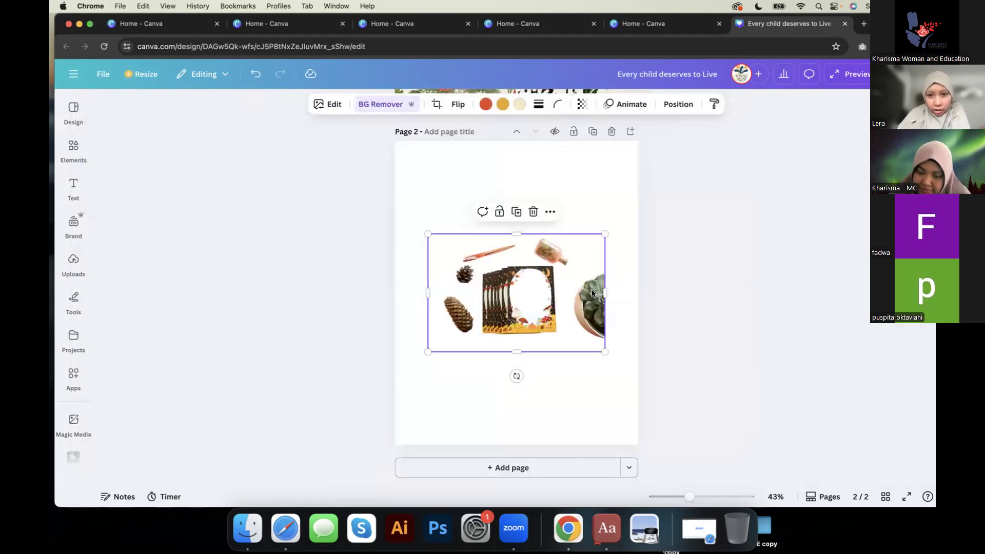
pyautogui.click(382, 105)
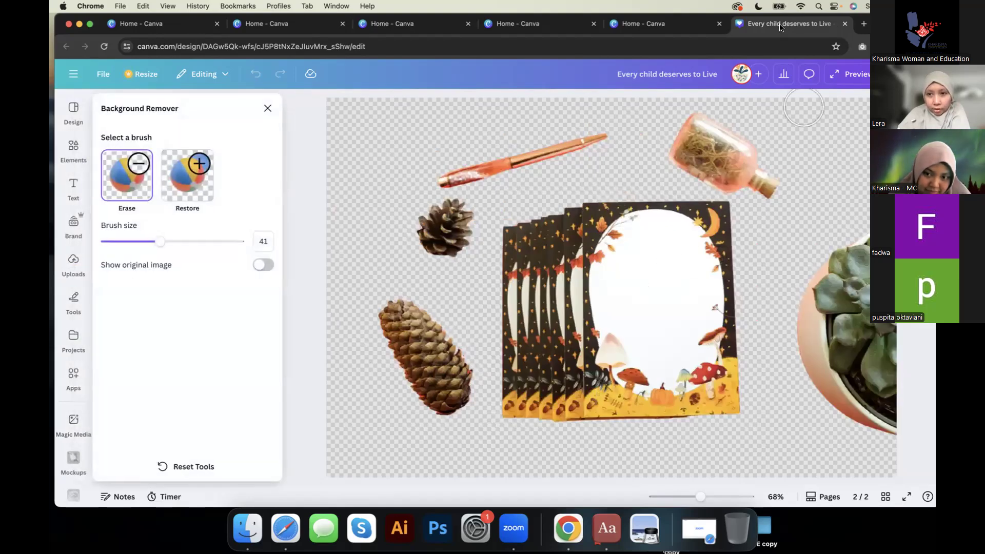
pyautogui.moveTo(779, 27); pyautogui.dragTo(649, 28)
pyautogui.moveTo(673, 107)
pyautogui.mouseDown()
pyautogui.moveTo(772, 140)
pyautogui.moveTo(741, 240)
pyautogui.moveTo(751, 238)
pyautogui.moveTo(647, 409)
pyautogui.mouseUp()
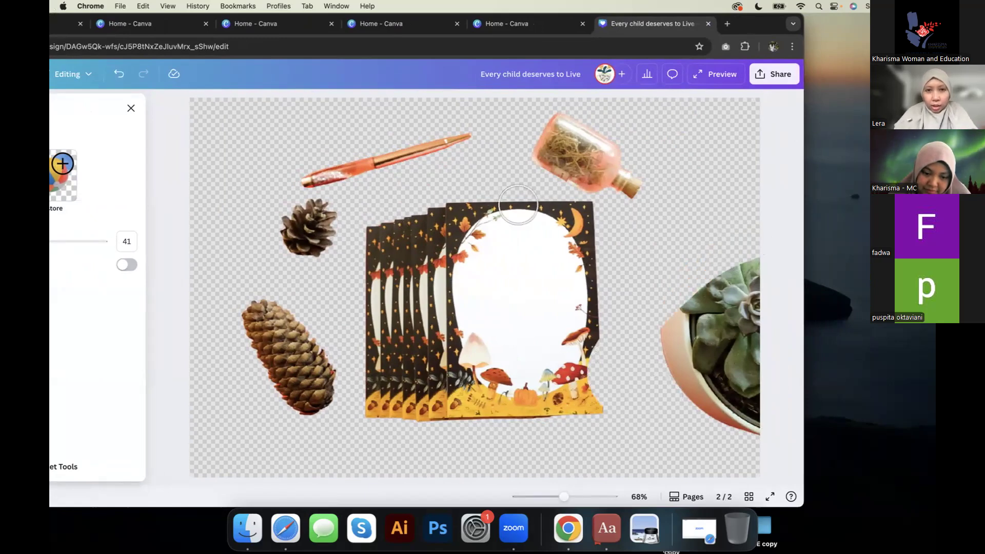
pyautogui.click(118, 74)
pyautogui.moveTo(775, 378)
pyautogui.mouseDown()
pyautogui.moveTo(766, 426)
pyautogui.moveTo(702, 368)
pyautogui.moveTo(698, 312)
pyautogui.moveTo(771, 233)
pyautogui.moveTo(711, 433)
pyautogui.moveTo(729, 425)
pyautogui.moveTo(790, 335)
pyautogui.moveTo(785, 304)
pyautogui.moveTo(758, 312)
pyautogui.moveTo(734, 388)
pyautogui.moveTo(708, 324)
pyautogui.moveTo(764, 168)
pyautogui.mouseUp()
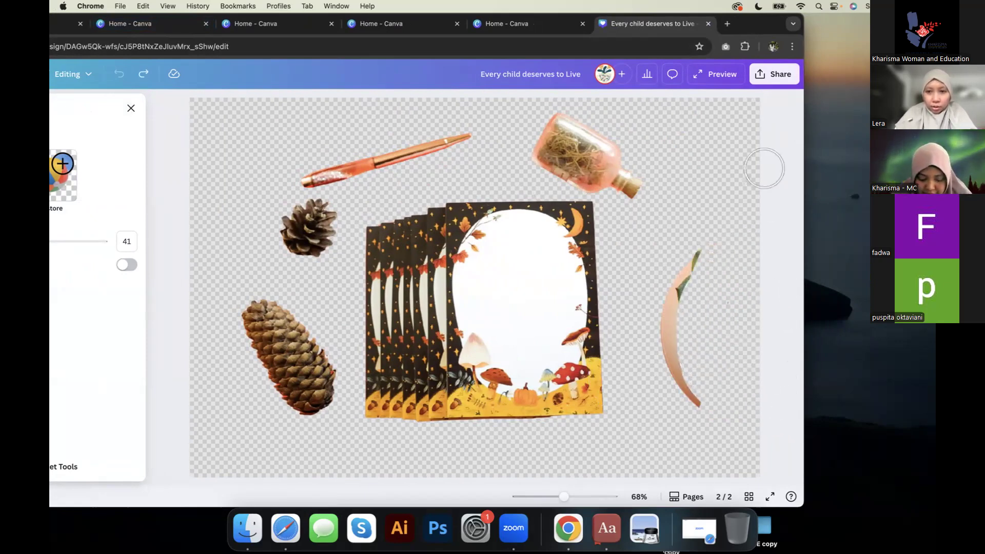
pyautogui.moveTo(705, 238)
pyautogui.mouseDown()
pyautogui.moveTo(684, 356)
pyautogui.moveTo(716, 425)
pyautogui.mouseUp()
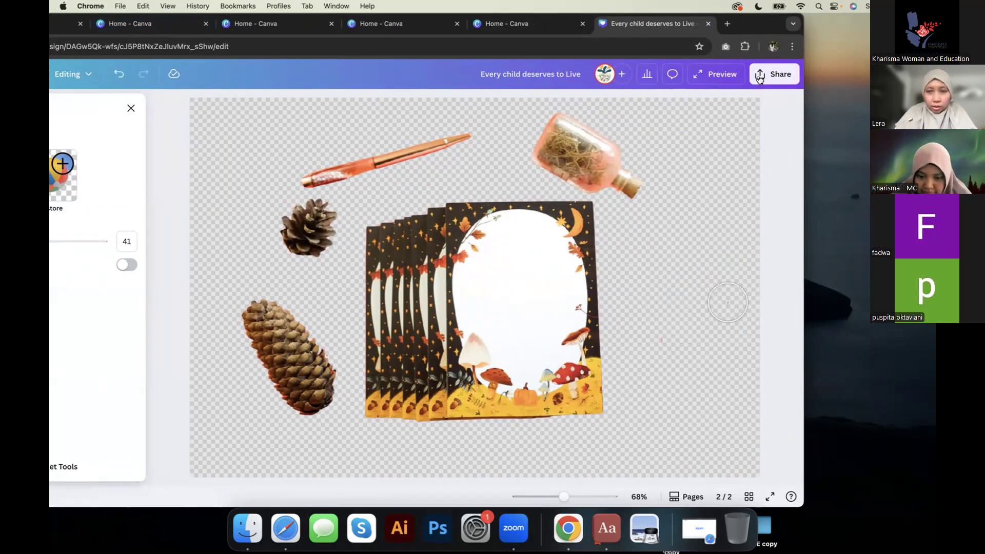
pyautogui.click(130, 109)
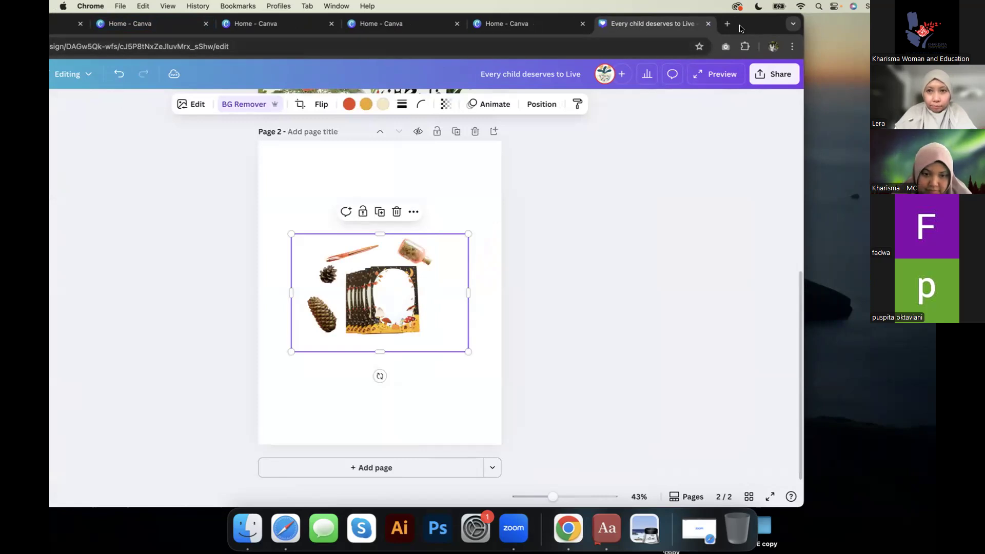
# Step: Tilt the note card cut-out clockwise, enlarge it and place it in page 2's lower-left corner, running off the page edges
pyautogui.doubleClick(741, 28)
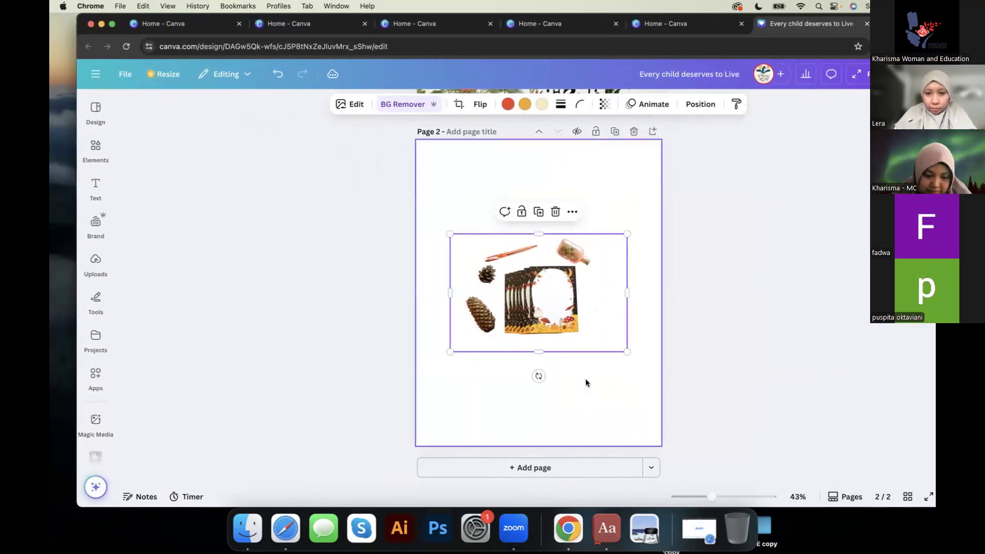
pyautogui.moveTo(538, 375); pyautogui.dragTo(496, 386)
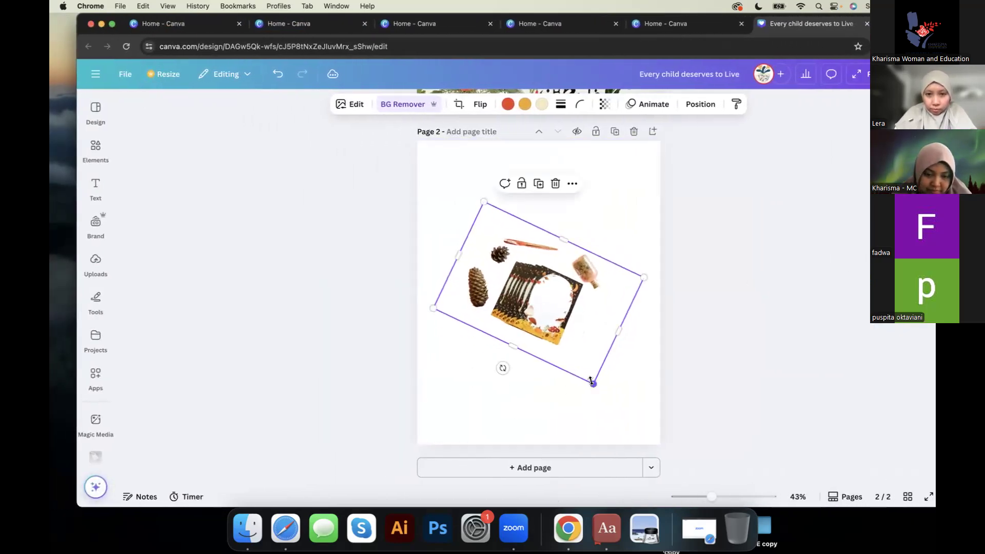
pyautogui.moveTo(597, 392); pyautogui.dragTo(620, 426)
pyautogui.moveTo(550, 352); pyautogui.dragTo(454, 422)
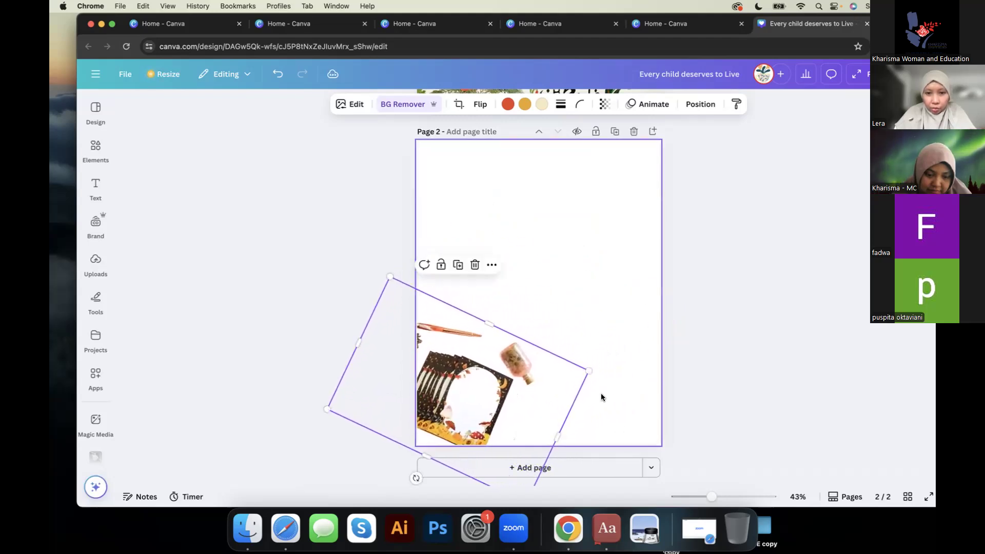
pyautogui.moveTo(588, 367); pyautogui.dragTo(630, 364)
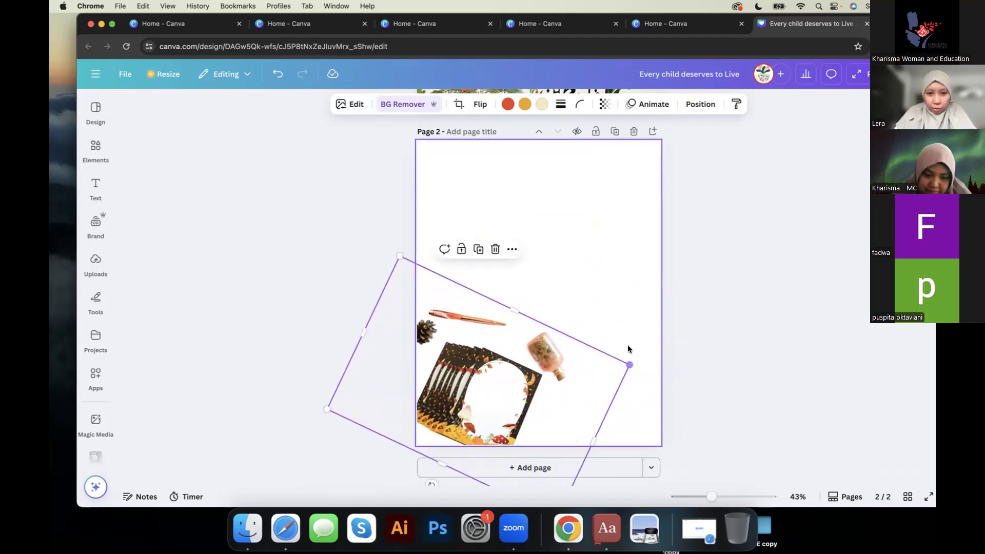
pyautogui.moveTo(513, 393)
pyautogui.mouseDown()
pyautogui.moveTo(485, 388)
pyautogui.moveTo(514, 387)
pyautogui.moveTo(488, 338)
pyautogui.moveTo(490, 401)
pyautogui.moveTo(507, 407)
pyautogui.moveTo(499, 395)
pyautogui.mouseUp()
# Step: Add the uploaded photo of two blue scrunchies on a pink background to page 2 and remove its background
pyautogui.click(96, 263)
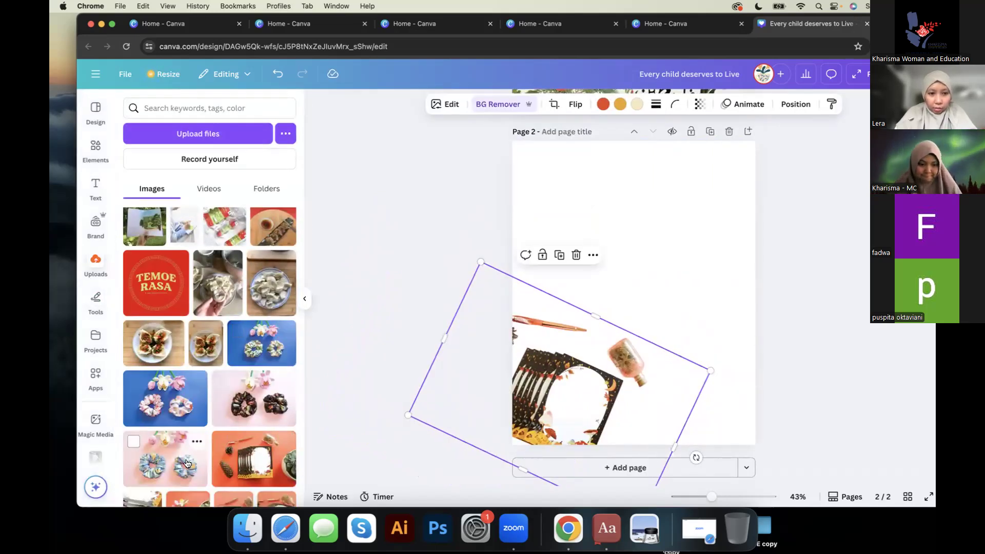
pyautogui.click(157, 458)
pyautogui.click(495, 106)
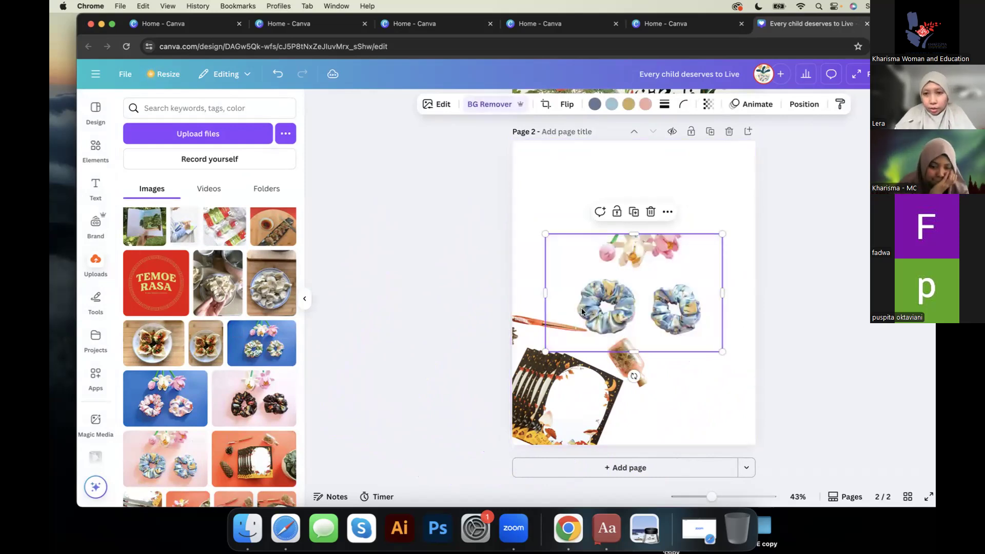
pyautogui.click(170, 415)
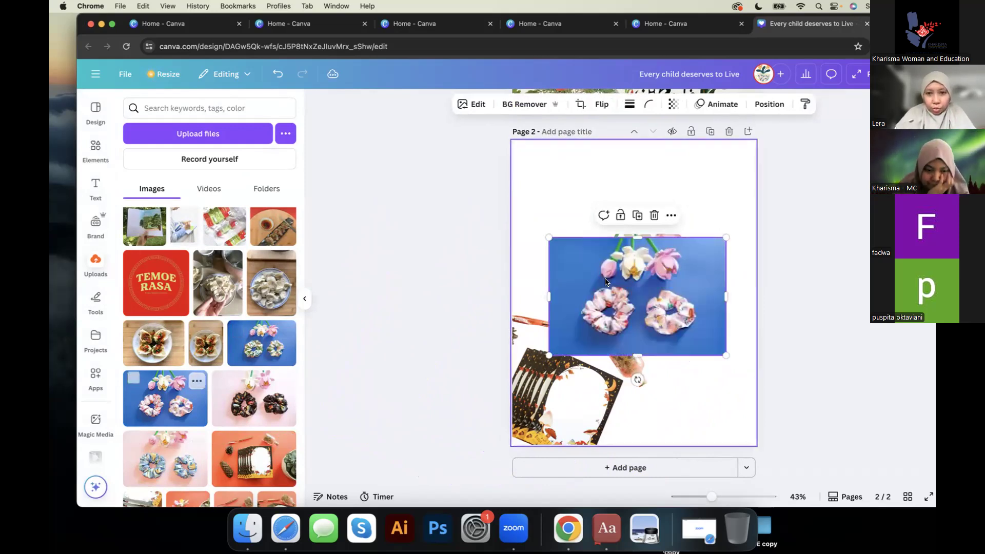
pyautogui.moveTo(636, 303); pyautogui.dragTo(621, 217)
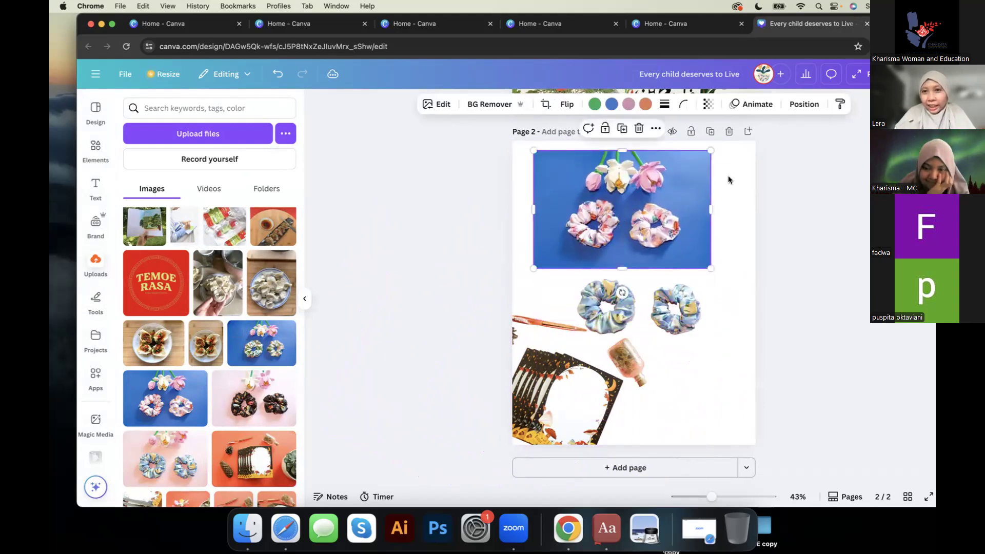
pyautogui.click(639, 129)
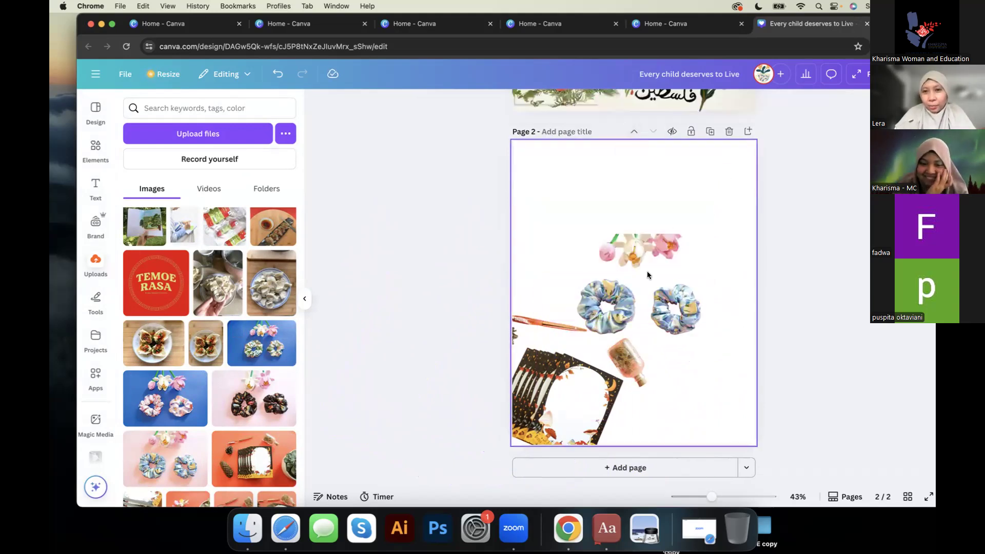
# Step: Move the blue scrunchie cut-out to page 2's upper-right corner and rotate it clockwise
pyautogui.moveTo(628, 255); pyautogui.dragTo(741, 131)
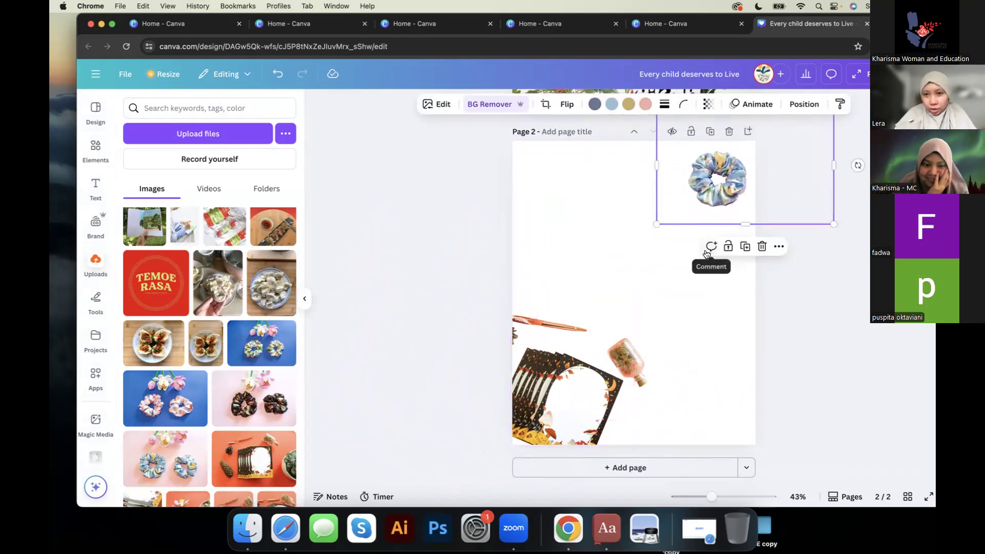
pyautogui.click(305, 296)
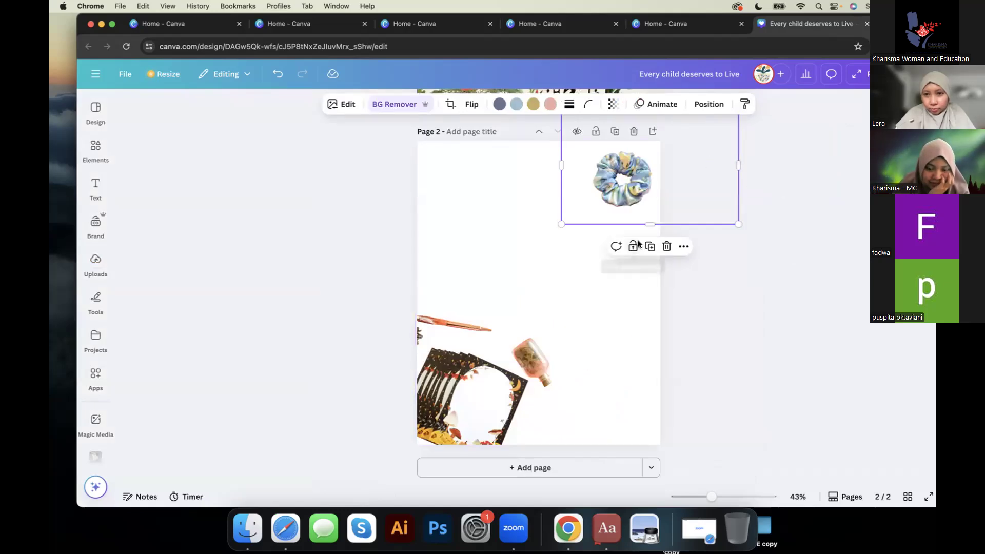
pyautogui.moveTo(634, 196); pyautogui.dragTo(628, 195)
pyautogui.moveTo(757, 165); pyautogui.dragTo(763, 227)
pyautogui.moveTo(626, 195); pyautogui.dragTo(634, 213)
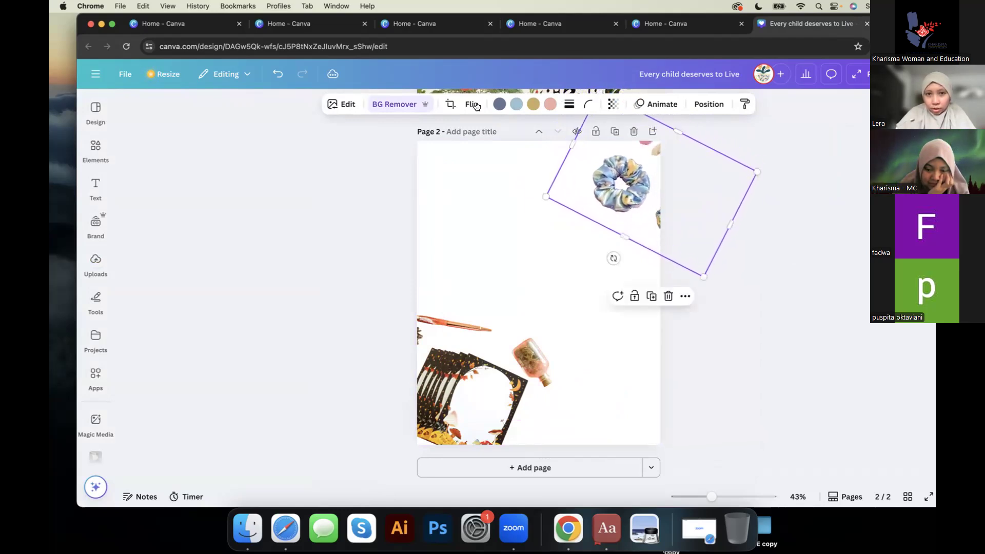
# Step: Erase the flowers above the blue scrunchies using the Background Remover's Erase brush at size 80
pyautogui.click(382, 104)
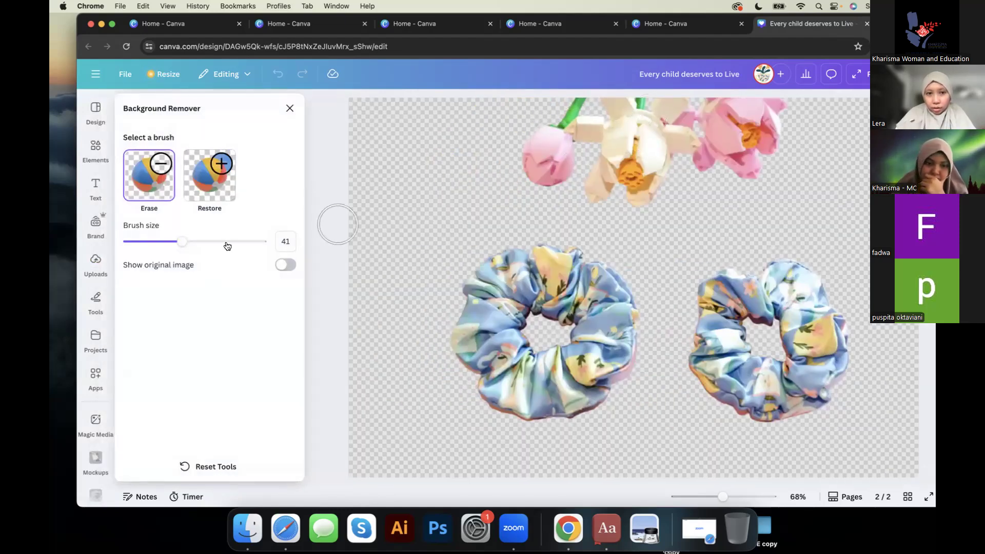
pyautogui.moveTo(185, 244); pyautogui.dragTo(233, 242)
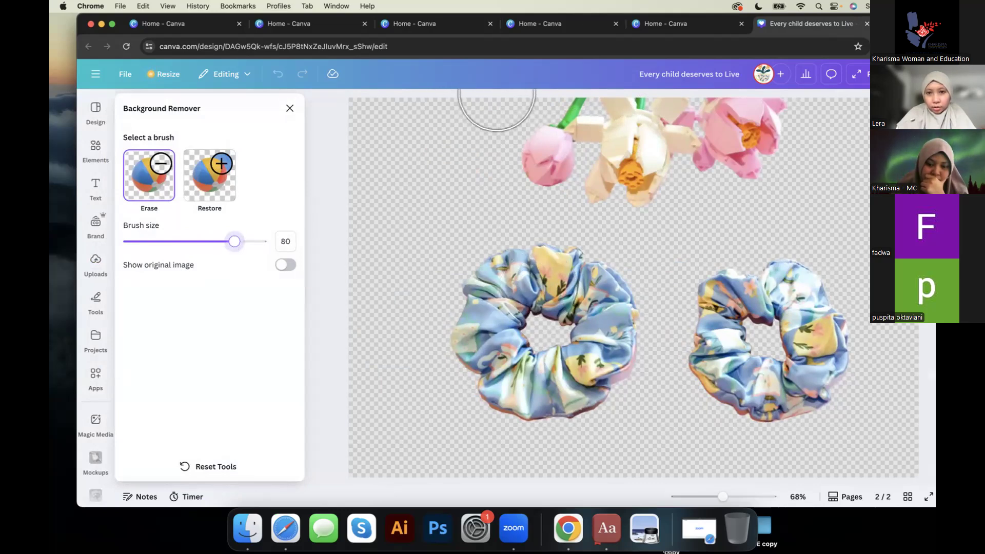
pyautogui.moveTo(543, 119)
pyautogui.mouseDown()
pyautogui.moveTo(616, 165)
pyautogui.moveTo(781, 143)
pyautogui.moveTo(696, 98)
pyautogui.mouseUp()
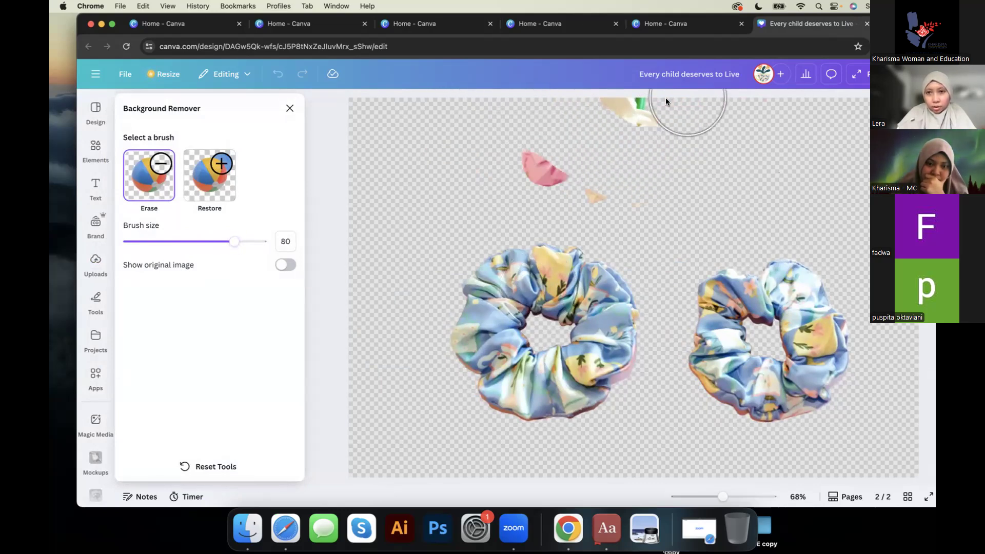
pyautogui.moveTo(586, 107)
pyautogui.mouseDown()
pyautogui.moveTo(588, 140)
pyautogui.moveTo(537, 169)
pyautogui.moveTo(641, 171)
pyautogui.moveTo(661, 185)
pyautogui.mouseUp()
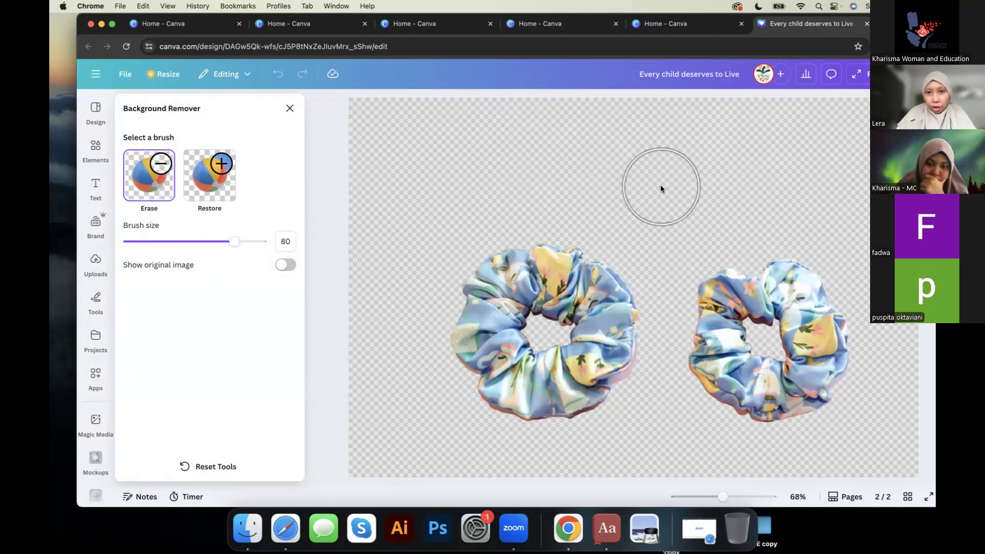
pyautogui.click(290, 109)
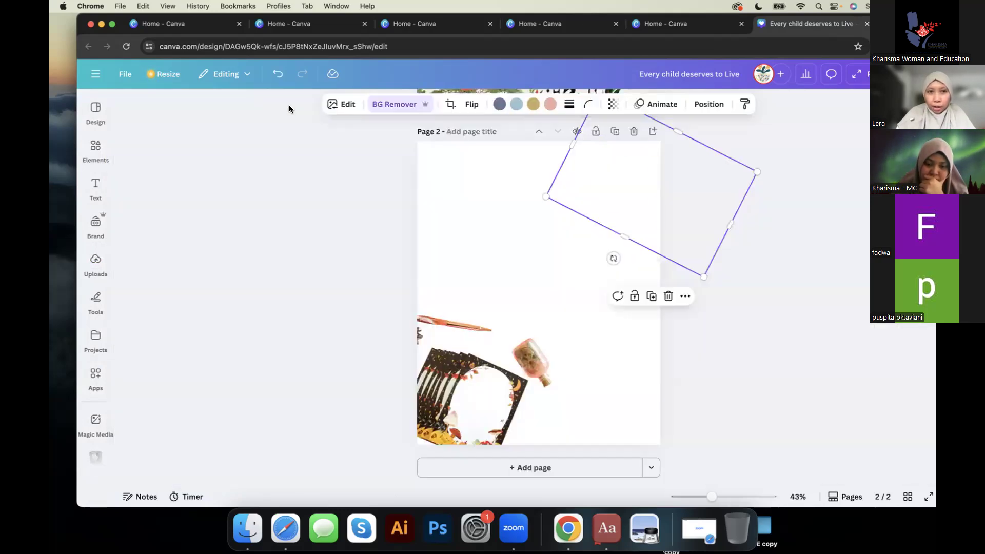
# Step: Erase the right-hand scrunchie from the cut-out and adjust the remaining scrunchie's position in page 2's upper-right corner
pyautogui.click(401, 108)
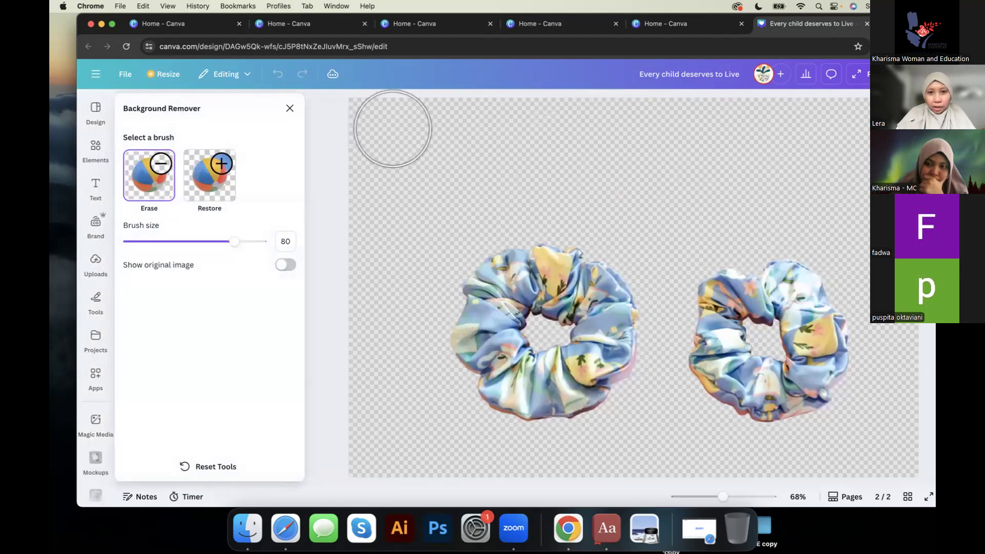
pyautogui.moveTo(901, 21)
pyautogui.mouseDown()
pyautogui.moveTo(691, 9)
pyautogui.moveTo(691, 18)
pyautogui.mouseUp()
pyautogui.moveTo(611, 231)
pyautogui.mouseDown()
pyautogui.moveTo(505, 385)
pyautogui.moveTo(485, 385)
pyautogui.moveTo(491, 326)
pyautogui.moveTo(511, 284)
pyautogui.moveTo(567, 293)
pyautogui.moveTo(674, 351)
pyautogui.moveTo(562, 405)
pyautogui.moveTo(498, 415)
pyautogui.moveTo(640, 323)
pyautogui.mouseUp()
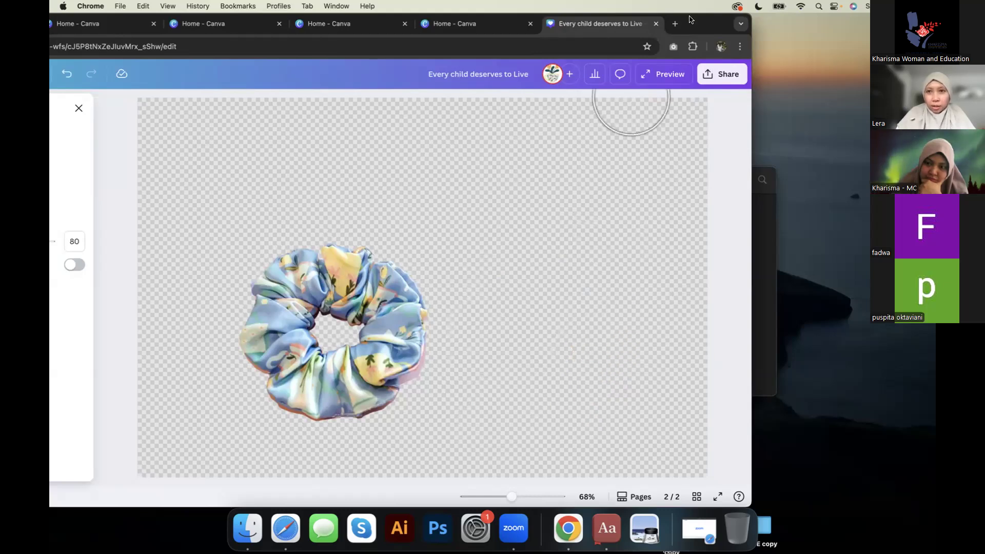
pyautogui.moveTo(697, 20); pyautogui.dragTo(820, 19)
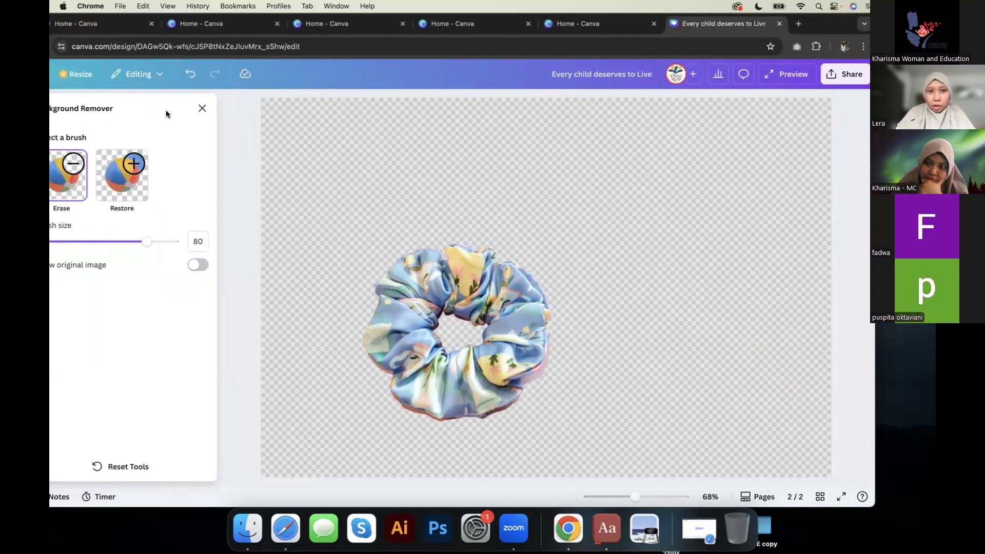
pyautogui.click(201, 110)
pyautogui.moveTo(553, 180); pyautogui.dragTo(554, 174)
pyautogui.click(607, 303)
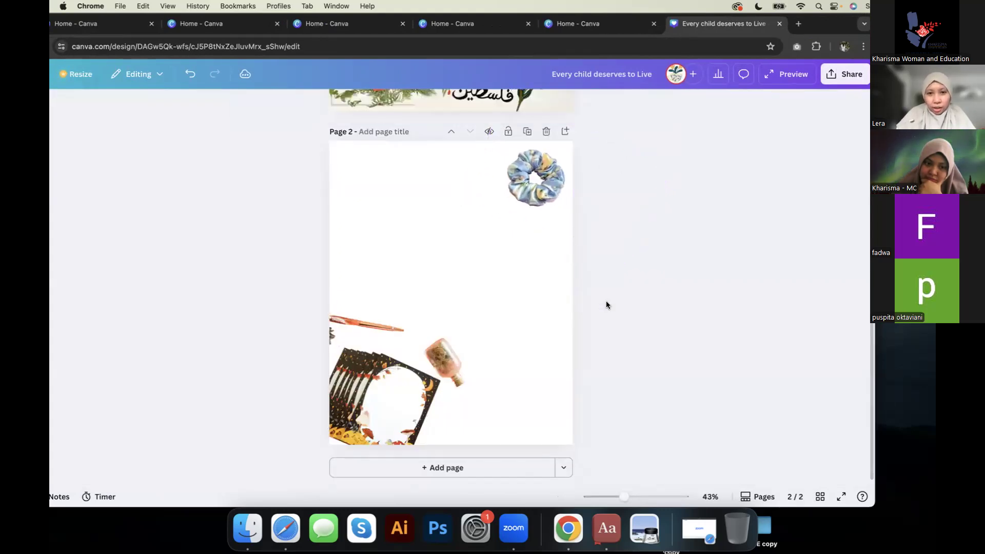
# Step: Find the uploaded photo of the illustrated tote bag on grass, add it to page 2 and remove its background
pyautogui.moveTo(807, 21); pyautogui.dragTo(858, 6)
pyautogui.click(59, 338)
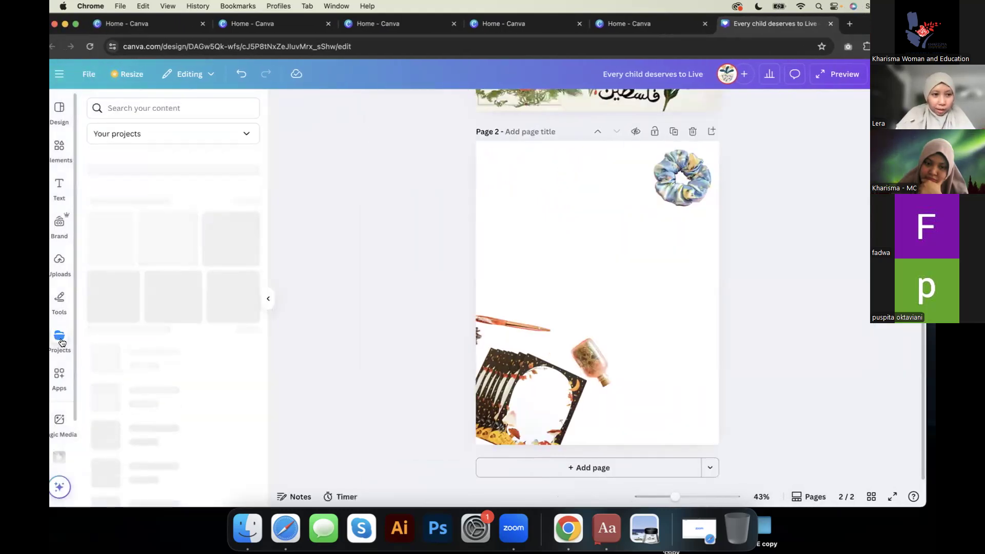
pyautogui.click(59, 303)
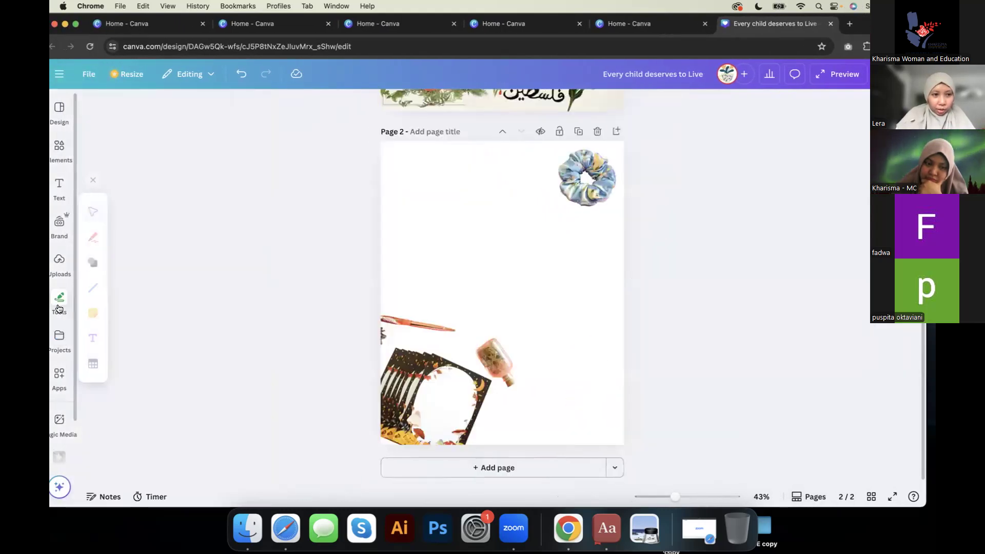
pyautogui.click(59, 265)
pyautogui.scroll(-5, 220, 373)
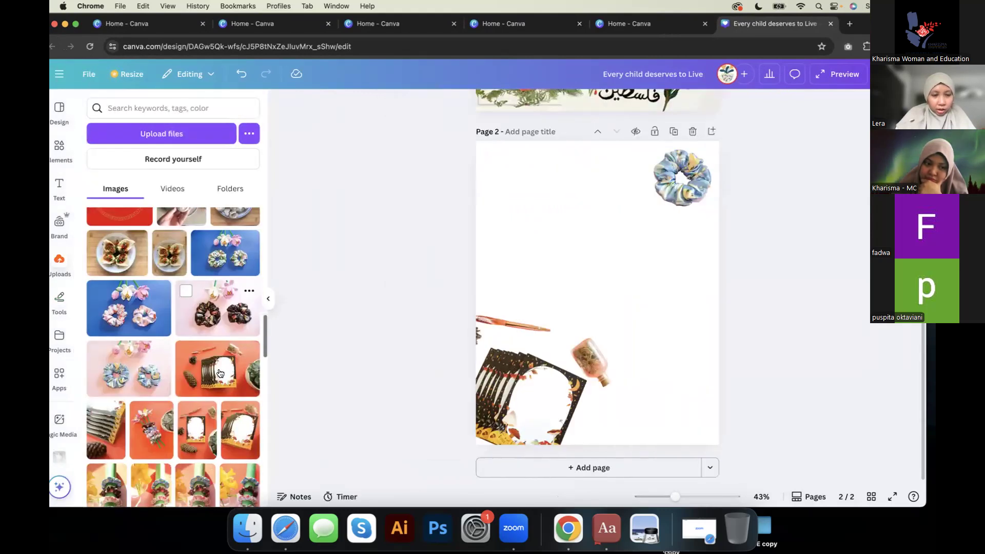
pyautogui.scroll(-4, 220, 373)
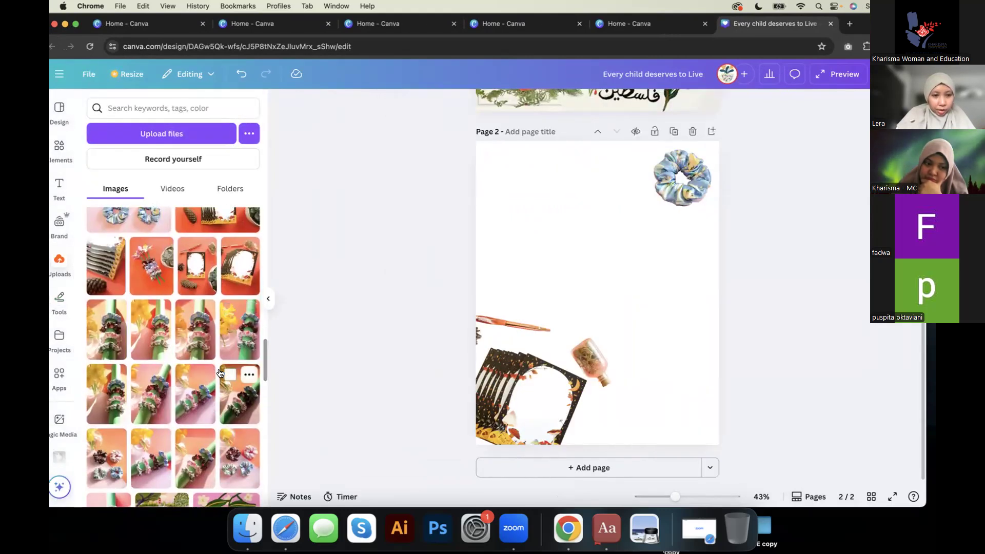
pyautogui.scroll(-10, 220, 372)
pyautogui.scroll(5, 205, 368)
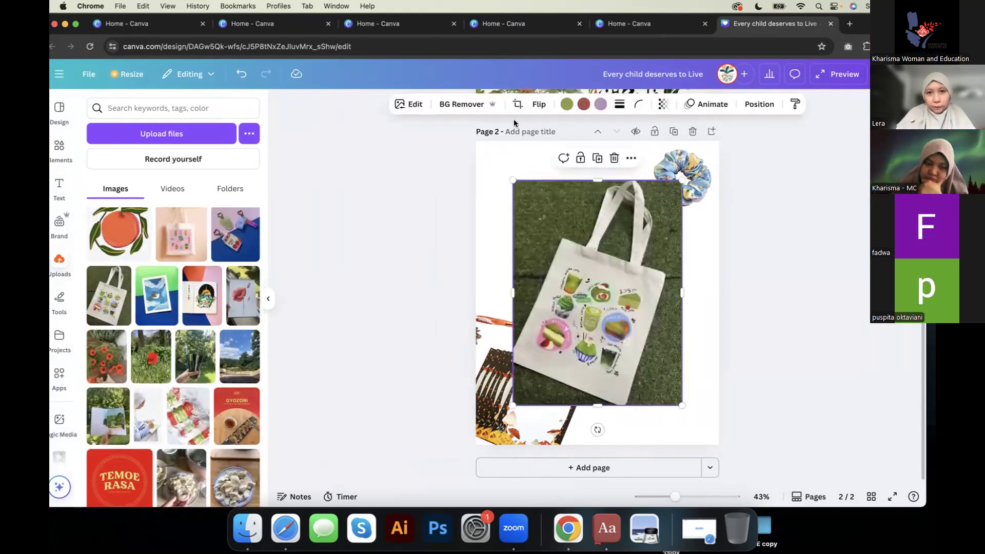
pyautogui.click(464, 104)
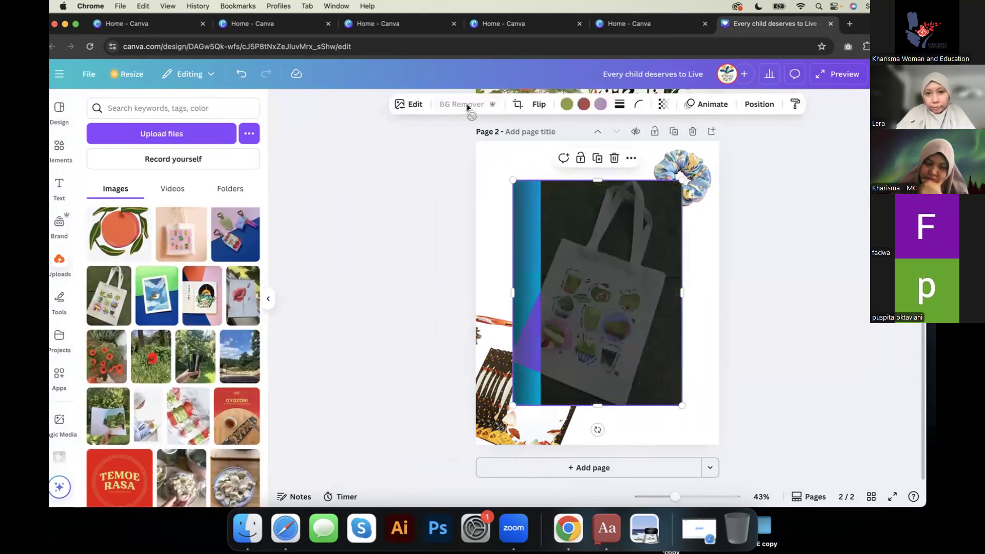
# Step: Rotate the illustrated tote bag cut-out counter-clockwise, shrink it and move it to page 2's lower-right corner
pyautogui.click(268, 303)
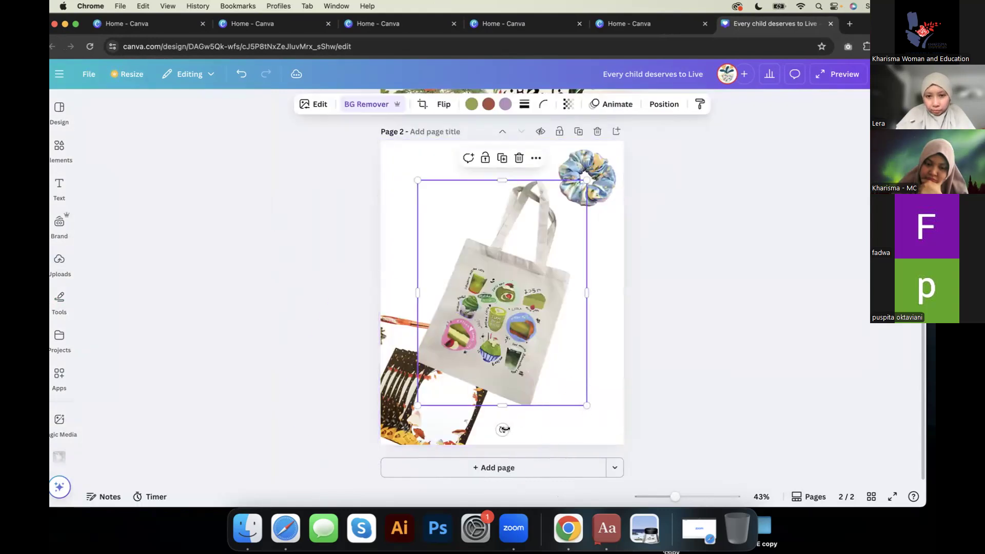
pyautogui.moveTo(502, 430); pyautogui.dragTo(578, 412)
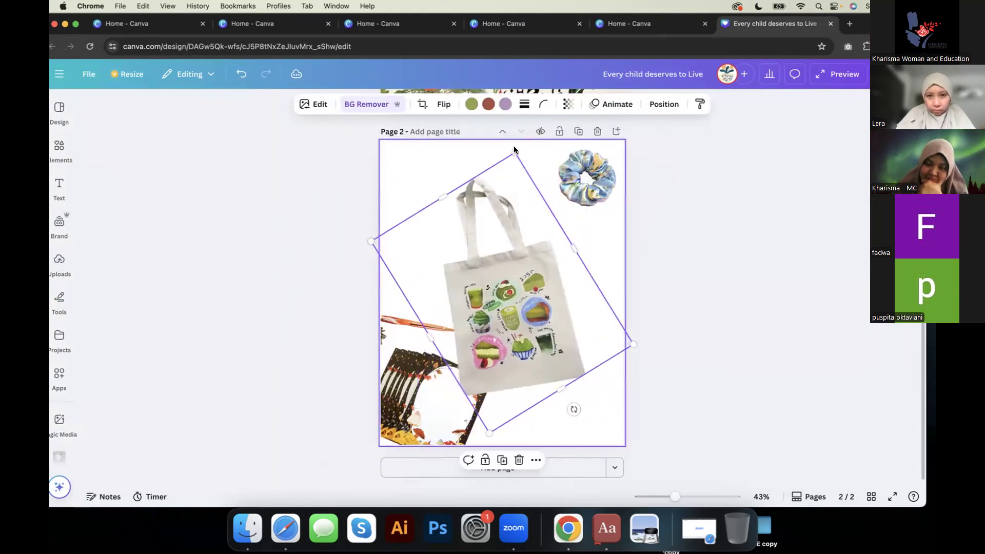
pyautogui.moveTo(514, 152); pyautogui.dragTo(504, 266)
pyautogui.moveTo(575, 380); pyautogui.dragTo(615, 405)
pyautogui.moveTo(555, 402); pyautogui.dragTo(621, 397)
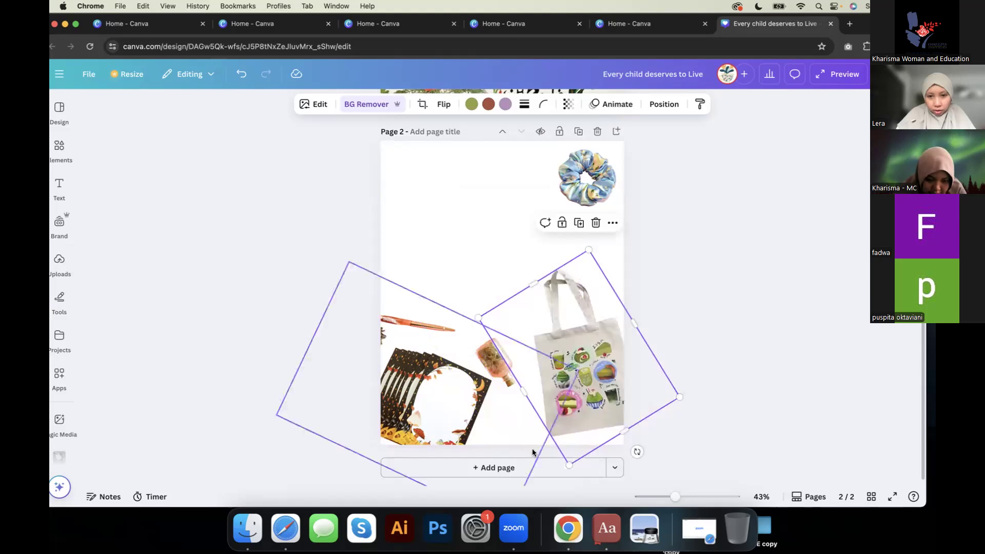
pyautogui.moveTo(553, 372); pyautogui.dragTo(544, 390)
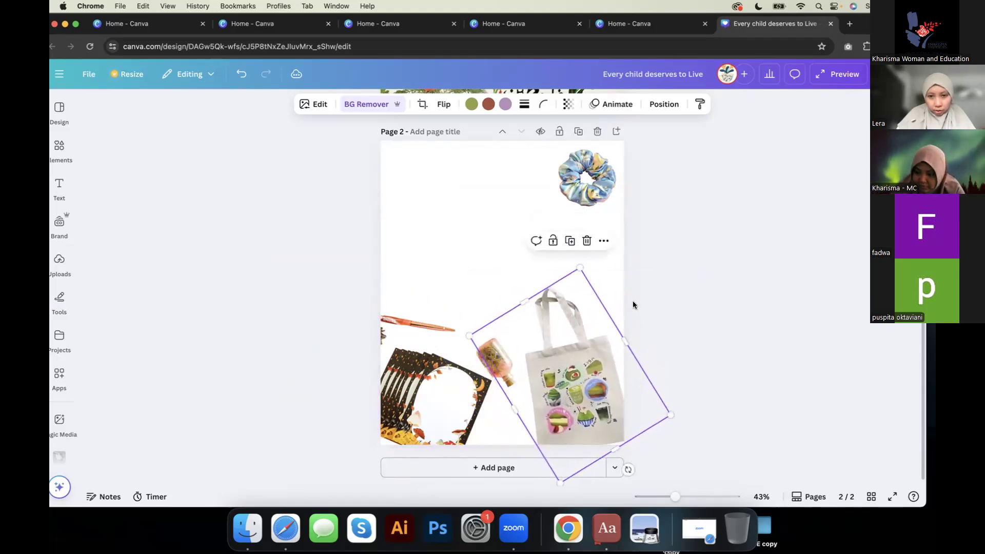
# Step: Brighten the tote bag cut-out by setting its brightness to 23
pyautogui.click(319, 104)
pyautogui.click(152, 191)
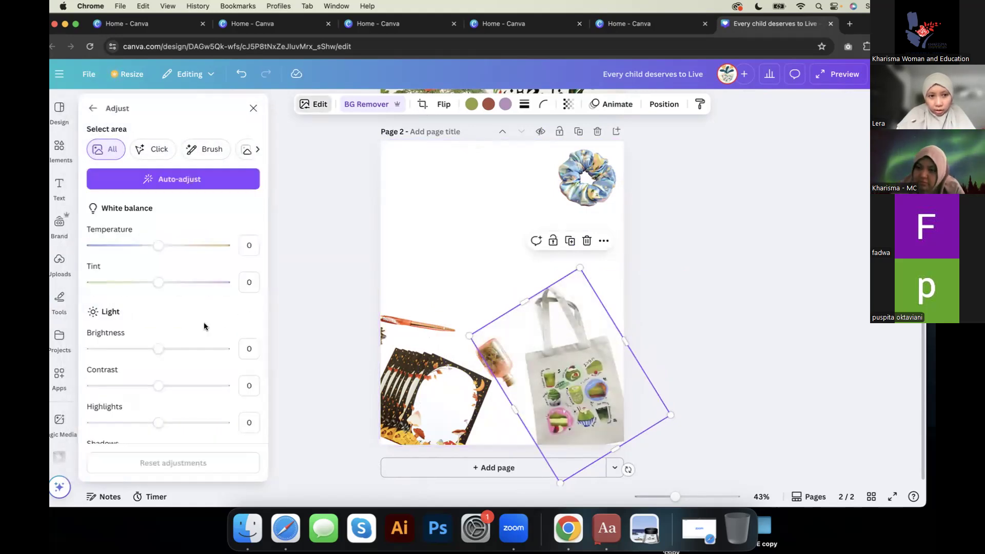
pyautogui.moveTo(161, 351); pyautogui.dragTo(173, 353)
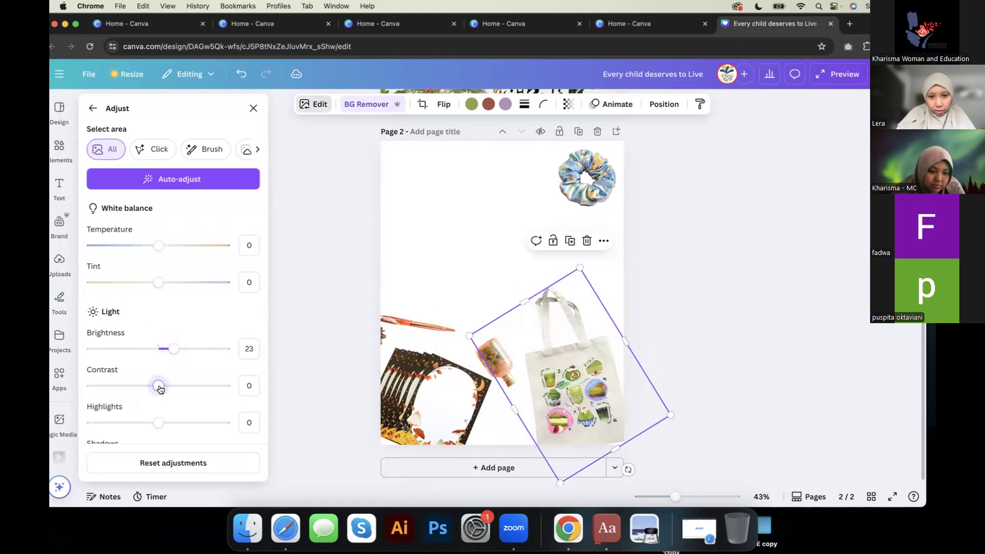
pyautogui.click(253, 108)
# Step: Erase the corked glass bottle from the autumn card cut-out using the Background Remover's Erase brush at size 80
pyautogui.click(436, 387)
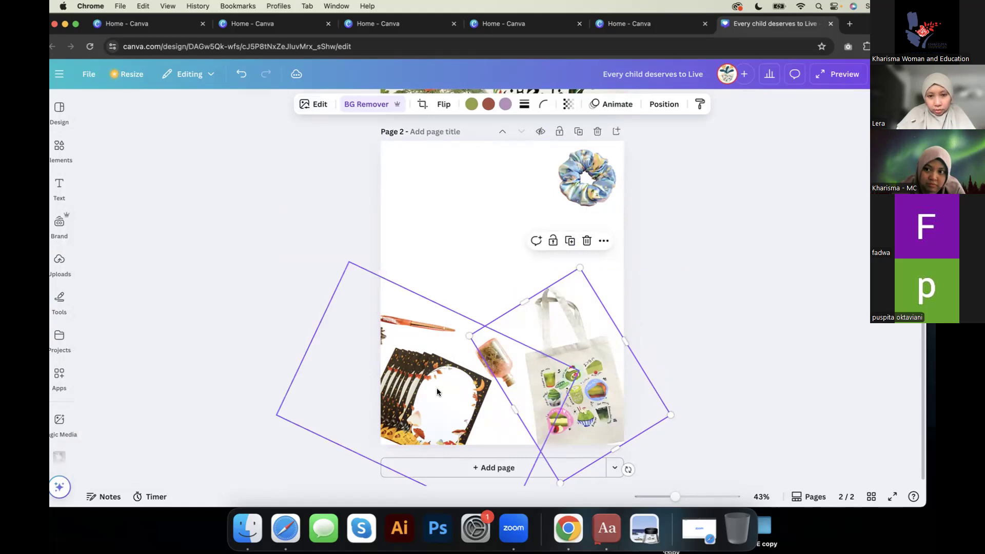
pyautogui.click(383, 104)
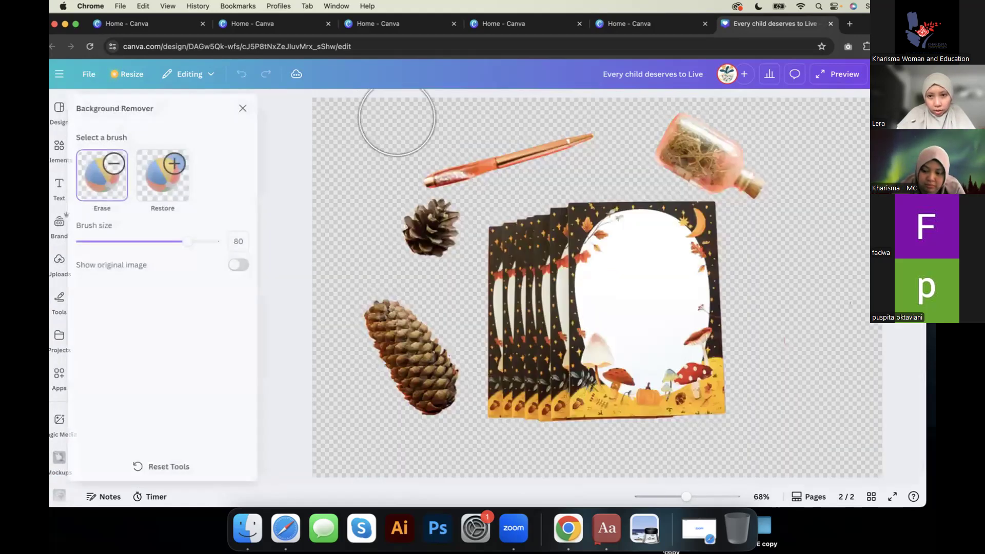
pyautogui.moveTo(747, 157)
pyautogui.mouseDown()
pyautogui.moveTo(703, 143)
pyautogui.moveTo(741, 158)
pyautogui.moveTo(756, 179)
pyautogui.moveTo(657, 144)
pyautogui.mouseUp()
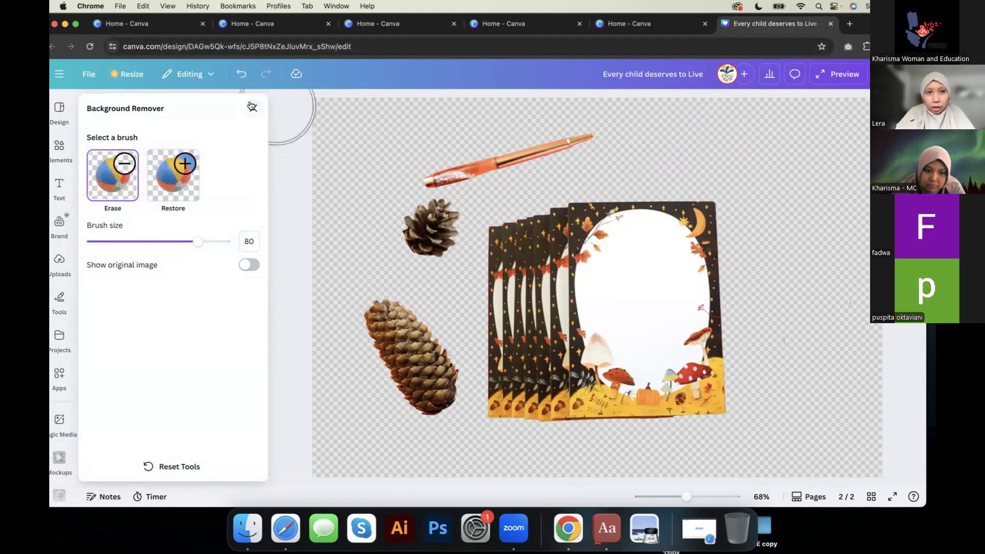
pyautogui.click(254, 108)
# Step: Tilt the tote bag cut-out slightly further counter-clockwise and nudge it within page 2's lower-right corner
pyautogui.click(552, 308)
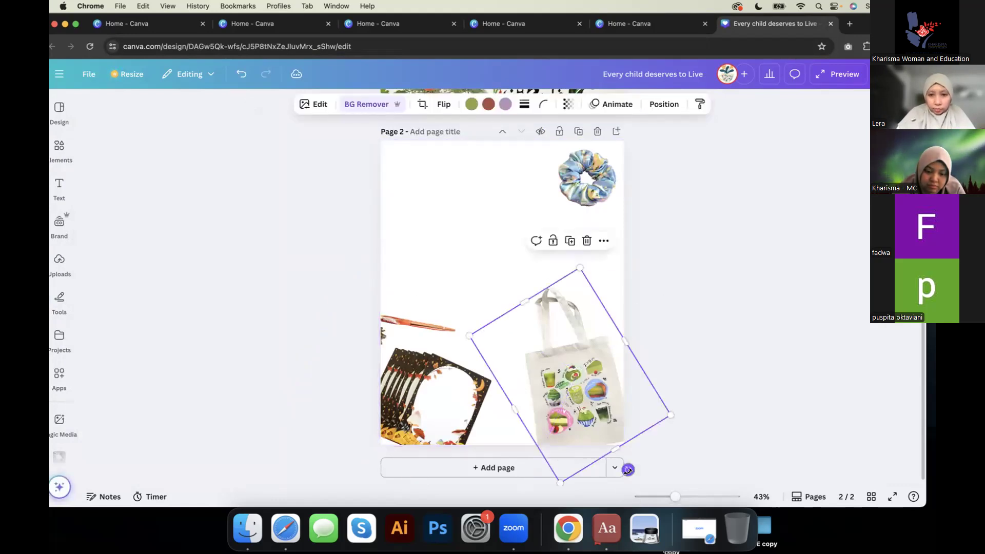
pyautogui.moveTo(629, 469); pyautogui.dragTo(636, 466)
pyautogui.moveTo(608, 364); pyautogui.dragTo(609, 368)
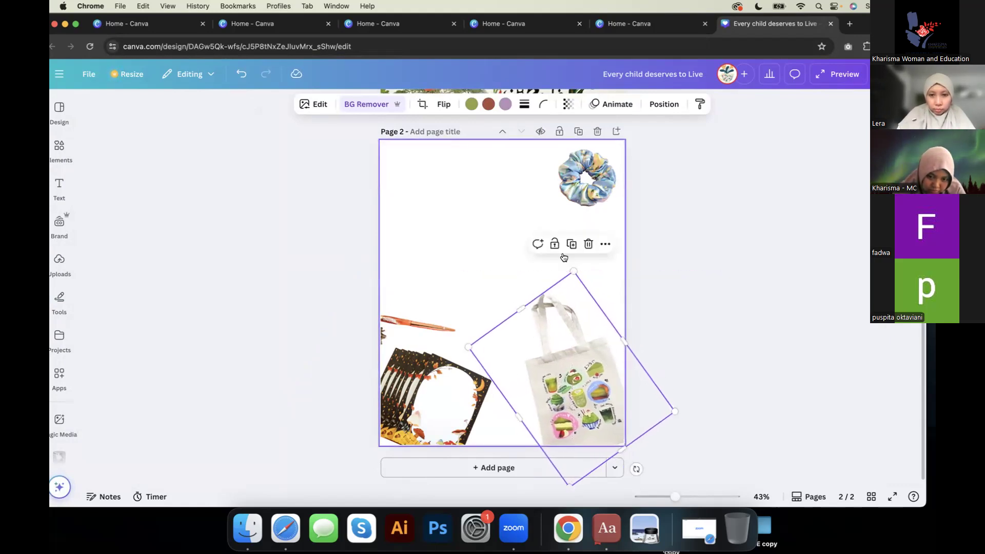
# Step: Add the uploaded photo of the keychains on the pink and blue background to page 2 and remove its background
pyautogui.click(57, 272)
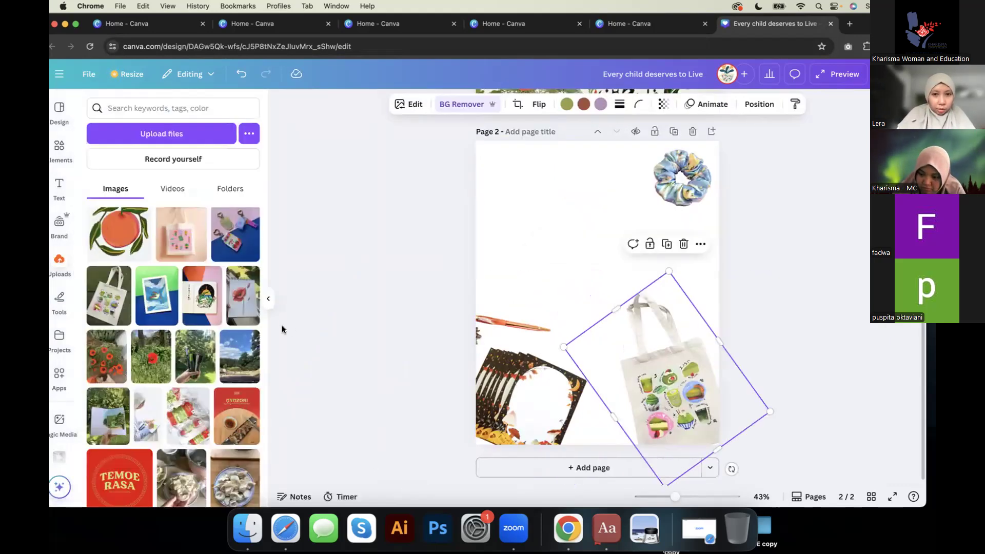
pyautogui.scroll(-1, 199, 326)
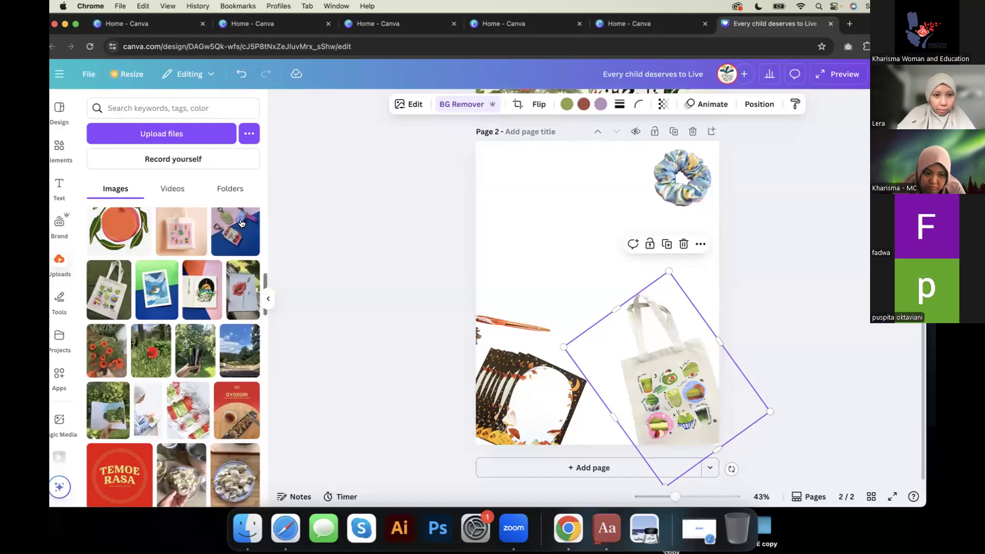
pyautogui.click(236, 231)
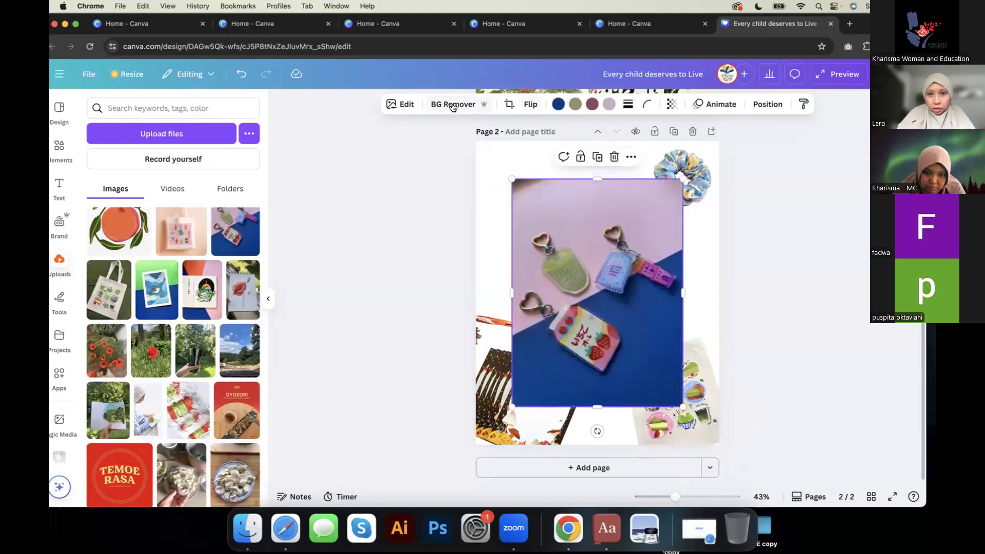
pyautogui.click(452, 105)
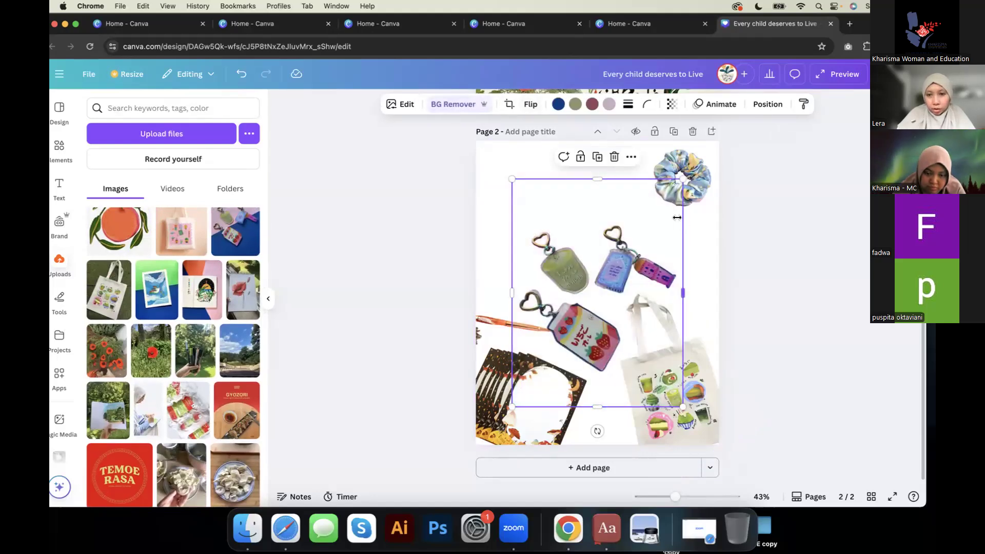
# Step: Adjust the keychain image's light: brightness 18, contrast 16, highlights 13, shadows 16, whites 11 and blacks -9
pyautogui.click(405, 100)
pyautogui.click(147, 194)
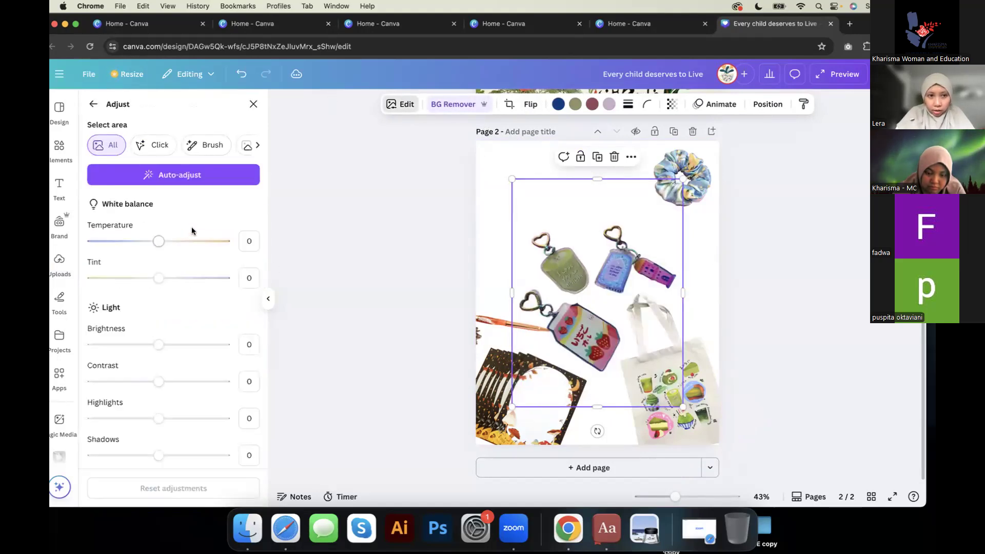
pyautogui.moveTo(159, 350); pyautogui.dragTo(170, 351)
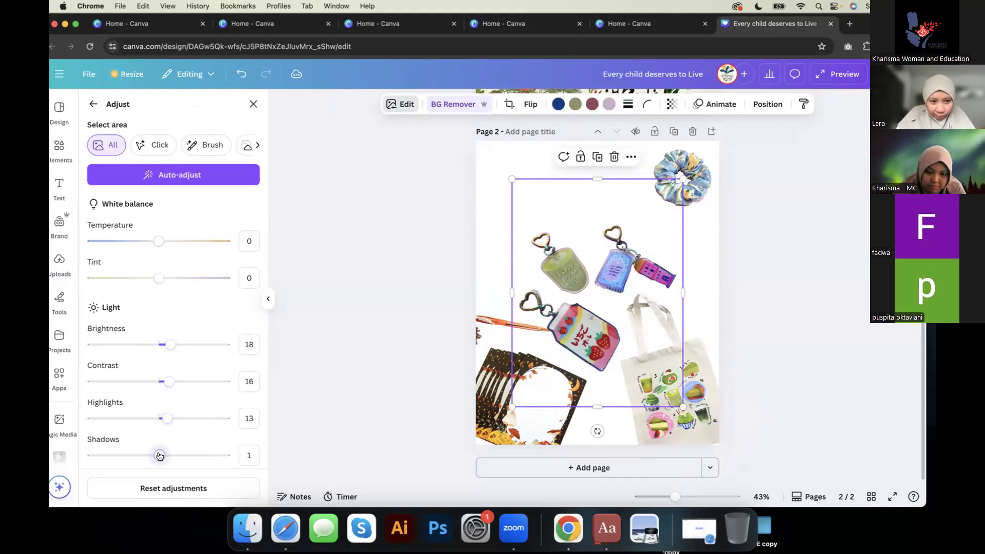
pyautogui.scroll(-4, 168, 455)
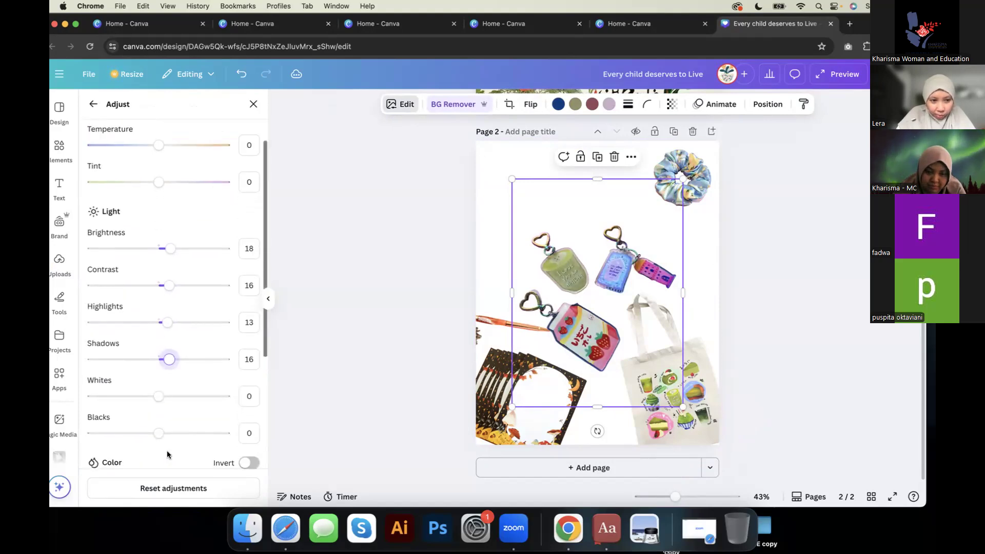
pyautogui.click(157, 396)
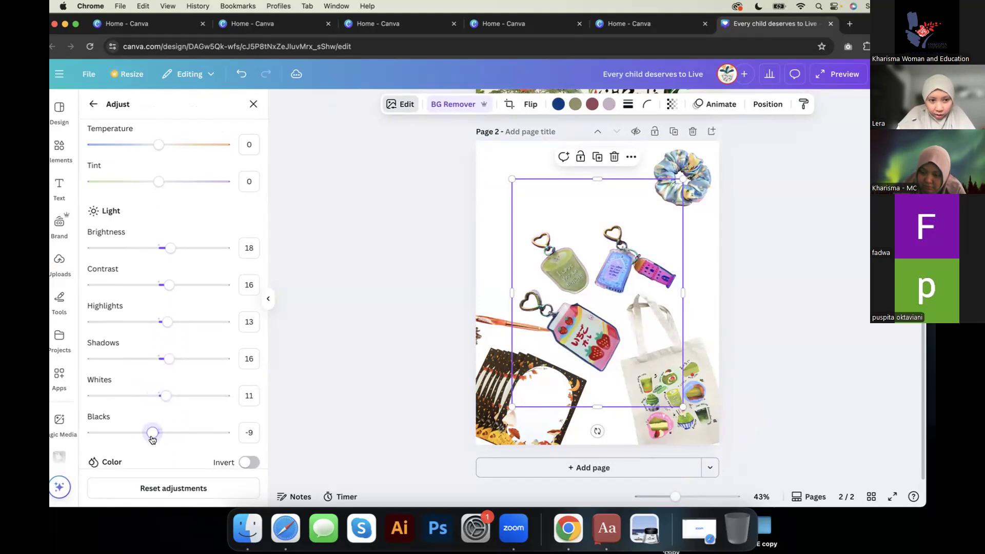
pyautogui.scroll(-4, 173, 248)
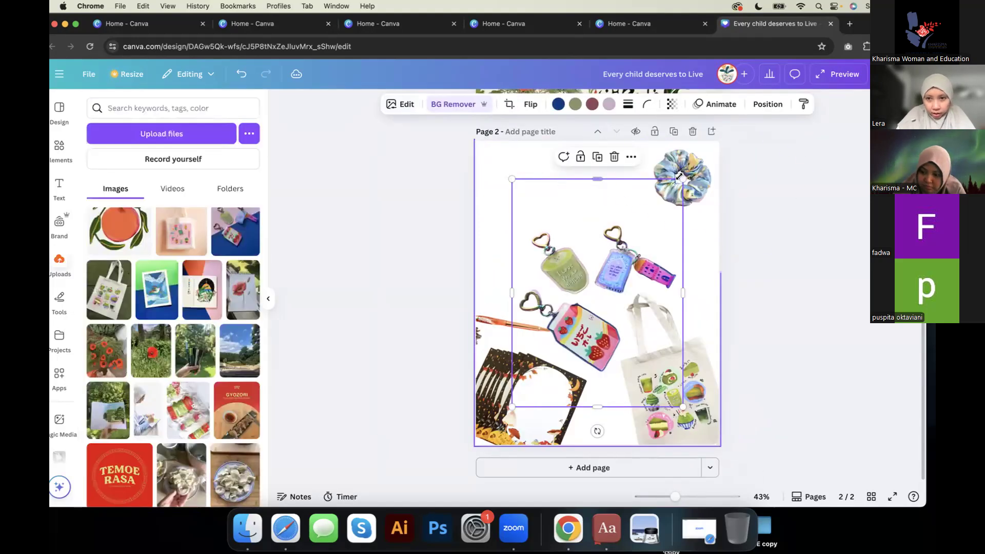
# Step: Shrink the keychain cut-out, rotate it clockwise to a slight tilt and place it in page 2's upper-left corner
pyautogui.moveTo(682, 179); pyautogui.dragTo(633, 221)
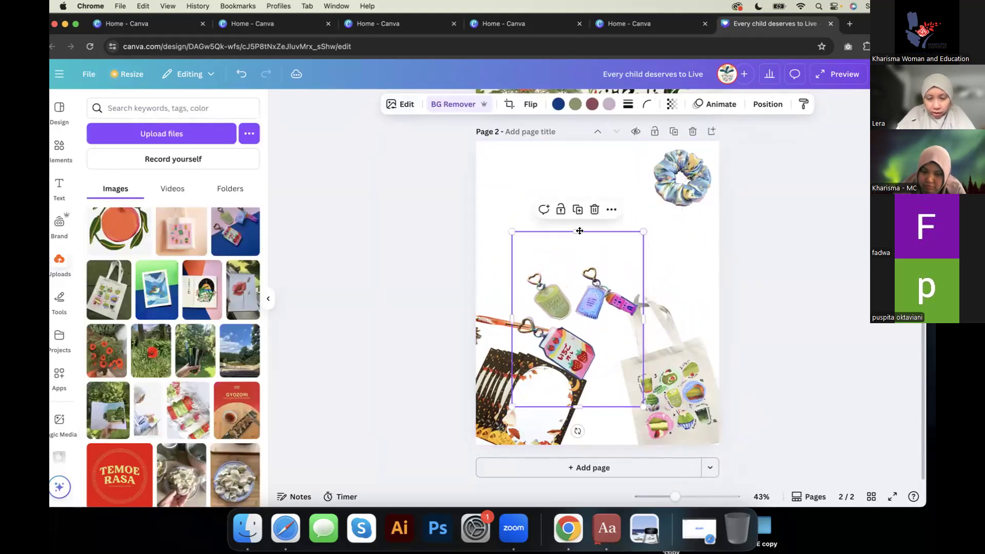
pyautogui.moveTo(583, 244); pyautogui.dragTo(555, 167)
pyautogui.moveTo(641, 236); pyautogui.dragTo(572, 336)
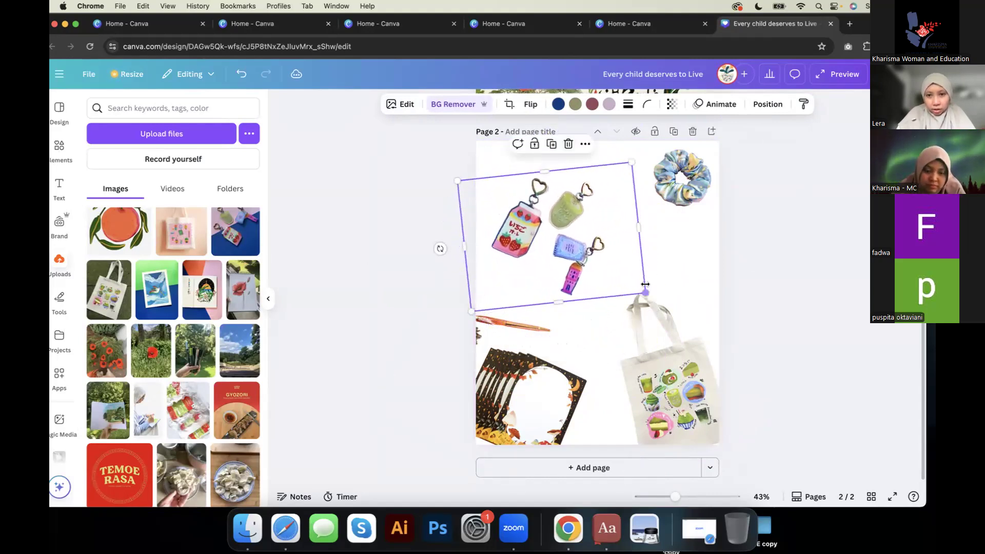
pyautogui.moveTo(645, 293); pyautogui.dragTo(613, 274)
pyautogui.moveTo(555, 227); pyautogui.dragTo(542, 201)
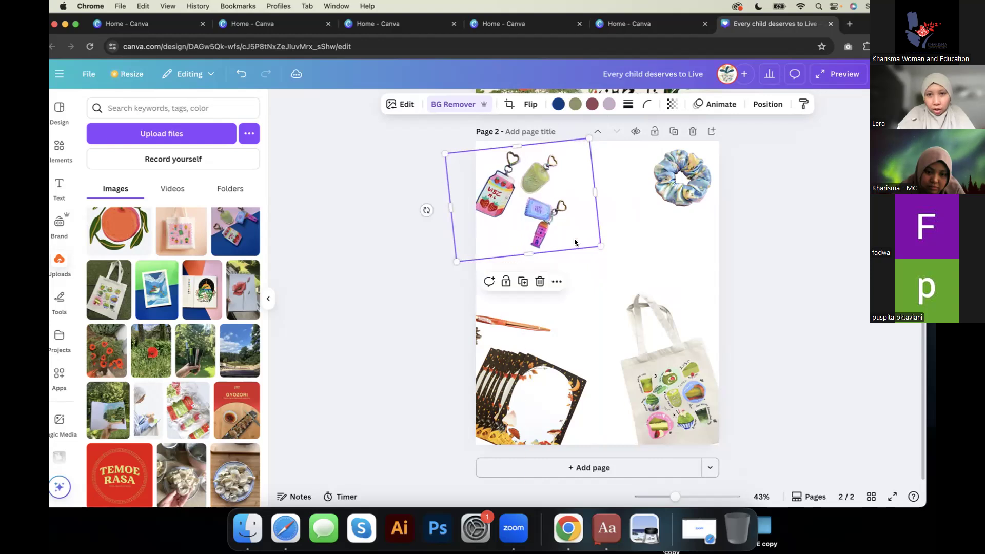
pyautogui.moveTo(426, 210); pyautogui.dragTo(458, 219)
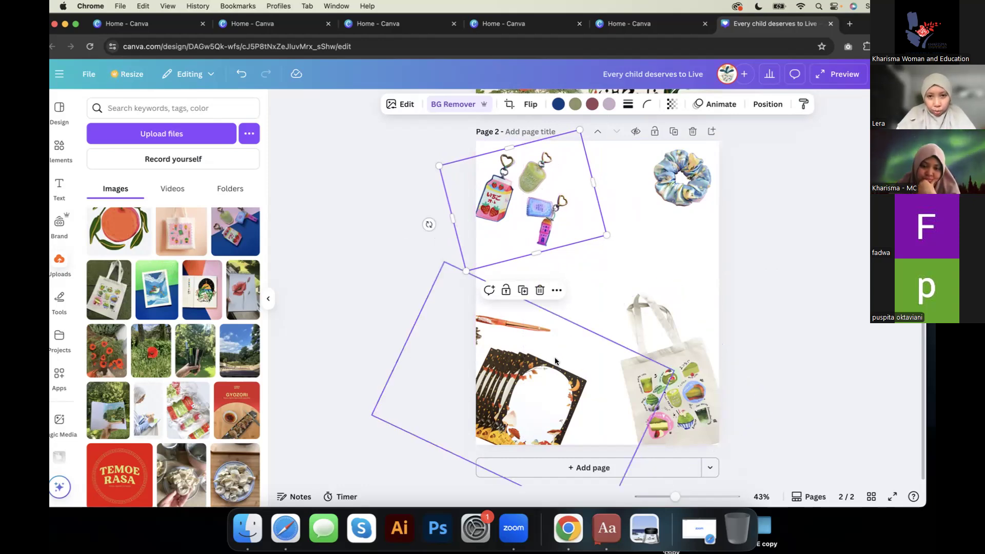
# Step: Move the autumn card cut-out slightly up and to the left in page 2's lower-left corner
pyautogui.click(560, 391)
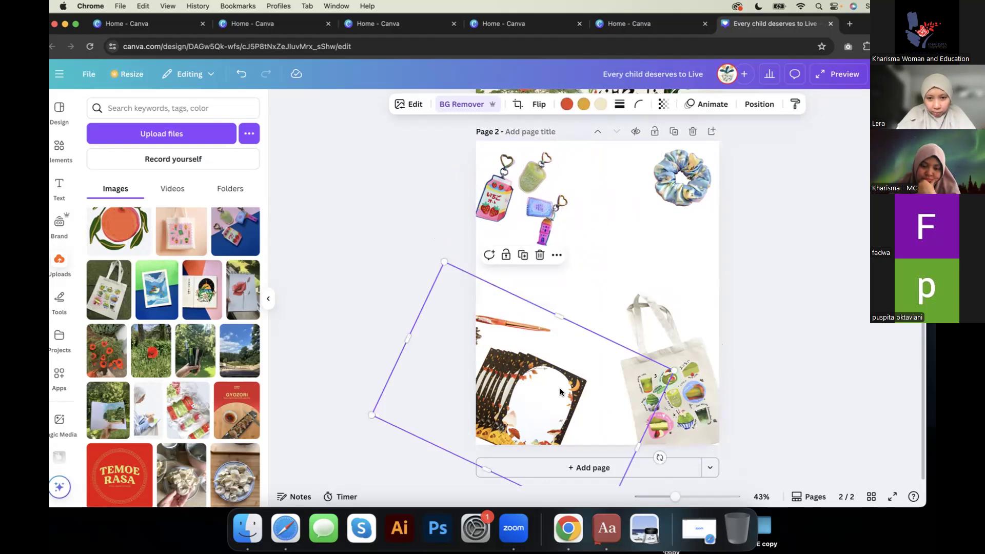
pyautogui.moveTo(560, 392); pyautogui.dragTo(555, 378)
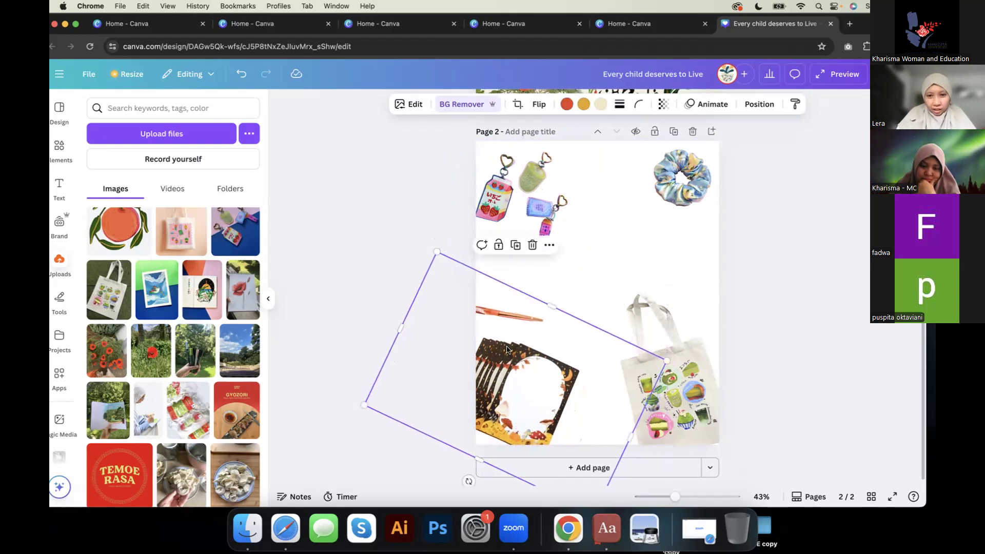
# Step: Find the uploaded photo of the tote bag hanging on wooden pegs, add it to page 2 and remove its background
pyautogui.scroll(-20, 135, 446)
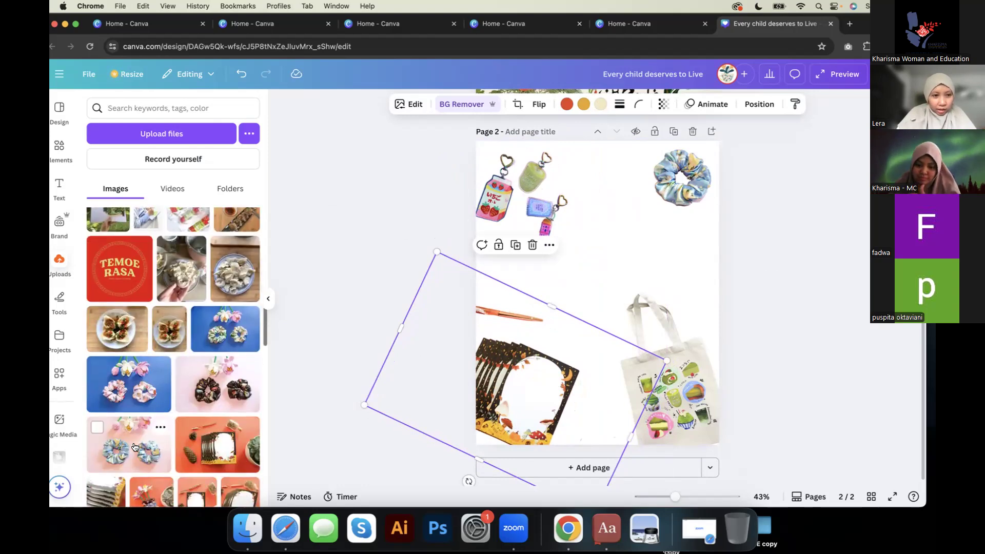
pyautogui.scroll(-15, 135, 447)
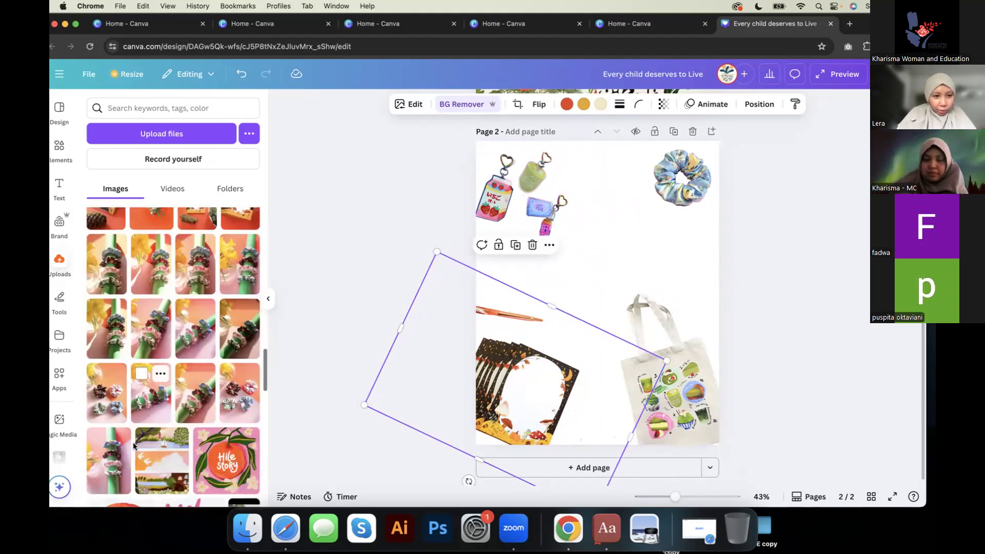
pyautogui.scroll(-15, 134, 447)
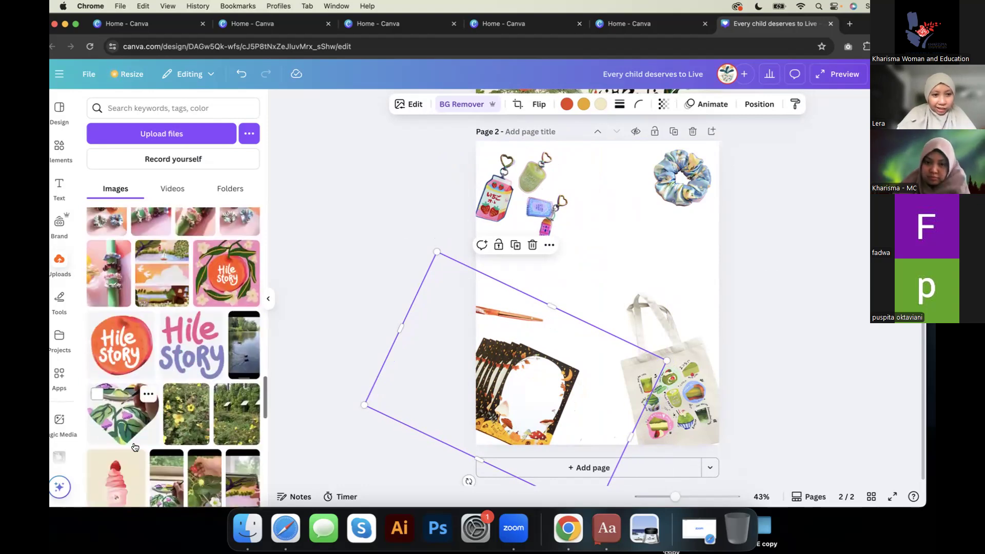
pyautogui.scroll(20, 135, 447)
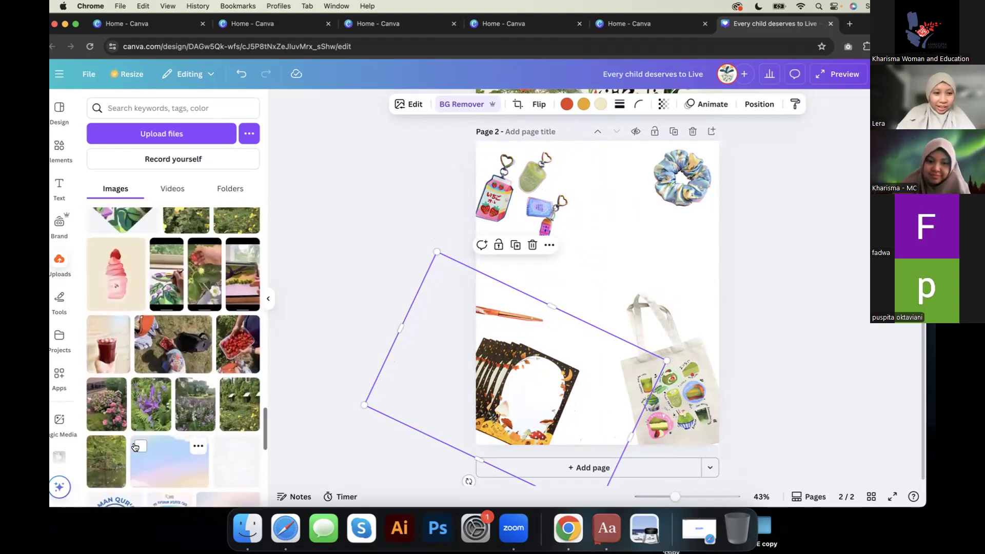
pyautogui.scroll(15, 135, 447)
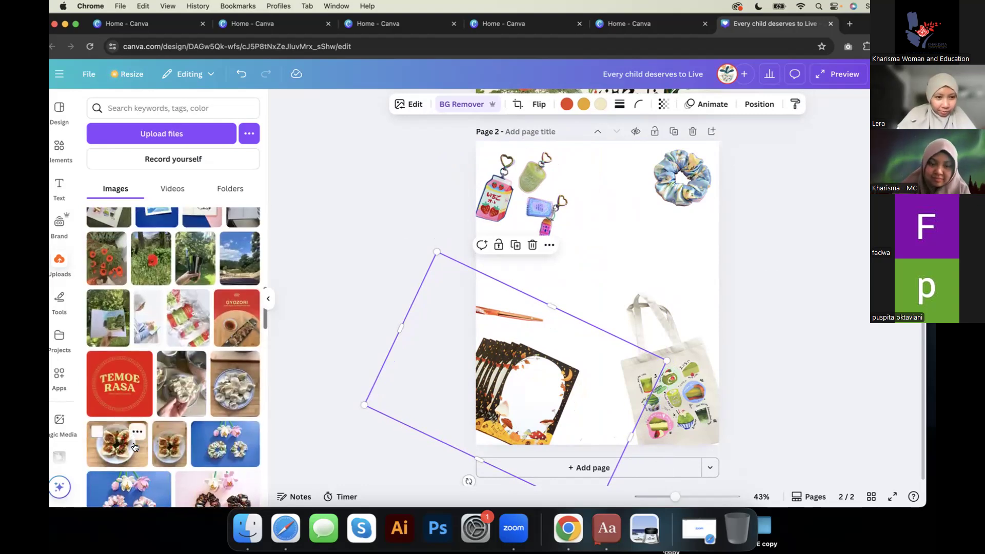
pyautogui.scroll(10, 134, 447)
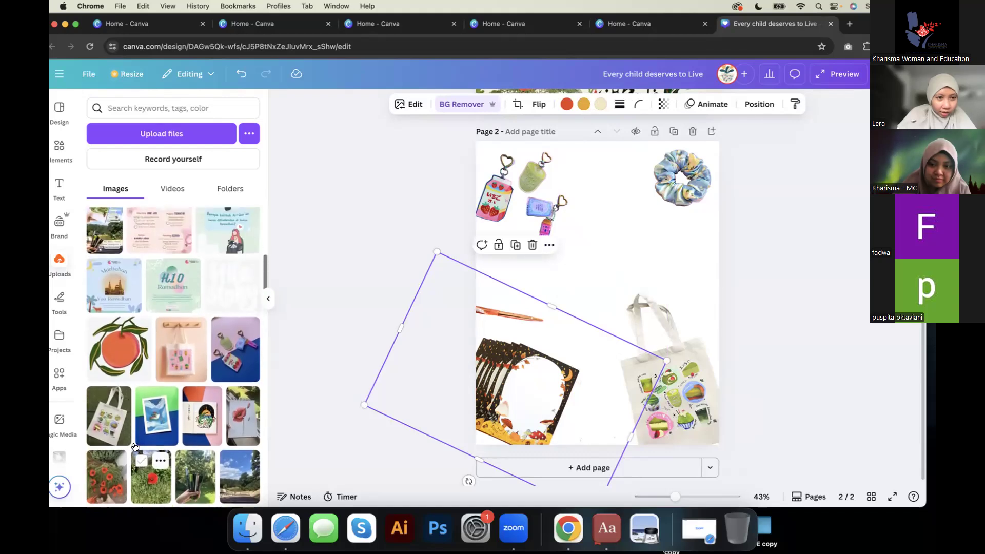
pyautogui.click(180, 369)
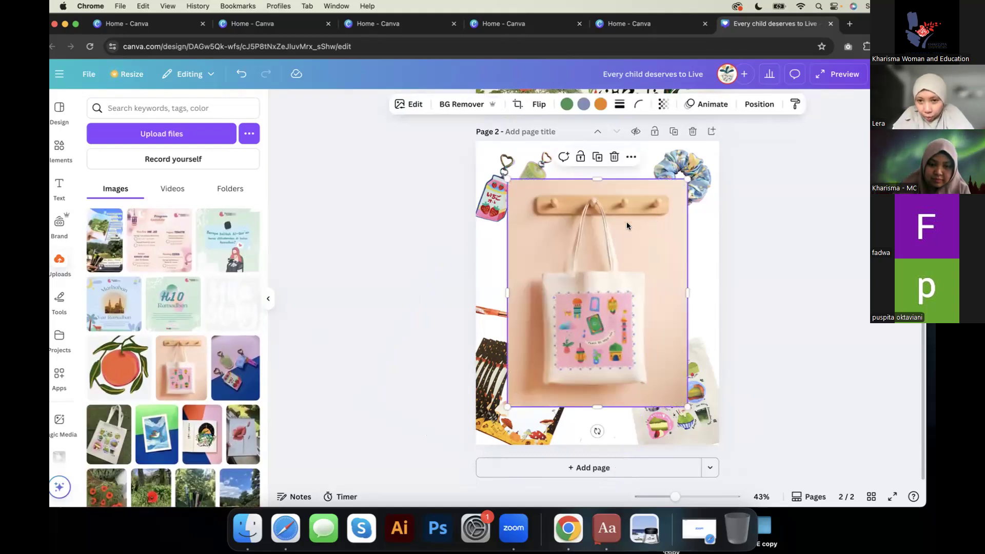
pyautogui.click(461, 106)
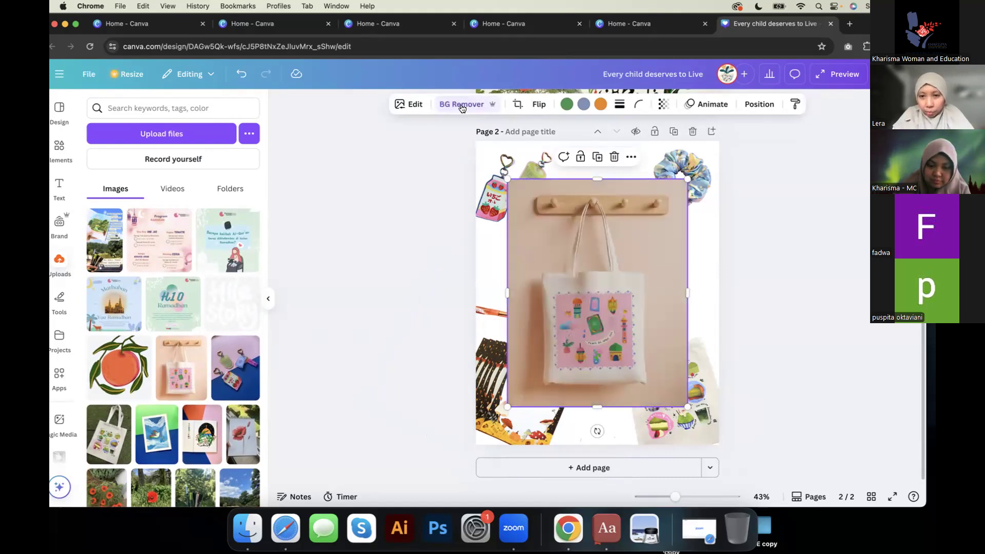
# Step: Shrink the hanging tote bag cut-out and place it at the top of page 2 between the keychains and the scrunchie
pyautogui.moveTo(687, 179); pyautogui.dragTo(624, 258)
pyautogui.moveTo(593, 299); pyautogui.dragTo(634, 179)
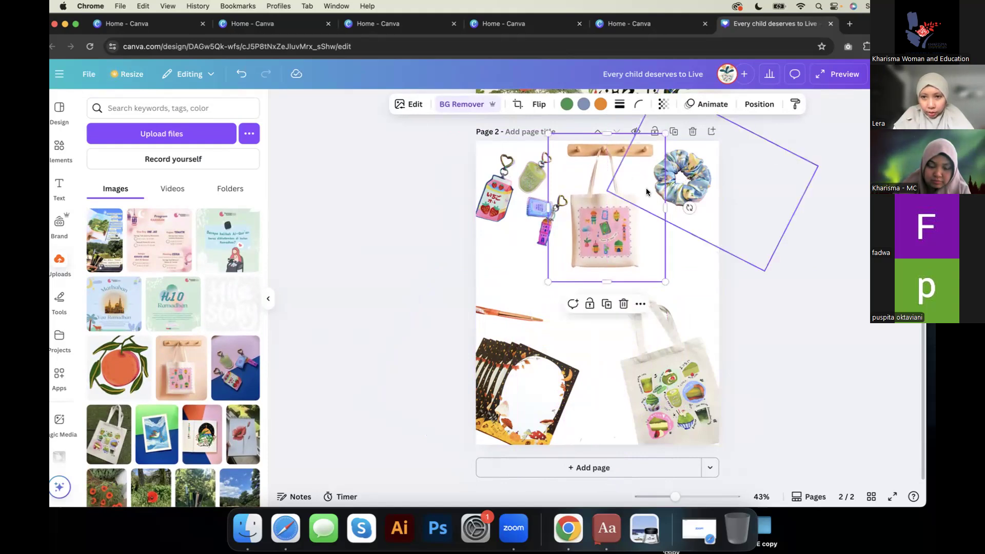
# Step: Shrink both tote bag cut-outs on page 2 and nudge the autumn card cut-out slightly up and to the left
pyautogui.moveTo(598, 228); pyautogui.dragTo(601, 245)
pyautogui.moveTo(551, 274); pyautogui.dragTo(589, 221)
pyautogui.moveTo(539, 382); pyautogui.dragTo(535, 367)
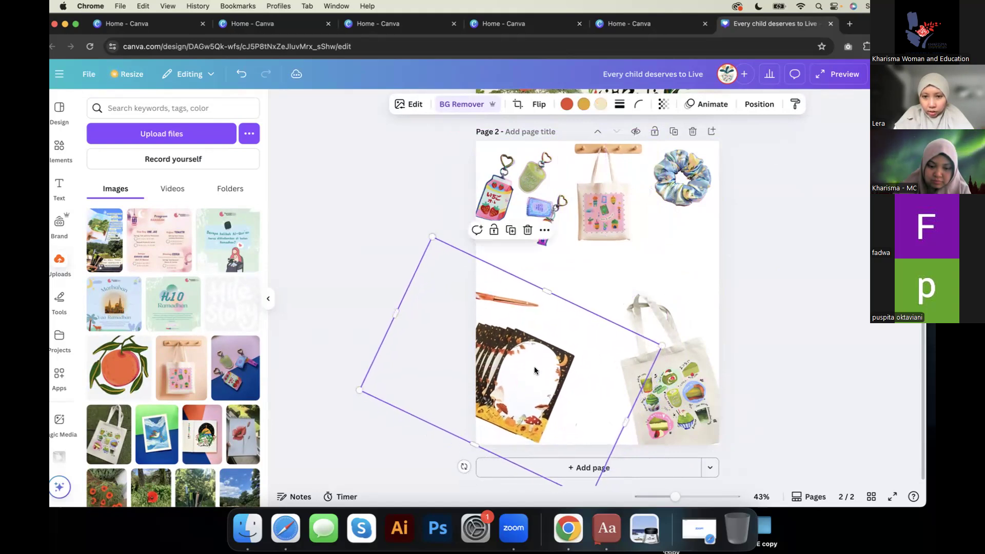
pyautogui.click(690, 370)
pyautogui.moveTo(669, 271); pyautogui.dragTo(669, 283)
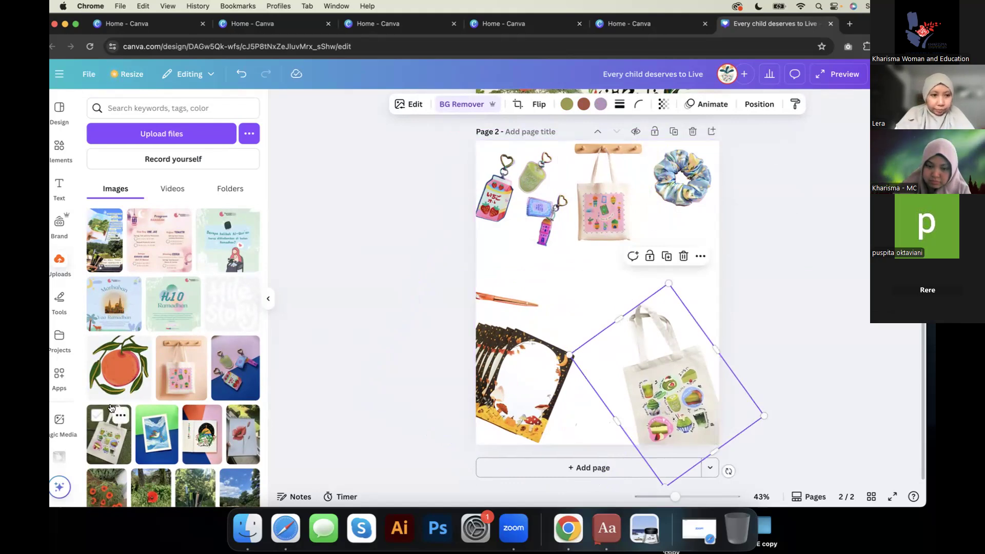
# Step: Find the uploaded photo of the pink patterned scrunchies on blue, add it to page 2 and remove its background
pyautogui.scroll(-5, 154, 400)
pyautogui.scroll(4, 169, 406)
pyautogui.scroll(-10, 200, 451)
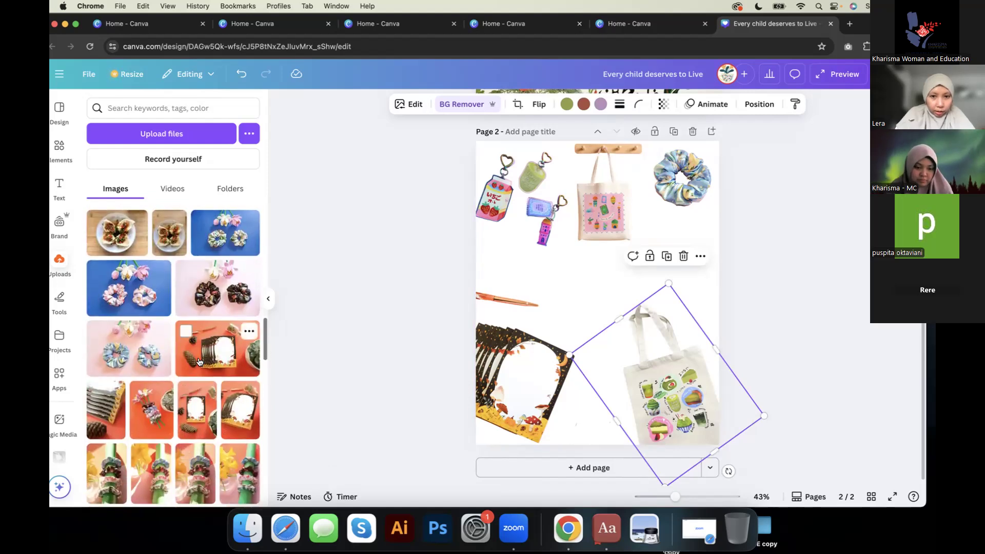
pyautogui.click(136, 299)
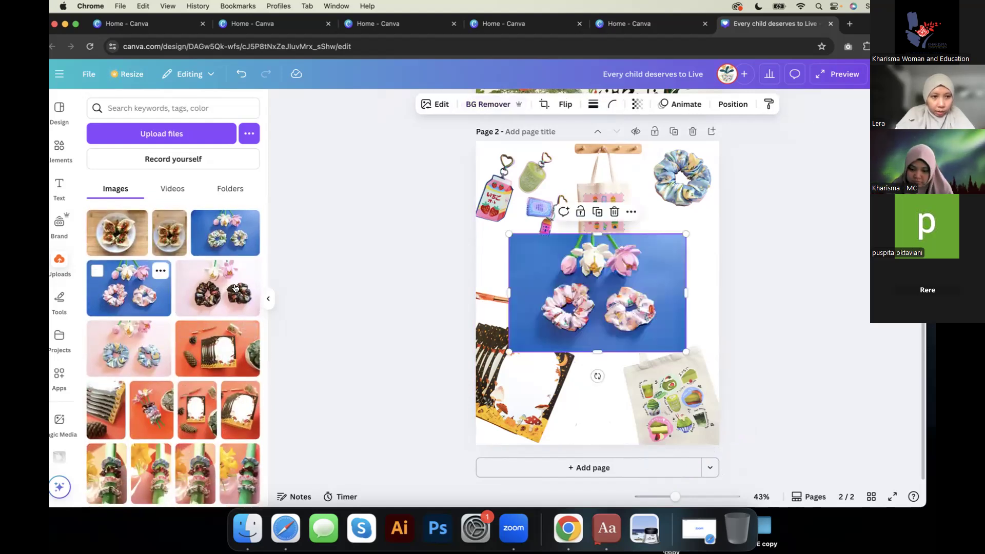
pyautogui.click(442, 107)
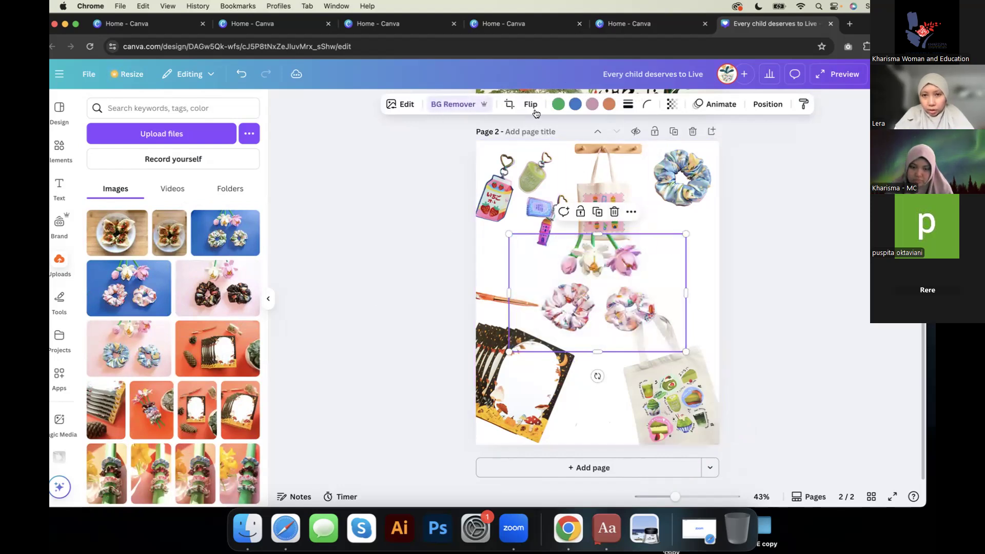
# Step: Erase the flowers and right-hand scrunchie from the pink scrunchie cut-out and place the remaining one below the blue scrunchie
pyautogui.click(441, 107)
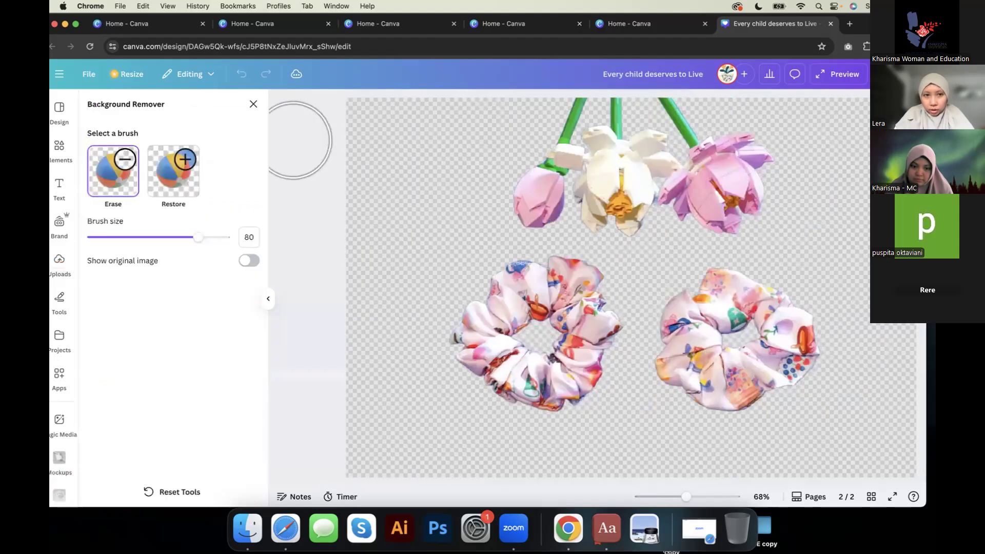
pyautogui.moveTo(533, 181)
pyautogui.mouseDown()
pyautogui.moveTo(500, 191)
pyautogui.moveTo(623, 177)
pyautogui.moveTo(655, 195)
pyautogui.moveTo(575, 215)
pyautogui.moveTo(560, 205)
pyautogui.moveTo(770, 184)
pyautogui.moveTo(754, 204)
pyautogui.moveTo(697, 219)
pyautogui.moveTo(683, 210)
pyautogui.moveTo(717, 119)
pyautogui.moveTo(738, 99)
pyautogui.moveTo(629, 107)
pyautogui.moveTo(534, 134)
pyautogui.moveTo(639, 143)
pyautogui.moveTo(717, 230)
pyautogui.moveTo(617, 435)
pyautogui.moveTo(731, 317)
pyautogui.moveTo(770, 297)
pyautogui.moveTo(752, 362)
pyautogui.moveTo(698, 400)
pyautogui.mouseUp()
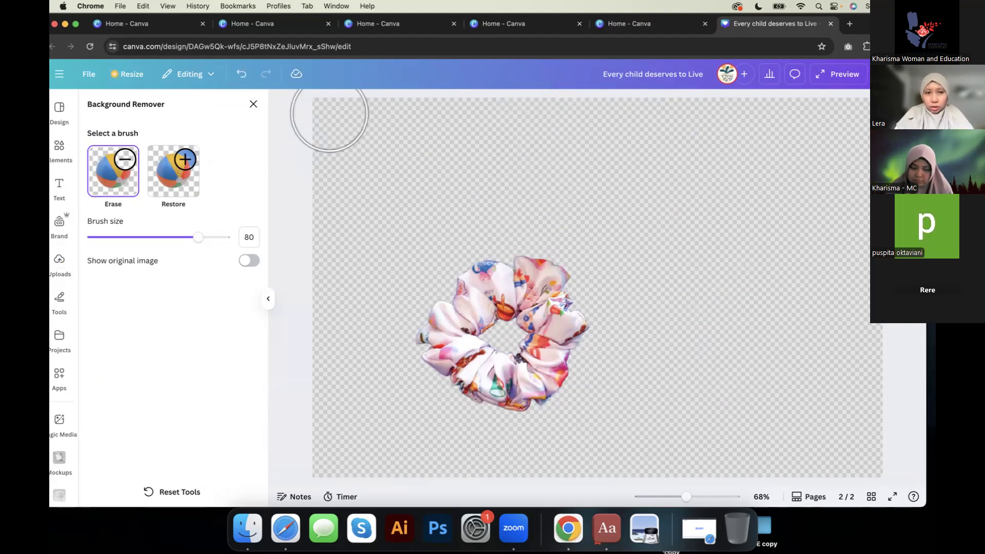
pyautogui.click(252, 105)
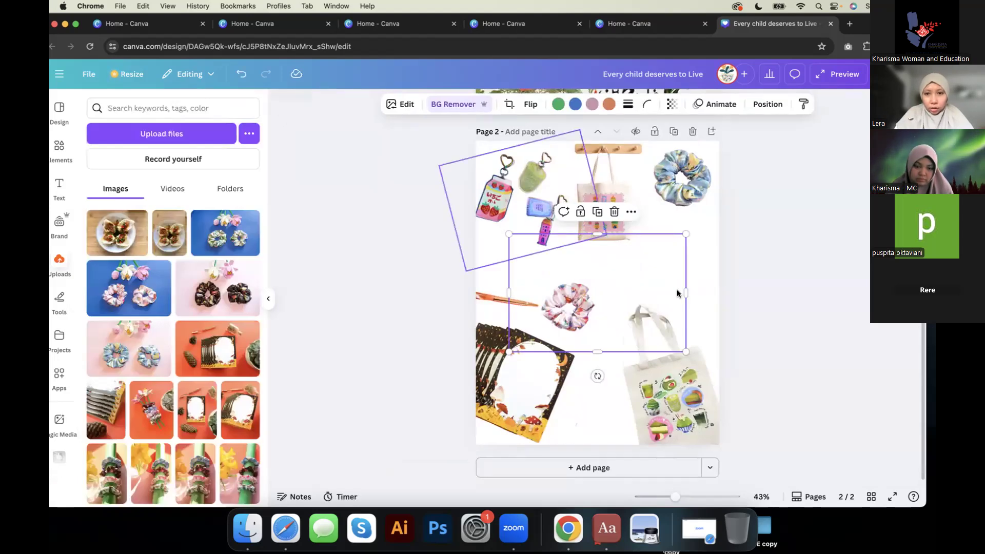
pyautogui.moveTo(587, 308); pyautogui.dragTo(699, 248)
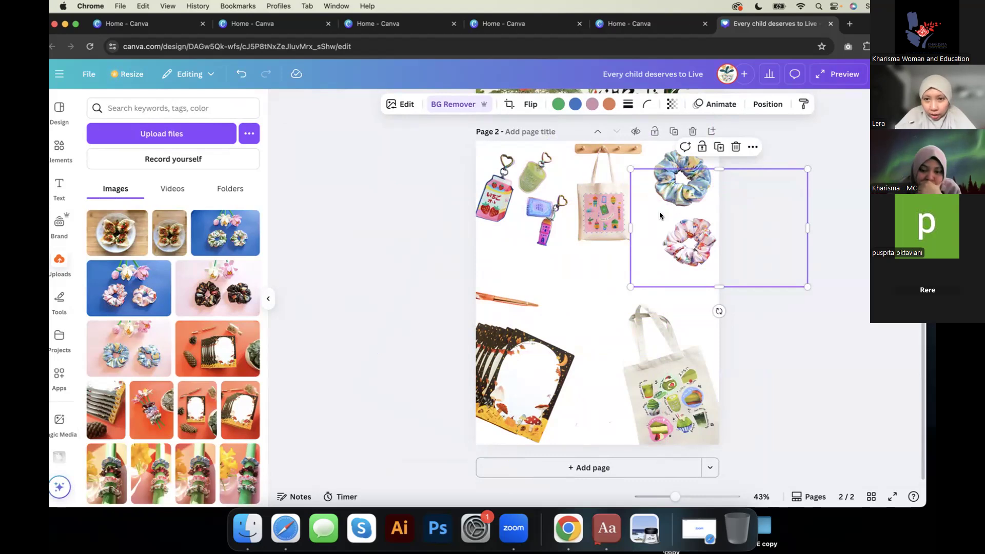
# Step: Add the uploaded photo of the black patterned scrunchies to page 2 and remove its background
pyautogui.click(217, 293)
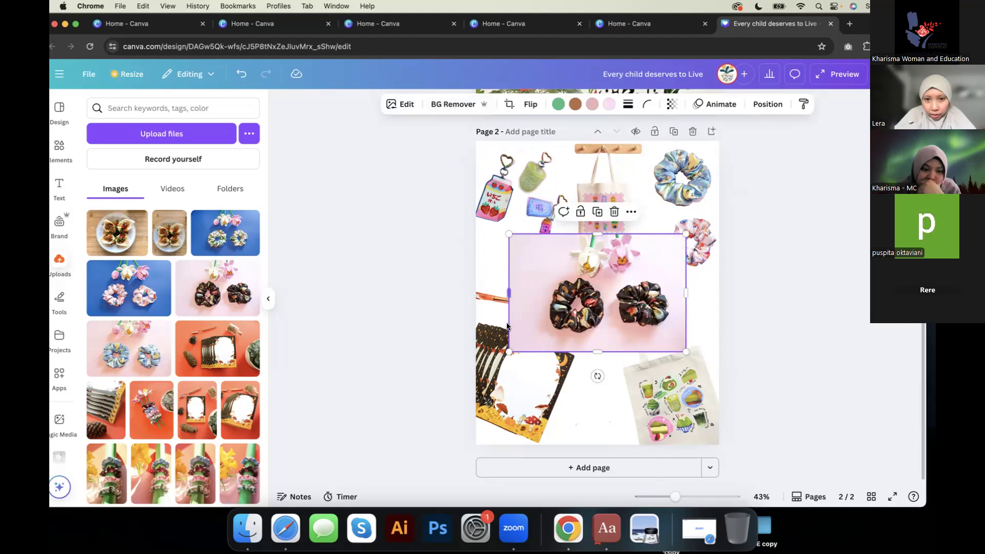
pyautogui.click(455, 105)
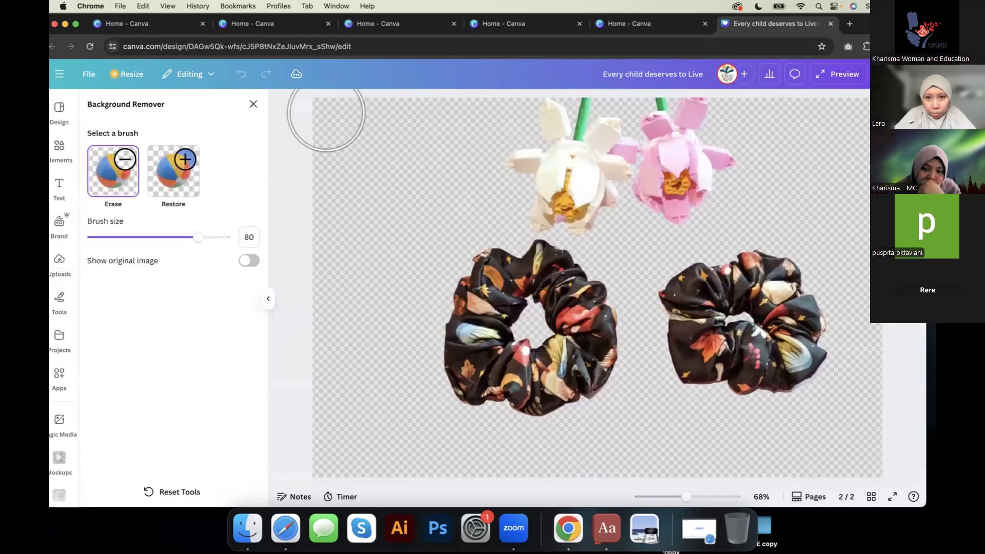
# Step: Erase the flowers and right-hand scrunchie from the black scrunchie cut-out and place the remaining one at the lower tote bag's handles
pyautogui.moveTo(593, 150)
pyautogui.mouseDown()
pyautogui.moveTo(534, 187)
pyautogui.moveTo(579, 184)
pyautogui.moveTo(607, 203)
pyautogui.moveTo(719, 171)
pyautogui.moveTo(664, 200)
pyautogui.moveTo(573, 92)
pyautogui.moveTo(484, 135)
pyautogui.moveTo(657, 159)
pyautogui.moveTo(668, 286)
pyautogui.moveTo(747, 380)
pyautogui.moveTo(818, 352)
pyautogui.moveTo(781, 278)
pyautogui.moveTo(731, 298)
pyautogui.moveTo(708, 276)
pyautogui.moveTo(790, 362)
pyautogui.moveTo(805, 403)
pyautogui.mouseUp()
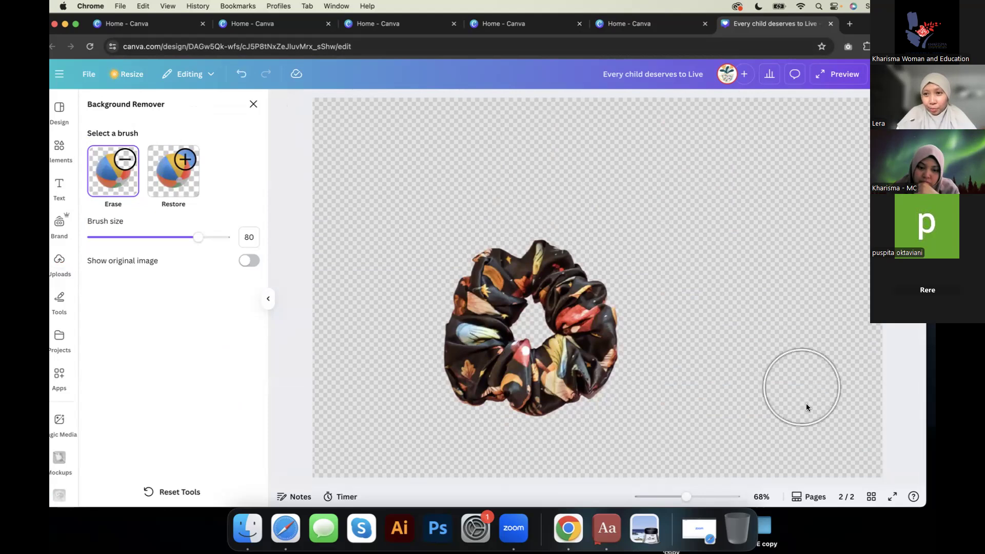
pyautogui.click(254, 104)
pyautogui.moveTo(582, 295); pyautogui.dragTo(655, 204)
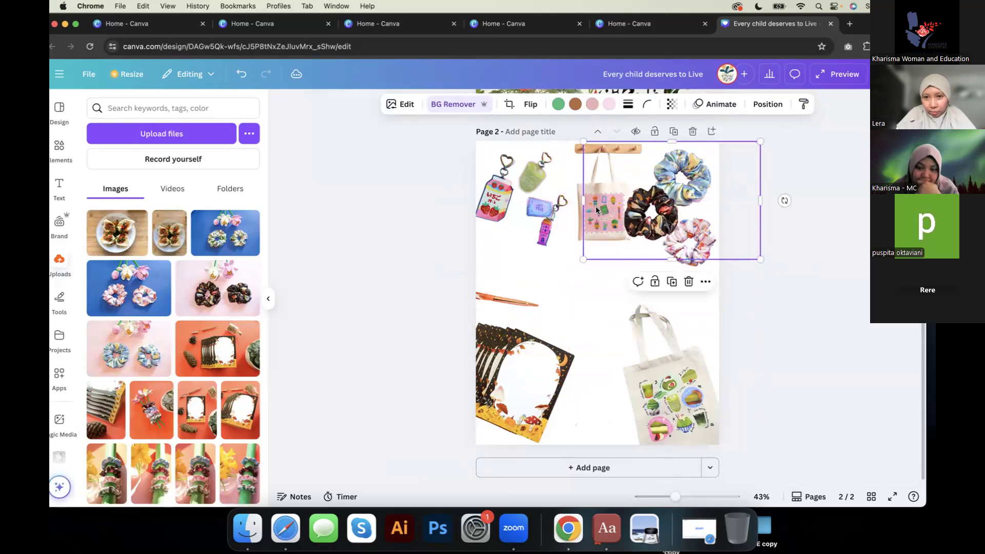
pyautogui.moveTo(596, 208); pyautogui.dragTo(610, 312)
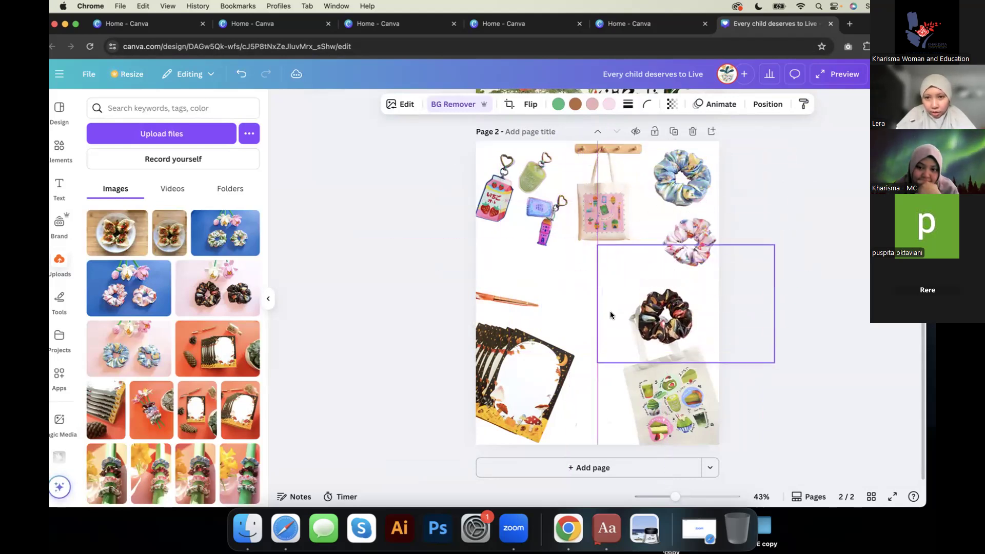
# Step: Rotate the keychain cut-out counterclockwise, shrink it slightly and fit it into page 2's upper-left corner
pyautogui.click(554, 207)
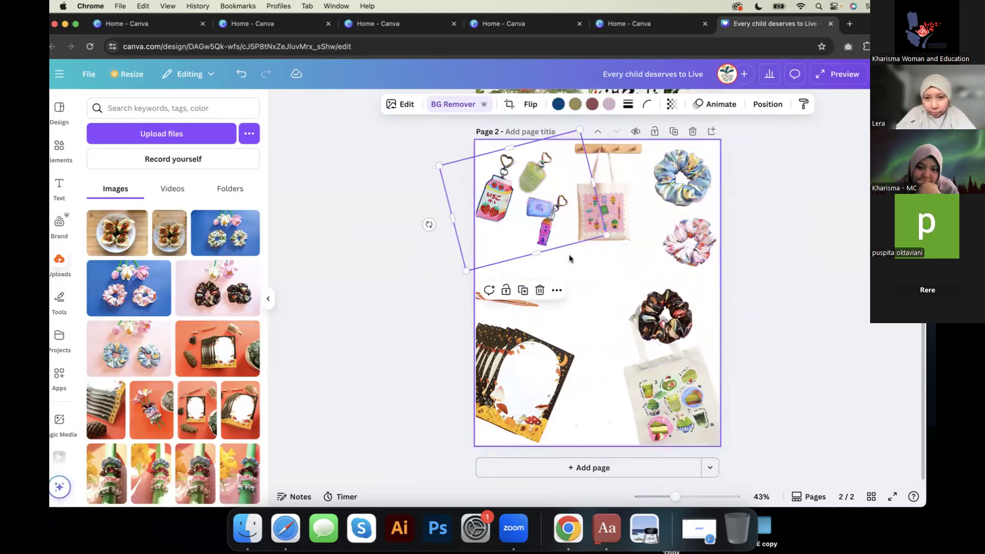
pyautogui.moveTo(429, 224); pyautogui.dragTo(497, 258)
pyautogui.moveTo(552, 168); pyautogui.dragTo(593, 157)
pyautogui.moveTo(534, 197); pyautogui.dragTo(537, 195)
# Step: Move the hanging tote bag slightly left and cluster the pink and black scrunchies just below the blue one
pyautogui.click(620, 215)
pyautogui.moveTo(621, 217); pyautogui.dragTo(614, 219)
pyautogui.moveTo(681, 201); pyautogui.dragTo(667, 176)
pyautogui.click(677, 344)
pyautogui.moveTo(675, 324); pyautogui.dragTo(699, 248)
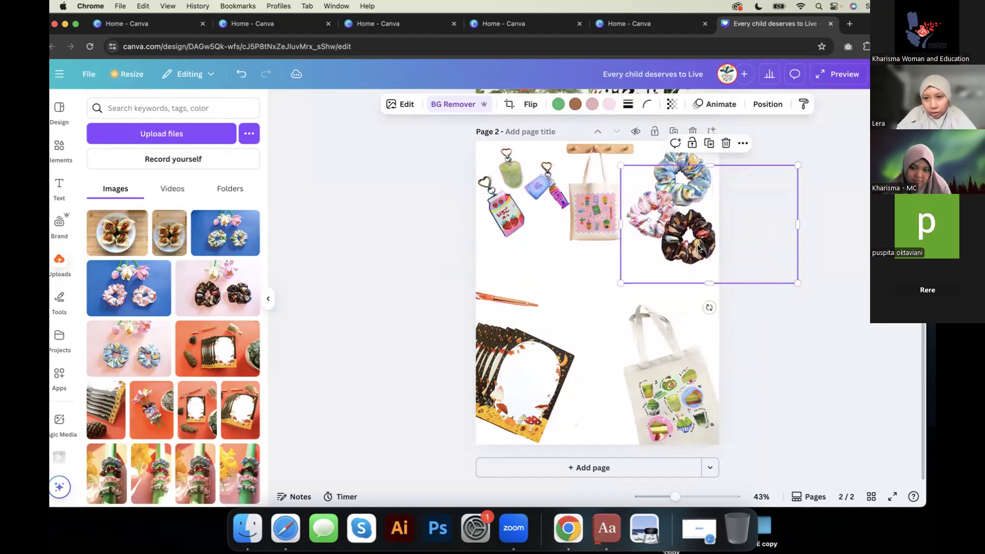
# Step: Shrink the pink scrunchie cut-out slightly and set it against the lower-left edge of the blue scrunchie
pyautogui.click(685, 159)
pyautogui.moveTo(687, 161); pyautogui.dragTo(684, 148)
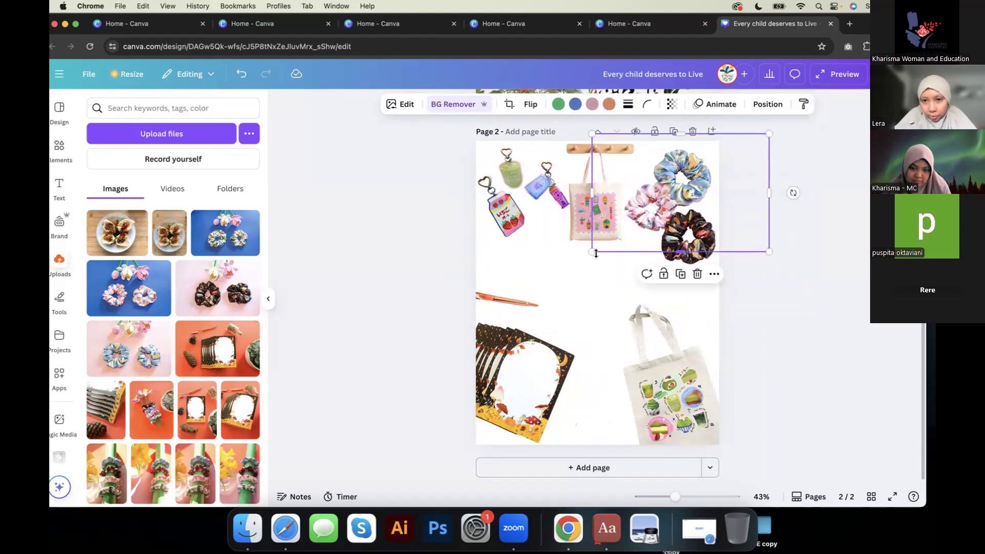
pyautogui.moveTo(592, 250); pyautogui.dragTo(598, 248)
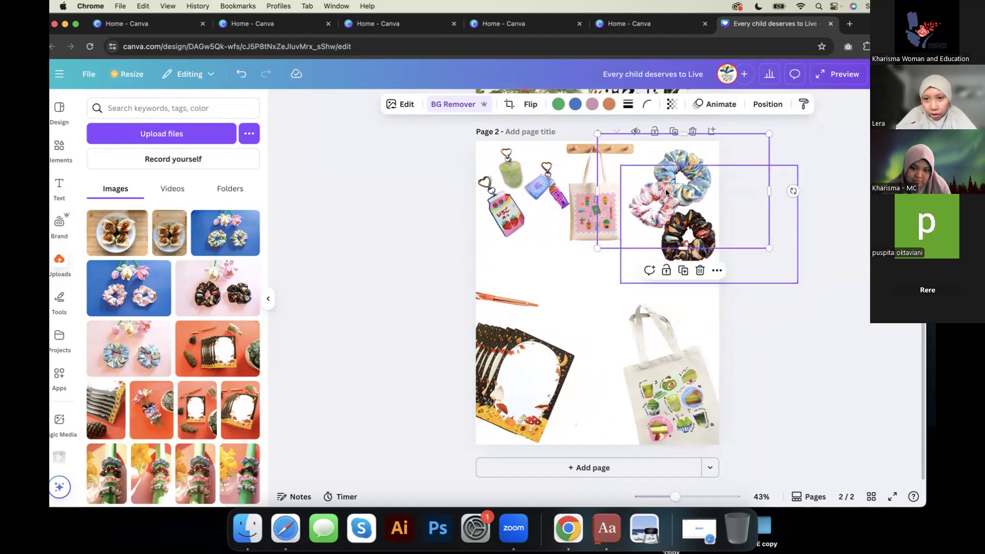
pyautogui.moveTo(657, 205); pyautogui.dragTo(651, 210)
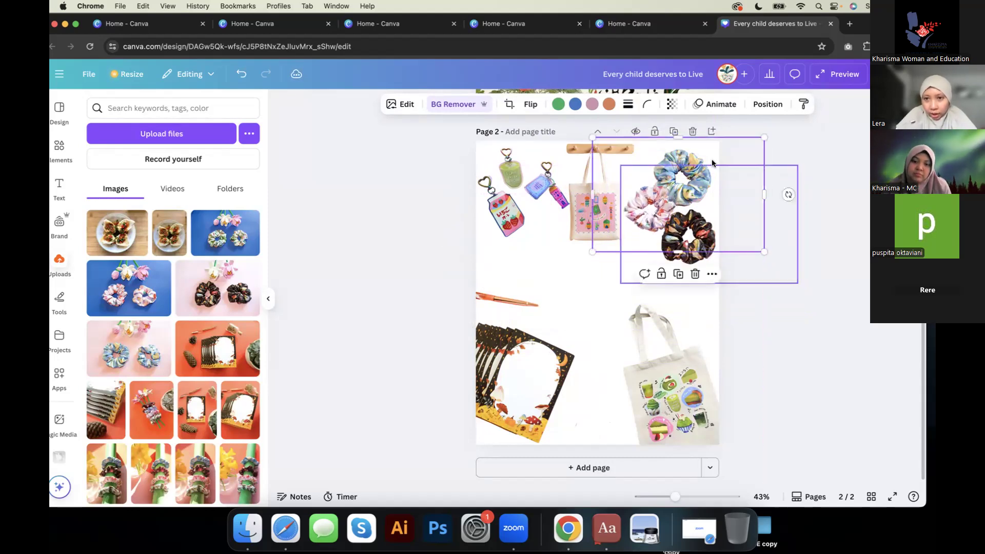
pyautogui.click(750, 165)
pyautogui.click(701, 171)
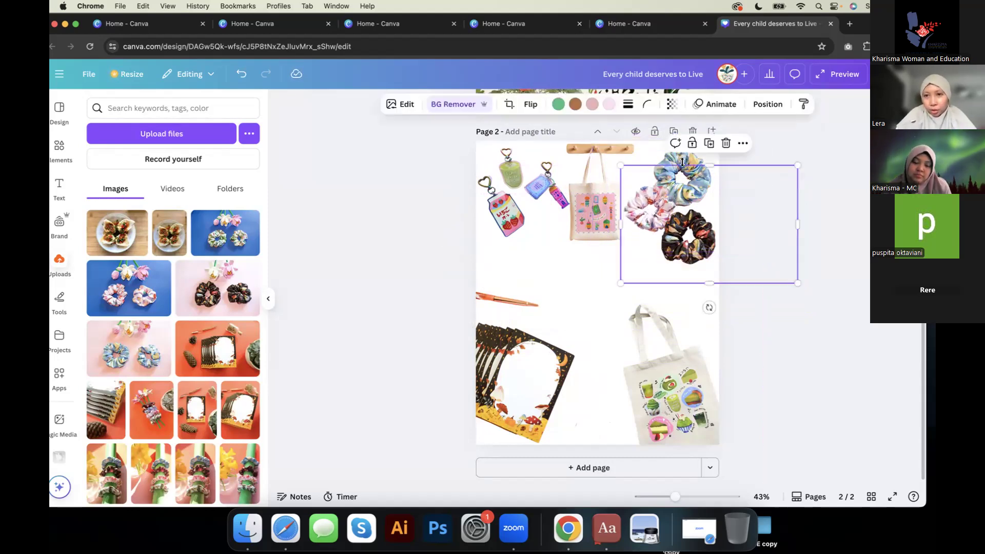
pyautogui.click(750, 313)
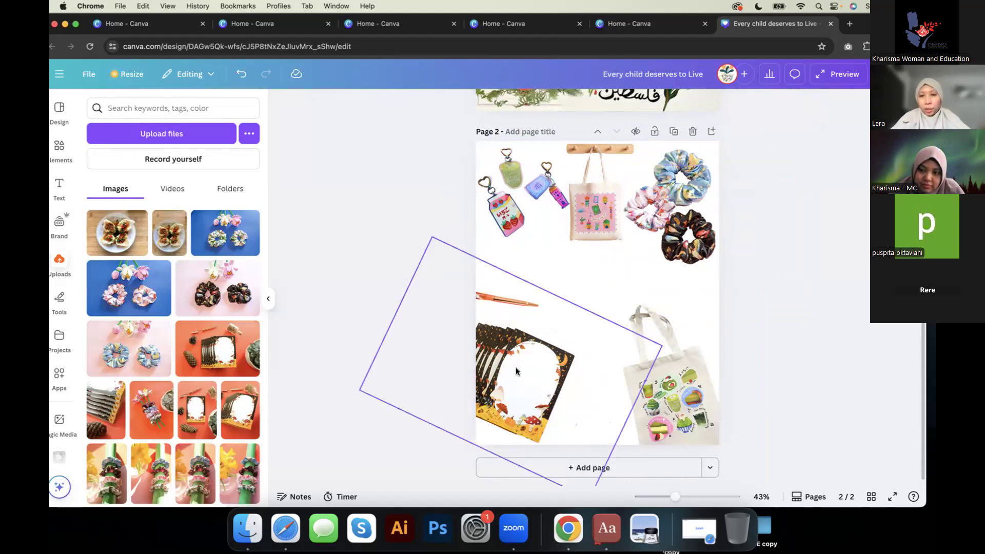
# Step: Nudge the autumn card cut-out slightly to the right and move the black scrunchie a little down
pyautogui.moveTo(518, 370); pyautogui.dragTo(525, 374)
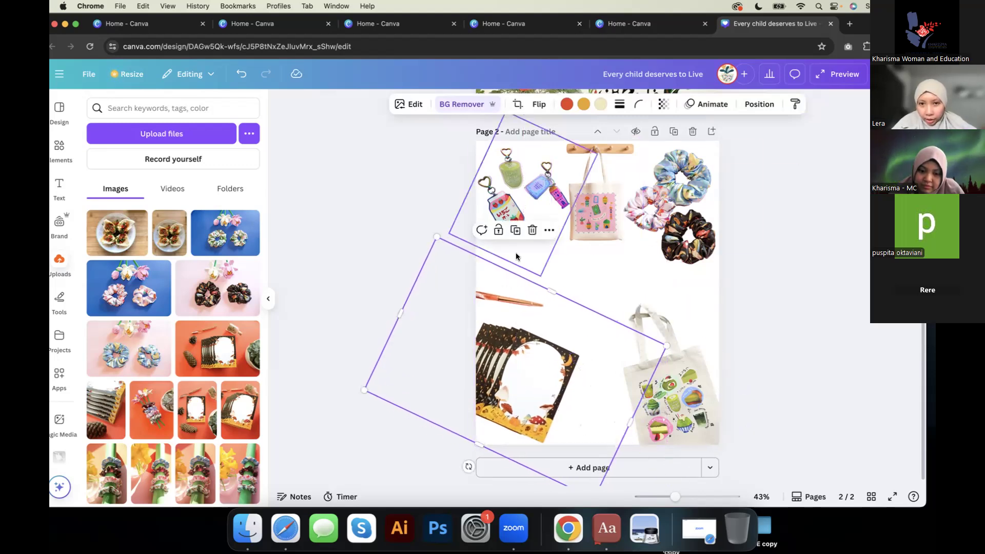
pyautogui.click(648, 215)
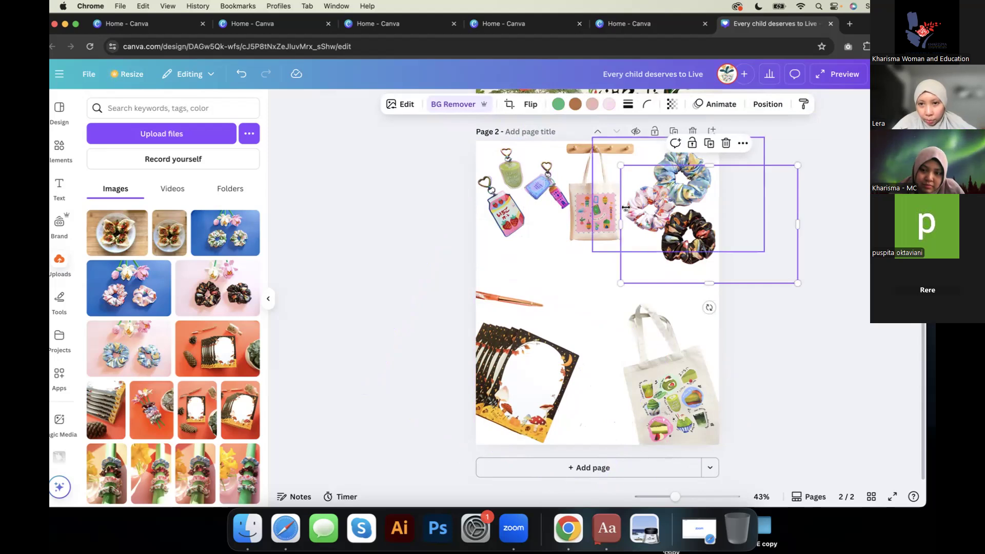
pyautogui.moveTo(642, 218)
pyautogui.mouseDown()
pyautogui.moveTo(588, 336)
pyautogui.moveTo(635, 273)
pyautogui.moveTo(643, 222)
pyautogui.mouseUp()
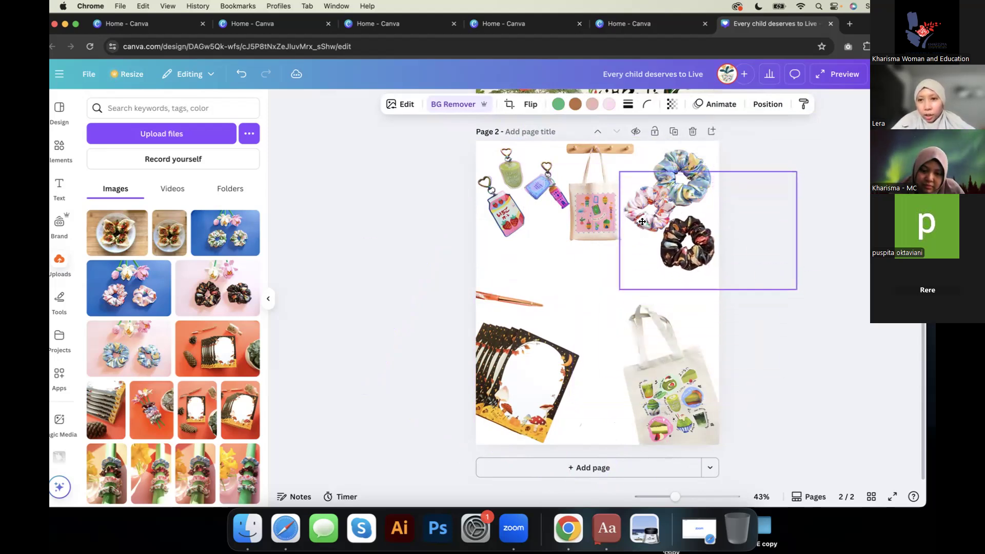
# Step: Show page 2's layer list, select the pink scrunchie layer and move that scrunchie to the middle of the page
pyautogui.click(762, 105)
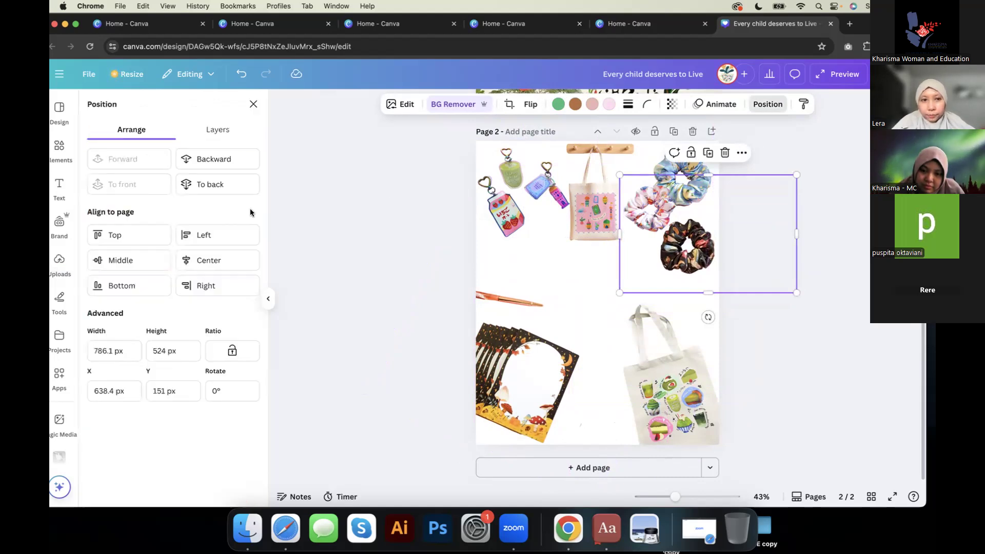
pyautogui.click(216, 128)
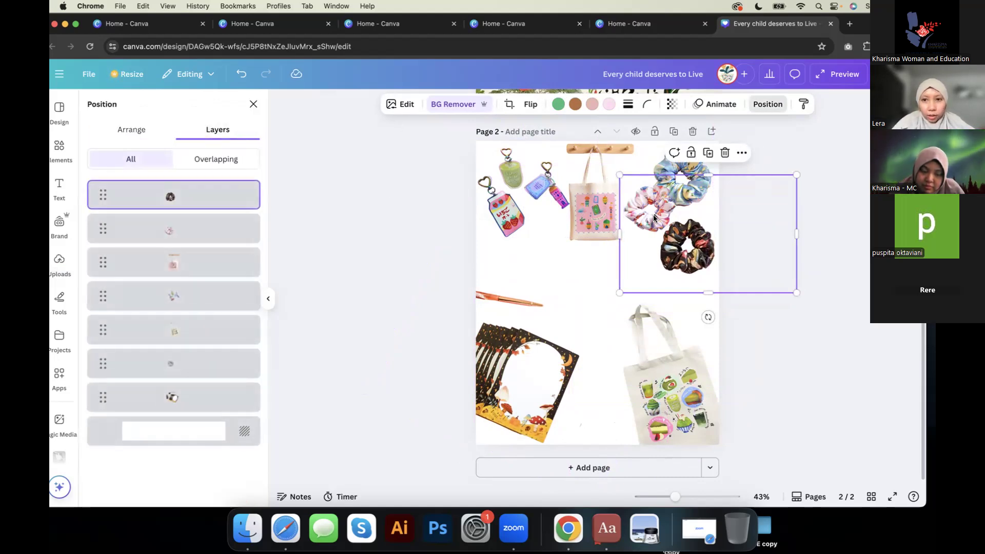
pyautogui.click(189, 238)
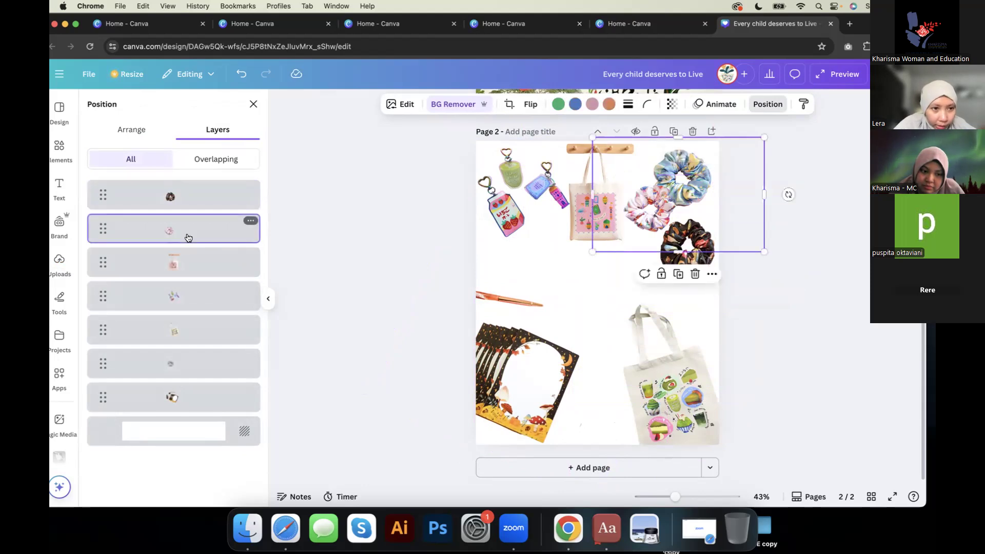
pyautogui.moveTo(645, 228); pyautogui.dragTo(579, 333)
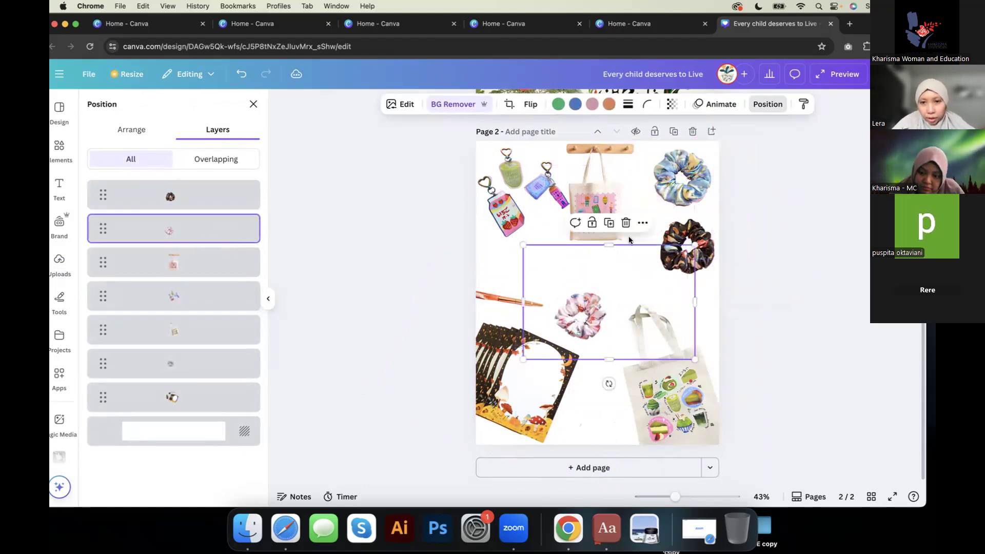
# Step: Move the blue scrunchie next to the hanging tote bag and place the pink scrunchie in page 2's upper-right corner
pyautogui.click(669, 198)
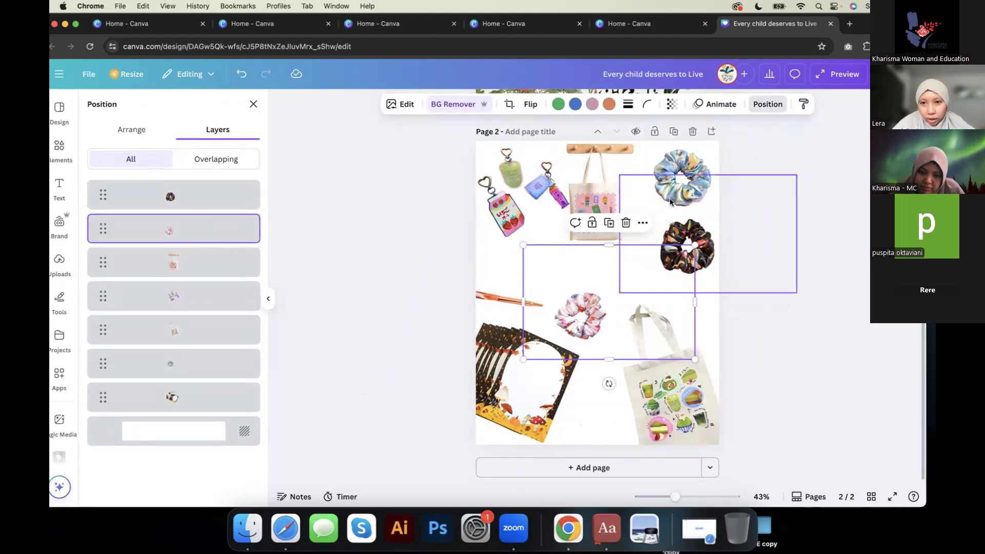
pyautogui.click(662, 164)
pyautogui.moveTo(679, 187); pyautogui.dragTo(647, 216)
pyautogui.moveTo(578, 314); pyautogui.dragTo(697, 168)
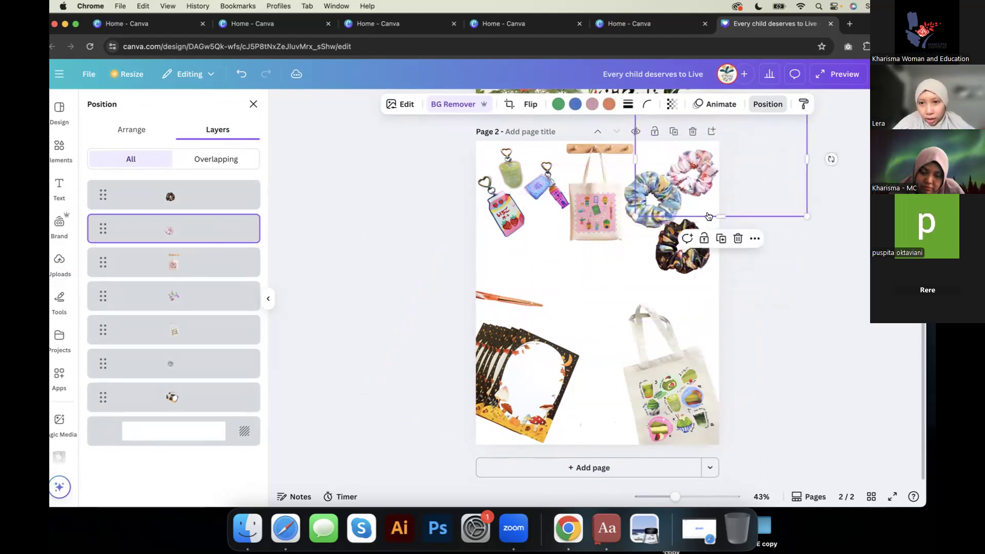
# Step: Rotate the black scrunchie slightly counterclockwise, fit it below the other two and move the pink scrunchie slightly up
pyautogui.click(695, 262)
pyautogui.moveTo(702, 317); pyautogui.dragTo(733, 314)
pyautogui.moveTo(702, 218); pyautogui.dragTo(702, 222)
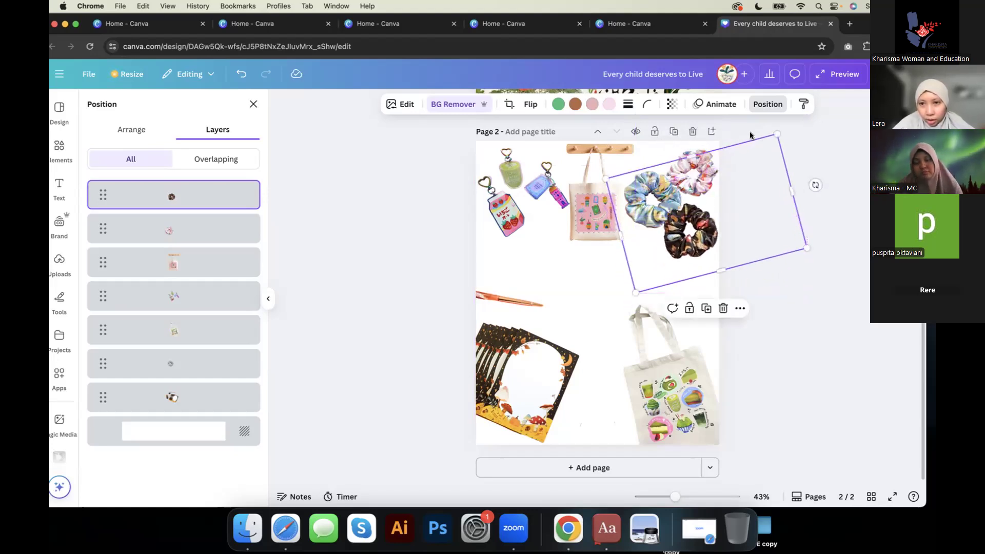
pyautogui.click(767, 104)
pyautogui.click(389, 229)
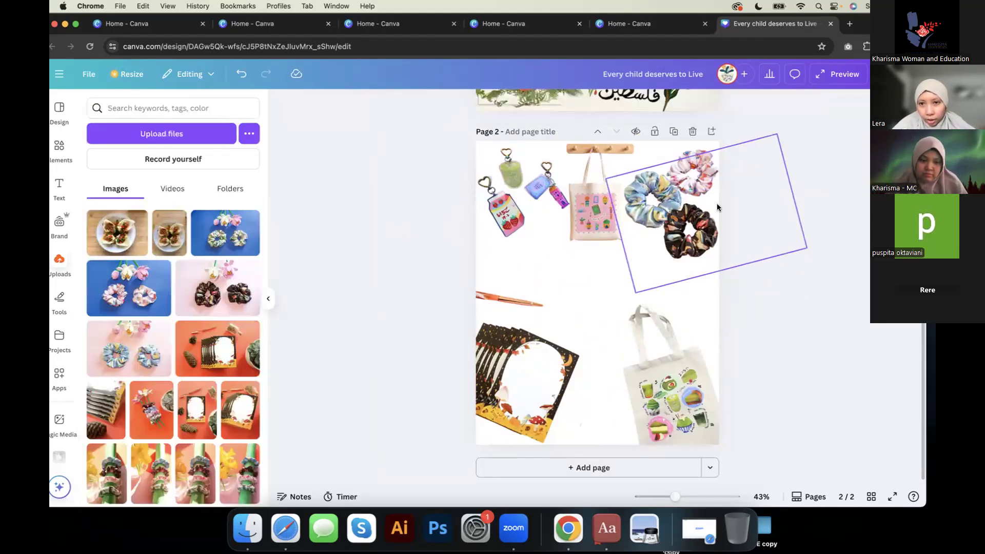
pyautogui.moveTo(700, 176); pyautogui.dragTo(691, 146)
pyautogui.click(303, 306)
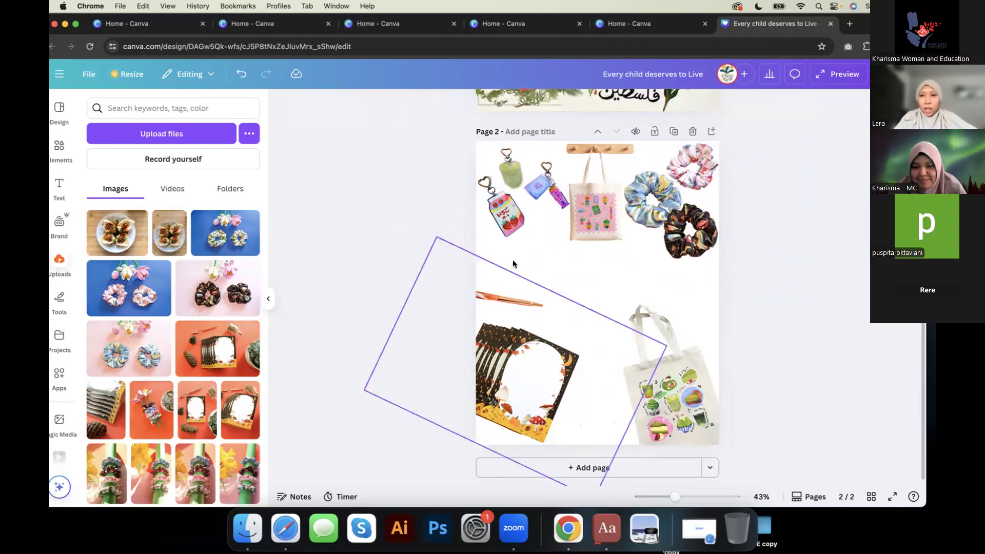
# Step: Shrink the hanging tote bag slightly, lower it a little and nudge the keychain cut-out left and down
pyautogui.click(606, 237)
pyautogui.moveTo(549, 251); pyautogui.dragTo(553, 248)
pyautogui.moveTo(595, 201); pyautogui.dragTo(593, 206)
pyautogui.click(593, 154)
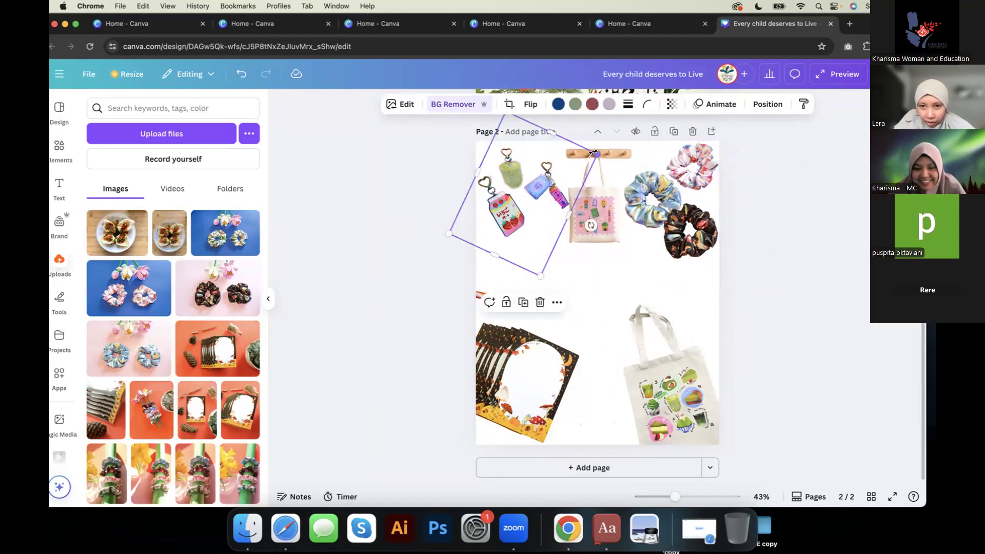
pyautogui.moveTo(593, 153); pyautogui.dragTo(590, 156)
pyautogui.click(422, 199)
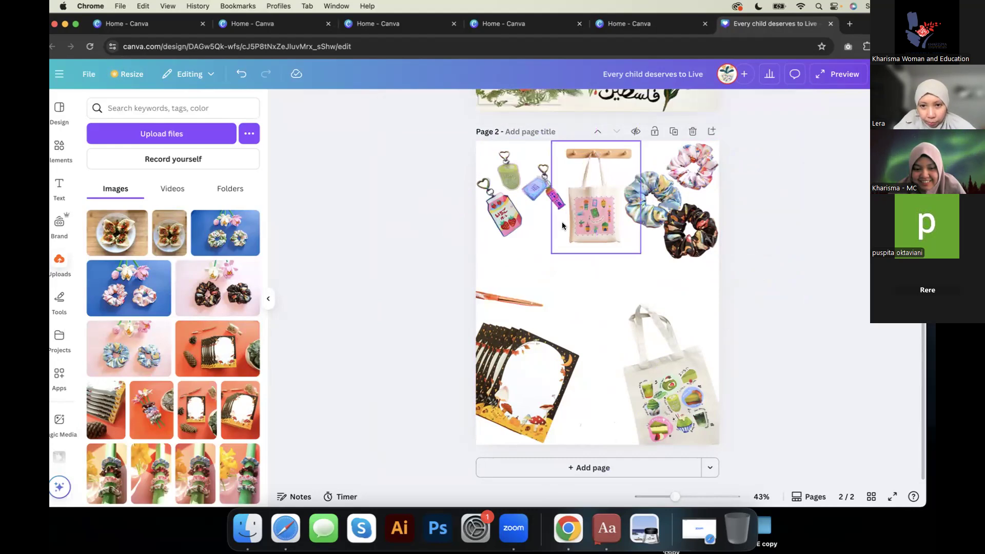
# Step: Examine the tote, card, scrunchie and keychain cut-outs on page 2 one by one, and compare both pages at a smaller scale
pyautogui.click(552, 196)
pyautogui.click(593, 208)
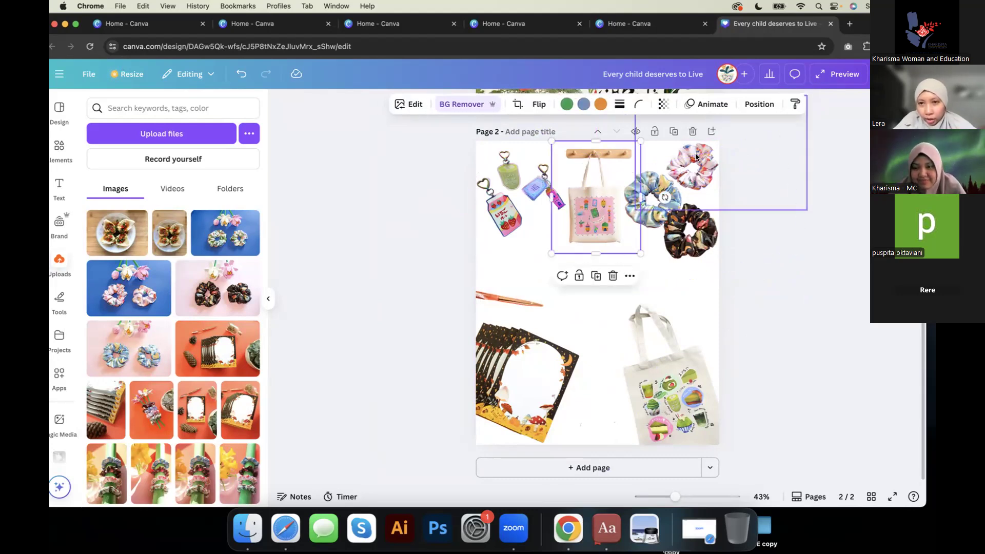
pyautogui.click(545, 360)
pyautogui.click(694, 234)
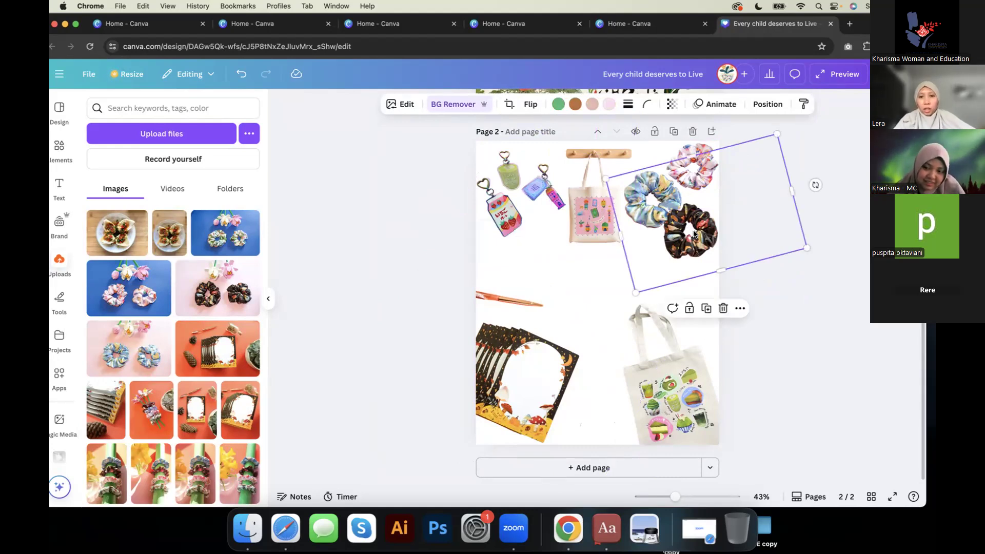
pyautogui.click(679, 393)
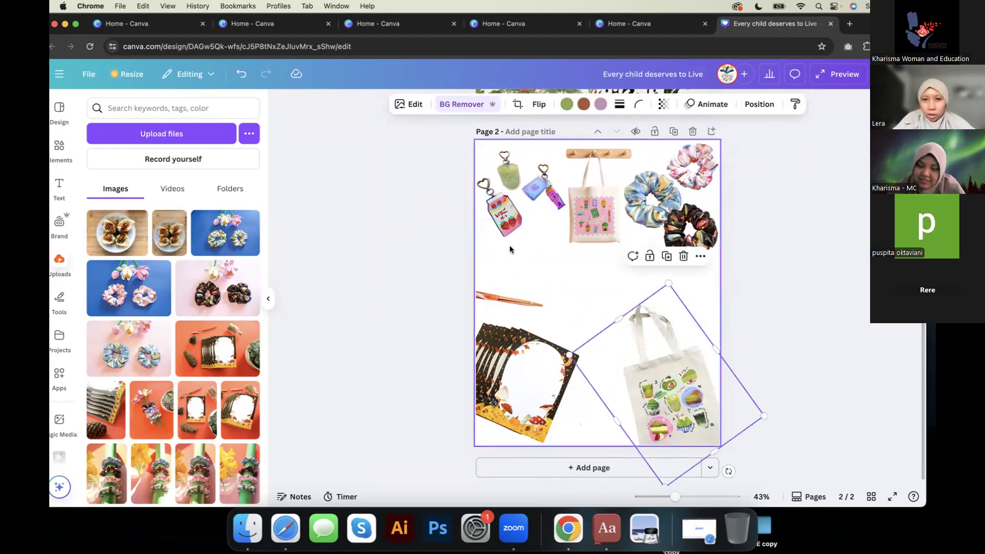
pyautogui.click(515, 180)
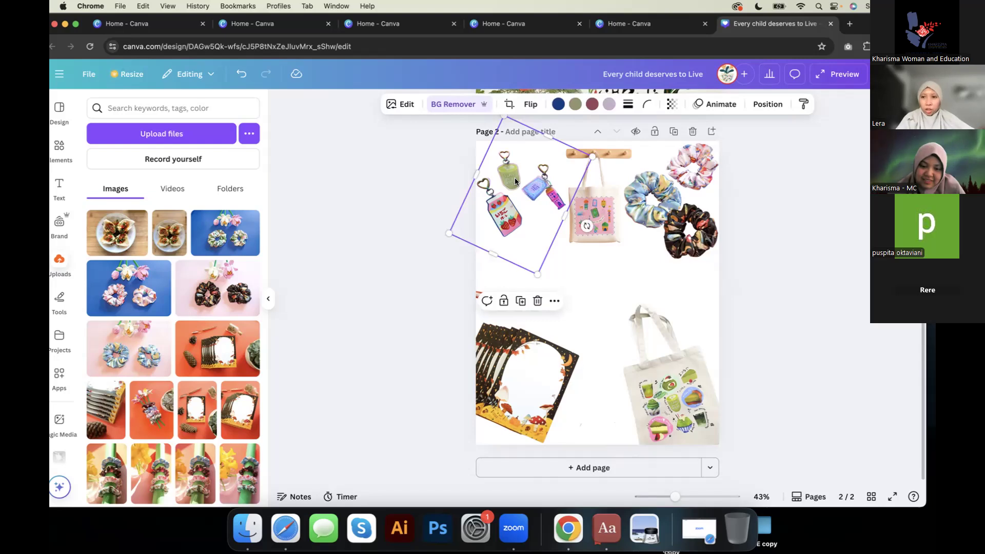
pyautogui.click(374, 284)
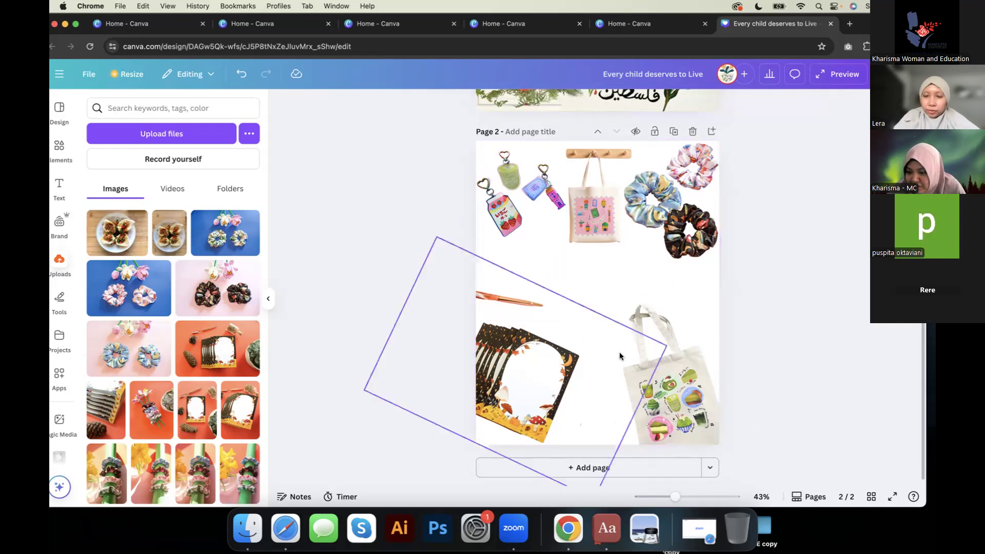
pyautogui.scroll(-5, 741, 303)
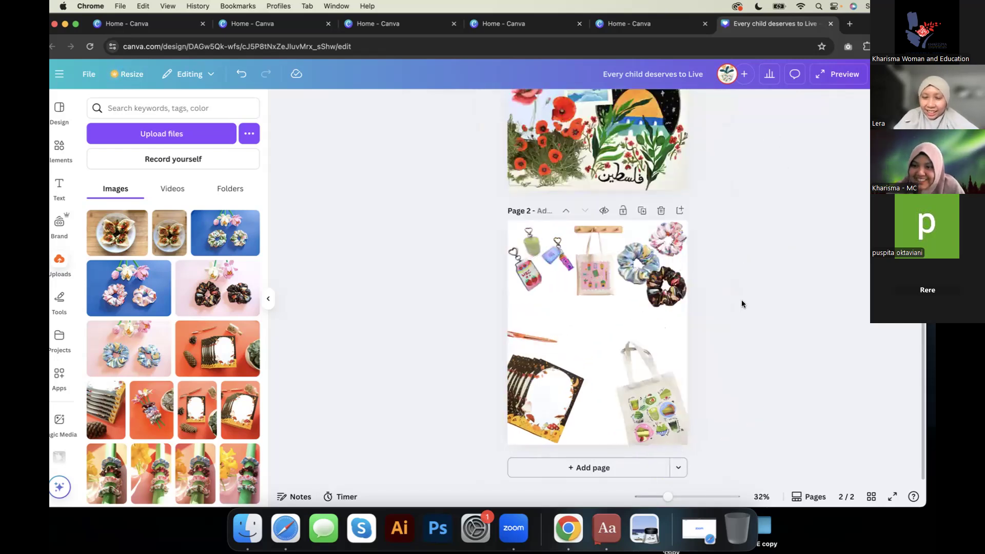
pyautogui.scroll(-2, 741, 303)
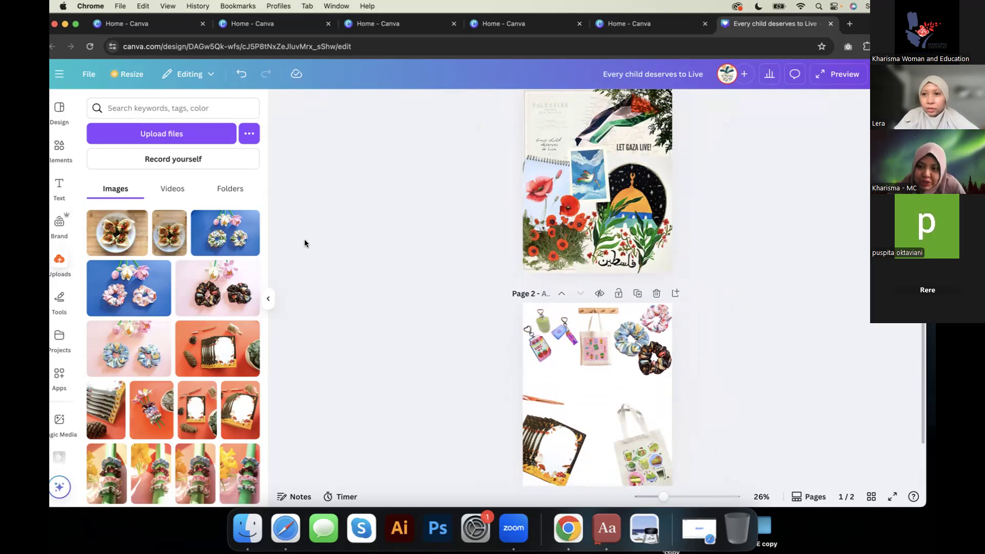
# Step: Collapse the uploads list, leave the "Every child deserves to Live" design and return to the home page with the recent designs
pyautogui.click(268, 302)
pyautogui.click(58, 149)
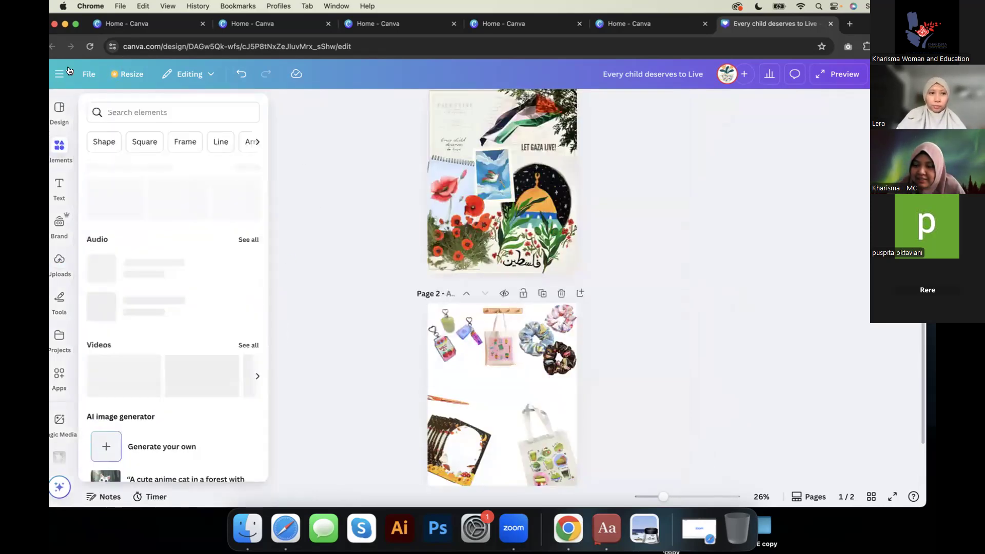
pyautogui.click(66, 69)
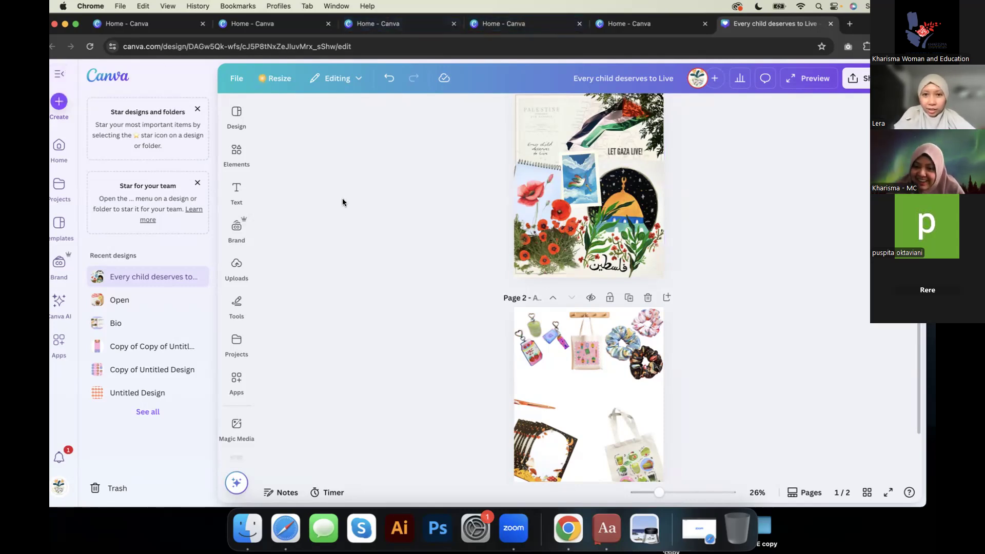
pyautogui.click(102, 81)
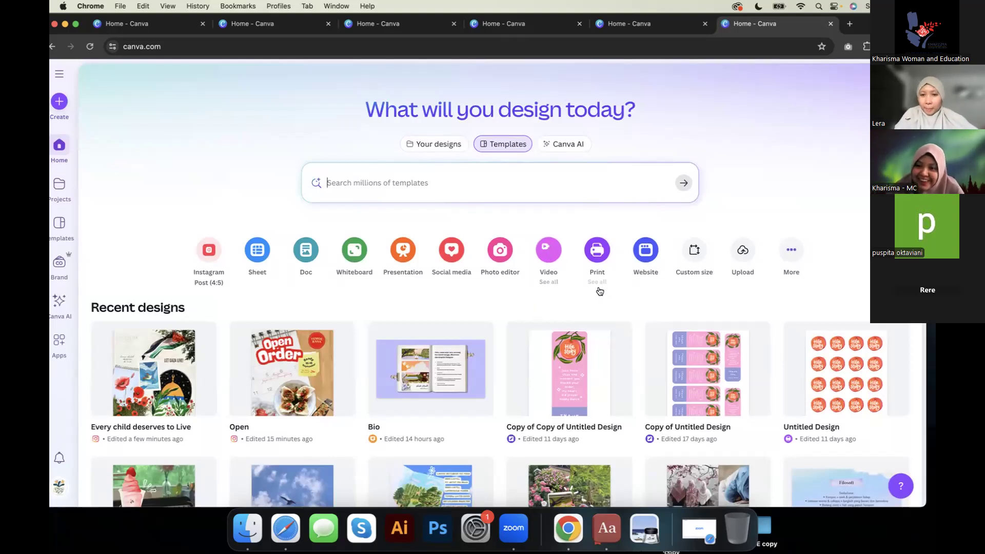
pyautogui.scroll(-1, 672, 273)
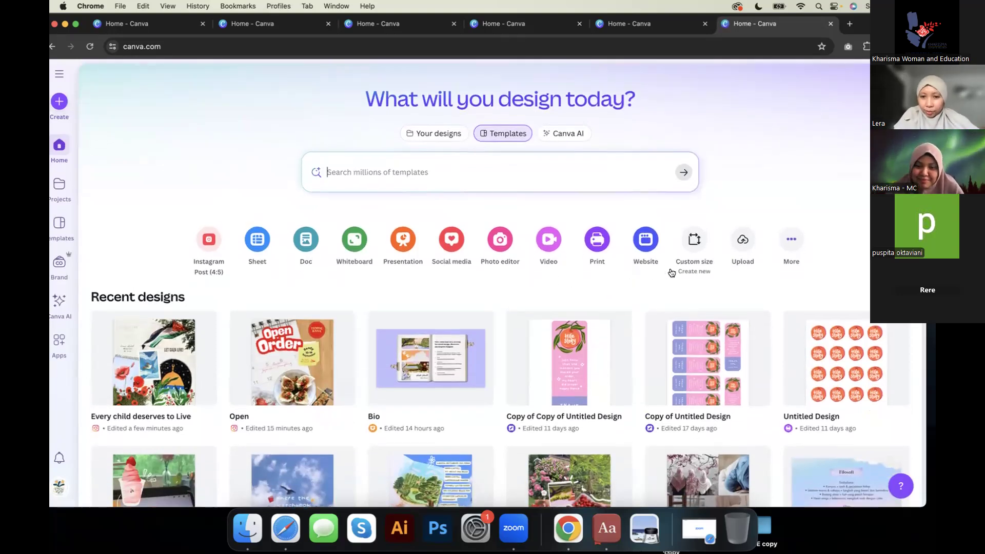